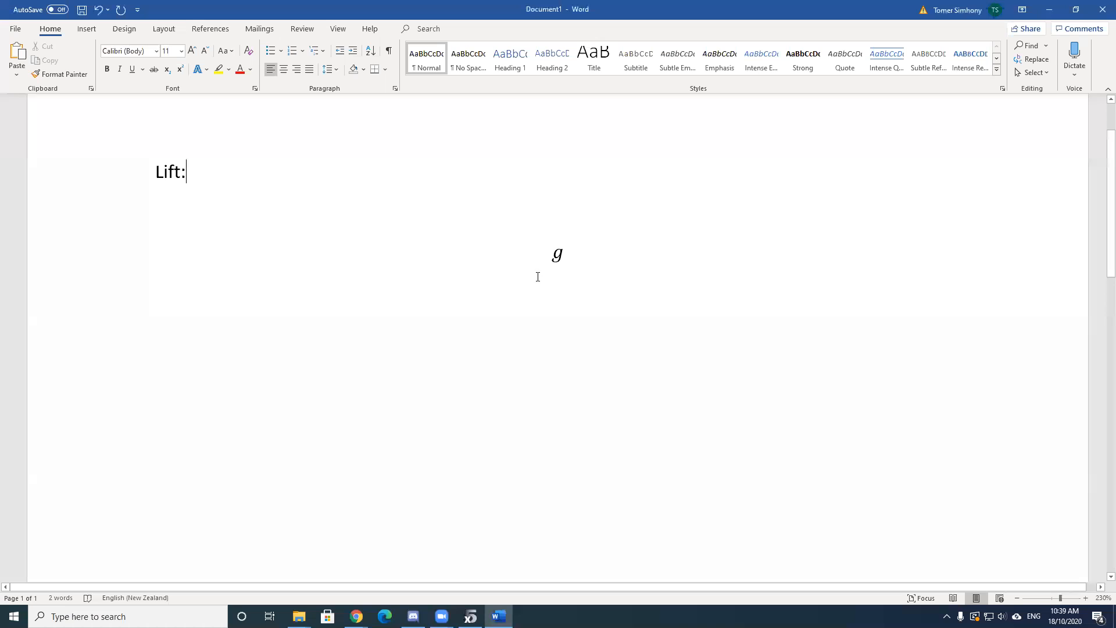
- Replace the placeholder g in the equation below the Lift heading with 0.5 * ρv² * CL * A
{"action": "left_click", "coordinate": [566, 254]}
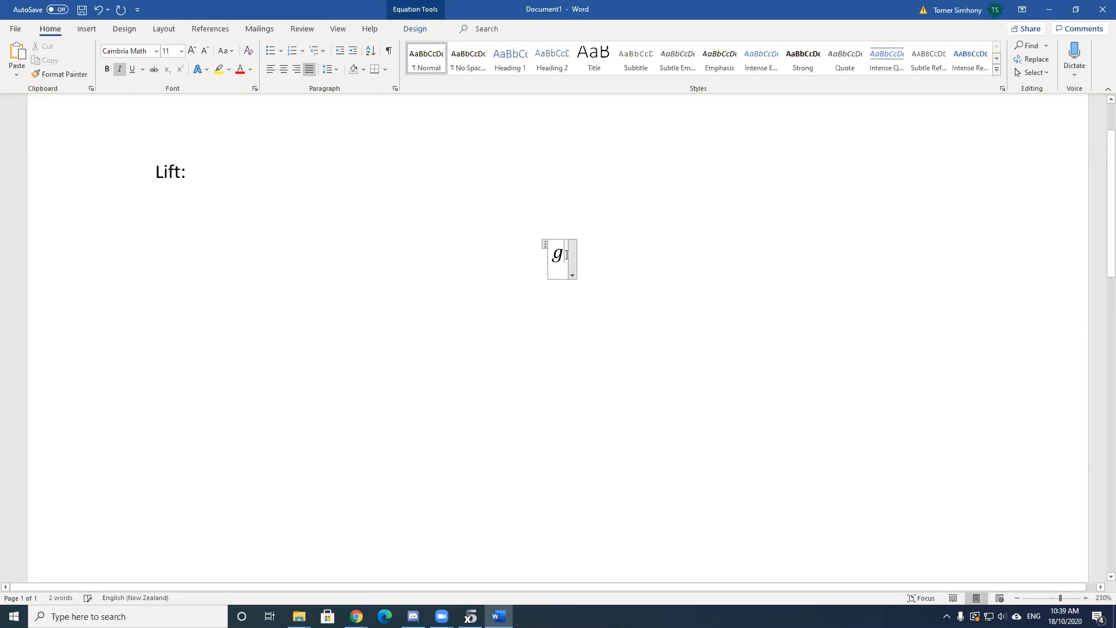
{"action": "left_click_drag", "start_coordinate": [553, 254], "coordinate": [707, 250]}
{"action": "type", "text": "0.5*"}
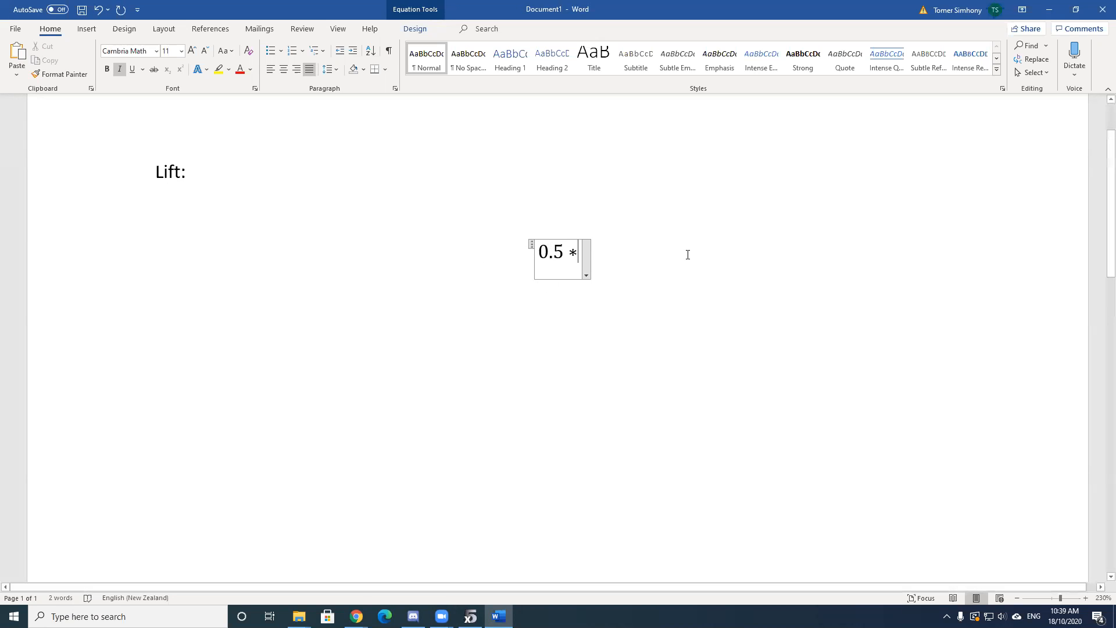
{"action": "type", "text": "ho "}
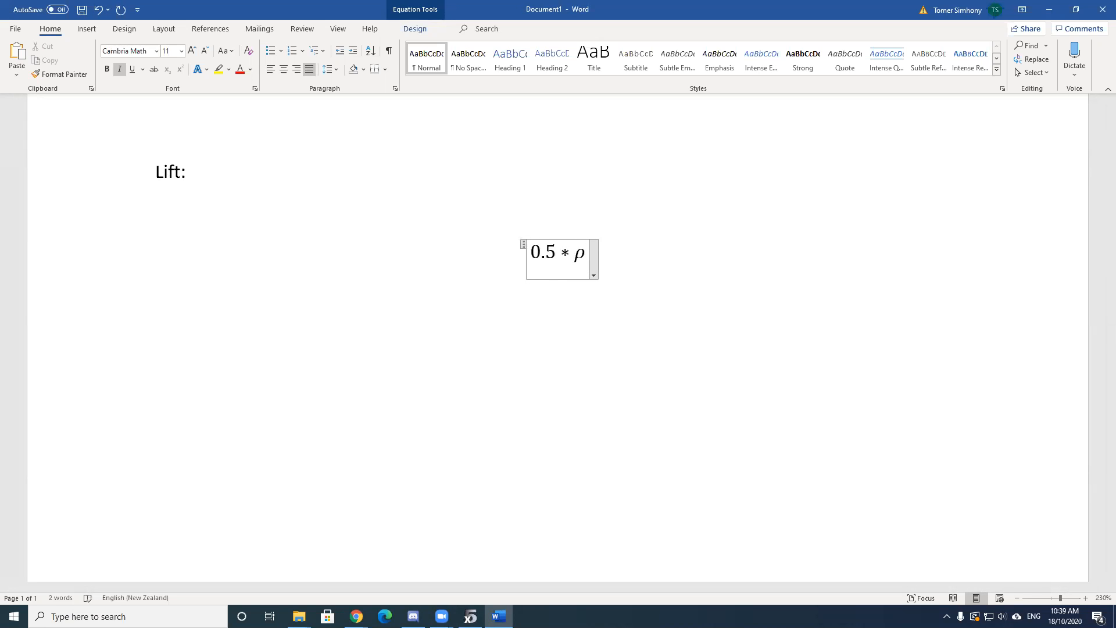
{"action": "type", "text": "v^2 "}
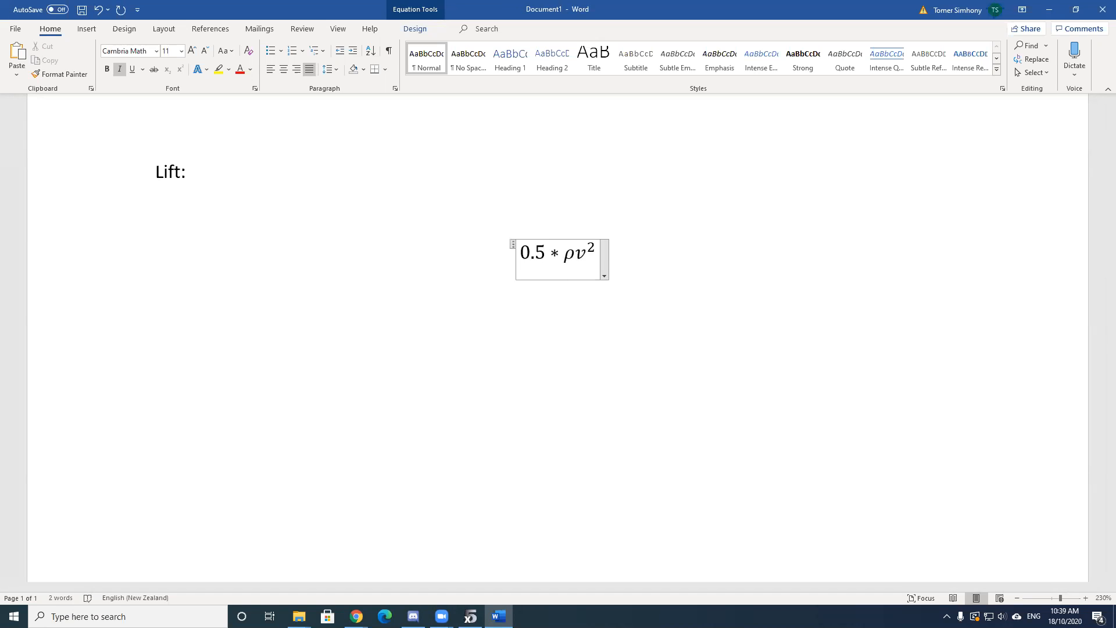
{"action": "type", "text": "*CL"}
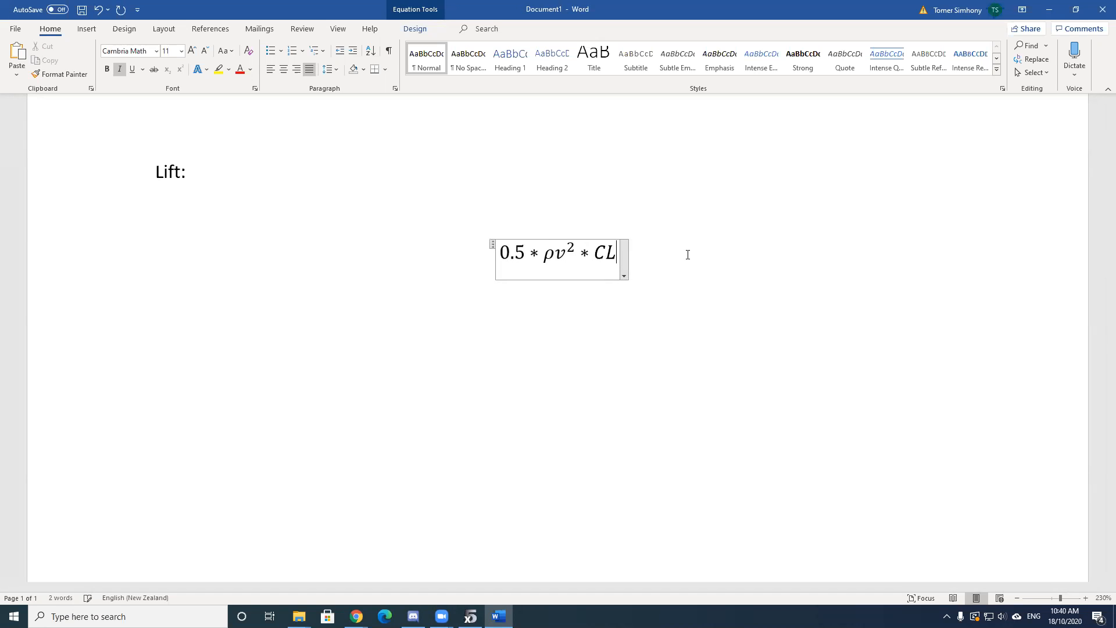
{"action": "type", "text": "*A"}
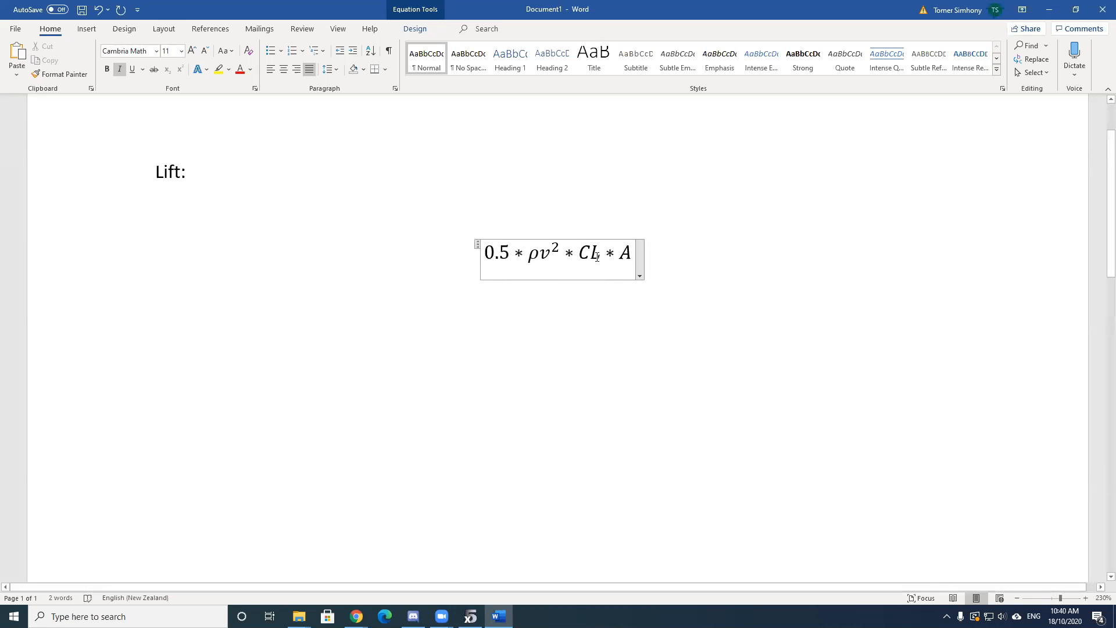
- Complete the lift equation by appending = L[N]
{"action": "type", "text": "=L"}
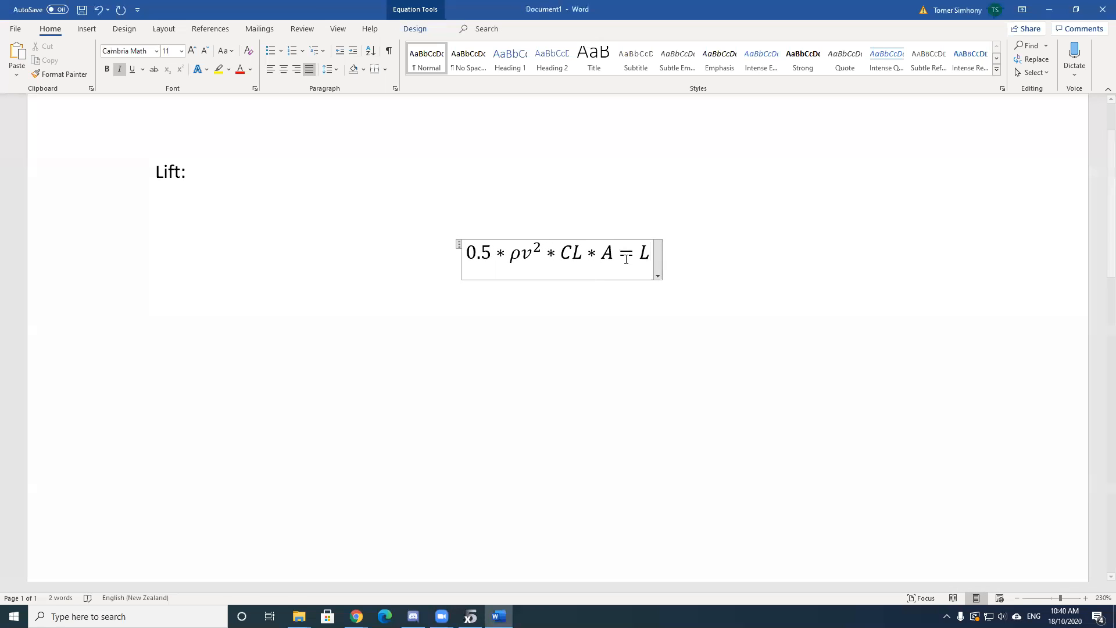
{"action": "type", "text": "["}
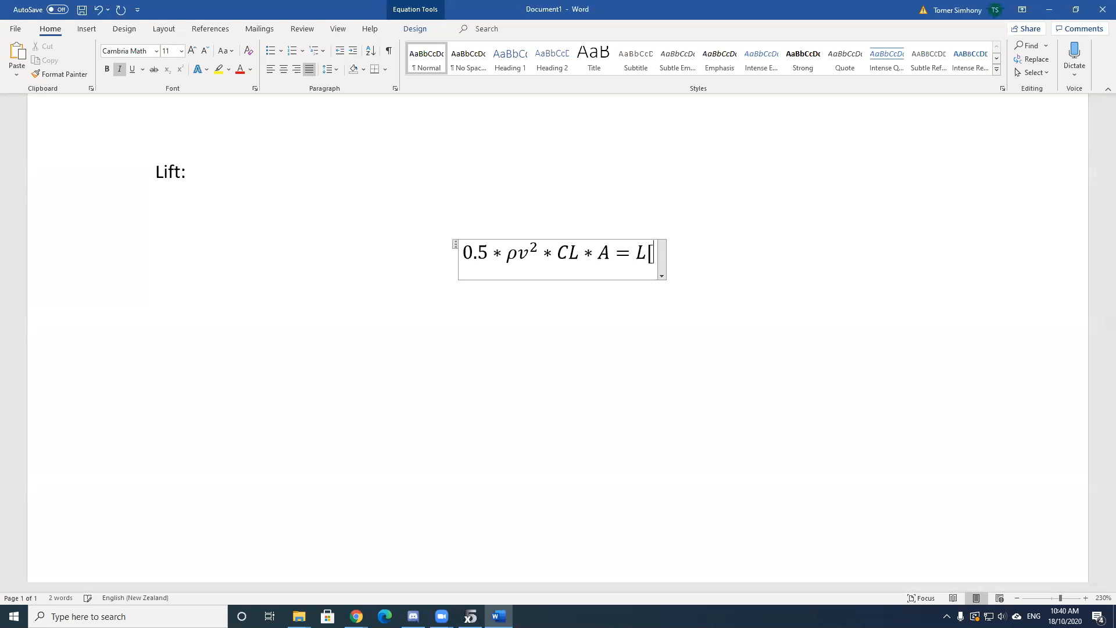
{"action": "type", "text": "N"}
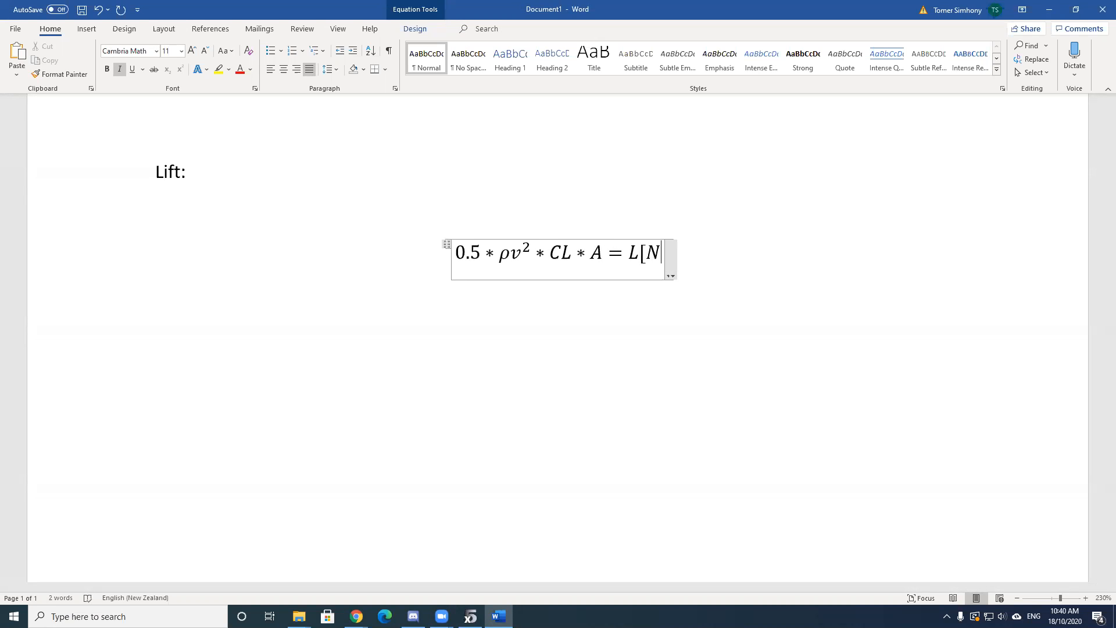
{"action": "type", "text": "}"}
{"action": "key", "text": "BackSpace"}
{"action": "type", "text": "]"}
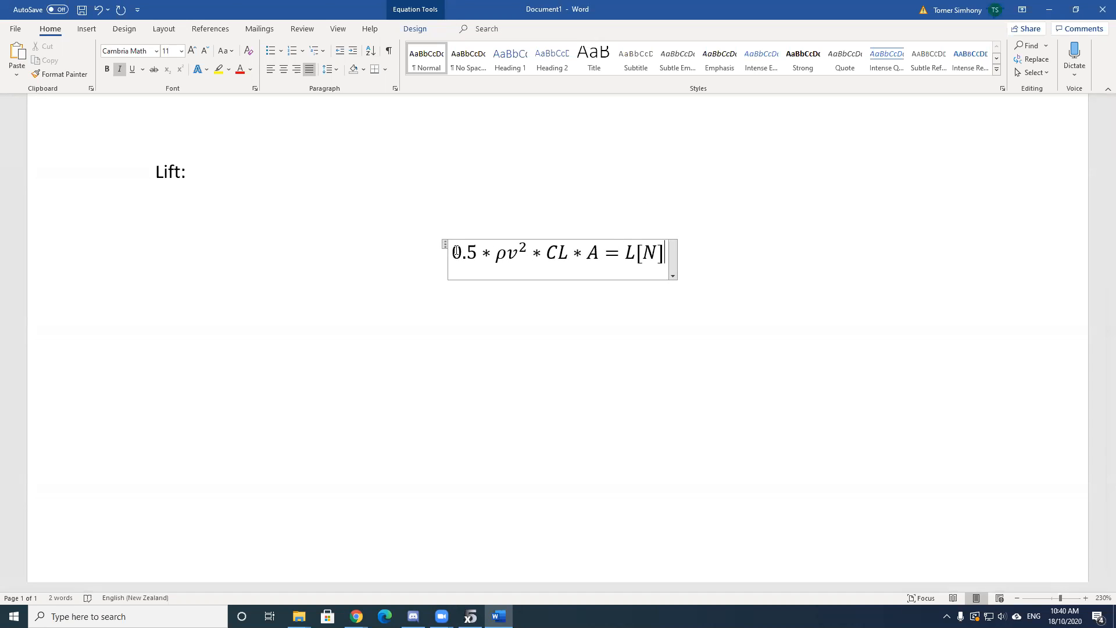
- Highlight the 0.5 * ρv² term, CL and A in the lift equation, one after another
{"action": "left_click_drag", "start_coordinate": [454, 254], "coordinate": [522, 254]}
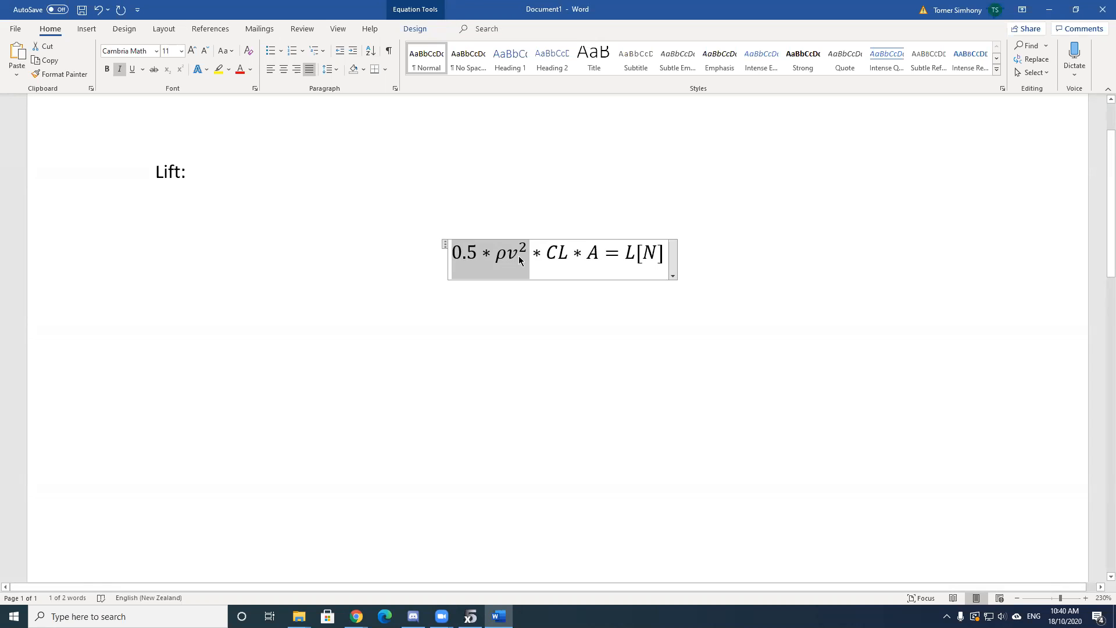
{"action": "left_click_drag", "start_coordinate": [546, 251], "coordinate": [569, 253]}
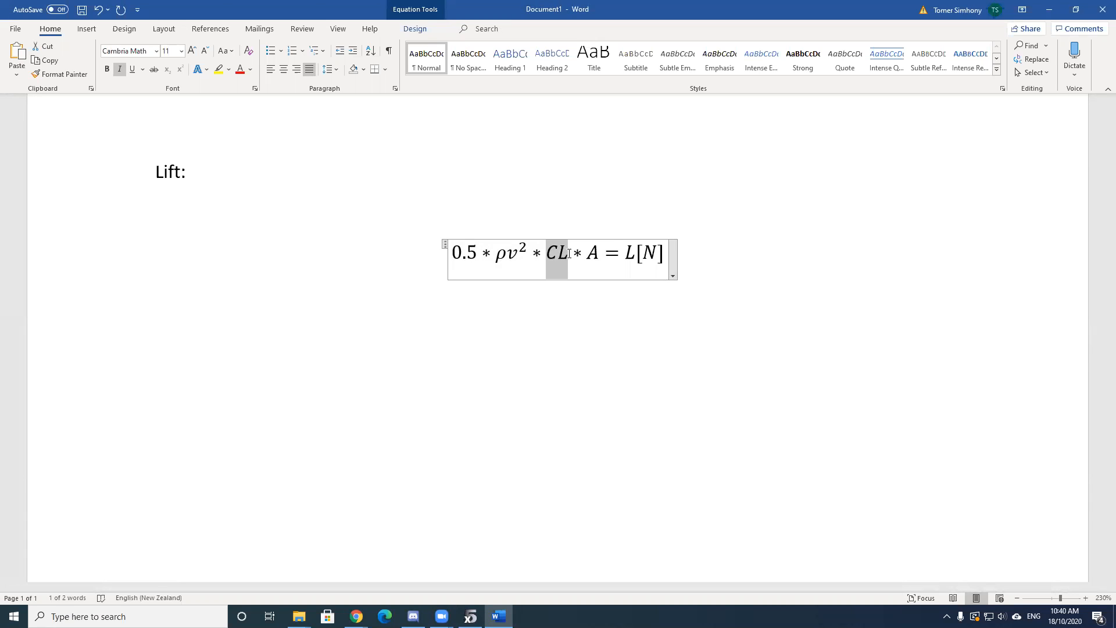
{"action": "left_click", "coordinate": [598, 256]}
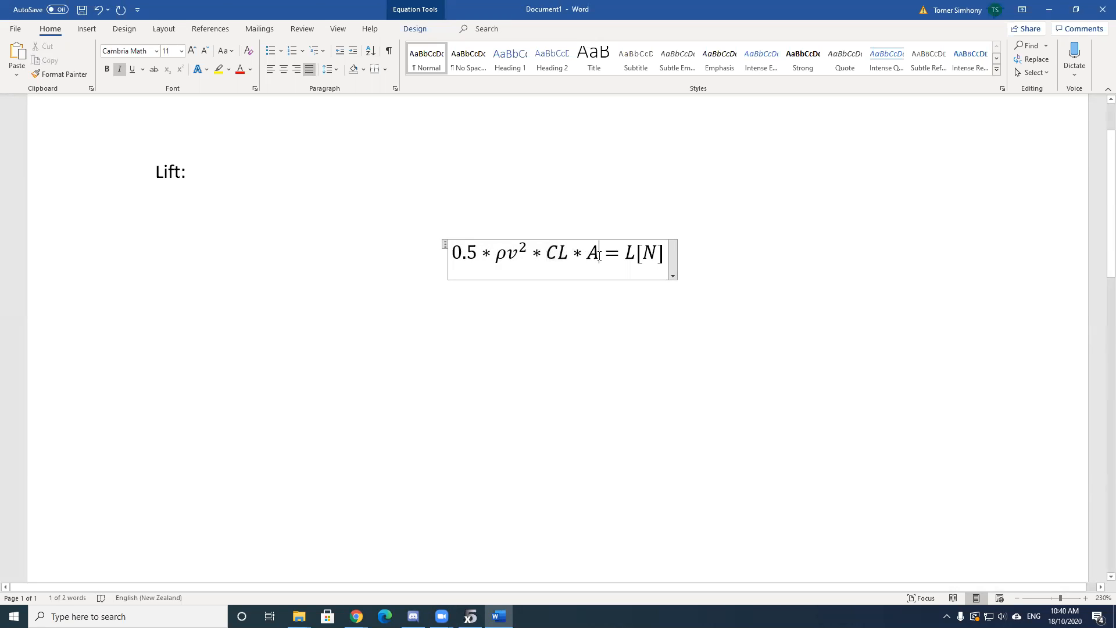
{"action": "double_click", "coordinate": [594, 256]}
- Insert a space between L and the unit [N] in the lift equation, and leave the equation
{"action": "left_click", "coordinate": [628, 255]}
{"action": "left_click", "coordinate": [638, 257]}
{"action": "key", "text": "End"}
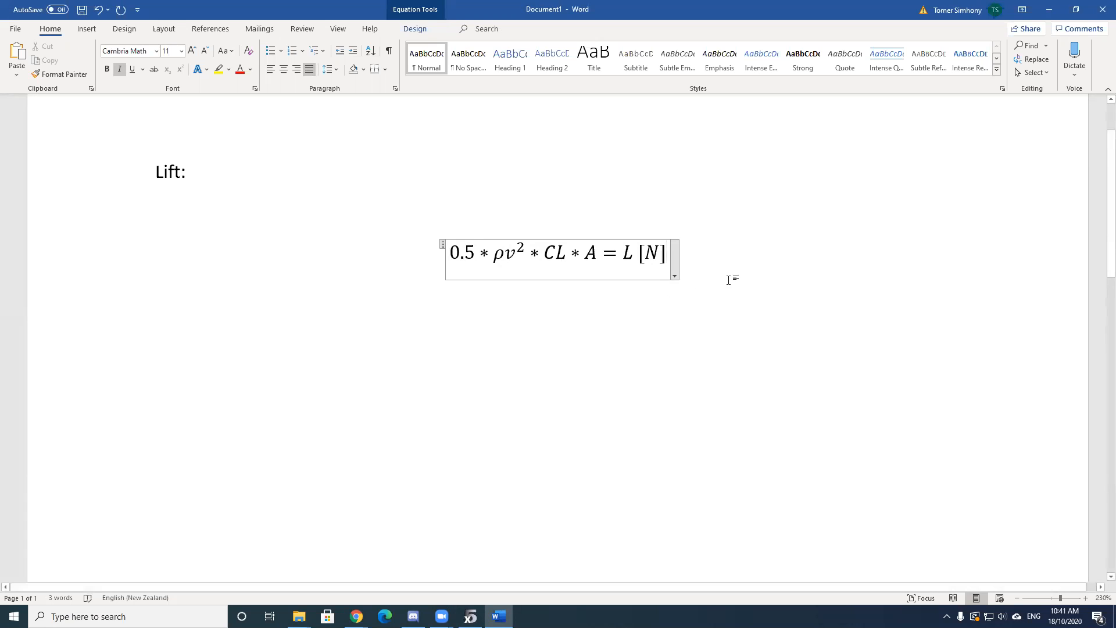
{"action": "left_click", "coordinate": [682, 296]}
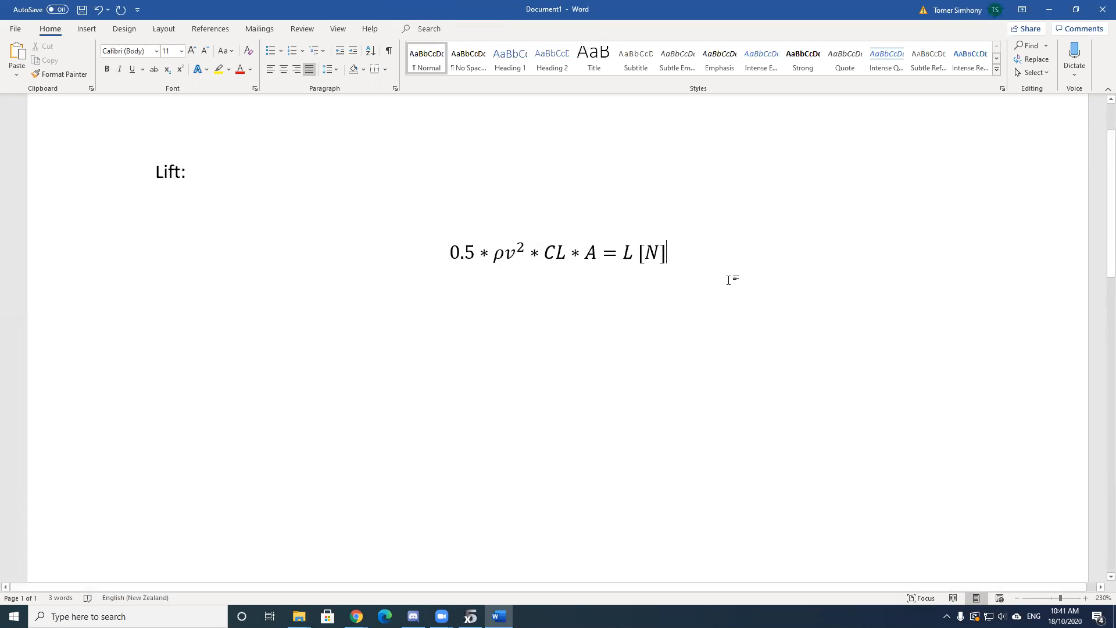
{"action": "left_click", "coordinate": [668, 259]}
- Duplicate the Lift heading and its equation directly below the original equation
{"action": "left_click_drag", "start_coordinate": [156, 169], "coordinate": [761, 285]}
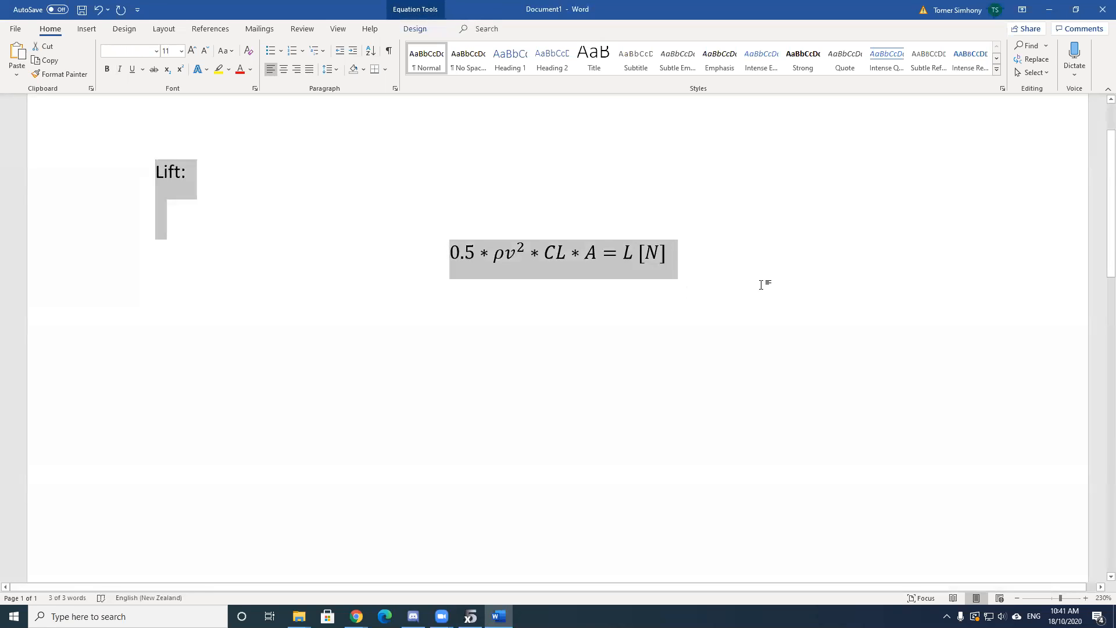
{"action": "key", "text": "ctrl+c"}
{"action": "left_click", "coordinate": [761, 284]}
{"action": "key", "text": "Return"}
{"action": "key", "text": "ctrl+v"}
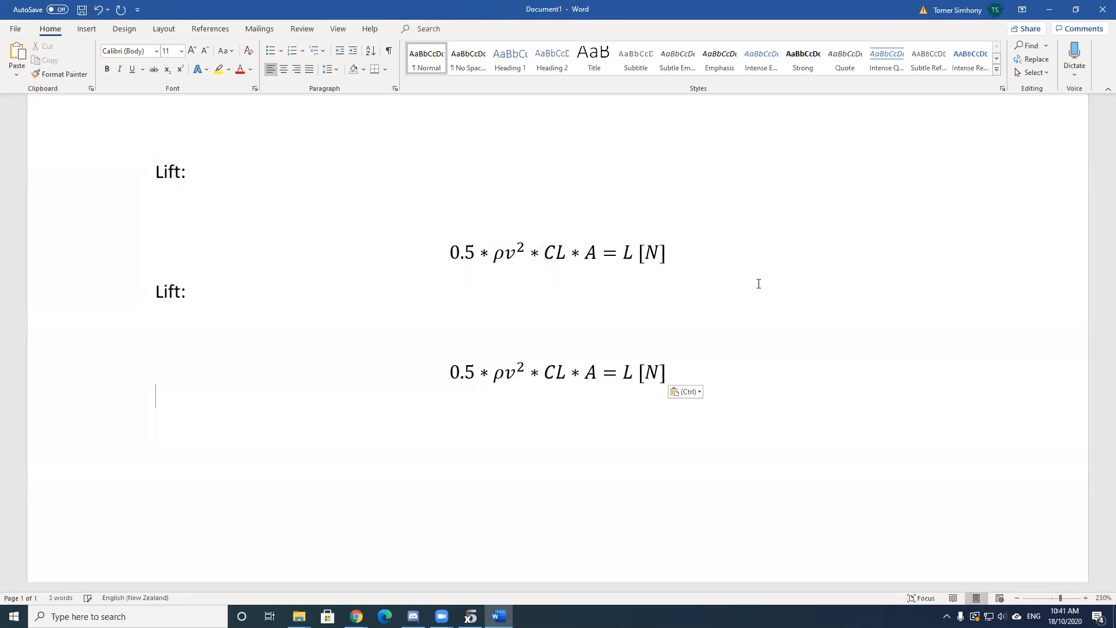
- Change the word Lift in the copied heading to Drag
{"action": "double_click", "coordinate": [173, 292]}
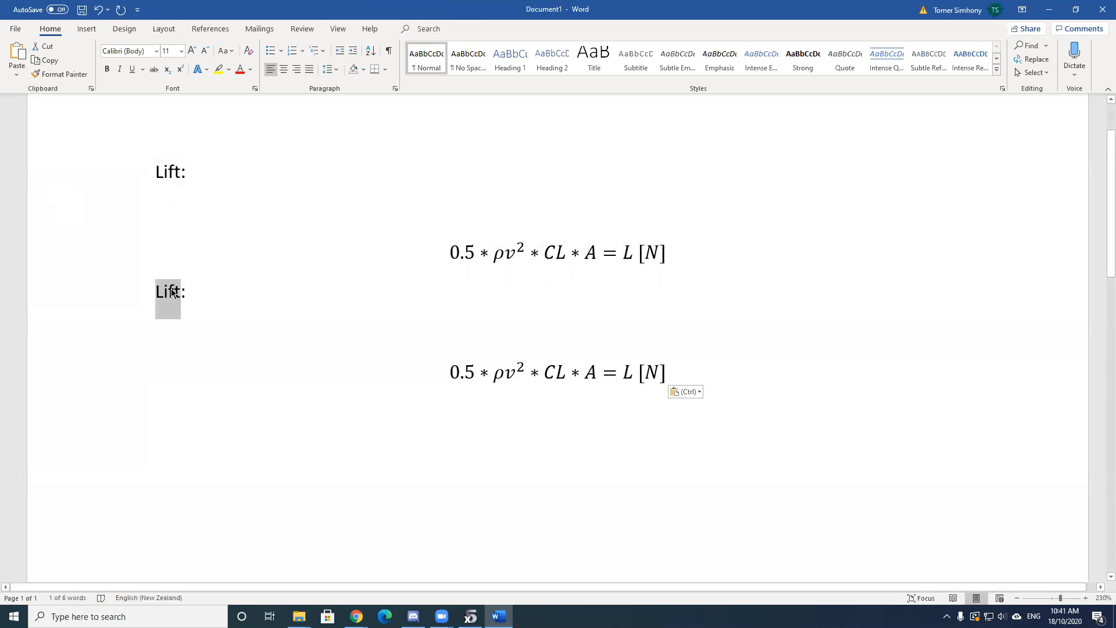
{"action": "type", "text": "Drag"}
{"action": "left_click", "coordinate": [492, 386]}
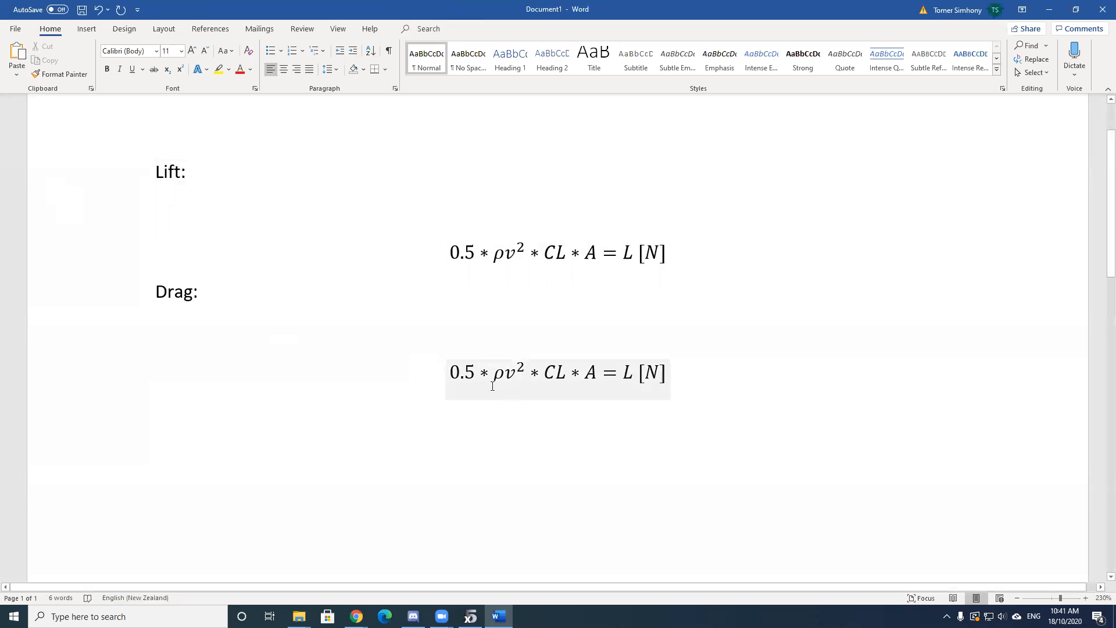
- In the equation under the Drag heading, change CL to CD and the result L to D
{"action": "left_click", "coordinate": [554, 377]}
{"action": "key", "text": "shift+Right"}
{"action": "type", "text": "D"}
{"action": "left_click", "coordinate": [724, 407]}
{"action": "left_click", "coordinate": [634, 373]}
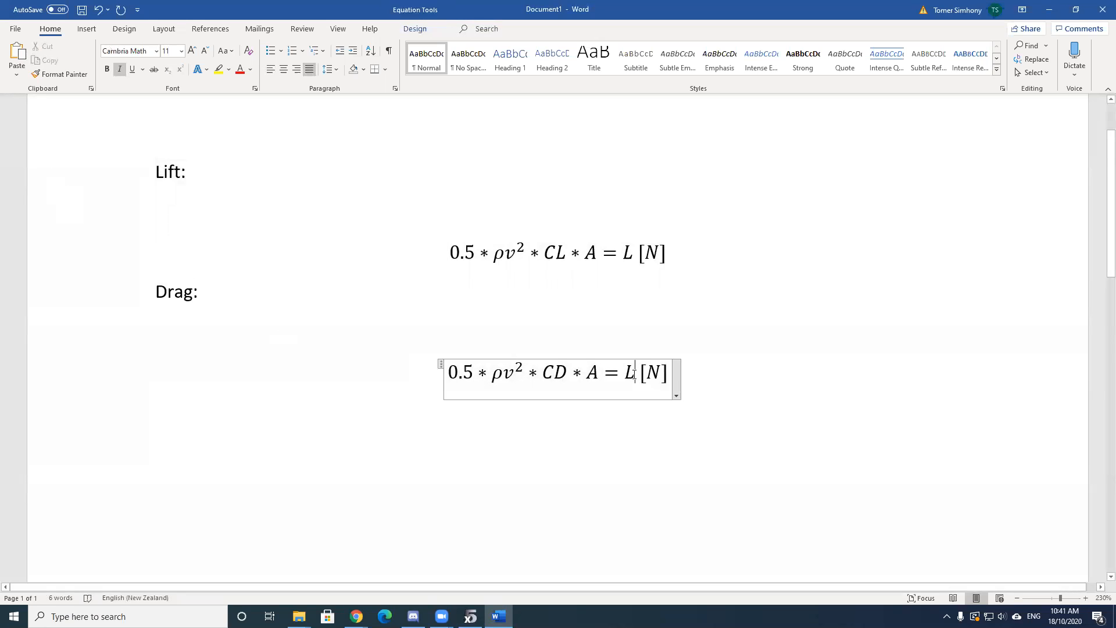
{"action": "key", "text": "BackSpace"}
{"action": "type", "text": "D"}
{"action": "left_click", "coordinate": [688, 417]}
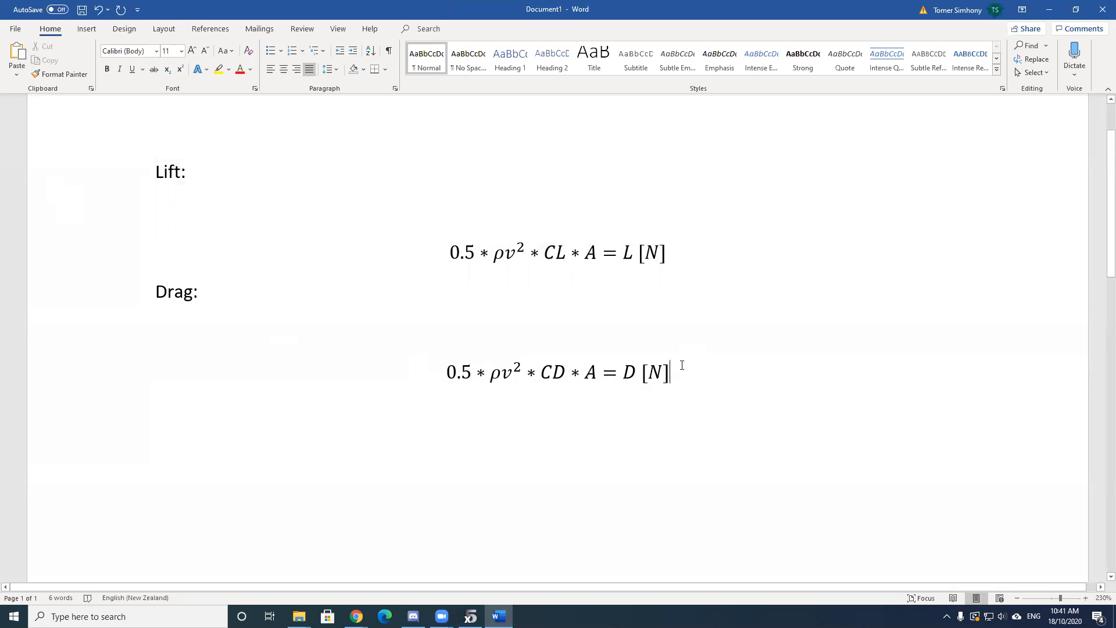
- Insert two empty lines between the lift equation and the Drag heading
{"action": "left_click", "coordinate": [695, 252]}
{"action": "key", "text": "Return"}
{"action": "key", "text": "Return"}
{"action": "key", "text": "Up"}
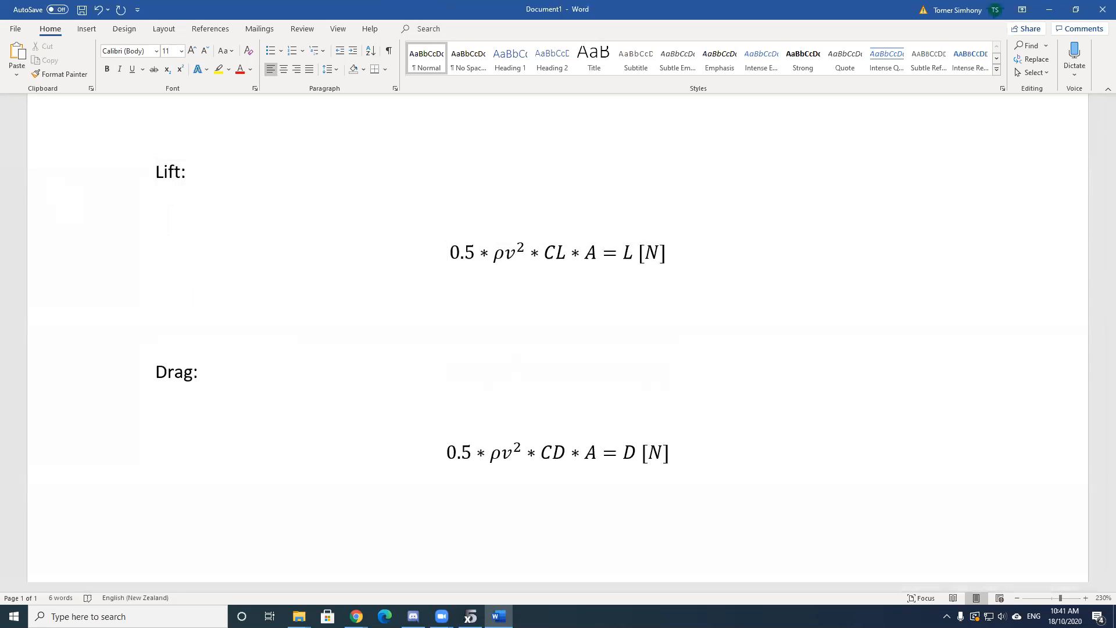
- Write "Moth weight = 100kg * 10" on the line directly below the lift equation
{"action": "type", "text": "Moth weight"}
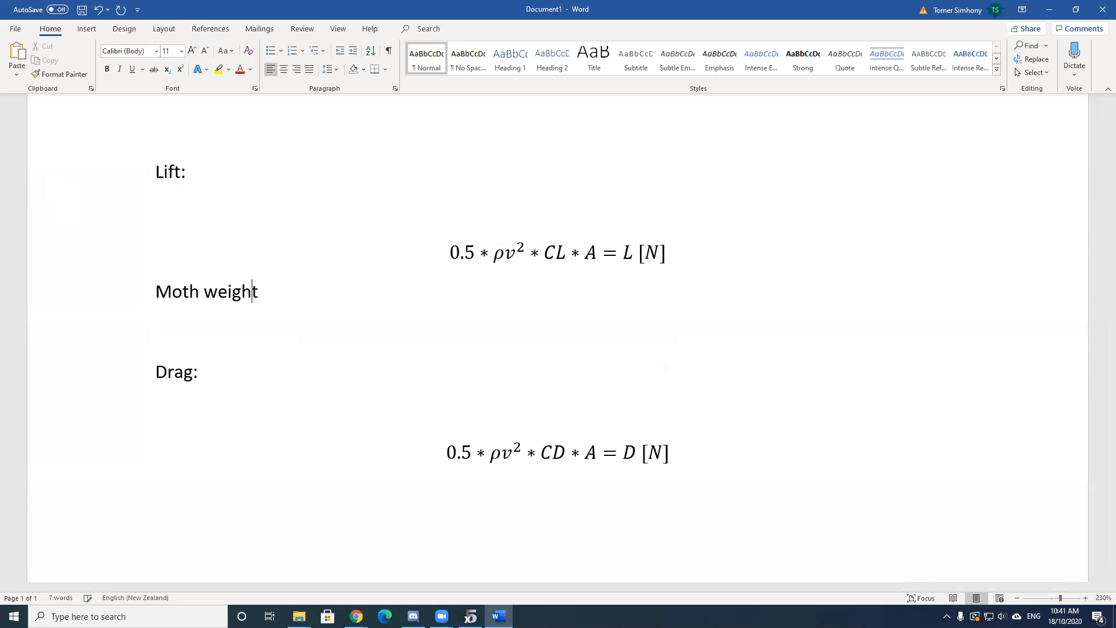
{"action": "type", "text": " = 100kg *9"}
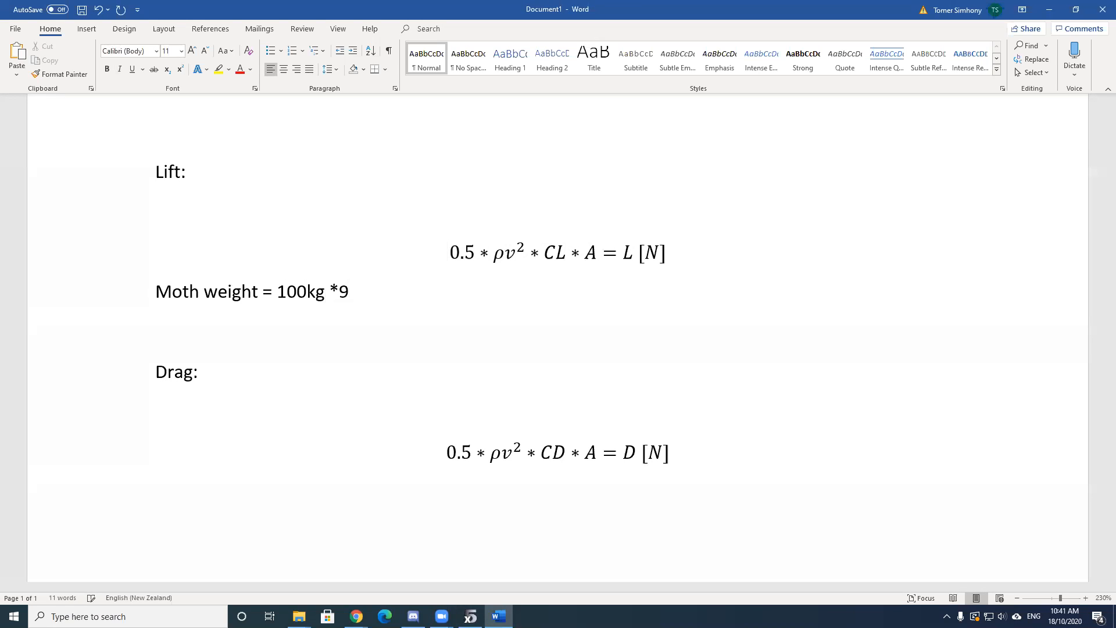
{"action": "key", "text": "BackSpace"}
{"action": "type", "text": "10"}
{"action": "left_click", "coordinate": [341, 298]}
{"action": "left_click", "coordinate": [388, 291]}
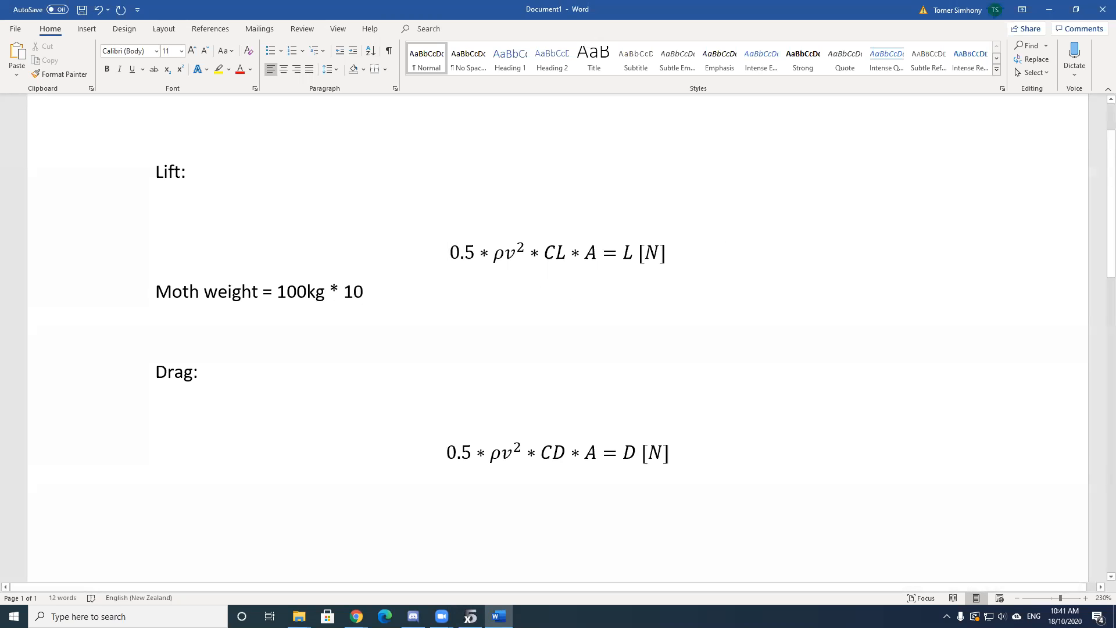
- Continue the moth weight line with "therefore we know L=1000." and add a new line below it
{"action": "type", "text": "ther for"}
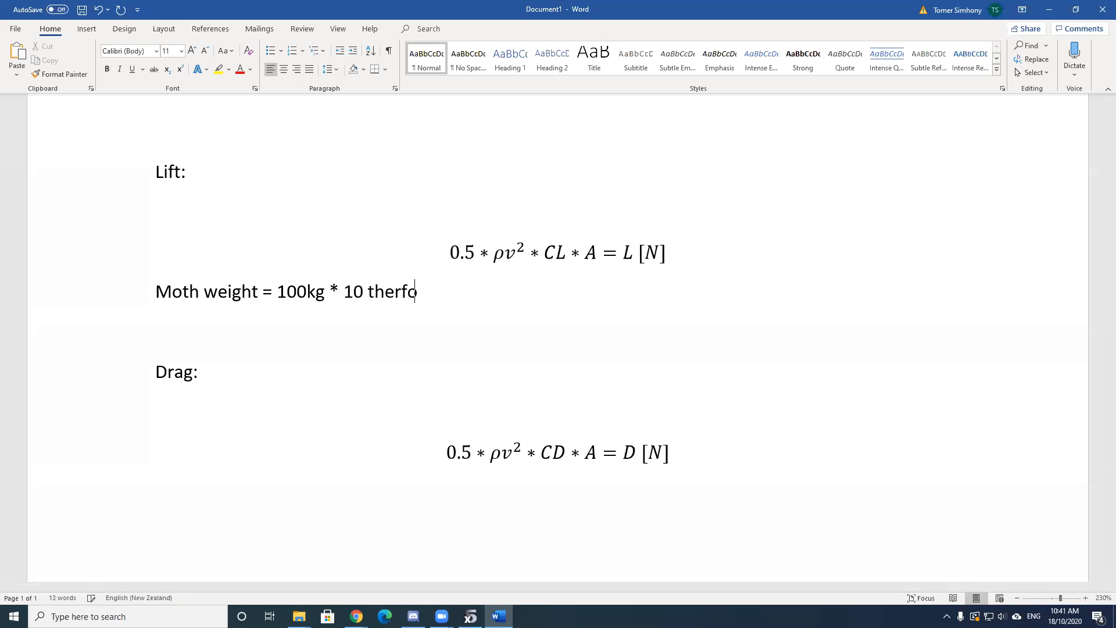
{"action": "key", "text": "BackSpace"}
{"action": "key", "text": "BackSpace"}
{"action": "key", "text": "BackSpace"}
{"action": "key", "text": "BackSpace"}
{"action": "key", "text": "BackSpace"}
{"action": "type", "text": "efore we know L="}
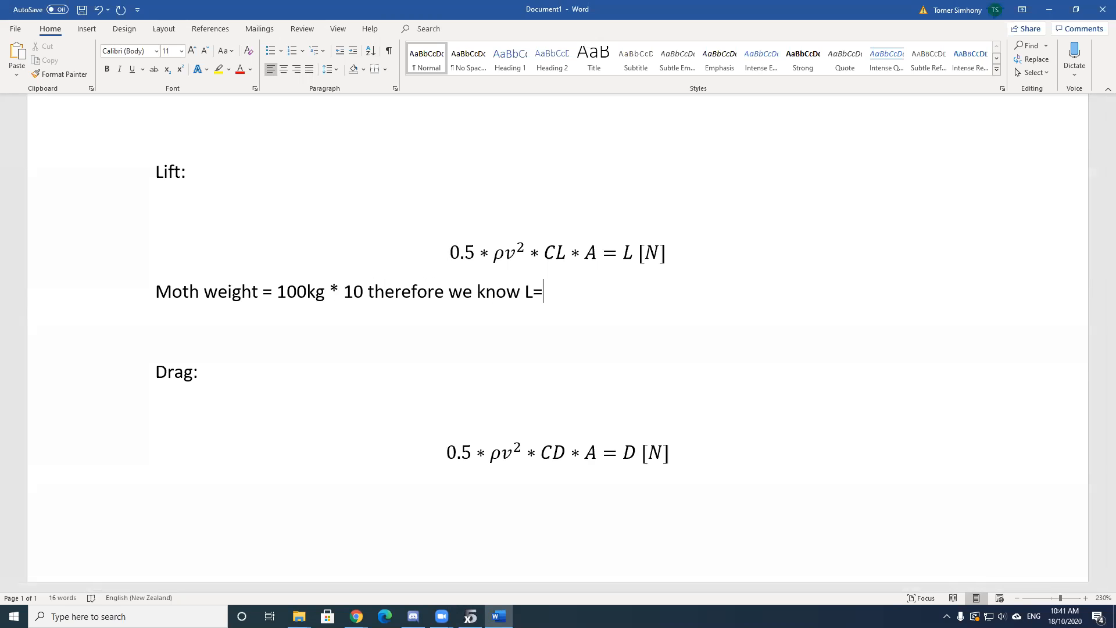
{"action": "type", "text": "1000"}
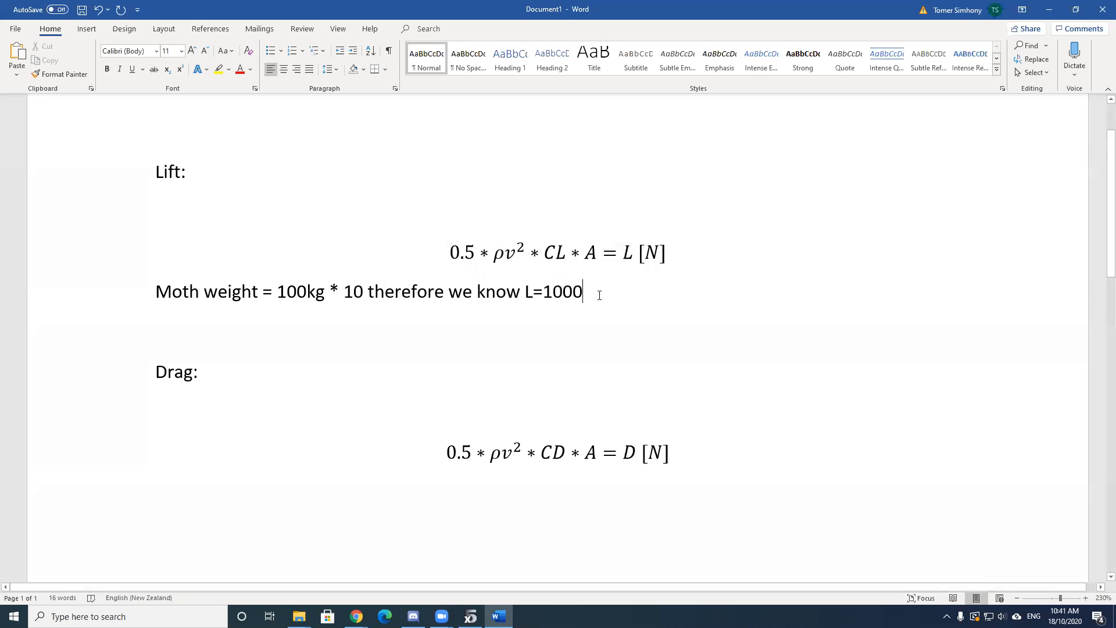
{"action": "type", "text": "."}
{"action": "key", "text": "Return"}
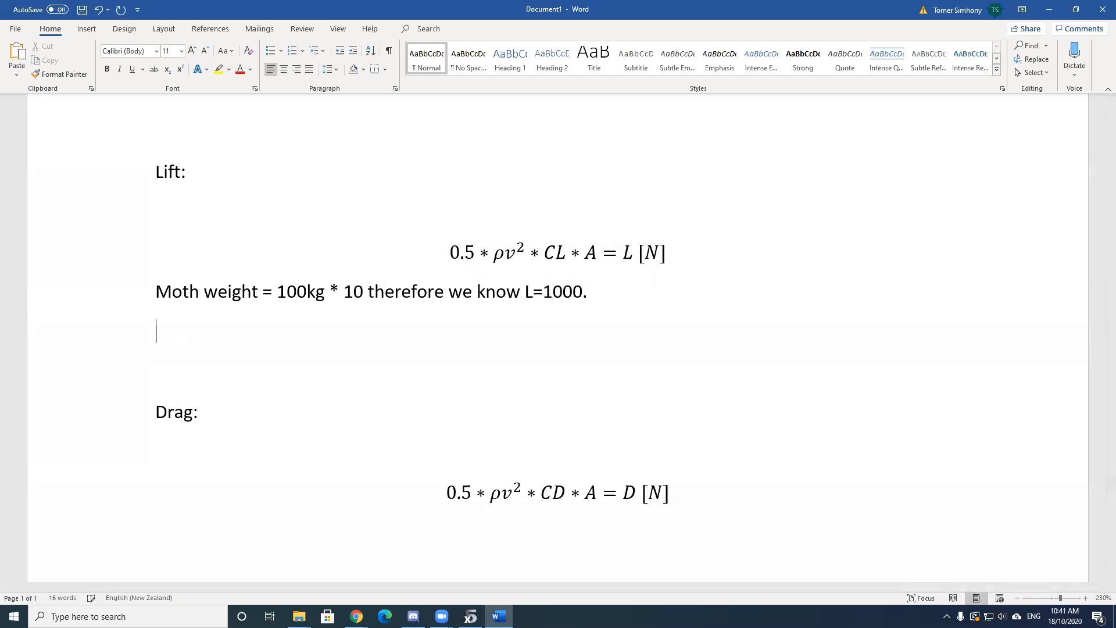
- Highlight the result L and the density symbol ρ in the lift equation
{"action": "left_click", "coordinate": [640, 259]}
{"action": "left_click", "coordinate": [626, 253]}
{"action": "double_click", "coordinate": [626, 253]}
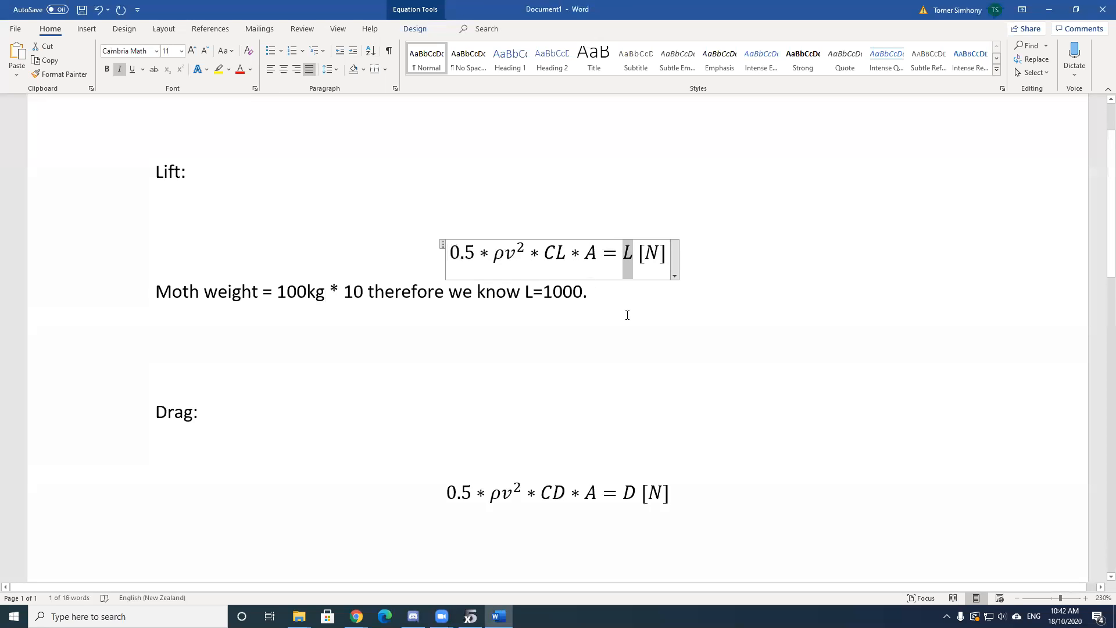
{"action": "double_click", "coordinate": [496, 256]}
- Continue the moth weight line after L=1000. with "We also know density (Greek letter rho)"
{"action": "left_click", "coordinate": [600, 294]}
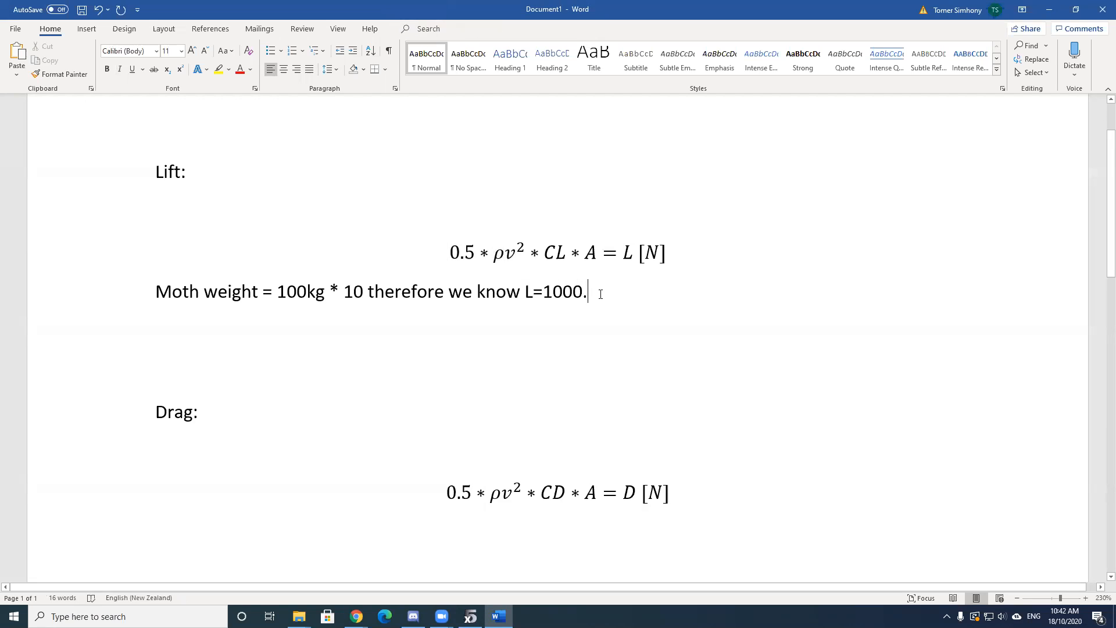
{"action": "type", "text": "We also "}
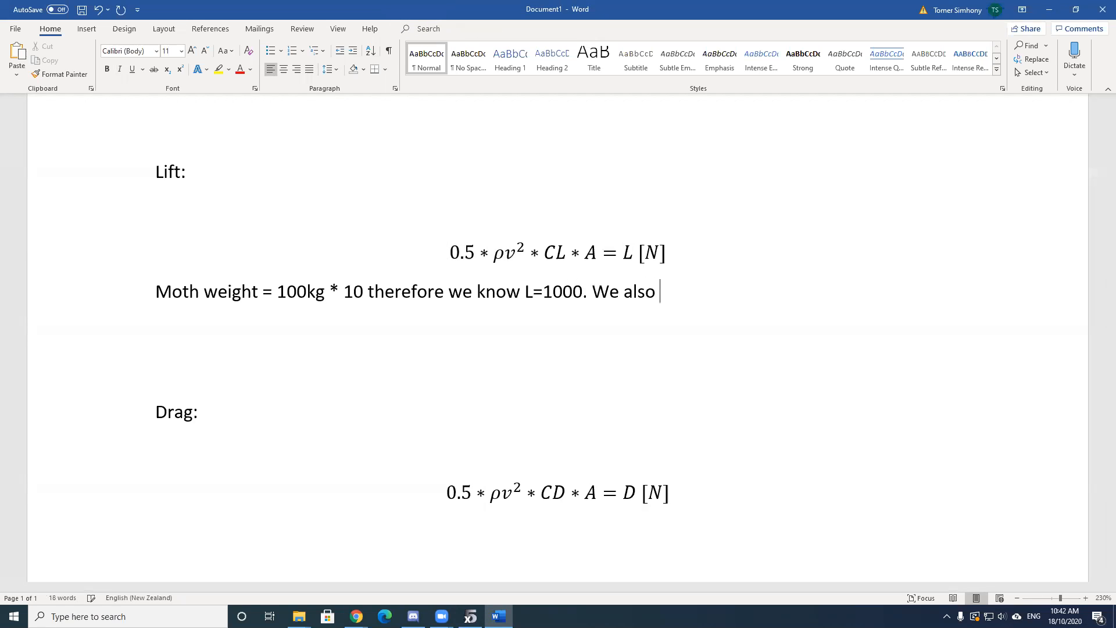
{"action": "type", "text": "know density ("}
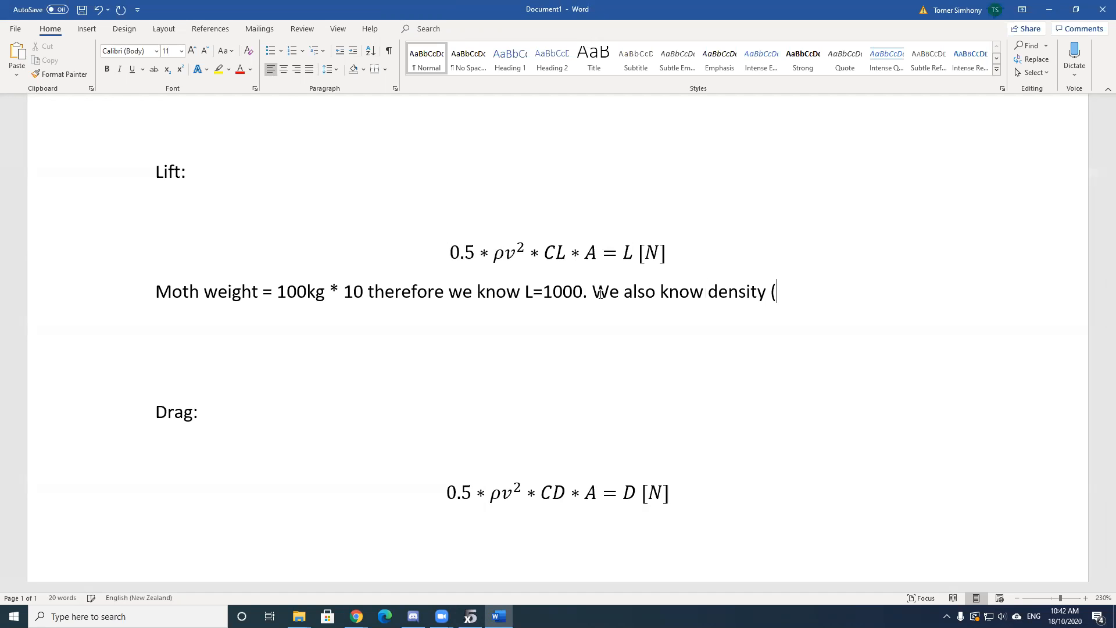
{"action": "type", "text": "greek letter rho_)"}
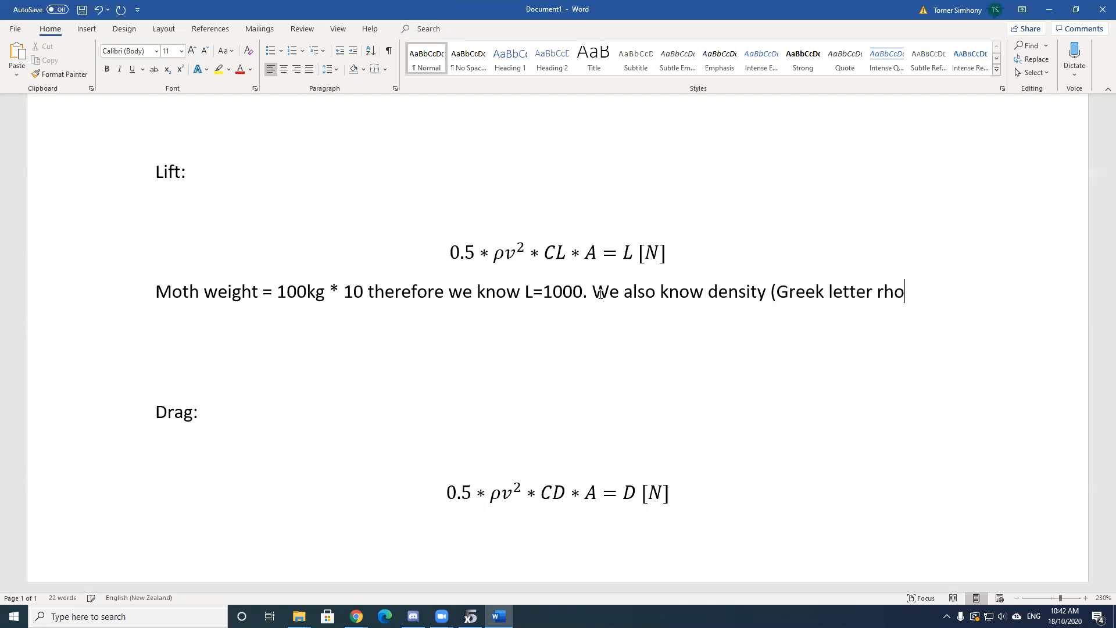
{"action": "key", "text": "BackSpace"}
{"action": "key", "text": "BackSpace"}
{"action": "type", "text": ")"}
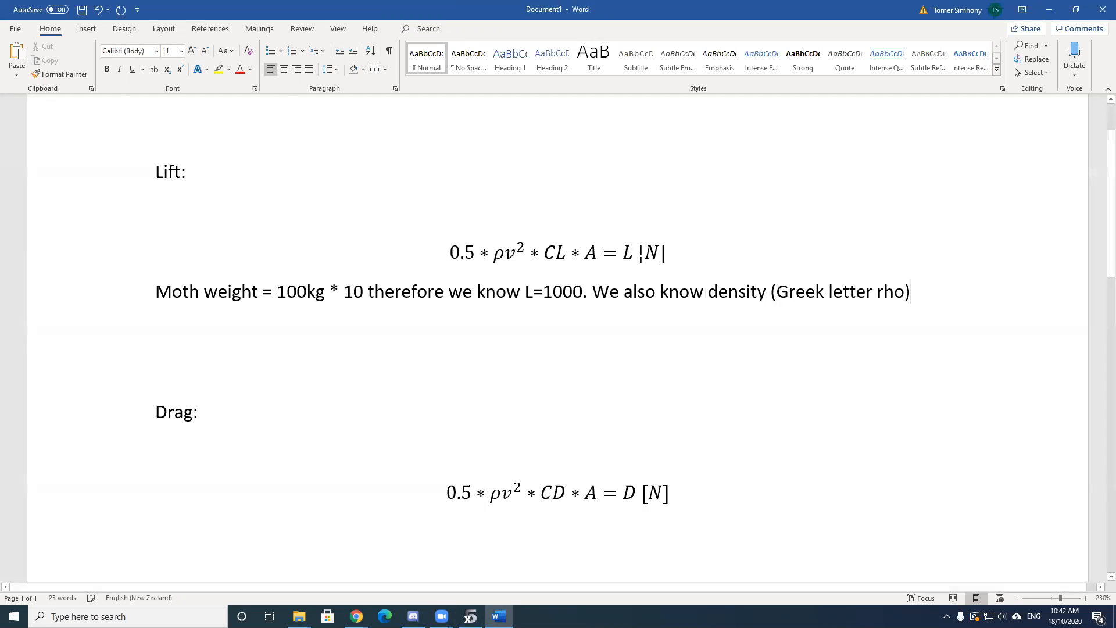
- Highlight the velocity v, the area A, the result L and the coefficient CL one after another in the lift equation
{"action": "left_click", "coordinate": [597, 258]}
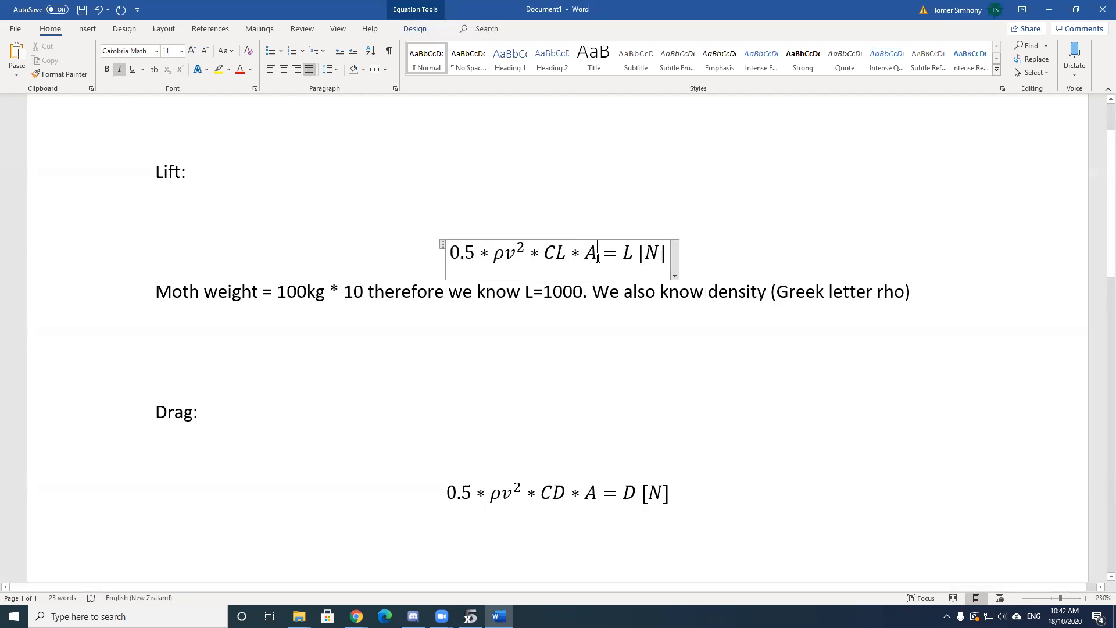
{"action": "double_click", "coordinate": [507, 256]}
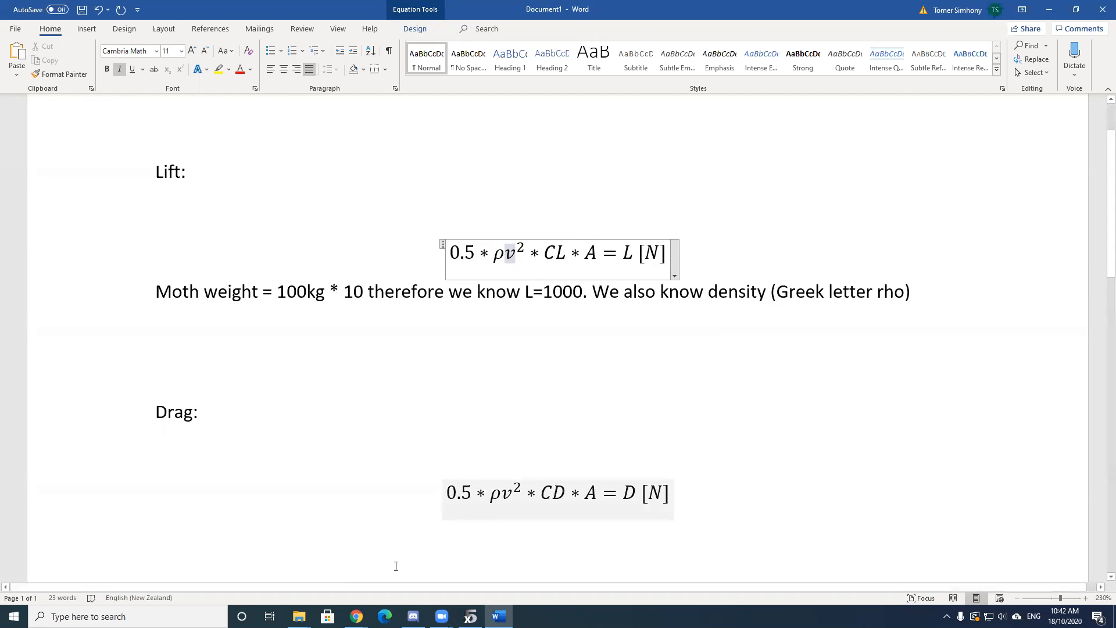
{"action": "mouse_move", "coordinate": [356, 616]}
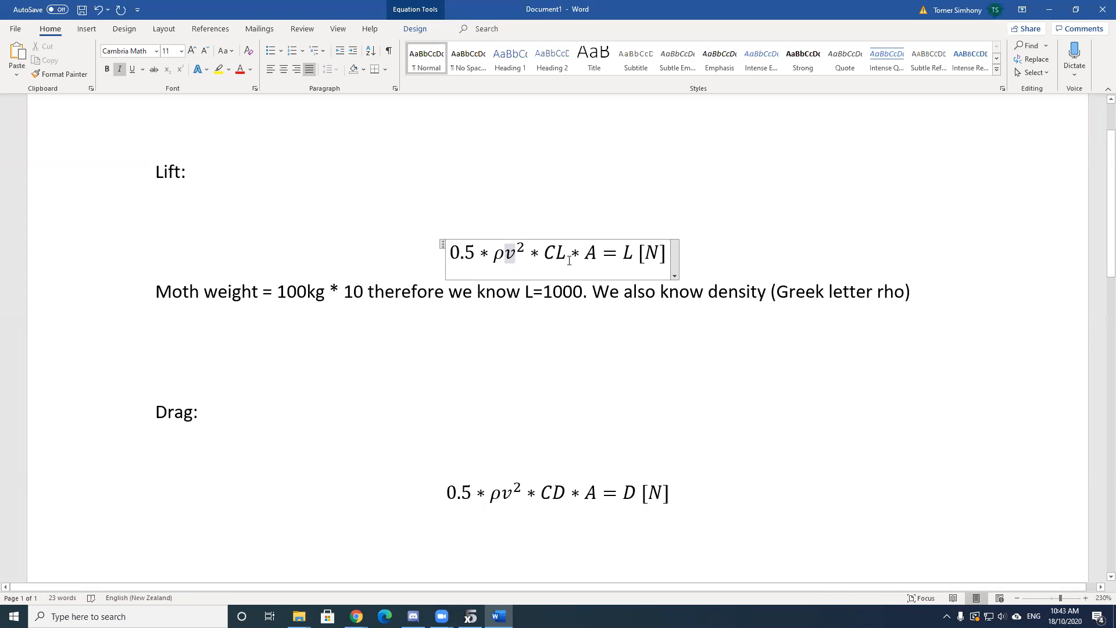
{"action": "left_click", "coordinate": [593, 254]}
{"action": "double_click", "coordinate": [593, 254]}
{"action": "double_click", "coordinate": [625, 254]}
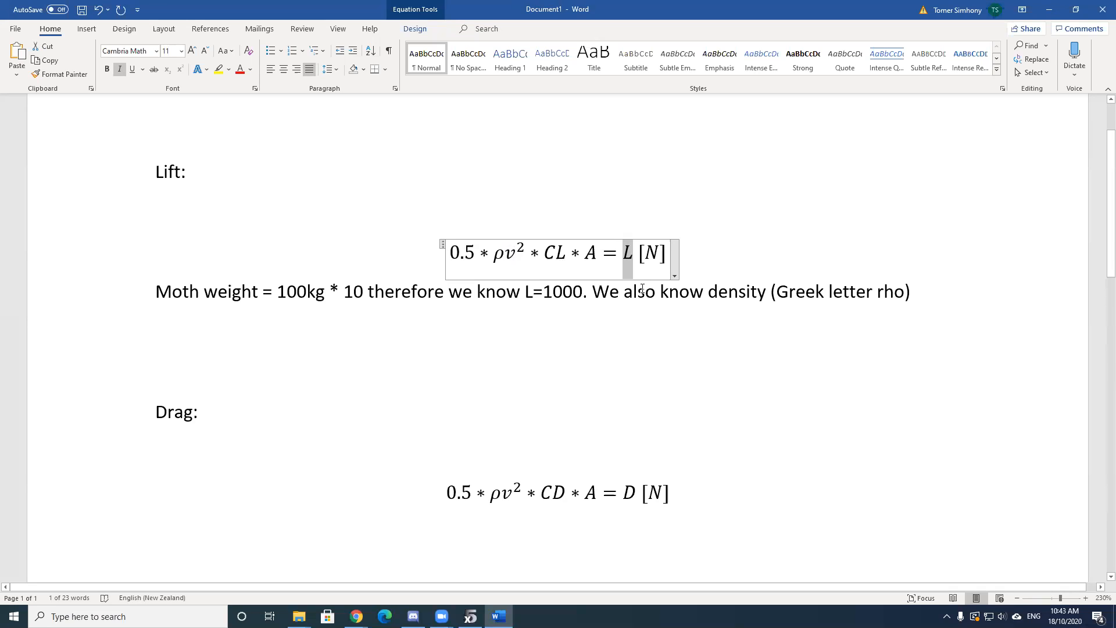
{"action": "left_click", "coordinate": [666, 334]}
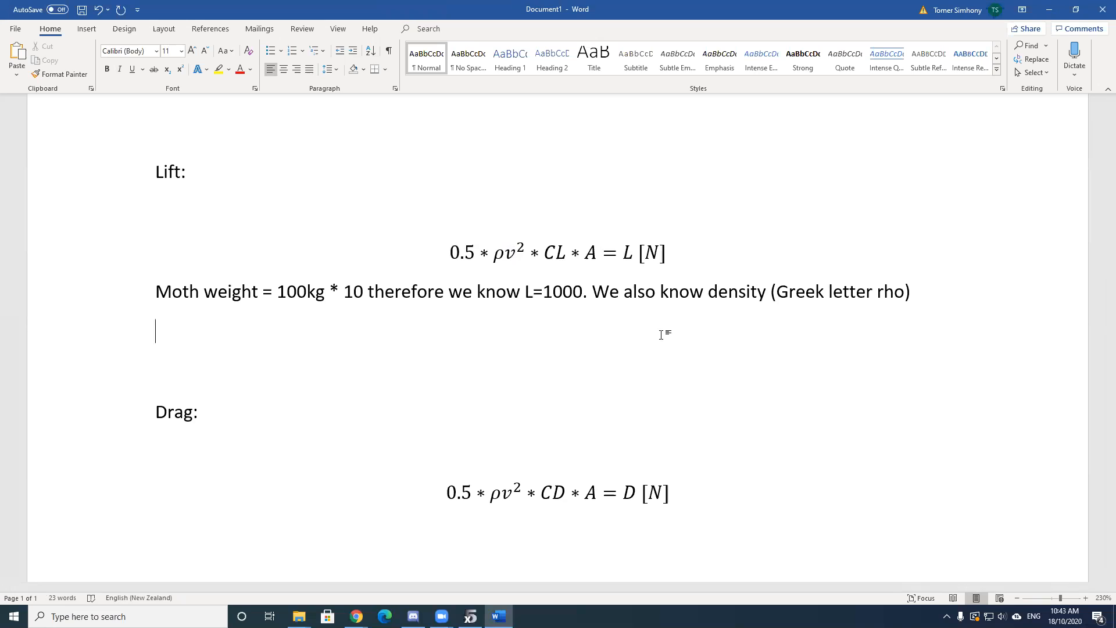
{"action": "left_click_drag", "start_coordinate": [565, 256], "coordinate": [546, 253]}
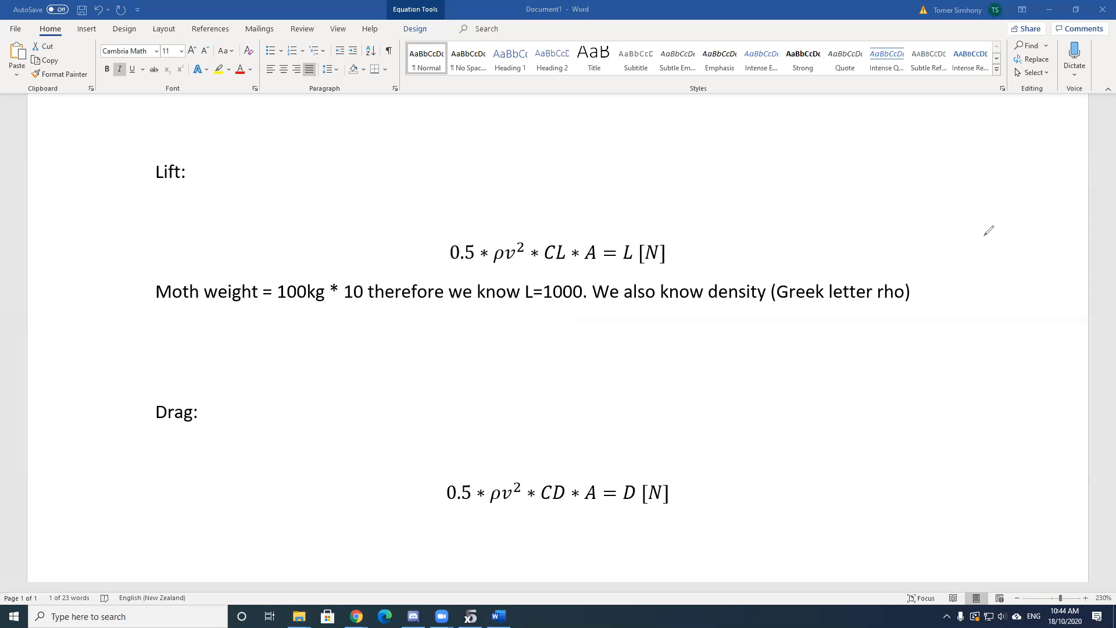
- Sketch a tapered foil shape beside the Lift heading, with vertical lines at both ends, an eye above and a downward arrow, and trace its upper edge
{"action": "mouse_move", "coordinate": [784, 225]}
{"action": "left_mouse_down"}
{"action": "mouse_move", "coordinate": [975, 222]}
{"action": "mouse_move", "coordinate": [933, 199]}
{"action": "mouse_move", "coordinate": [799, 224]}
{"action": "mouse_move", "coordinate": [779, 162]}
{"action": "left_mouse_up"}
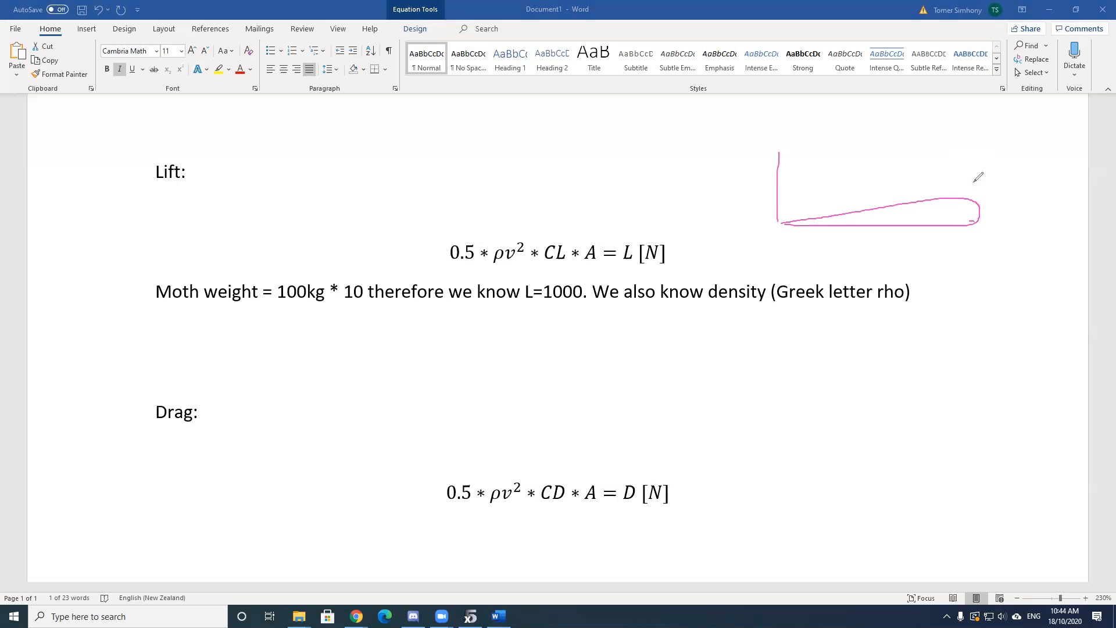
{"action": "left_click_drag", "start_coordinate": [988, 186], "coordinate": [981, 122]}
{"action": "mouse_move", "coordinate": [868, 119]}
{"action": "left_mouse_down"}
{"action": "mouse_move", "coordinate": [873, 160]}
{"action": "mouse_move", "coordinate": [879, 146]}
{"action": "left_mouse_up"}
{"action": "mouse_move", "coordinate": [876, 98]}
{"action": "left_mouse_down"}
{"action": "mouse_move", "coordinate": [843, 97]}
{"action": "mouse_move", "coordinate": [837, 110]}
{"action": "mouse_move", "coordinate": [889, 110]}
{"action": "mouse_move", "coordinate": [868, 97]}
{"action": "mouse_move", "coordinate": [852, 104]}
{"action": "mouse_move", "coordinate": [863, 103]}
{"action": "left_mouse_up"}
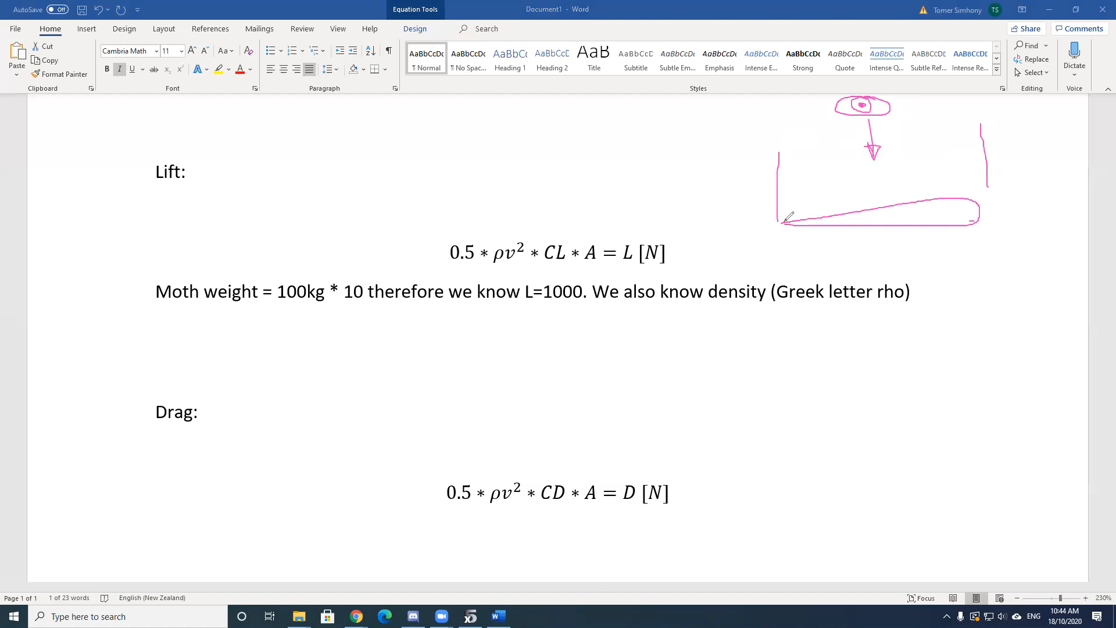
{"action": "mouse_move", "coordinate": [783, 222]}
{"action": "left_mouse_down"}
{"action": "mouse_move", "coordinate": [943, 196]}
{"action": "mouse_move", "coordinate": [972, 207]}
{"action": "left_mouse_up"}
{"action": "left_click_drag", "start_coordinate": [977, 211], "coordinate": [965, 201]}
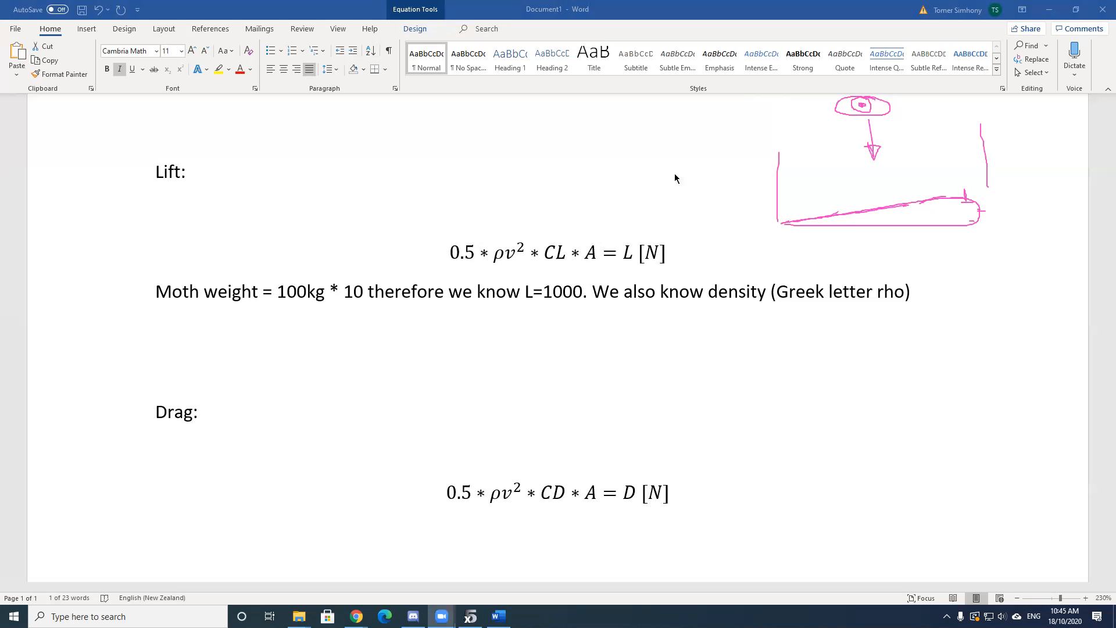
- Highlight the coefficient CL and the area A in the lift equation, and clear the selection
{"action": "double_click", "coordinate": [559, 253]}
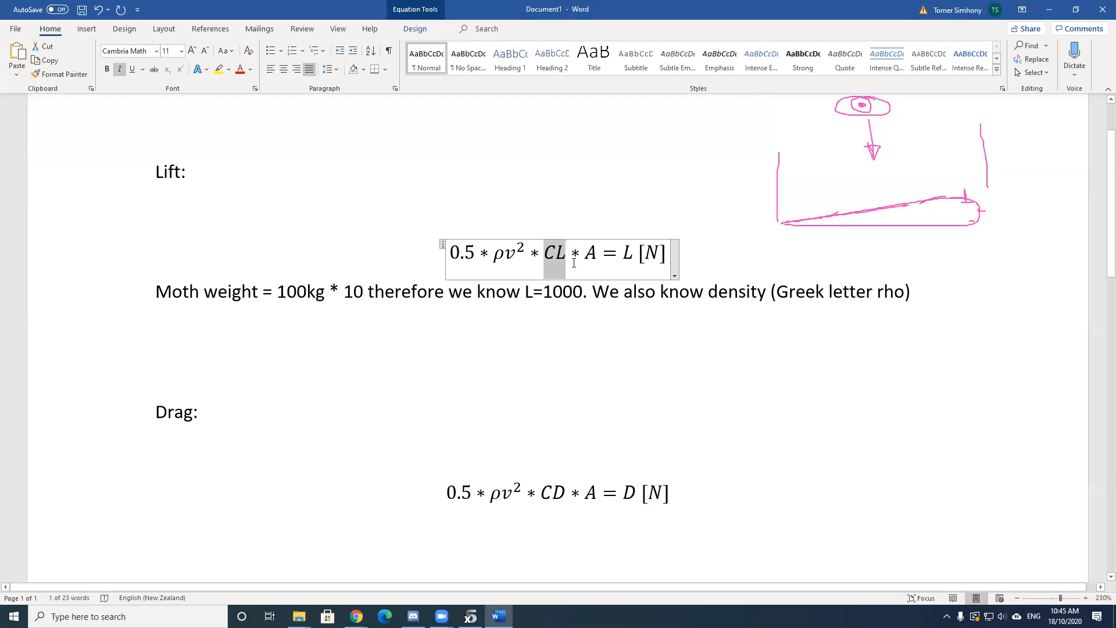
{"action": "left_click", "coordinate": [560, 259]}
{"action": "double_click", "coordinate": [564, 259]}
{"action": "left_click_drag", "start_coordinate": [567, 259], "coordinate": [591, 254]}
{"action": "left_click", "coordinate": [590, 254]}
{"action": "double_click", "coordinate": [591, 257]}
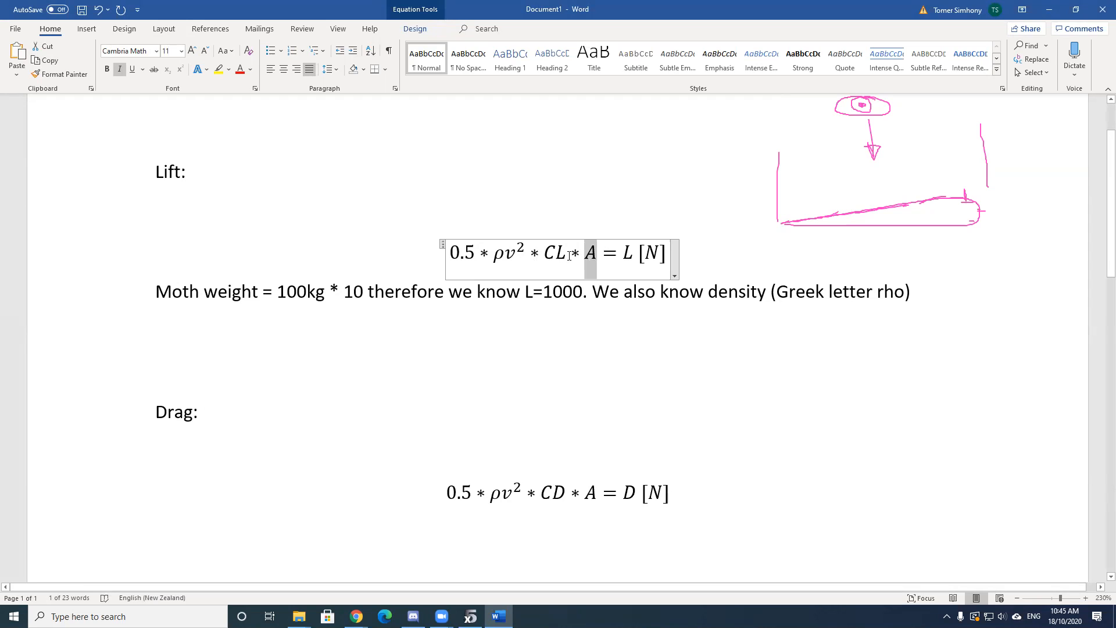
{"action": "double_click", "coordinate": [548, 255]}
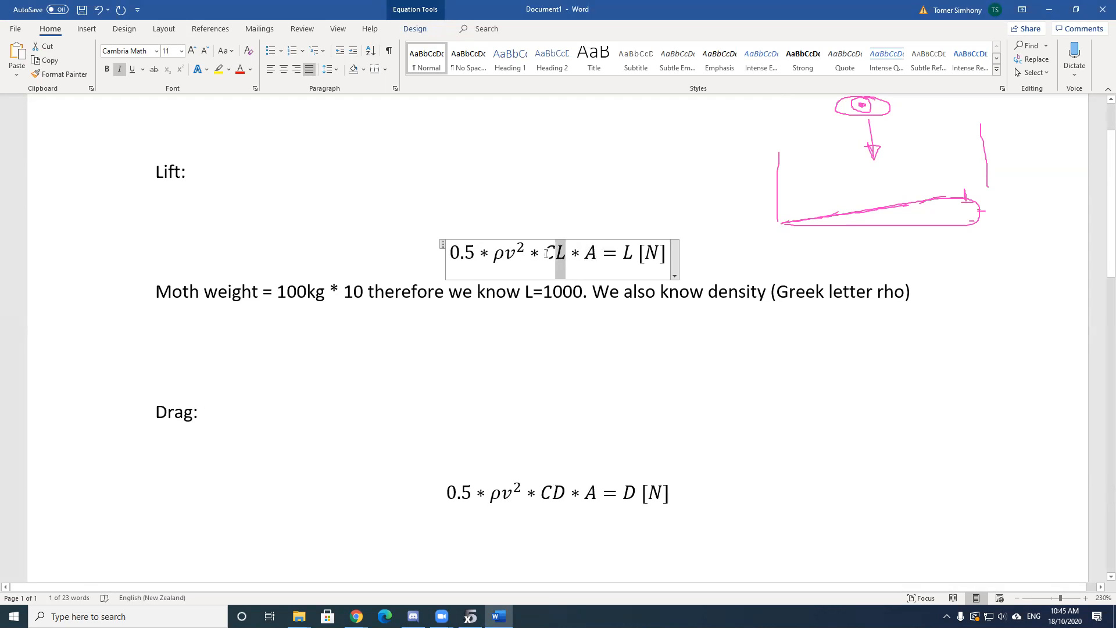
{"action": "left_click", "coordinate": [539, 366]}
- Switch to Chrome, close the Facebook page and open airfoiltools.com in a new tab
{"action": "mouse_move", "coordinate": [356, 615]}
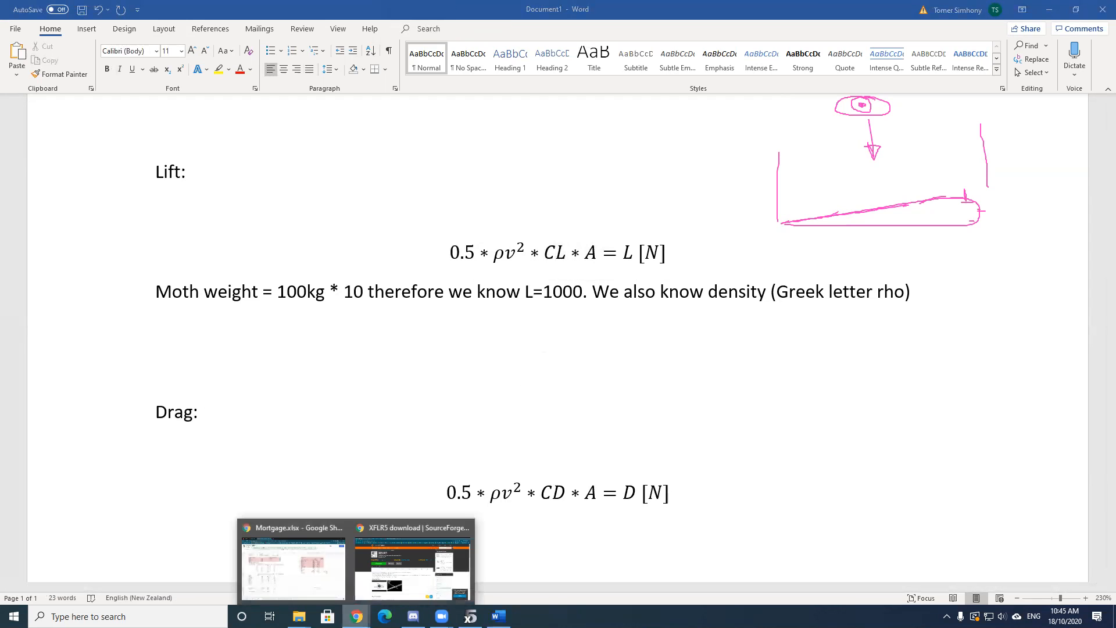
{"action": "left_click", "coordinate": [405, 563]}
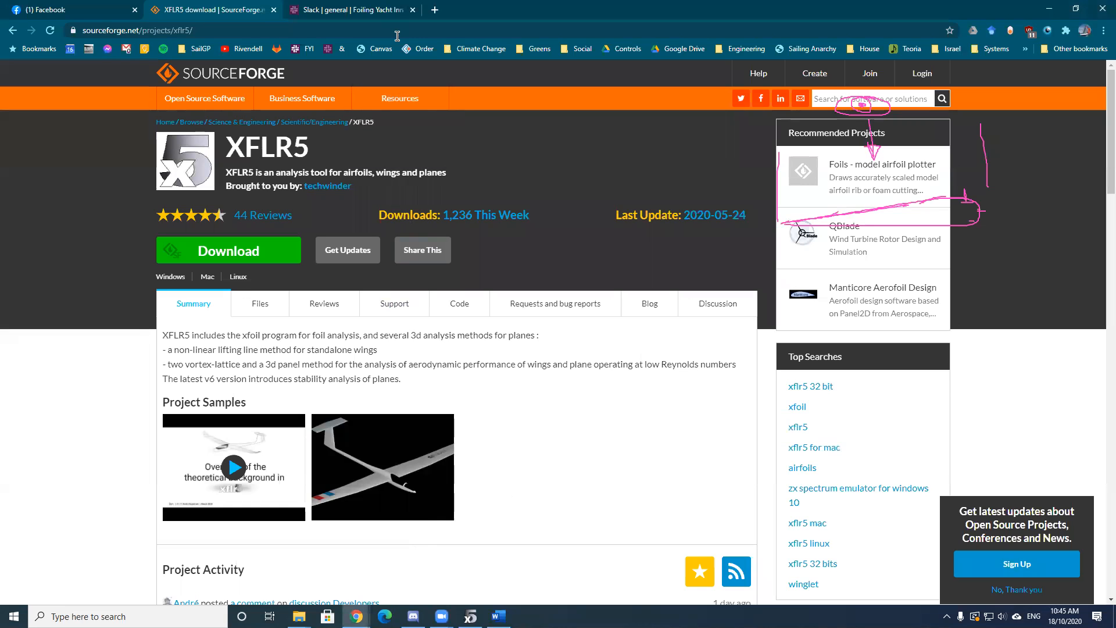
{"action": "left_click", "coordinate": [134, 9]}
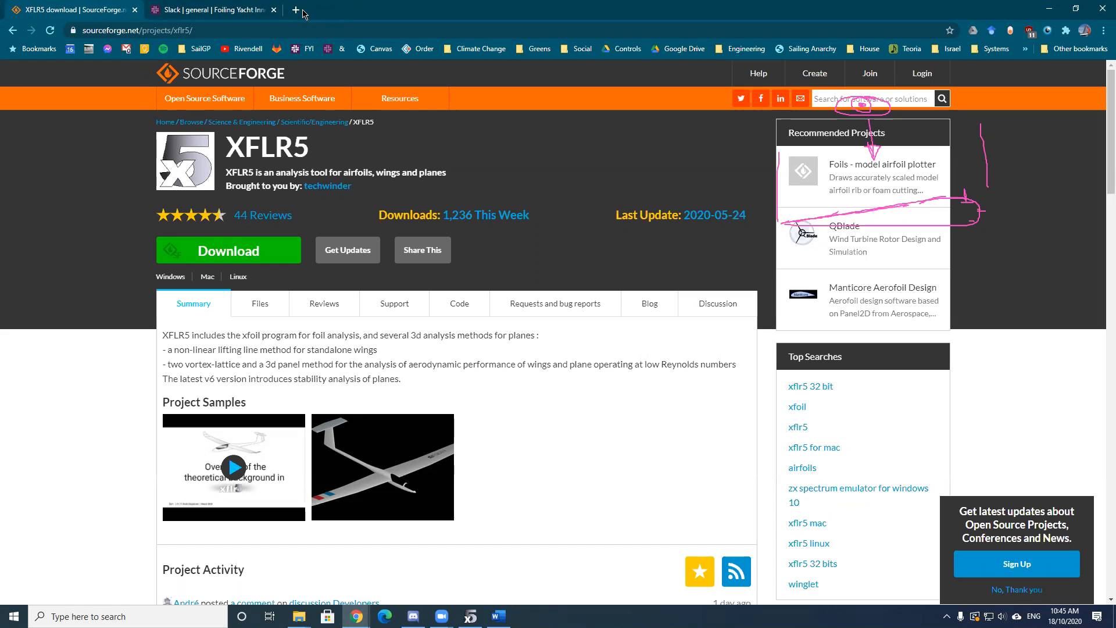
{"action": "left_click", "coordinate": [296, 10]}
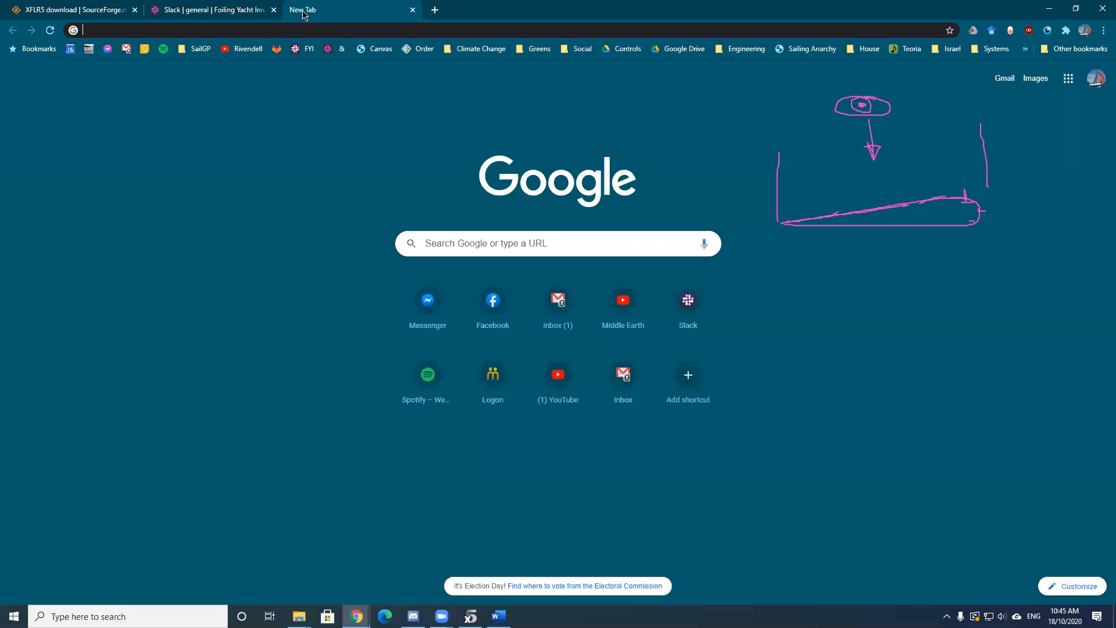
{"action": "type", "text": "air"}
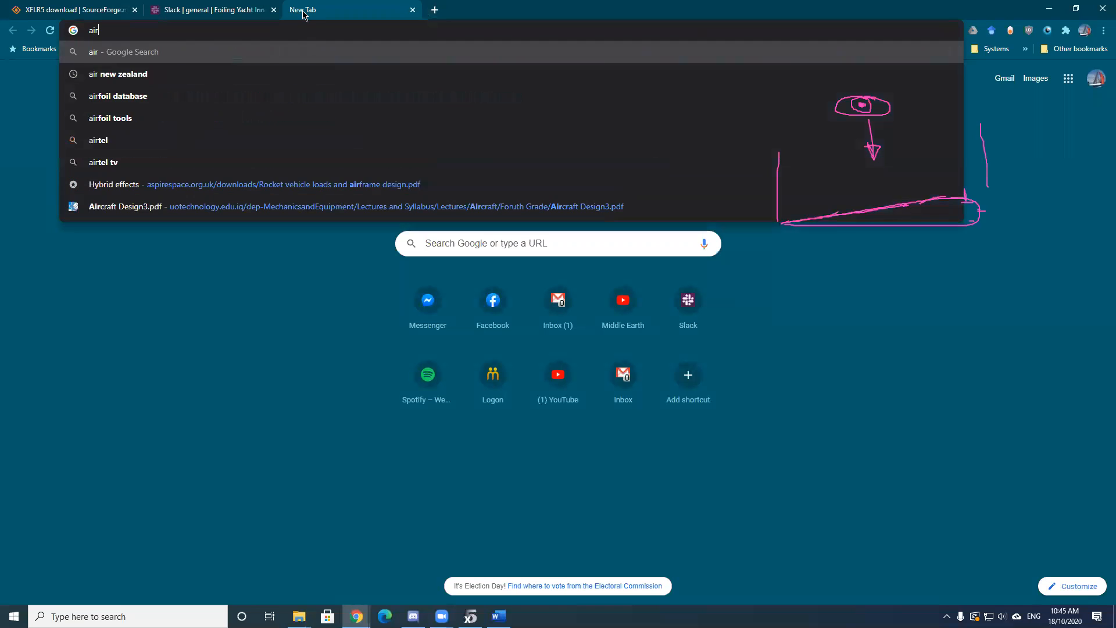
{"action": "type", "text": "foiltools."}
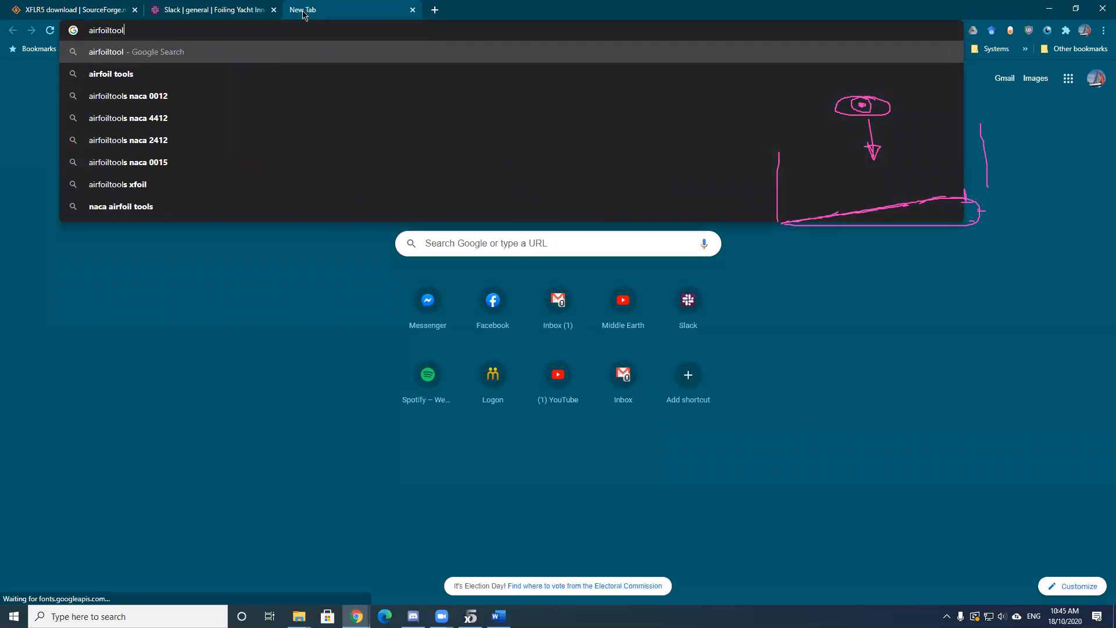
{"action": "type", "text": "com"}
{"action": "key", "text": "Return"}
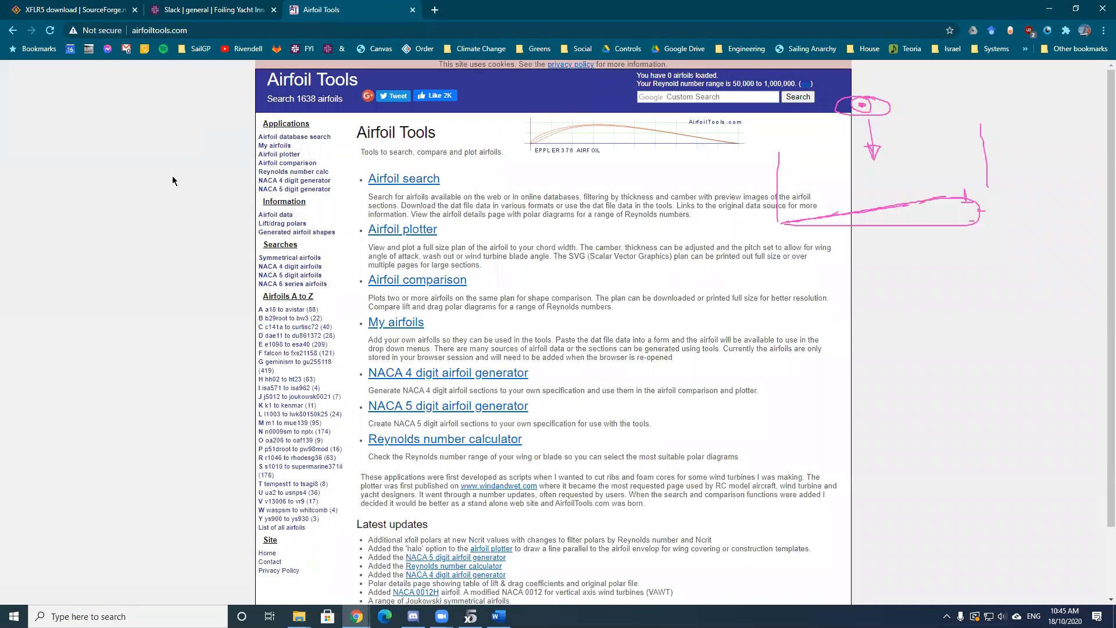
- Search the Airfoil Tools site for NACA 0012 and open the NACA 0012 AIRFOILS (n0012-il) details page
{"action": "scroll", "coordinate": [240, 231], "scroll_direction": "down", "scroll_amount": 1}
{"action": "scroll", "coordinate": [240, 232], "scroll_direction": "up", "scroll_amount": 1}
{"action": "scroll", "coordinate": [240, 231], "scroll_direction": "down", "scroll_amount": 1}
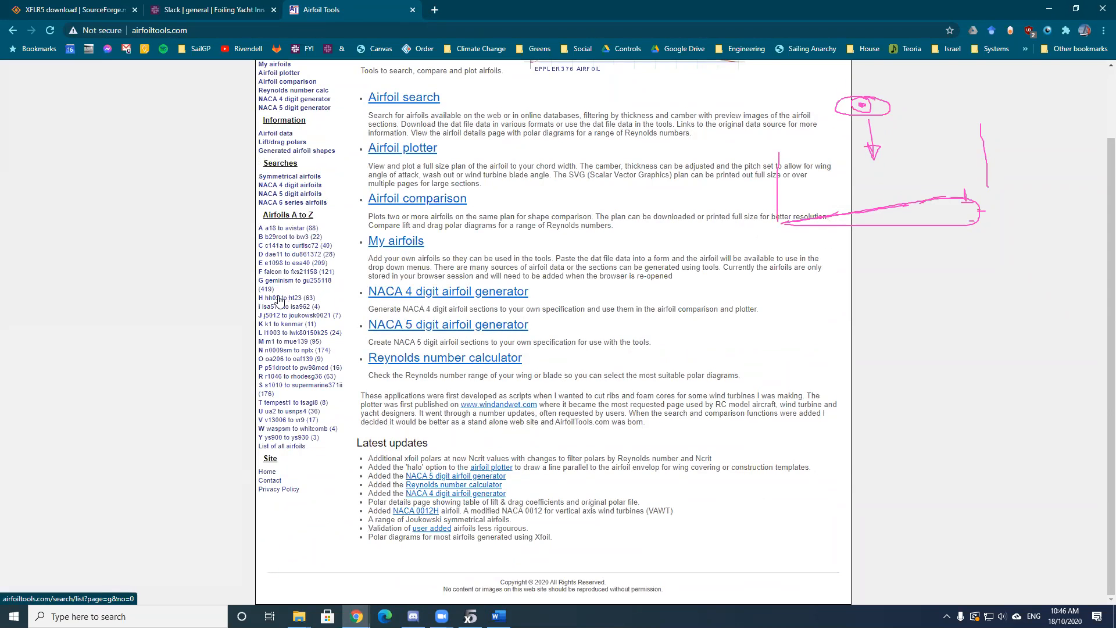
{"action": "scroll", "coordinate": [225, 297], "scroll_direction": "up", "scroll_amount": 1}
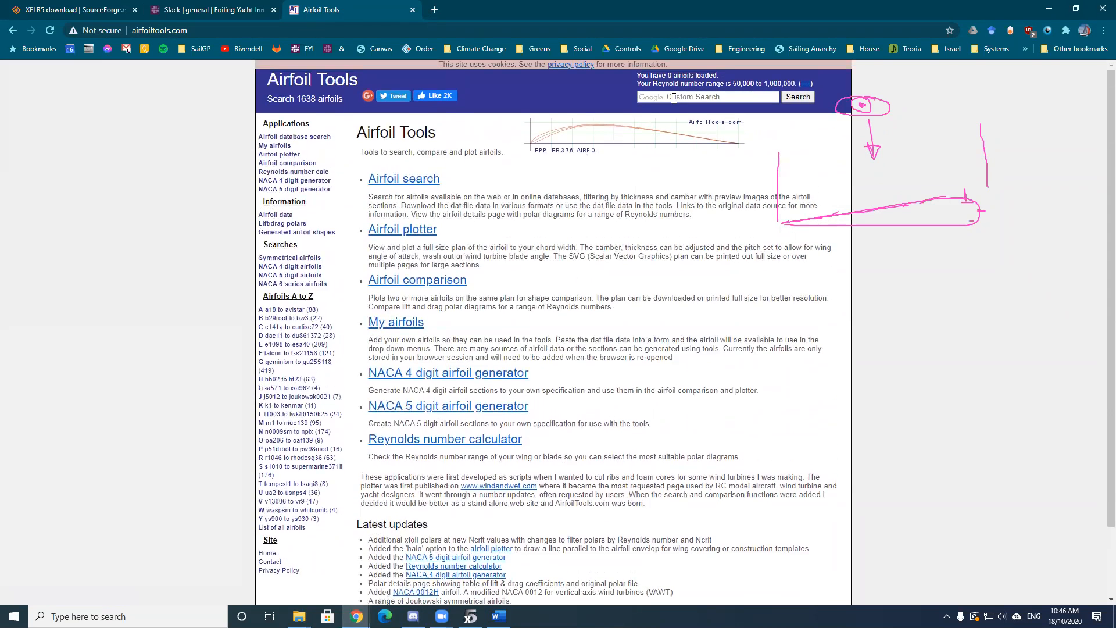
{"action": "left_click", "coordinate": [673, 98]}
{"action": "type", "text": "NACA 0012"}
{"action": "left_click", "coordinate": [796, 99]}
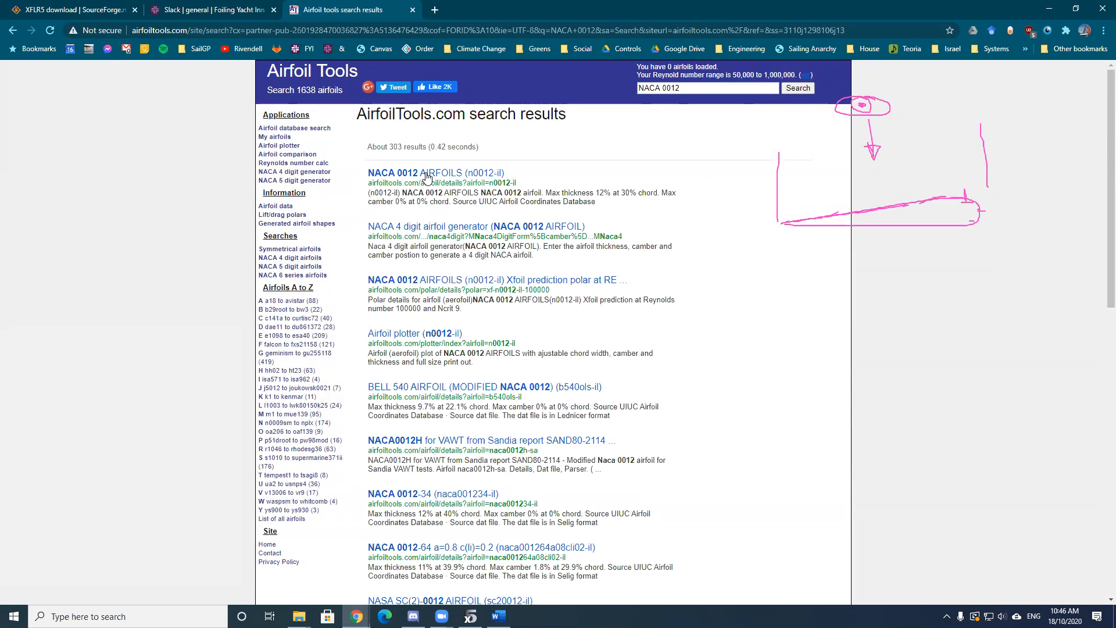
{"action": "left_click", "coordinate": [425, 174]}
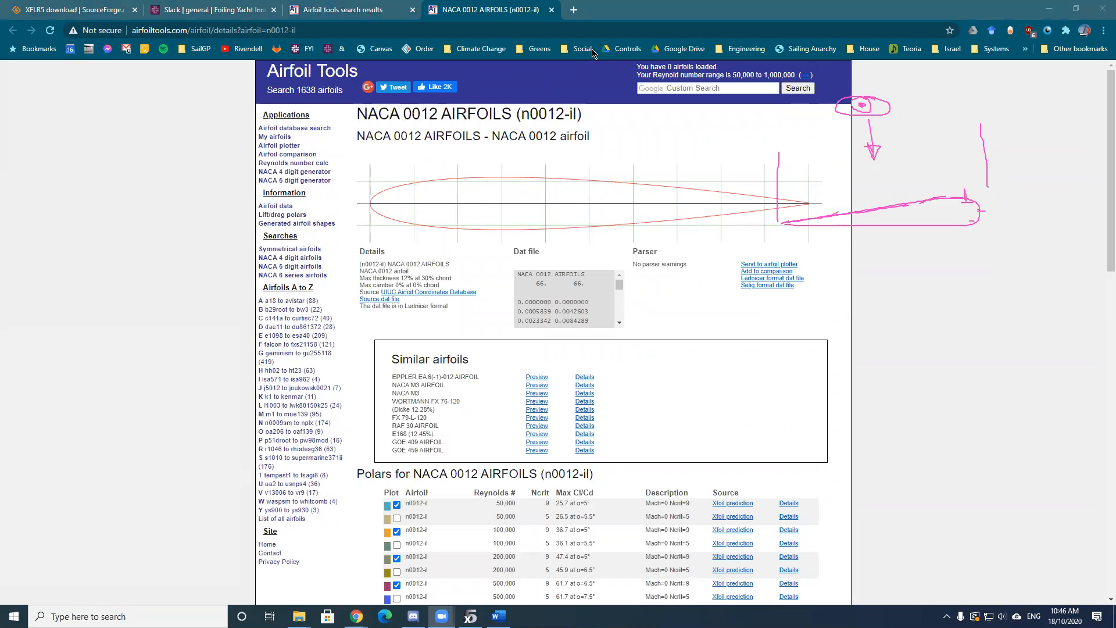
- Erase the sketched annotations from the screen and examine the coordinates in the NACA 0012 dat file
{"action": "mouse_move", "coordinate": [884, 218]}
{"action": "left_mouse_down"}
{"action": "mouse_move", "coordinate": [981, 163]}
{"action": "mouse_move", "coordinate": [913, 248]}
{"action": "mouse_move", "coordinate": [905, 214]}
{"action": "mouse_move", "coordinate": [866, 204]}
{"action": "mouse_move", "coordinate": [756, 226]}
{"action": "mouse_move", "coordinate": [819, 171]}
{"action": "mouse_move", "coordinate": [817, 77]}
{"action": "left_mouse_up"}
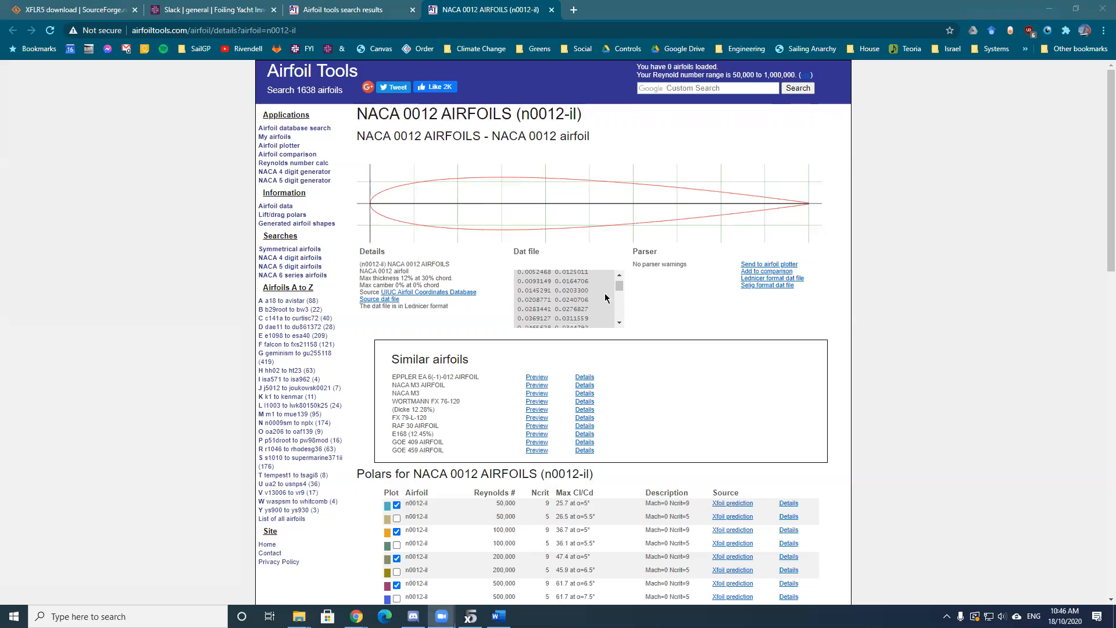
{"action": "left_click", "coordinate": [914, 290]}
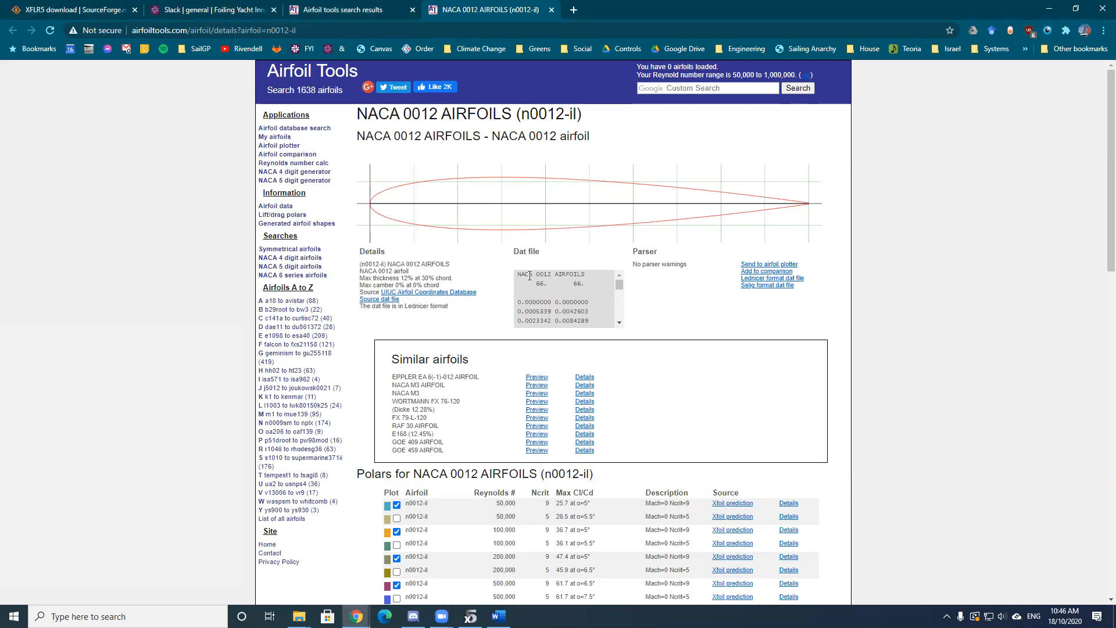
{"action": "left_click_drag", "start_coordinate": [516, 275], "coordinate": [600, 314]}
{"action": "left_click", "coordinate": [746, 325]}
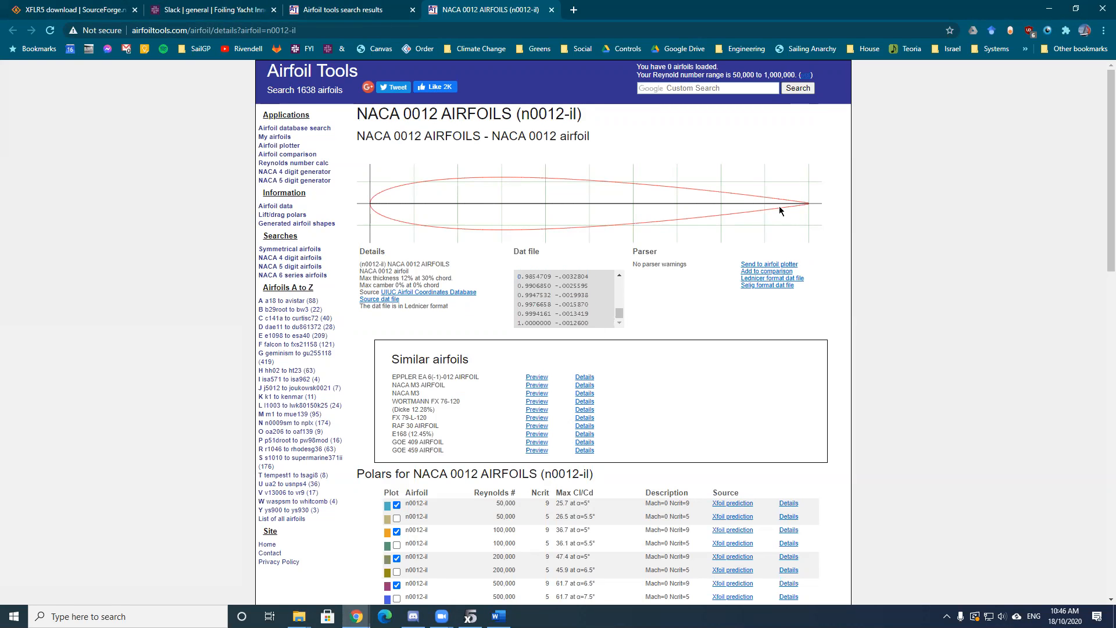
- Plot only the NACA 0012 polar for Reynolds number 50,000 with Ncrit 9 and examine its lift and drag curves
{"action": "scroll", "coordinate": [886, 330], "scroll_direction": "down", "scroll_amount": 1}
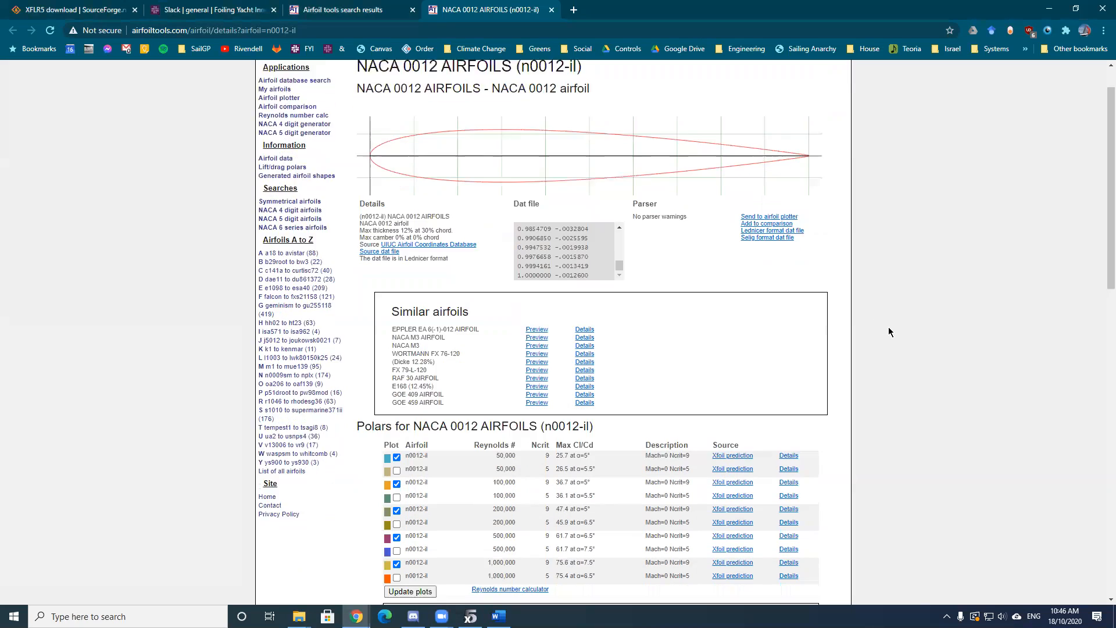
{"action": "scroll", "coordinate": [888, 332], "scroll_direction": "down", "scroll_amount": 3}
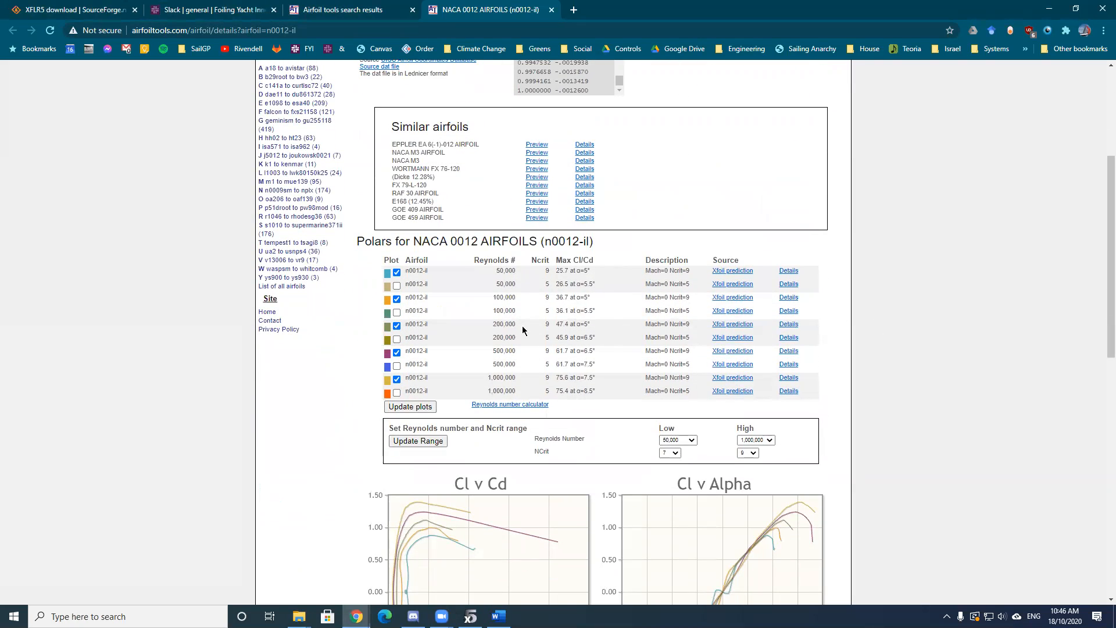
{"action": "left_click", "coordinate": [396, 299]}
{"action": "left_click", "coordinate": [397, 352]}
{"action": "left_click", "coordinate": [396, 378]}
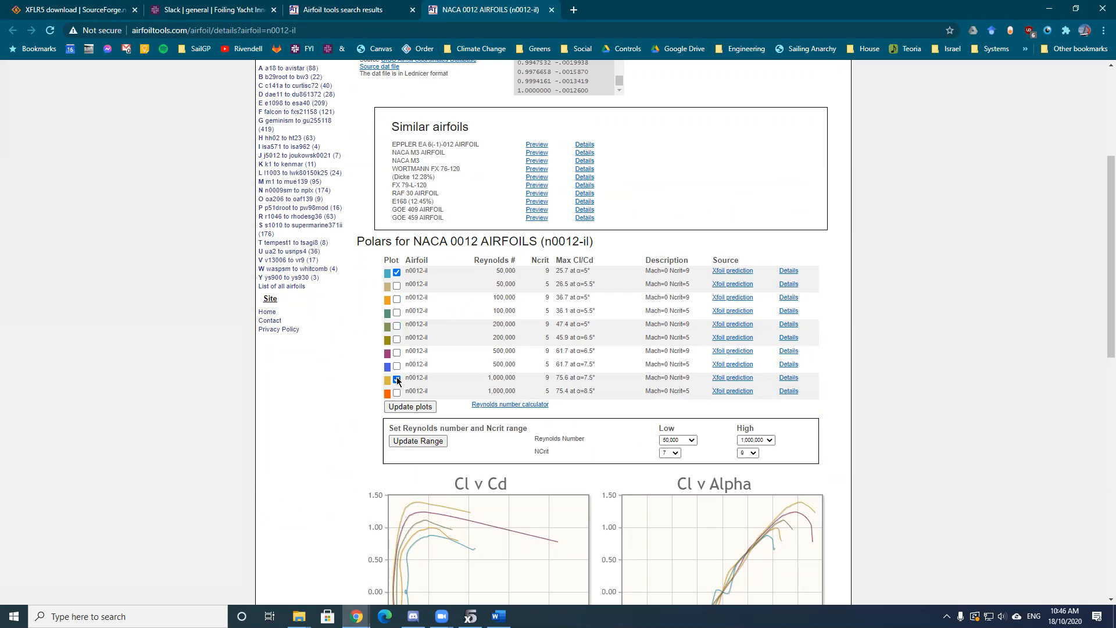
{"action": "left_click", "coordinate": [424, 407]}
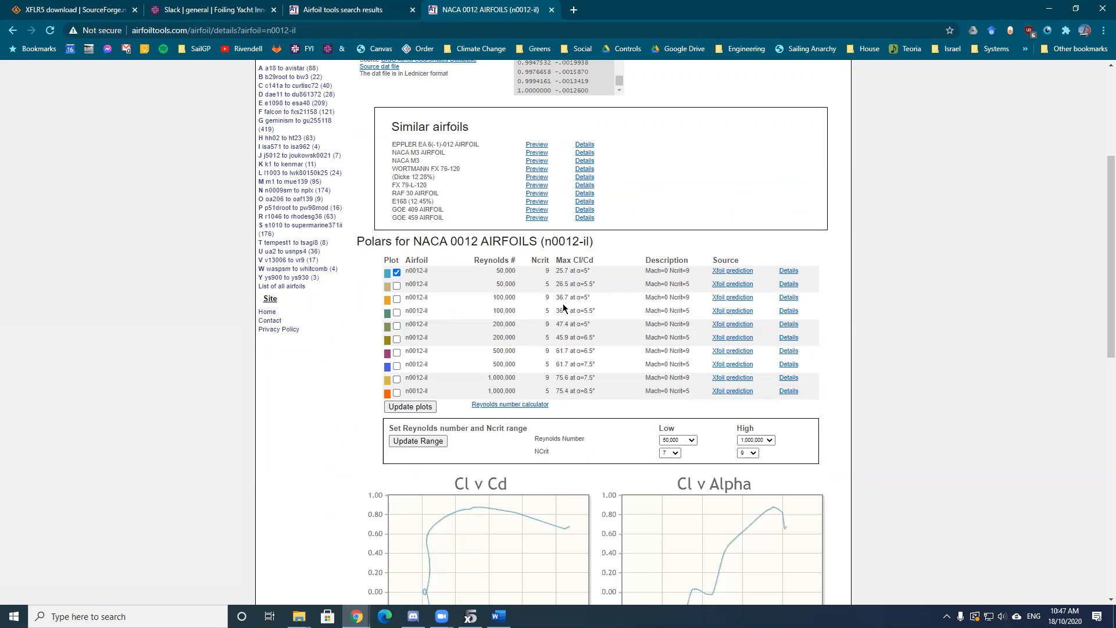
{"action": "scroll", "coordinate": [692, 446], "scroll_direction": "down", "scroll_amount": 4}
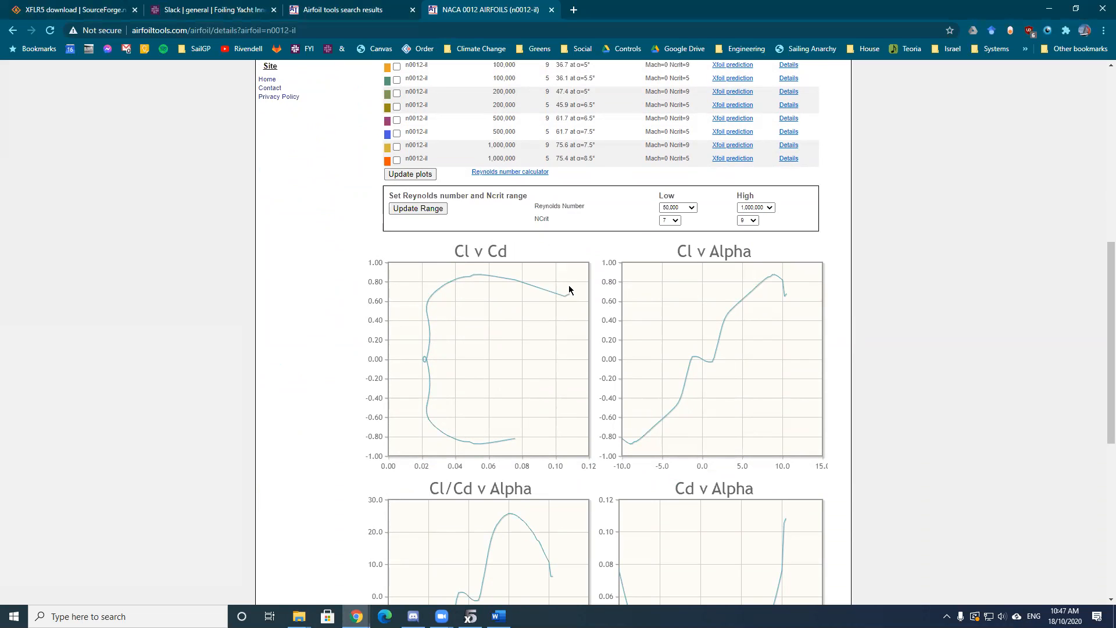
{"action": "scroll", "coordinate": [376, 354], "scroll_direction": "down", "scroll_amount": 2}
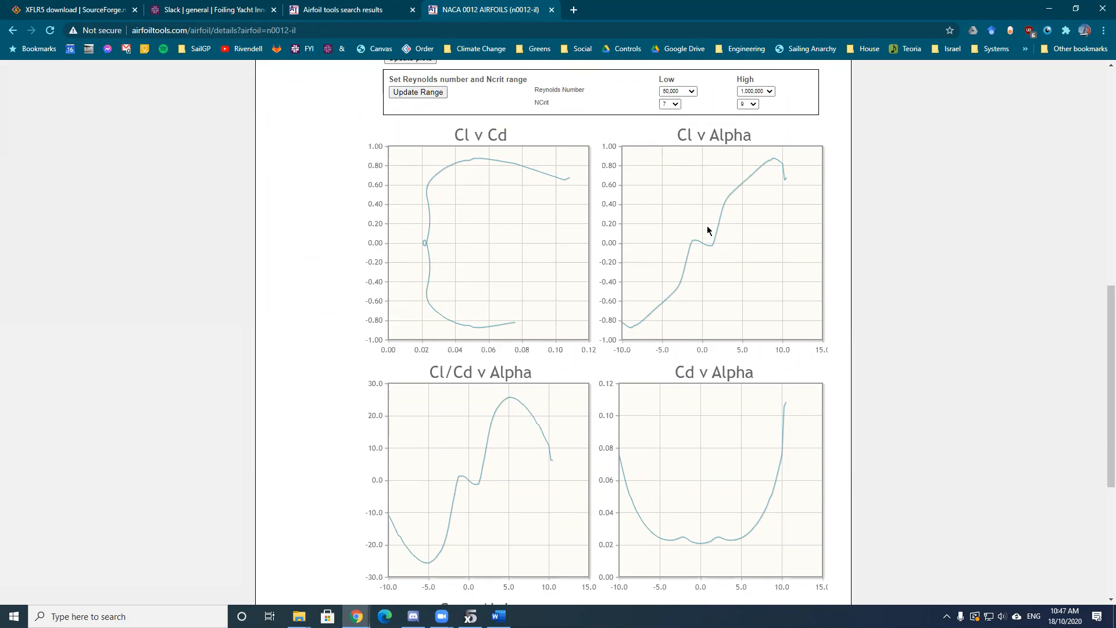
- Replace the plotted polar with the one for Reynolds number 200,000 and Ncrit 5
{"action": "scroll", "coordinate": [710, 229], "scroll_direction": "up", "scroll_amount": 4}
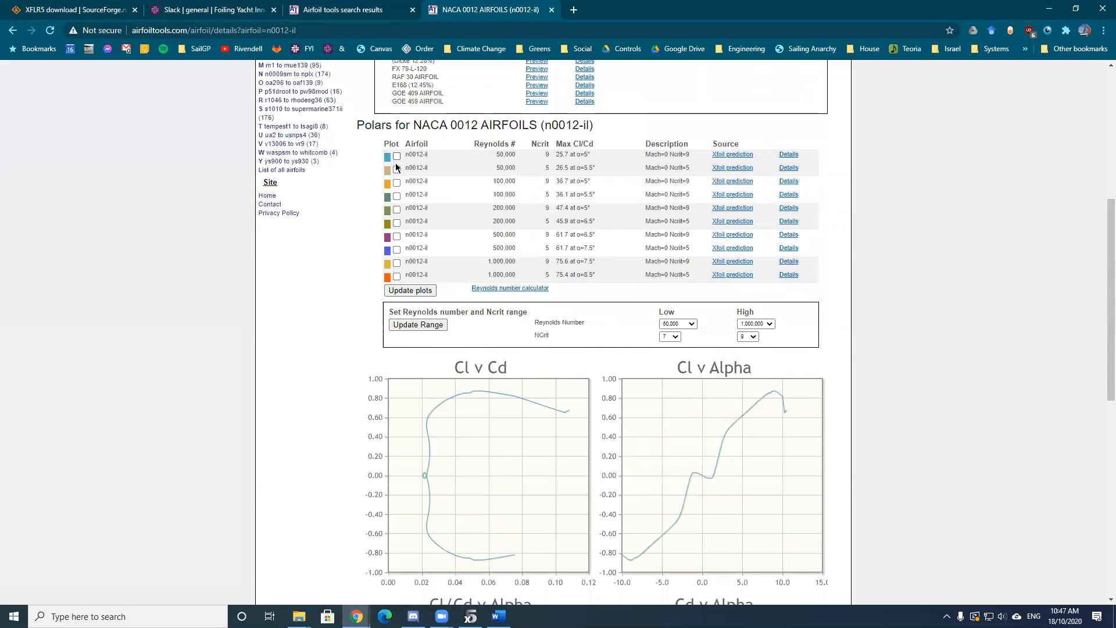
{"action": "left_click", "coordinate": [396, 223]}
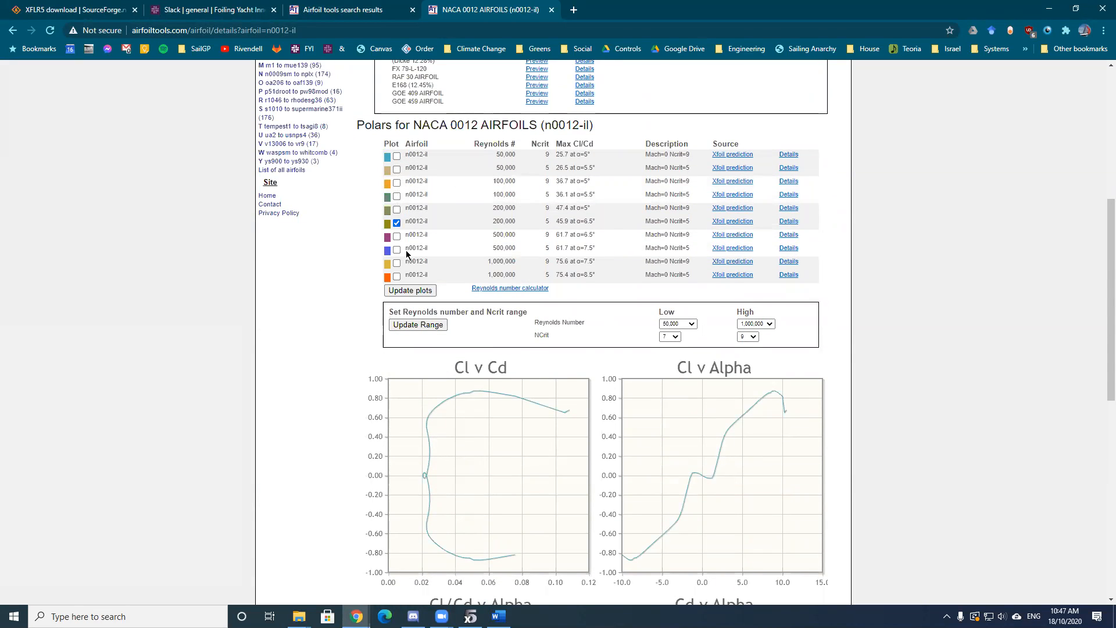
{"action": "left_click", "coordinate": [405, 291]}
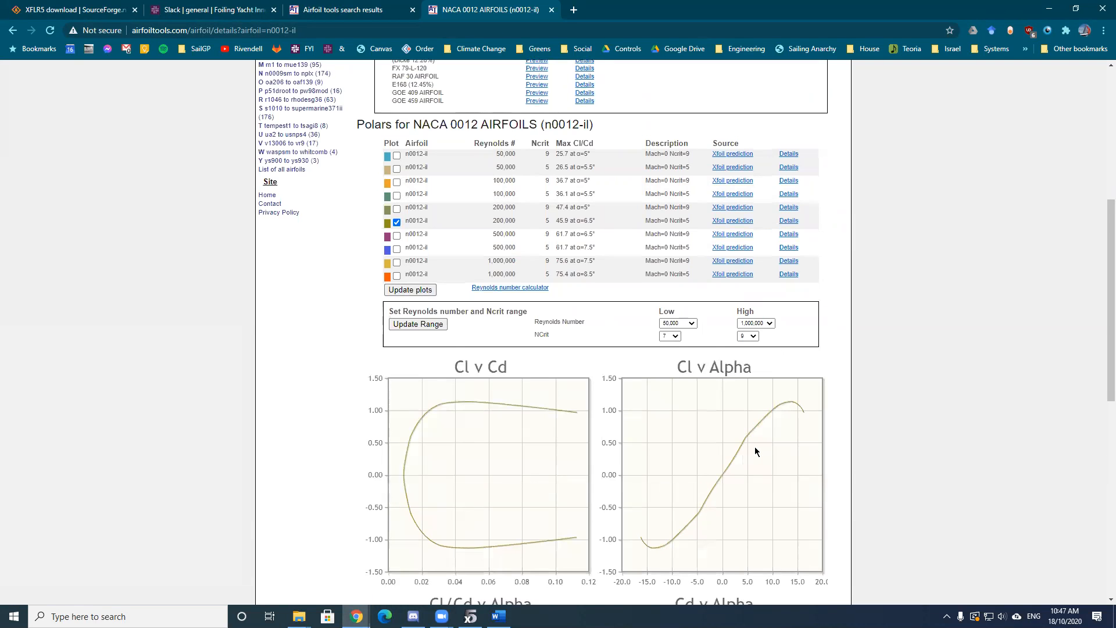
- Examine the NACA 0012 polar plots and highlight the Reynolds number of the plotted polar and the Reynolds Number range label
{"action": "scroll", "coordinate": [755, 444], "scroll_direction": "down", "scroll_amount": 2}
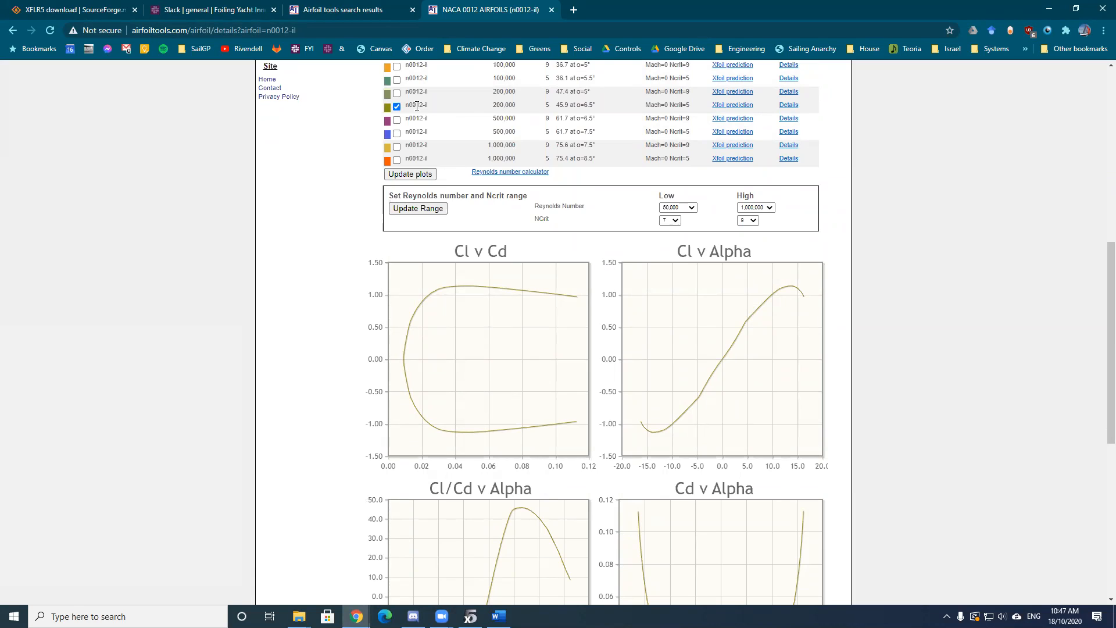
{"action": "double_click", "coordinate": [496, 106]}
{"action": "left_click_drag", "start_coordinate": [534, 206], "coordinate": [581, 207]}
- Switch to the Word document and add the line "Reynolds number" below the drag equation
{"action": "left_click", "coordinate": [498, 616]}
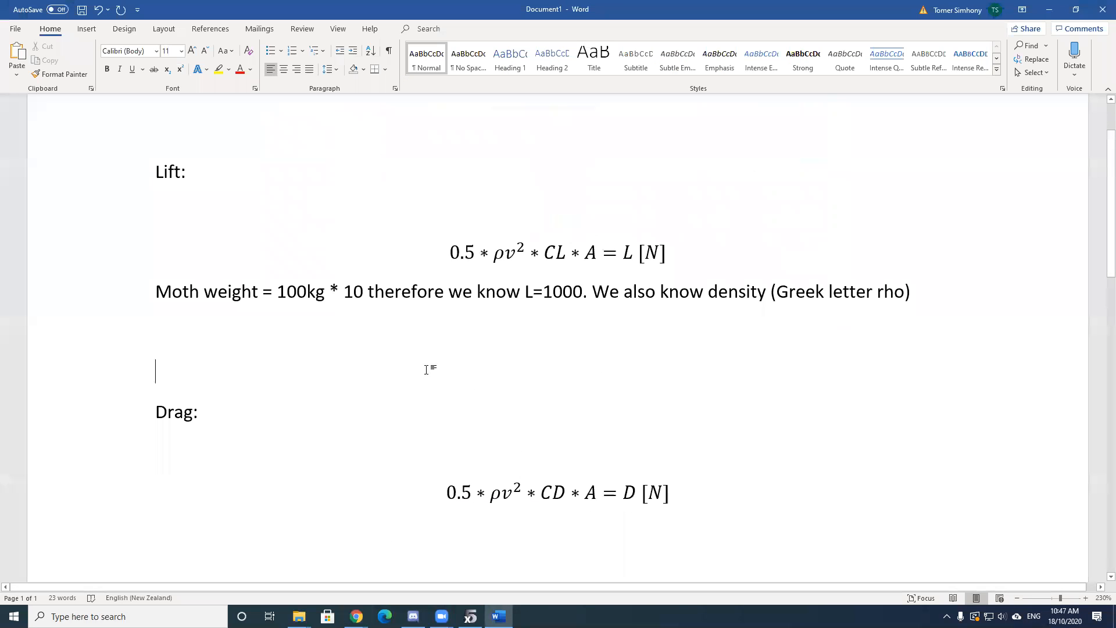
{"action": "key", "text": "Down"}
{"action": "key", "text": "Down"}
{"action": "key", "text": "Down"}
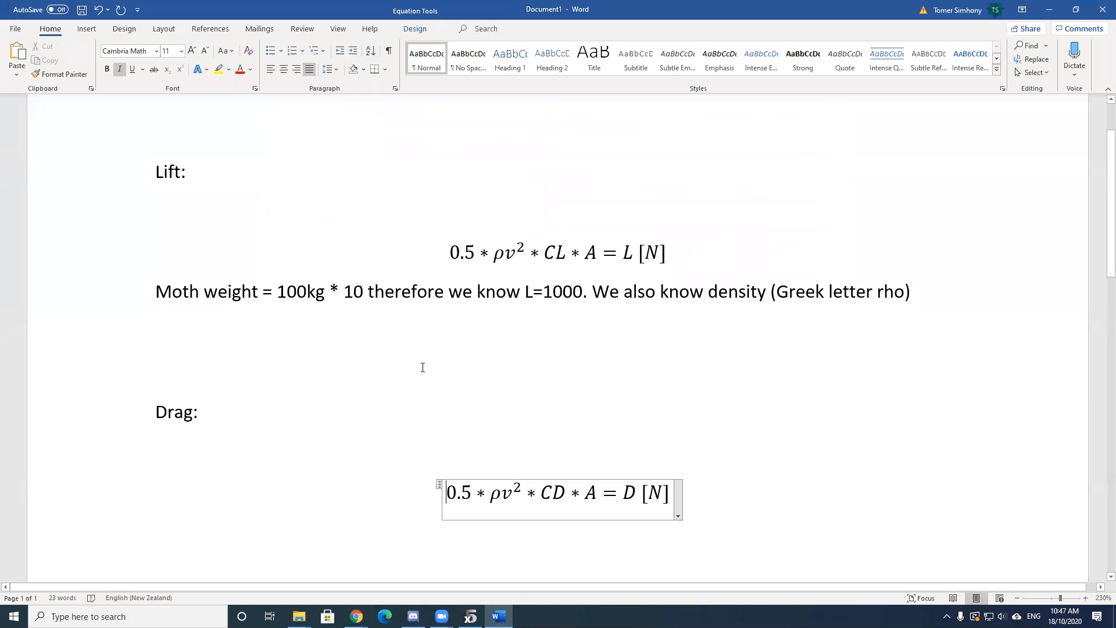
{"action": "left_click", "coordinate": [705, 491]}
{"action": "key", "text": "Return"}
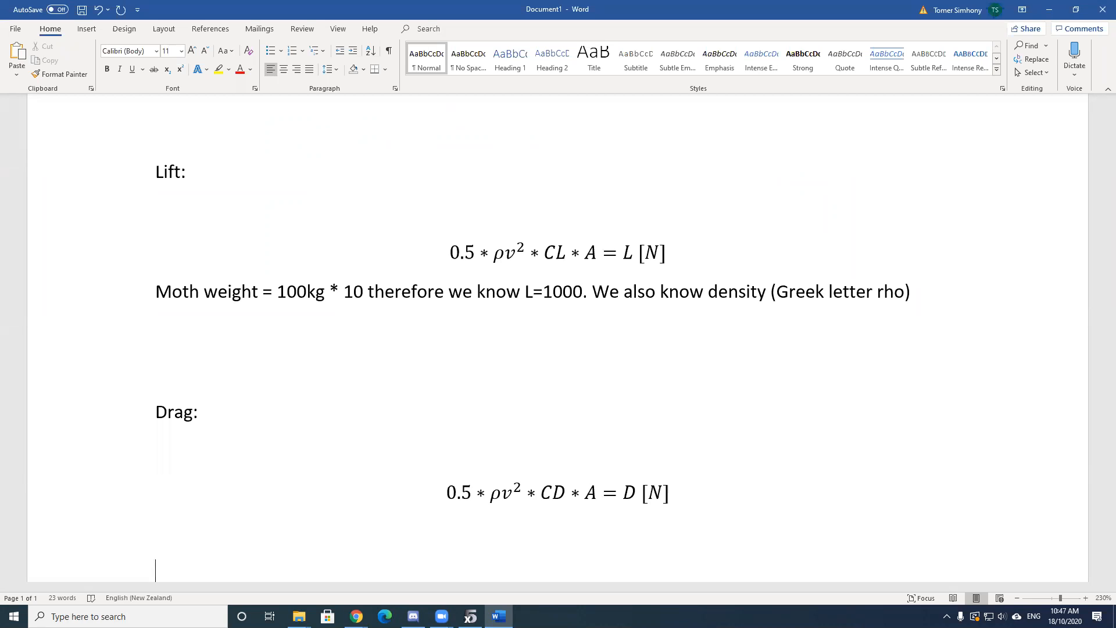
{"action": "type", "text": "Reynolds number"}
{"action": "key", "text": "Return"}
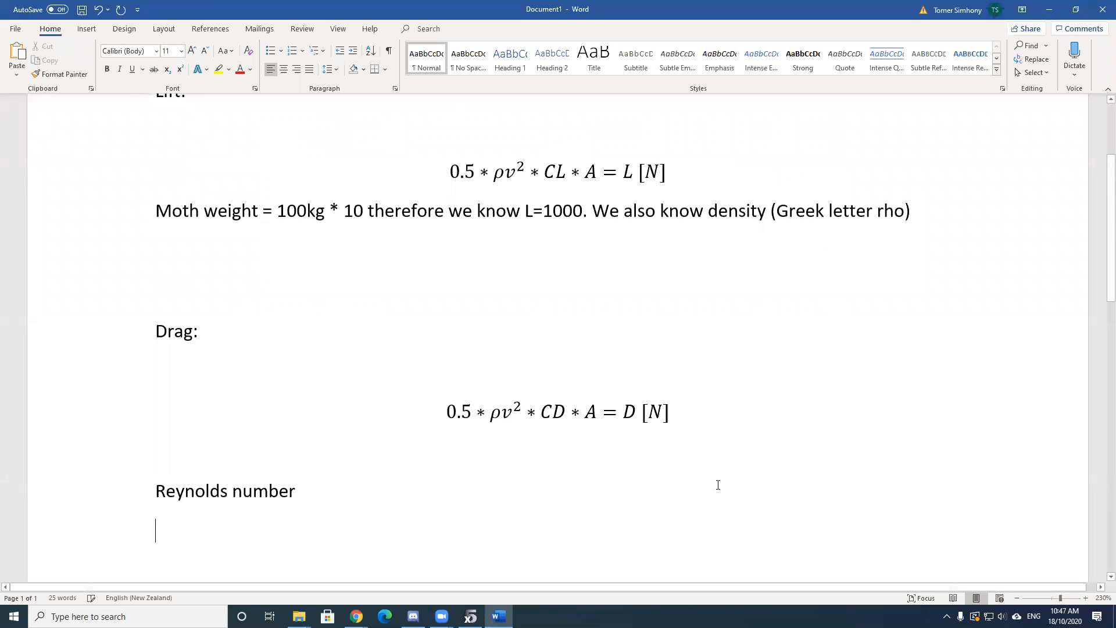
- Copy the drag equation and paste it below the "Reynolds number" line
{"action": "left_click_drag", "start_coordinate": [698, 406], "coordinate": [472, 397]}
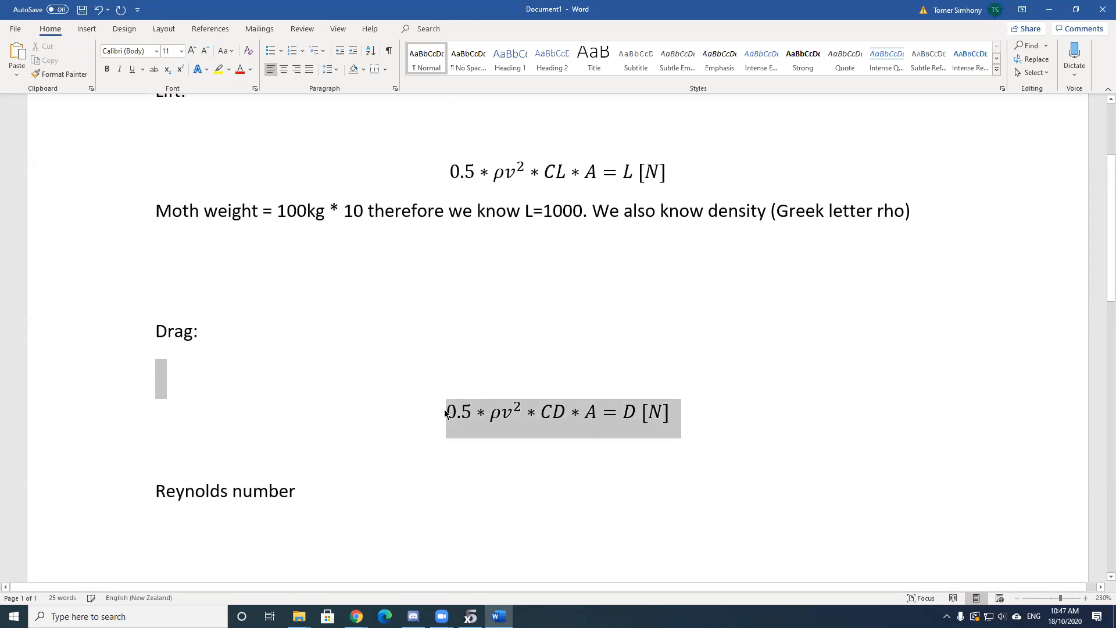
{"action": "left_click", "coordinate": [486, 481]}
{"action": "key", "text": "Down"}
{"action": "key", "text": "ctrl+v"}
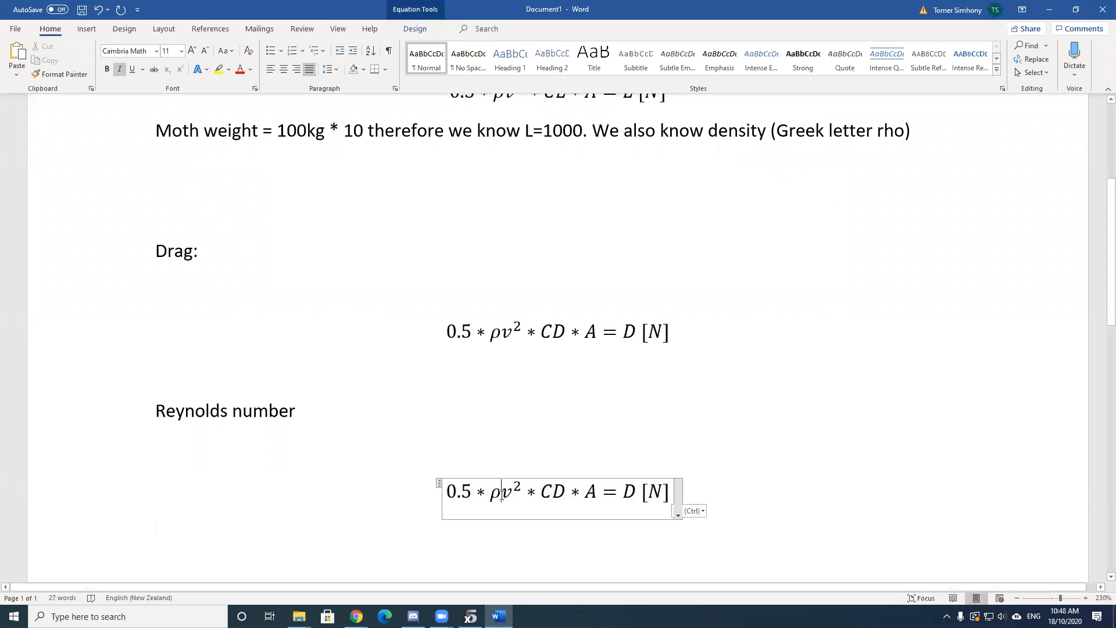
- Clear the contents of the pasted drag equation while keeping its equation box for reuse
{"action": "left_click_drag", "start_coordinate": [501, 494], "coordinate": [428, 483]}
{"action": "key", "text": "Delete"}
{"action": "key", "text": "Delete"}
{"action": "key", "text": "Delete"}
{"action": "key", "text": "Delete"}
{"action": "key", "text": "Delete"}
{"action": "key", "text": "Delete"}
{"action": "key", "text": "Delete"}
{"action": "key", "text": "Delete"}
{"action": "key", "text": "Delete"}
{"action": "key", "text": "Delete"}
{"action": "key", "text": "Delete"}
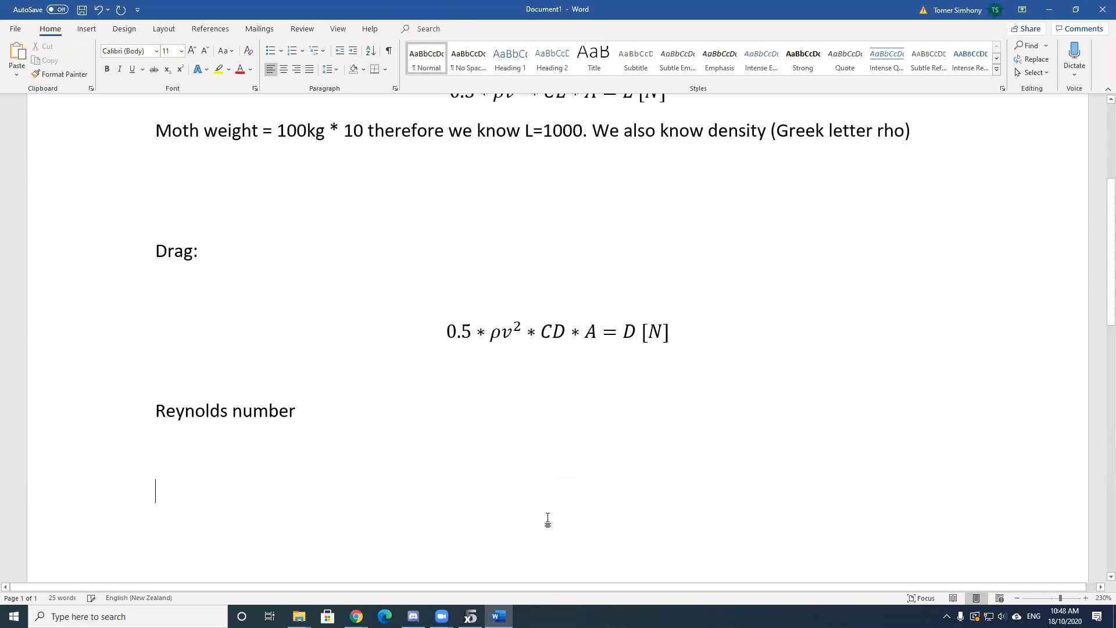
{"action": "key", "text": "ctrl+z"}
- Write the Reynolds number formula Re = Lv/ν in the equation box, removing the leftover closing bracket
{"action": "type", "text": "Re "}
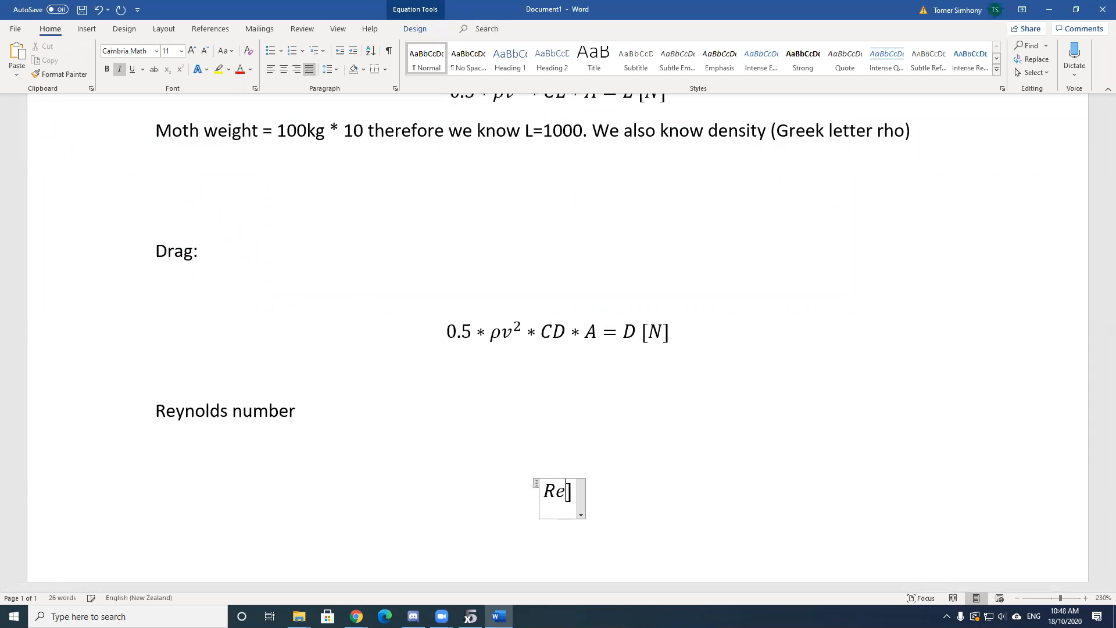
{"action": "type", "text": "="}
{"action": "key", "text": "Delete"}
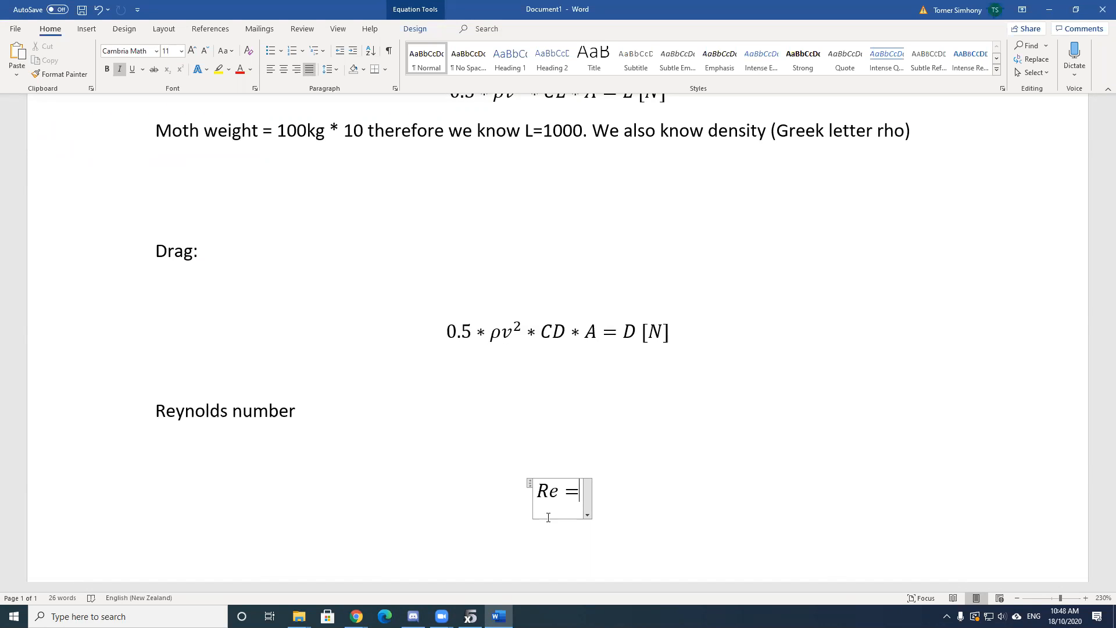
{"action": "type", "text": "L"}
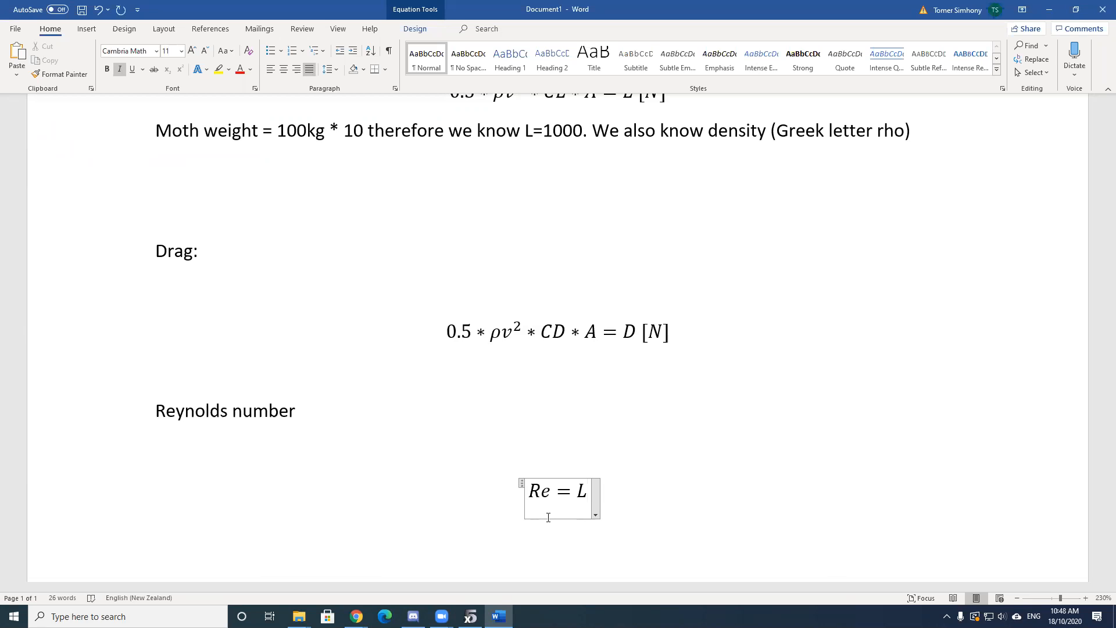
{"action": "type", "text": "v"}
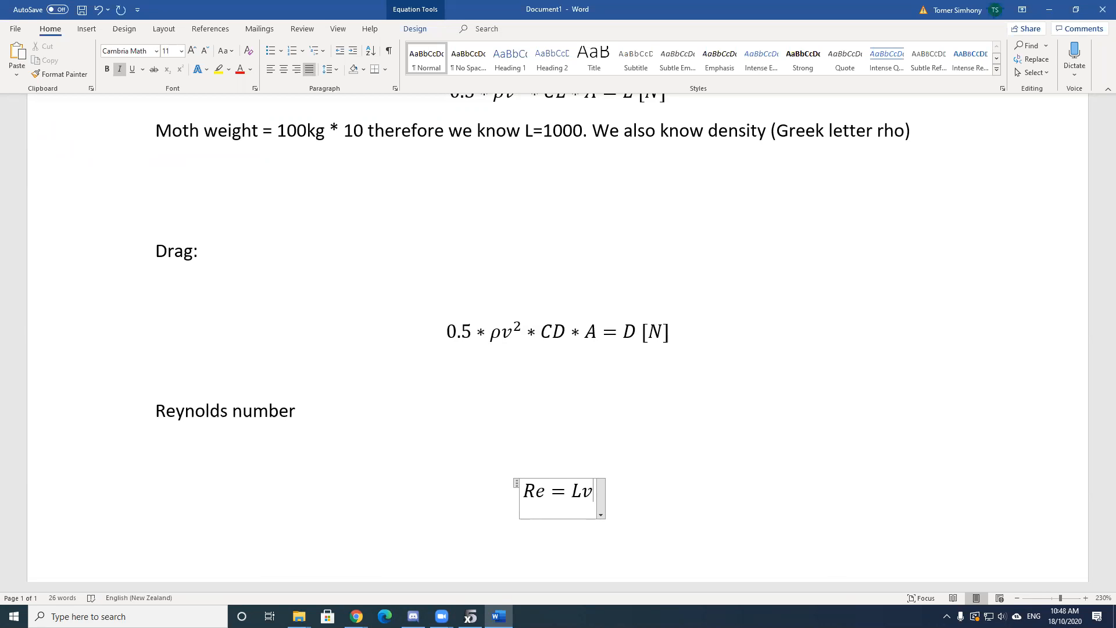
{"action": "type", "text": "/"}
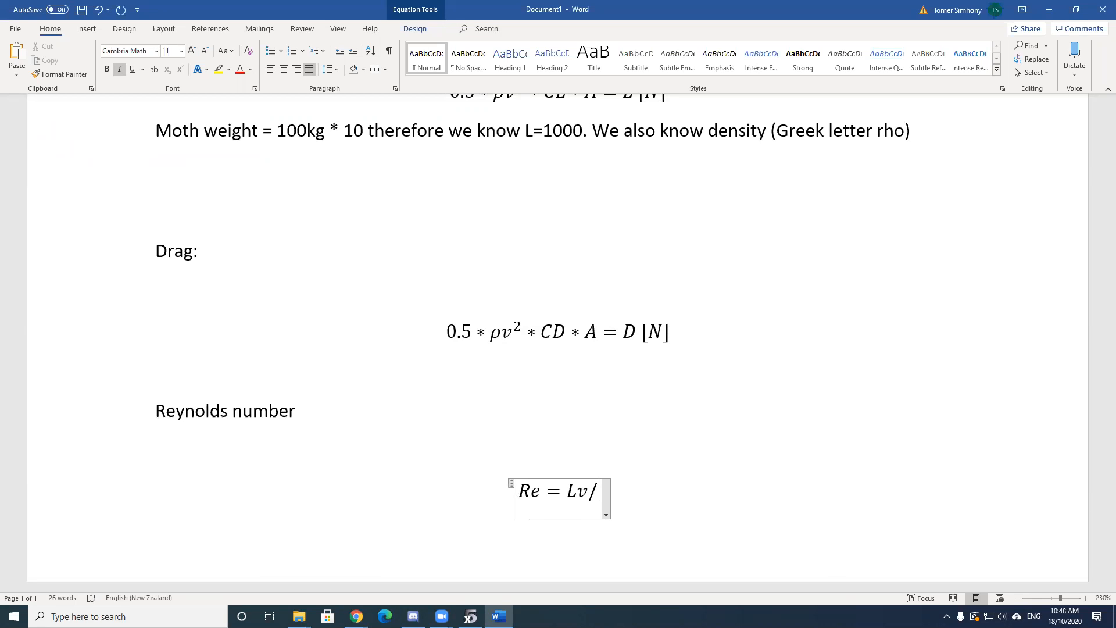
{"action": "type", "text": "\\nu"}
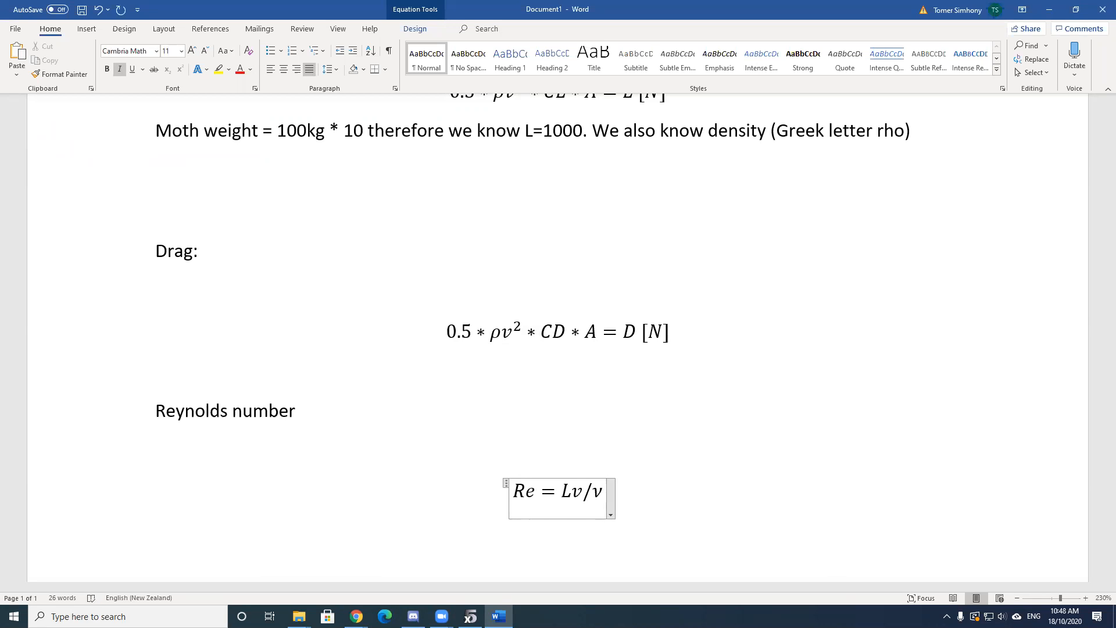
- Replace the lowercase velocity symbol with a capital V in the Reynolds number formula and the drag equation
{"action": "left_click_drag", "start_coordinate": [581, 492], "coordinate": [571, 491]}
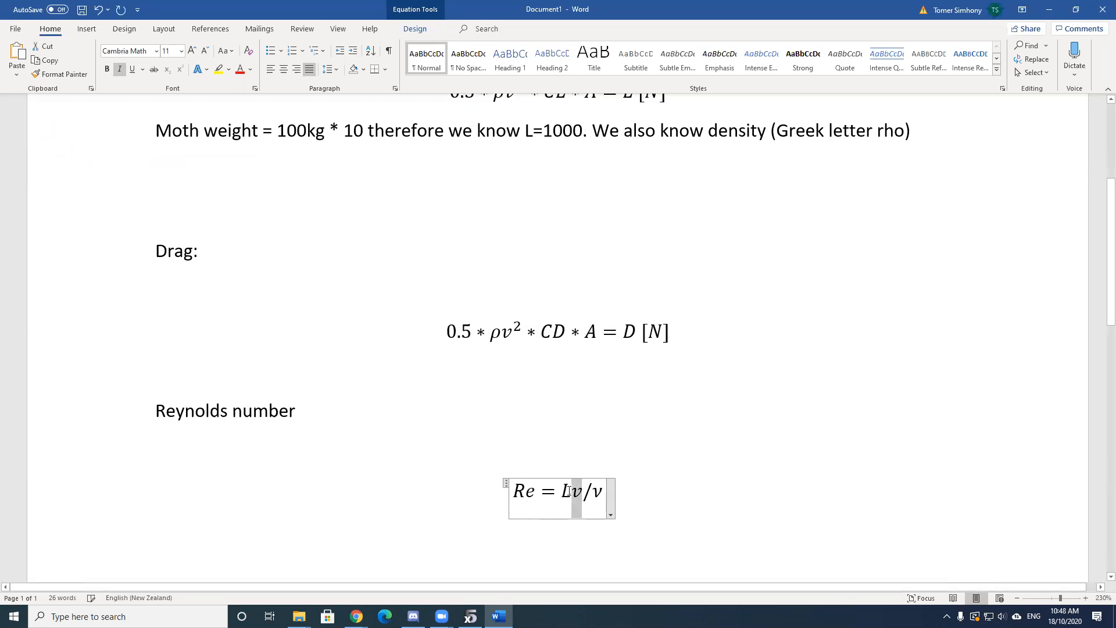
{"action": "type", "text": "V"}
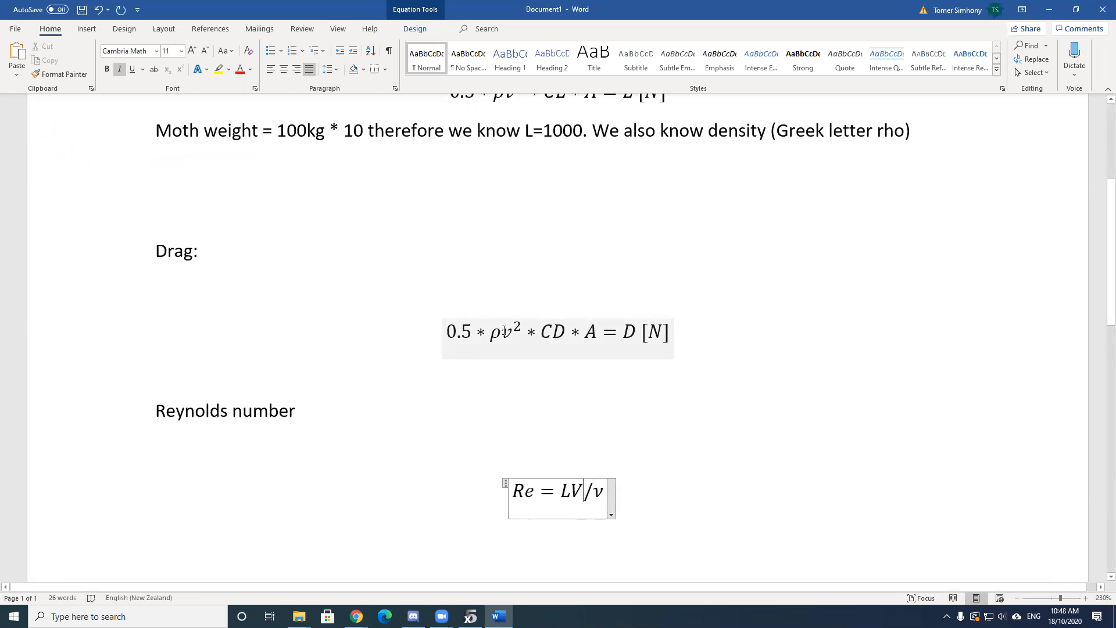
{"action": "left_click", "coordinate": [505, 331]}
{"action": "key", "text": "BackSpace"}
{"action": "type", "text": "V"}
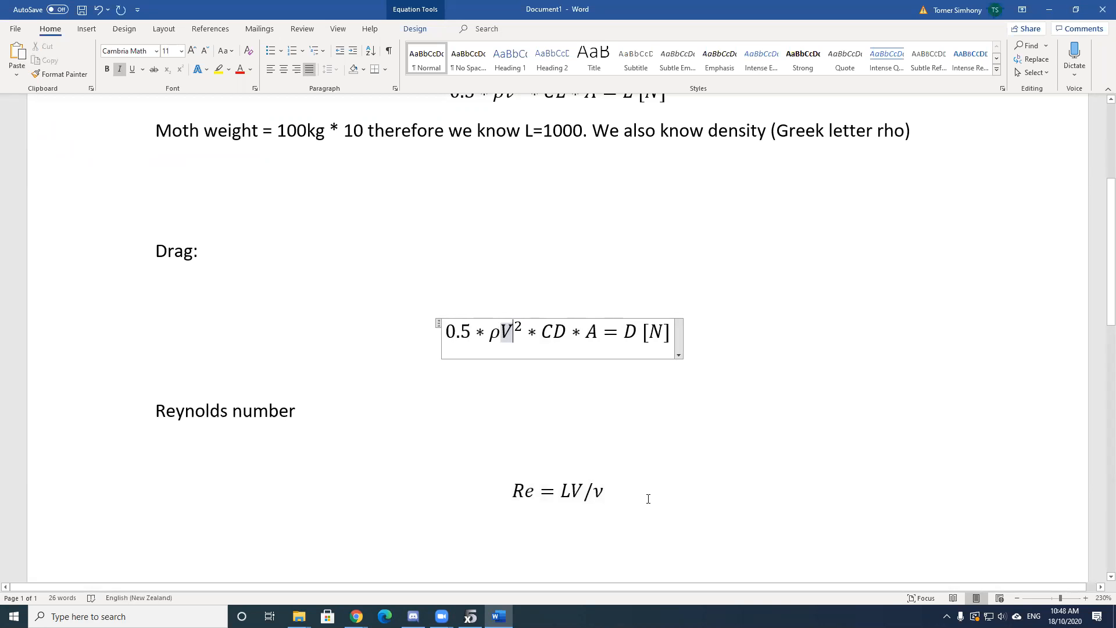
- Add ", where L is length, V is velocity and Greek nu is kinematic viscosity." after the Reynolds number formula
{"action": "left_click", "coordinate": [568, 493]}
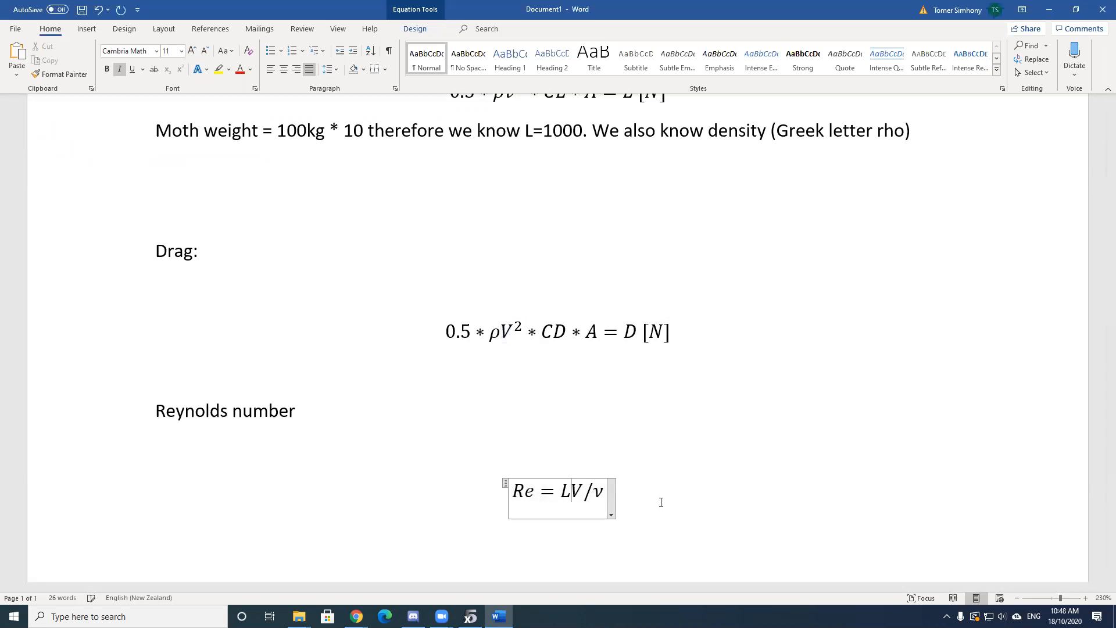
{"action": "left_click", "coordinate": [654, 502]}
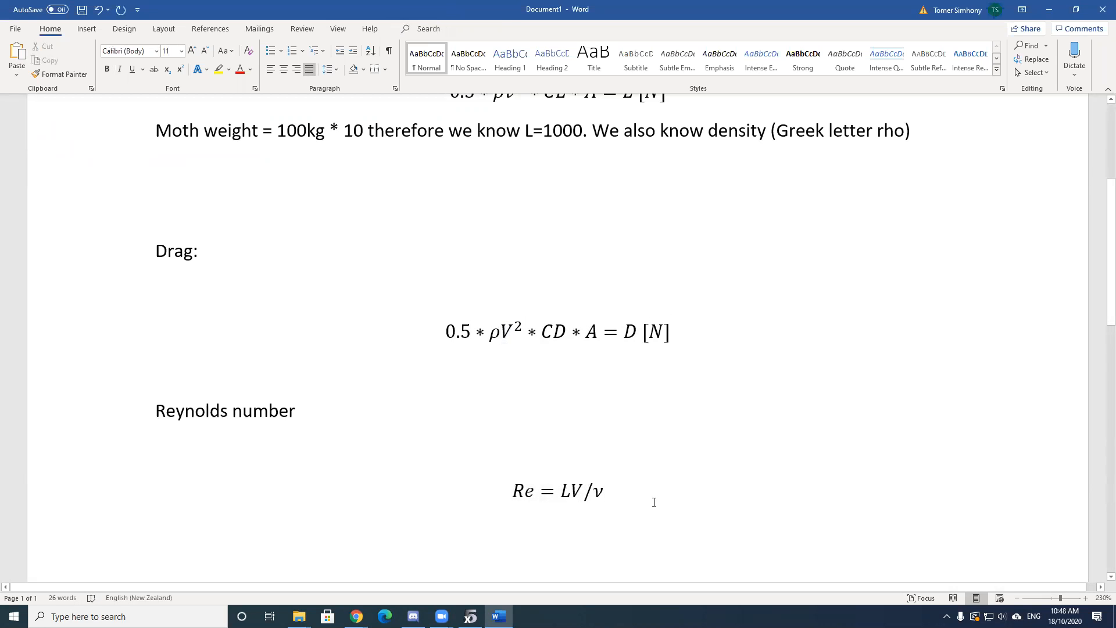
{"action": "type", "text": ", where L is length, V is velocity and"}
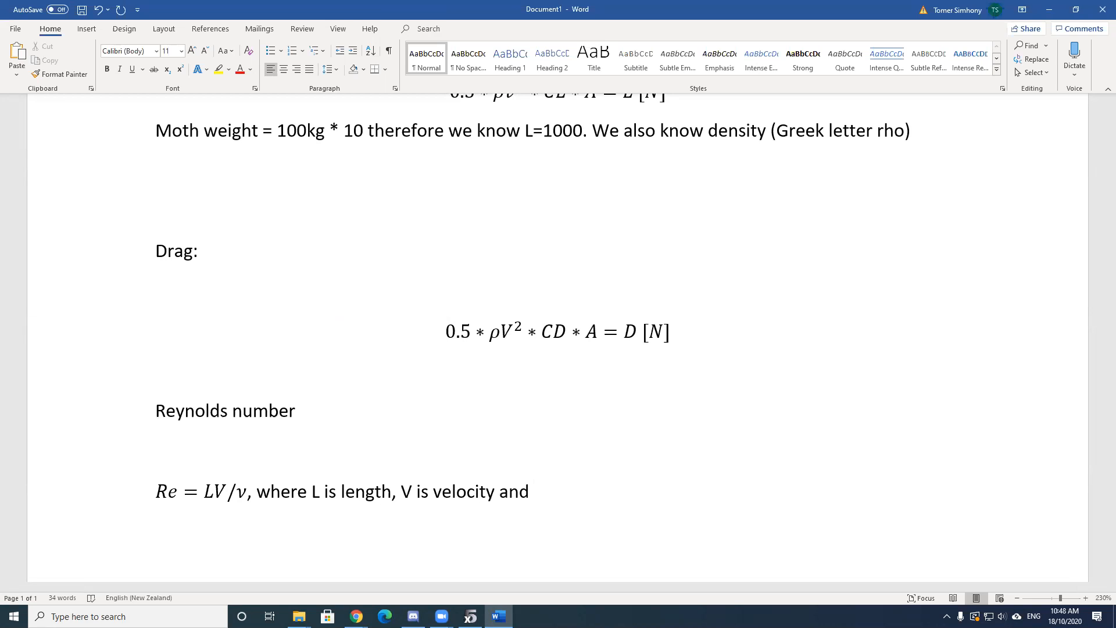
{"action": "type", "text": " Greek nu is k"}
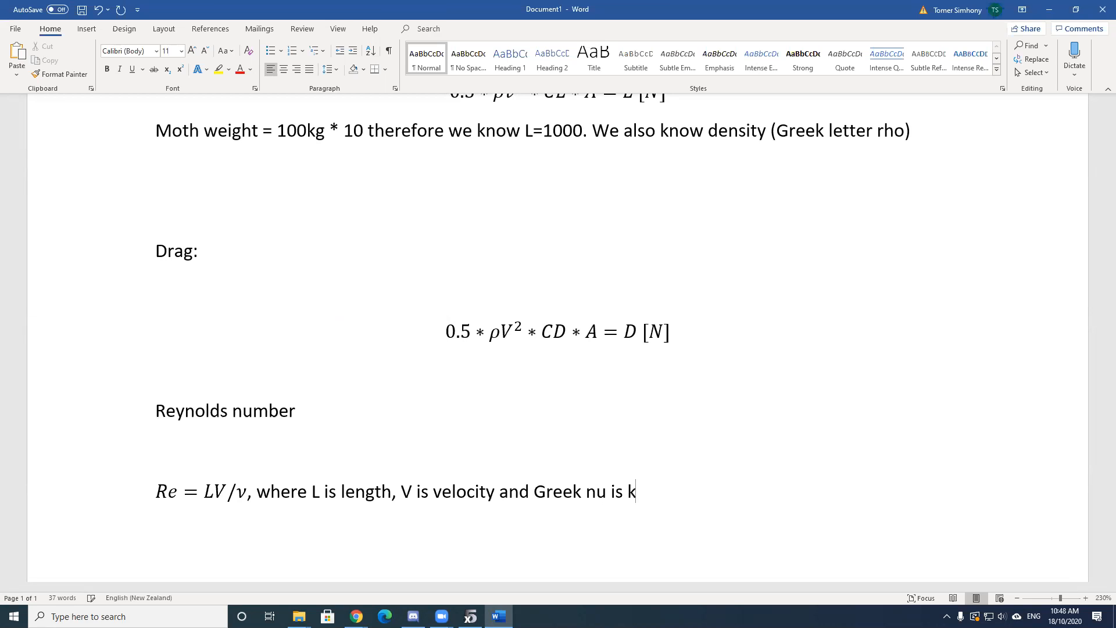
{"action": "type", "text": "inematic viscosity"}
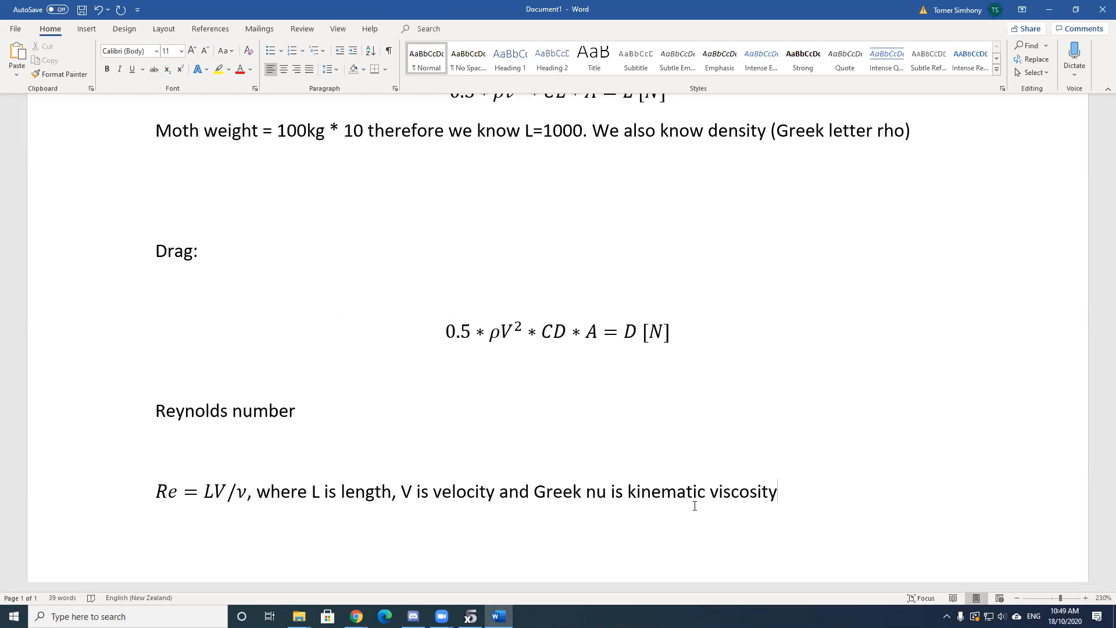
{"action": "type", "text": "."}
{"action": "key", "text": "Return"}
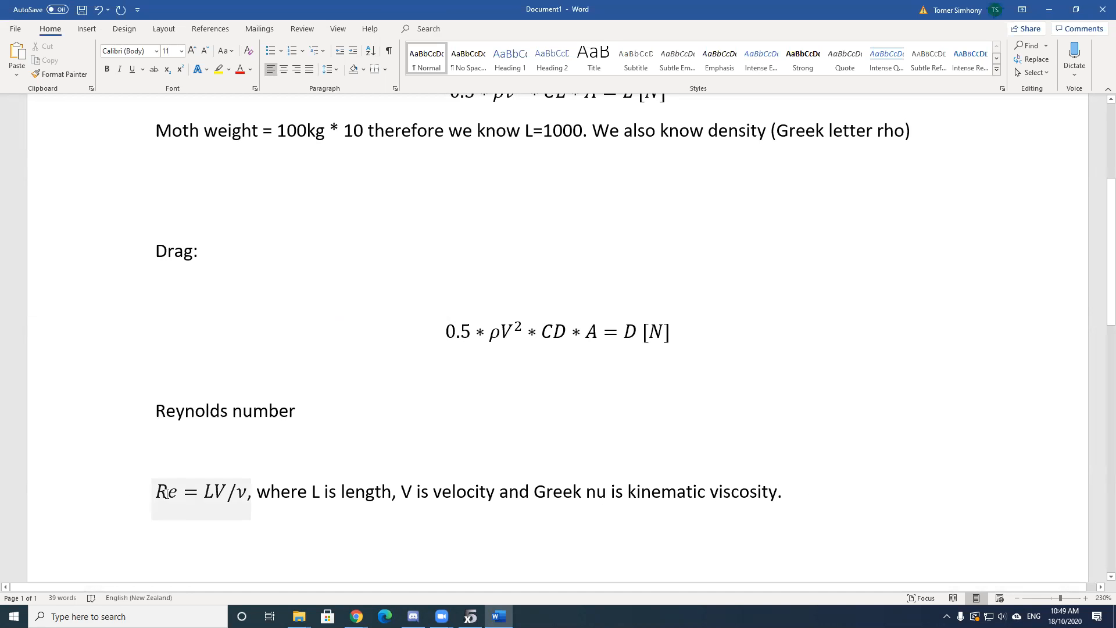
- Examine the terms of the Reynolds number formula, highlighting the velocity symbol and the whole expression
{"action": "left_click", "coordinate": [222, 493]}
{"action": "left_click_drag", "start_coordinate": [224, 492], "coordinate": [214, 492]}
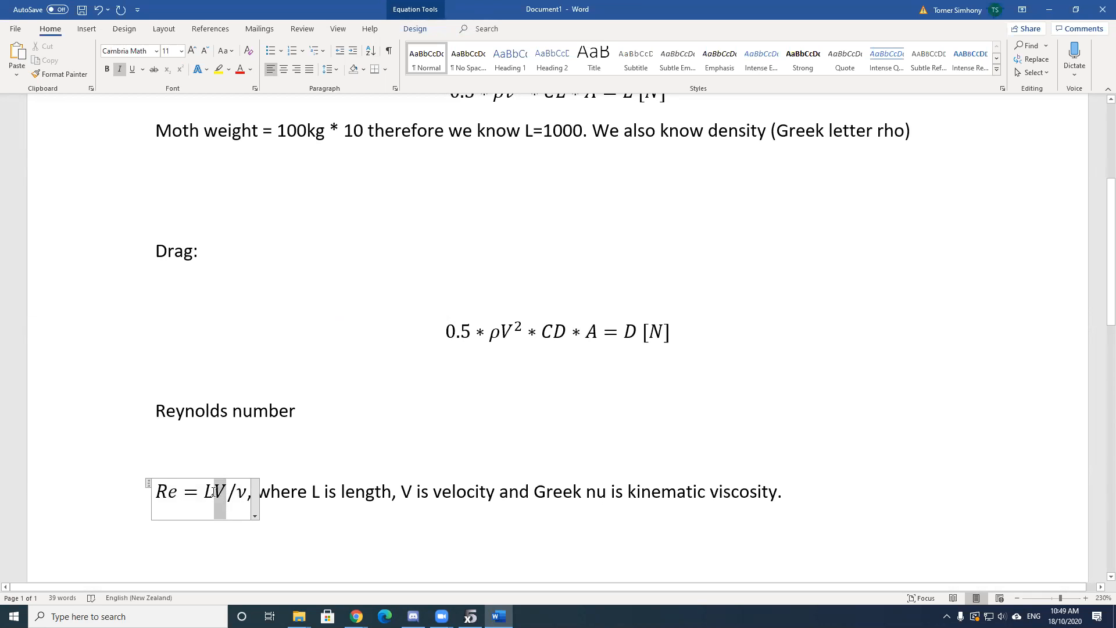
{"action": "left_click", "coordinate": [356, 500]}
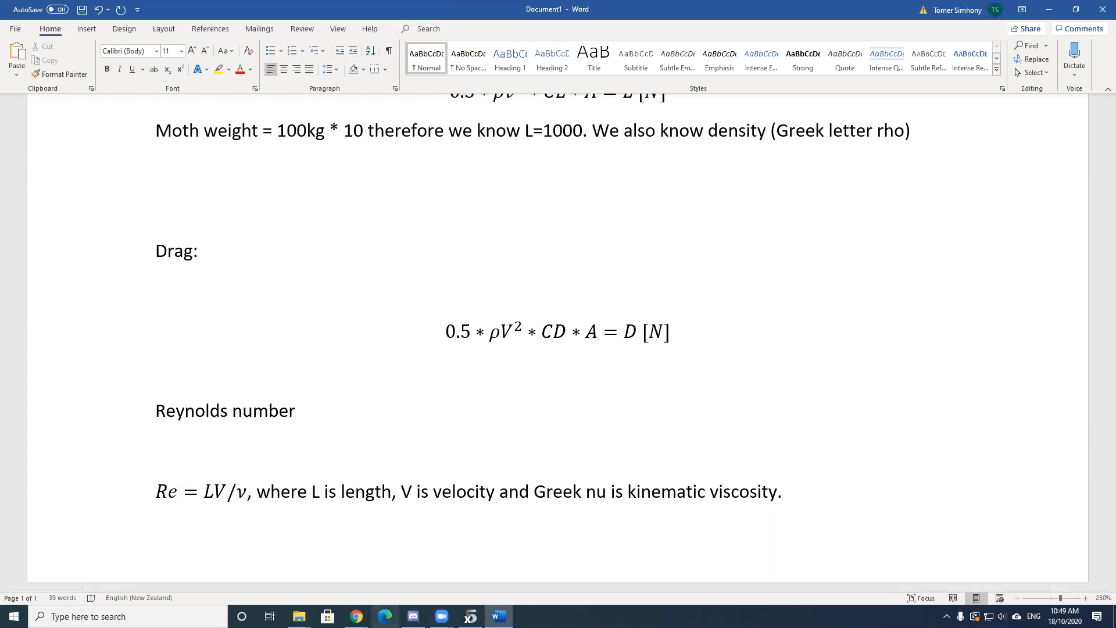
{"action": "mouse_move", "coordinate": [356, 616]}
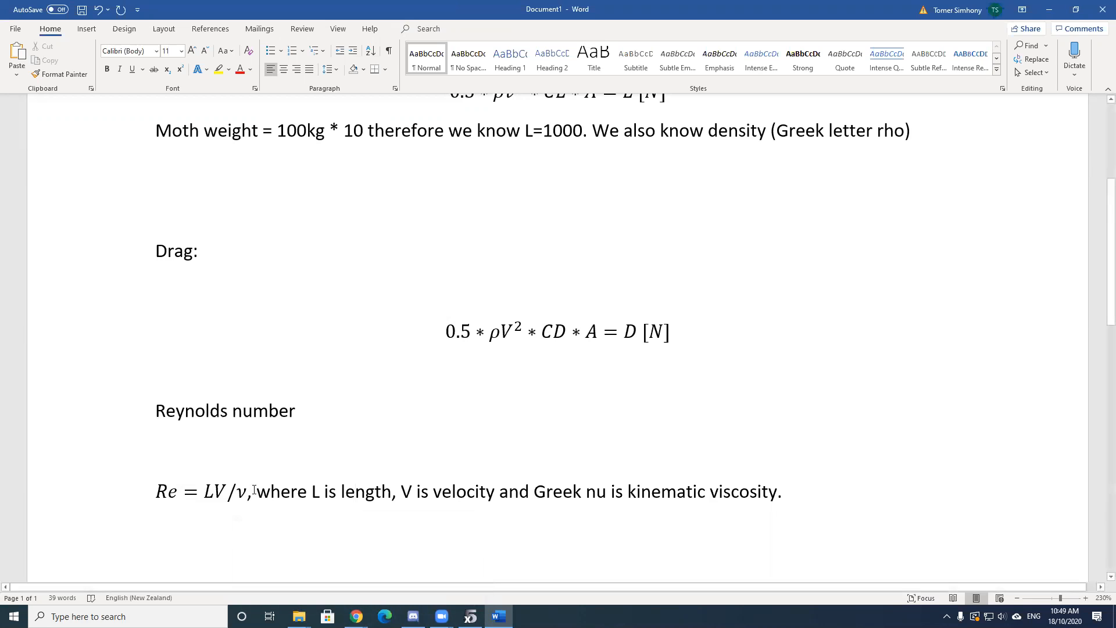
{"action": "left_click", "coordinate": [158, 492]}
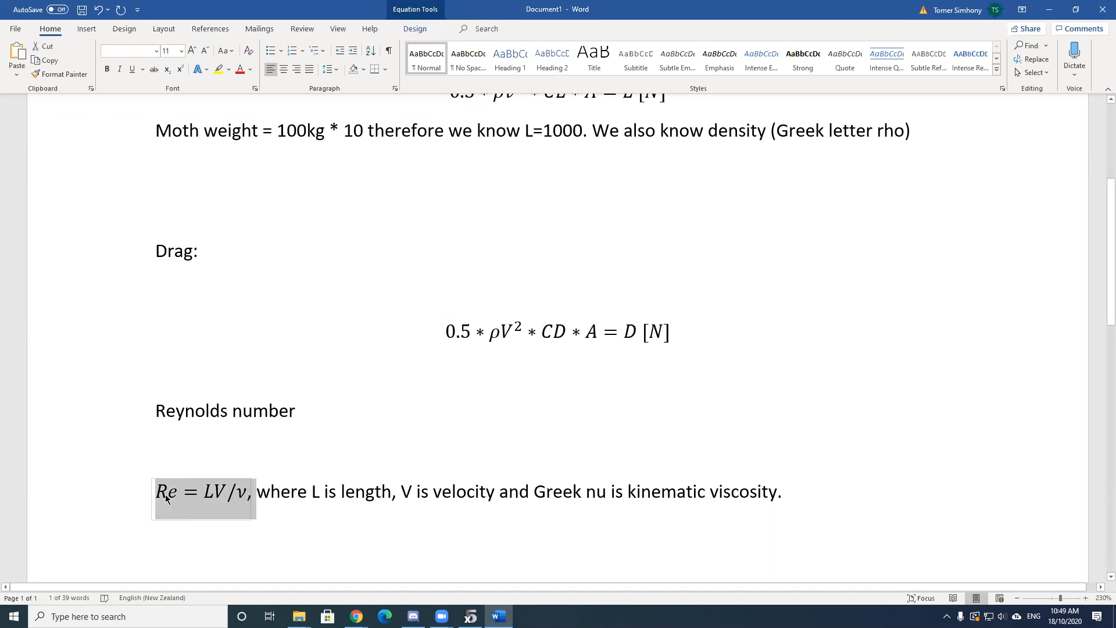
{"action": "left_click_drag", "start_coordinate": [157, 493], "coordinate": [217, 494]}
{"action": "left_click", "coordinate": [168, 492]}
{"action": "left_click", "coordinate": [226, 494]}
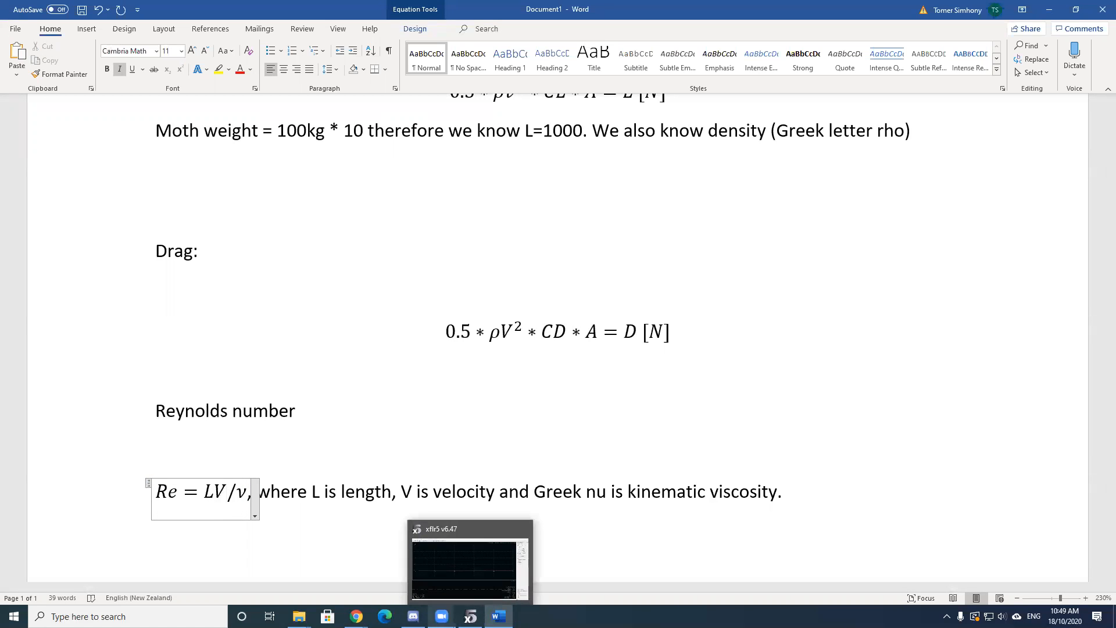
- Switch back to the Airfoil Tools page in Chrome and review the polars' Reynolds numbers and the plots below them
{"action": "mouse_move", "coordinate": [356, 616]}
{"action": "left_click", "coordinate": [376, 567]}
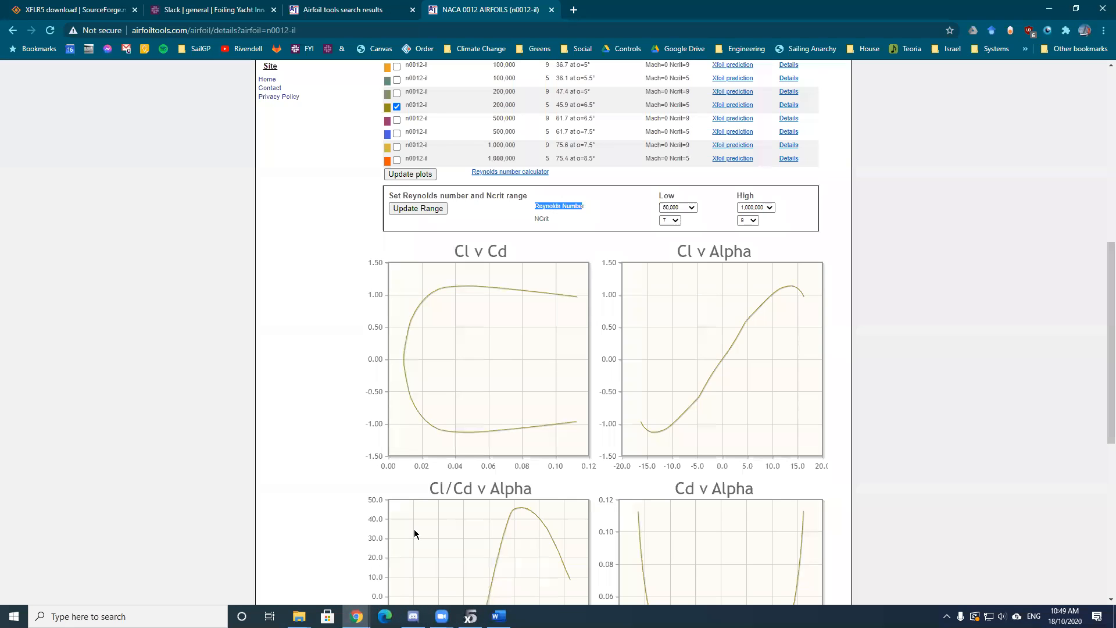
{"action": "scroll", "coordinate": [471, 212], "scroll_direction": "up", "scroll_amount": 2}
{"action": "left_click", "coordinate": [507, 157]}
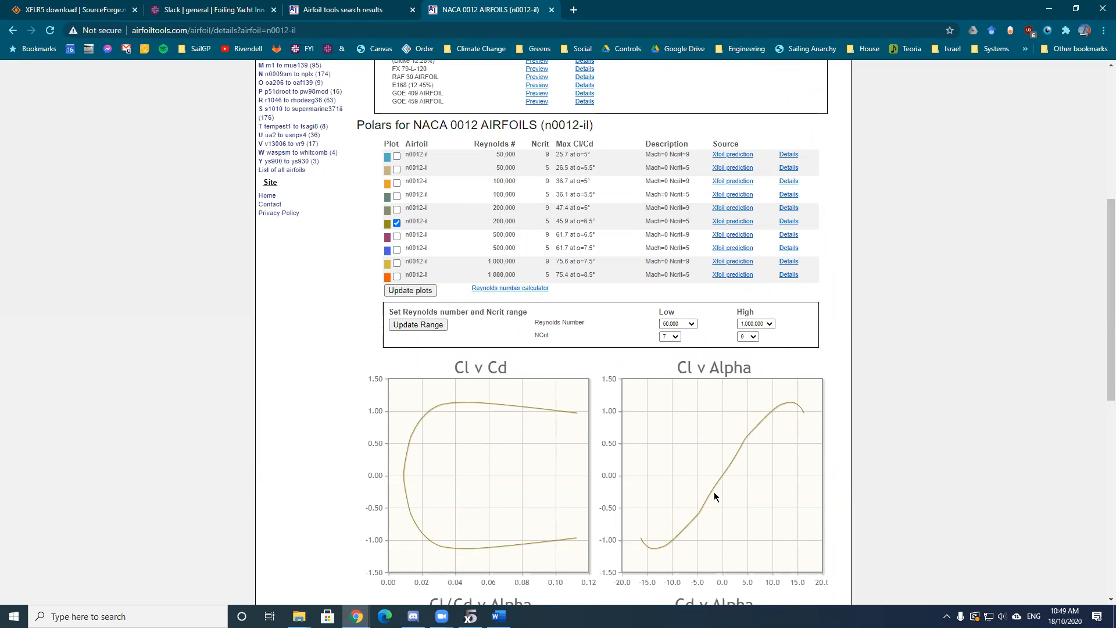
{"action": "scroll", "coordinate": [726, 471], "scroll_direction": "up", "scroll_amount": 2}
{"action": "scroll", "coordinate": [745, 442], "scroll_direction": "down", "scroll_amount": 4}
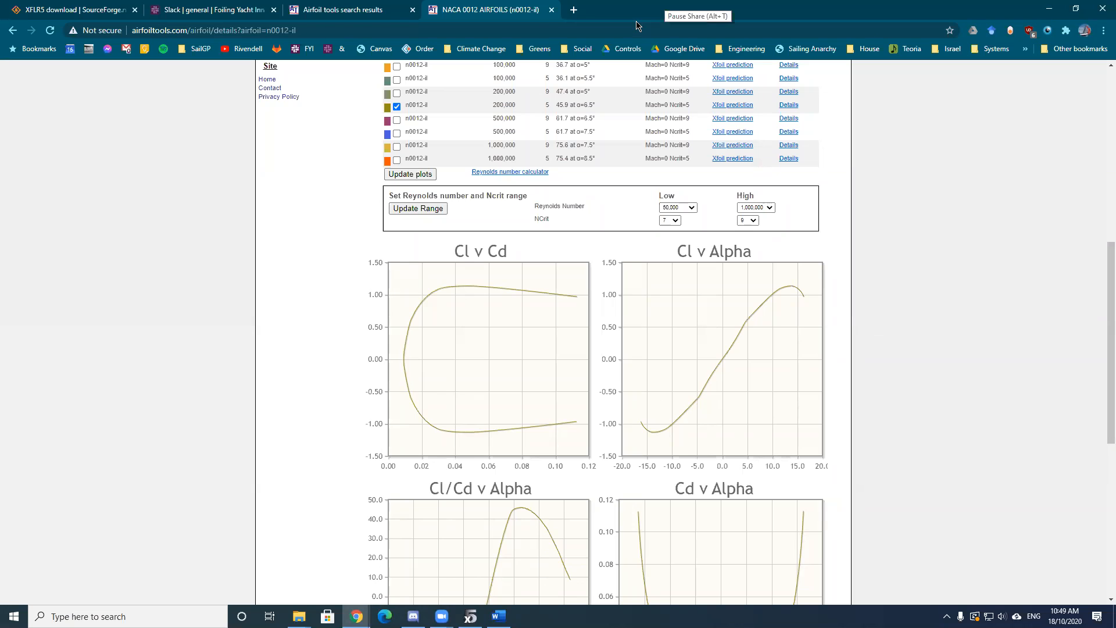
- Circle Cl and Alpha in the Cl v Alpha title and sketch an airfoil beside the page with its angle of attack α
{"action": "mouse_move", "coordinate": [694, 240]}
{"action": "left_mouse_down"}
{"action": "mouse_move", "coordinate": [698, 255]}
{"action": "mouse_move", "coordinate": [719, 260]}
{"action": "mouse_move", "coordinate": [759, 243]}
{"action": "mouse_move", "coordinate": [718, 239]}
{"action": "left_mouse_up"}
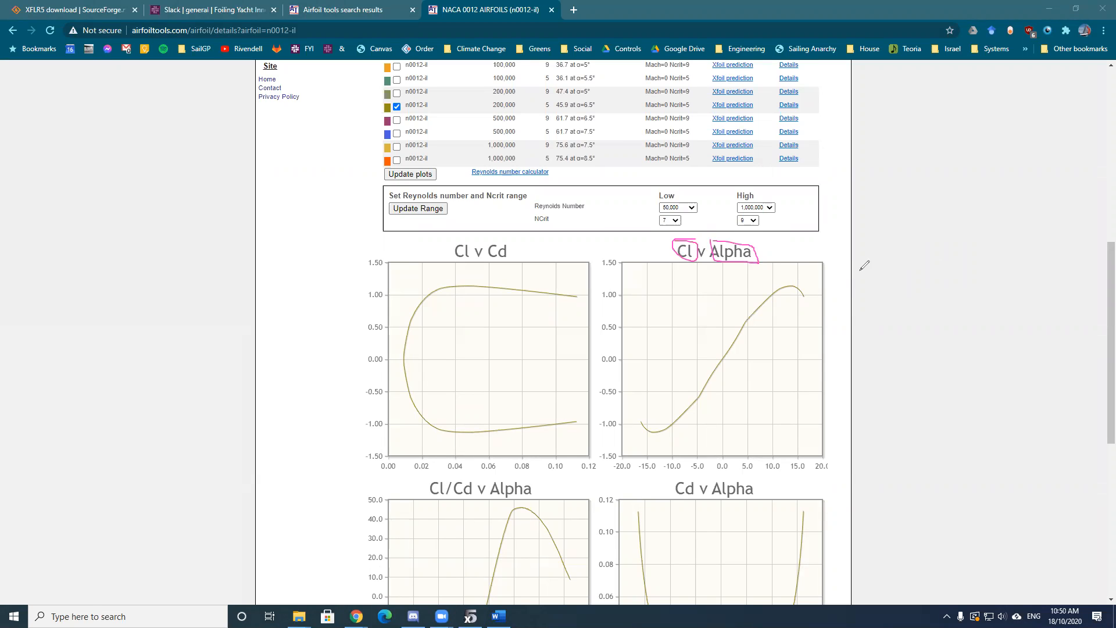
{"action": "mouse_move", "coordinate": [857, 267]}
{"action": "left_mouse_down"}
{"action": "mouse_move", "coordinate": [976, 275]}
{"action": "mouse_move", "coordinate": [973, 241]}
{"action": "mouse_move", "coordinate": [862, 255]}
{"action": "left_mouse_up"}
{"action": "mouse_move", "coordinate": [1110, 322]}
{"action": "left_mouse_down"}
{"action": "mouse_move", "coordinate": [1016, 274]}
{"action": "mouse_move", "coordinate": [1031, 269]}
{"action": "mouse_move", "coordinate": [1024, 291]}
{"action": "mouse_move", "coordinate": [1025, 259]}
{"action": "left_mouse_up"}
{"action": "left_click_drag", "start_coordinate": [1028, 259], "coordinate": [1061, 259]}
{"action": "left_click_drag", "start_coordinate": [1065, 259], "coordinate": [1077, 259]}
{"action": "mouse_move", "coordinate": [1081, 259]}
{"action": "left_mouse_down"}
{"action": "mouse_move", "coordinate": [1091, 259]}
{"action": "mouse_move", "coordinate": [1050, 275]}
{"action": "mouse_move", "coordinate": [1047, 287]}
{"action": "mouse_move", "coordinate": [1061, 278]}
{"action": "mouse_move", "coordinate": [1082, 288]}
{"action": "mouse_move", "coordinate": [1084, 274]}
{"action": "left_mouse_up"}
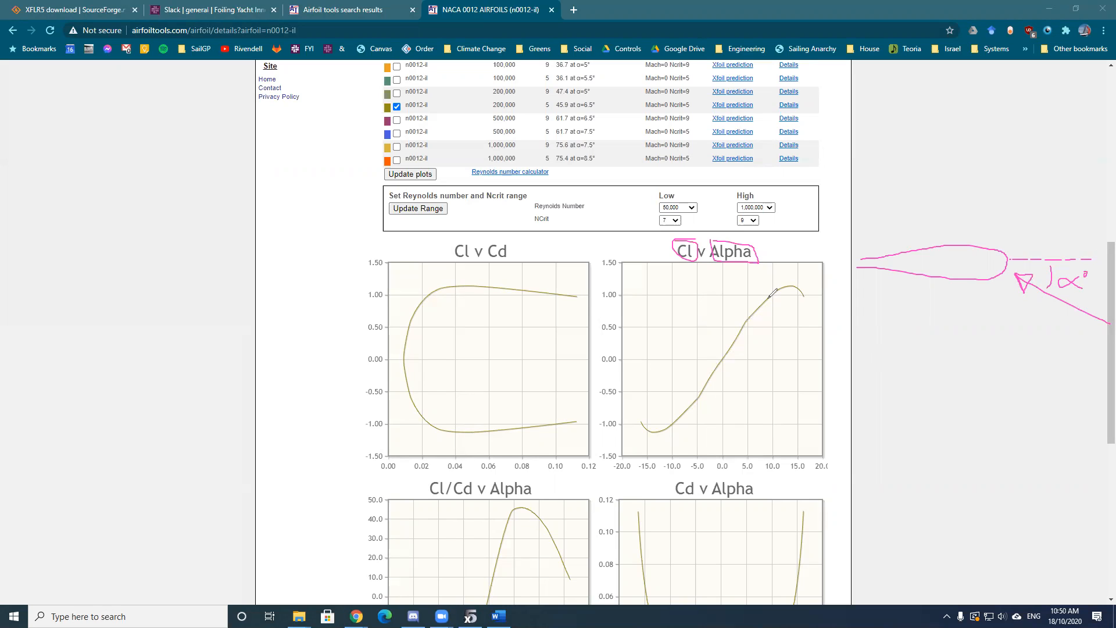
- Mark the Cl v Alpha curve with crosses at about 0° and 10° and join them with a straight line
{"action": "left_click_drag", "start_coordinate": [769, 291], "coordinate": [777, 298]}
{"action": "left_click_drag", "start_coordinate": [719, 358], "coordinate": [725, 367]}
{"action": "left_click_drag", "start_coordinate": [771, 294], "coordinate": [719, 362]}
- Handwrite the linear lift relation Cl = 0.11 × α below the airfoil sketch
{"action": "left_click", "coordinate": [575, 91]}
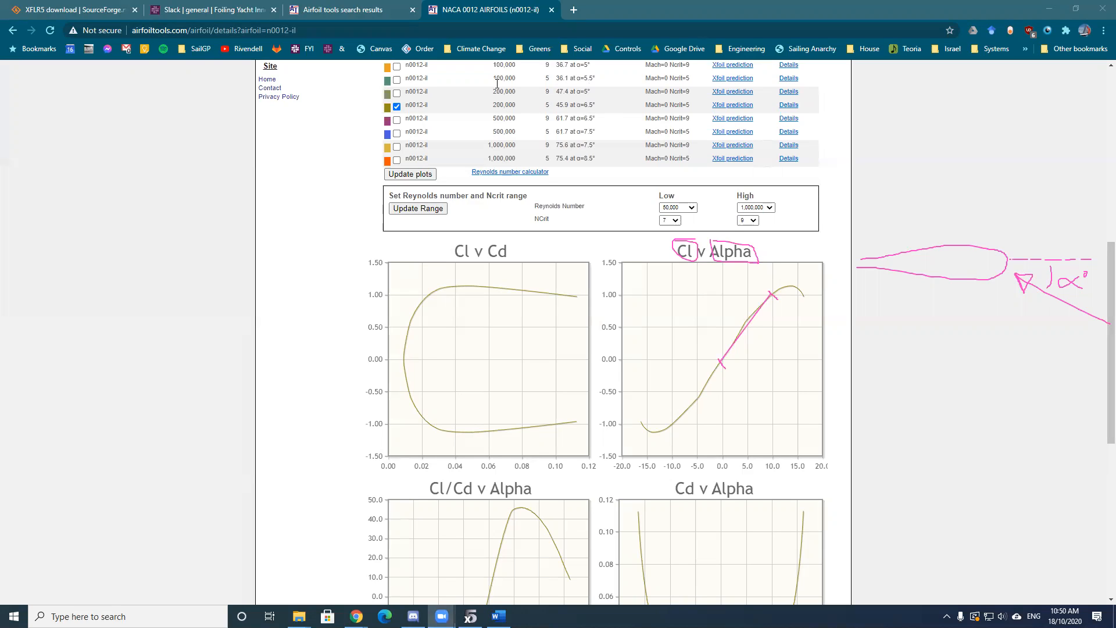
{"action": "mouse_move", "coordinate": [899, 344]}
{"action": "left_mouse_down"}
{"action": "mouse_move", "coordinate": [886, 368]}
{"action": "mouse_move", "coordinate": [908, 380]}
{"action": "mouse_move", "coordinate": [931, 357]}
{"action": "mouse_move", "coordinate": [949, 366]}
{"action": "mouse_move", "coordinate": [980, 356]}
{"action": "mouse_move", "coordinate": [981, 378]}
{"action": "mouse_move", "coordinate": [992, 378]}
{"action": "mouse_move", "coordinate": [1029, 364]}
{"action": "left_mouse_up"}
{"action": "left_click", "coordinate": [967, 367]}
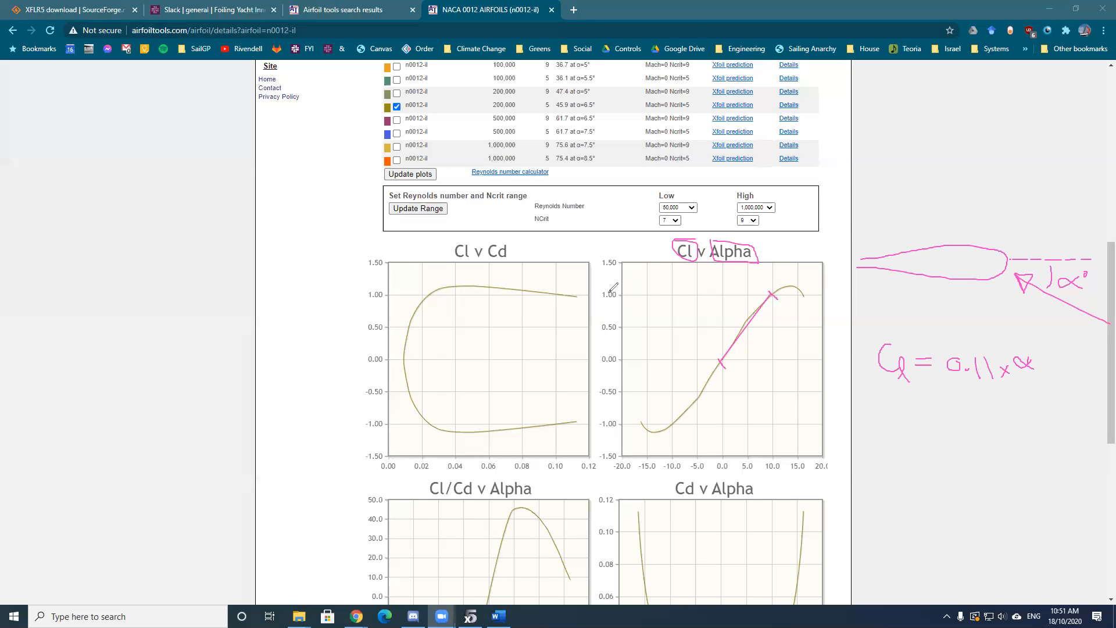
- Circle the 1.00 value on the Cl v Alpha plot's Cl axis and handwrite Cl = 1 @ α = 10 below the lift relation
{"action": "mouse_move", "coordinate": [605, 288]}
{"action": "left_mouse_down"}
{"action": "mouse_move", "coordinate": [617, 296]}
{"action": "mouse_move", "coordinate": [595, 284]}
{"action": "left_mouse_up"}
{"action": "mouse_move", "coordinate": [888, 409]}
{"action": "left_mouse_down"}
{"action": "mouse_move", "coordinate": [878, 425]}
{"action": "mouse_move", "coordinate": [902, 437]}
{"action": "mouse_move", "coordinate": [922, 418]}
{"action": "mouse_move", "coordinate": [937, 434]}
{"action": "left_mouse_up"}
{"action": "mouse_move", "coordinate": [969, 420]}
{"action": "left_mouse_down"}
{"action": "mouse_move", "coordinate": [954, 427]}
{"action": "mouse_move", "coordinate": [1032, 413]}
{"action": "mouse_move", "coordinate": [1041, 425]}
{"action": "mouse_move", "coordinate": [1053, 412]}
{"action": "left_mouse_up"}
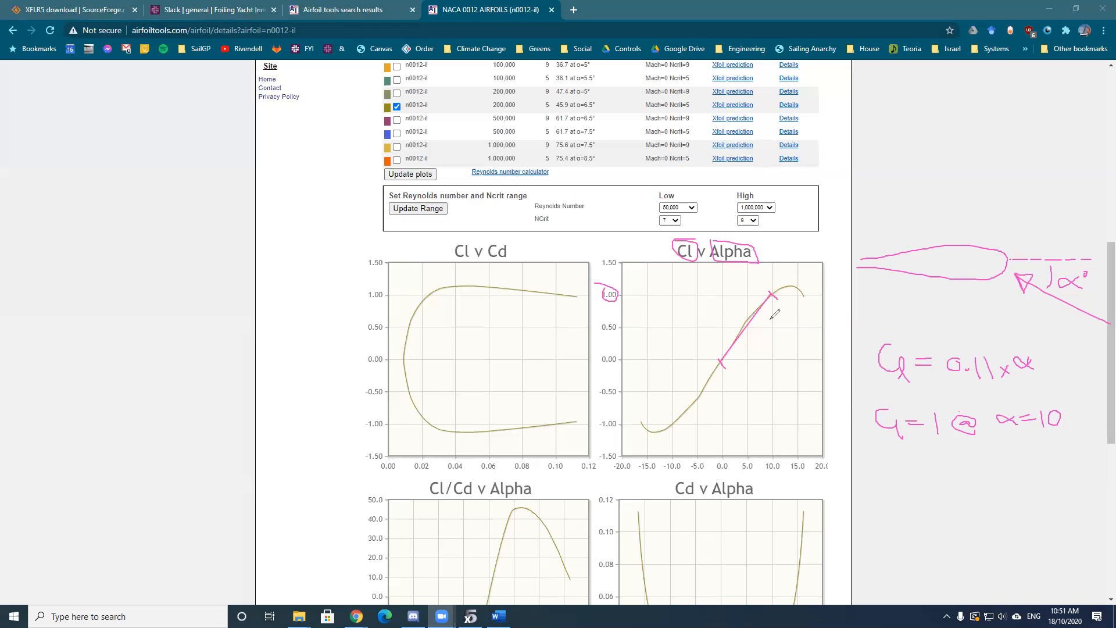
- Remove the frame drawn around the Cl = 1 @ α = 10 note and box the Cl = 0.11 × α relation instead
{"action": "mouse_move", "coordinate": [852, 450]}
{"action": "left_mouse_down"}
{"action": "mouse_move", "coordinate": [1080, 444]}
{"action": "mouse_move", "coordinate": [1046, 387]}
{"action": "mouse_move", "coordinate": [856, 387]}
{"action": "mouse_move", "coordinate": [860, 451]}
{"action": "left_mouse_up"}
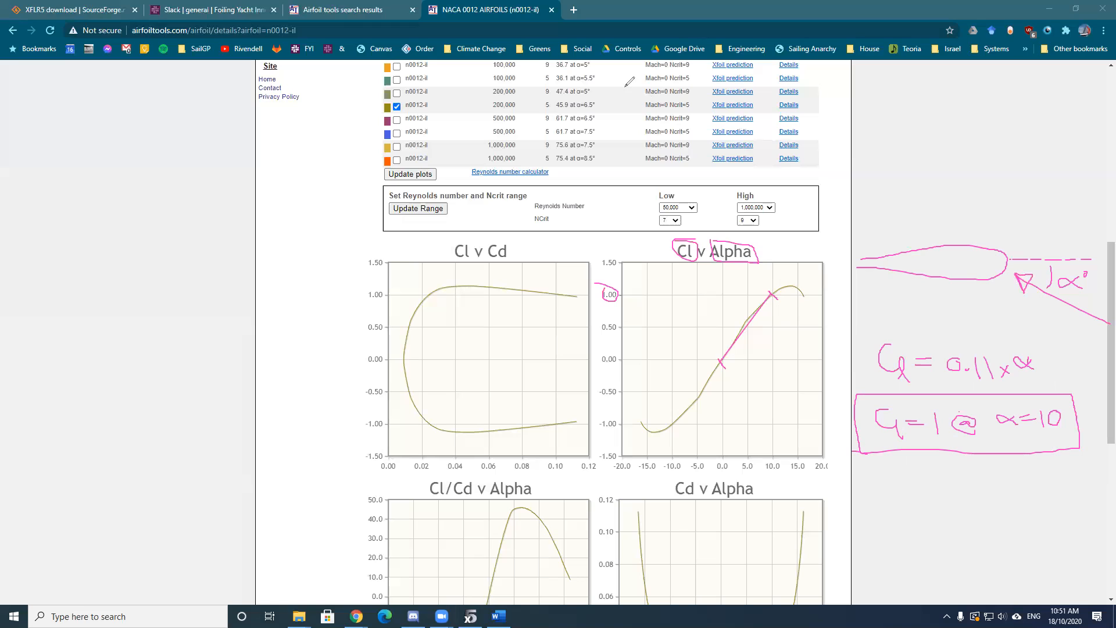
{"action": "left_click", "coordinate": [856, 445]}
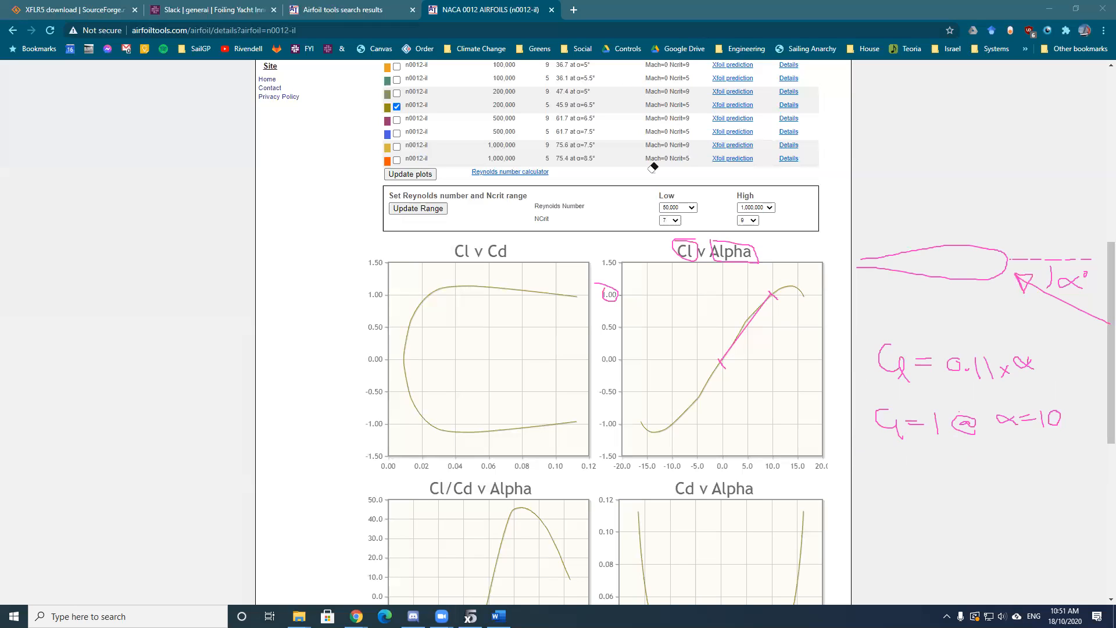
{"action": "mouse_move", "coordinate": [861, 333]}
{"action": "left_mouse_down"}
{"action": "mouse_move", "coordinate": [950, 400]}
{"action": "mouse_move", "coordinate": [1055, 385]}
{"action": "mouse_move", "coordinate": [1049, 337]}
{"action": "mouse_move", "coordinate": [862, 333]}
{"action": "left_mouse_up"}
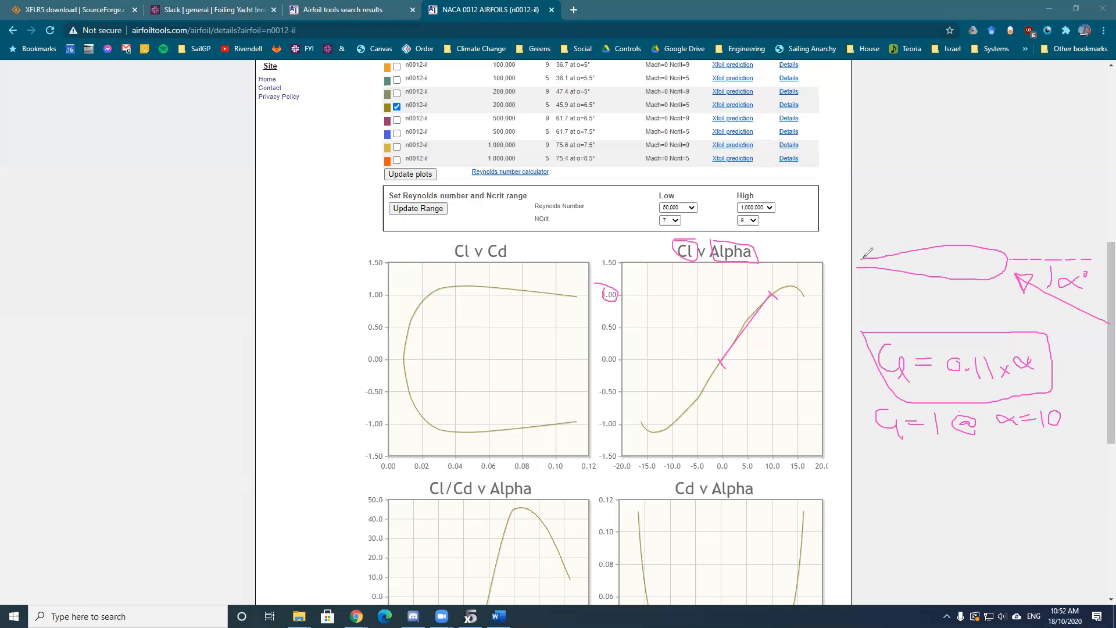
- Add a hinged, downward-deflected flap and a traced upper surface to the airfoil sketch, with an upward lift arrow labelled L above it
{"action": "mouse_move", "coordinate": [838, 264]}
{"action": "left_mouse_down"}
{"action": "mouse_move", "coordinate": [888, 261]}
{"action": "mouse_move", "coordinate": [877, 259]}
{"action": "left_mouse_up"}
{"action": "mouse_move", "coordinate": [882, 257]}
{"action": "left_mouse_down"}
{"action": "mouse_move", "coordinate": [841, 286]}
{"action": "mouse_move", "coordinate": [880, 253]}
{"action": "left_mouse_up"}
{"action": "left_click_drag", "start_coordinate": [1006, 259], "coordinate": [920, 250]}
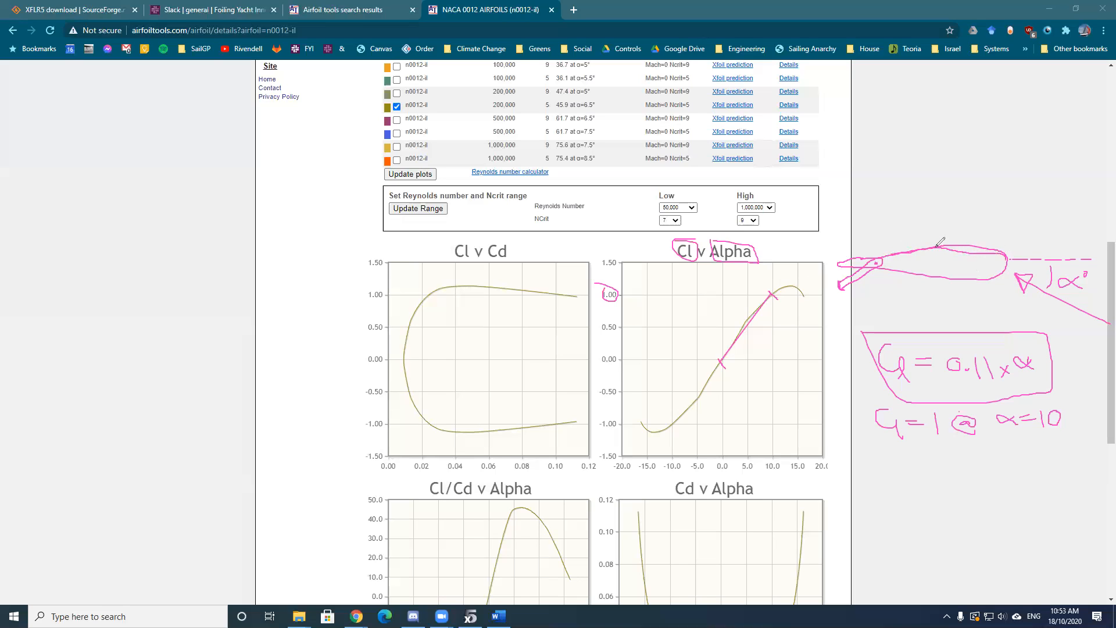
{"action": "mouse_move", "coordinate": [947, 246]}
{"action": "left_mouse_down"}
{"action": "mouse_move", "coordinate": [1005, 247]}
{"action": "mouse_move", "coordinate": [1011, 264]}
{"action": "left_mouse_up"}
{"action": "mouse_move", "coordinate": [929, 219]}
{"action": "left_mouse_down"}
{"action": "mouse_move", "coordinate": [929, 161]}
{"action": "mouse_move", "coordinate": [991, 160]}
{"action": "left_mouse_up"}
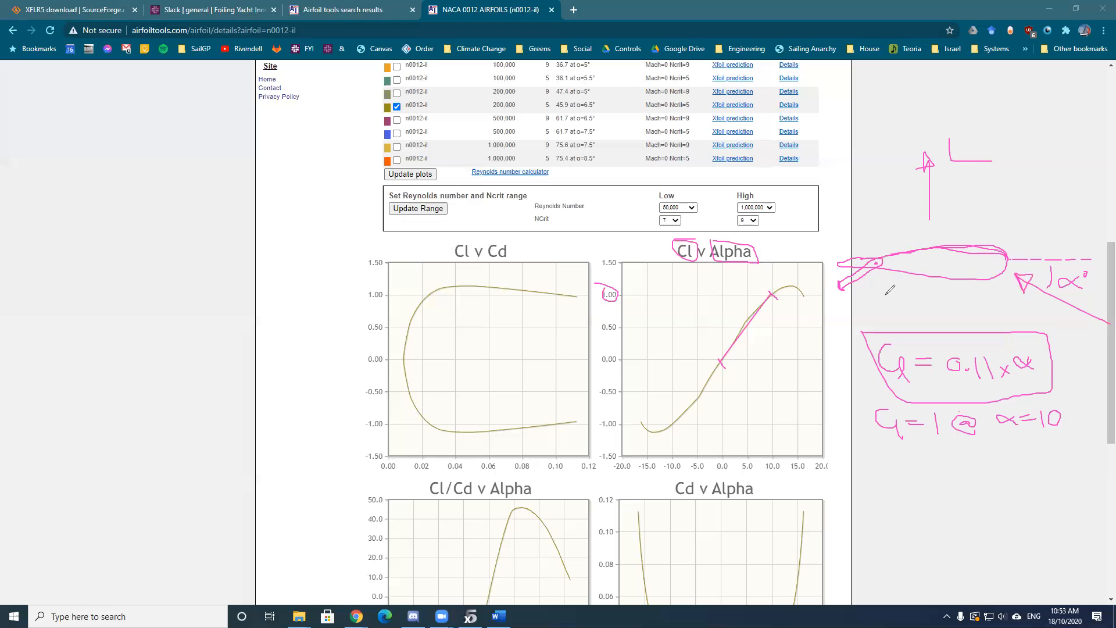
- Draw an arrow at the flap's underside and flow lines along the airfoil's lower surface and off its trailing edge
{"action": "mouse_move", "coordinate": [877, 290]}
{"action": "left_mouse_down"}
{"action": "mouse_move", "coordinate": [923, 316]}
{"action": "mouse_move", "coordinate": [876, 289]}
{"action": "mouse_move", "coordinate": [895, 289]}
{"action": "mouse_move", "coordinate": [888, 296]}
{"action": "left_mouse_up"}
{"action": "left_click_drag", "start_coordinate": [1011, 292], "coordinate": [876, 276]}
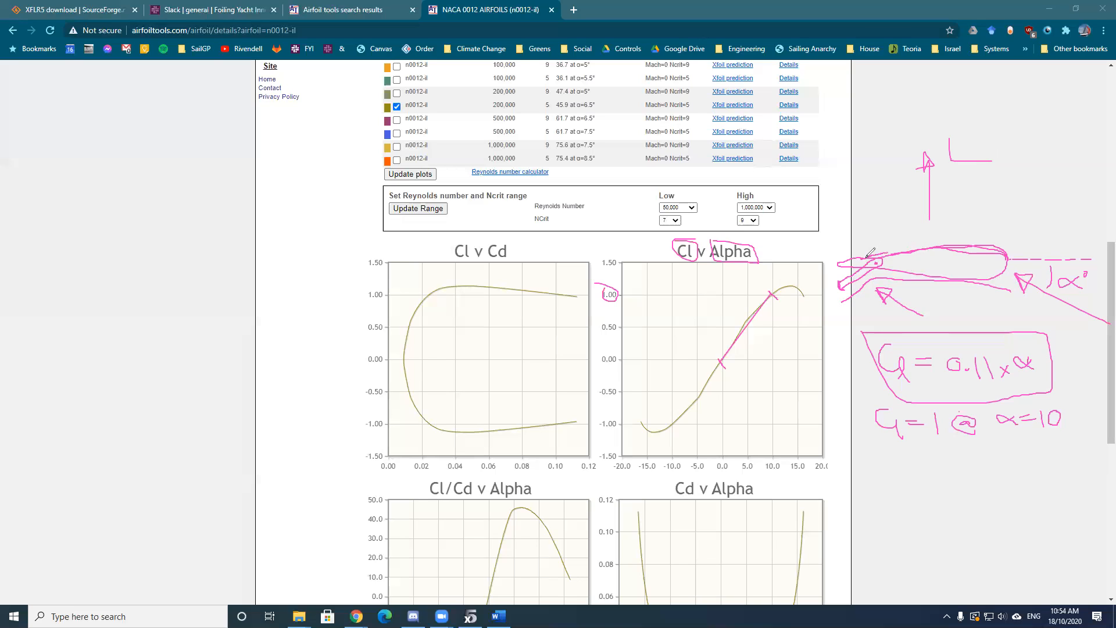
{"action": "left_click_drag", "start_coordinate": [840, 254], "coordinate": [801, 255]}
- Box the Cl v Cd and Cd v Alpha plot titles, and erase the handwritten marks covering the plots
{"action": "mouse_move", "coordinate": [441, 235]}
{"action": "left_mouse_down"}
{"action": "mouse_move", "coordinate": [443, 258]}
{"action": "mouse_move", "coordinate": [513, 260]}
{"action": "mouse_move", "coordinate": [513, 237]}
{"action": "mouse_move", "coordinate": [448, 238]}
{"action": "left_mouse_up"}
{"action": "mouse_move", "coordinate": [671, 481]}
{"action": "left_mouse_down"}
{"action": "mouse_move", "coordinate": [682, 496]}
{"action": "mouse_move", "coordinate": [759, 498]}
{"action": "mouse_move", "coordinate": [759, 478]}
{"action": "mouse_move", "coordinate": [667, 475]}
{"action": "left_mouse_up"}
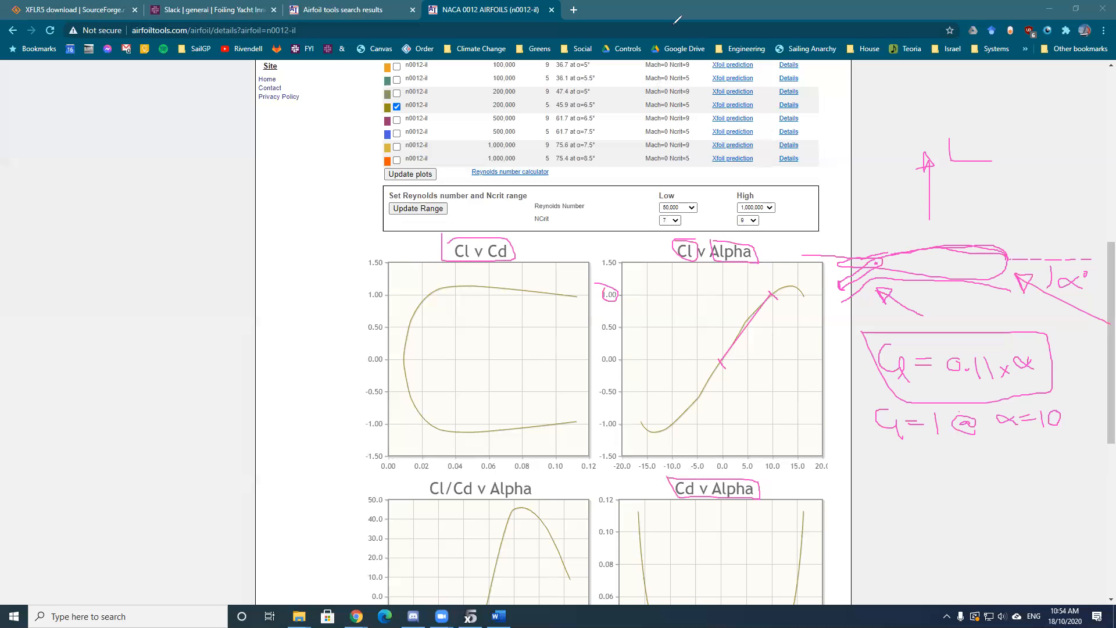
{"action": "scroll", "coordinate": [792, 453], "scroll_direction": "down", "scroll_amount": 4}
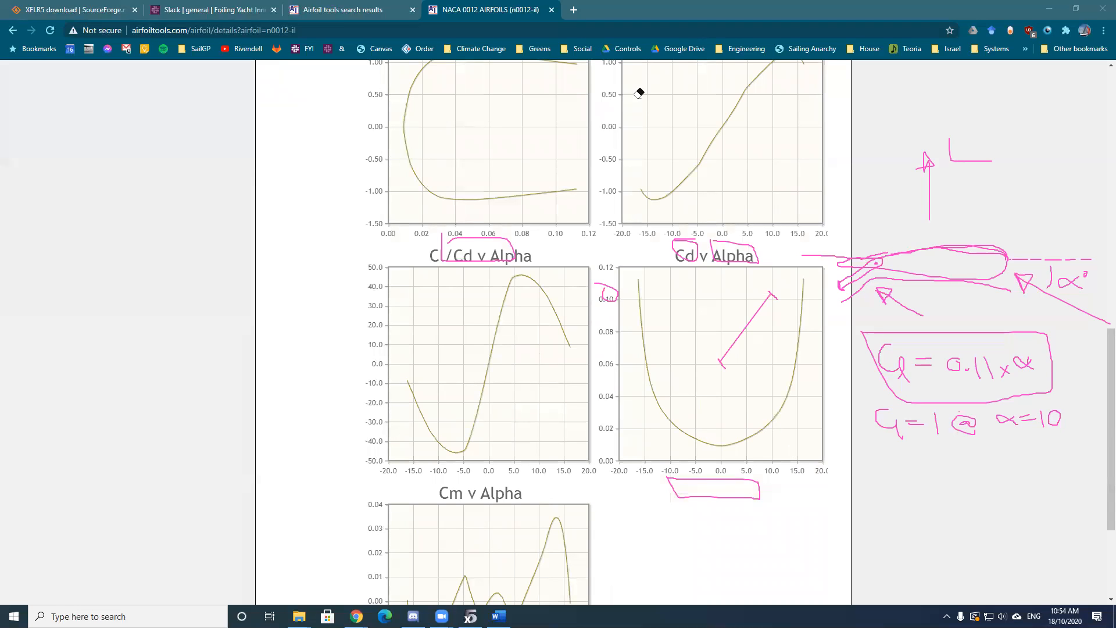
{"action": "mouse_move", "coordinate": [748, 237]}
{"action": "left_mouse_down"}
{"action": "mouse_move", "coordinate": [603, 269]}
{"action": "mouse_move", "coordinate": [751, 384]}
{"action": "mouse_move", "coordinate": [700, 384]}
{"action": "mouse_move", "coordinate": [698, 468]}
{"action": "mouse_move", "coordinate": [491, 325]}
{"action": "mouse_move", "coordinate": [479, 248]}
{"action": "left_mouse_up"}
{"action": "left_click_drag", "start_coordinate": [620, 351], "coordinate": [603, 361]}
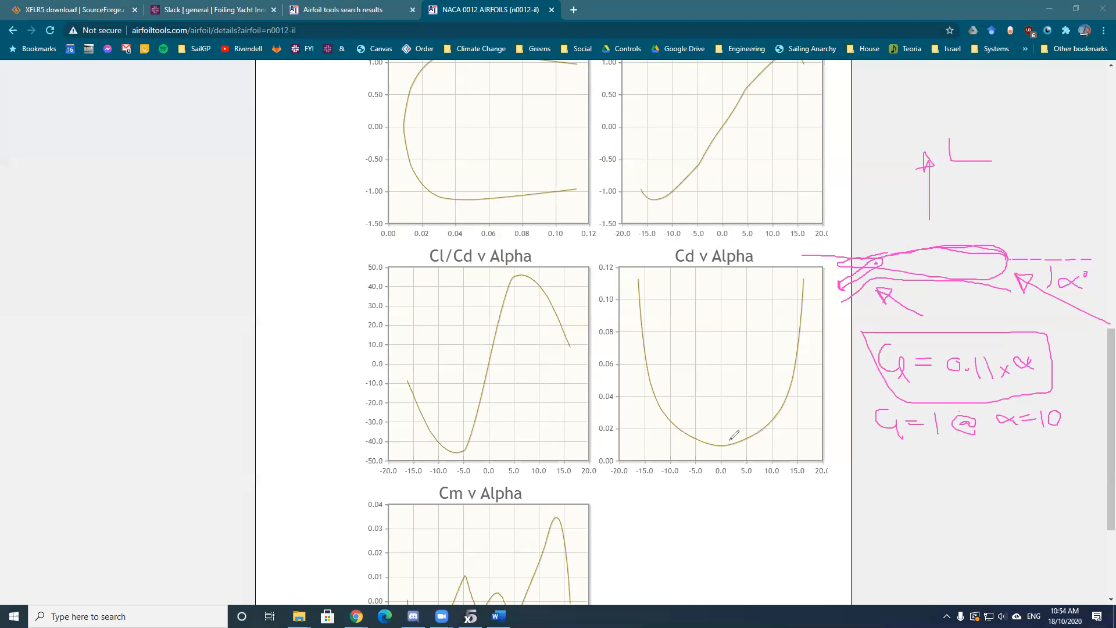
- Mark the Cd v Alpha curve at 0° and sketch a second airfoil with inflow arrows from ahead, above and below
{"action": "mouse_move", "coordinate": [721, 449]}
{"action": "left_mouse_down"}
{"action": "mouse_move", "coordinate": [721, 437]}
{"action": "mouse_move", "coordinate": [723, 456]}
{"action": "left_mouse_up"}
{"action": "mouse_move", "coordinate": [874, 523]}
{"action": "left_mouse_down"}
{"action": "mouse_move", "coordinate": [966, 533]}
{"action": "mouse_move", "coordinate": [996, 524]}
{"action": "mouse_move", "coordinate": [956, 503]}
{"action": "mouse_move", "coordinate": [878, 516]}
{"action": "mouse_move", "coordinate": [965, 504]}
{"action": "mouse_move", "coordinate": [872, 519]}
{"action": "left_mouse_up"}
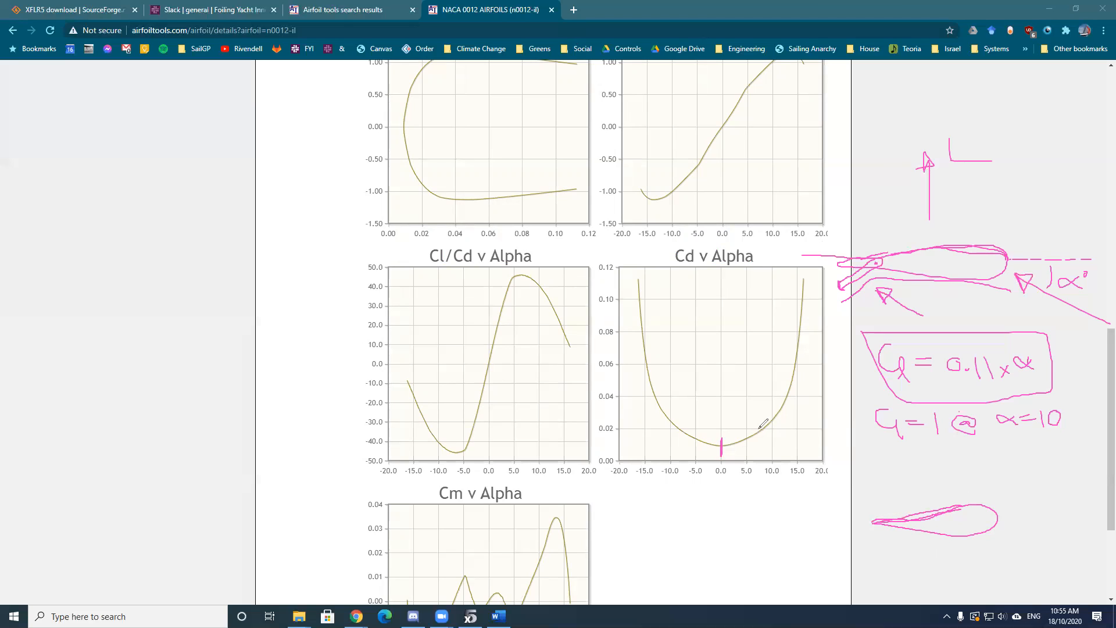
{"action": "mouse_move", "coordinate": [1053, 571]}
{"action": "left_mouse_down"}
{"action": "mouse_move", "coordinate": [1000, 537]}
{"action": "mouse_move", "coordinate": [1014, 542]}
{"action": "left_mouse_up"}
{"action": "left_click_drag", "start_coordinate": [1004, 495], "coordinate": [1036, 443]}
{"action": "left_click_drag", "start_coordinate": [1001, 489], "coordinate": [1018, 523]}
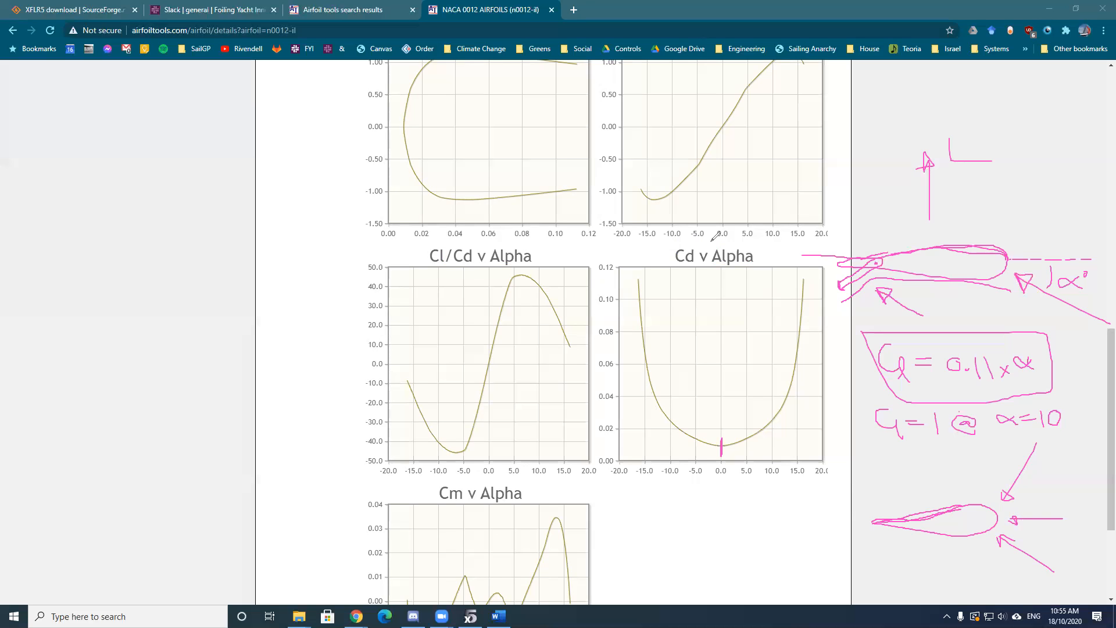
- Search Airfoil Tools for naca 2412 and open the NACA 2412 (naca2412-il) details page
{"action": "scroll", "coordinate": [715, 235], "scroll_direction": "up", "scroll_amount": 12}
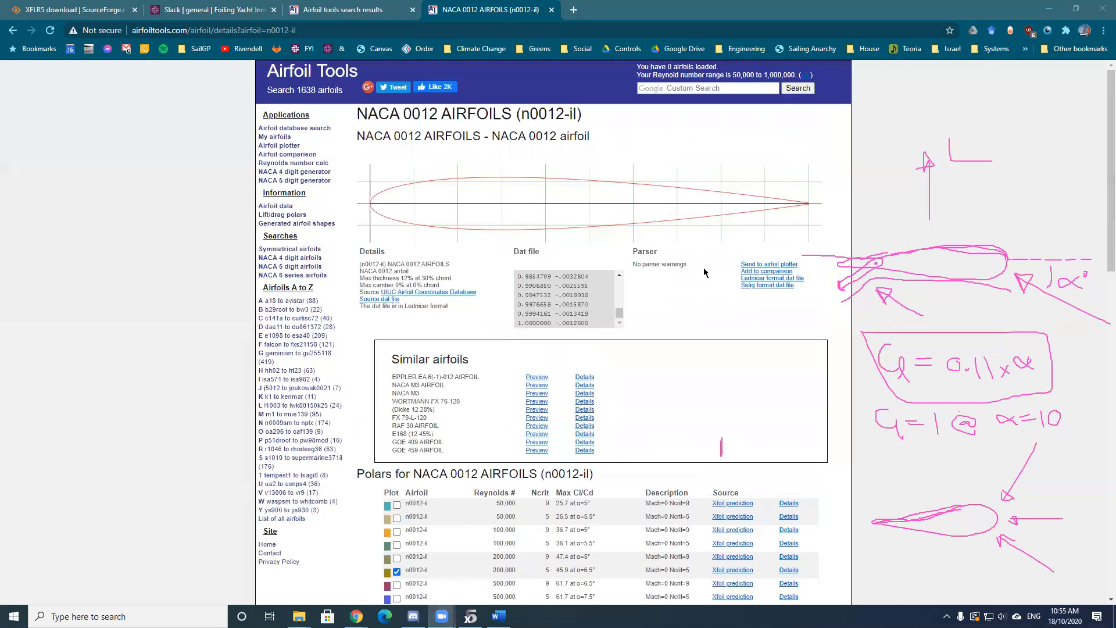
{"action": "left_click", "coordinate": [720, 89]}
{"action": "type", "text": "naca 2412"}
{"action": "key", "text": "Return"}
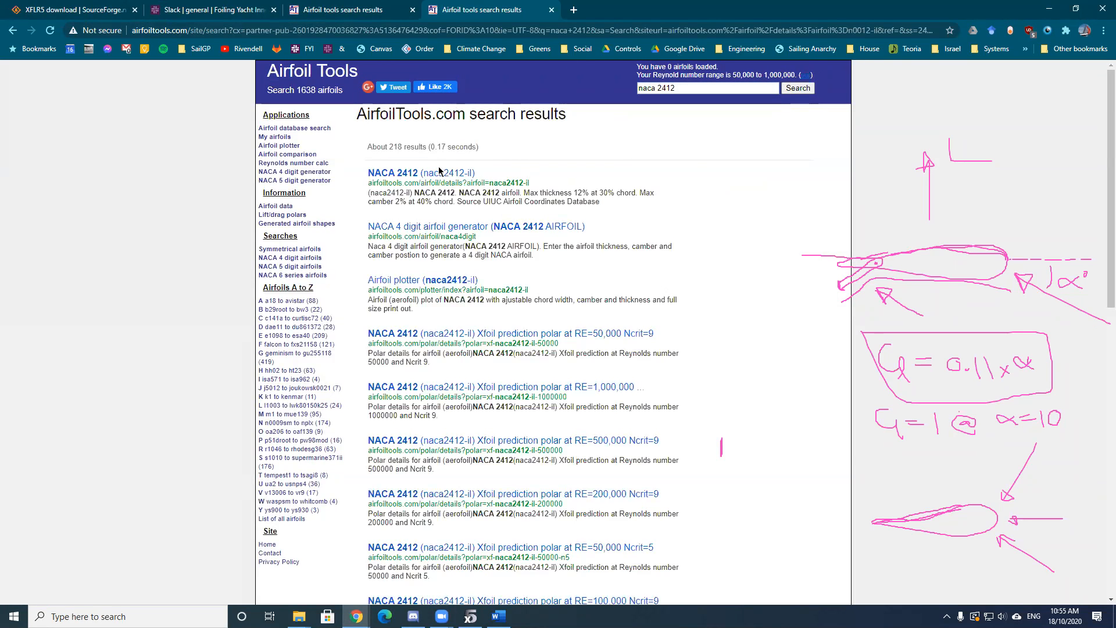
{"action": "left_click", "coordinate": [445, 176]}
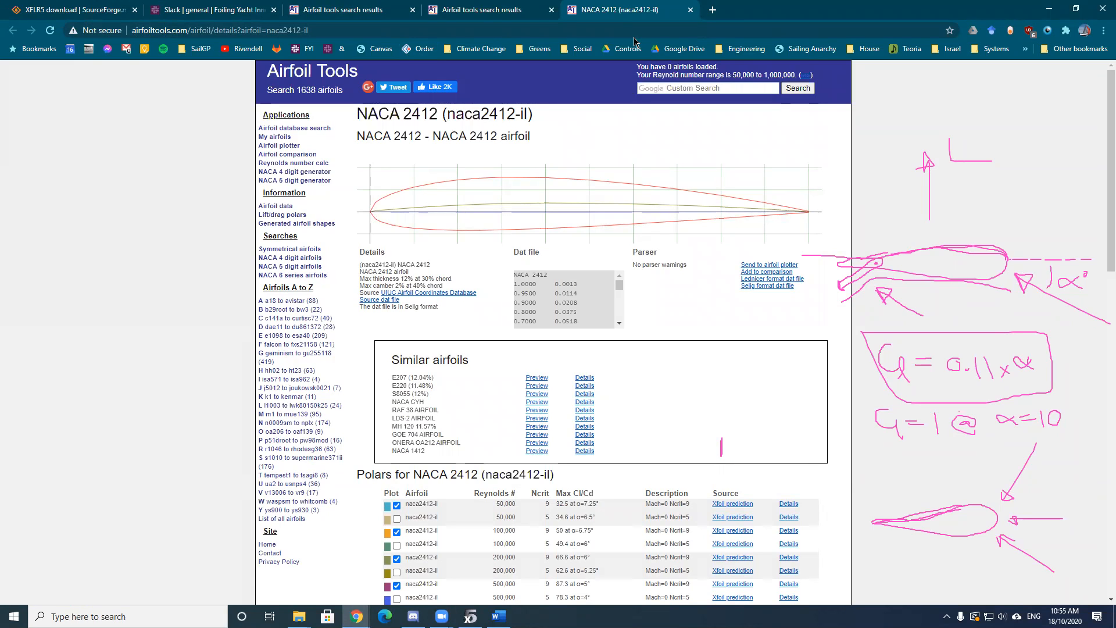
- Draw an arrow and a leading-edge arc on the NACA 2412 profile, and sketch a sailboat with an opposite-facing arrow
{"action": "mouse_move", "coordinate": [433, 158]}
{"action": "left_mouse_down"}
{"action": "mouse_move", "coordinate": [382, 164]}
{"action": "mouse_move", "coordinate": [388, 157]}
{"action": "mouse_move", "coordinate": [391, 169]}
{"action": "left_mouse_up"}
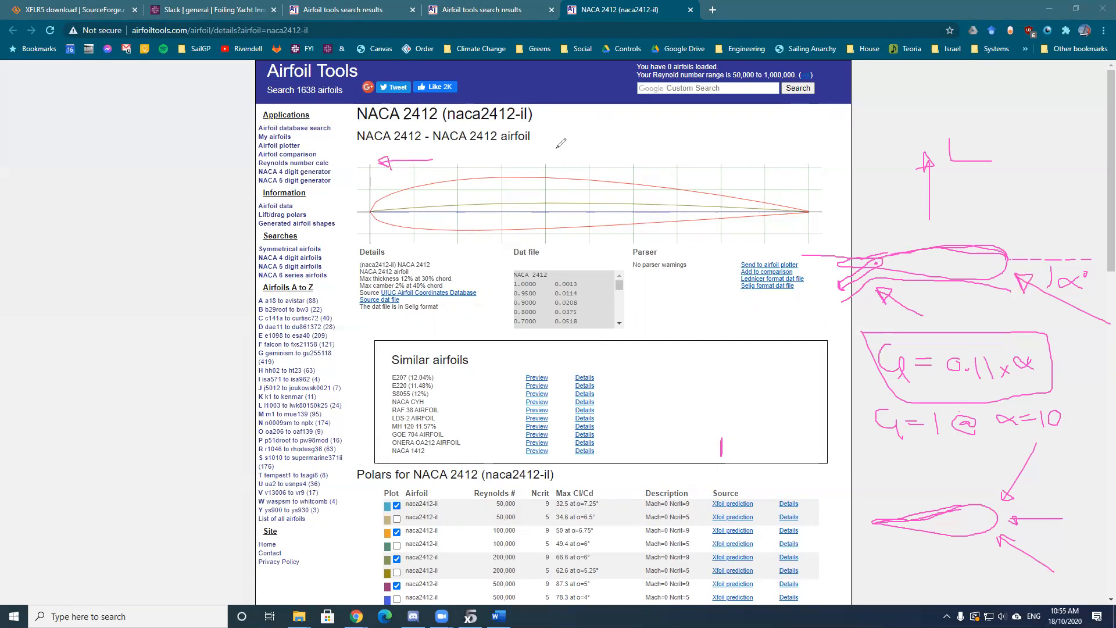
{"action": "mouse_move", "coordinate": [617, 140]}
{"action": "left_mouse_down"}
{"action": "mouse_move", "coordinate": [618, 156]}
{"action": "mouse_move", "coordinate": [644, 155]}
{"action": "mouse_move", "coordinate": [749, 138]}
{"action": "mouse_move", "coordinate": [611, 135]}
{"action": "left_mouse_up"}
{"action": "mouse_move", "coordinate": [699, 138]}
{"action": "left_mouse_down"}
{"action": "mouse_move", "coordinate": [693, 78]}
{"action": "mouse_move", "coordinate": [638, 121]}
{"action": "mouse_move", "coordinate": [700, 116]}
{"action": "left_mouse_up"}
{"action": "left_click_drag", "start_coordinate": [708, 164], "coordinate": [749, 164]}
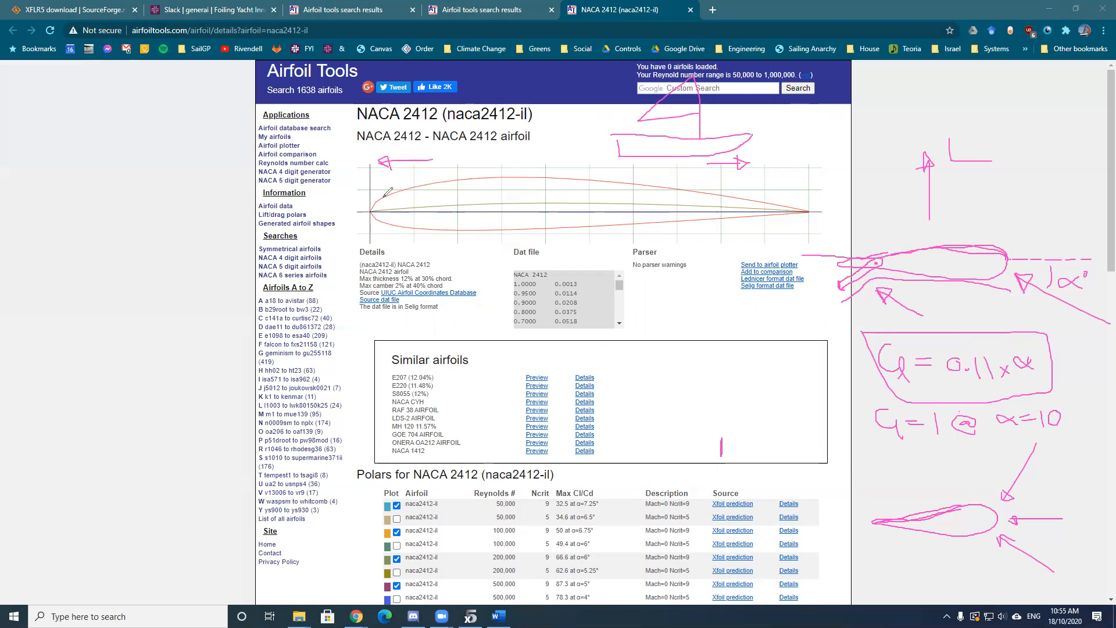
{"action": "left_click_drag", "start_coordinate": [374, 209], "coordinate": [382, 219]}
- Update the NACA 2412 plots to show only the polar with Reynolds number 200,000 and Ncrit 9
{"action": "scroll", "coordinate": [727, 428], "scroll_direction": "down", "scroll_amount": 12}
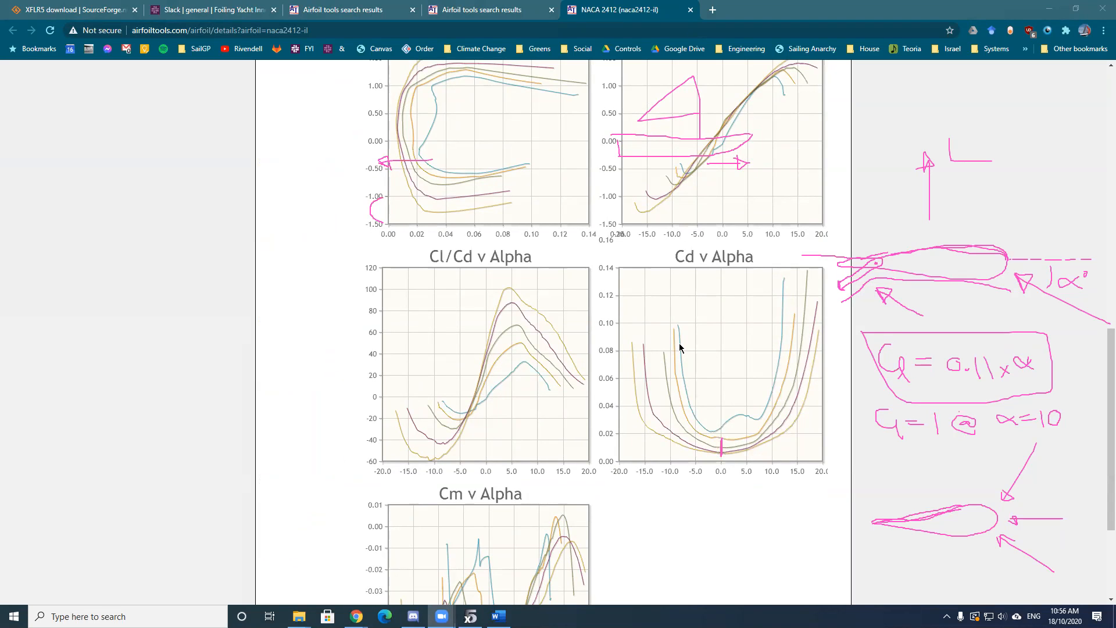
{"action": "scroll", "coordinate": [679, 346], "scroll_direction": "up", "scroll_amount": 2}
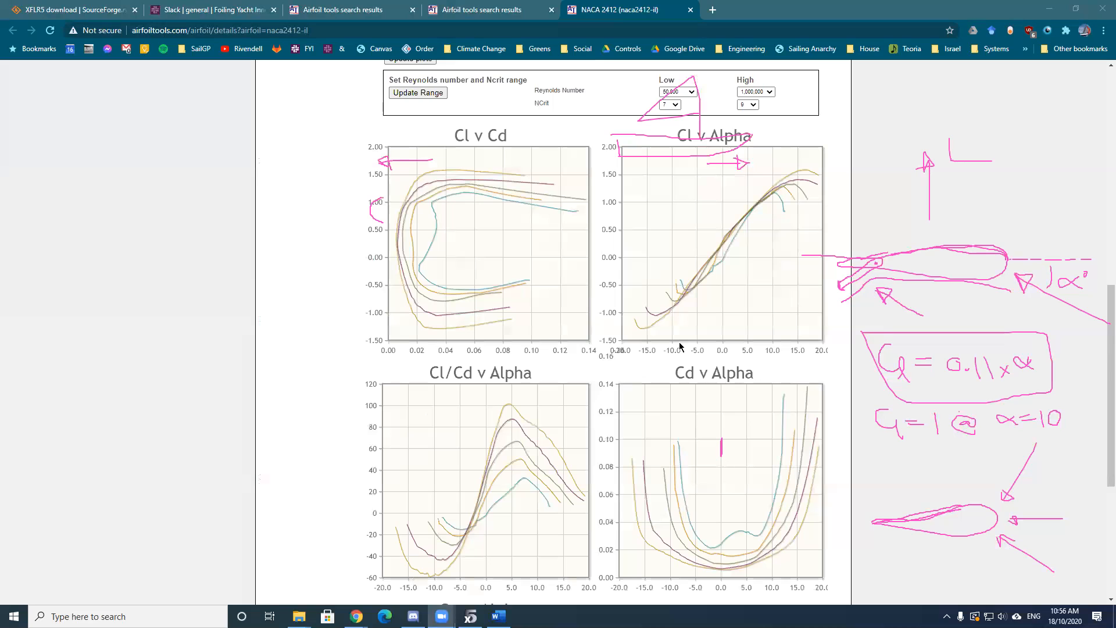
{"action": "scroll", "coordinate": [716, 206], "scroll_direction": "up", "scroll_amount": 6}
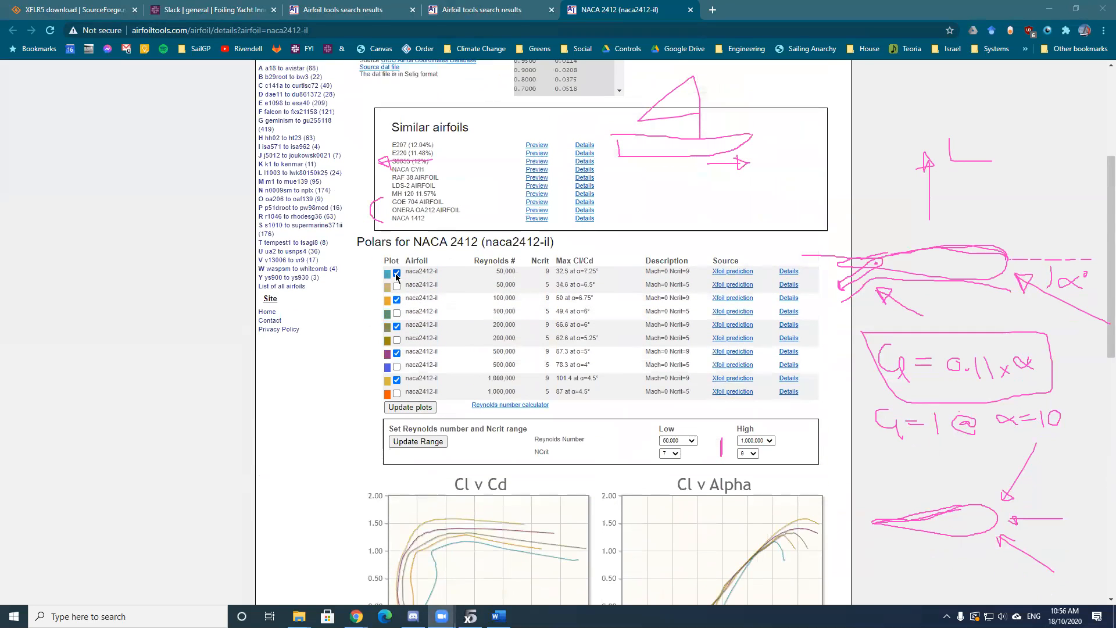
{"action": "left_click", "coordinate": [396, 274]}
{"action": "left_click", "coordinate": [397, 299]}
{"action": "left_click", "coordinate": [397, 353]}
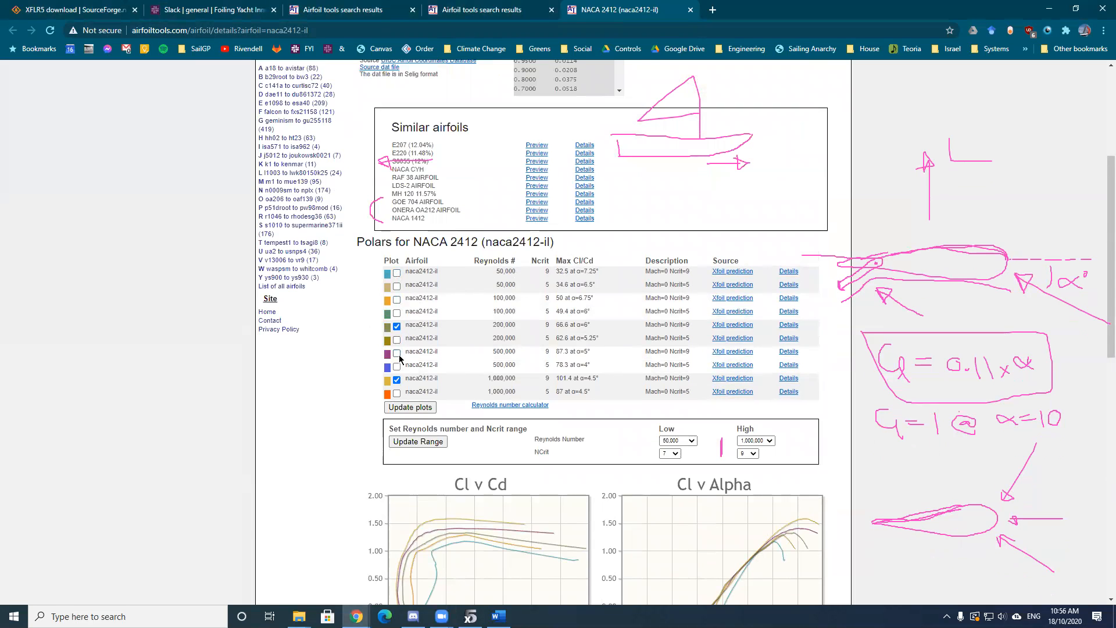
{"action": "left_click", "coordinate": [397, 380]}
{"action": "left_click", "coordinate": [410, 407]}
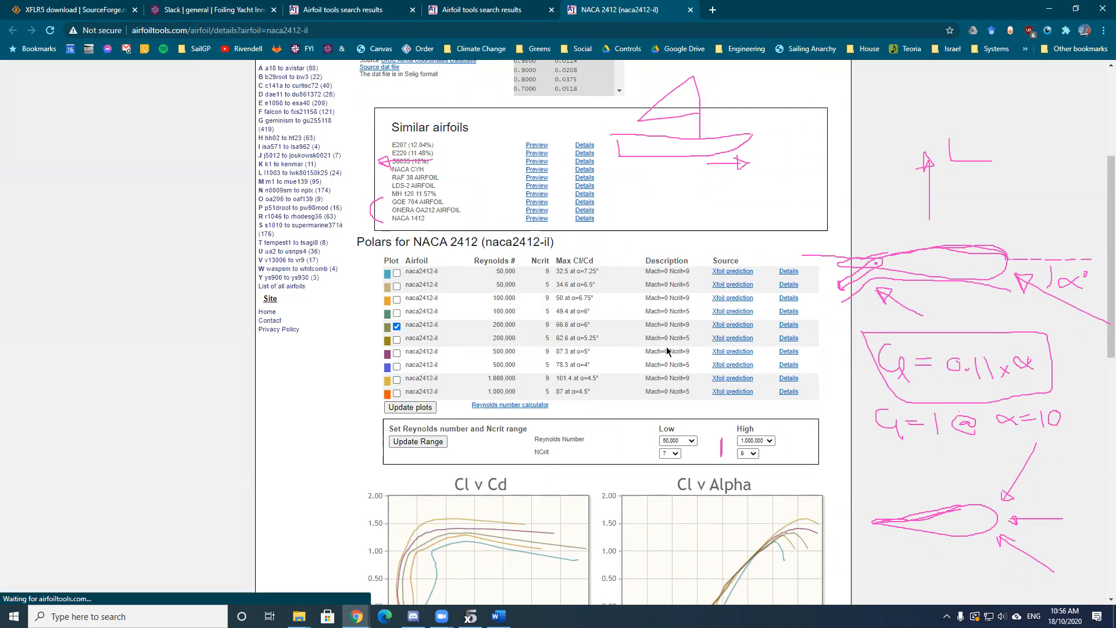
- Circle the peak of the NACA 2412 Cl v Alpha curve and erase the leftover tick near the plot's lower edge
{"action": "scroll", "coordinate": [715, 369], "scroll_direction": "down", "scroll_amount": 1}
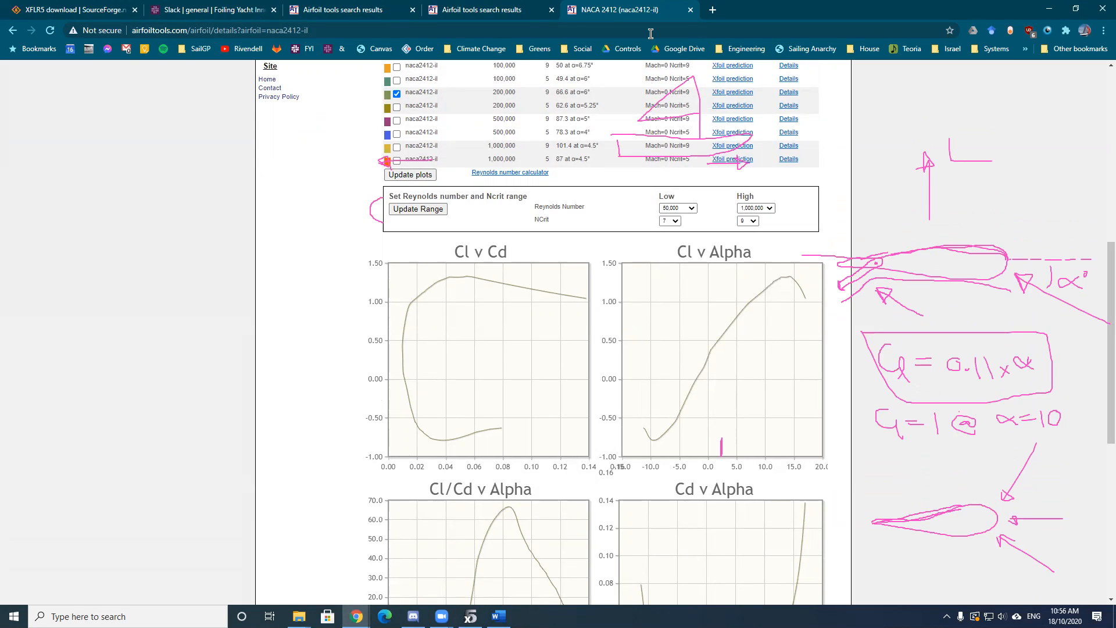
{"action": "left_click", "coordinate": [686, 73]}
{"action": "mouse_move", "coordinate": [787, 267]}
{"action": "left_mouse_down"}
{"action": "mouse_move", "coordinate": [802, 268]}
{"action": "mouse_move", "coordinate": [774, 269]}
{"action": "mouse_move", "coordinate": [803, 301]}
{"action": "mouse_move", "coordinate": [805, 270]}
{"action": "left_mouse_up"}
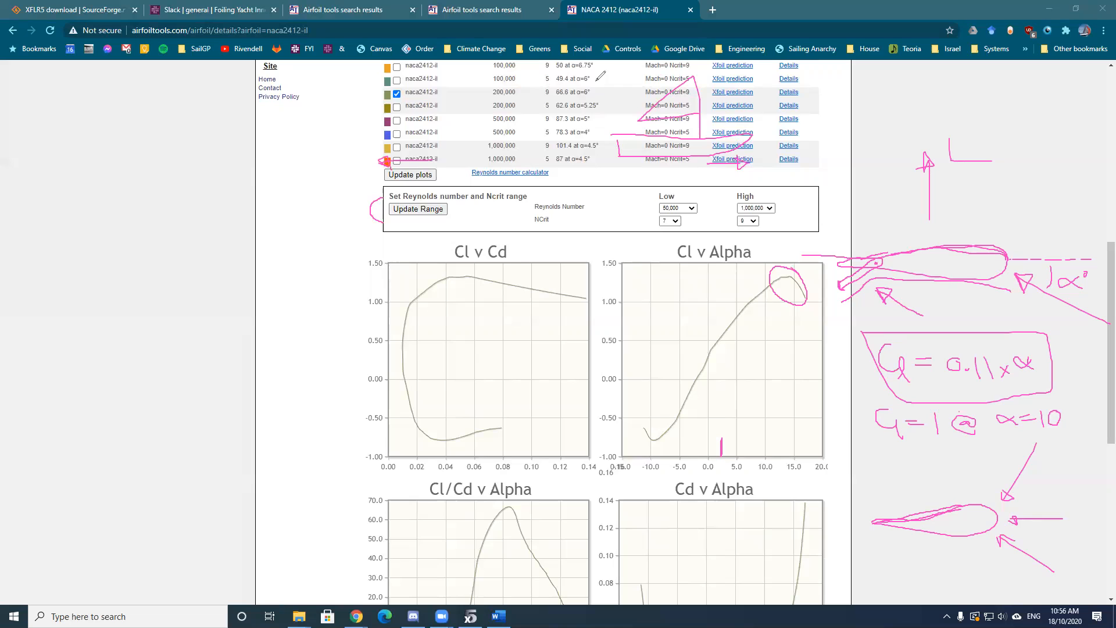
{"action": "left_click", "coordinate": [566, 24]}
{"action": "left_click", "coordinate": [721, 443]}
- Draw an arrow labelled α across the Cl v Alpha plot and add two steeper inflow arrows under the upper airfoil sketch's nose
{"action": "mouse_move", "coordinate": [706, 359]}
{"action": "left_mouse_down"}
{"action": "mouse_move", "coordinate": [811, 361]}
{"action": "mouse_move", "coordinate": [802, 366]}
{"action": "left_mouse_up"}
{"action": "left_click_drag", "start_coordinate": [808, 369], "coordinate": [816, 377]}
{"action": "mouse_move", "coordinate": [1009, 290]}
{"action": "left_mouse_down"}
{"action": "mouse_move", "coordinate": [1029, 312]}
{"action": "mouse_move", "coordinate": [1007, 302]}
{"action": "mouse_move", "coordinate": [1020, 298]}
{"action": "mouse_move", "coordinate": [1003, 323]}
{"action": "mouse_move", "coordinate": [985, 304]}
{"action": "left_mouse_up"}
{"action": "left_click_drag", "start_coordinate": [988, 290], "coordinate": [998, 298]}
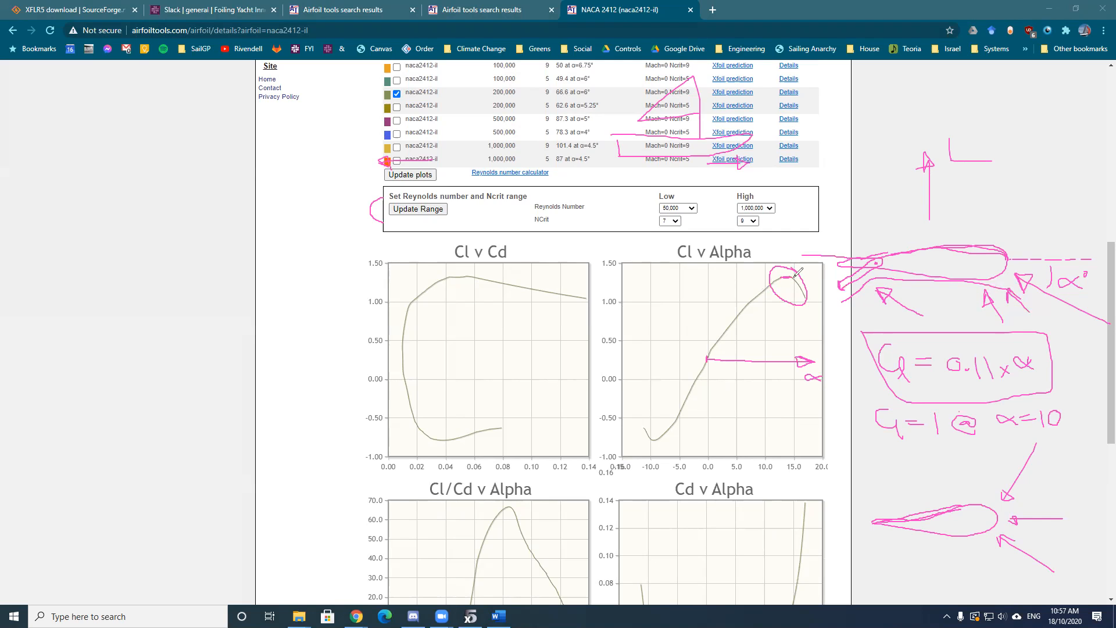
- Label the Cl v Alpha peak 14° with a steep falling line beyond it, and scribble turbulence around the upper airfoil sketch
{"action": "left_click_drag", "start_coordinate": [786, 256], "coordinate": [790, 283]}
{"action": "mouse_move", "coordinate": [775, 244]}
{"action": "left_mouse_down"}
{"action": "mouse_move", "coordinate": [781, 254]}
{"action": "mouse_move", "coordinate": [788, 242]}
{"action": "left_mouse_up"}
{"action": "left_click_drag", "start_coordinate": [800, 279], "coordinate": [825, 332]}
{"action": "left_click_drag", "start_coordinate": [1097, 235], "coordinate": [1052, 239]}
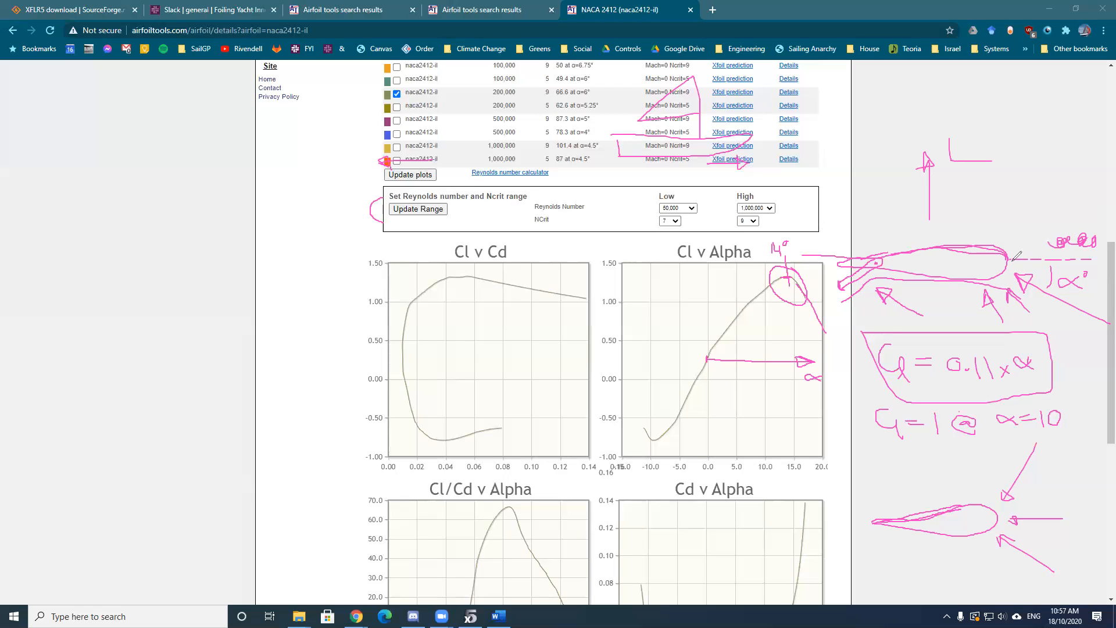
{"action": "left_click_drag", "start_coordinate": [967, 236], "coordinate": [946, 239]}
- Draw purple attached and separated flow lines over the lower airfoil sketch, with a separation line and turbulent swirls behind it
{"action": "mouse_move", "coordinate": [1049, 539]}
{"action": "left_mouse_down"}
{"action": "mouse_move", "coordinate": [974, 498]}
{"action": "mouse_move", "coordinate": [859, 524]}
{"action": "left_mouse_up"}
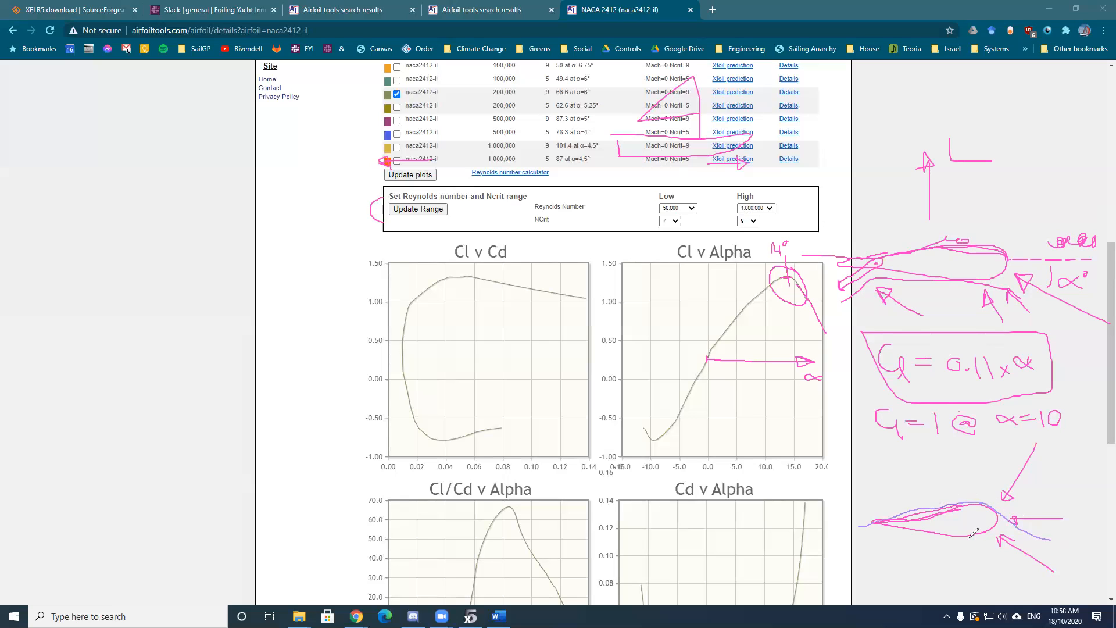
{"action": "mouse_move", "coordinate": [1079, 550]}
{"action": "left_mouse_down"}
{"action": "mouse_move", "coordinate": [1052, 539]}
{"action": "mouse_move", "coordinate": [1034, 550]}
{"action": "mouse_move", "coordinate": [988, 494]}
{"action": "mouse_move", "coordinate": [850, 490]}
{"action": "left_mouse_up"}
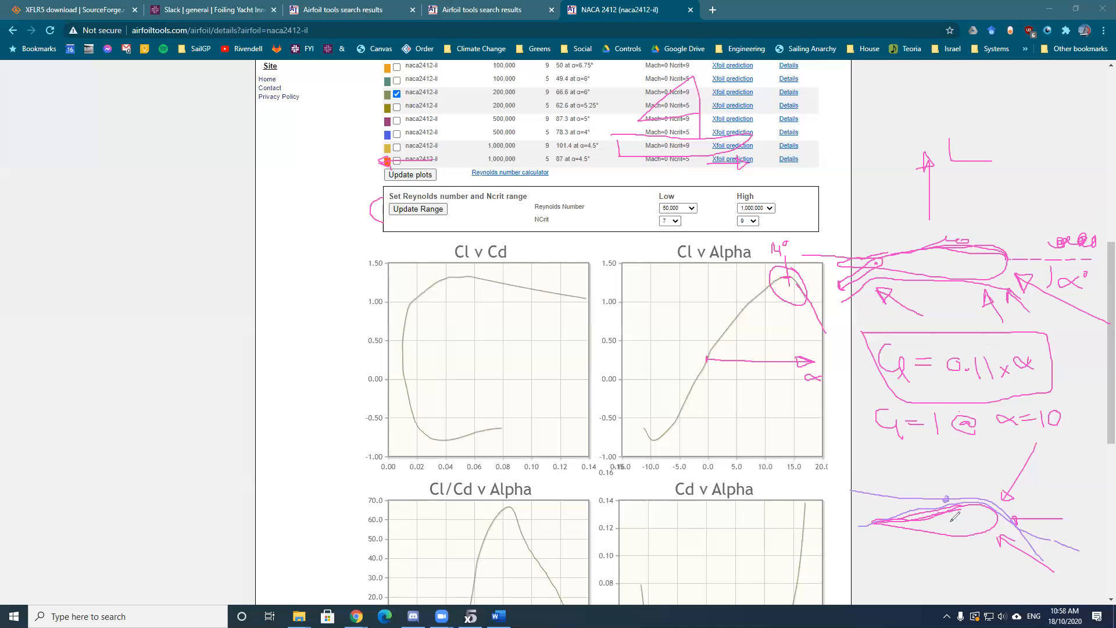
{"action": "left_click_drag", "start_coordinate": [937, 464], "coordinate": [949, 521]}
{"action": "left_click_drag", "start_coordinate": [918, 505], "coordinate": [832, 512]}
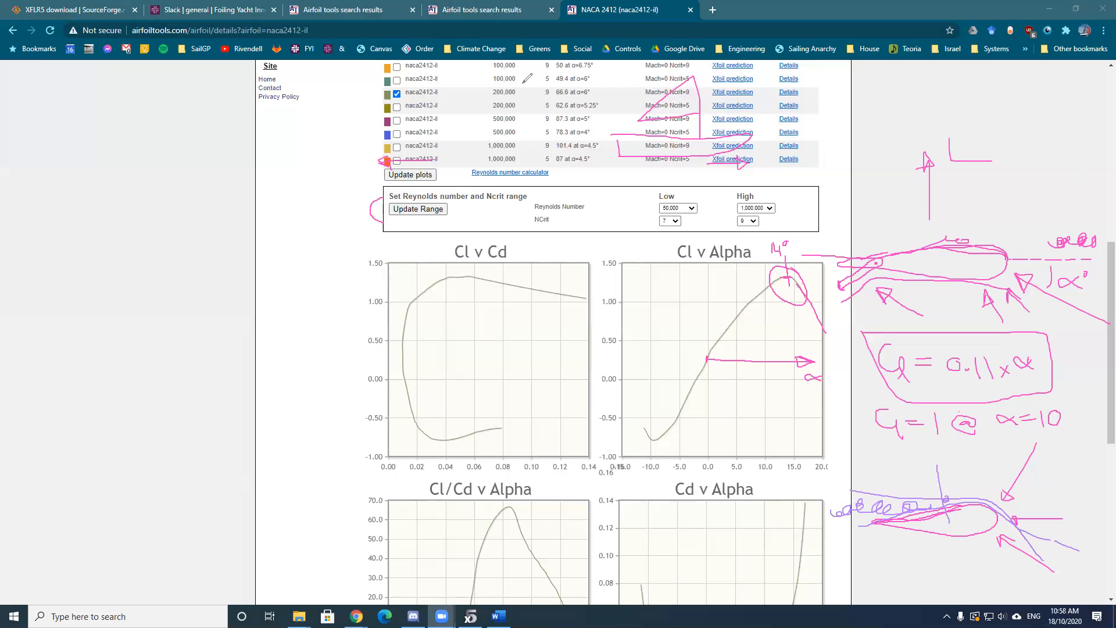
- Erase the upper airfoil sketch, the sailboat and the marks over the Cl v Alpha plot
{"action": "scroll", "coordinate": [689, 250], "scroll_direction": "down", "scroll_amount": 4}
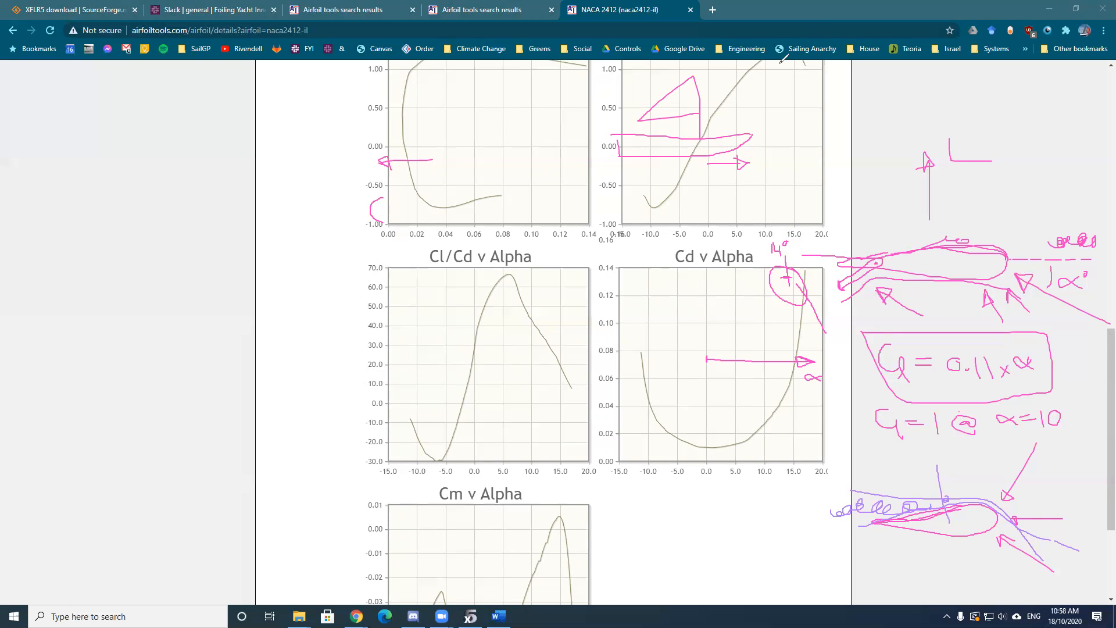
{"action": "scroll", "coordinate": [1099, 368], "scroll_direction": "up", "scroll_amount": 3}
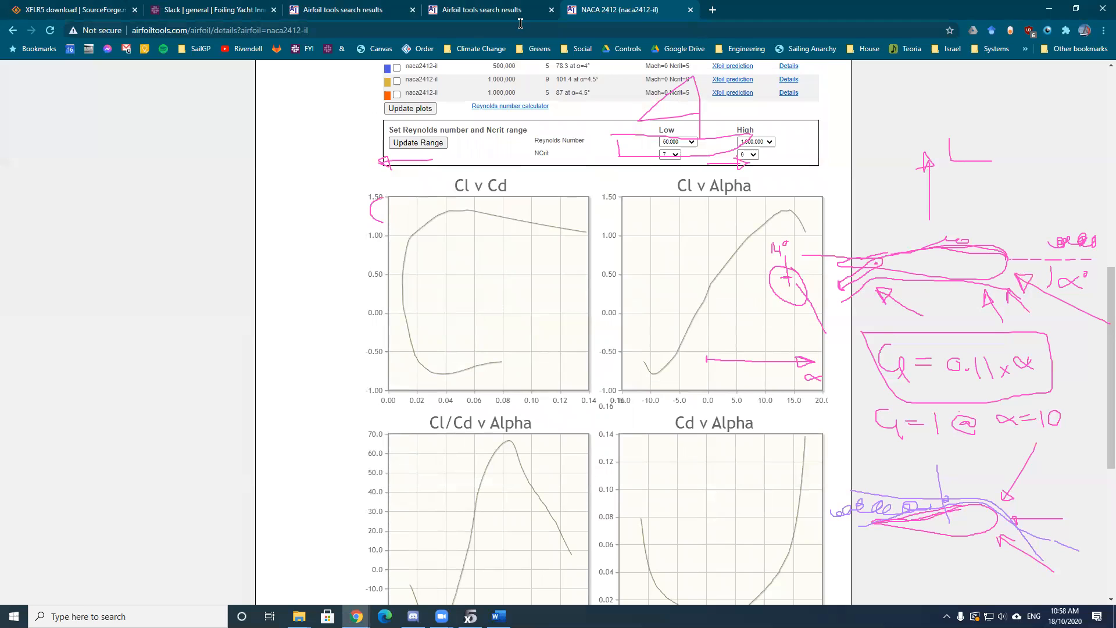
{"action": "left_click", "coordinate": [633, 63]}
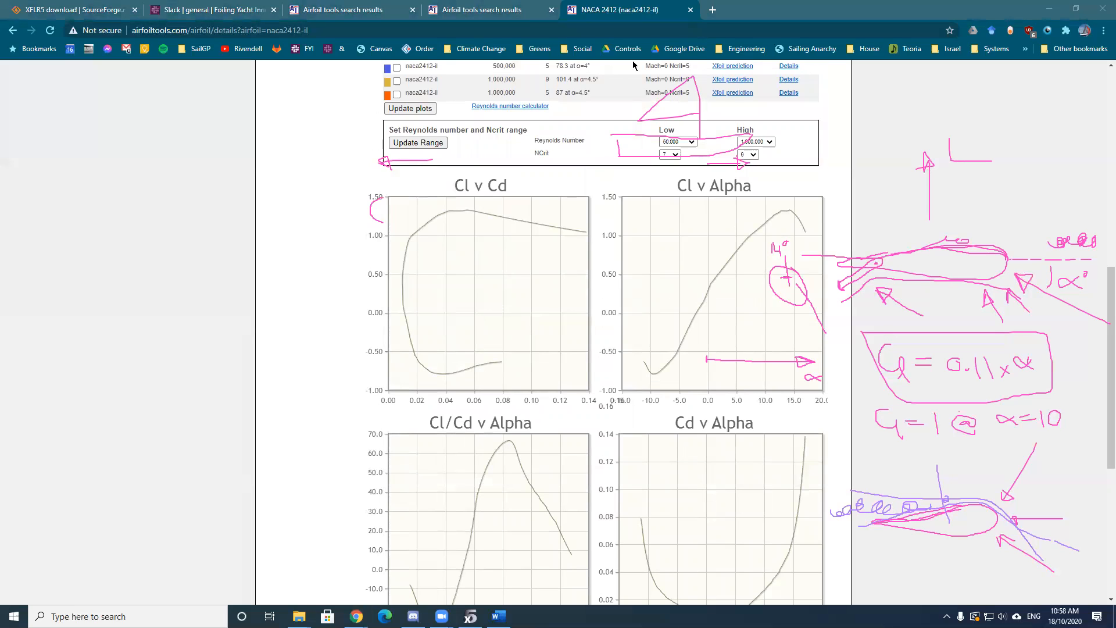
{"action": "mouse_move", "coordinate": [753, 314]}
{"action": "left_mouse_down"}
{"action": "mouse_move", "coordinate": [784, 249]}
{"action": "mouse_move", "coordinate": [814, 312]}
{"action": "mouse_move", "coordinate": [809, 378]}
{"action": "mouse_move", "coordinate": [715, 359]}
{"action": "mouse_move", "coordinate": [831, 255]}
{"action": "mouse_move", "coordinate": [846, 302]}
{"action": "mouse_move", "coordinate": [862, 256]}
{"action": "mouse_move", "coordinate": [983, 243]}
{"action": "mouse_move", "coordinate": [995, 255]}
{"action": "mouse_move", "coordinate": [1090, 271]}
{"action": "mouse_move", "coordinate": [979, 306]}
{"action": "mouse_move", "coordinate": [882, 283]}
{"action": "mouse_move", "coordinate": [959, 143]}
{"action": "mouse_move", "coordinate": [804, 251]}
{"action": "mouse_move", "coordinate": [712, 116]}
{"action": "mouse_move", "coordinate": [747, 168]}
{"action": "mouse_move", "coordinate": [629, 118]}
{"action": "mouse_move", "coordinate": [623, 85]}
{"action": "left_mouse_up"}
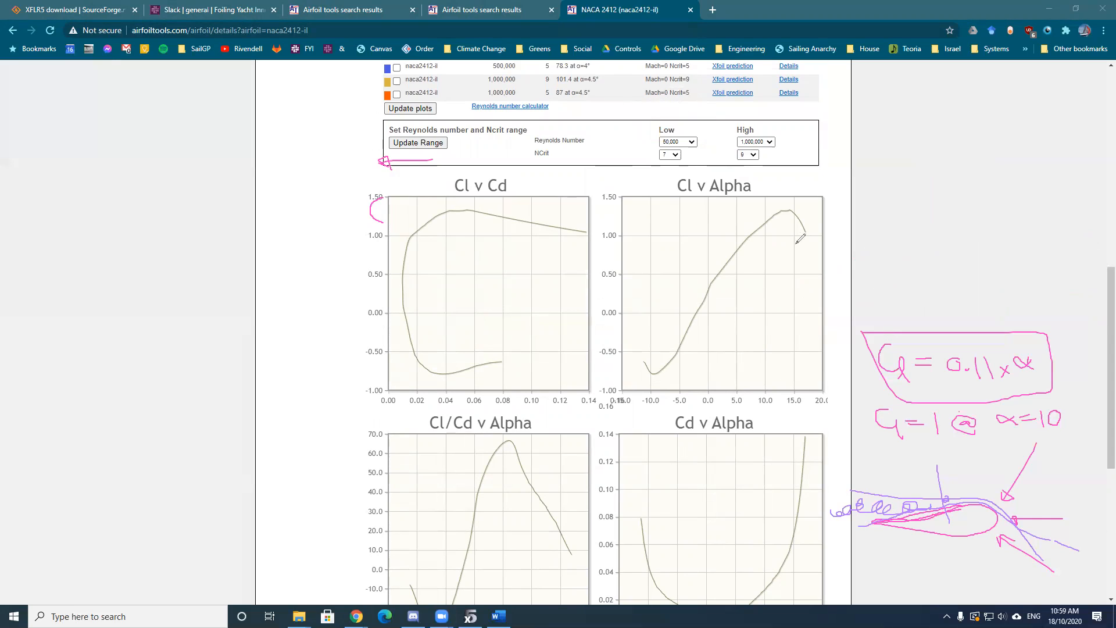
- Mark the positive peak and negative minimum of the Cl v Alpha curve and circle the -10.0 axis value
{"action": "left_click_drag", "start_coordinate": [786, 199], "coordinate": [787, 219]}
{"action": "left_click_drag", "start_coordinate": [656, 365], "coordinate": [655, 382]}
{"action": "mouse_move", "coordinate": [664, 389]}
{"action": "left_mouse_down"}
{"action": "mouse_move", "coordinate": [640, 385]}
{"action": "mouse_move", "coordinate": [657, 398]}
{"action": "left_mouse_up"}
- Draw two inflow arrows towards the NACA 2412 profile's leading edge, one from above and one from below
{"action": "scroll", "coordinate": [785, 198], "scroll_direction": "up", "scroll_amount": 9}
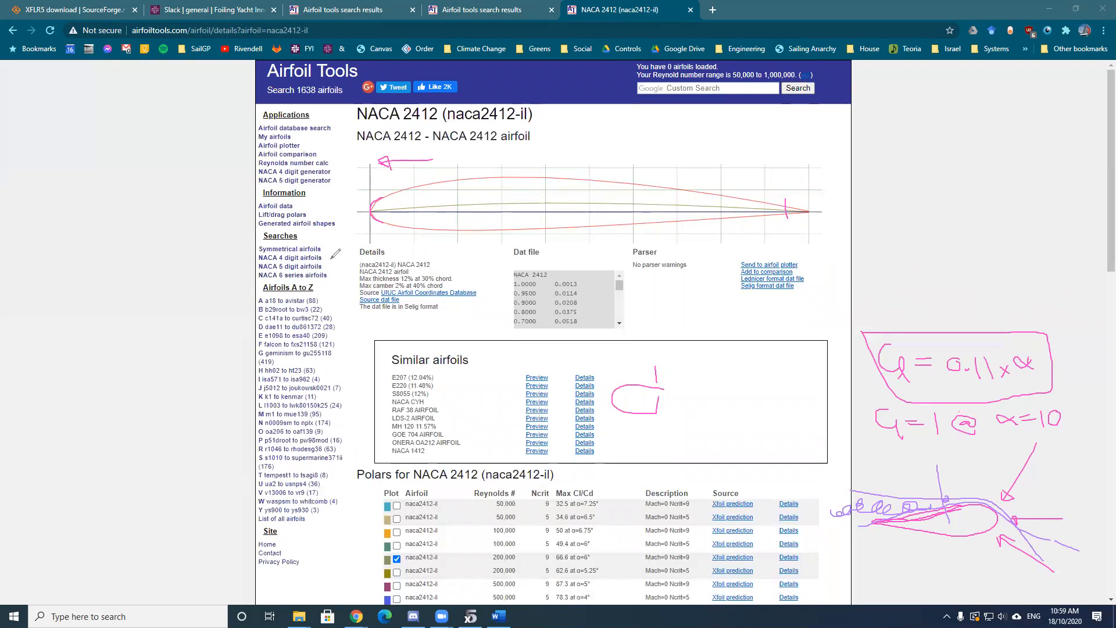
{"action": "mouse_move", "coordinate": [280, 142]}
{"action": "left_mouse_down"}
{"action": "mouse_move", "coordinate": [346, 195]}
{"action": "mouse_move", "coordinate": [328, 176]}
{"action": "left_mouse_up"}
{"action": "mouse_move", "coordinate": [311, 292]}
{"action": "left_mouse_down"}
{"action": "mouse_move", "coordinate": [352, 250]}
{"action": "mouse_move", "coordinate": [325, 258]}
{"action": "left_mouse_up"}
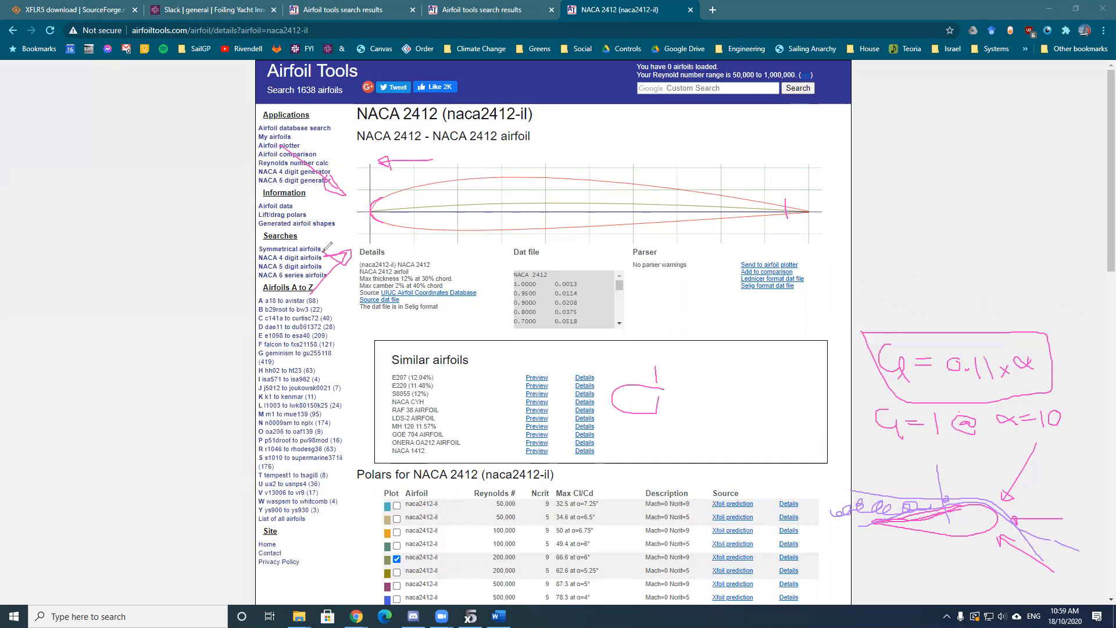
- Extend the chord line ahead of the NACA 2412 profile and label the inflow angles 10° above and 14° below
{"action": "left_click_drag", "start_coordinate": [360, 214], "coordinate": [183, 214]}
{"action": "left_click_drag", "start_coordinate": [320, 249], "coordinate": [321, 222]}
{"action": "mouse_move", "coordinate": [257, 239]}
{"action": "left_mouse_down"}
{"action": "mouse_move", "coordinate": [270, 272]}
{"action": "mouse_move", "coordinate": [294, 260]}
{"action": "mouse_move", "coordinate": [292, 236]}
{"action": "left_mouse_up"}
{"action": "mouse_move", "coordinate": [263, 171]}
{"action": "left_mouse_down"}
{"action": "mouse_move", "coordinate": [264, 194]}
{"action": "mouse_move", "coordinate": [293, 164]}
{"action": "left_mouse_up"}
{"action": "left_click_drag", "start_coordinate": [237, 186], "coordinate": [265, 186]}
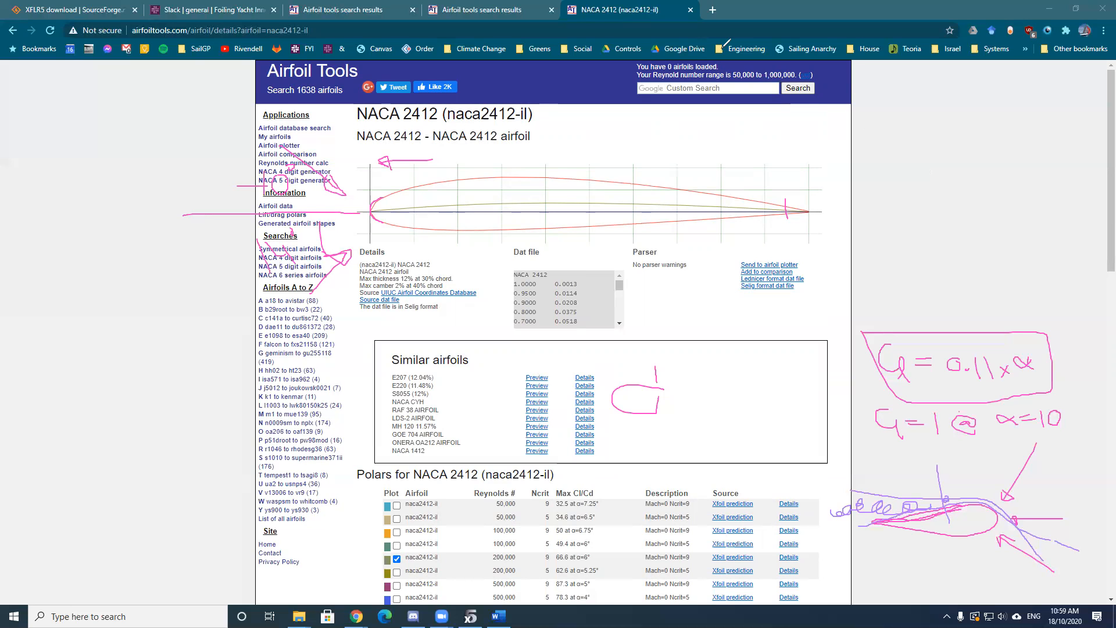
- Trace a shifted lift curve over the NACA 2412 Cl v Alpha plot, from the post-stall end to the negative-stall end
{"action": "scroll", "coordinate": [628, 282], "scroll_direction": "down", "scroll_amount": 10}
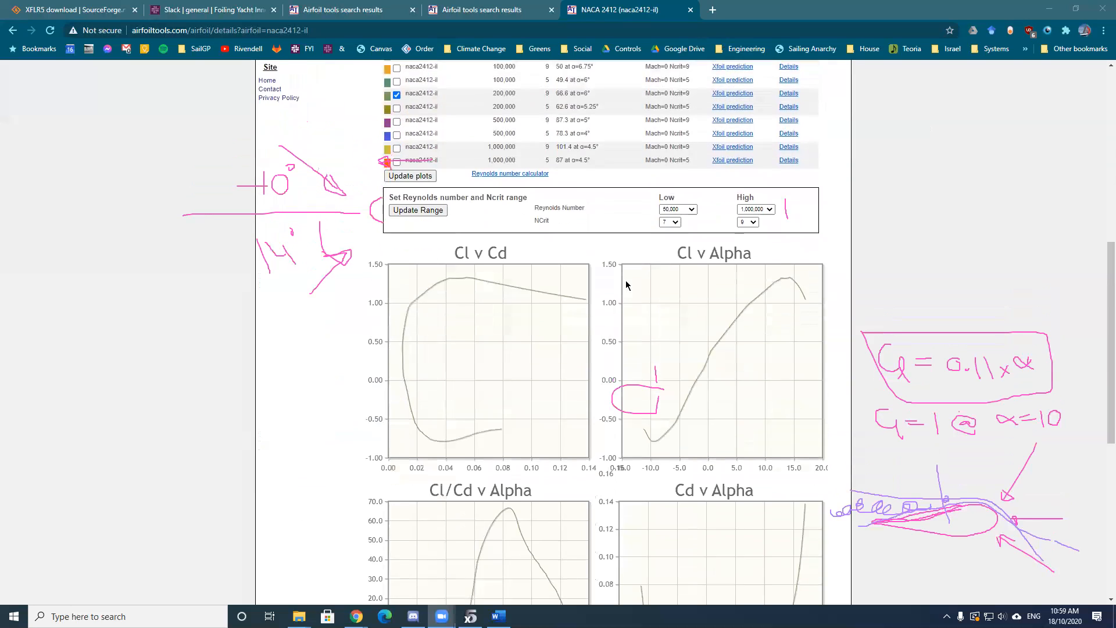
{"action": "scroll", "coordinate": [700, 298], "scroll_direction": "up", "scroll_amount": 1}
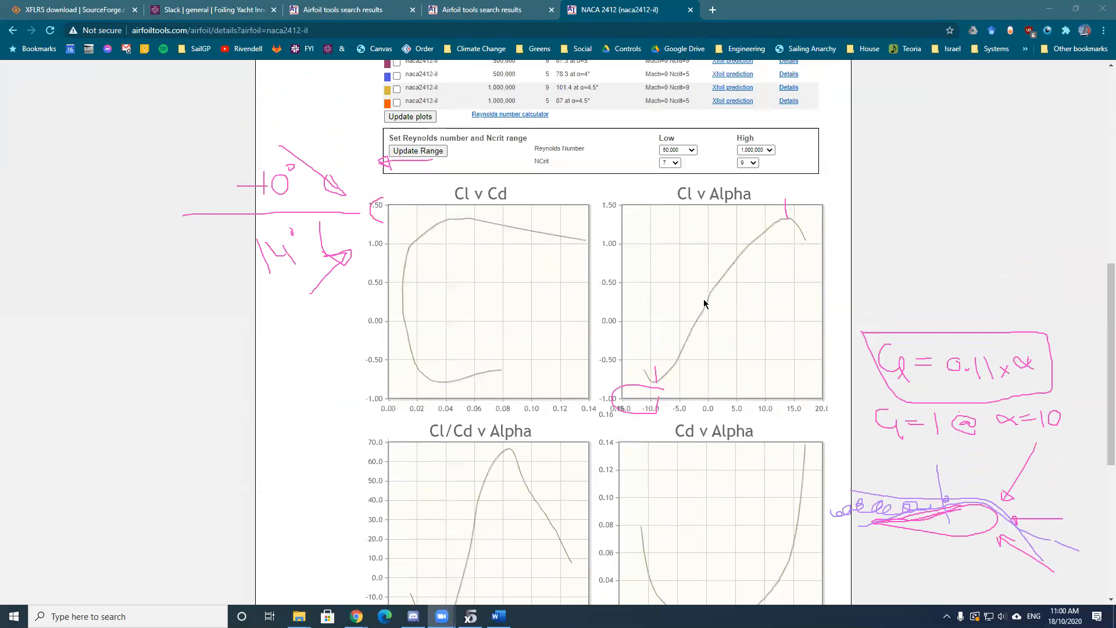
{"action": "scroll", "coordinate": [779, 244], "scroll_direction": "down", "scroll_amount": 1}
{"action": "scroll", "coordinate": [780, 244], "scroll_direction": "up", "scroll_amount": 1}
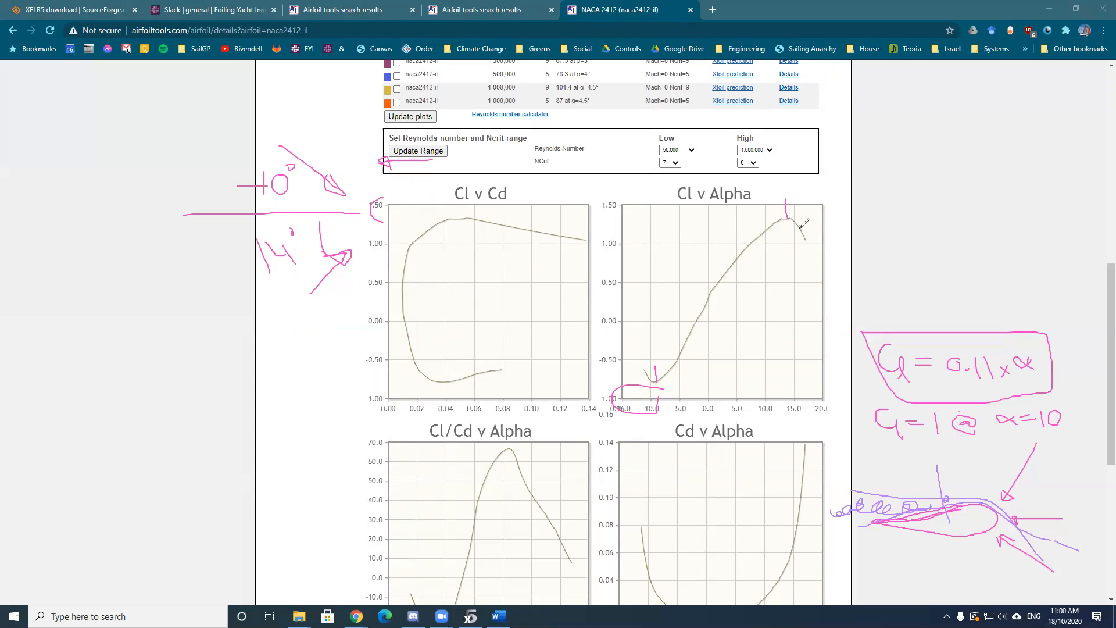
{"action": "mouse_move", "coordinate": [801, 239]}
{"action": "left_mouse_down"}
{"action": "mouse_move", "coordinate": [786, 213]}
{"action": "mouse_move", "coordinate": [755, 224]}
{"action": "mouse_move", "coordinate": [661, 360]}
{"action": "mouse_move", "coordinate": [642, 357]}
{"action": "left_mouse_up"}
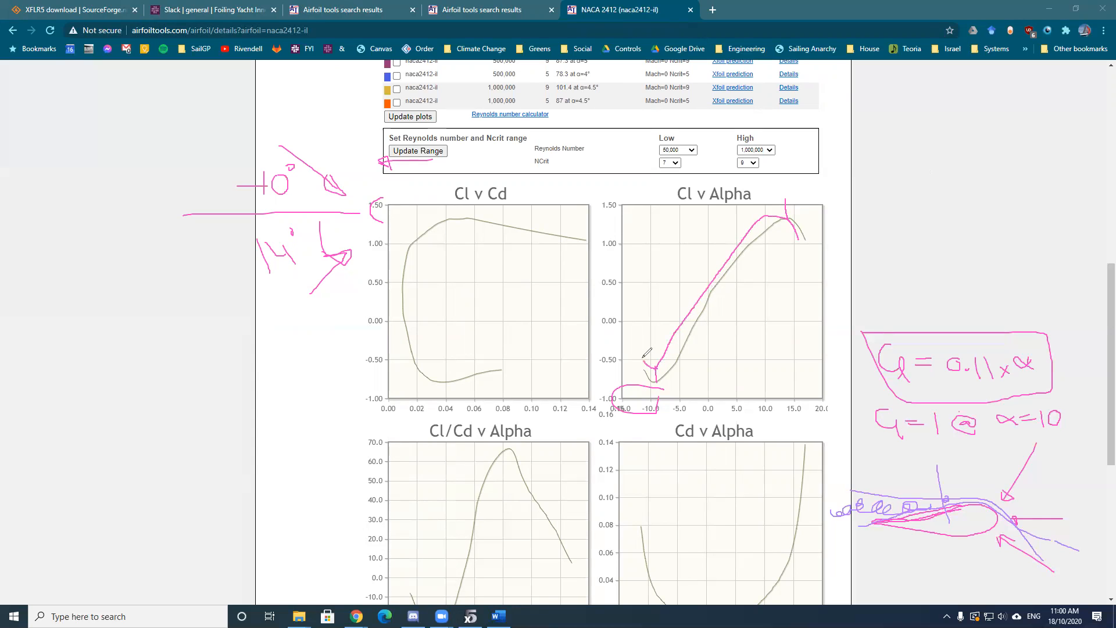
- Tick the traced curve's zero-angle crossing and peak, and add arrows showing its usable range down to the negative stall
{"action": "left_click_drag", "start_coordinate": [706, 278], "coordinate": [707, 290]}
{"action": "left_click_drag", "start_coordinate": [768, 197], "coordinate": [767, 224]}
{"action": "mouse_move", "coordinate": [666, 343]}
{"action": "left_mouse_down"}
{"action": "mouse_move", "coordinate": [666, 355]}
{"action": "mouse_move", "coordinate": [643, 358]}
{"action": "mouse_move", "coordinate": [634, 348]}
{"action": "mouse_move", "coordinate": [663, 367]}
{"action": "mouse_move", "coordinate": [659, 299]}
{"action": "left_mouse_up"}
{"action": "mouse_move", "coordinate": [762, 198]}
{"action": "left_mouse_down"}
{"action": "mouse_move", "coordinate": [657, 295]}
{"action": "mouse_move", "coordinate": [758, 196]}
{"action": "mouse_move", "coordinate": [758, 206]}
{"action": "left_mouse_up"}
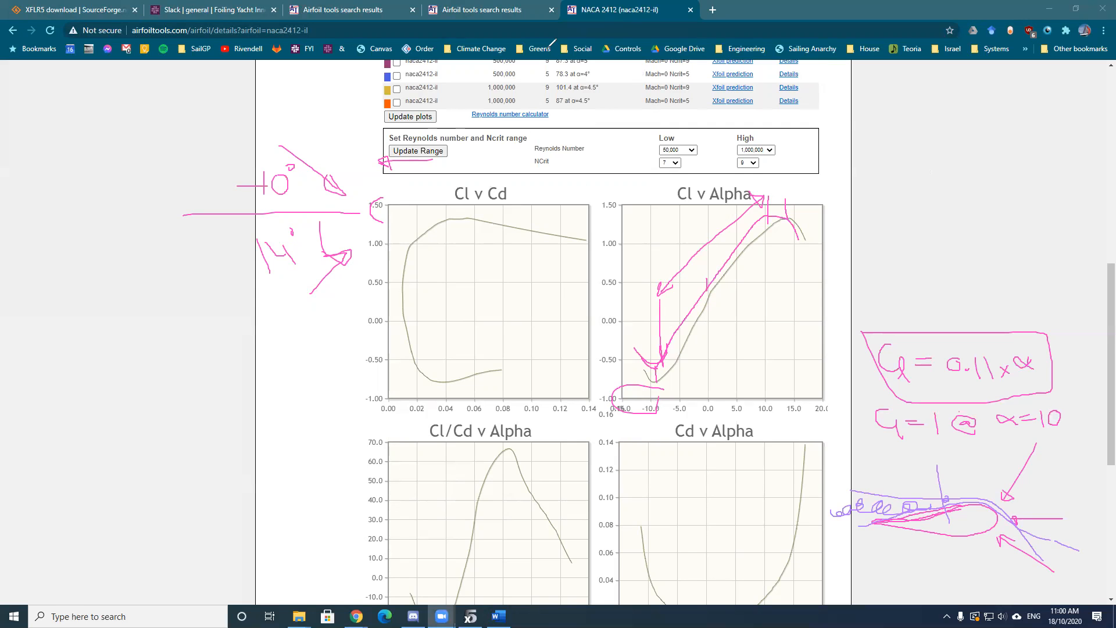
- Erase the traced lift curve with its arrows and the inflow-angle sketch with its 10° and 14° labels
{"action": "scroll", "coordinate": [597, 270], "scroll_direction": "down", "scroll_amount": 4}
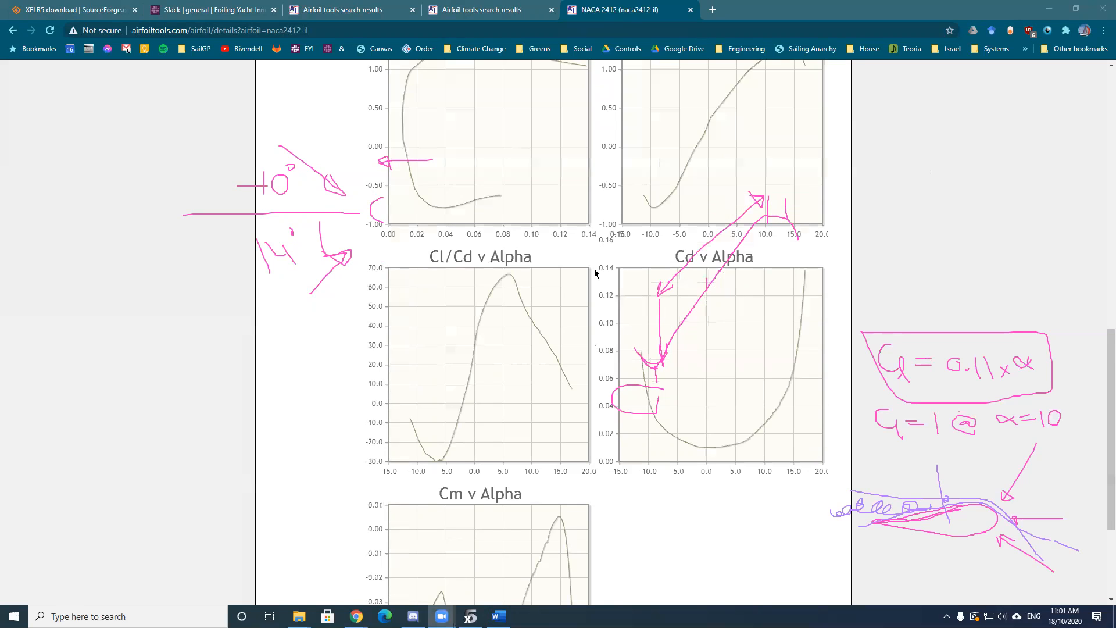
{"action": "scroll", "coordinate": [594, 273], "scroll_direction": "down", "scroll_amount": 1}
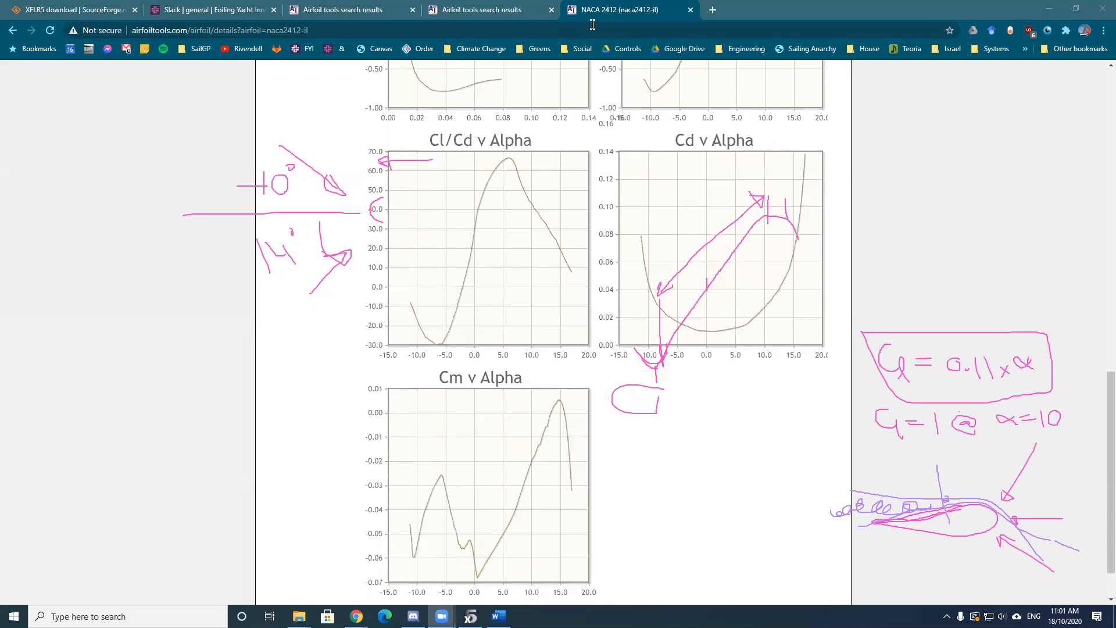
{"action": "mouse_move", "coordinate": [694, 229]}
{"action": "left_mouse_down"}
{"action": "mouse_move", "coordinate": [775, 200]}
{"action": "mouse_move", "coordinate": [647, 360]}
{"action": "mouse_move", "coordinate": [647, 378]}
{"action": "mouse_move", "coordinate": [664, 351]}
{"action": "left_mouse_up"}
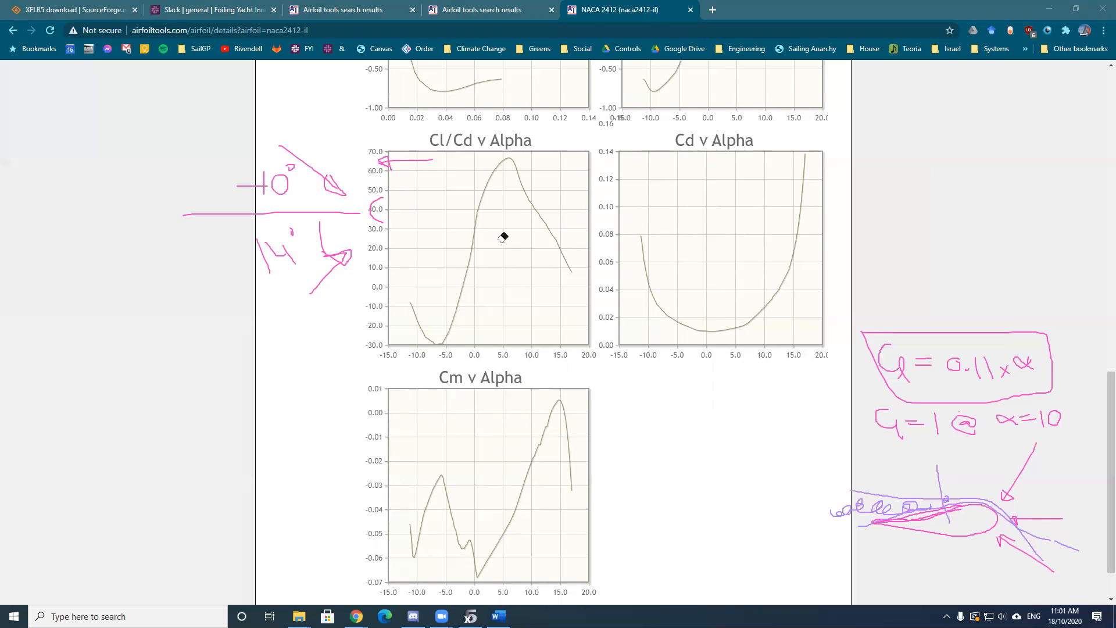
{"action": "mouse_move", "coordinate": [410, 147]}
{"action": "left_mouse_down"}
{"action": "mouse_move", "coordinate": [379, 148]}
{"action": "mouse_move", "coordinate": [309, 262]}
{"action": "mouse_move", "coordinate": [324, 259]}
{"action": "mouse_move", "coordinate": [271, 166]}
{"action": "mouse_move", "coordinate": [286, 182]}
{"action": "mouse_move", "coordinate": [287, 249]}
{"action": "mouse_move", "coordinate": [419, 167]}
{"action": "left_mouse_up"}
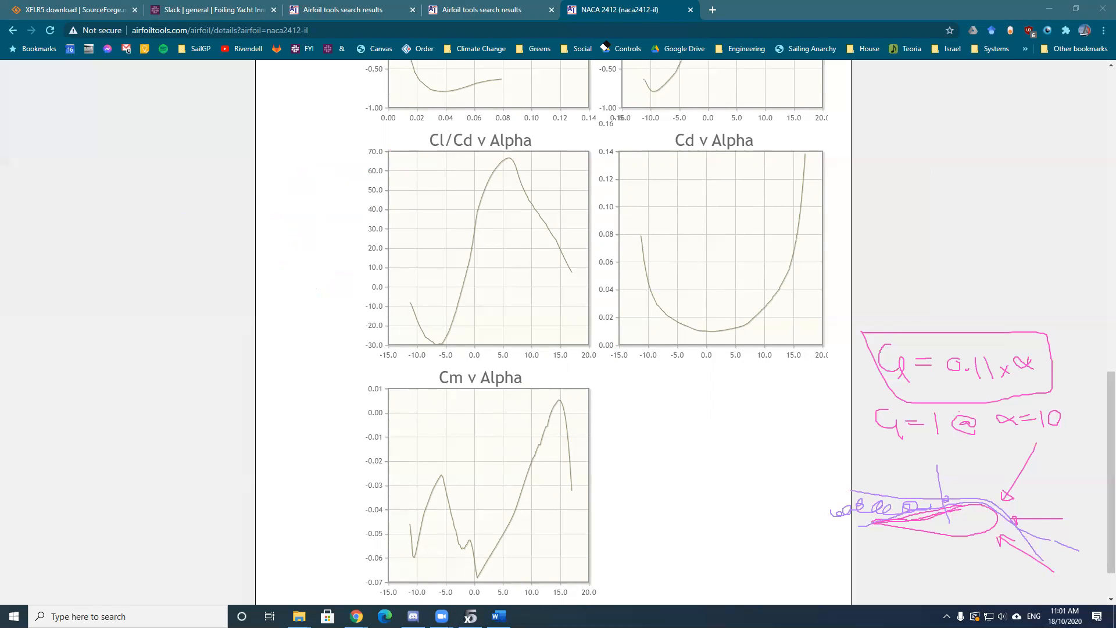
- Box Cl/Cd in the Cl/Cd v Alpha title in orange and mark the curve's peak
{"action": "mouse_move", "coordinate": [420, 125]}
{"action": "left_mouse_down"}
{"action": "mouse_move", "coordinate": [426, 159]}
{"action": "mouse_move", "coordinate": [478, 127]}
{"action": "mouse_move", "coordinate": [468, 152]}
{"action": "mouse_move", "coordinate": [425, 157]}
{"action": "left_mouse_up"}
{"action": "left_click_drag", "start_coordinate": [508, 150], "coordinate": [508, 174]}
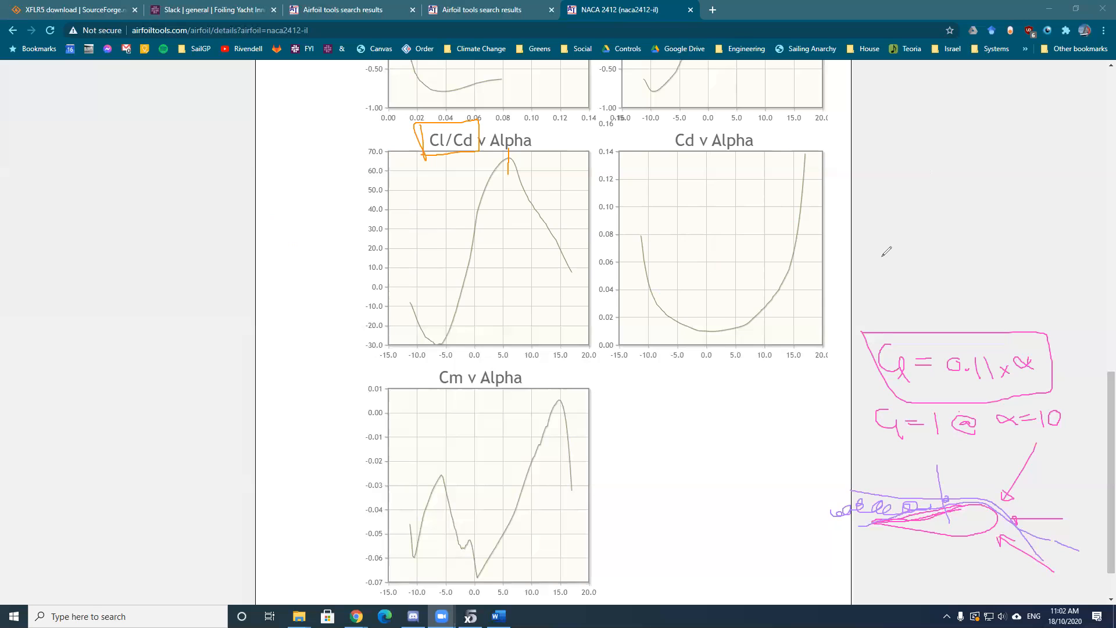
- Sketch an orange airfoil above the boxed lift formula, with a dashed chord line, an inflow direction and the angle α°
{"action": "mouse_move", "coordinate": [873, 262]}
{"action": "left_mouse_down"}
{"action": "mouse_move", "coordinate": [990, 270]}
{"action": "mouse_move", "coordinate": [1018, 239]}
{"action": "mouse_move", "coordinate": [873, 261]}
{"action": "left_mouse_up"}
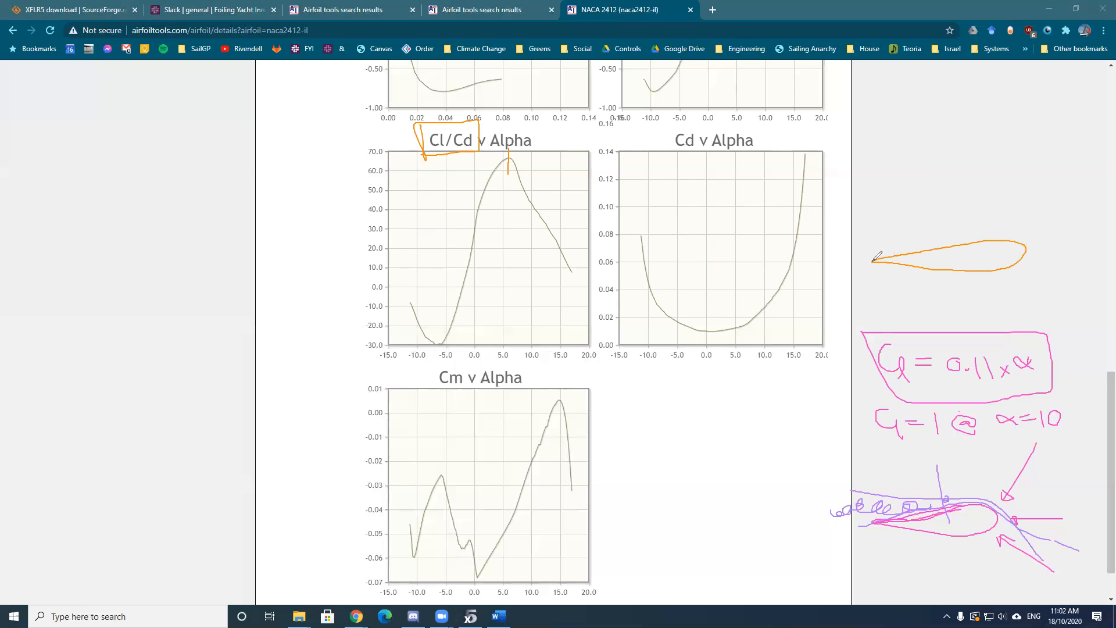
{"action": "mouse_move", "coordinate": [1026, 262]}
{"action": "left_mouse_down"}
{"action": "mouse_move", "coordinate": [1083, 286]}
{"action": "mouse_move", "coordinate": [878, 210]}
{"action": "left_mouse_up"}
{"action": "left_click_drag", "start_coordinate": [964, 238], "coordinate": [975, 200]}
{"action": "left_click_drag", "start_coordinate": [1027, 251], "coordinate": [1090, 251]}
{"action": "mouse_move", "coordinate": [1098, 250]}
{"action": "left_mouse_down"}
{"action": "mouse_move", "coordinate": [1063, 277]}
{"action": "mouse_move", "coordinate": [1098, 272]}
{"action": "left_mouse_up"}
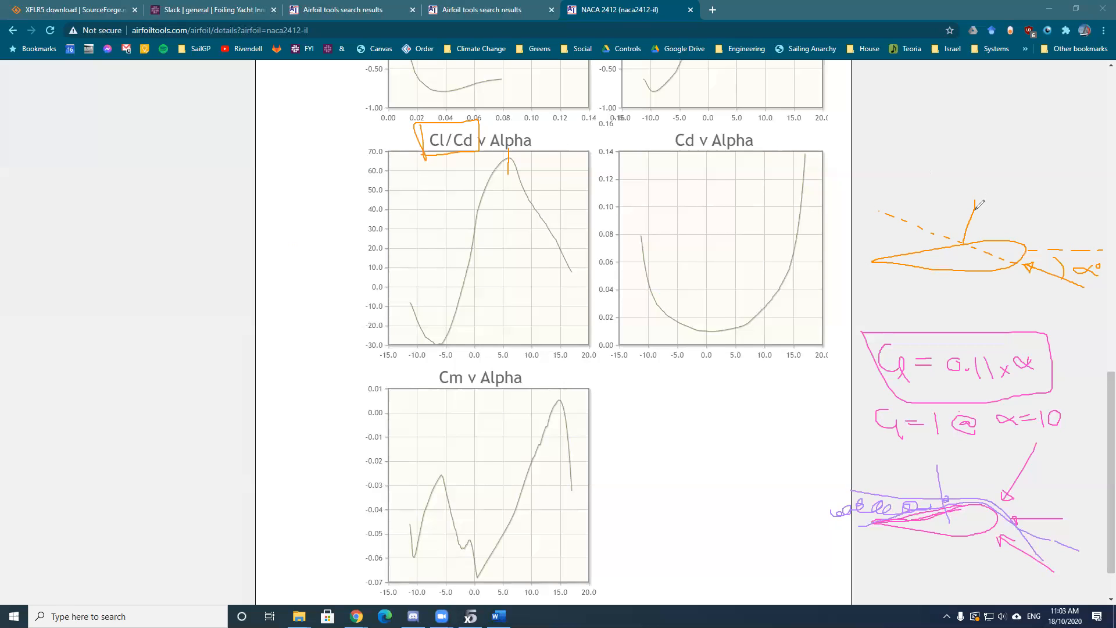
- Finish the lift arrow labelled L and add a drag arrow labelled D to the orange airfoil sketch
{"action": "mouse_move", "coordinate": [974, 207]}
{"action": "left_mouse_down"}
{"action": "mouse_move", "coordinate": [986, 171]}
{"action": "mouse_move", "coordinate": [975, 181]}
{"action": "mouse_move", "coordinate": [991, 183]}
{"action": "mouse_move", "coordinate": [983, 173]}
{"action": "left_mouse_up"}
{"action": "mouse_move", "coordinate": [962, 235]}
{"action": "left_mouse_down"}
{"action": "mouse_move", "coordinate": [921, 226]}
{"action": "mouse_move", "coordinate": [932, 222]}
{"action": "left_mouse_up"}
{"action": "mouse_move", "coordinate": [1000, 151]}
{"action": "left_mouse_down"}
{"action": "mouse_move", "coordinate": [1000, 166]}
{"action": "mouse_move", "coordinate": [1015, 166]}
{"action": "left_mouse_up"}
{"action": "left_click_drag", "start_coordinate": [911, 210], "coordinate": [907, 221]}
- Draw a green vertical total-force arrow labelled T on the airfoil and write T² = L² + D² above the sketch
{"action": "mouse_move", "coordinate": [962, 243]}
{"action": "left_mouse_down"}
{"action": "mouse_move", "coordinate": [965, 176]}
{"action": "mouse_move", "coordinate": [954, 152]}
{"action": "mouse_move", "coordinate": [948, 165]}
{"action": "left_mouse_up"}
{"action": "mouse_move", "coordinate": [882, 97]}
{"action": "left_mouse_down"}
{"action": "mouse_move", "coordinate": [912, 94]}
{"action": "mouse_move", "coordinate": [902, 113]}
{"action": "mouse_move", "coordinate": [938, 105]}
{"action": "mouse_move", "coordinate": [920, 90]}
{"action": "mouse_move", "coordinate": [966, 107]}
{"action": "mouse_move", "coordinate": [982, 91]}
{"action": "mouse_move", "coordinate": [997, 97]}
{"action": "mouse_move", "coordinate": [990, 105]}
{"action": "mouse_move", "coordinate": [1024, 96]}
{"action": "mouse_move", "coordinate": [1009, 108]}
{"action": "mouse_move", "coordinate": [1034, 91]}
{"action": "left_mouse_up"}
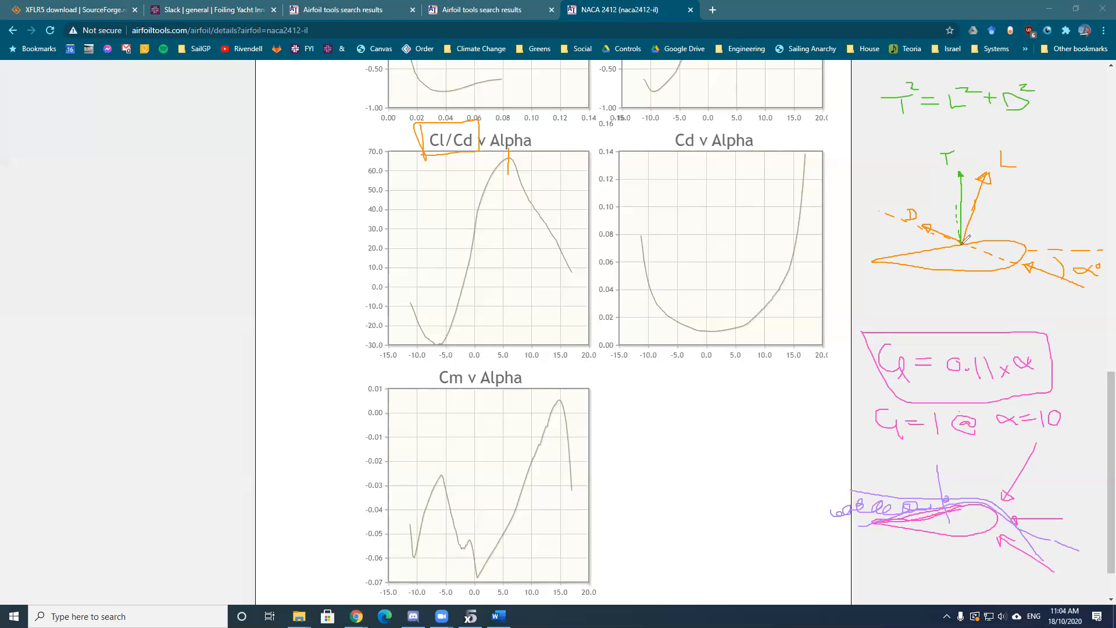
- Add a second, slightly tilted green force arrow and a horizontal drag arrow labelled D2 to the airfoil sketch
{"action": "left_click_drag", "start_coordinate": [959, 229], "coordinate": [950, 182]}
{"action": "left_click_drag", "start_coordinate": [946, 174], "coordinate": [934, 177]}
{"action": "mouse_move", "coordinate": [956, 244]}
{"action": "left_mouse_down"}
{"action": "mouse_move", "coordinate": [928, 249]}
{"action": "mouse_move", "coordinate": [939, 245]}
{"action": "left_mouse_up"}
{"action": "left_click_drag", "start_coordinate": [932, 245], "coordinate": [896, 238]}
{"action": "left_click_drag", "start_coordinate": [941, 245], "coordinate": [941, 253]}
{"action": "left_click_drag", "start_coordinate": [938, 260], "coordinate": [954, 266]}
- Write in green beside the plots that Cl goes up, CD goes down and Cl/CD goes up, using arrows
{"action": "mouse_move", "coordinate": [147, 149]}
{"action": "left_mouse_down"}
{"action": "mouse_move", "coordinate": [145, 139]}
{"action": "mouse_move", "coordinate": [139, 158]}
{"action": "mouse_move", "coordinate": [150, 153]}
{"action": "left_mouse_up"}
{"action": "mouse_move", "coordinate": [82, 169]}
{"action": "left_mouse_down"}
{"action": "mouse_move", "coordinate": [121, 167]}
{"action": "mouse_move", "coordinate": [35, 180]}
{"action": "mouse_move", "coordinate": [53, 195]}
{"action": "mouse_move", "coordinate": [63, 254]}
{"action": "left_mouse_up"}
{"action": "mouse_move", "coordinate": [61, 243]}
{"action": "left_mouse_down"}
{"action": "mouse_move", "coordinate": [62, 253]}
{"action": "mouse_move", "coordinate": [108, 231]}
{"action": "left_mouse_up"}
{"action": "mouse_move", "coordinate": [91, 238]}
{"action": "left_mouse_down"}
{"action": "mouse_move", "coordinate": [149, 255]}
{"action": "mouse_move", "coordinate": [155, 247]}
{"action": "mouse_move", "coordinate": [132, 246]}
{"action": "left_mouse_up"}
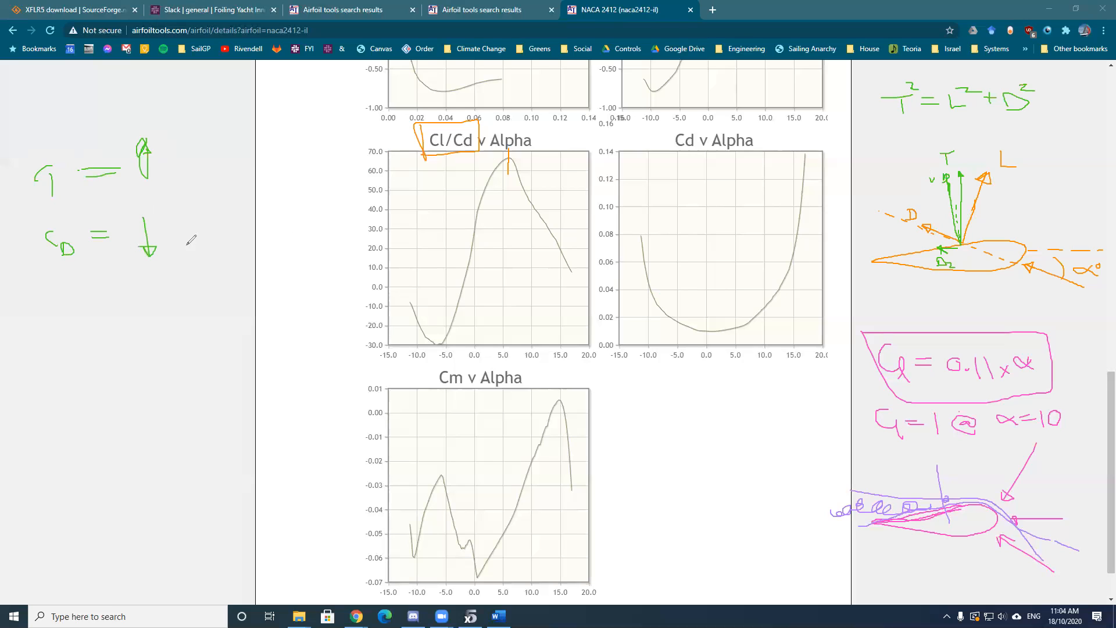
{"action": "mouse_move", "coordinate": [66, 308]}
{"action": "left_mouse_down"}
{"action": "mouse_move", "coordinate": [81, 348]}
{"action": "mouse_move", "coordinate": [99, 336]}
{"action": "mouse_move", "coordinate": [118, 349]}
{"action": "mouse_move", "coordinate": [172, 324]}
{"action": "mouse_move", "coordinate": [216, 329]}
{"action": "mouse_move", "coordinate": [224, 299]}
{"action": "mouse_move", "coordinate": [200, 308]}
{"action": "left_mouse_up"}
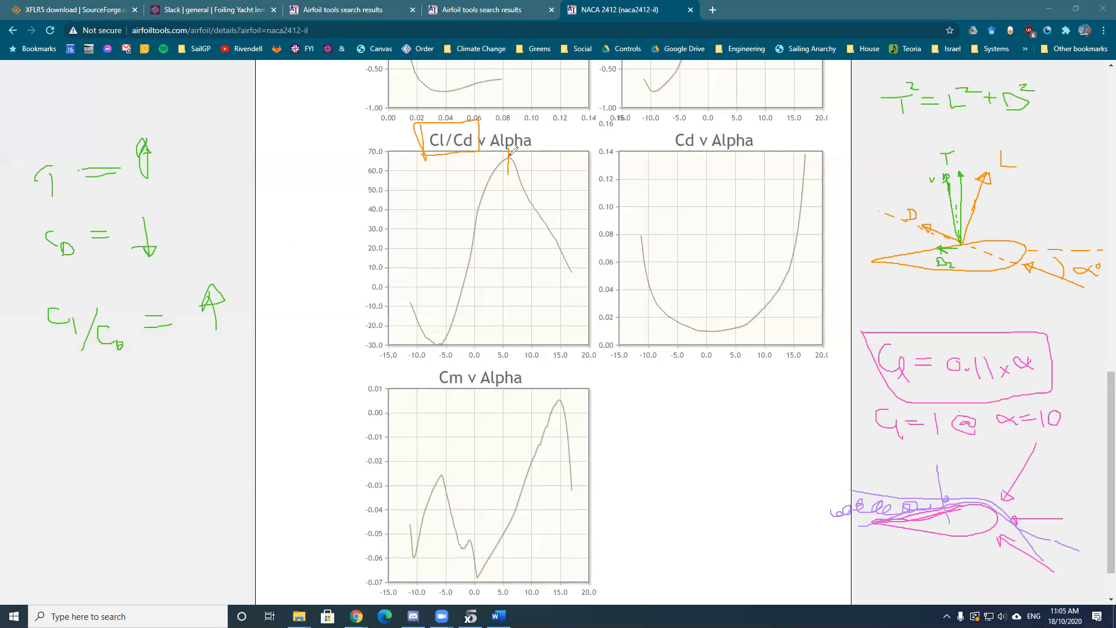
- Highlight the peak of the Cl/Cd v Alpha curve and mark the lower part of the plot towards the angle axis
{"action": "left_click_drag", "start_coordinate": [508, 157], "coordinate": [508, 169]}
{"action": "left_click_drag", "start_coordinate": [511, 168], "coordinate": [510, 152]}
{"action": "mouse_move", "coordinate": [456, 288]}
{"action": "left_mouse_down"}
{"action": "mouse_move", "coordinate": [470, 289]}
{"action": "mouse_move", "coordinate": [454, 361]}
{"action": "mouse_move", "coordinate": [512, 367]}
{"action": "mouse_move", "coordinate": [511, 351]}
{"action": "left_mouse_up"}
{"action": "left_click_drag", "start_coordinate": [472, 336], "coordinate": [473, 348]}
- Erase the remaining annotations from the plots and the page margins, including the formulas and airfoil sketches
{"action": "left_click", "coordinate": [582, 80]}
{"action": "mouse_move", "coordinate": [480, 316]}
{"action": "left_mouse_down"}
{"action": "mouse_move", "coordinate": [449, 318]}
{"action": "mouse_move", "coordinate": [492, 365]}
{"action": "mouse_move", "coordinate": [481, 150]}
{"action": "mouse_move", "coordinate": [495, 145]}
{"action": "mouse_move", "coordinate": [421, 161]}
{"action": "mouse_move", "coordinate": [194, 321]}
{"action": "mouse_move", "coordinate": [94, 320]}
{"action": "left_mouse_up"}
{"action": "mouse_move", "coordinate": [162, 299]}
{"action": "left_mouse_down"}
{"action": "mouse_move", "coordinate": [123, 222]}
{"action": "mouse_move", "coordinate": [73, 250]}
{"action": "mouse_move", "coordinate": [37, 185]}
{"action": "mouse_move", "coordinate": [168, 140]}
{"action": "mouse_move", "coordinate": [119, 177]}
{"action": "mouse_move", "coordinate": [864, 184]}
{"action": "mouse_move", "coordinate": [874, 128]}
{"action": "mouse_move", "coordinate": [932, 95]}
{"action": "mouse_move", "coordinate": [1068, 108]}
{"action": "mouse_move", "coordinate": [1041, 84]}
{"action": "mouse_move", "coordinate": [975, 81]}
{"action": "mouse_move", "coordinate": [1033, 168]}
{"action": "mouse_move", "coordinate": [1001, 161]}
{"action": "mouse_move", "coordinate": [914, 200]}
{"action": "mouse_move", "coordinate": [938, 232]}
{"action": "mouse_move", "coordinate": [932, 252]}
{"action": "mouse_move", "coordinate": [1092, 261]}
{"action": "mouse_move", "coordinate": [995, 383]}
{"action": "mouse_move", "coordinate": [877, 356]}
{"action": "mouse_move", "coordinate": [919, 364]}
{"action": "mouse_move", "coordinate": [939, 403]}
{"action": "mouse_move", "coordinate": [1052, 415]}
{"action": "mouse_move", "coordinate": [1036, 541]}
{"action": "mouse_move", "coordinate": [1010, 548]}
{"action": "mouse_move", "coordinate": [949, 496]}
{"action": "mouse_move", "coordinate": [722, 386]}
{"action": "left_mouse_up"}
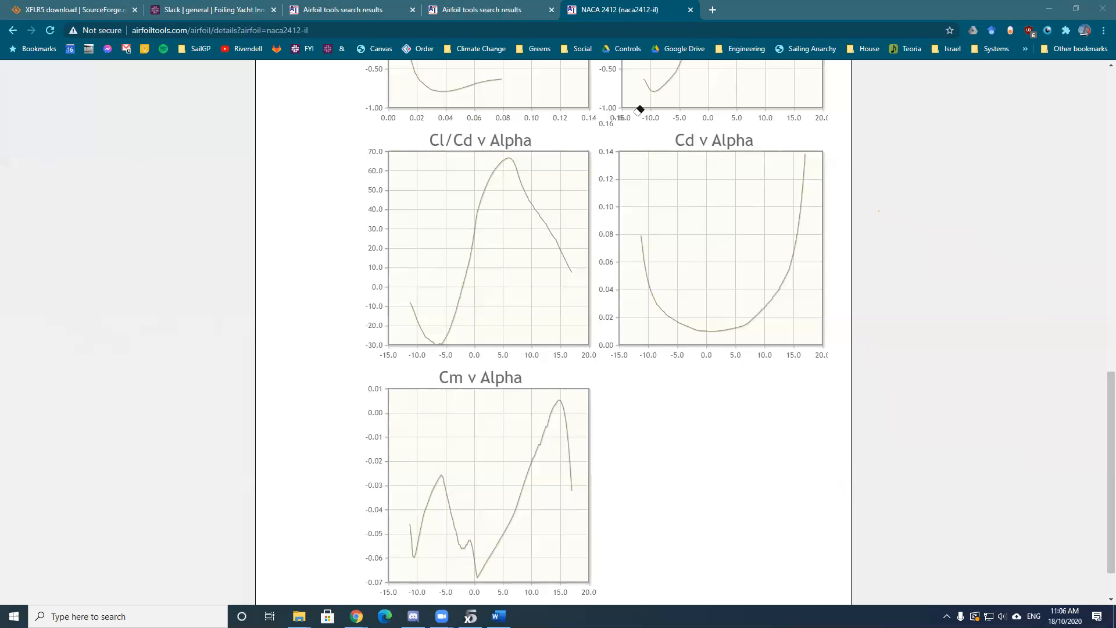
- Return to the start of the NACA 2412 page, switch to XFLR5 and create a new project
{"action": "scroll", "coordinate": [610, 349], "scroll_direction": "up", "scroll_amount": 13}
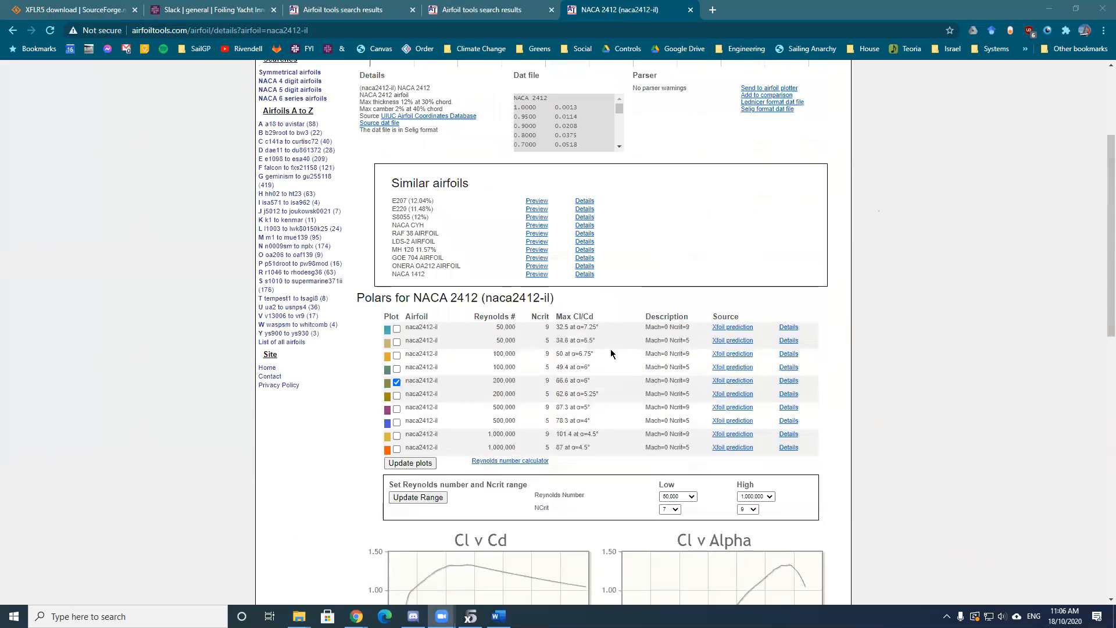
{"action": "scroll", "coordinate": [610, 352], "scroll_direction": "up", "scroll_amount": 1}
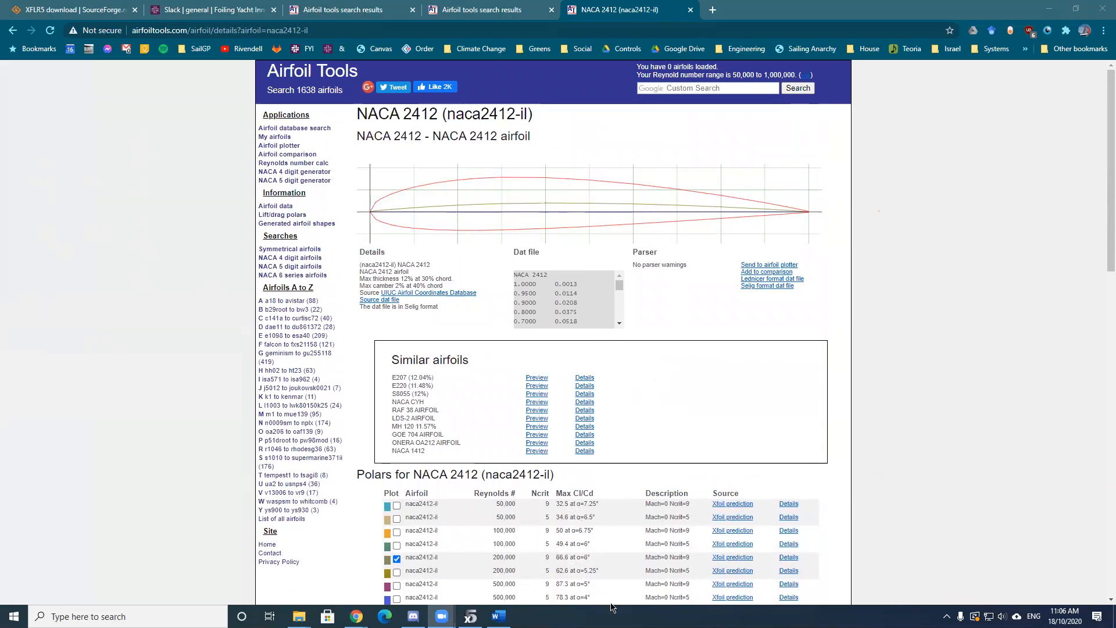
{"action": "left_click", "coordinate": [470, 616]}
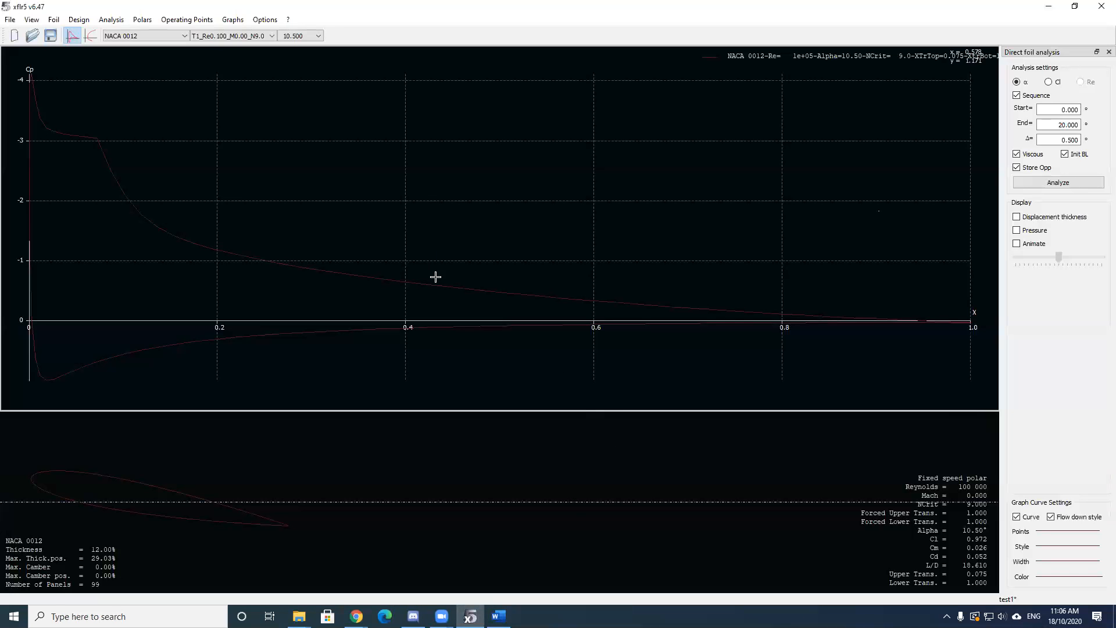
{"action": "left_click", "coordinate": [10, 19]}
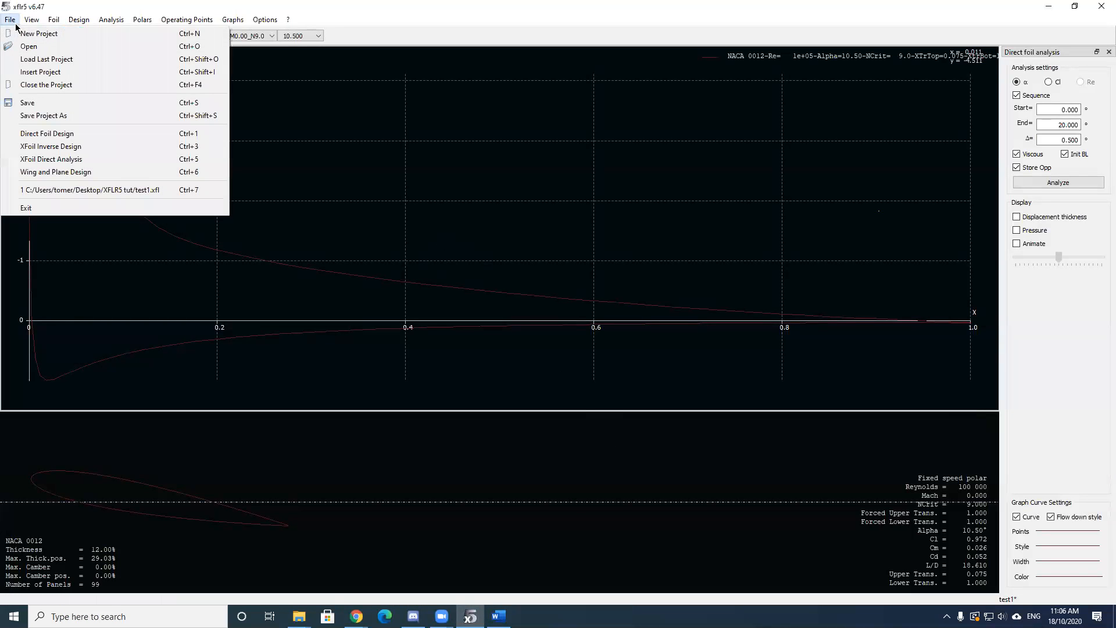
{"action": "left_click", "coordinate": [24, 36]}
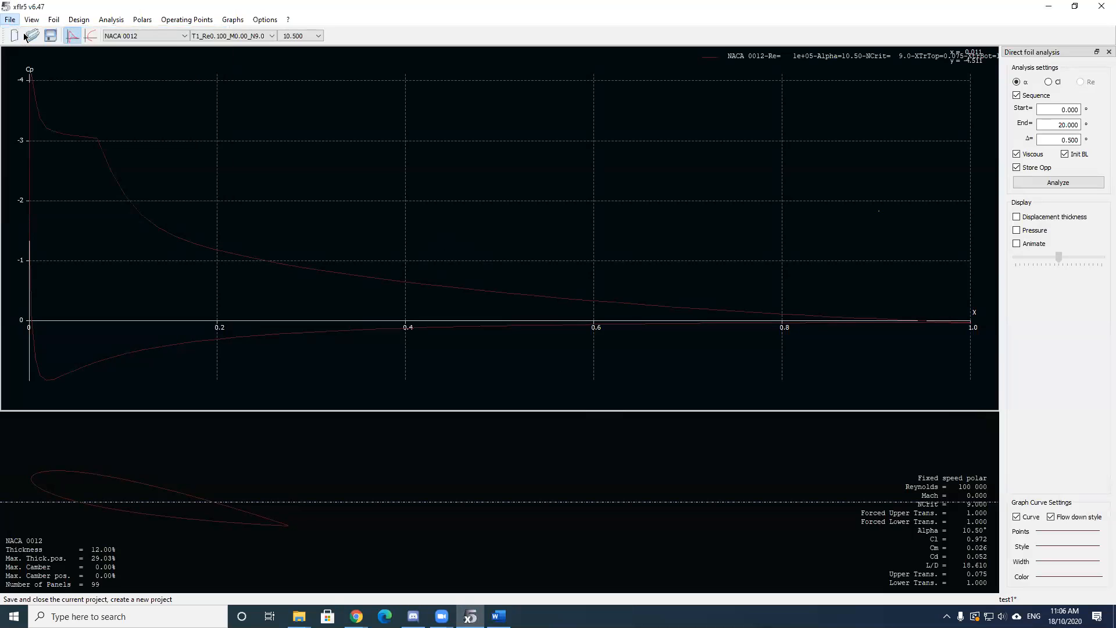
{"action": "left_click", "coordinate": [557, 322]}
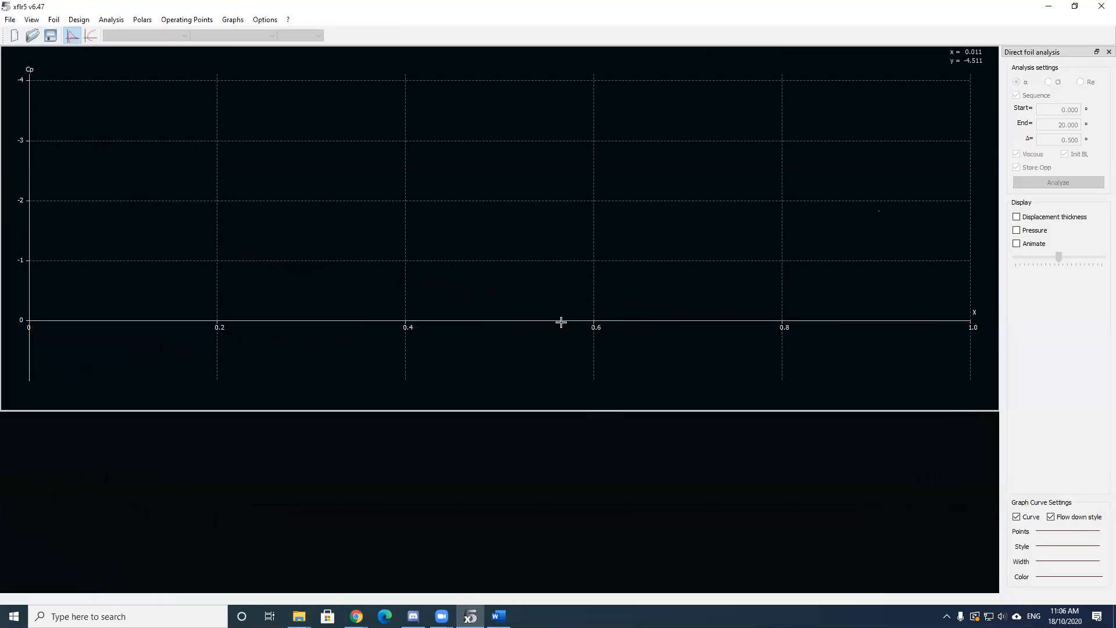
- Open the Direct Foil Design module
{"action": "left_click", "coordinate": [10, 19]}
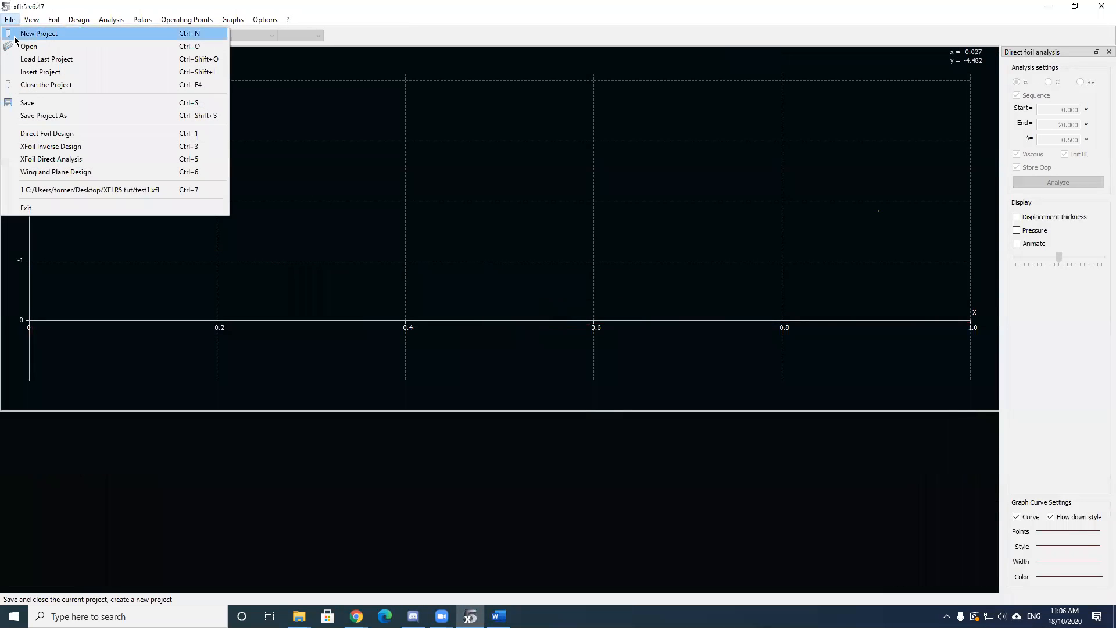
{"action": "left_click", "coordinate": [460, 37]}
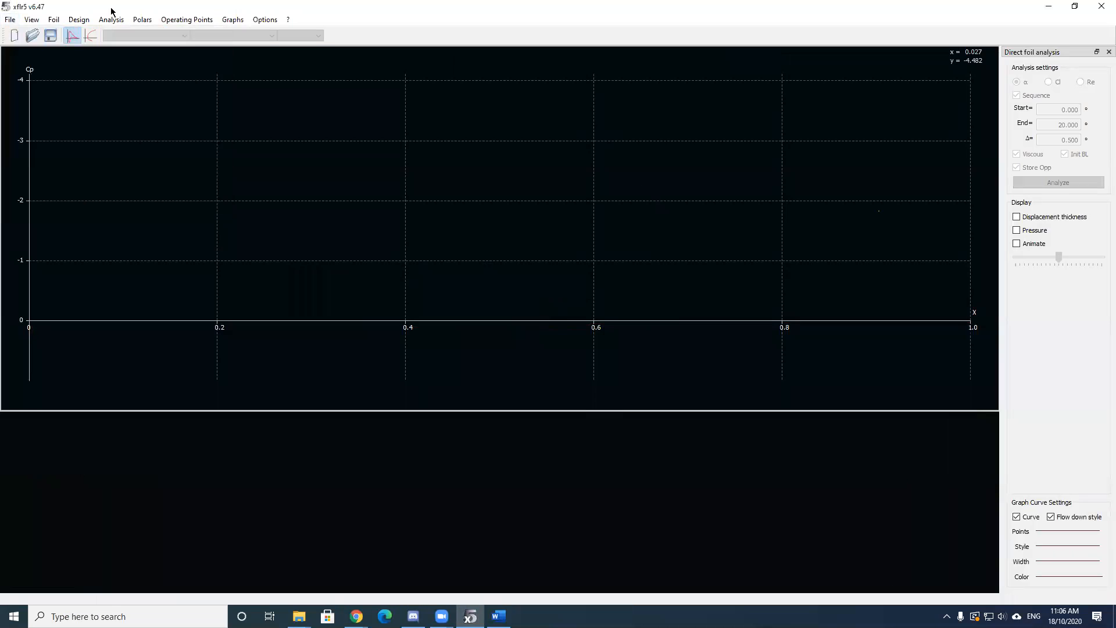
{"action": "left_click", "coordinate": [9, 19]}
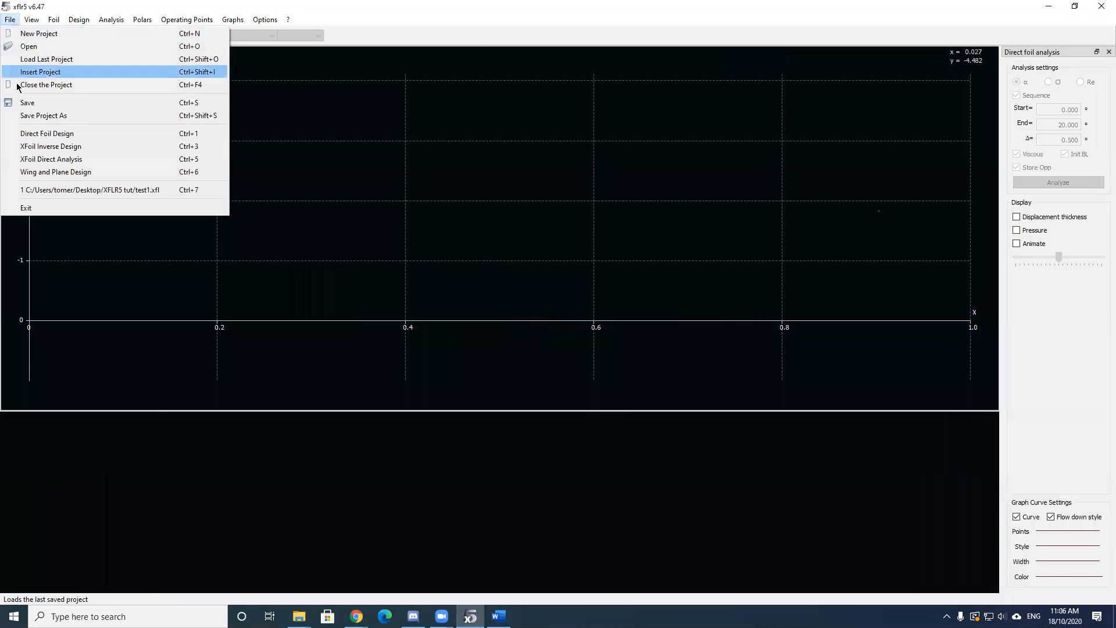
{"action": "left_click", "coordinate": [99, 135]}
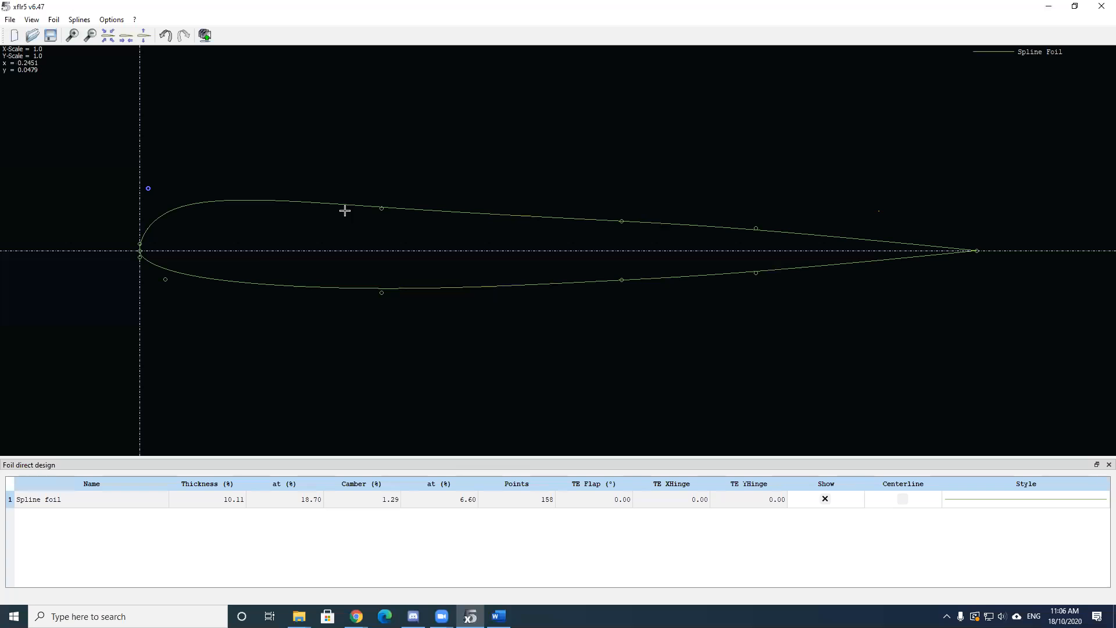
- Reshape the spline foil by moving its upper and lower control points, to about 11.5% thickness and 2.2% camber
{"action": "mouse_move", "coordinate": [147, 191]}
{"action": "left_mouse_down"}
{"action": "mouse_move", "coordinate": [217, 212]}
{"action": "mouse_move", "coordinate": [184, 187]}
{"action": "mouse_move", "coordinate": [149, 209]}
{"action": "left_mouse_up"}
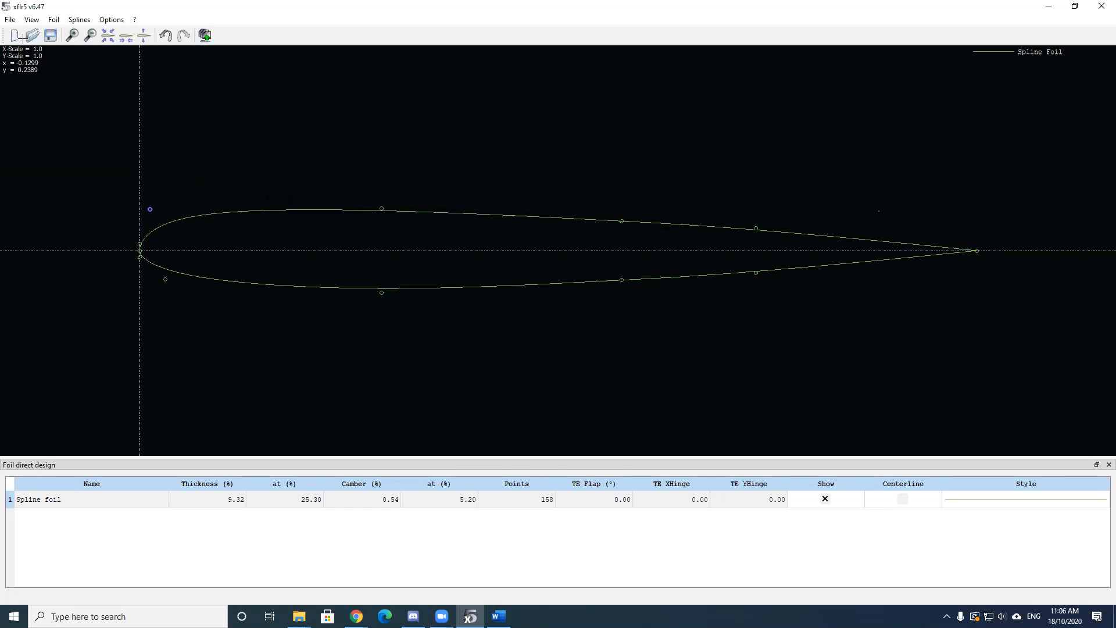
{"action": "left_click_drag", "start_coordinate": [383, 292], "coordinate": [447, 283]}
{"action": "mouse_move", "coordinate": [622, 280]}
{"action": "left_mouse_down"}
{"action": "mouse_move", "coordinate": [715, 312]}
{"action": "mouse_move", "coordinate": [628, 274]}
{"action": "left_mouse_up"}
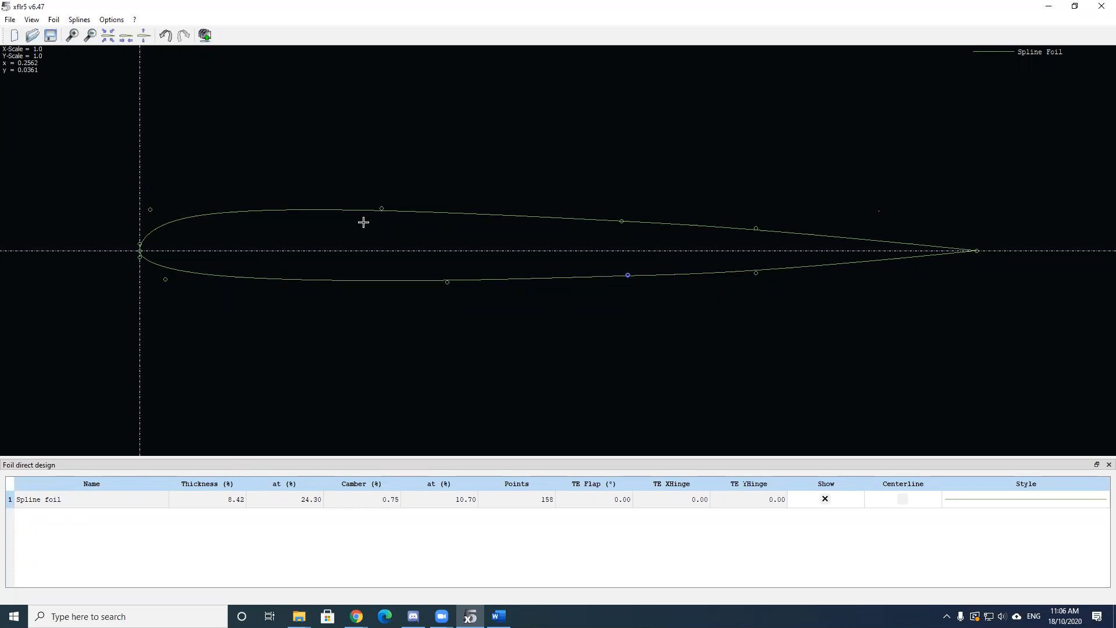
{"action": "left_click_drag", "start_coordinate": [385, 208], "coordinate": [640, 204]}
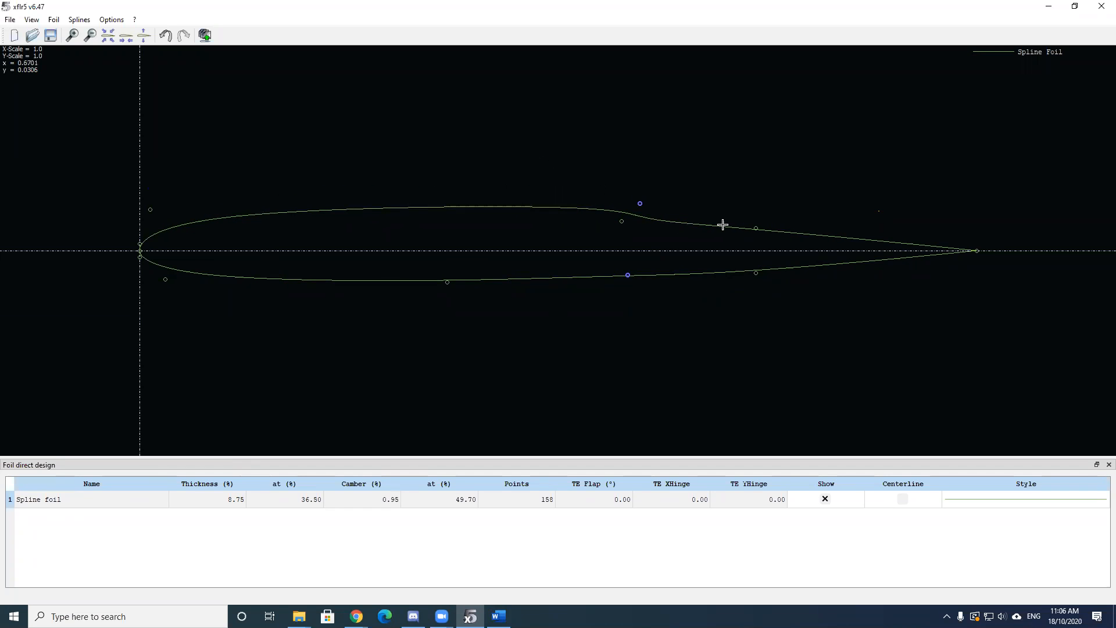
{"action": "left_click_drag", "start_coordinate": [758, 228], "coordinate": [811, 212]}
{"action": "left_click_drag", "start_coordinate": [641, 204], "coordinate": [471, 169]}
- Generate a NACA 0012 foil with 100 panels, keeping that name, and shift the spline foil's highest control point slightly forward
{"action": "left_click", "coordinate": [10, 19]}
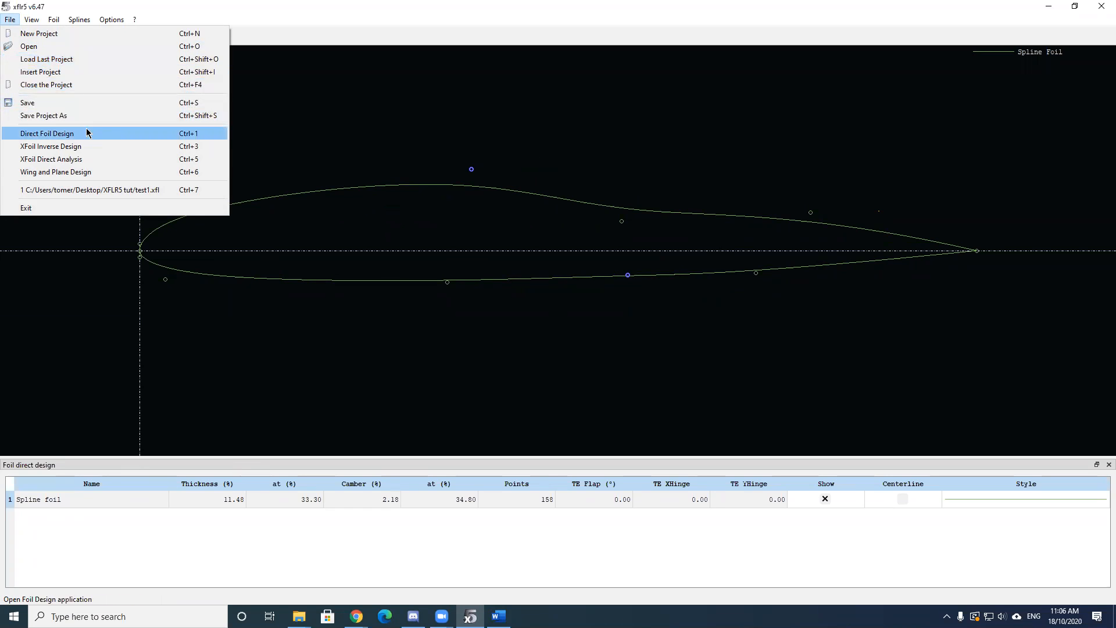
{"action": "mouse_move", "coordinate": [50, 20]}
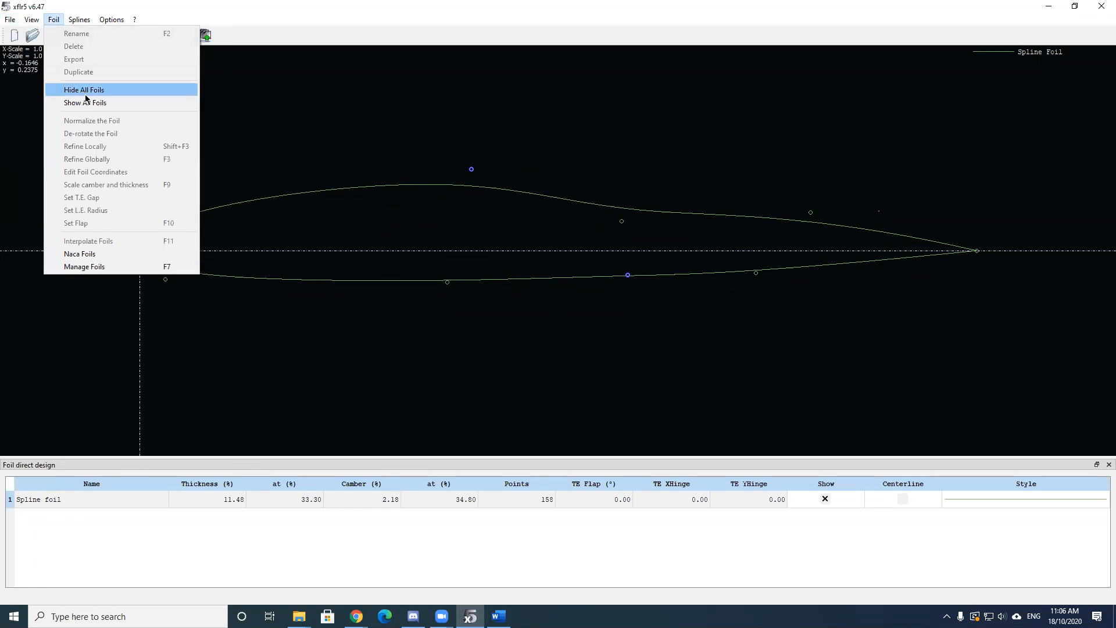
{"action": "left_click", "coordinate": [131, 254]}
{"action": "left_click", "coordinate": [618, 282]}
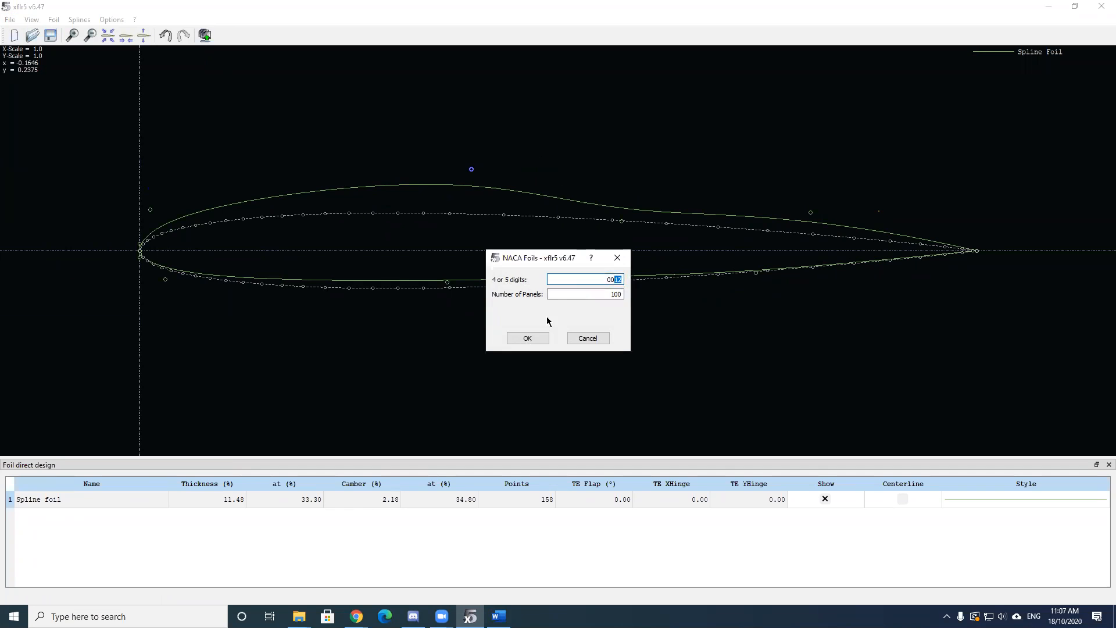
{"action": "left_click", "coordinate": [525, 337]}
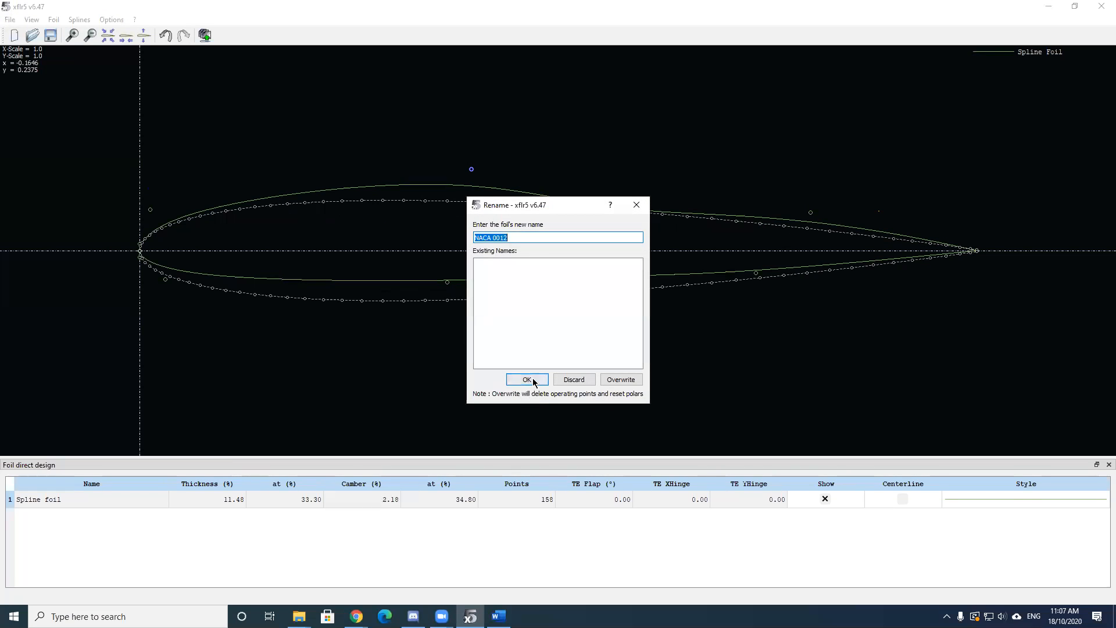
{"action": "left_click", "coordinate": [530, 385]}
{"action": "left_click_drag", "start_coordinate": [472, 169], "coordinate": [441, 168]}
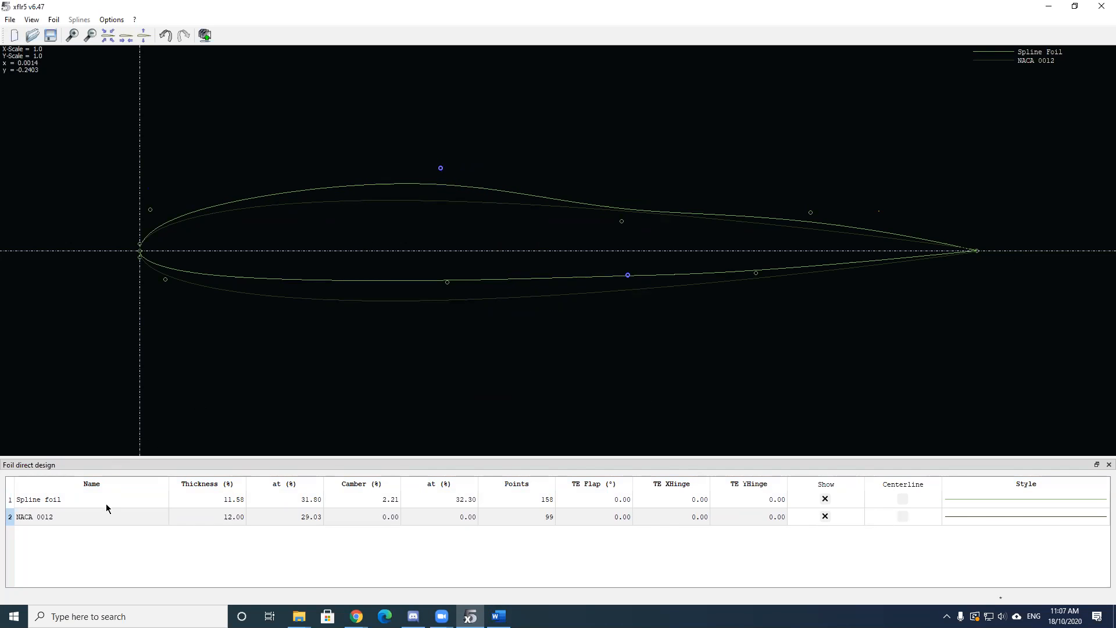
- Review the commands available for the spline foil and the stored foils in the Foil Management list
{"action": "left_click", "coordinate": [104, 500]}
{"action": "right_click", "coordinate": [90, 495]}
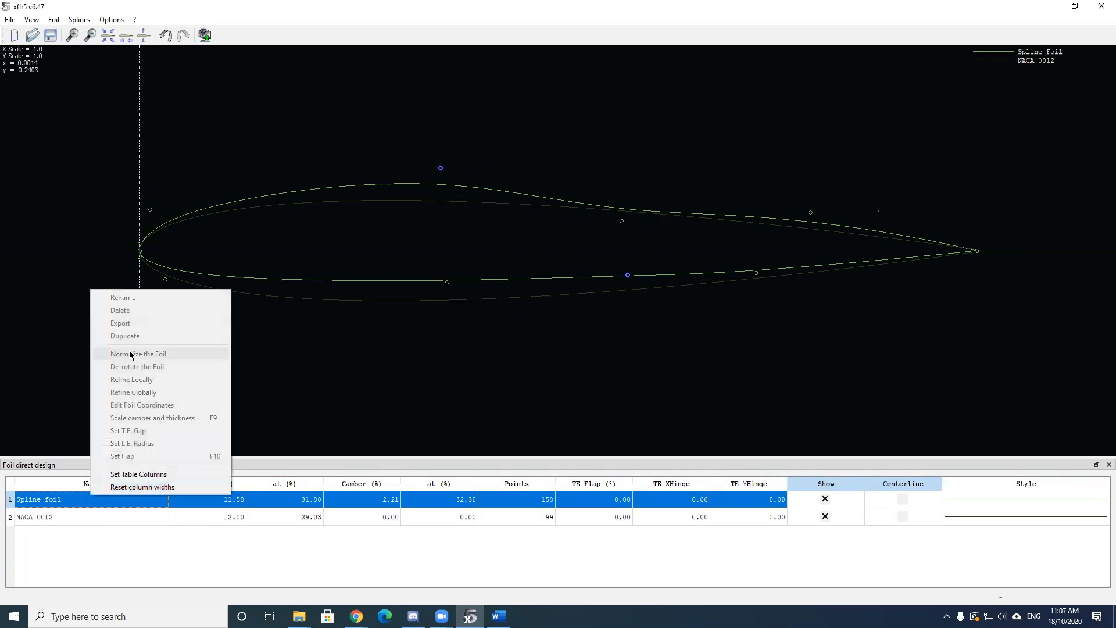
{"action": "left_click", "coordinate": [34, 501]}
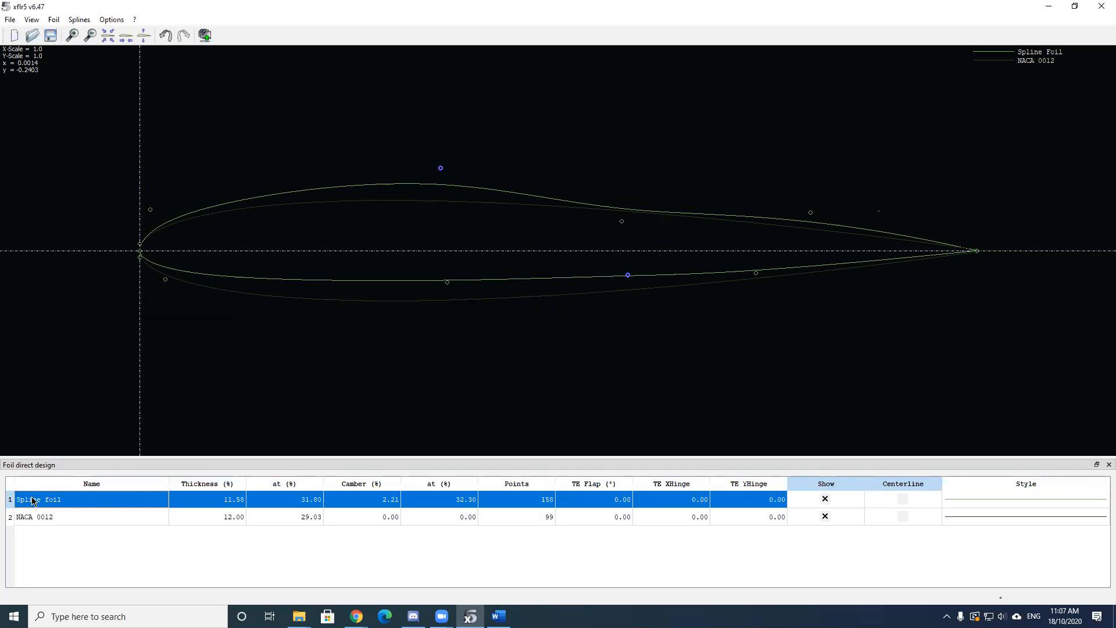
{"action": "left_click", "coordinate": [61, 21]}
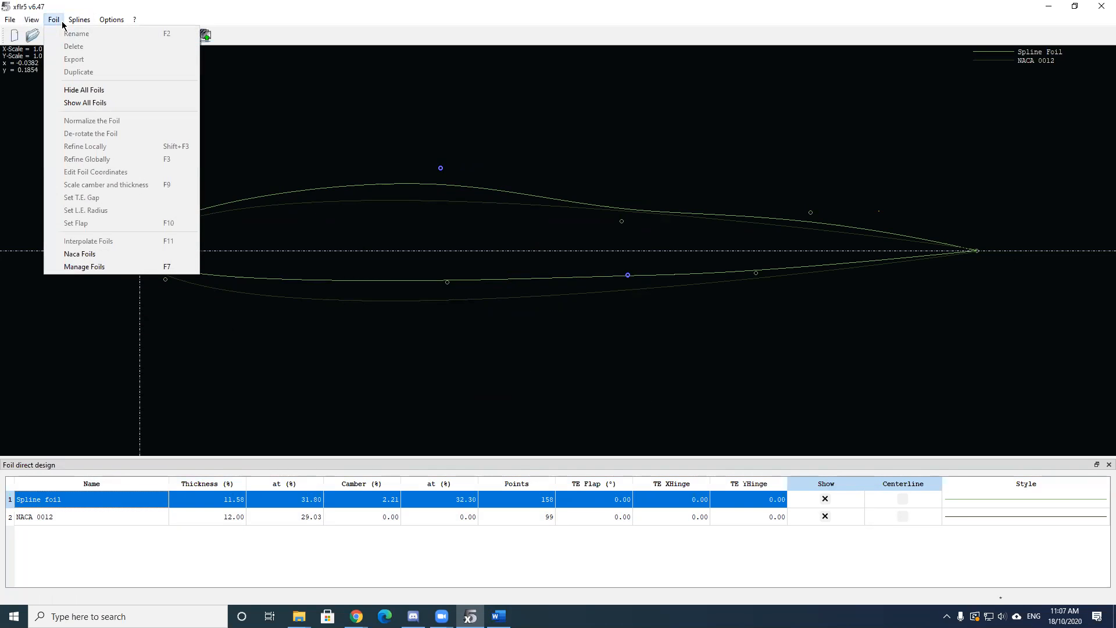
{"action": "left_click", "coordinate": [153, 266]}
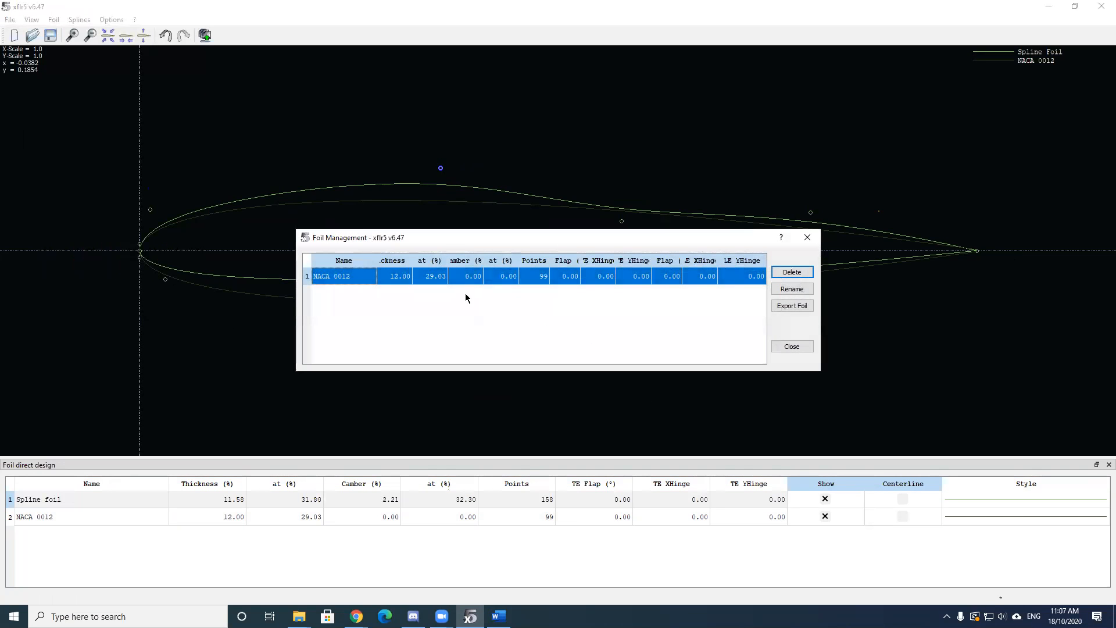
{"action": "left_click", "coordinate": [800, 346]}
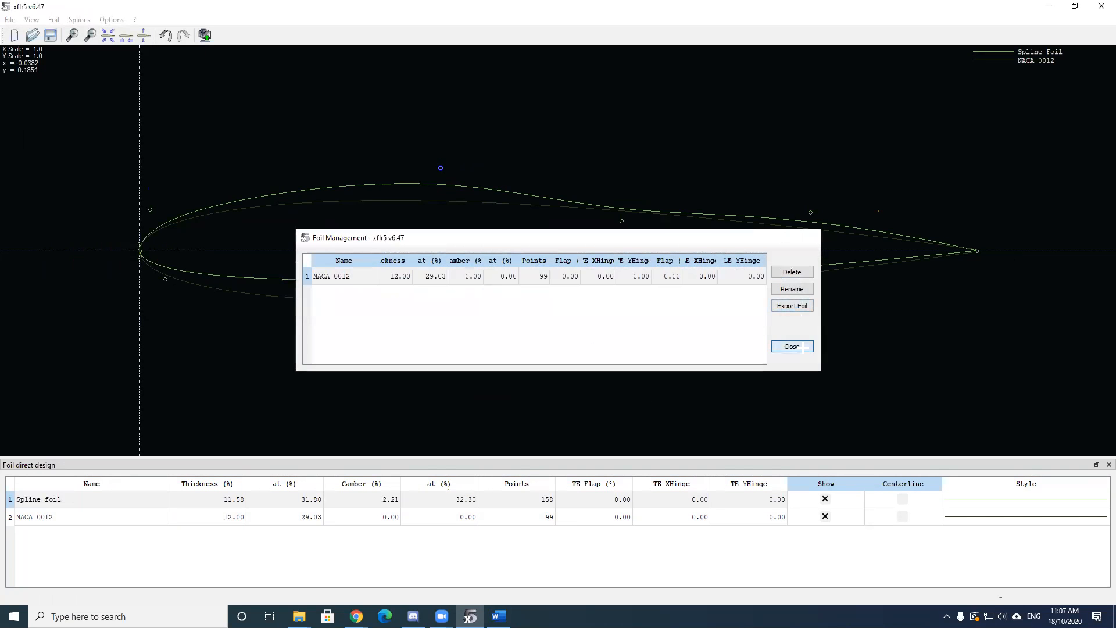
- Hide the spline foil and recolour the NACA 0012 curve bright yellow (#f9f219)
{"action": "left_click", "coordinate": [93, 516]}
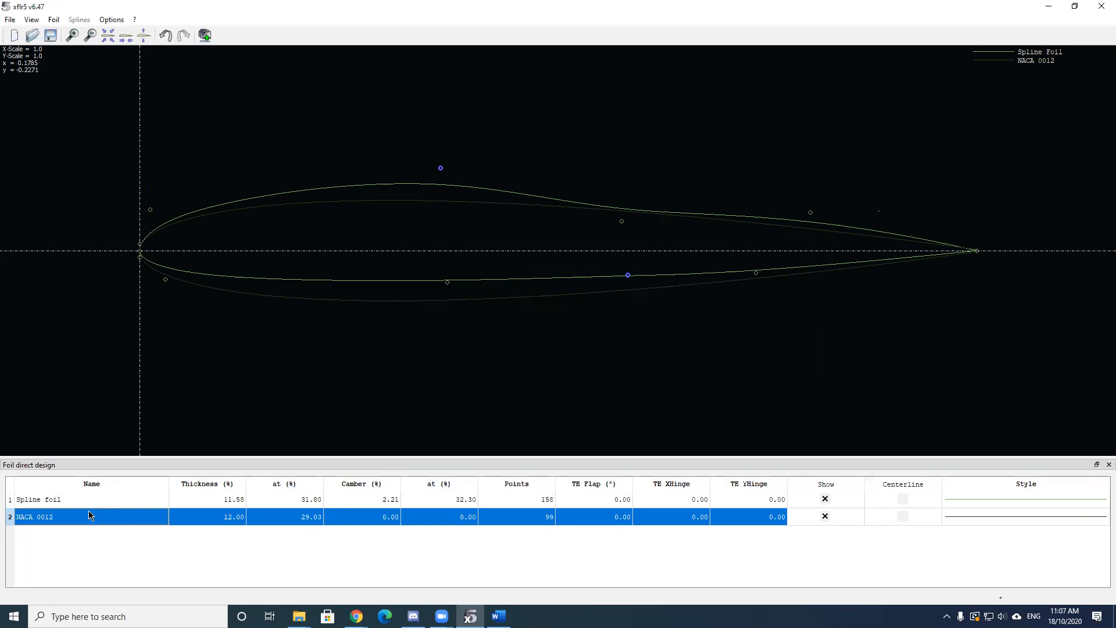
{"action": "left_click", "coordinate": [826, 500]}
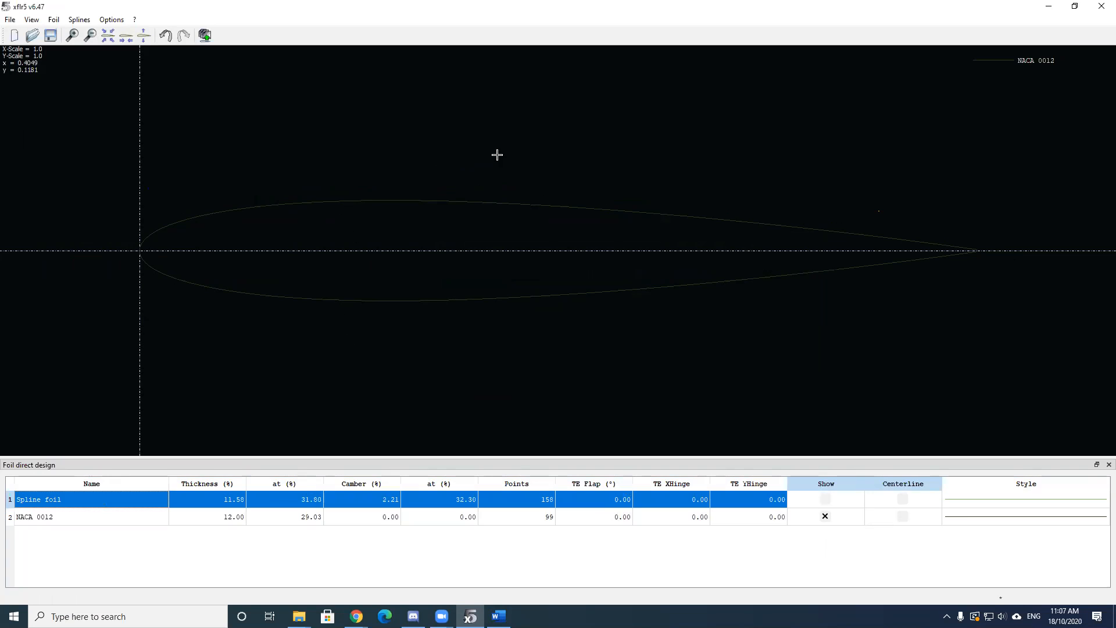
{"action": "left_click", "coordinate": [985, 516]}
{"action": "left_click", "coordinate": [545, 323]}
{"action": "left_click_drag", "start_coordinate": [575, 310], "coordinate": [656, 216]}
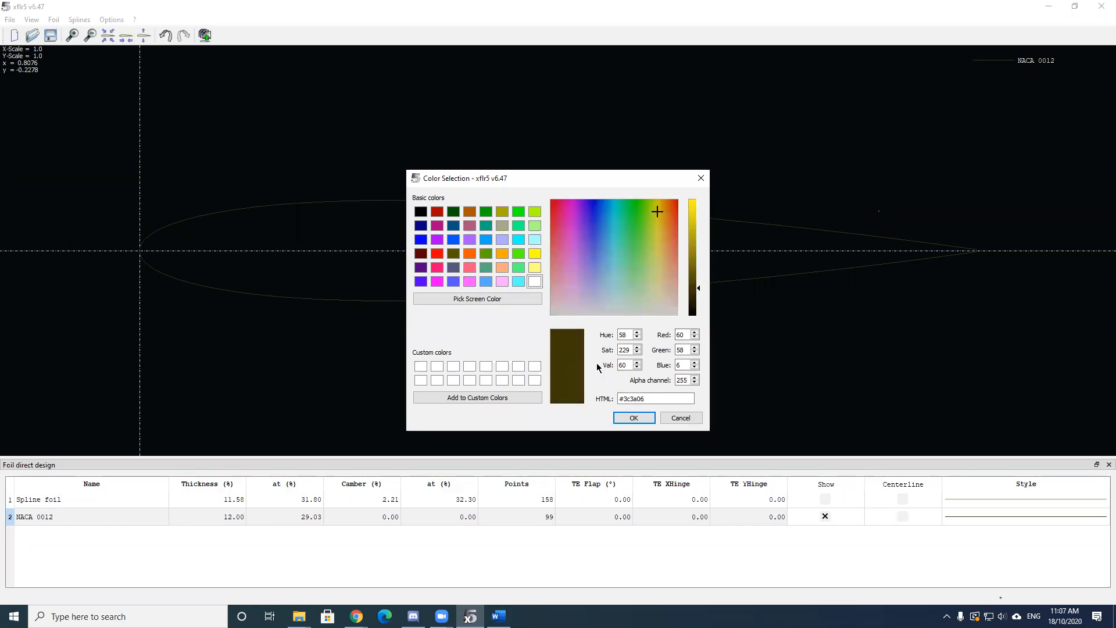
{"action": "left_click_drag", "start_coordinate": [697, 287], "coordinate": [699, 207]}
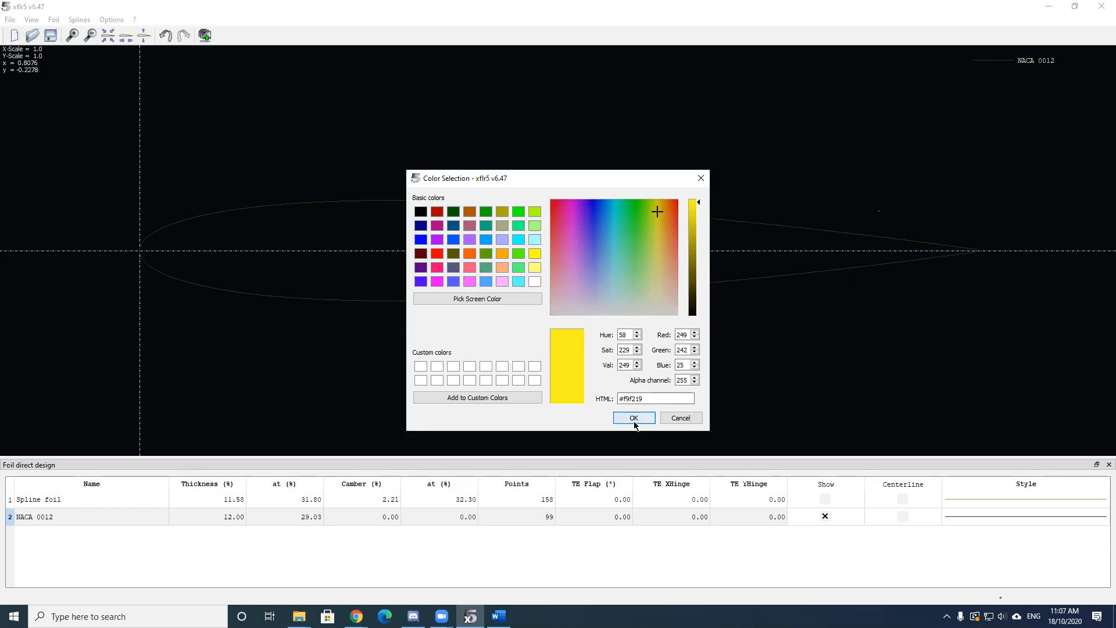
{"action": "left_click", "coordinate": [634, 419]}
{"action": "left_click", "coordinate": [534, 341]}
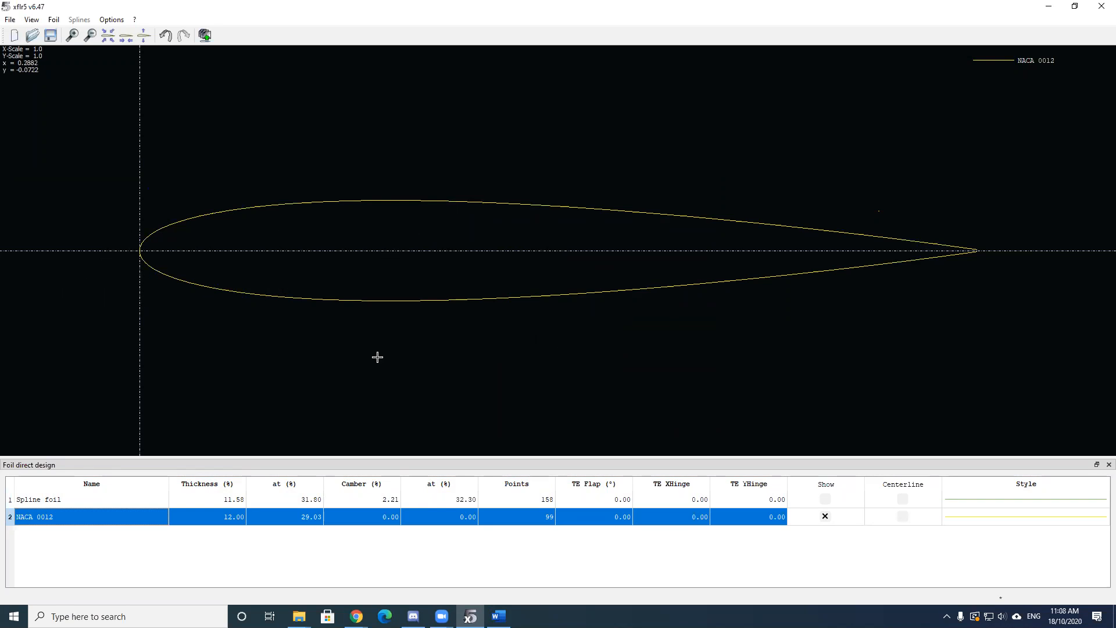
{"action": "left_click", "coordinate": [4, 22]}
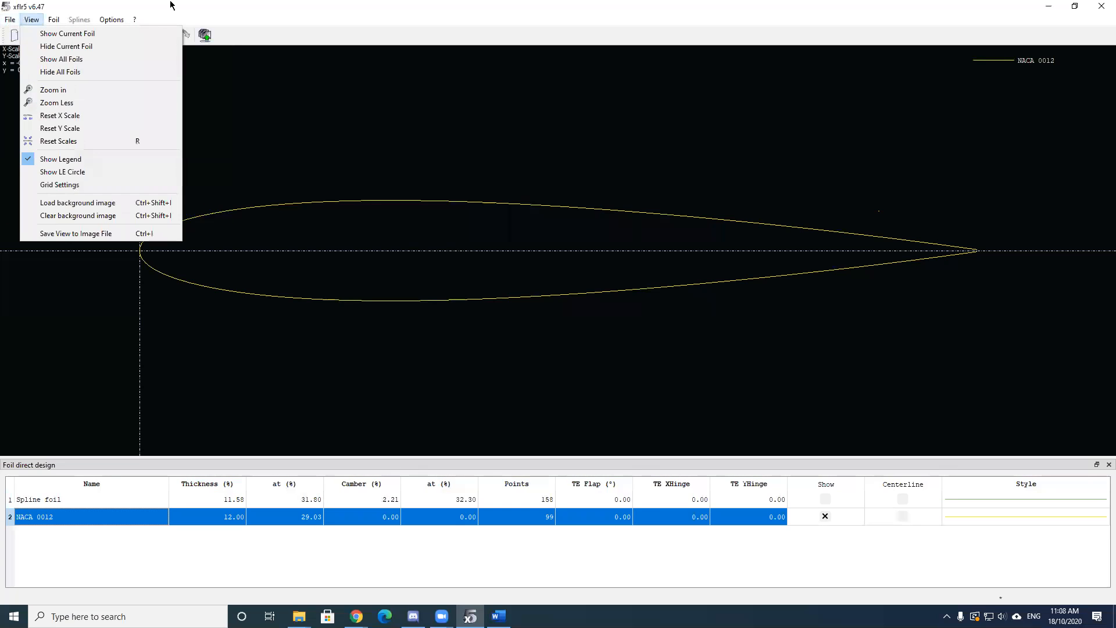
{"action": "left_click", "coordinate": [172, 4]}
{"action": "left_click", "coordinate": [9, 20]}
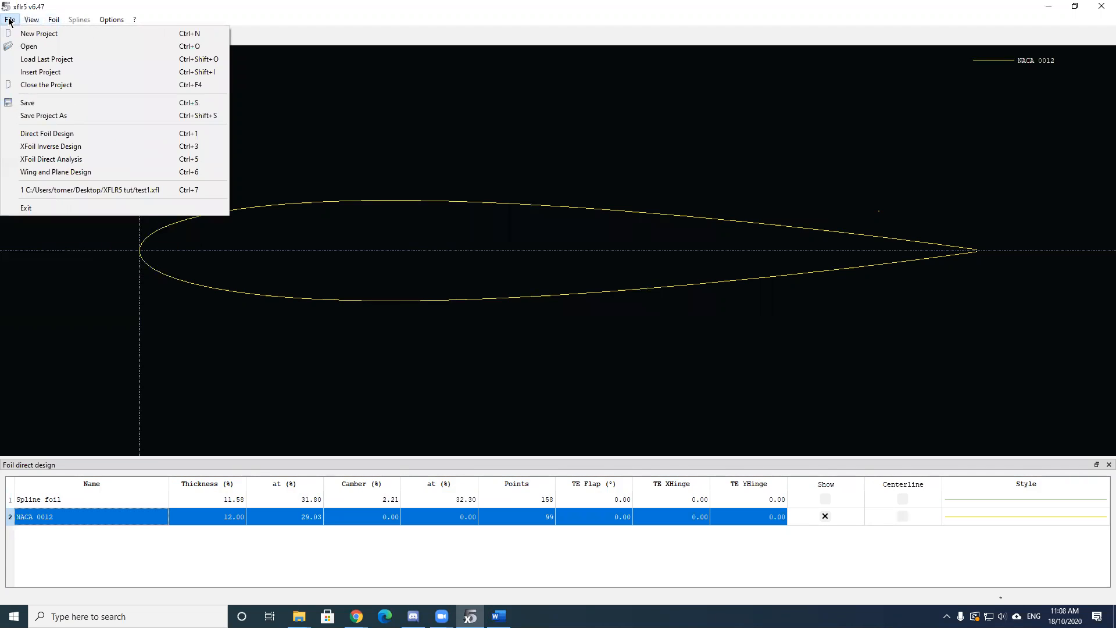
{"action": "left_click", "coordinate": [22, 135]}
{"action": "left_click", "coordinate": [53, 21]}
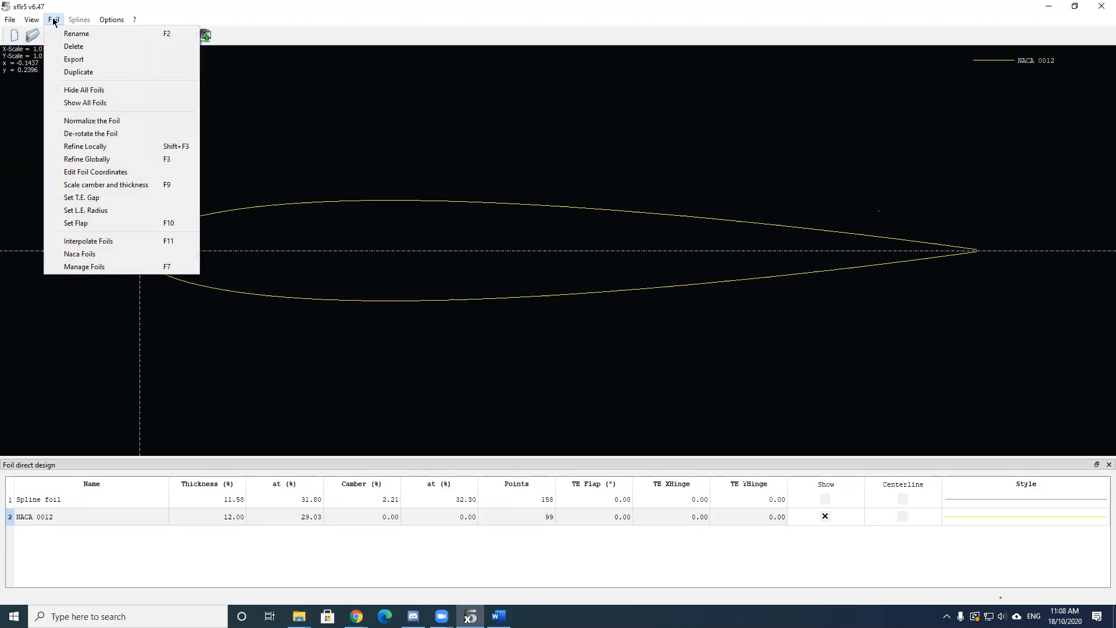
{"action": "left_click", "coordinate": [53, 21]}
- Preview a 5° trailing-edge flap on NACA 0012 with its hinge at 80% chord and 50% thickness, and discard it
{"action": "left_click", "coordinate": [53, 21]}
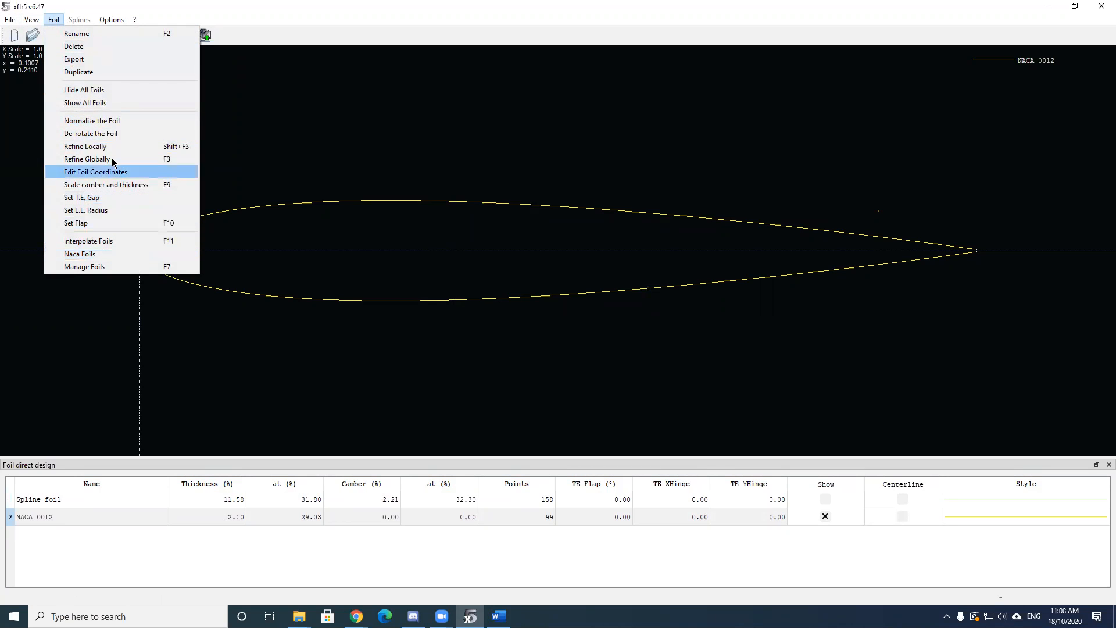
{"action": "left_click", "coordinate": [127, 229]}
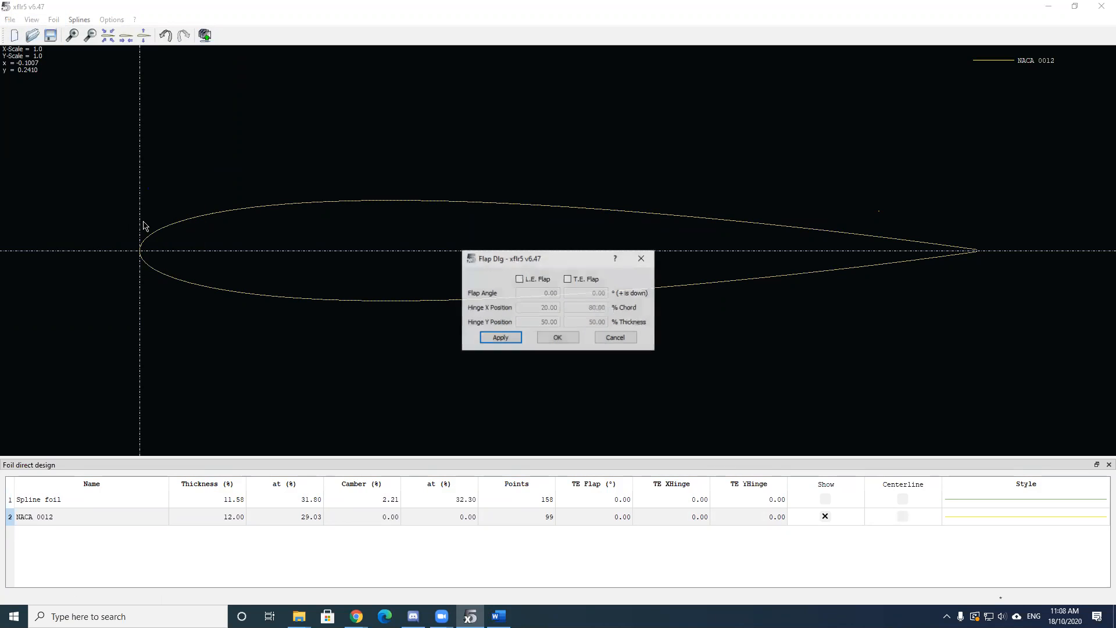
{"action": "left_click", "coordinate": [569, 279]}
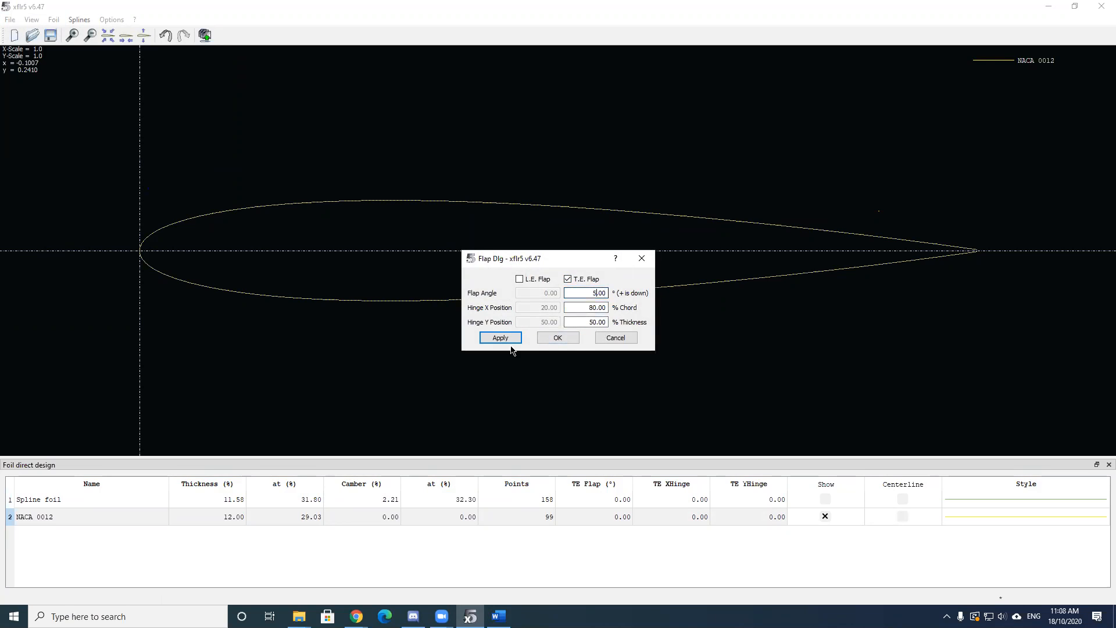
{"action": "left_click", "coordinate": [507, 340]}
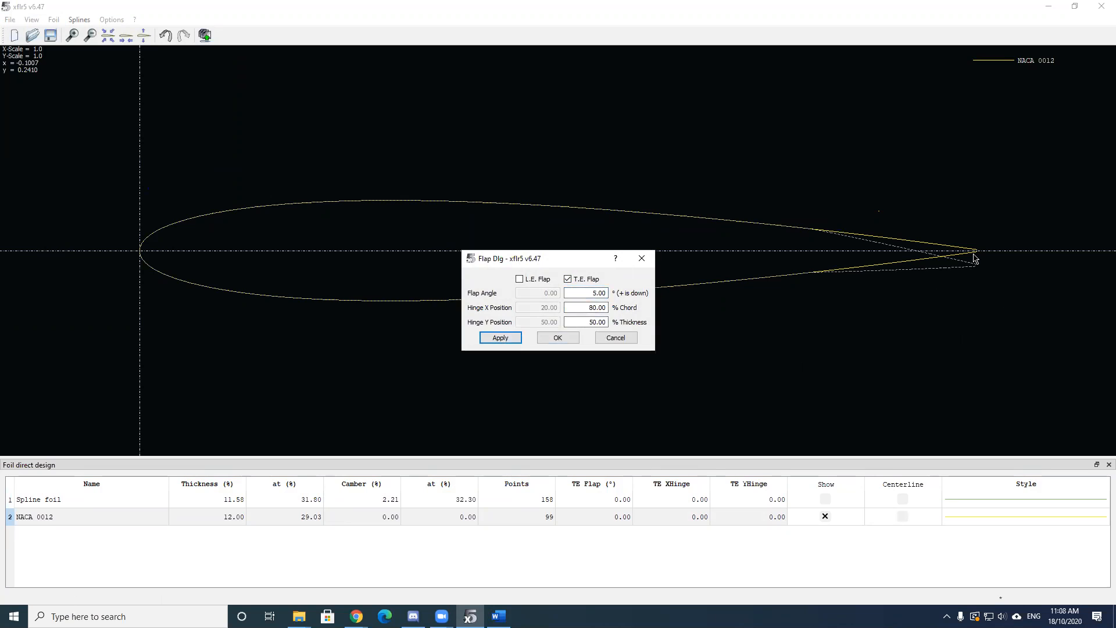
{"action": "left_click", "coordinate": [614, 338]}
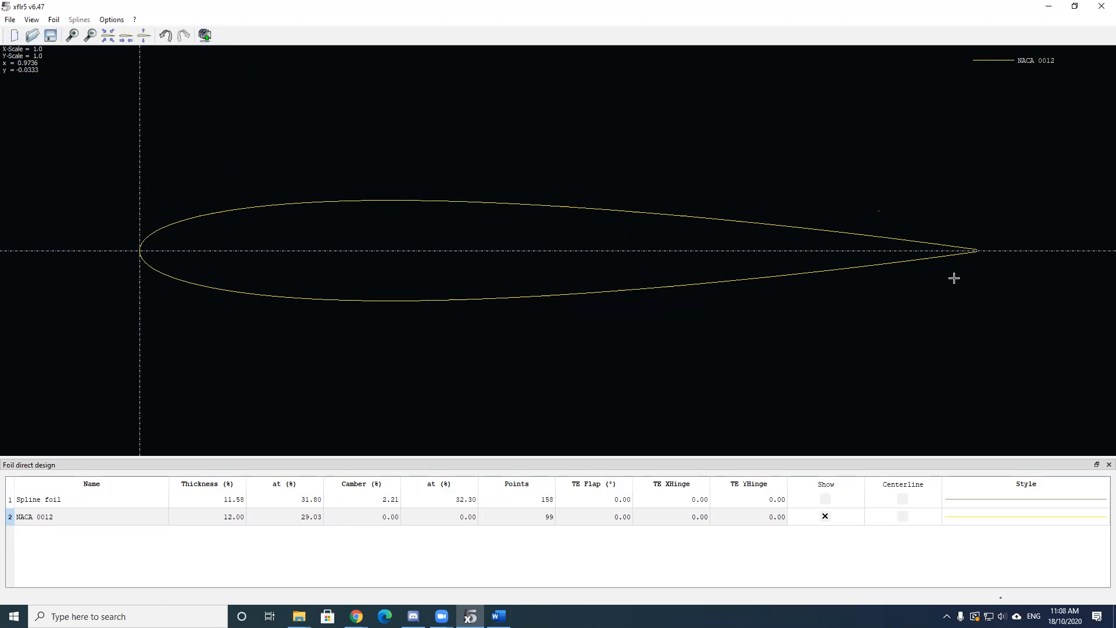
- Open the XFoil Direct Analysis module and keep NACA 0012 as the foil to analyse
{"action": "left_click", "coordinate": [15, 24]}
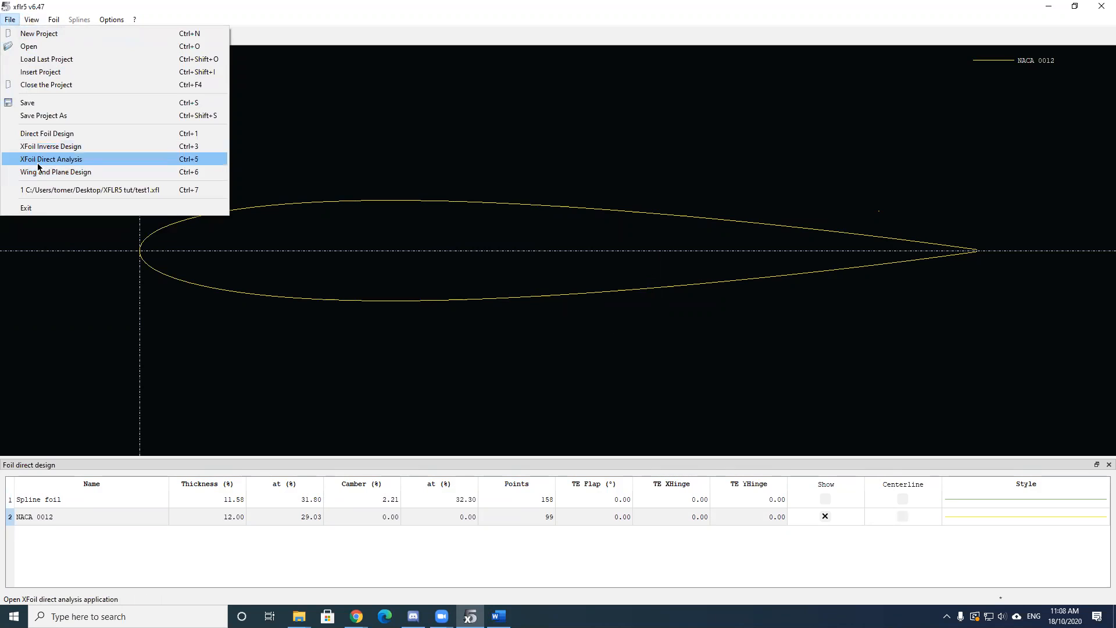
{"action": "left_click", "coordinate": [106, 165]}
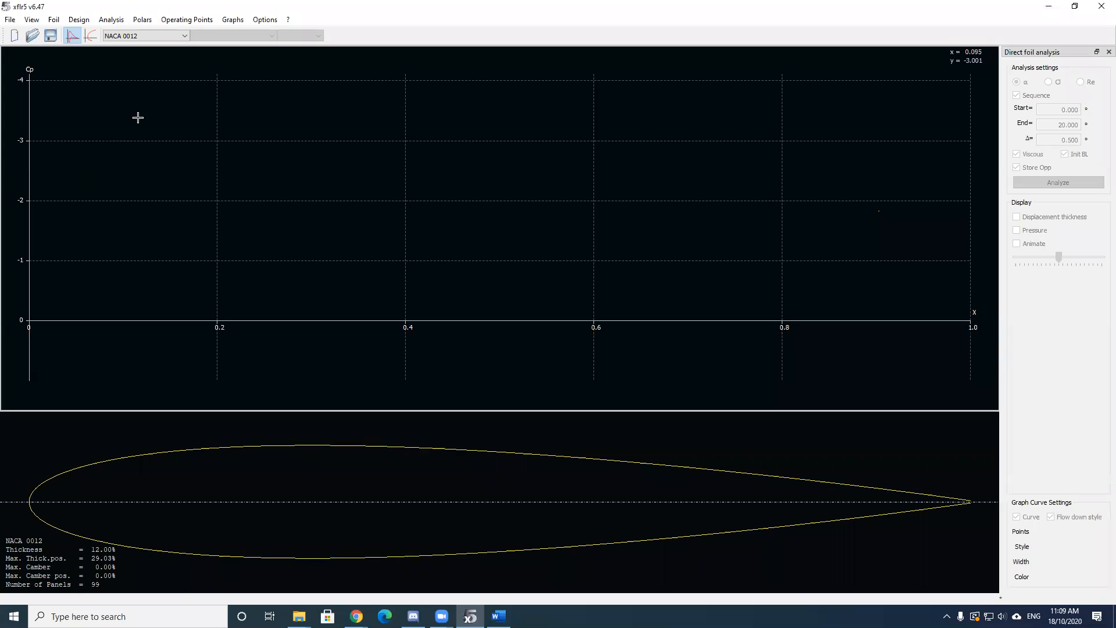
{"action": "left_click", "coordinate": [158, 37]}
{"action": "left_click", "coordinate": [159, 37]}
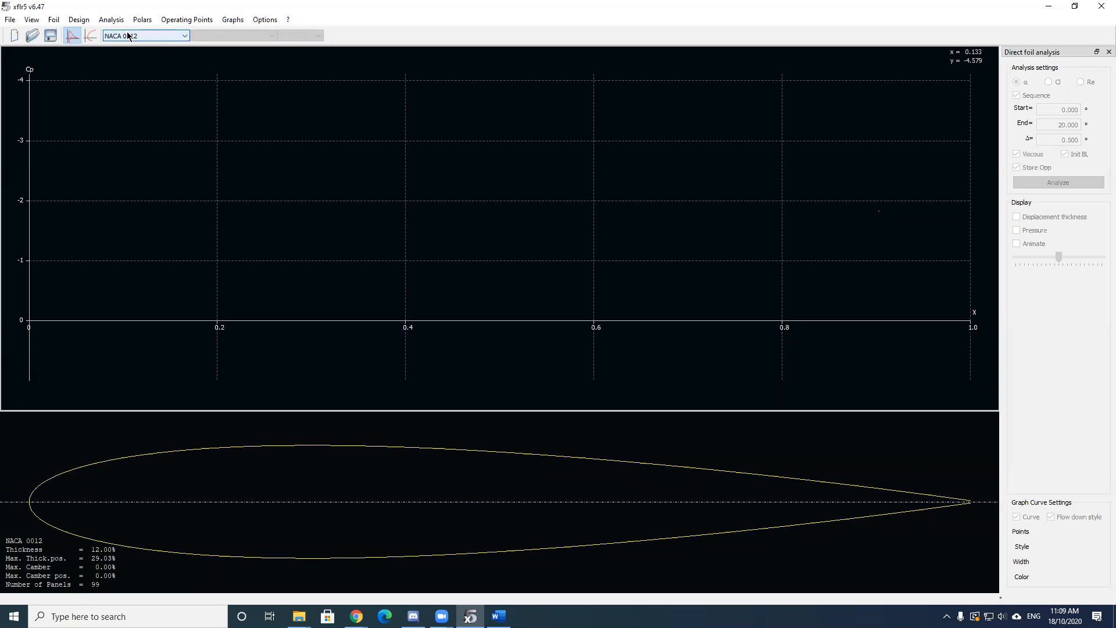
{"action": "left_click", "coordinate": [145, 37]}
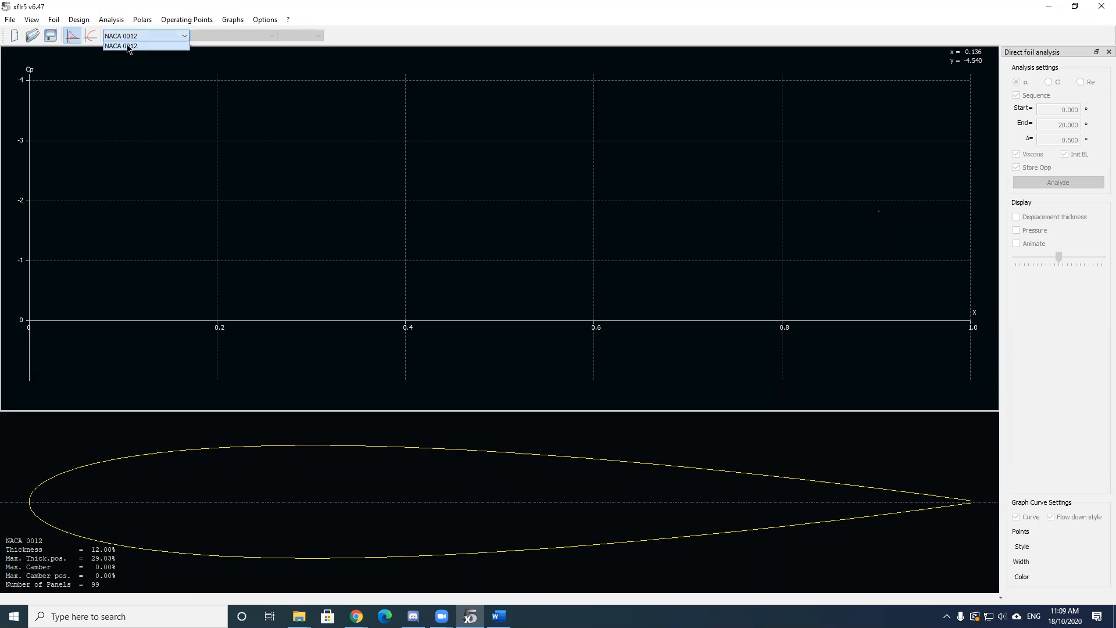
{"action": "left_click", "coordinate": [139, 37]}
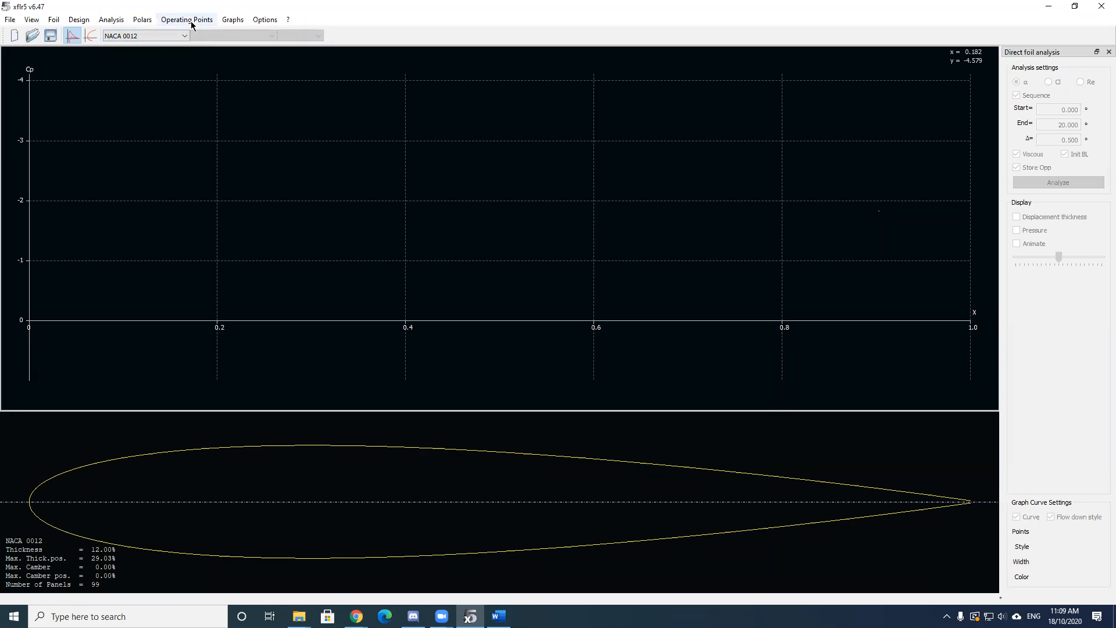
- Undock the Direct foil analysis panel and dock it back in its original place
{"action": "left_click_drag", "start_coordinate": [1044, 52], "coordinate": [581, 58]}
{"action": "left_click_drag", "start_coordinate": [582, 60], "coordinate": [542, 81]}
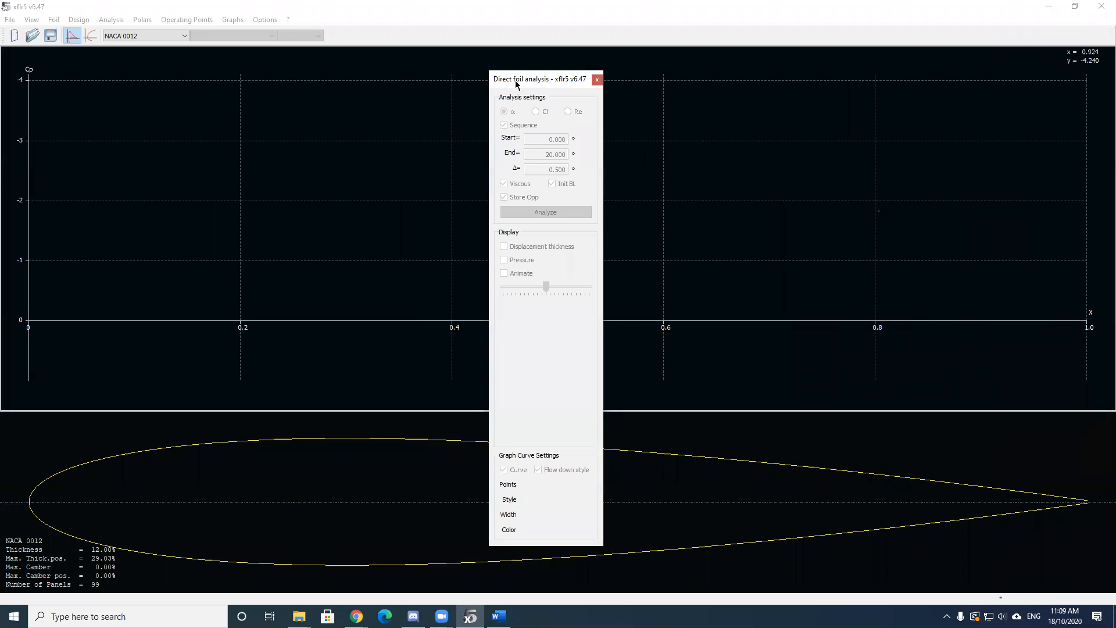
{"action": "left_click_drag", "start_coordinate": [516, 84], "coordinate": [1083, 182]}
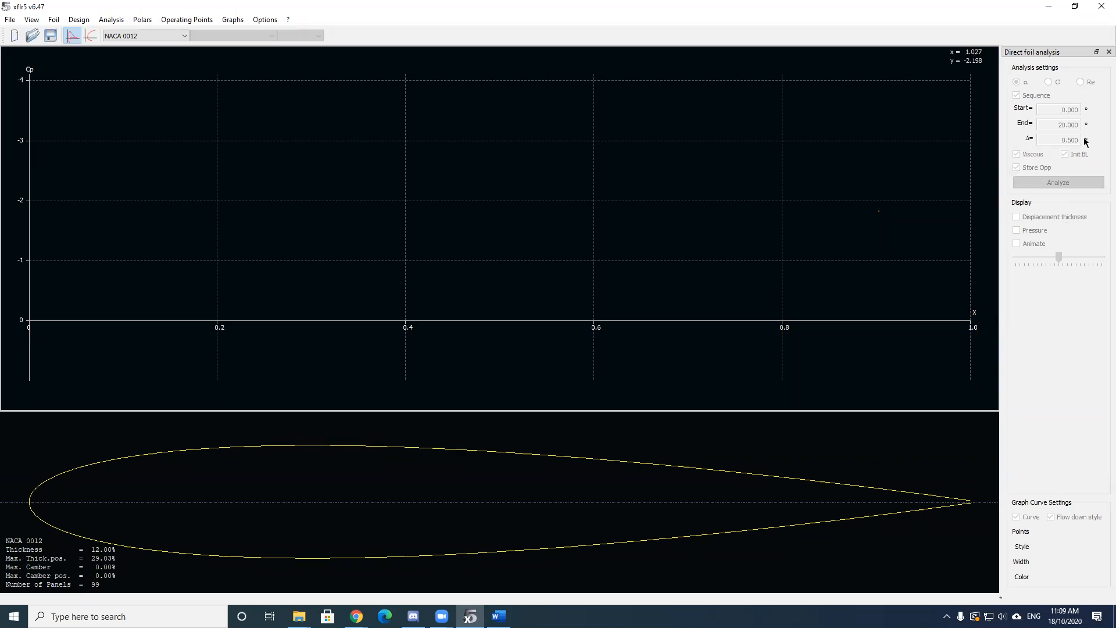
- Start defining an analysis for NACA 0012, move the parameters dialog clear of the centre and highlight the automatic analysis name
{"action": "left_click", "coordinate": [145, 22]}
{"action": "mouse_move", "coordinate": [172, 23]}
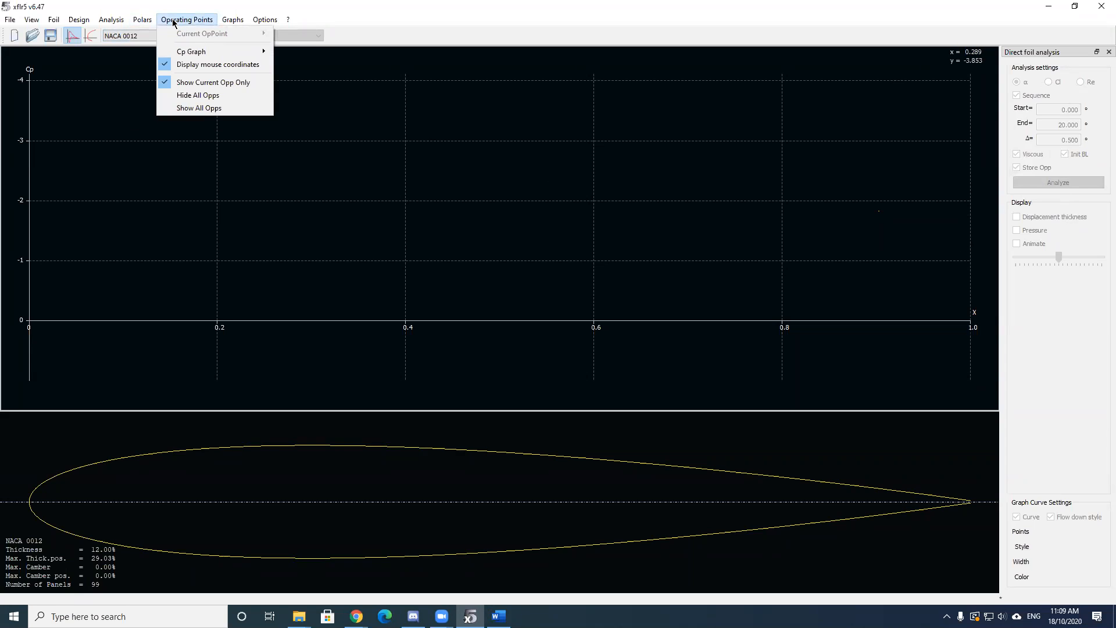
{"action": "mouse_move", "coordinate": [109, 22]}
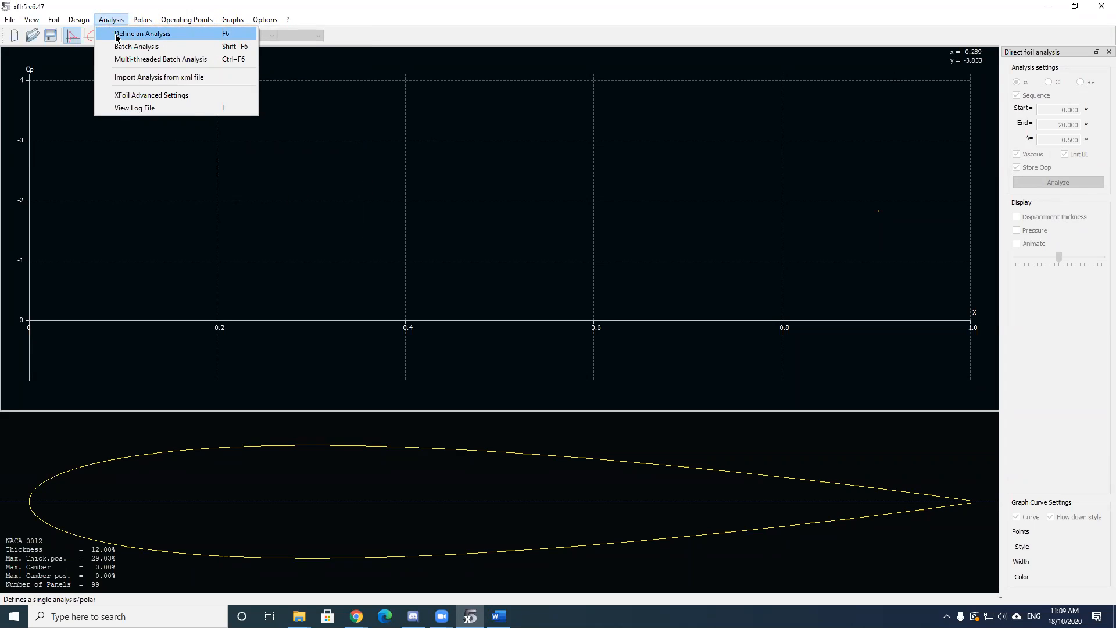
{"action": "left_click", "coordinate": [116, 36]}
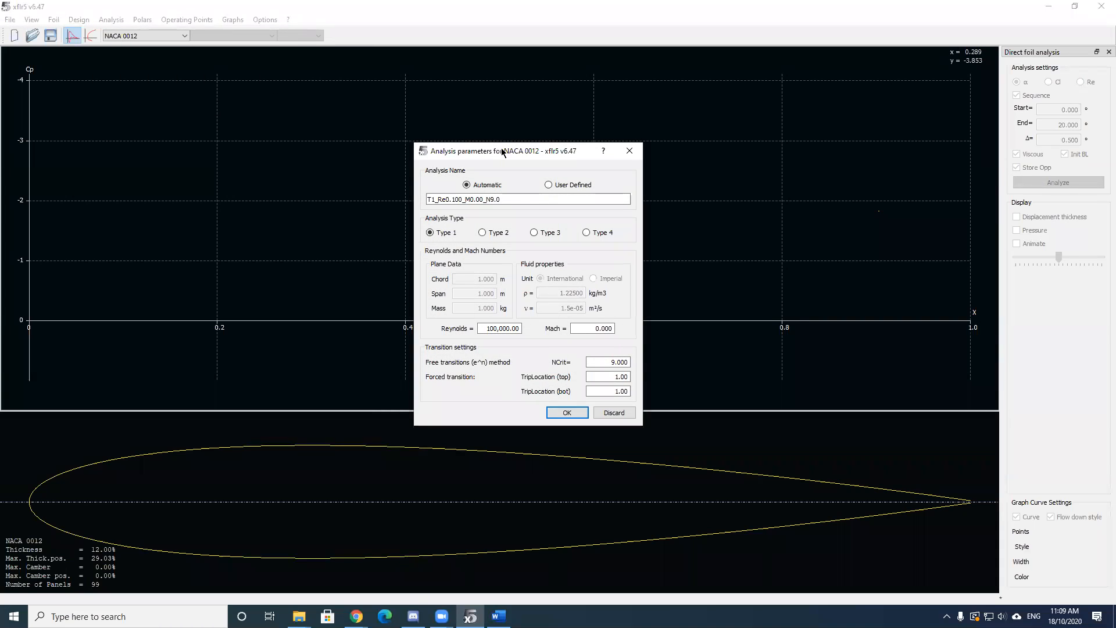
{"action": "left_click_drag", "start_coordinate": [502, 151], "coordinate": [587, 118]}
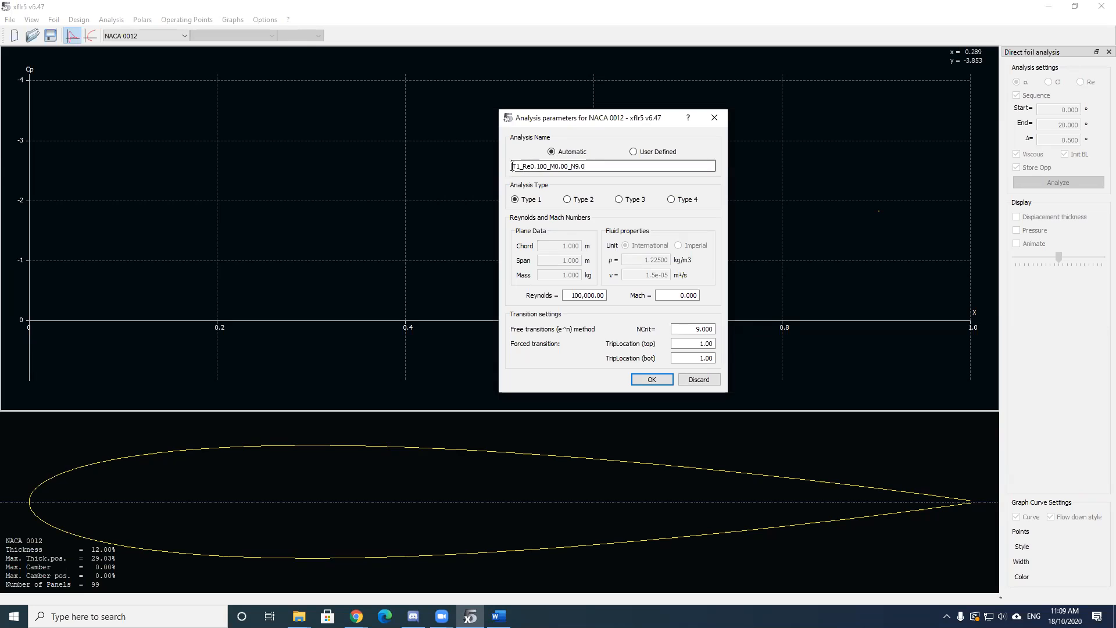
{"action": "left_click_drag", "start_coordinate": [513, 166], "coordinate": [631, 166]}
{"action": "left_click", "coordinate": [615, 167]}
{"action": "left_click_drag", "start_coordinate": [512, 167], "coordinate": [594, 170]}
{"action": "left_click", "coordinate": [610, 168]}
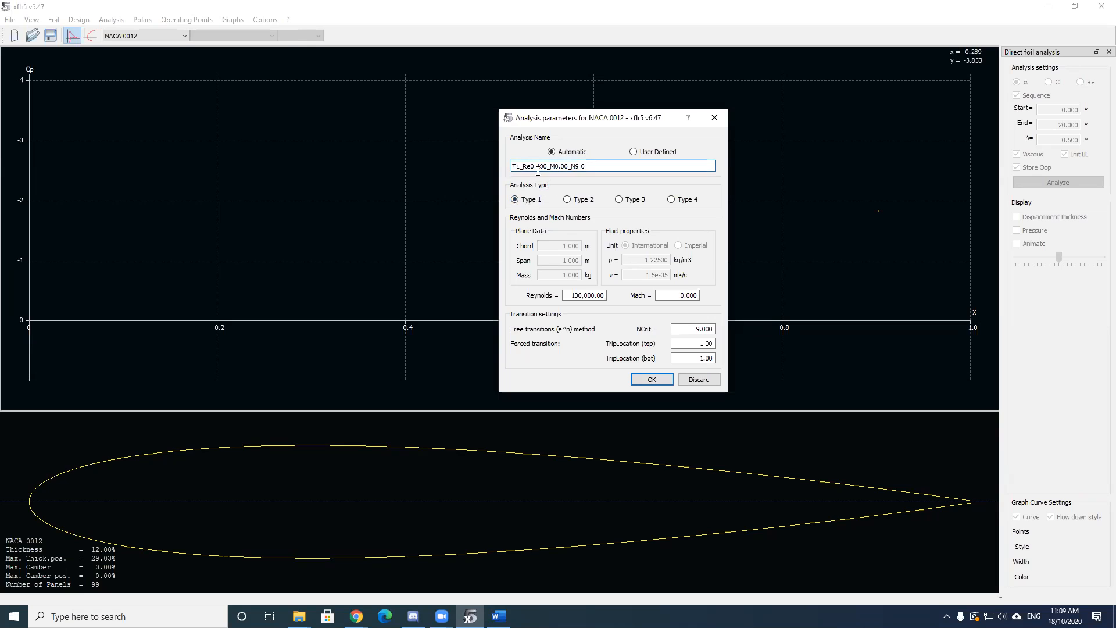
- Compare the inputs of analysis types 2, 3 and 4, and return the selection to Type 1
{"action": "left_click", "coordinate": [572, 201]}
{"action": "left_click", "coordinate": [619, 200]}
{"action": "left_click", "coordinate": [687, 201]}
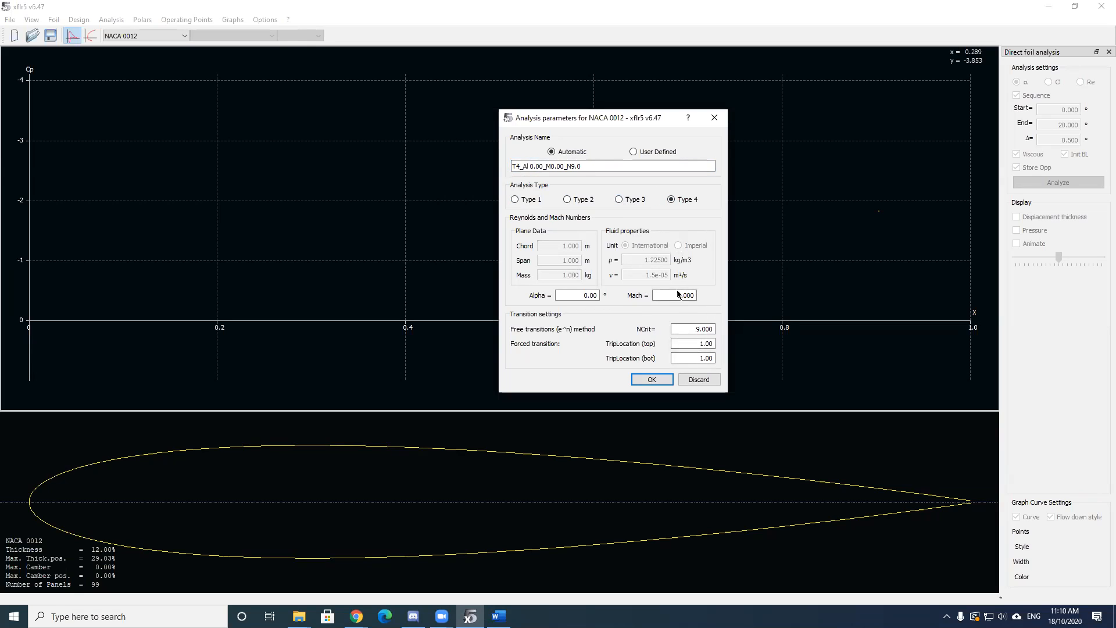
{"action": "left_click", "coordinate": [631, 199]}
{"action": "left_click", "coordinate": [569, 200]}
{"action": "left_click", "coordinate": [516, 200]}
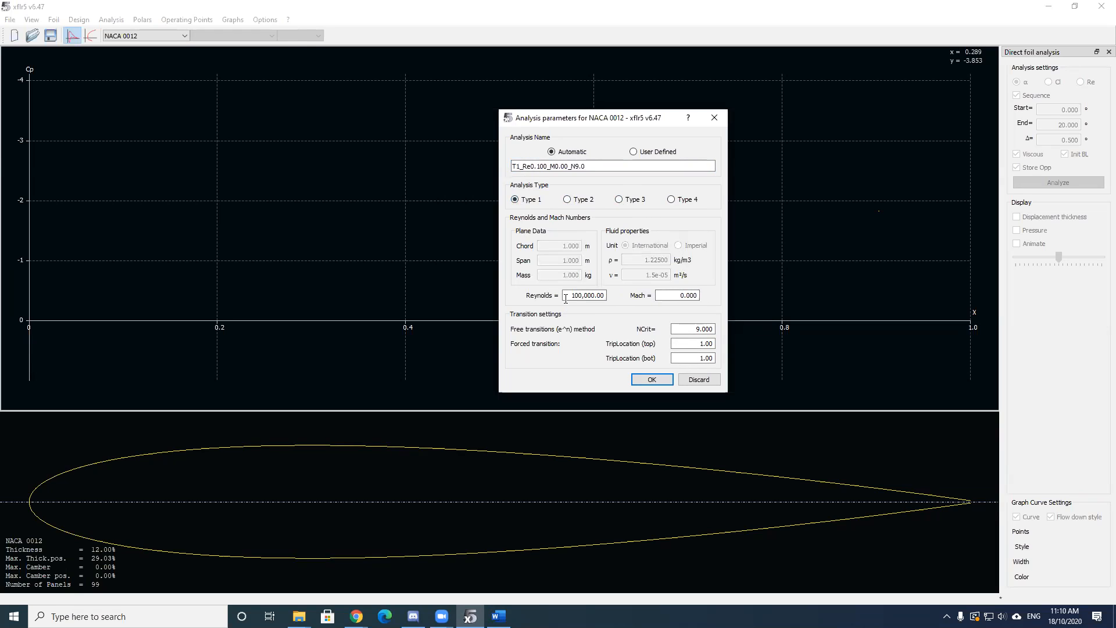
- Highlight the Reynolds and Mach number values in the analysis parameters
{"action": "left_click_drag", "start_coordinate": [569, 296], "coordinate": [615, 292]}
{"action": "left_click", "coordinate": [594, 295]}
{"action": "left_click", "coordinate": [682, 295]}
{"action": "left_click_drag", "start_coordinate": [681, 296], "coordinate": [703, 300]}
{"action": "left_click", "coordinate": [680, 296]}
{"action": "double_click", "coordinate": [680, 296]}
{"action": "key", "text": "shift+Tab"}
- Handwrite the Reynolds number formula R = VL/ν in red beside the dialog and annotate its length term with an arrow to 1
{"action": "left_click", "coordinate": [641, 24]}
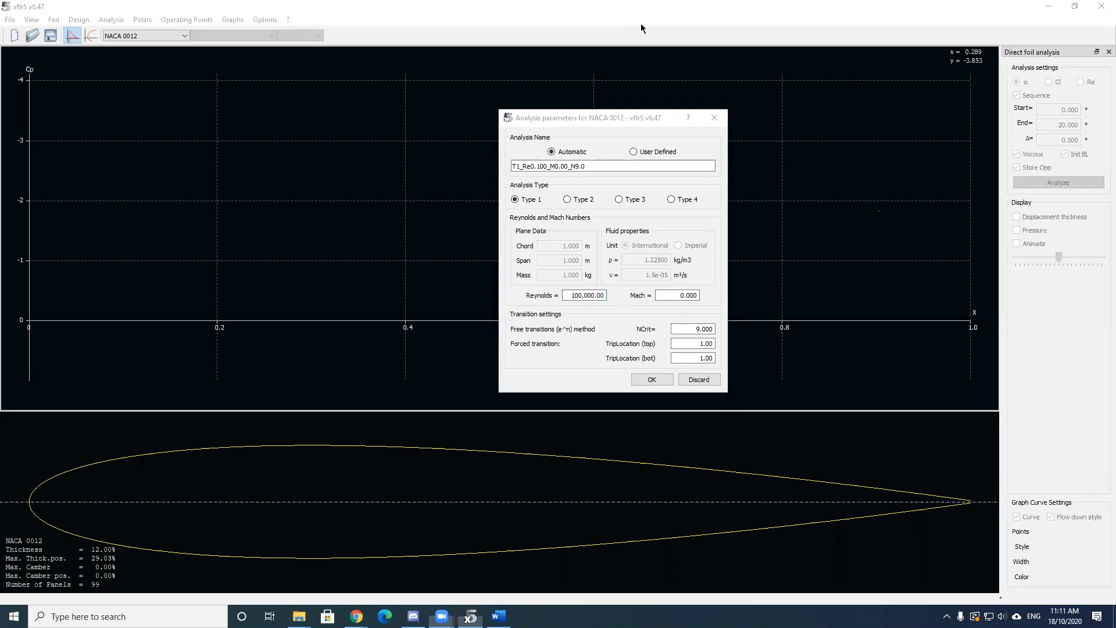
{"action": "left_click_drag", "start_coordinate": [804, 111], "coordinate": [806, 140]}
{"action": "mouse_move", "coordinate": [802, 110]}
{"action": "left_mouse_down"}
{"action": "mouse_move", "coordinate": [825, 141]}
{"action": "mouse_move", "coordinate": [886, 114]}
{"action": "mouse_move", "coordinate": [915, 124]}
{"action": "mouse_move", "coordinate": [924, 140]}
{"action": "mouse_move", "coordinate": [894, 169]}
{"action": "left_mouse_up"}
{"action": "left_click", "coordinate": [828, 130]}
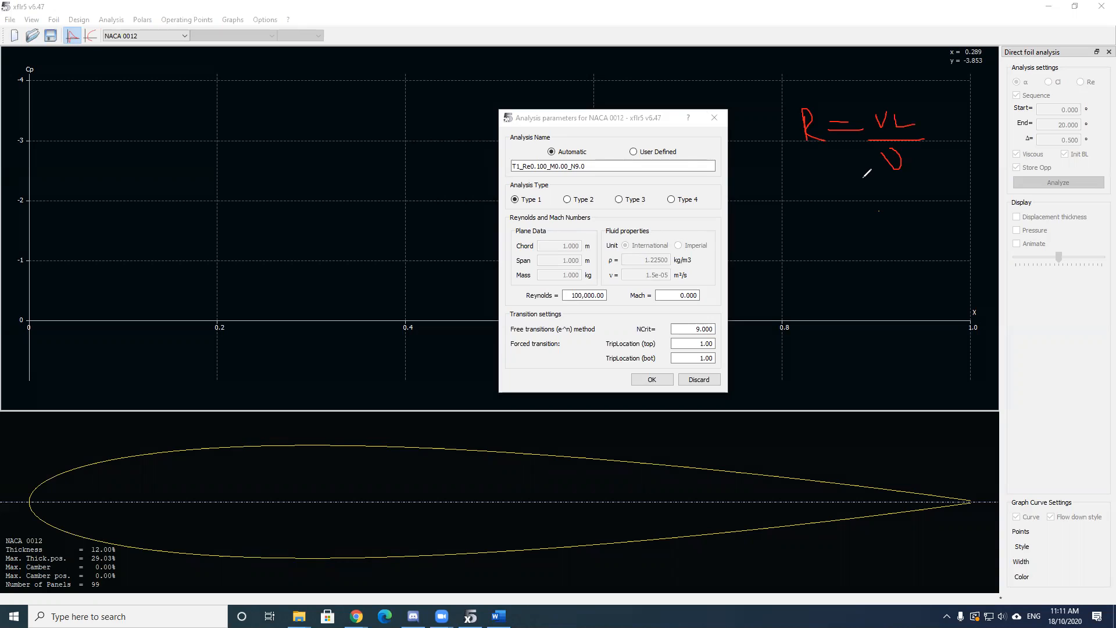
{"action": "mouse_move", "coordinate": [920, 102]}
{"action": "left_mouse_down"}
{"action": "mouse_move", "coordinate": [910, 110]}
{"action": "mouse_move", "coordinate": [935, 105]}
{"action": "mouse_move", "coordinate": [929, 85]}
{"action": "mouse_move", "coordinate": [943, 107]}
{"action": "left_mouse_up"}
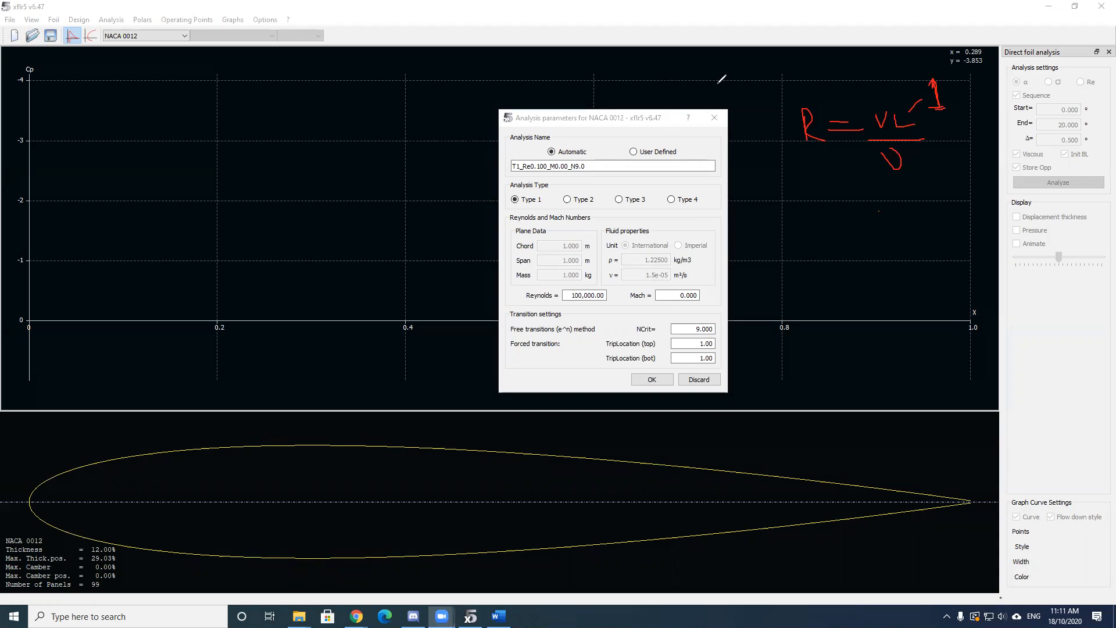
- Switch to Chrome and run a web search for "water" in a new tab
{"action": "mouse_move", "coordinate": [356, 615]}
{"action": "left_click", "coordinate": [413, 552]}
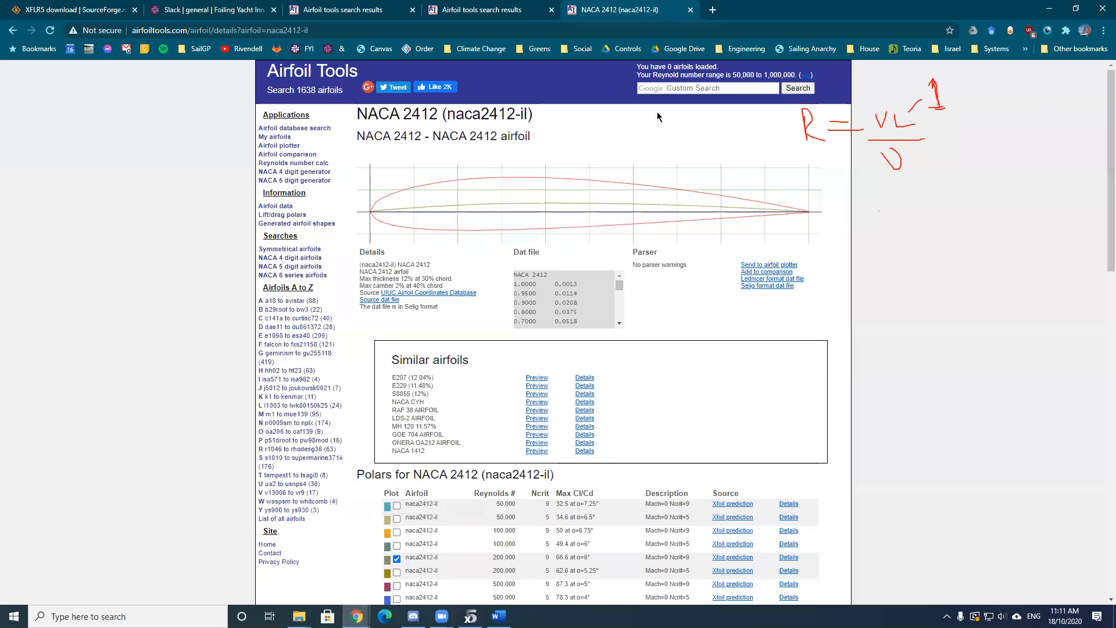
{"action": "left_click", "coordinate": [712, 10]}
{"action": "type", "text": "water"}
{"action": "key", "text": "Return"}
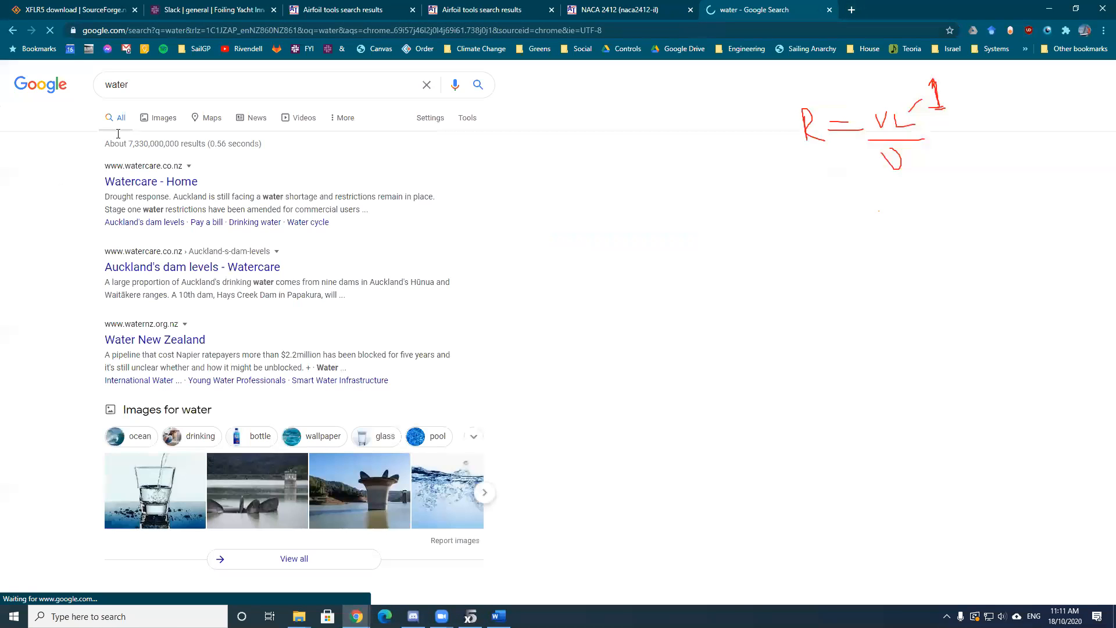
- Change the web search query to "kinmel kinematic viscosity" and run it
{"action": "left_click", "coordinate": [180, 81]}
{"action": "type", "text": "kinmel"}
{"action": "key", "text": "Down"}
{"action": "key", "text": "BackSpace"}
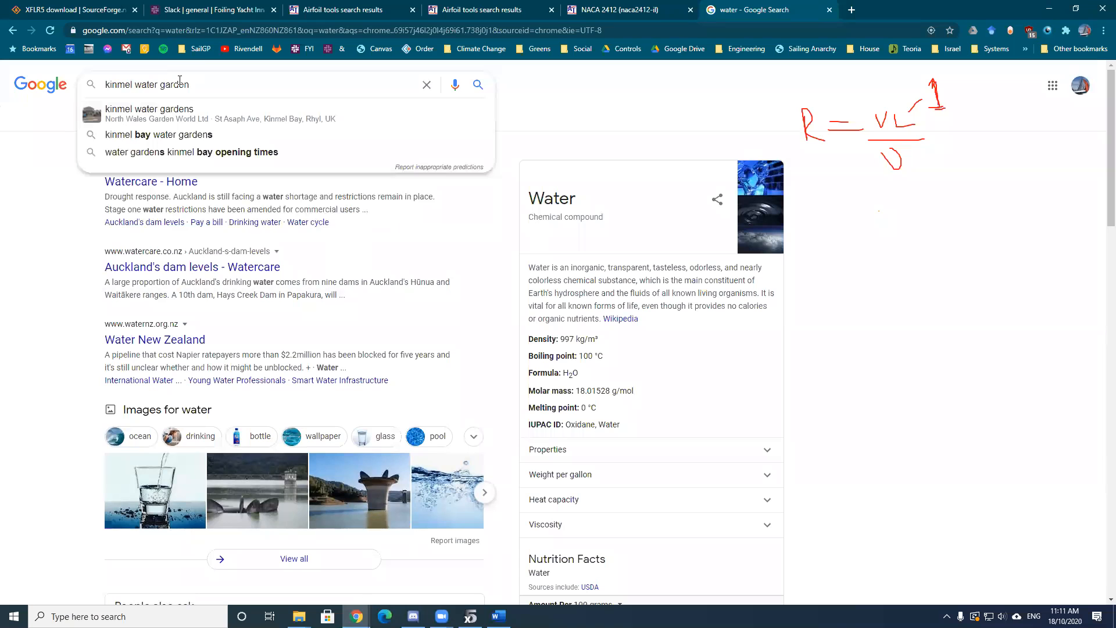
{"action": "key", "text": "BackSpace"}
{"action": "key", "text": "BackSpace"}
{"action": "key", "text": "BackSpace"}
{"action": "key", "text": "BackSpace"}
{"action": "key", "text": "BackSpace"}
{"action": "key", "text": "BackSpace"}
{"action": "key", "text": "BackSpace"}
{"action": "key", "text": "BackSpace"}
{"action": "key", "text": "BackSpace"}
{"action": "key", "text": "BackSpace"}
{"action": "key", "text": "BackSpace"}
{"action": "key", "text": "BackSpace"}
{"action": "type", "text": "kinematic visc"}
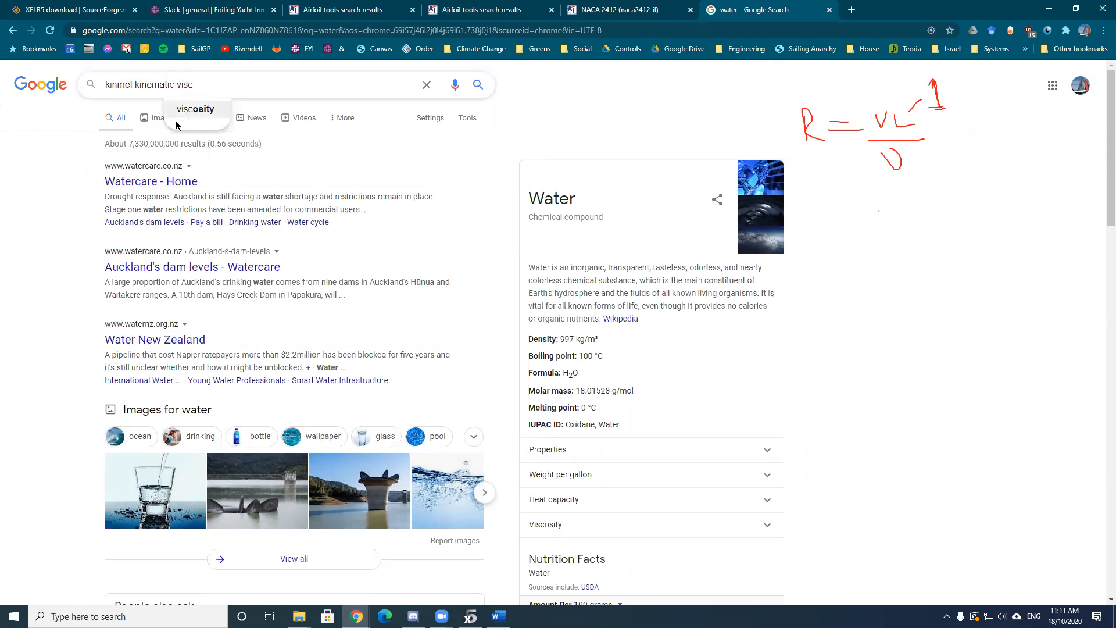
{"action": "left_click", "coordinate": [179, 116]}
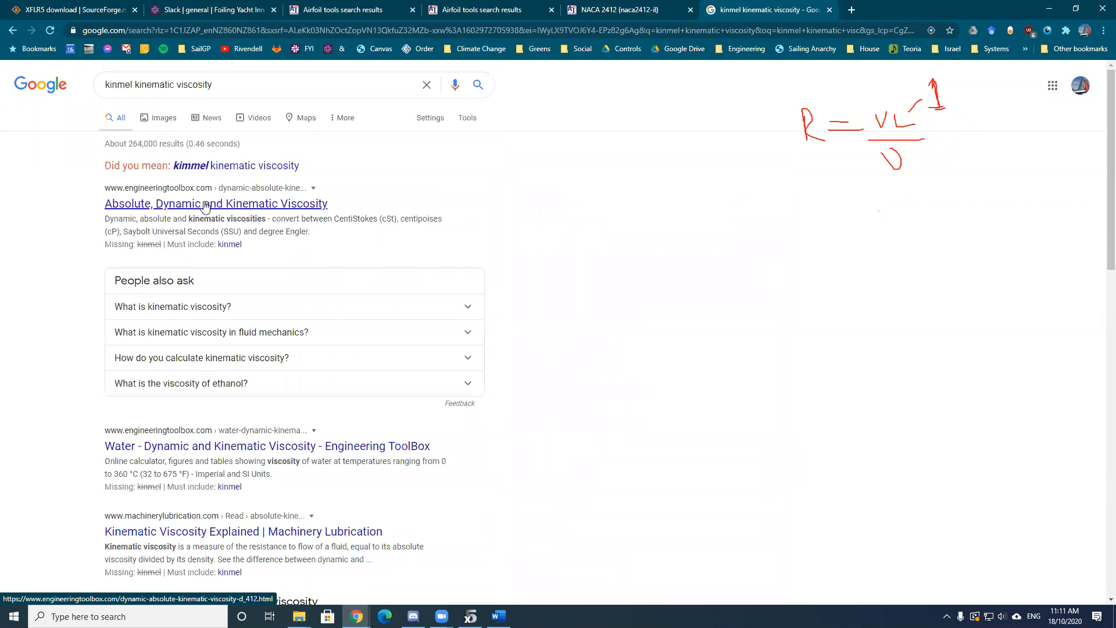
- Open the Engineering ToolBox article "Absolute, Dynamic and Kinematic Viscosity" and examine its viscosity table, highlighting the value for water
{"action": "left_click", "coordinate": [205, 205]}
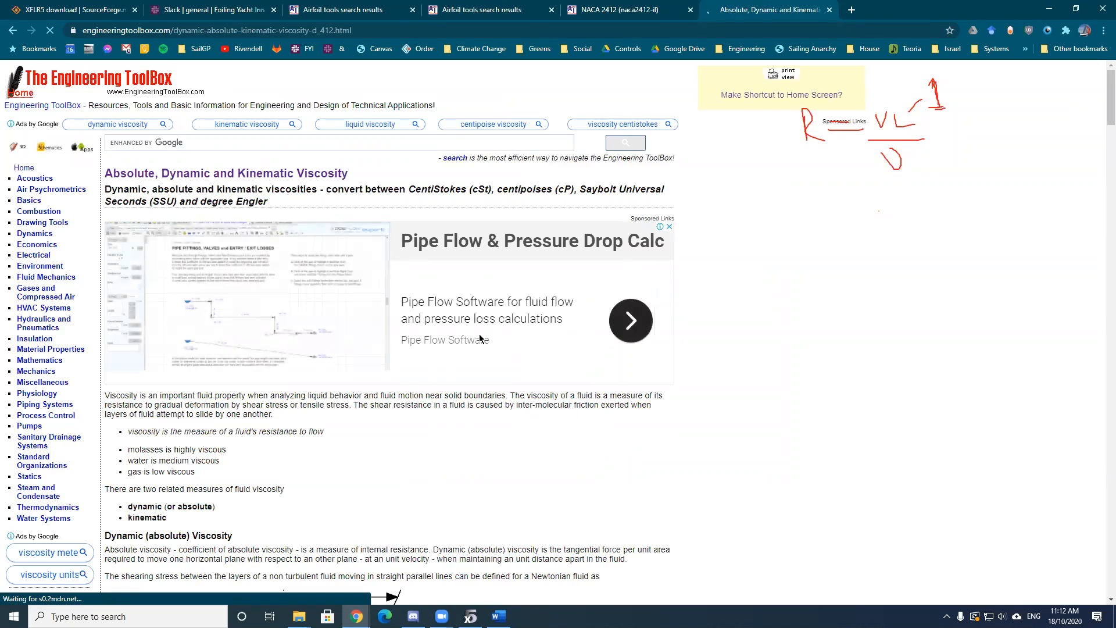
{"action": "scroll", "coordinate": [479, 338], "scroll_direction": "down", "scroll_amount": 10}
{"action": "scroll", "coordinate": [479, 338], "scroll_direction": "down", "scroll_amount": 3}
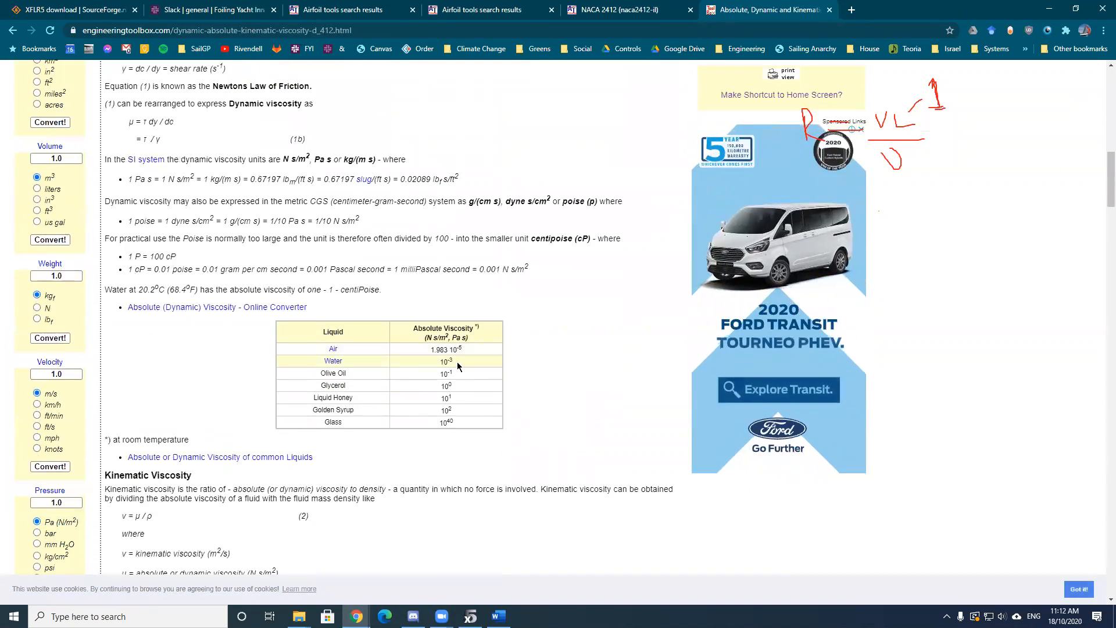
{"action": "scroll", "coordinate": [457, 361], "scroll_direction": "down", "scroll_amount": 12}
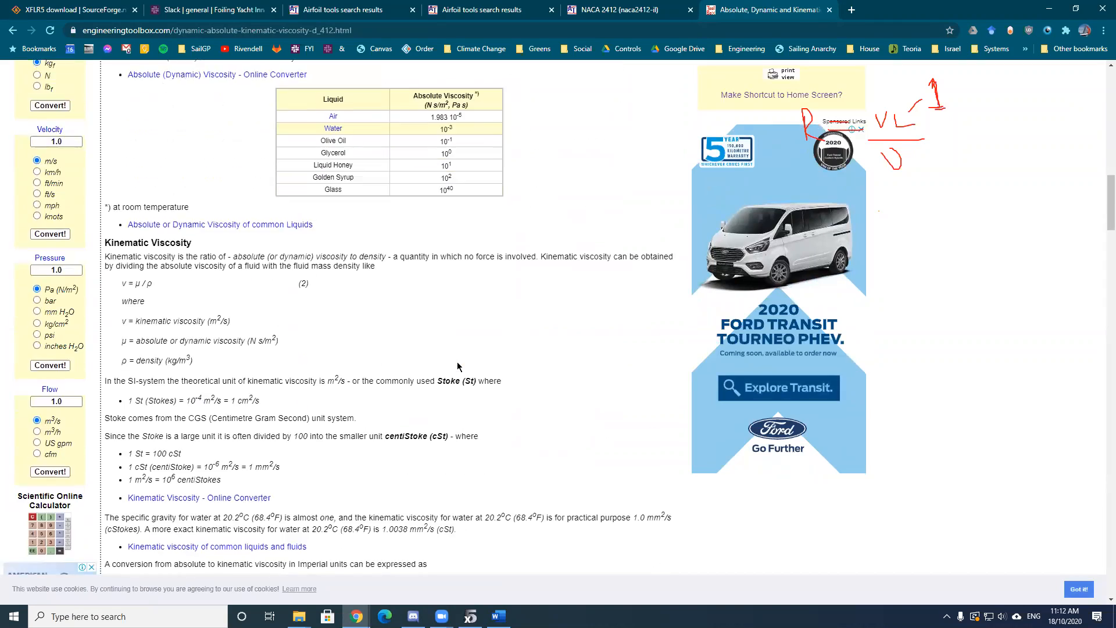
{"action": "scroll", "coordinate": [457, 366], "scroll_direction": "up", "scroll_amount": 10}
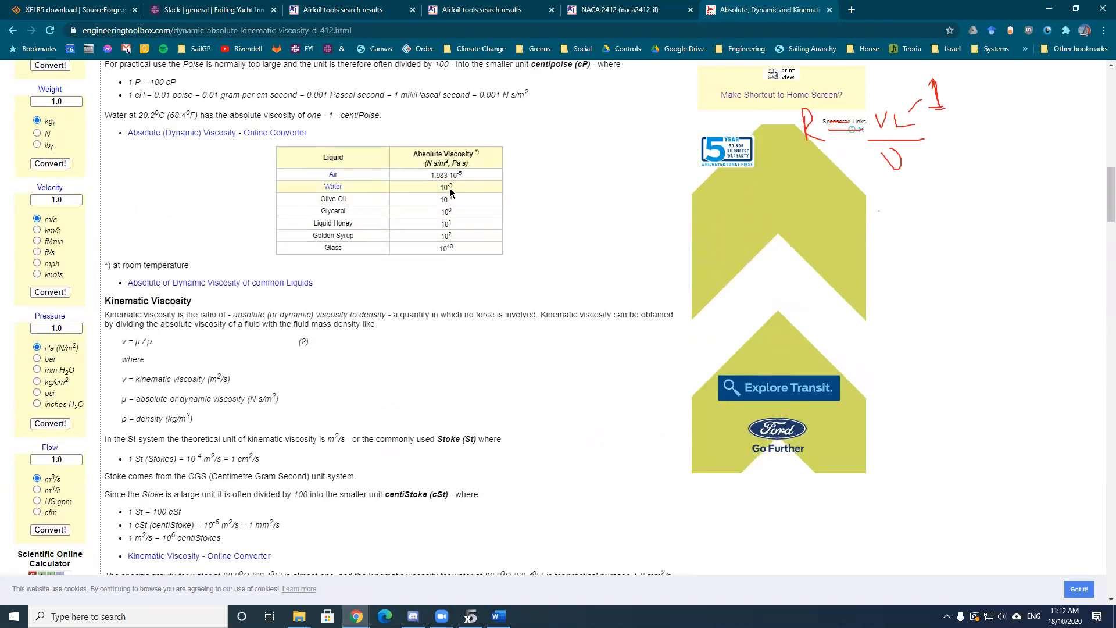
{"action": "left_click_drag", "start_coordinate": [453, 186], "coordinate": [440, 187]}
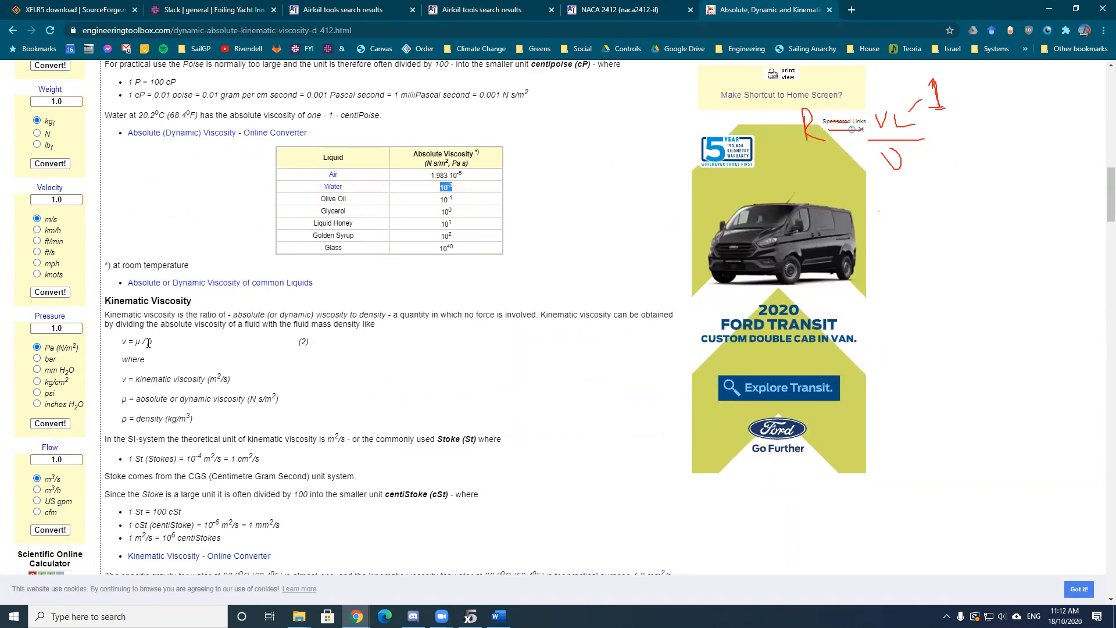
{"action": "scroll", "coordinate": [214, 407], "scroll_direction": "up", "scroll_amount": 7}
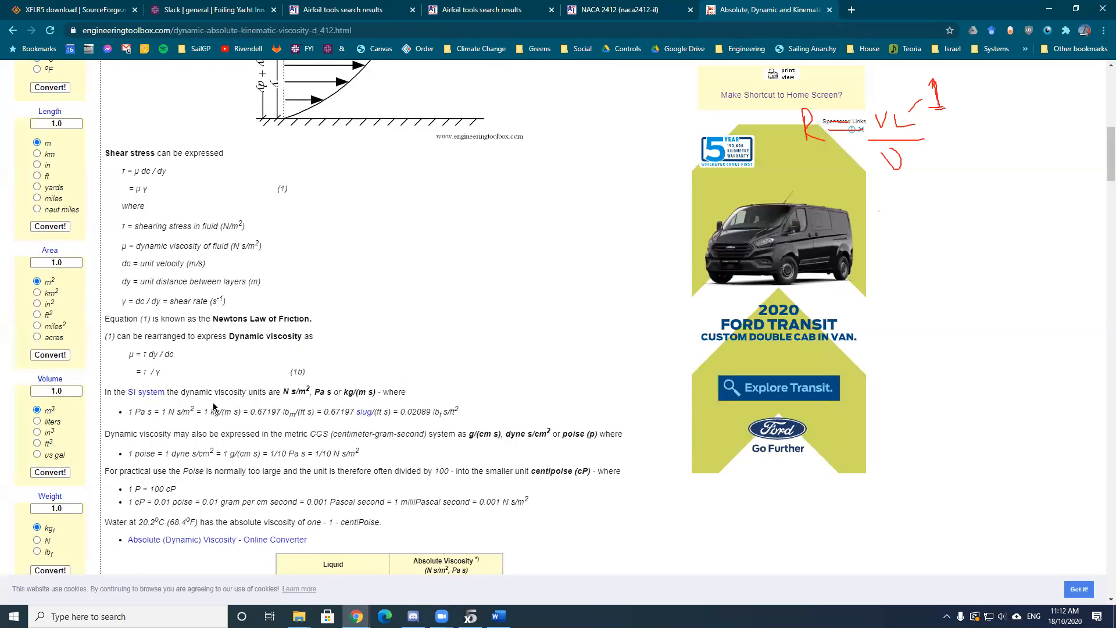
{"action": "scroll", "coordinate": [214, 407], "scroll_direction": "up", "scroll_amount": 10}
{"action": "scroll", "coordinate": [214, 402], "scroll_direction": "down", "scroll_amount": 2}
{"action": "scroll", "coordinate": [213, 403], "scroll_direction": "down", "scroll_amount": 4}
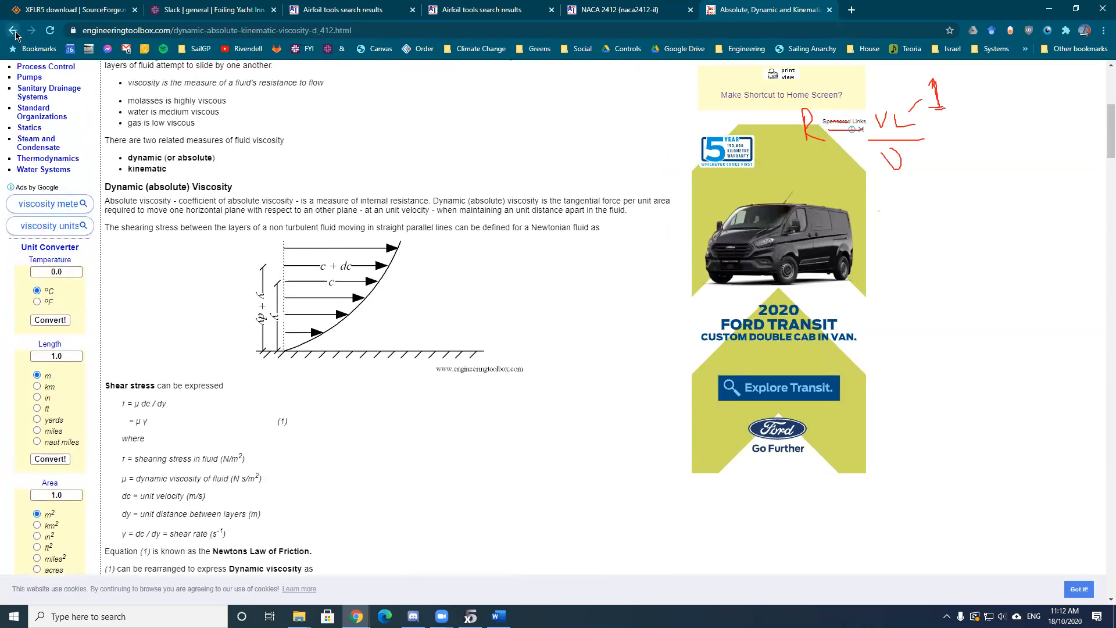
- Return to the search results, open "Water - Dynamic and Kinematic Viscosity" and examine its temperature tables and charts
{"action": "left_click", "coordinate": [15, 34]}
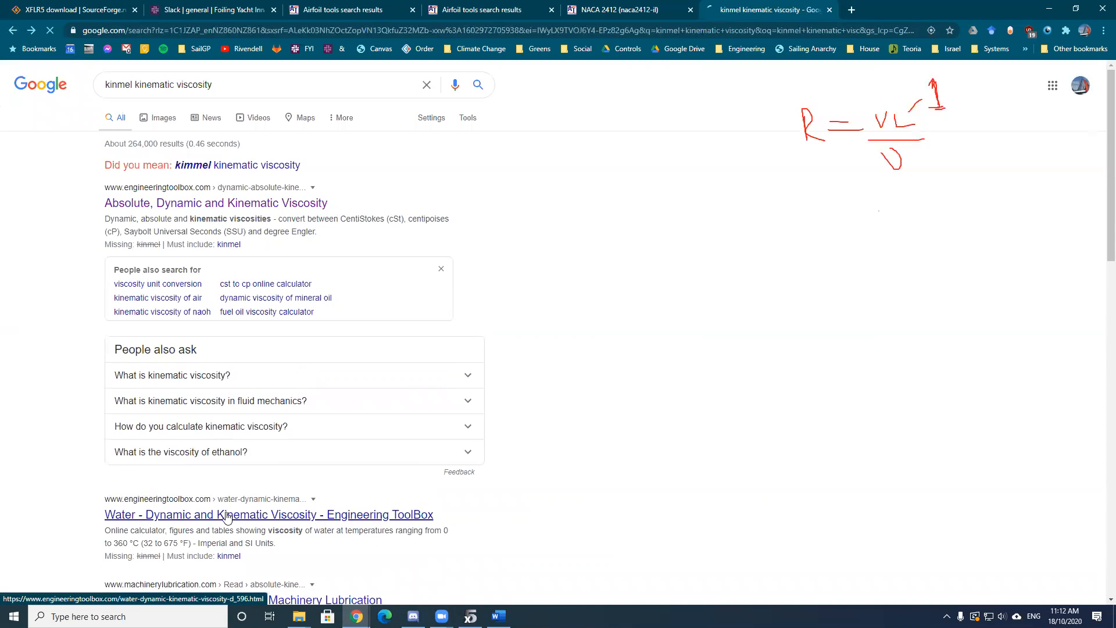
{"action": "left_click", "coordinate": [226, 517]}
{"action": "scroll", "coordinate": [507, 378], "scroll_direction": "down", "scroll_amount": 4}
{"action": "scroll", "coordinate": [506, 381], "scroll_direction": "down", "scroll_amount": 16}
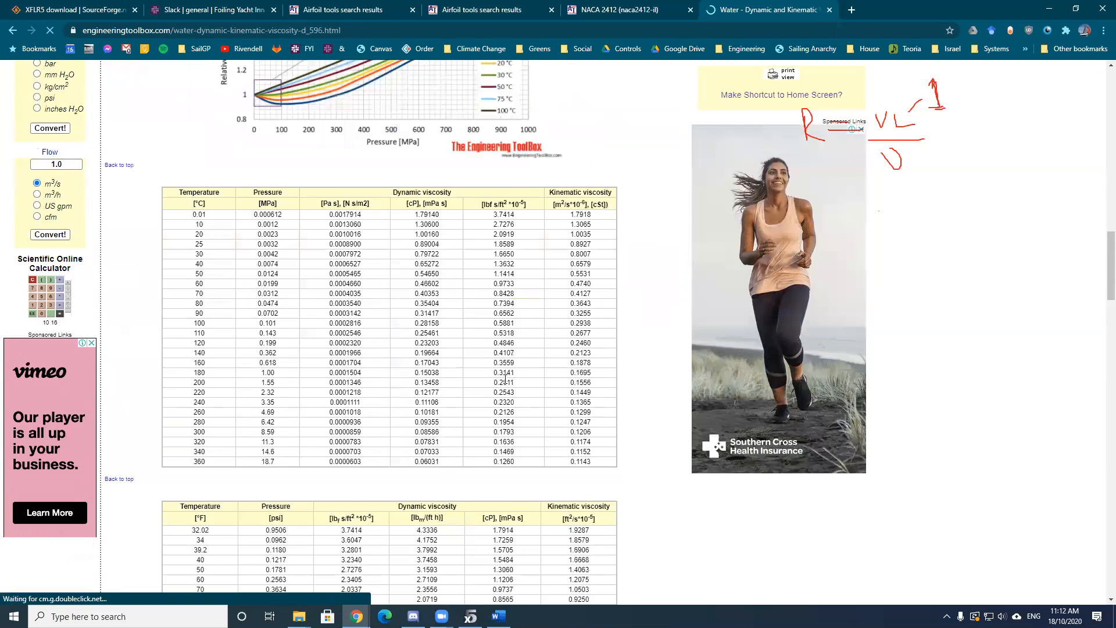
{"action": "scroll", "coordinate": [505, 379], "scroll_direction": "down", "scroll_amount": 1}
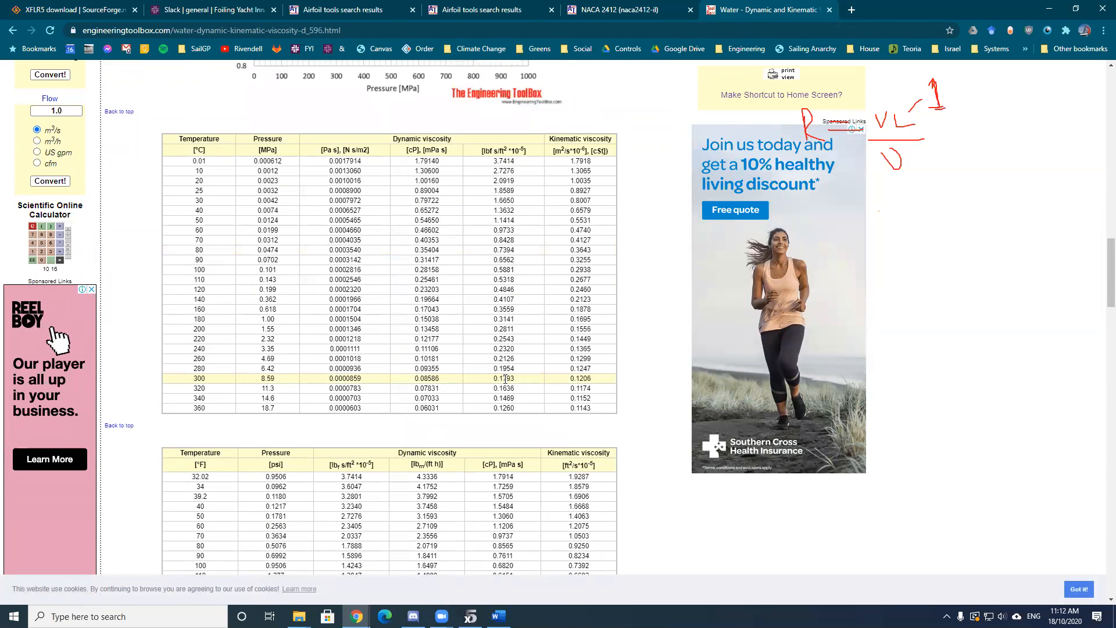
{"action": "scroll", "coordinate": [505, 378], "scroll_direction": "down", "scroll_amount": 20}
{"action": "scroll", "coordinate": [505, 379], "scroll_direction": "up", "scroll_amount": 10}
{"action": "scroll", "coordinate": [498, 382], "scroll_direction": "up", "scroll_amount": 5}
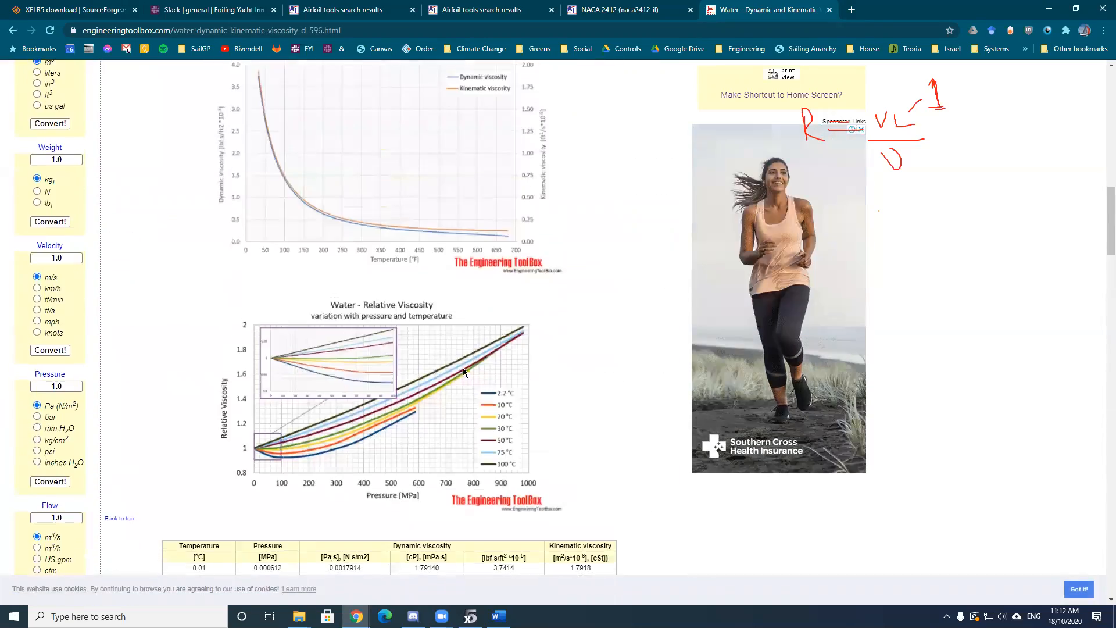
- Go back to the search results and open the Engineers Edge "Kinematic Viscosity Table Chart of Liquids" in a separate tab
{"action": "key", "text": "alt+Left"}
{"action": "scroll", "coordinate": [224, 433], "scroll_direction": "down", "scroll_amount": 3}
{"action": "scroll", "coordinate": [233, 439], "scroll_direction": "down", "scroll_amount": 2}
{"action": "scroll", "coordinate": [232, 437], "scroll_direction": "down", "scroll_amount": 4}
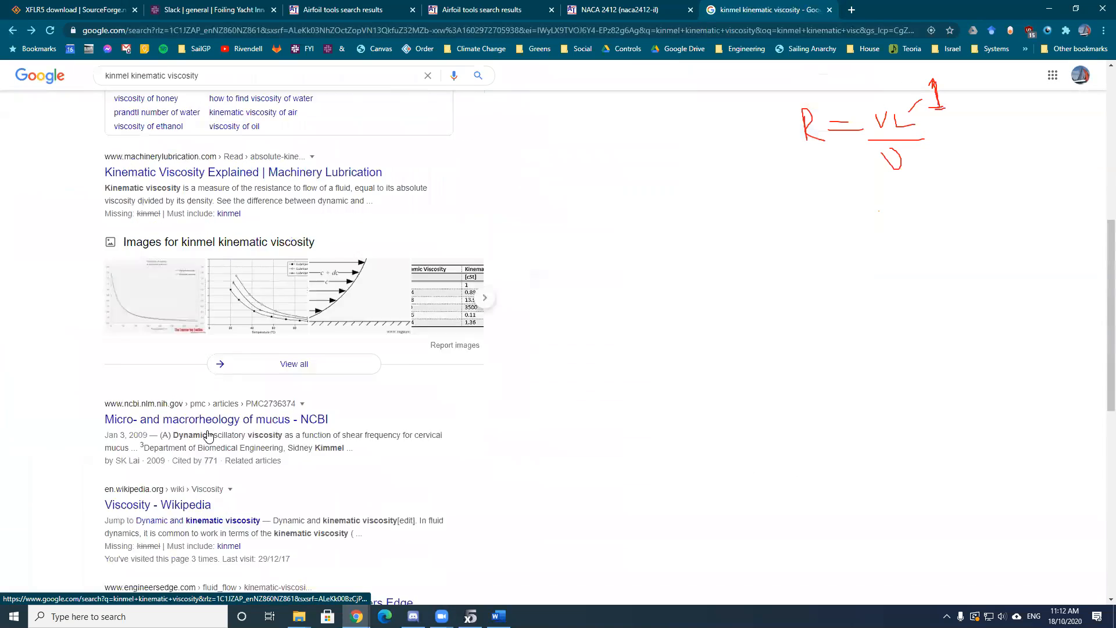
{"action": "scroll", "coordinate": [212, 434], "scroll_direction": "down", "scroll_amount": 2}
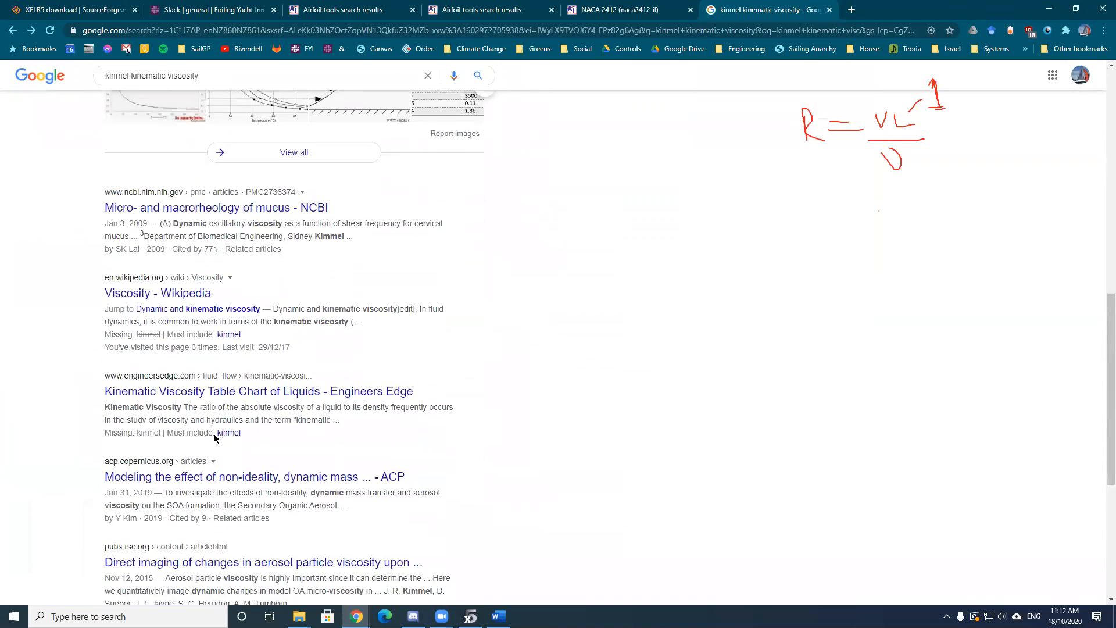
{"action": "middle_click", "coordinate": [260, 395]}
- Correct the search query to "water kinematic viscosity" and run it
{"action": "scroll", "coordinate": [232, 290], "scroll_direction": "up", "scroll_amount": 10}
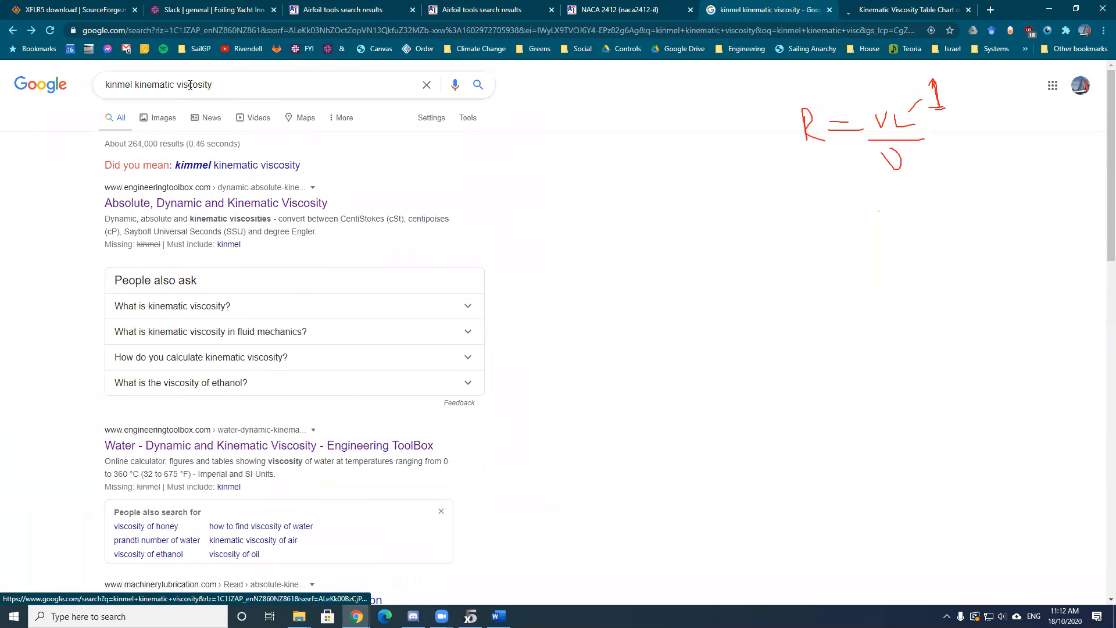
{"action": "left_click", "coordinate": [138, 84]}
{"action": "double_click", "coordinate": [138, 84]}
{"action": "type", "text": "water"}
{"action": "key", "text": "Return"}
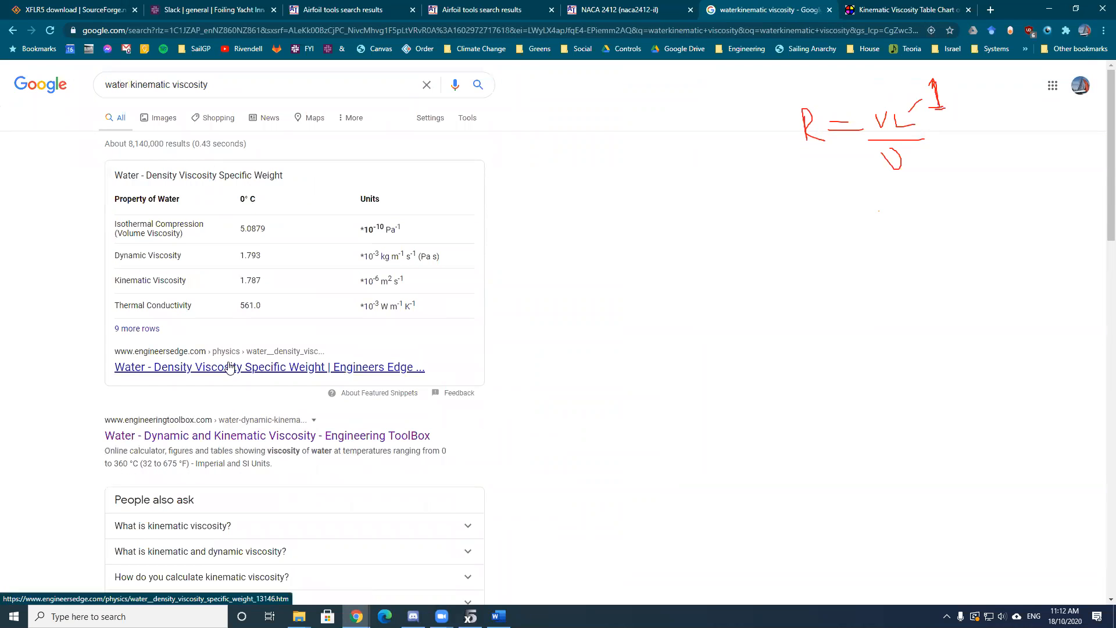
- Open the Engineers Edge water density and viscosity page in a separate tab and examine its SI kinematic viscosity table
{"action": "middle_click", "coordinate": [233, 368]}
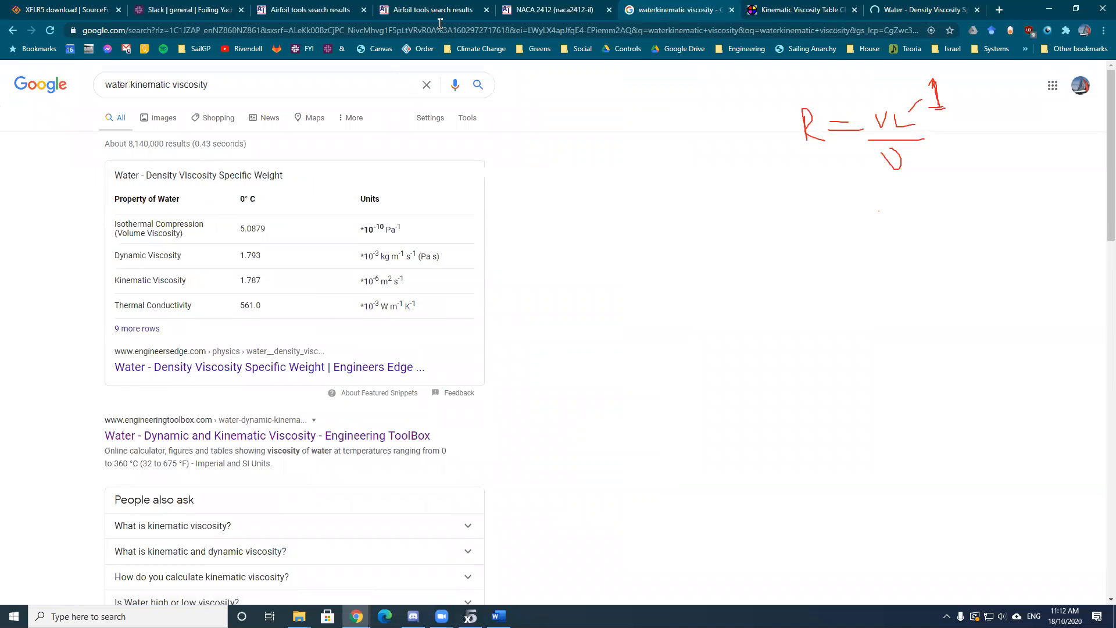
{"action": "left_click", "coordinate": [902, 8]}
{"action": "scroll", "coordinate": [519, 368], "scroll_direction": "down", "scroll_amount": 3}
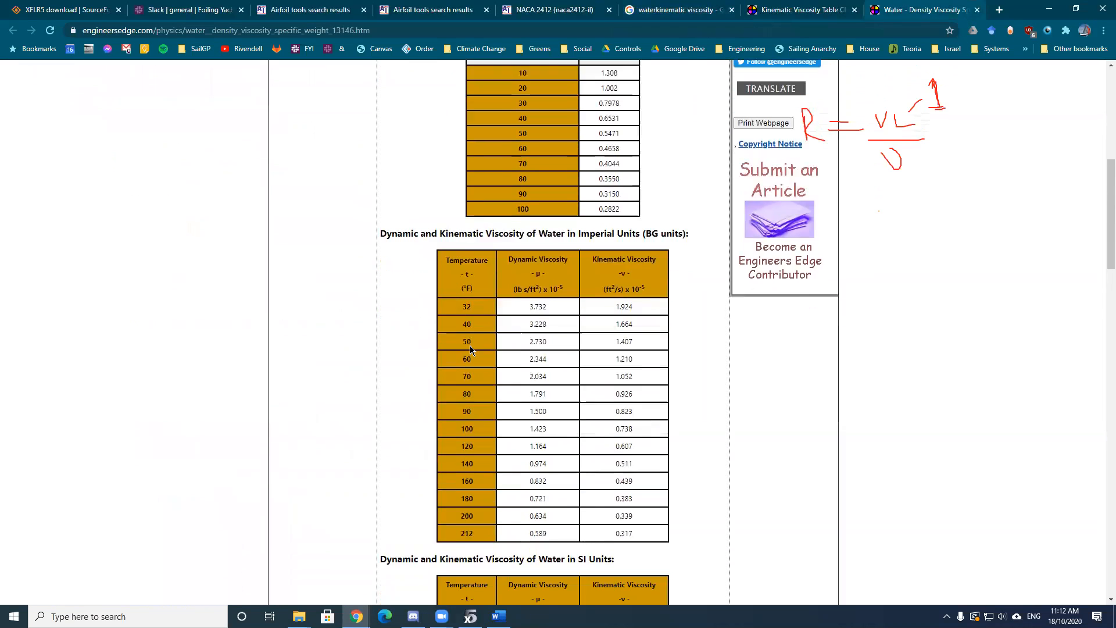
{"action": "scroll", "coordinate": [640, 250], "scroll_direction": "down", "scroll_amount": 4}
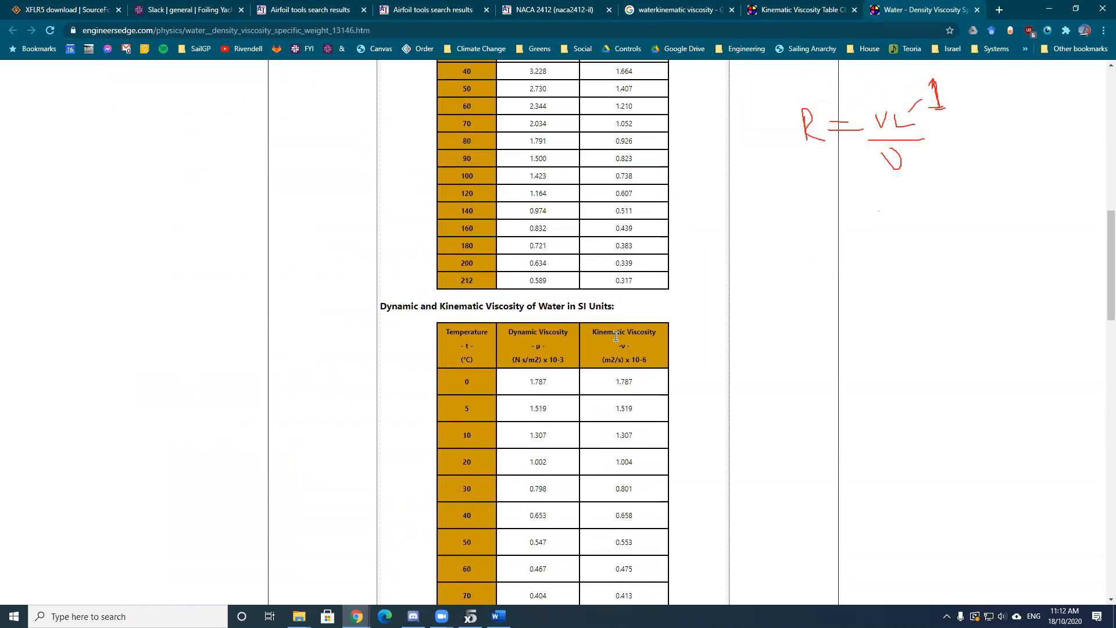
{"action": "scroll", "coordinate": [628, 365], "scroll_direction": "down", "scroll_amount": 3}
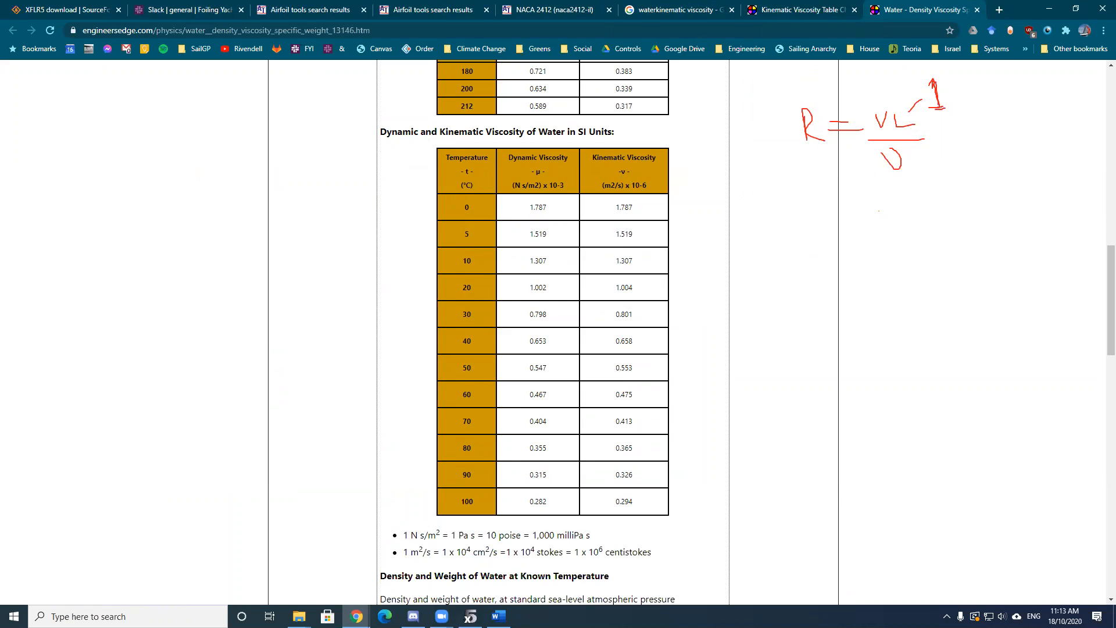
- Switch back to XFLR5, annotate the formula's viscosity term with 10^-6 in red, and write 20 ≈ 10 m/s below it
{"action": "left_click", "coordinate": [471, 616]}
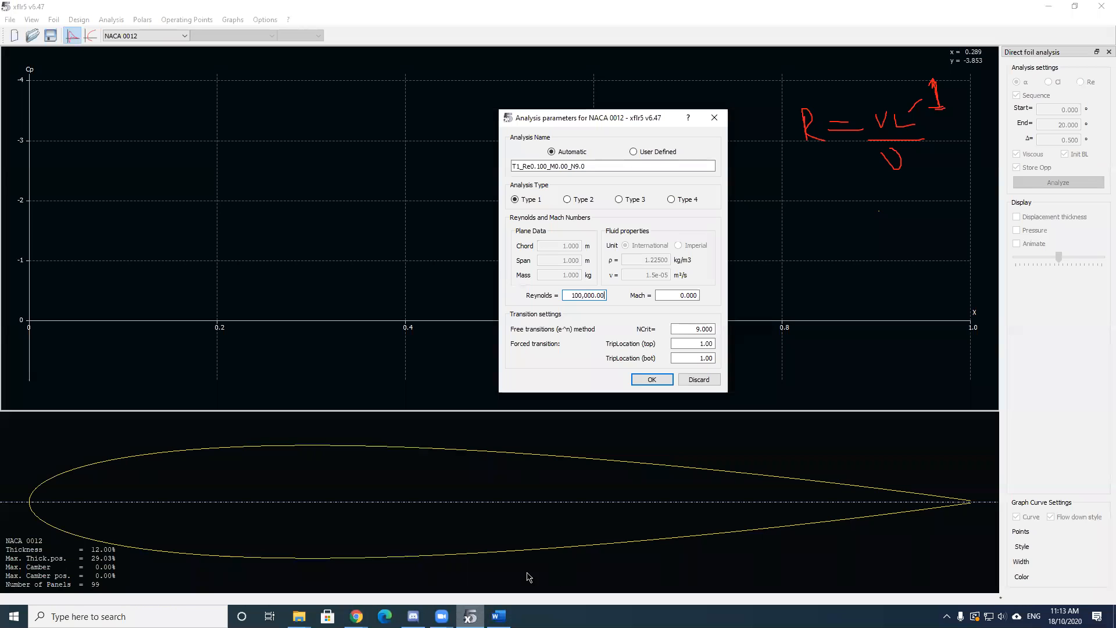
{"action": "left_click", "coordinate": [701, 72]}
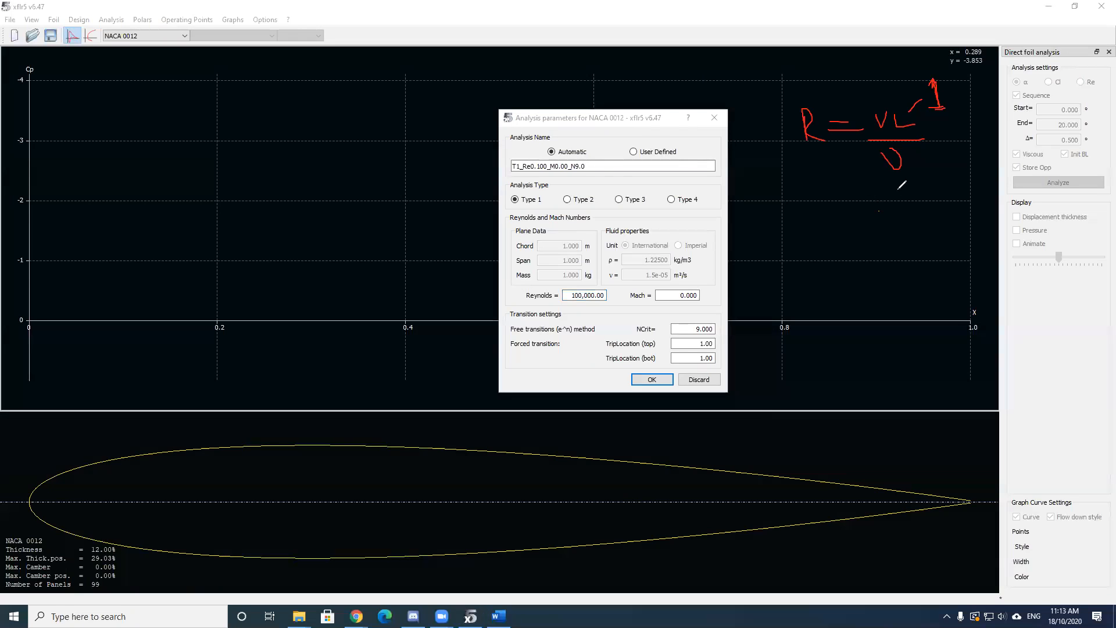
{"action": "mouse_move", "coordinate": [905, 168]}
{"action": "left_mouse_down"}
{"action": "mouse_move", "coordinate": [937, 184]}
{"action": "mouse_move", "coordinate": [965, 159]}
{"action": "left_mouse_up"}
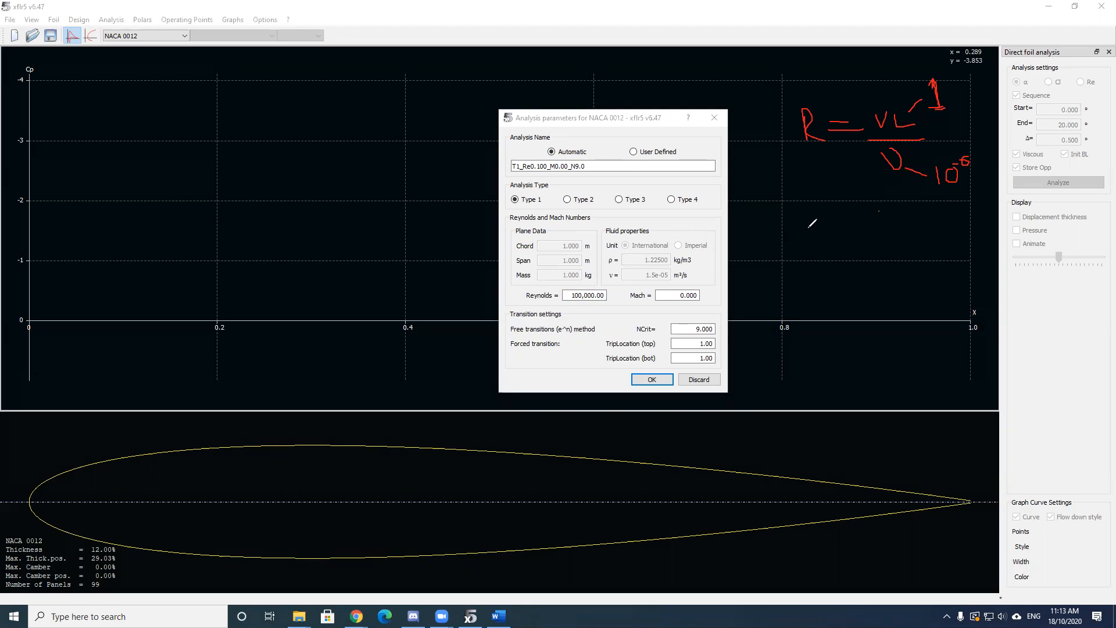
{"action": "mouse_move", "coordinate": [804, 229]}
{"action": "left_mouse_down"}
{"action": "mouse_move", "coordinate": [865, 234]}
{"action": "mouse_move", "coordinate": [866, 249]}
{"action": "mouse_move", "coordinate": [887, 253]}
{"action": "mouse_move", "coordinate": [900, 239]}
{"action": "mouse_move", "coordinate": [958, 261]}
{"action": "left_mouse_up"}
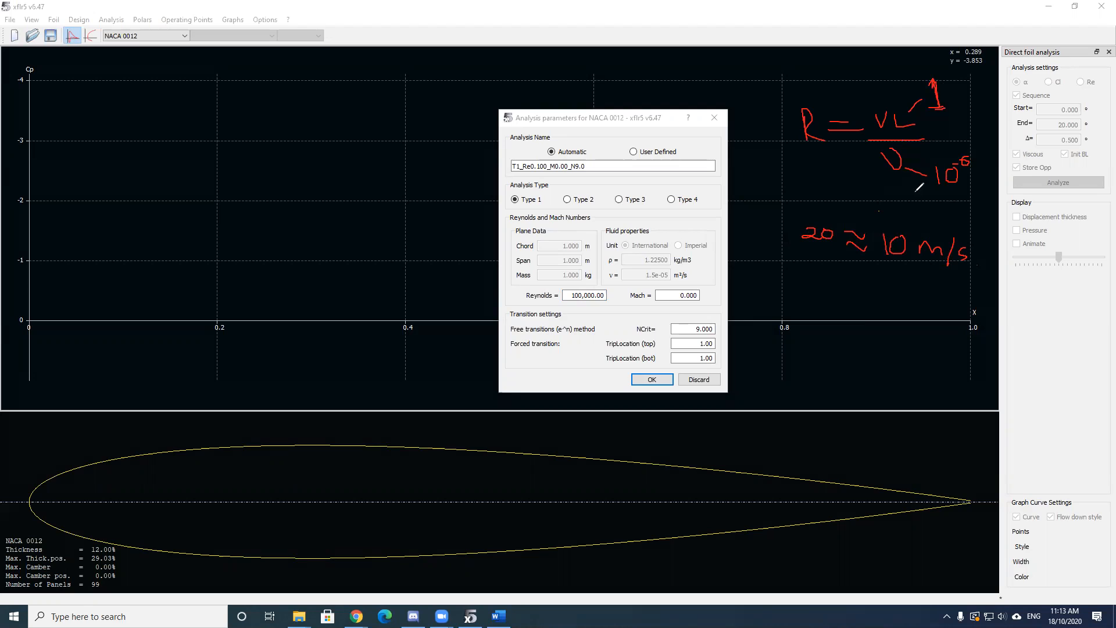
- Handwrite the Reynolds calculation 10 × 1 over 10^-6 in red and its result, = 10 mil
{"action": "mouse_move", "coordinate": [867, 303]}
{"action": "left_mouse_down"}
{"action": "mouse_move", "coordinate": [867, 321]}
{"action": "mouse_move", "coordinate": [893, 302]}
{"action": "mouse_move", "coordinate": [944, 322]}
{"action": "left_mouse_up"}
{"action": "mouse_move", "coordinate": [865, 343]}
{"action": "left_mouse_down"}
{"action": "mouse_move", "coordinate": [969, 339]}
{"action": "mouse_move", "coordinate": [898, 371]}
{"action": "mouse_move", "coordinate": [935, 352]}
{"action": "left_mouse_up"}
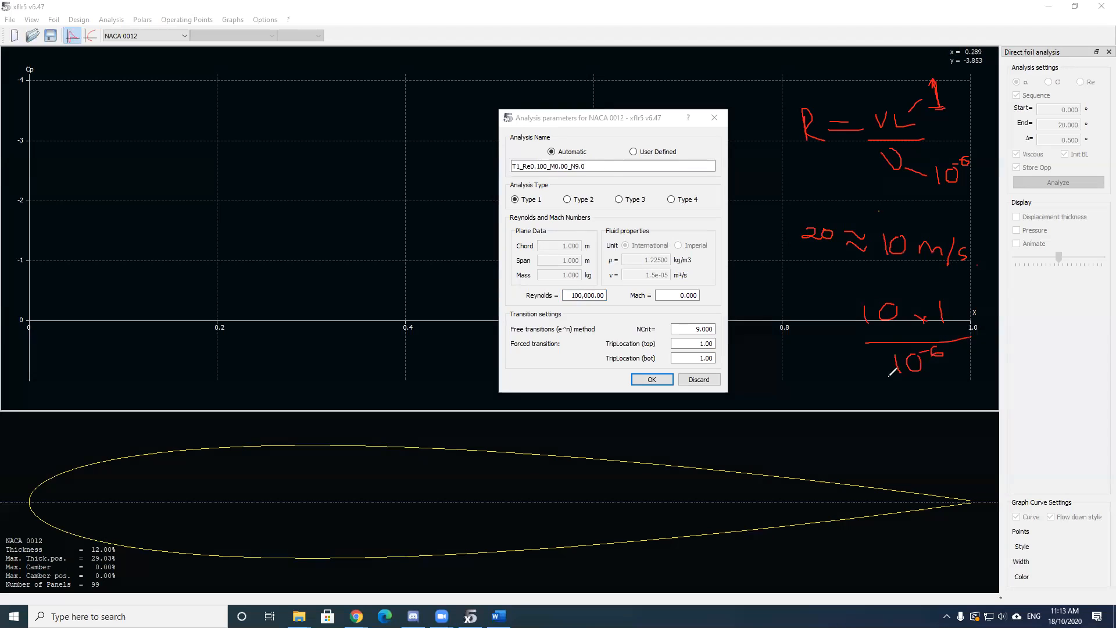
{"action": "left_click_drag", "start_coordinate": [840, 428], "coordinate": [868, 434]}
{"action": "mouse_move", "coordinate": [885, 424]}
{"action": "left_mouse_down"}
{"action": "mouse_move", "coordinate": [883, 448]}
{"action": "mouse_move", "coordinate": [903, 420]}
{"action": "mouse_move", "coordinate": [954, 441]}
{"action": "left_mouse_up"}
{"action": "left_click_drag", "start_coordinate": [957, 418], "coordinate": [966, 448]}
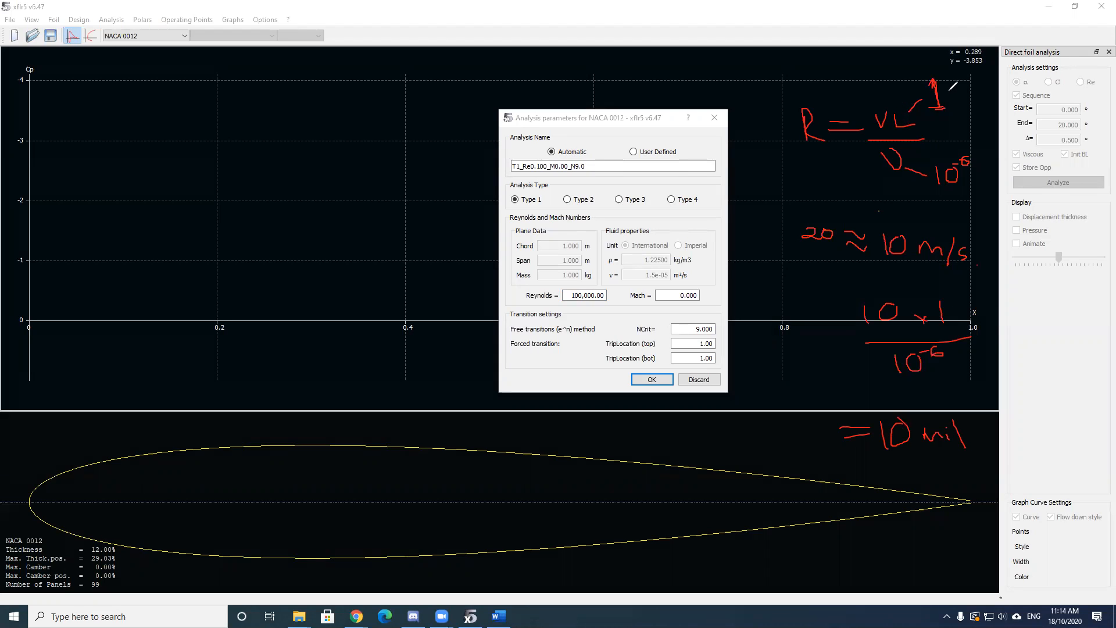
- Write 0.1 in yellow beside the formula's length value and Re_B = 1 mil below the red result
{"action": "left_click_drag", "start_coordinate": [953, 85], "coordinate": [969, 107]}
{"action": "left_click", "coordinate": [958, 90]}
{"action": "left_click", "coordinate": [965, 108]}
{"action": "mouse_move", "coordinate": [967, 84]}
{"action": "left_mouse_down"}
{"action": "mouse_move", "coordinate": [956, 91]}
{"action": "mouse_move", "coordinate": [977, 91]}
{"action": "left_mouse_up"}
{"action": "mouse_move", "coordinate": [897, 461]}
{"action": "left_mouse_down"}
{"action": "mouse_move", "coordinate": [901, 476]}
{"action": "mouse_move", "coordinate": [922, 465]}
{"action": "mouse_move", "coordinate": [953, 474]}
{"action": "left_mouse_up"}
{"action": "mouse_move", "coordinate": [817, 456]}
{"action": "left_mouse_down"}
{"action": "mouse_move", "coordinate": [819, 477]}
{"action": "mouse_move", "coordinate": [866, 466]}
{"action": "mouse_move", "coordinate": [848, 490]}
{"action": "left_mouse_up"}
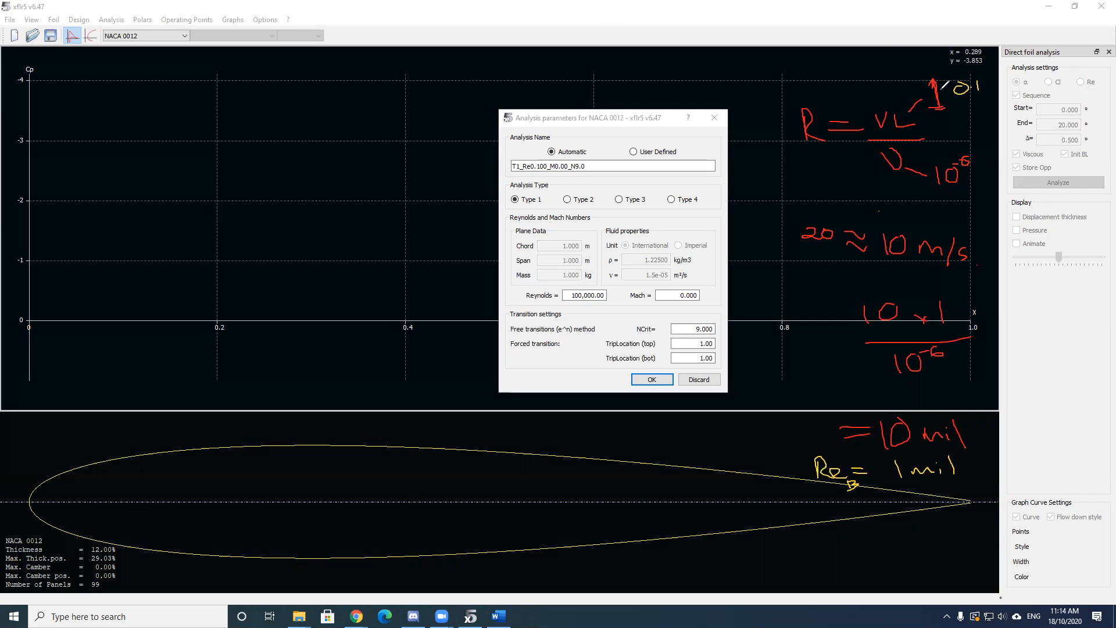
- Circle the length value 1 in yellow and draw a yellow arrow to the formula's velocity term
{"action": "mouse_move", "coordinate": [935, 74]}
{"action": "left_mouse_down"}
{"action": "mouse_move", "coordinate": [922, 65]}
{"action": "mouse_move", "coordinate": [945, 112]}
{"action": "mouse_move", "coordinate": [930, 66]}
{"action": "left_mouse_up"}
{"action": "mouse_move", "coordinate": [873, 108]}
{"action": "left_mouse_down"}
{"action": "mouse_move", "coordinate": [826, 88]}
{"action": "mouse_move", "coordinate": [874, 109]}
{"action": "mouse_move", "coordinate": [864, 112]}
{"action": "left_mouse_up"}
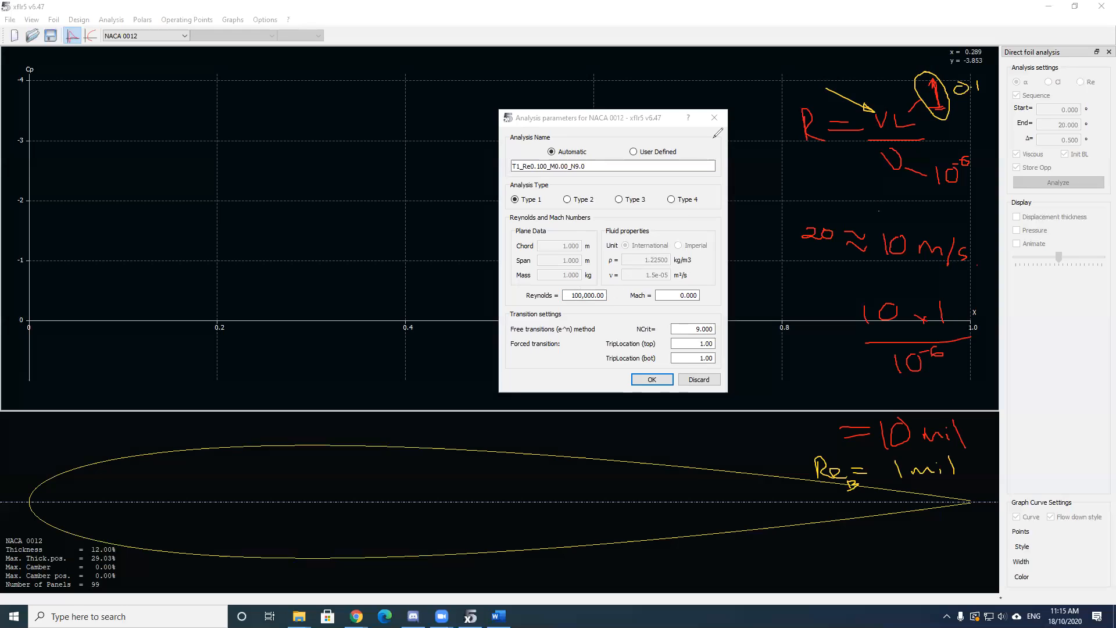
- Erase the handwritten formula, calculations and yellow marks beside the analysis parameters
{"action": "left_click", "coordinate": [612, 35]}
{"action": "mouse_move", "coordinate": [972, 90]}
{"action": "left_mouse_down"}
{"action": "mouse_move", "coordinate": [875, 95]}
{"action": "mouse_move", "coordinate": [833, 140]}
{"action": "mouse_move", "coordinate": [953, 166]}
{"action": "mouse_move", "coordinate": [989, 256]}
{"action": "mouse_move", "coordinate": [811, 232]}
{"action": "mouse_move", "coordinate": [854, 282]}
{"action": "left_mouse_up"}
{"action": "mouse_move", "coordinate": [896, 314]}
{"action": "left_mouse_down"}
{"action": "mouse_move", "coordinate": [956, 326]}
{"action": "mouse_move", "coordinate": [892, 381]}
{"action": "mouse_move", "coordinate": [899, 391]}
{"action": "mouse_move", "coordinate": [877, 426]}
{"action": "mouse_move", "coordinate": [929, 435]}
{"action": "mouse_move", "coordinate": [901, 416]}
{"action": "mouse_move", "coordinate": [820, 477]}
{"action": "mouse_move", "coordinate": [947, 454]}
{"action": "mouse_move", "coordinate": [953, 468]}
{"action": "mouse_move", "coordinate": [916, 469]}
{"action": "left_mouse_up"}
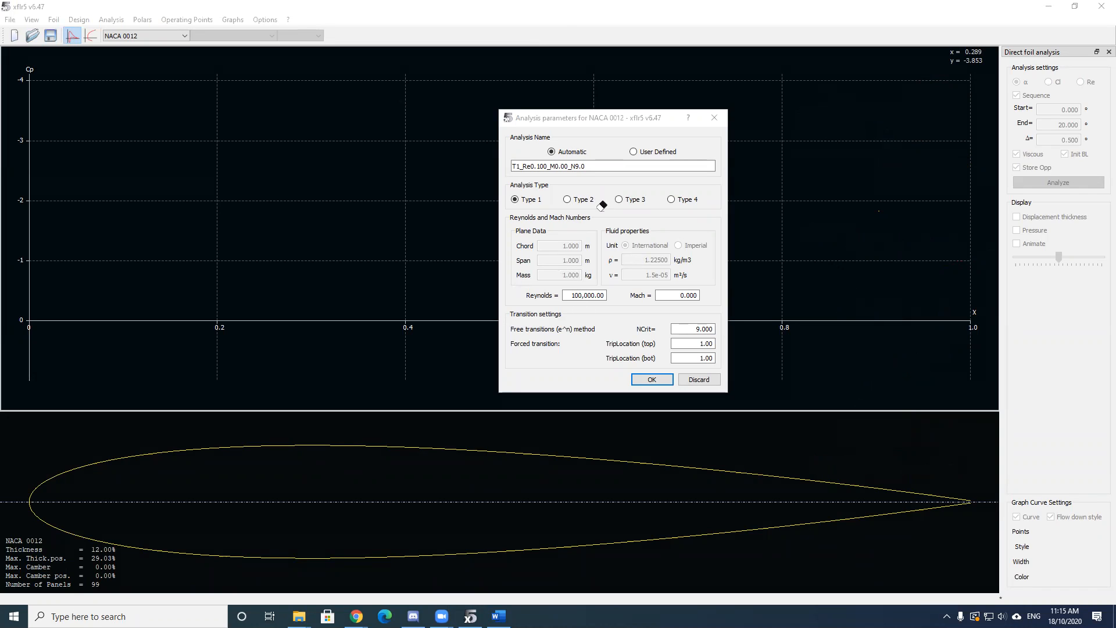
- Enter 100,0000.00 as the Reynolds number and accept the Type 1 analysis parameters for NACA 0012
{"action": "left_click", "coordinate": [596, 295]}
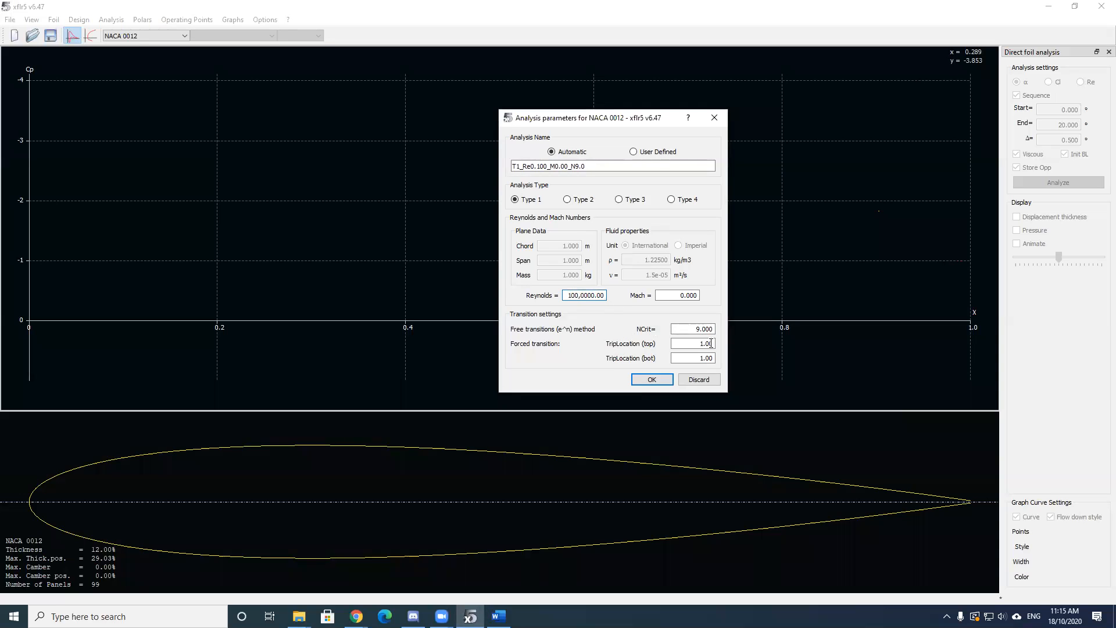
{"action": "left_click", "coordinate": [648, 381]}
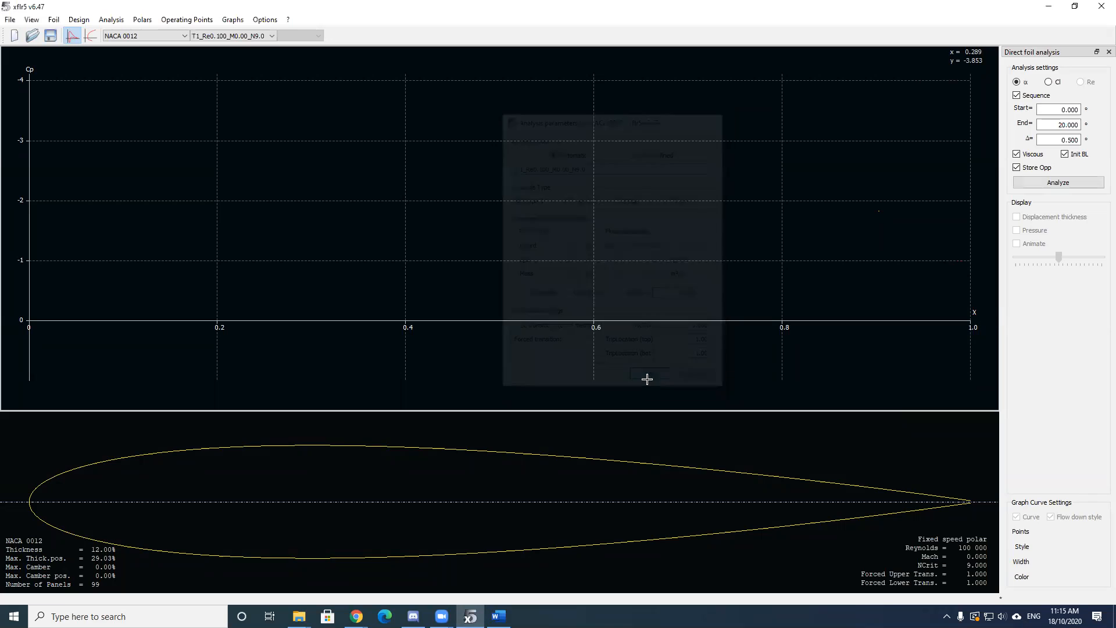
- Define another Type 1 analysis for NACA 0012 with a Reynolds number of 1,000,000 and Mach 0
{"action": "left_click", "coordinate": [189, 20]}
{"action": "mouse_move", "coordinate": [225, 22]}
{"action": "mouse_move", "coordinate": [177, 21]}
{"action": "mouse_move", "coordinate": [111, 20]}
{"action": "left_click", "coordinate": [162, 33]}
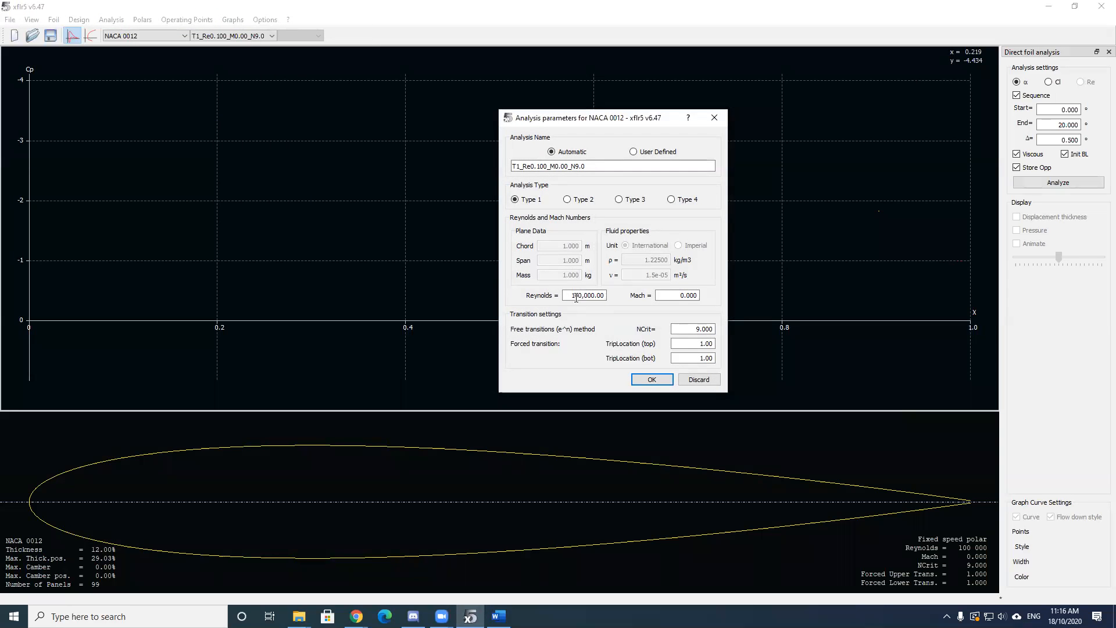
{"action": "left_click", "coordinate": [585, 291]}
{"action": "type", "text": "0"}
{"action": "left_click", "coordinate": [644, 378]}
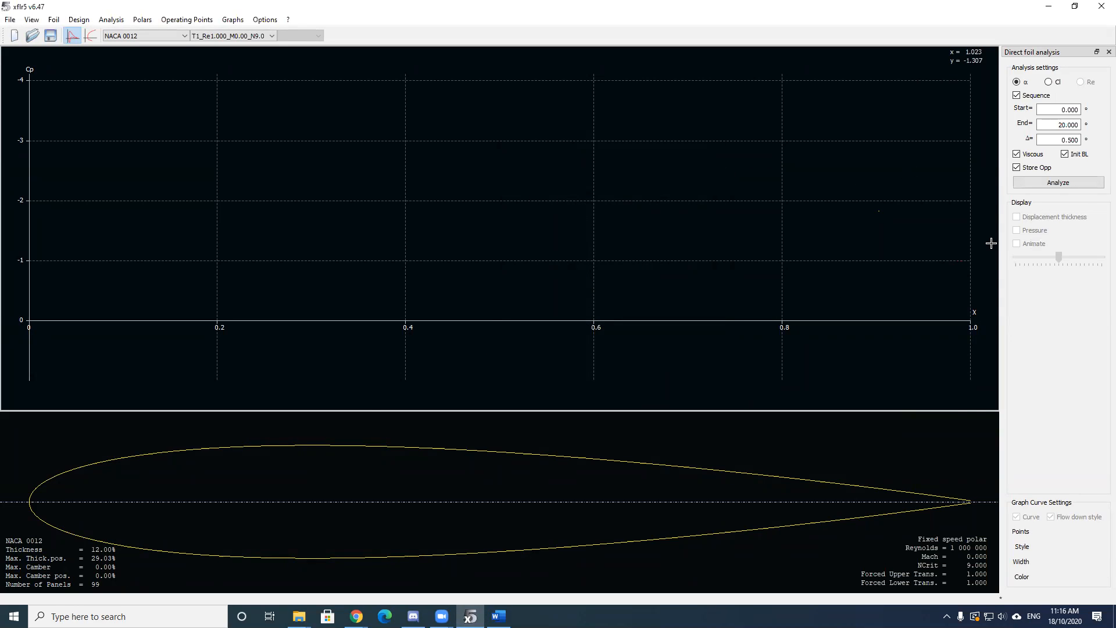
- Select the T1_Re1.000_M0.00_N9.0 polar, turn off the angle sequence, and analyze NACA 0012 at 5°
{"action": "left_click", "coordinate": [136, 37]}
{"action": "left_click", "coordinate": [137, 37]}
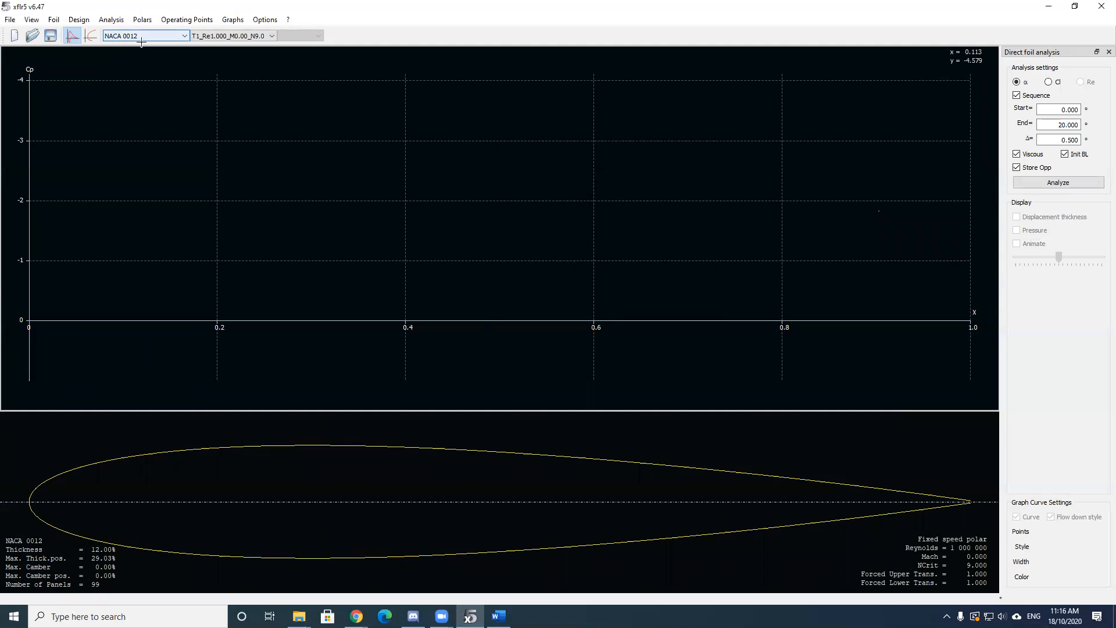
{"action": "left_click", "coordinate": [230, 36]}
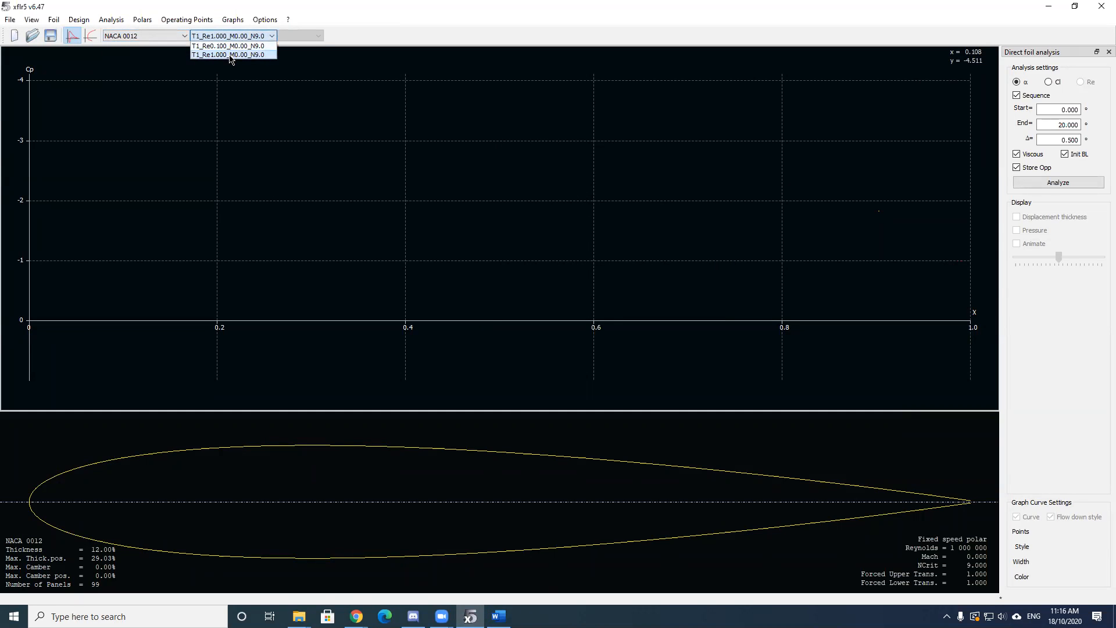
{"action": "left_click", "coordinate": [229, 54]}
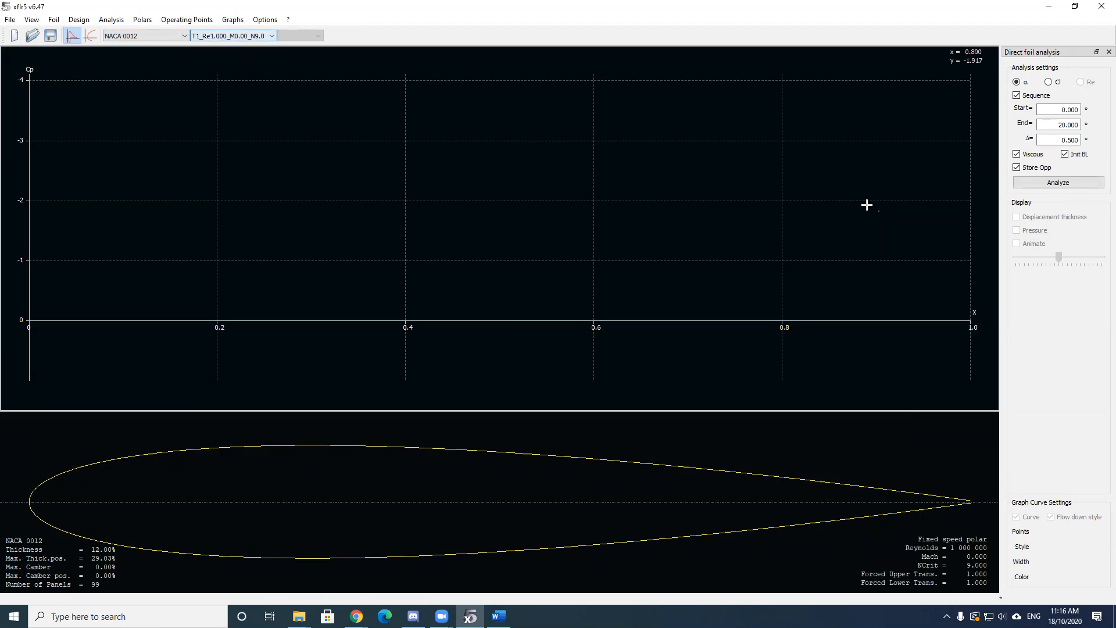
{"action": "left_click", "coordinate": [1017, 96]}
{"action": "left_click", "coordinate": [1016, 95]}
{"action": "left_click", "coordinate": [1063, 109]}
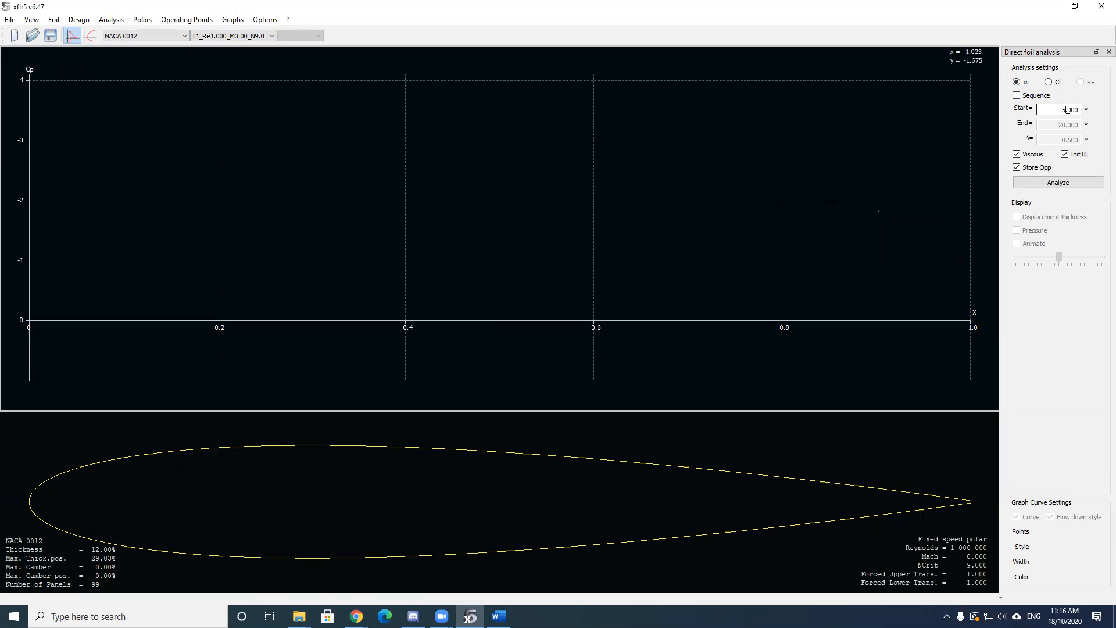
{"action": "left_click", "coordinate": [1030, 182]}
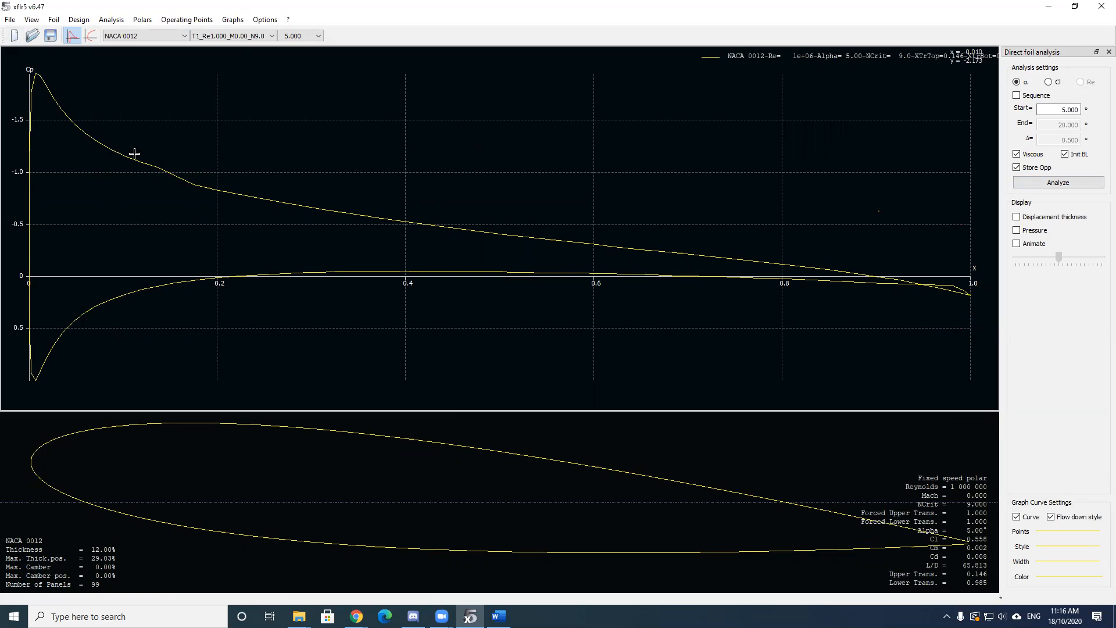
- Visit the Direct Foil Design module and return to XFoil Direct Analysis
{"action": "left_click", "coordinate": [10, 19]}
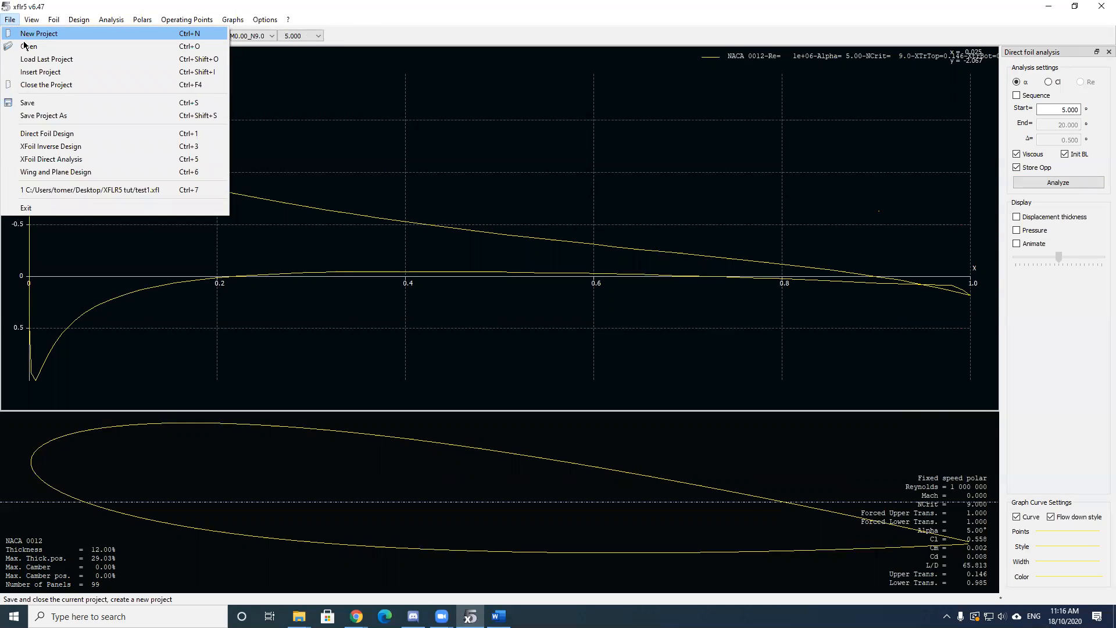
{"action": "left_click", "coordinate": [40, 135]}
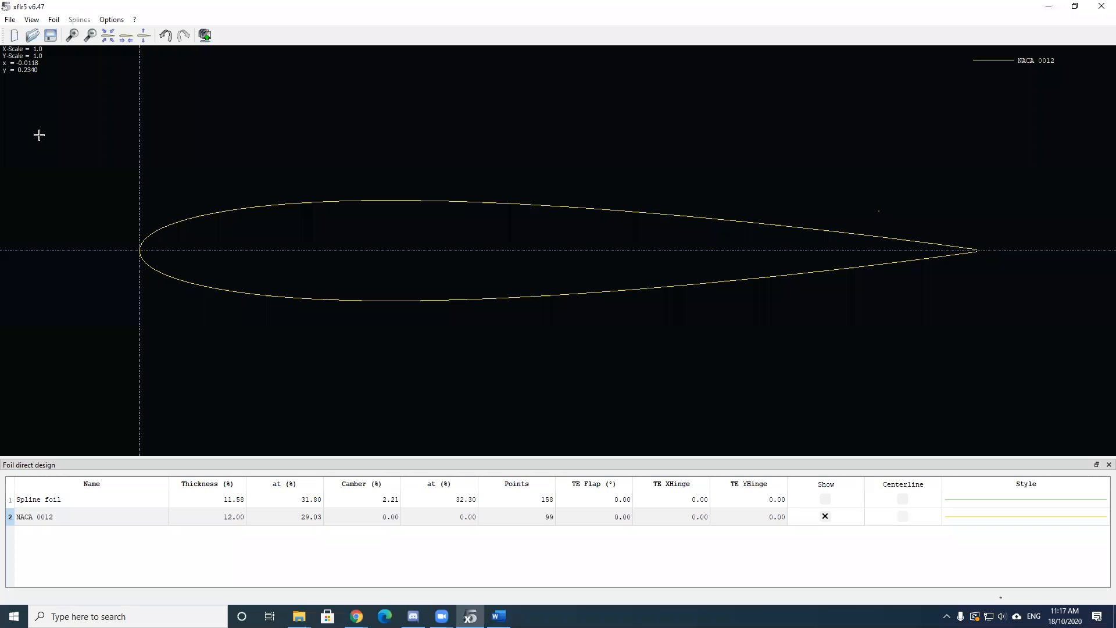
{"action": "left_click", "coordinate": [11, 21]}
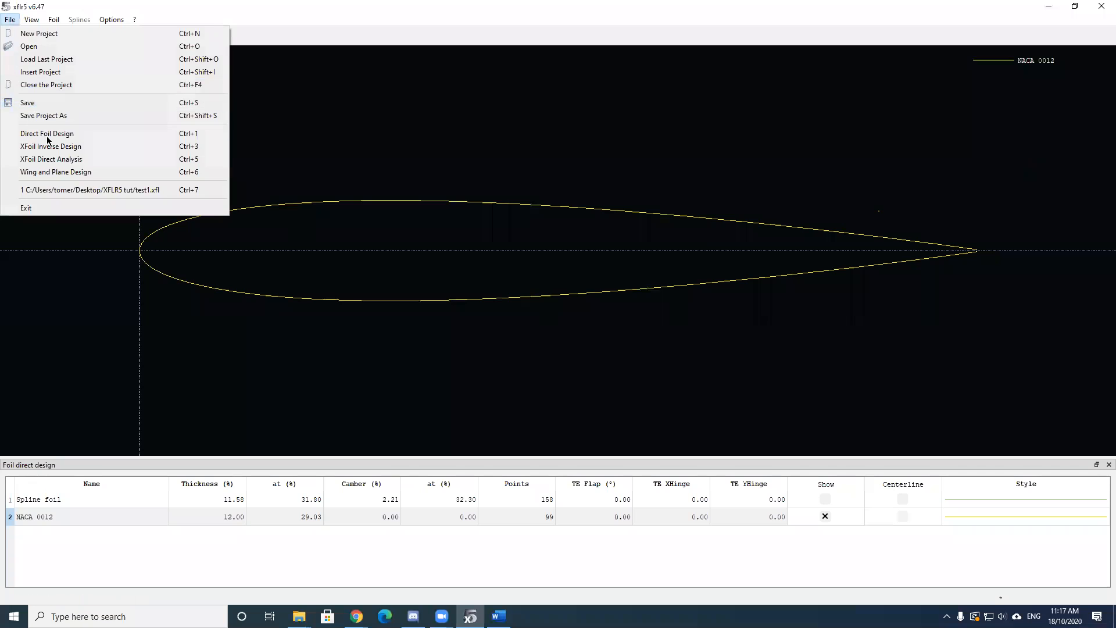
{"action": "left_click", "coordinate": [61, 160]}
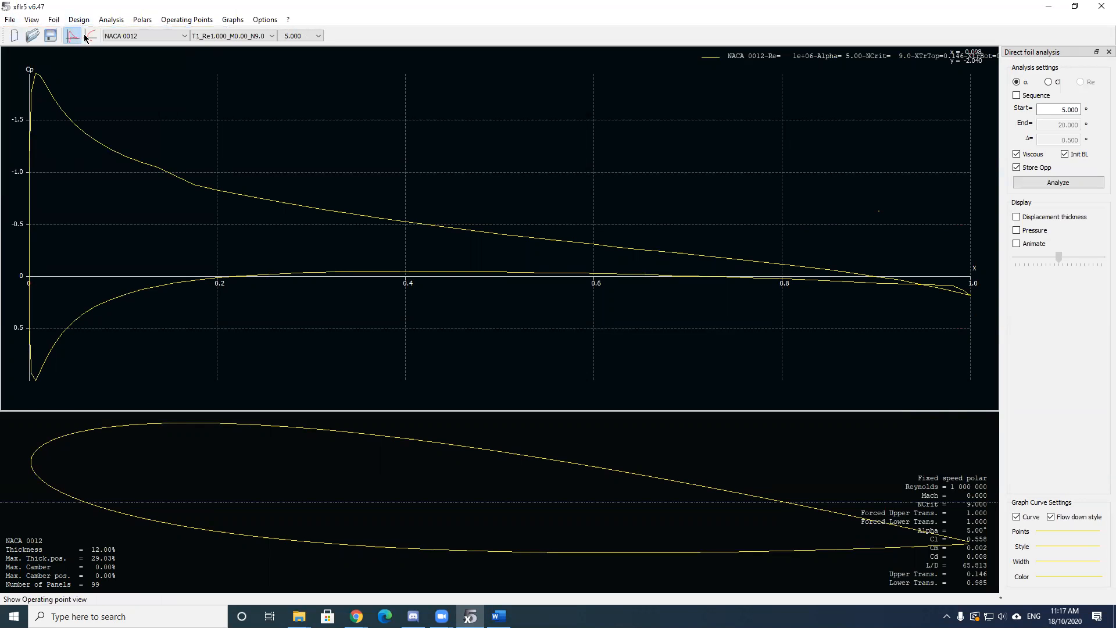
- Check the polar view, return to the operating point view, and select the 5° operating point
{"action": "left_click", "coordinate": [89, 36]}
{"action": "left_click", "coordinate": [72, 37]}
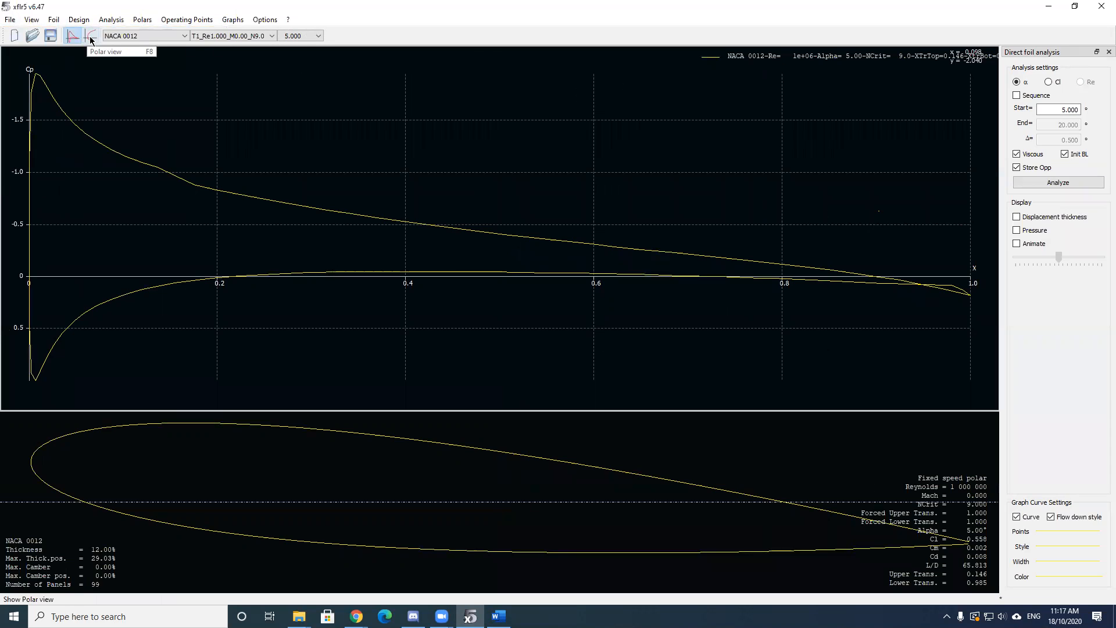
{"action": "left_click", "coordinate": [90, 36]}
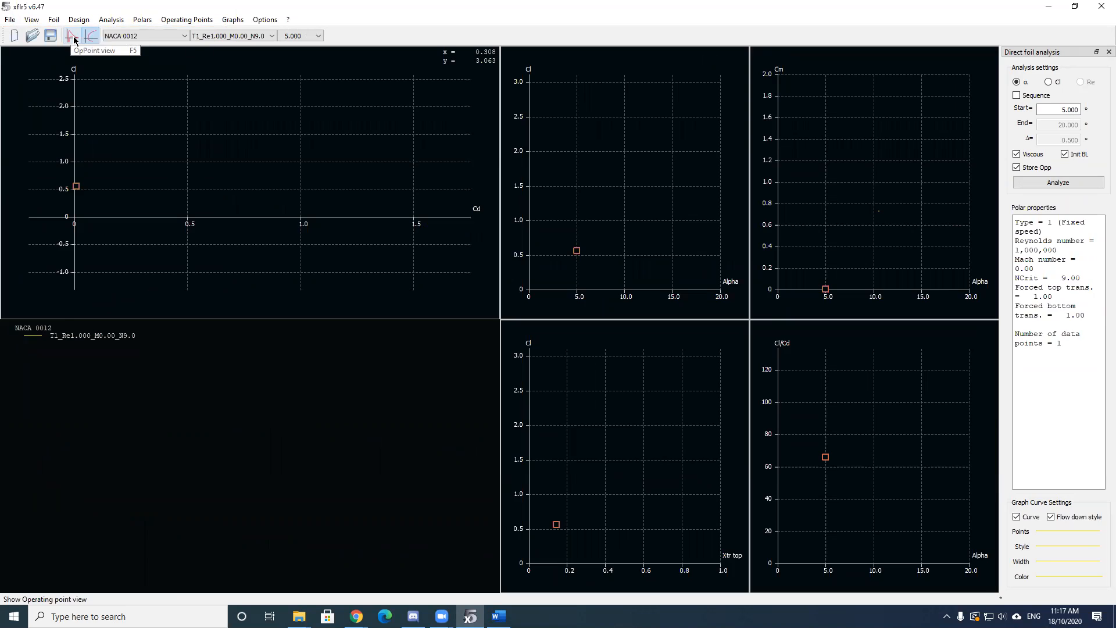
{"action": "left_click", "coordinate": [73, 37]}
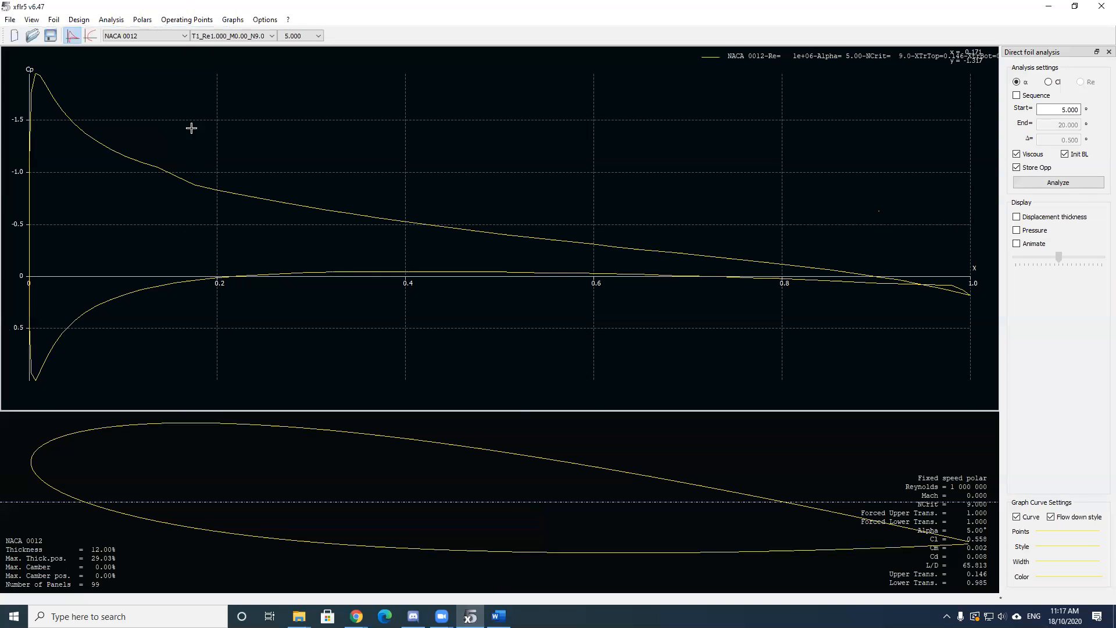
{"action": "left_click", "coordinate": [299, 37]}
{"action": "left_click", "coordinate": [298, 46]}
- Enable the angle sequence and analyze NACA 0012 from 0° to 10° in 1° increments
{"action": "left_click", "coordinate": [1015, 96]}
{"action": "double_click", "coordinate": [1064, 109]}
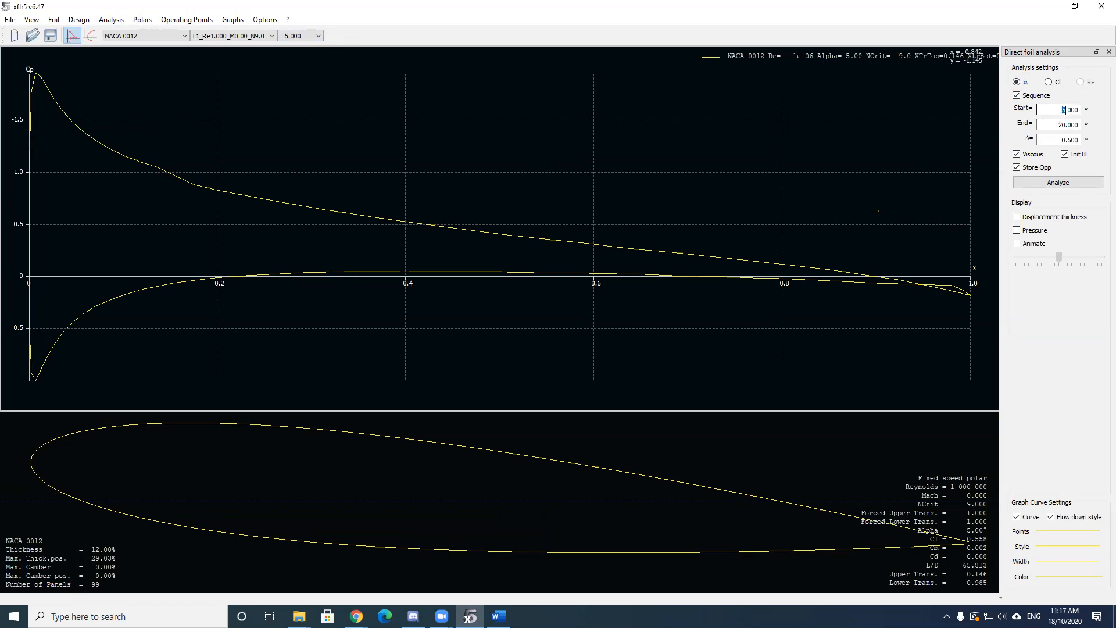
{"action": "left_click_drag", "start_coordinate": [1059, 124], "coordinate": [1062, 123]}
{"action": "left_click", "coordinate": [1066, 141]}
{"action": "left_click", "coordinate": [1069, 182]}
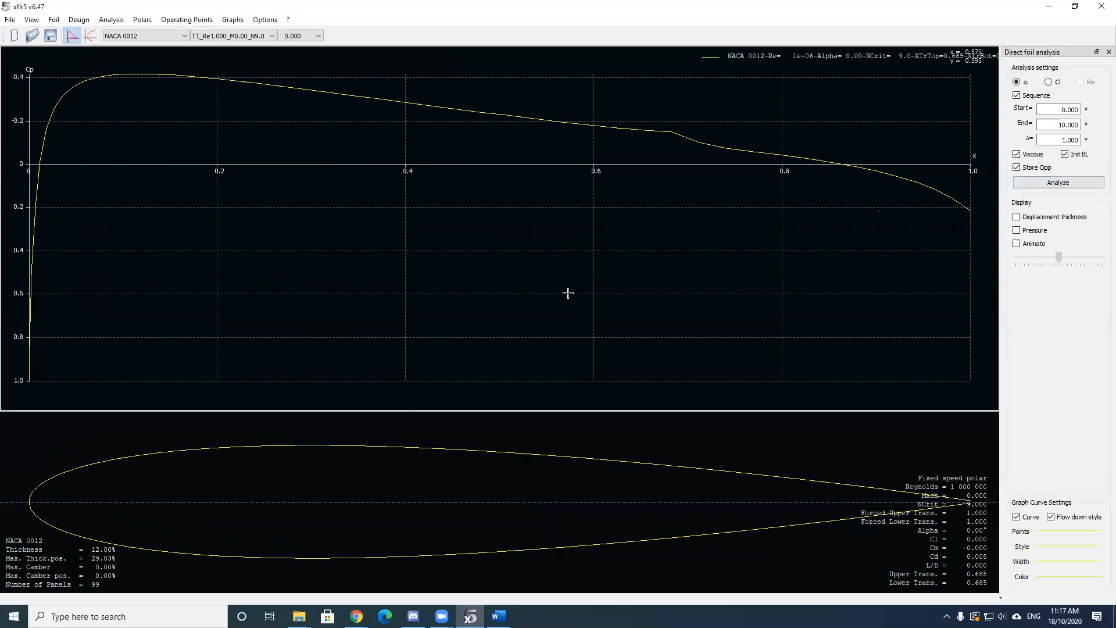
- View the Cp curve and foil for the 1° and 7° operating points
{"action": "left_click", "coordinate": [281, 36]}
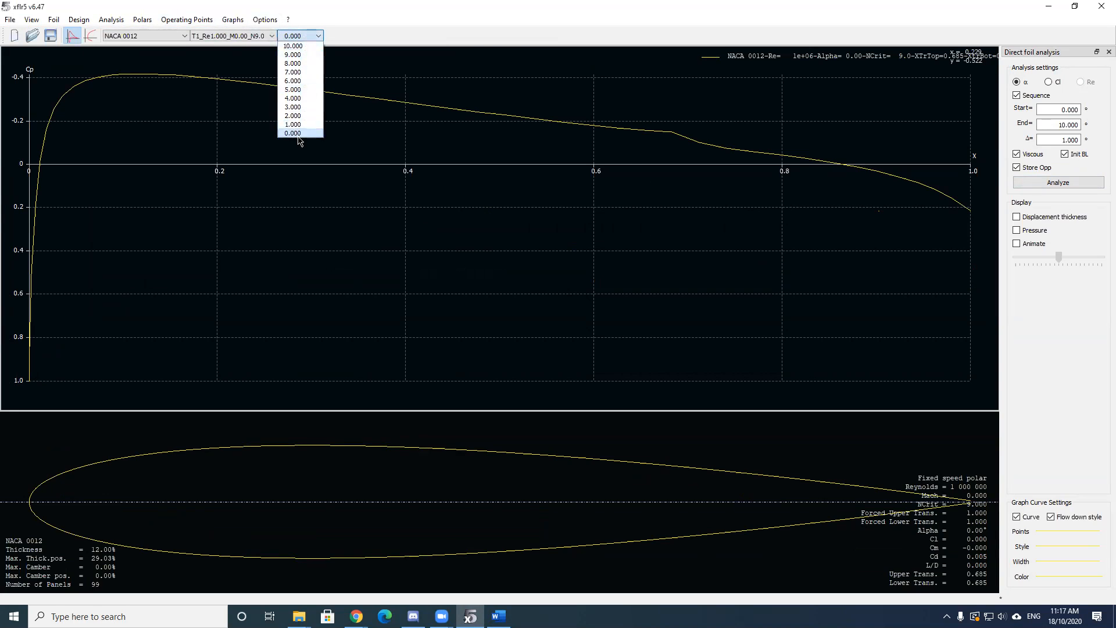
{"action": "left_click", "coordinate": [301, 125]}
{"action": "left_click", "coordinate": [306, 37]}
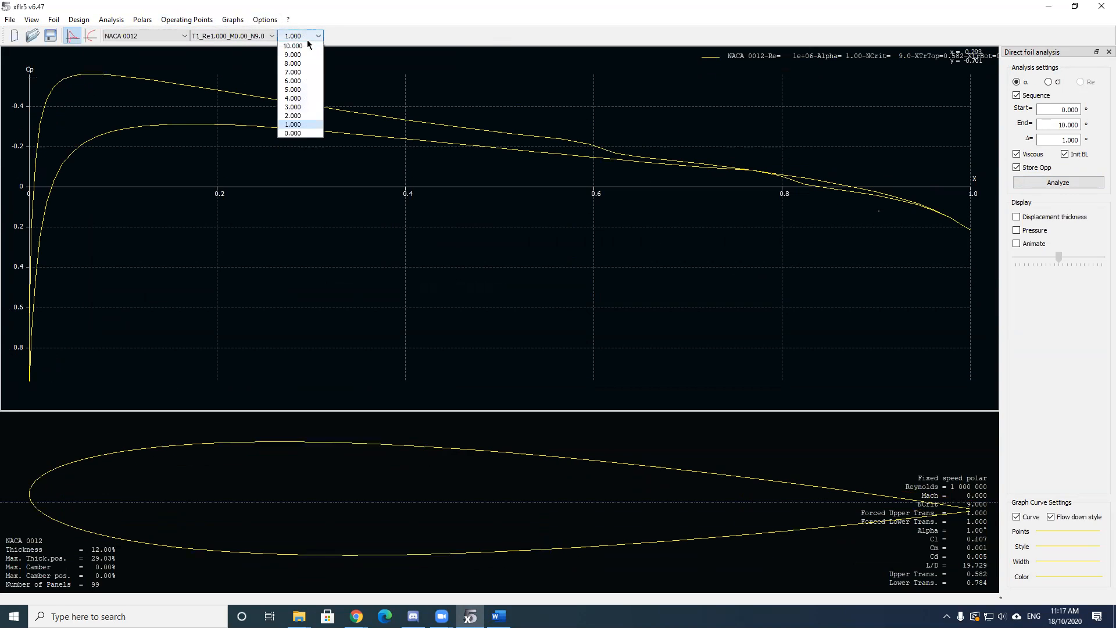
{"action": "left_click", "coordinate": [306, 72]}
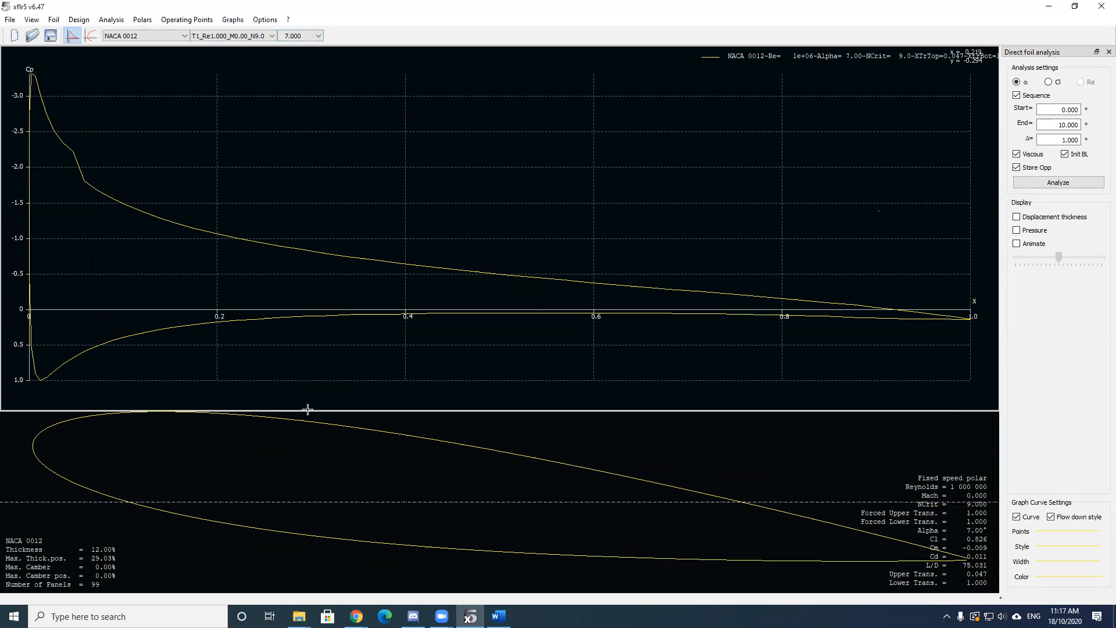
{"action": "scroll", "coordinate": [391, 444], "scroll_direction": "down", "scroll_amount": 2}
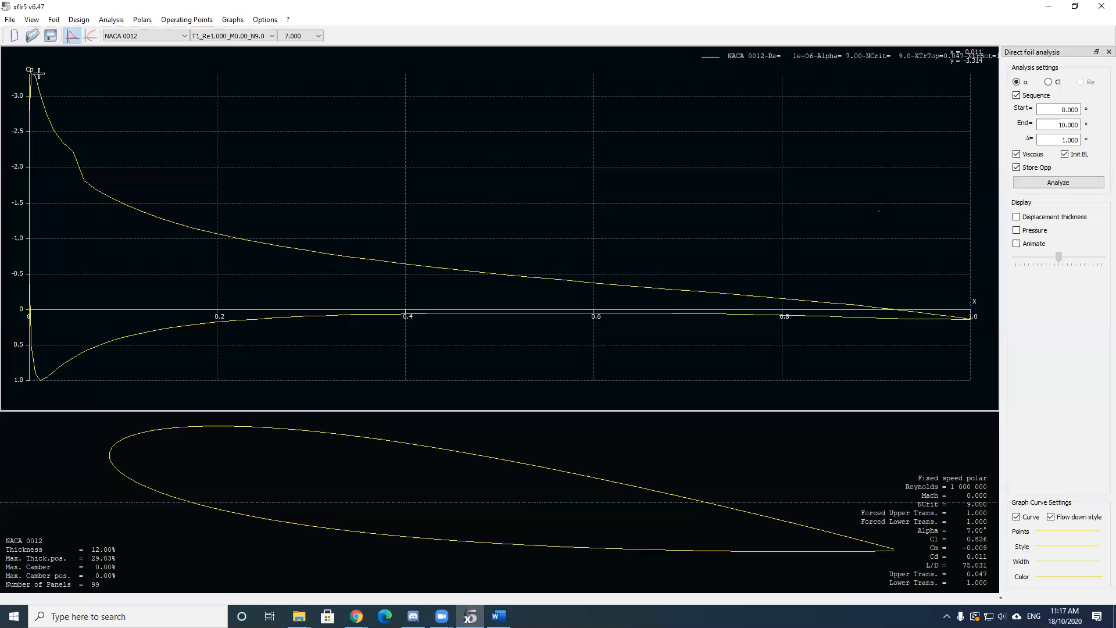
- Display the 9° operating point and frame its whole Cp curve and foil outline for inspection
{"action": "left_click", "coordinate": [295, 34]}
{"action": "left_click", "coordinate": [291, 53]}
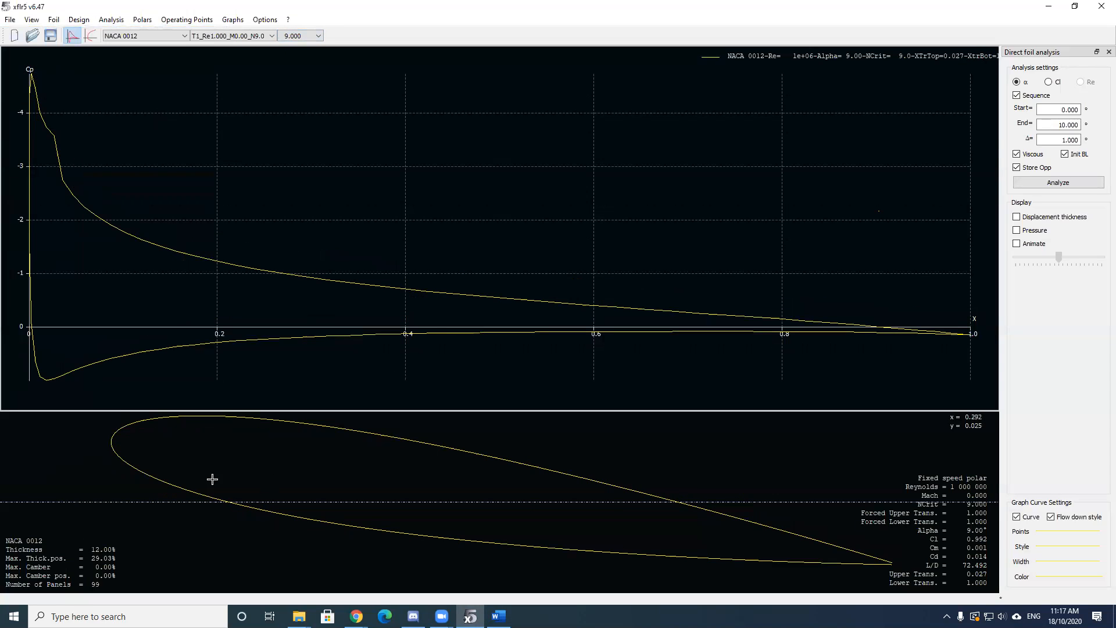
{"action": "scroll", "coordinate": [356, 478], "scroll_direction": "down", "scroll_amount": 3}
{"action": "left_click_drag", "start_coordinate": [378, 495], "coordinate": [286, 511]}
{"action": "scroll", "coordinate": [314, 498], "scroll_direction": "up", "scroll_amount": 3}
{"action": "scroll", "coordinate": [319, 500], "scroll_direction": "down", "scroll_amount": 6}
{"action": "scroll", "coordinate": [361, 330], "scroll_direction": "up", "scroll_amount": 4}
{"action": "scroll", "coordinate": [361, 330], "scroll_direction": "down", "scroll_amount": 5}
{"action": "scroll", "coordinate": [361, 330], "scroll_direction": "down", "scroll_amount": 4}
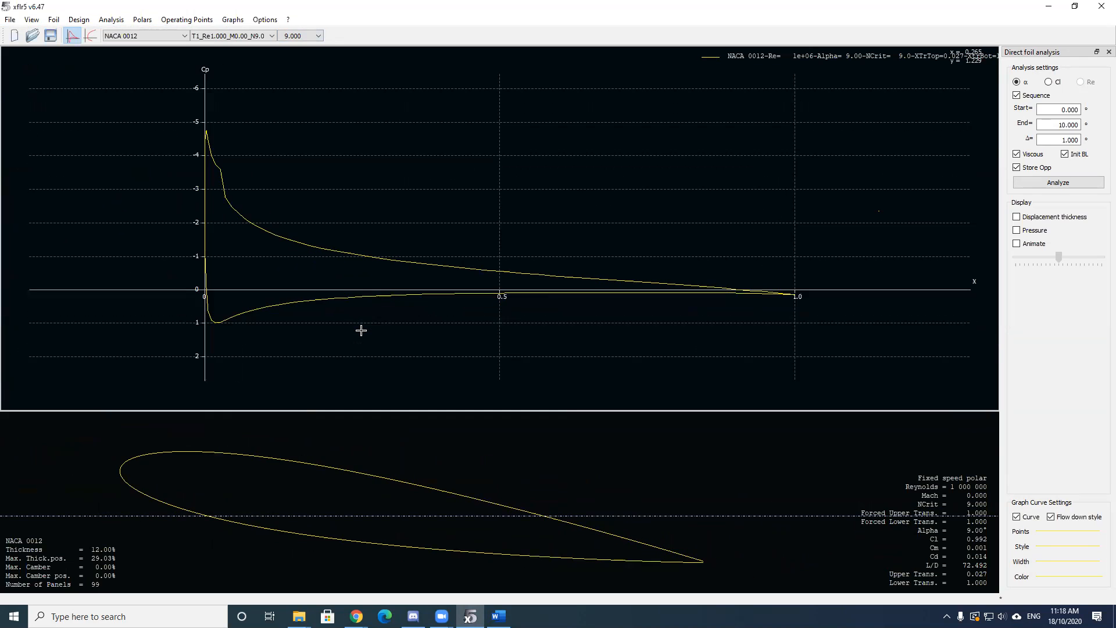
{"action": "left_click_drag", "start_coordinate": [394, 490], "coordinate": [460, 475]}
{"action": "scroll", "coordinate": [472, 472], "scroll_direction": "up", "scroll_amount": 3}
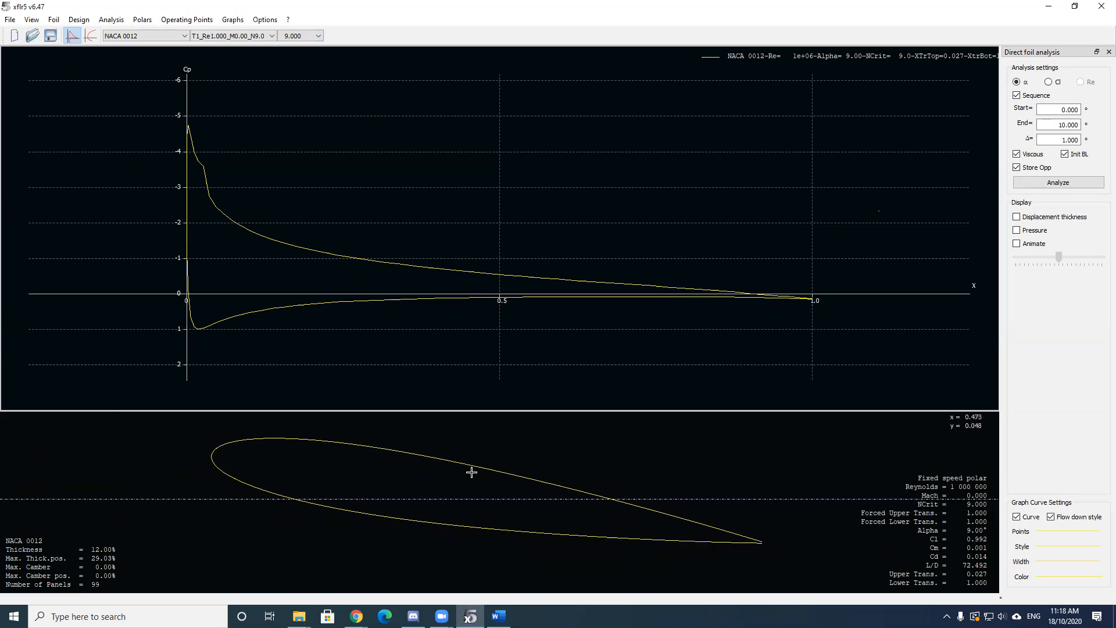
{"action": "scroll", "coordinate": [471, 471], "scroll_direction": "down", "scroll_amount": 1}
{"action": "left_click_drag", "start_coordinate": [470, 472], "coordinate": [480, 470]}
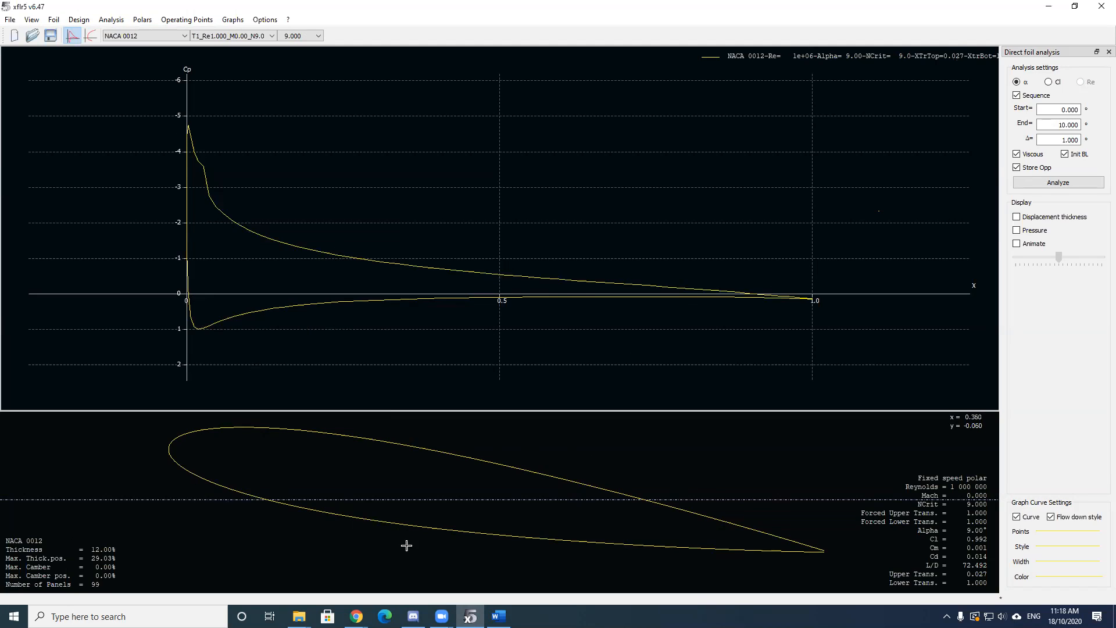
- Annotate the foil's lower surface with three short red arrows pointing up against it
{"action": "left_click", "coordinate": [639, 79]}
{"action": "mouse_move", "coordinate": [381, 552]}
{"action": "left_mouse_down"}
{"action": "mouse_move", "coordinate": [387, 528]}
{"action": "mouse_move", "coordinate": [323, 518]}
{"action": "left_mouse_up"}
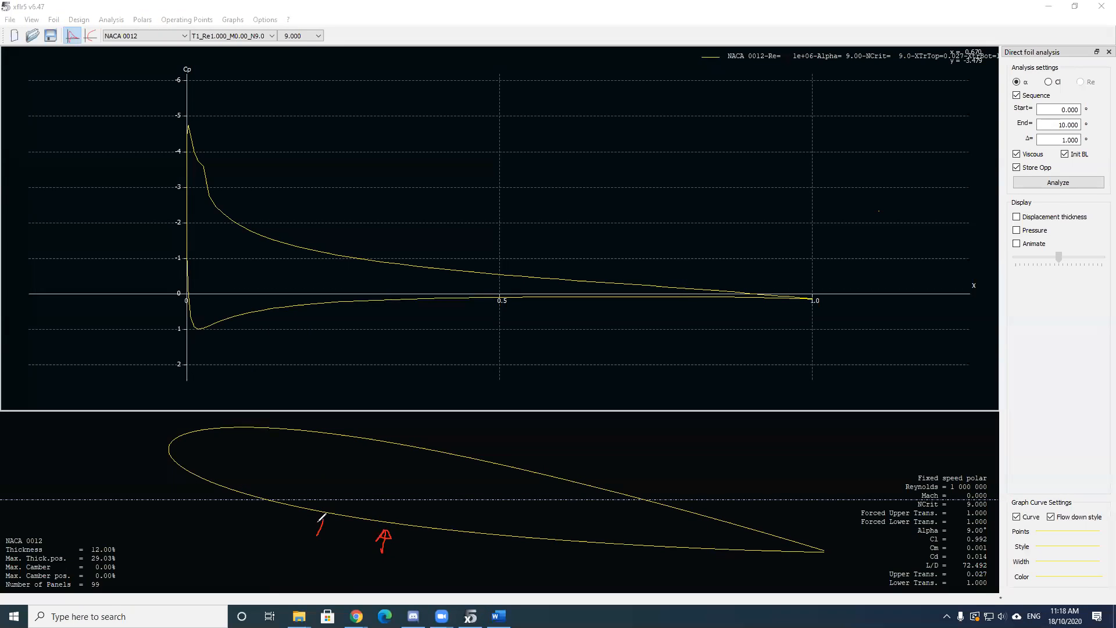
{"action": "left_click_drag", "start_coordinate": [516, 556], "coordinate": [518, 544]}
- Annotate the foil's upper surface near the leading edge with long red arrows pointing upward
{"action": "mouse_move", "coordinate": [186, 430]}
{"action": "left_mouse_down"}
{"action": "mouse_move", "coordinate": [158, 335]}
{"action": "mouse_move", "coordinate": [159, 345]}
{"action": "left_mouse_up"}
{"action": "mouse_move", "coordinate": [199, 427]}
{"action": "left_mouse_down"}
{"action": "mouse_move", "coordinate": [195, 339]}
{"action": "mouse_move", "coordinate": [198, 351]}
{"action": "left_mouse_up"}
{"action": "left_click_drag", "start_coordinate": [222, 423], "coordinate": [238, 354]}
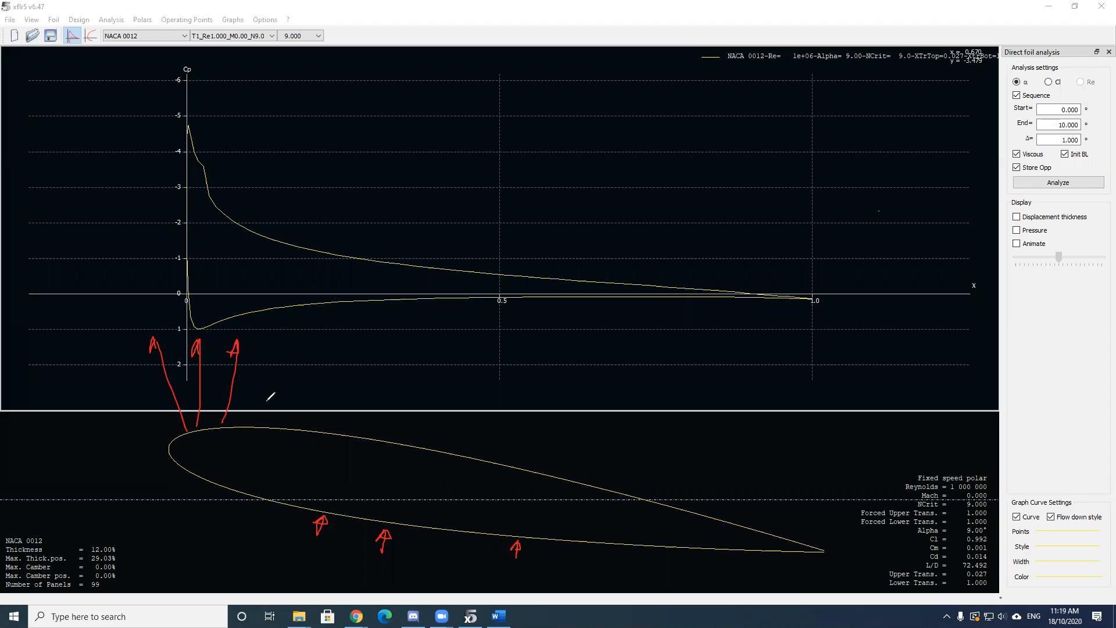
{"action": "left_click_drag", "start_coordinate": [275, 359], "coordinate": [268, 426]}
{"action": "left_click_drag", "start_coordinate": [270, 371], "coordinate": [281, 367]}
- Erase all the red arrows drawn around the foil
{"action": "mouse_move", "coordinate": [512, 450]}
{"action": "left_mouse_down"}
{"action": "mouse_move", "coordinate": [512, 464]}
{"action": "mouse_move", "coordinate": [513, 452]}
{"action": "left_mouse_up"}
{"action": "mouse_move", "coordinate": [155, 386]}
{"action": "left_mouse_down"}
{"action": "mouse_move", "coordinate": [204, 391]}
{"action": "mouse_move", "coordinate": [239, 364]}
{"action": "mouse_move", "coordinate": [291, 363]}
{"action": "left_mouse_up"}
{"action": "mouse_move", "coordinate": [167, 357]}
{"action": "left_mouse_down"}
{"action": "mouse_move", "coordinate": [563, 478]}
{"action": "mouse_move", "coordinate": [511, 541]}
{"action": "mouse_move", "coordinate": [360, 532]}
{"action": "left_mouse_up"}
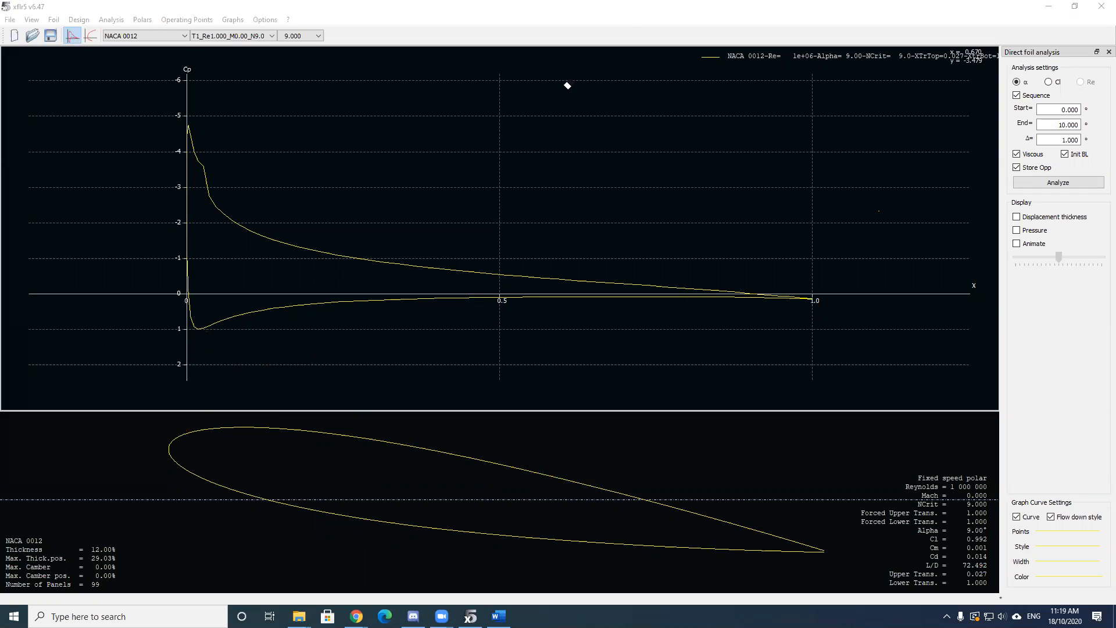
{"action": "right_click", "coordinate": [559, 148]}
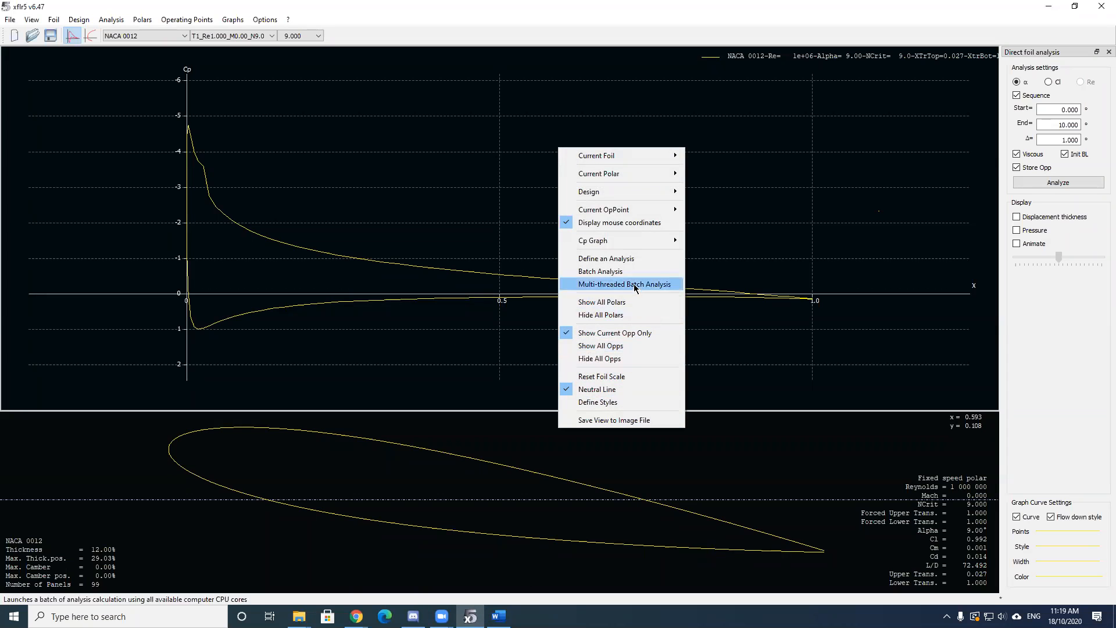
{"action": "mouse_move", "coordinate": [634, 213]}
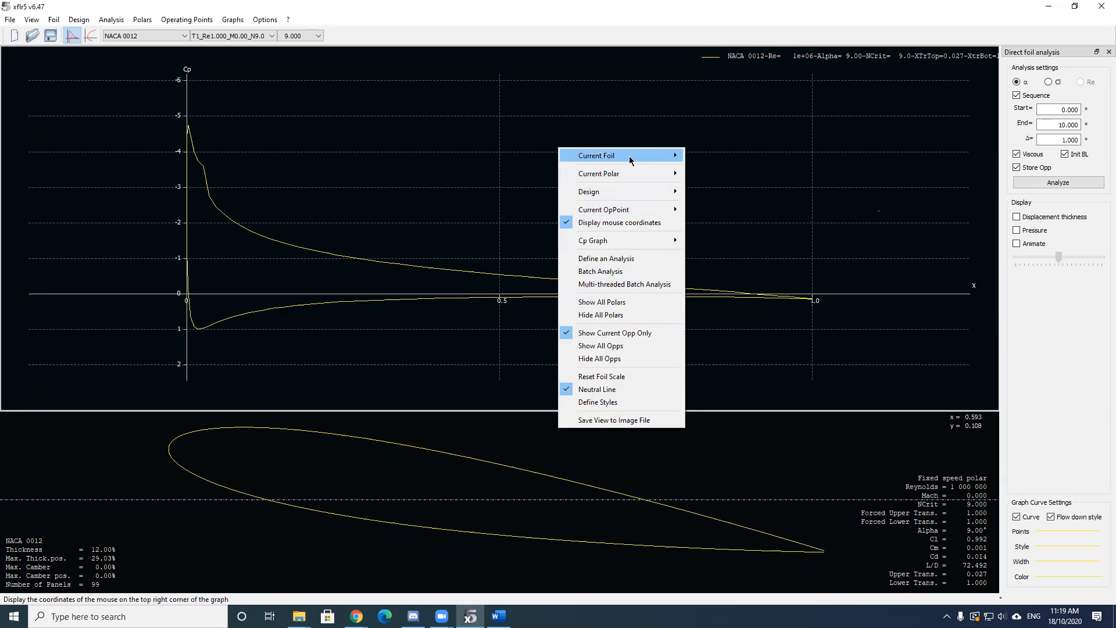
{"action": "mouse_move", "coordinate": [629, 156]}
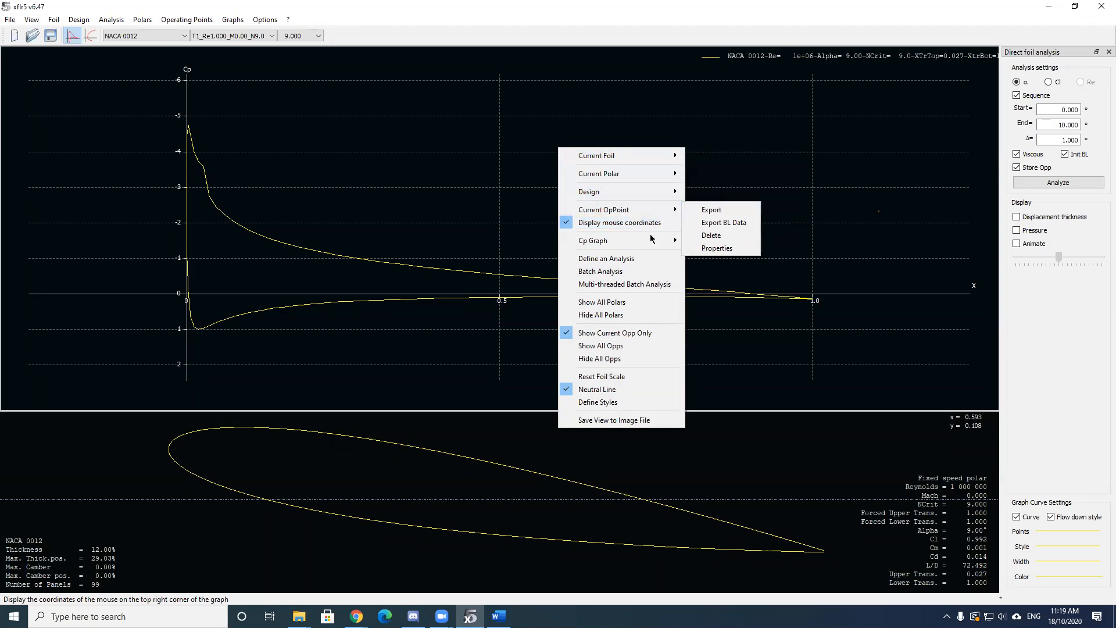
{"action": "mouse_move", "coordinate": [650, 243]}
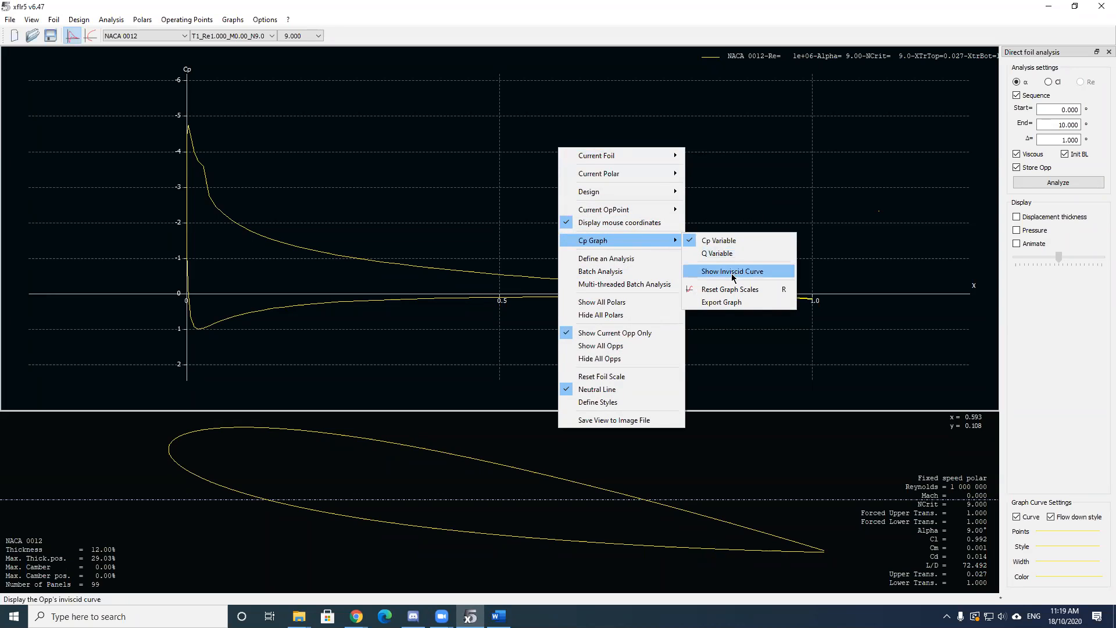
{"action": "left_click", "coordinate": [405, 380]}
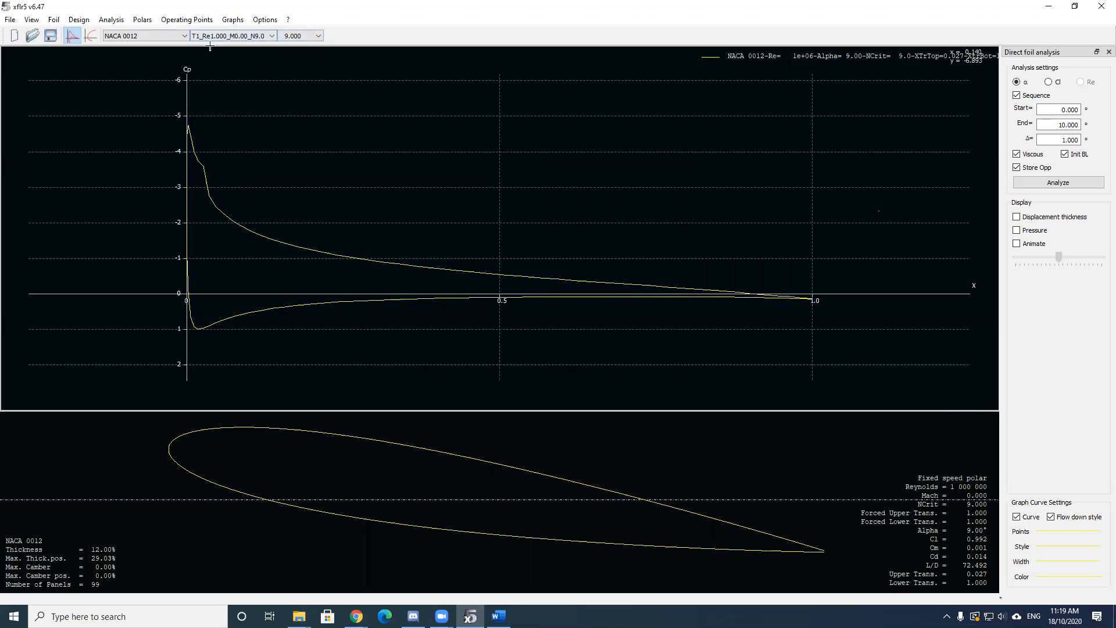
- Display the NACA 0012 operating points at 1°, 2°, 3° and 4° in turn to compare their Cp curves
{"action": "left_click", "coordinate": [311, 37]}
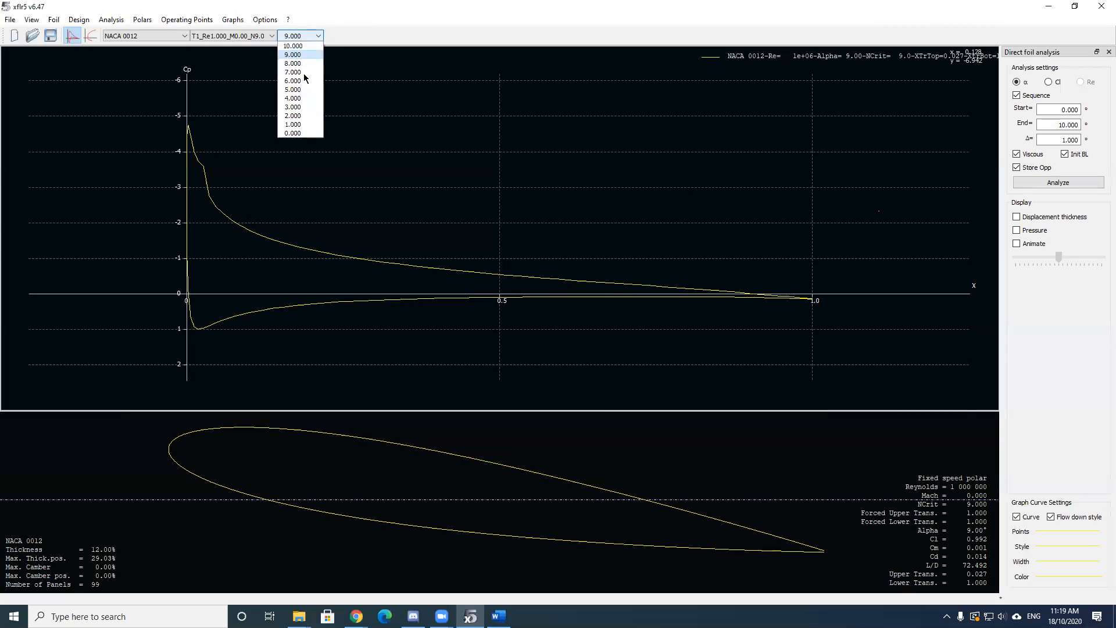
{"action": "left_click", "coordinate": [309, 124]}
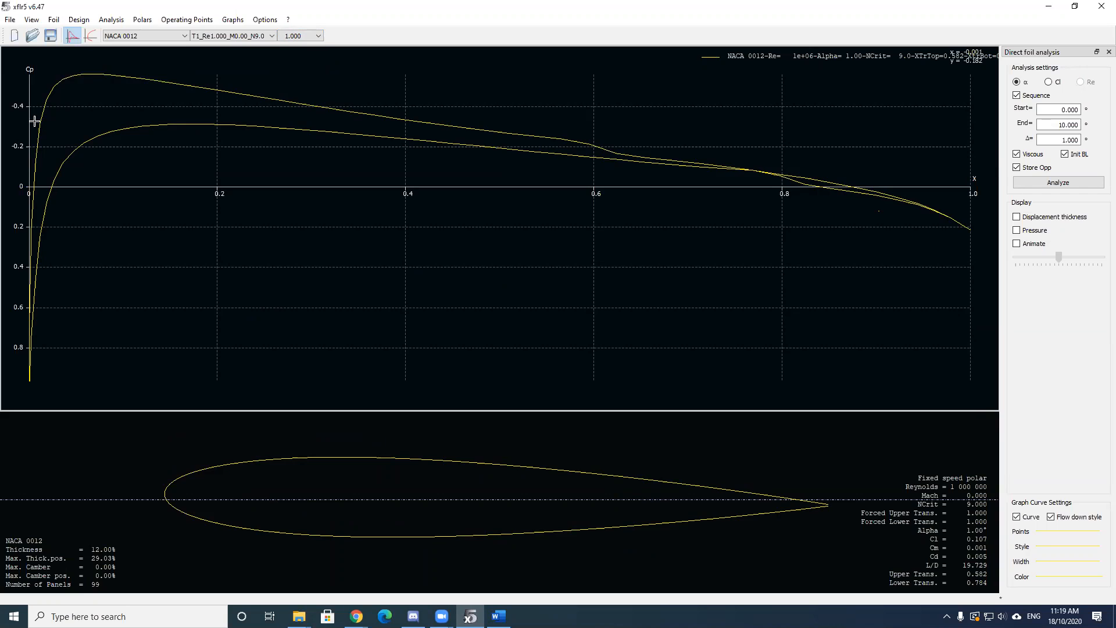
{"action": "left_click", "coordinate": [320, 35]}
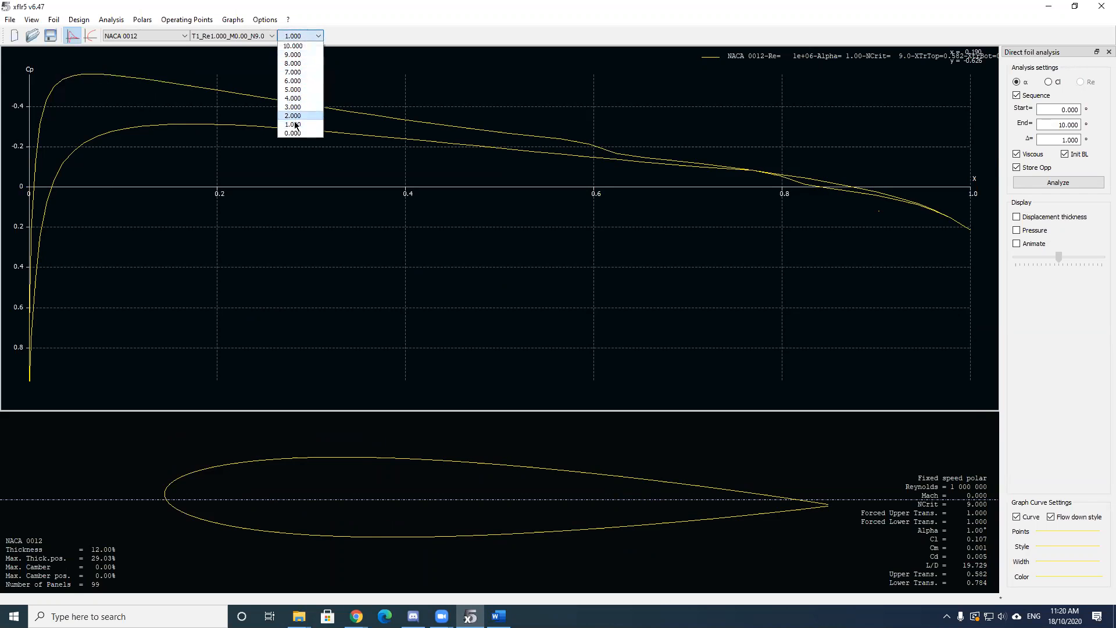
{"action": "left_click", "coordinate": [298, 123]}
{"action": "left_click", "coordinate": [295, 36]}
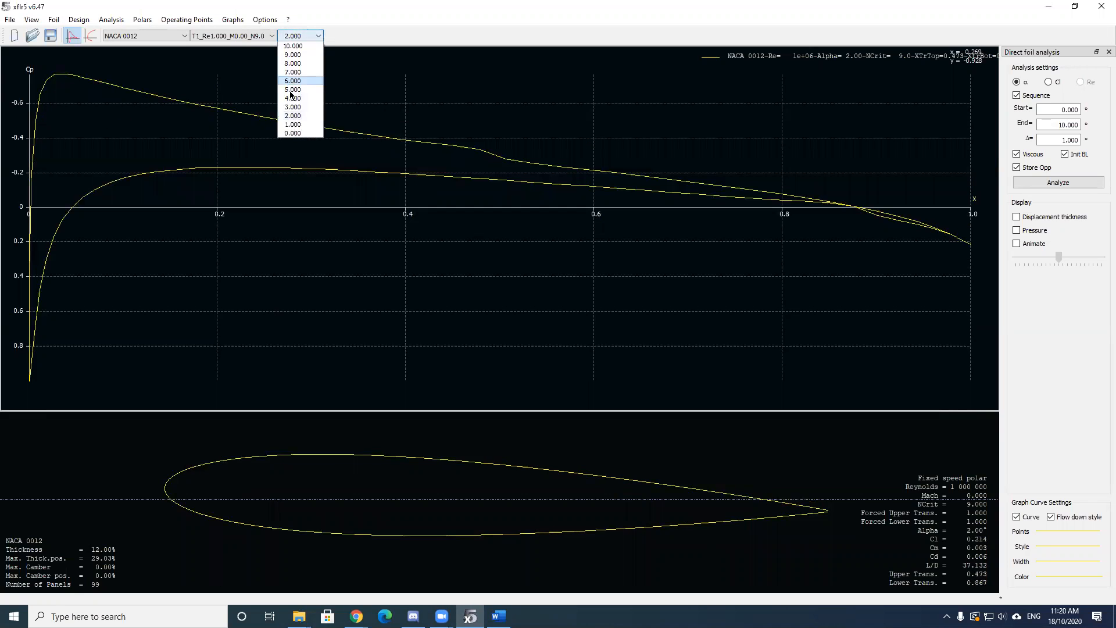
{"action": "left_click", "coordinate": [297, 105]}
{"action": "left_click", "coordinate": [293, 36]}
{"action": "left_click", "coordinate": [299, 92]}
{"action": "left_click", "coordinate": [298, 39]}
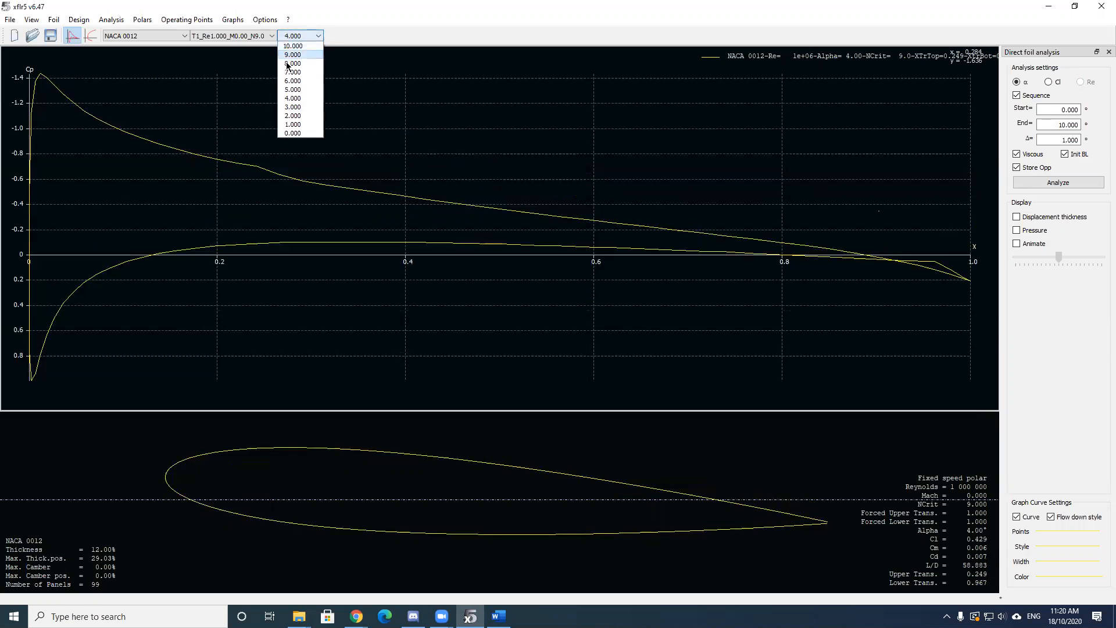
{"action": "left_click", "coordinate": [300, 99]}
- Continue through the operating points from 5° up to 9°, watching the suction peak near the leading edge
{"action": "left_click", "coordinate": [307, 33]}
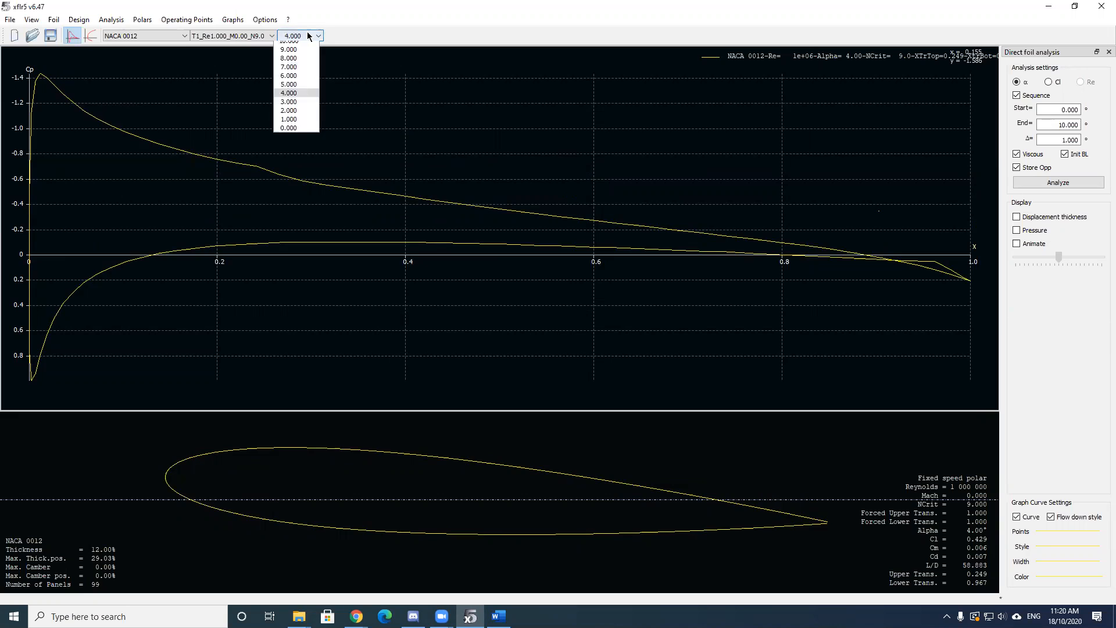
{"action": "left_click", "coordinate": [301, 88]}
{"action": "left_click", "coordinate": [306, 33]}
{"action": "left_click", "coordinate": [301, 81]}
{"action": "left_click", "coordinate": [303, 35]}
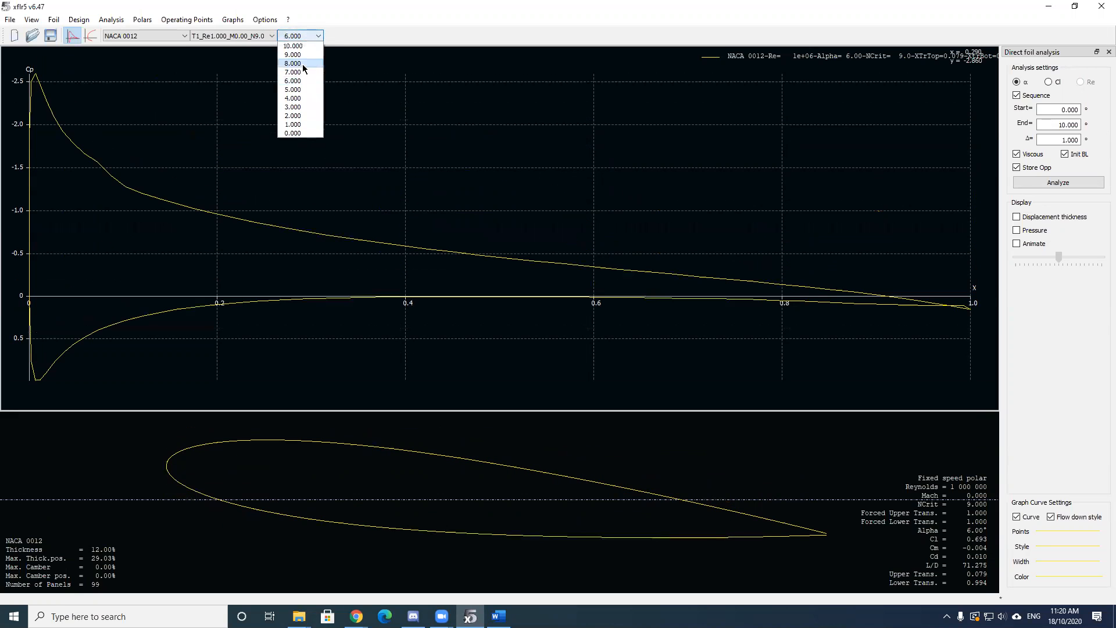
{"action": "left_click", "coordinate": [301, 80]}
{"action": "left_click", "coordinate": [304, 36]}
{"action": "left_click", "coordinate": [306, 69]}
{"action": "left_click", "coordinate": [304, 35]}
{"action": "left_click", "coordinate": [297, 63]}
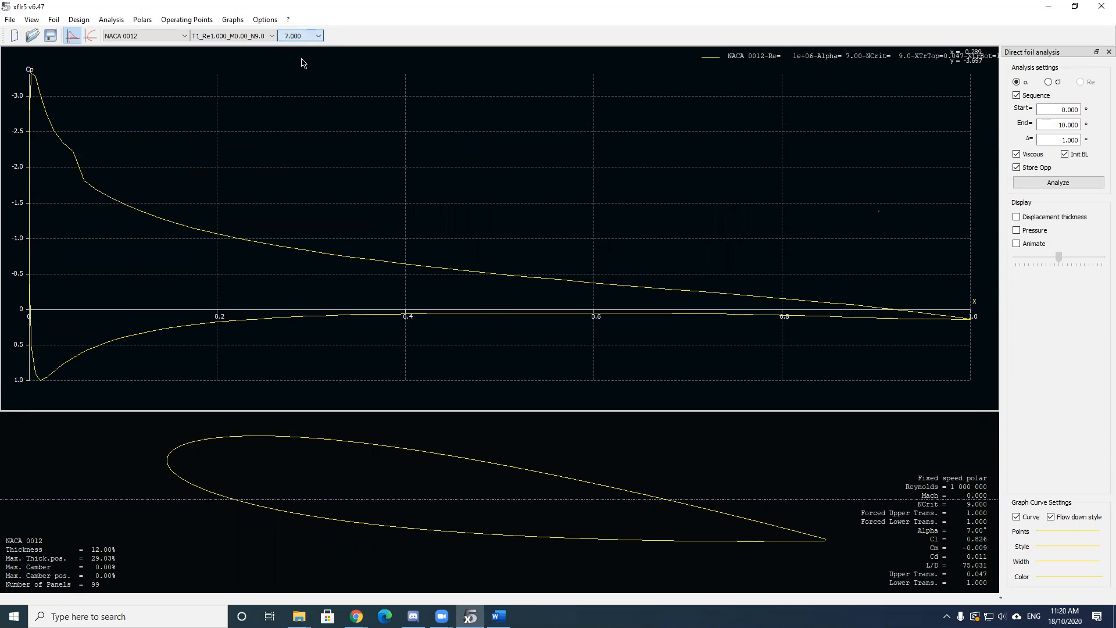
{"action": "left_click", "coordinate": [309, 35]}
{"action": "left_click", "coordinate": [305, 56]}
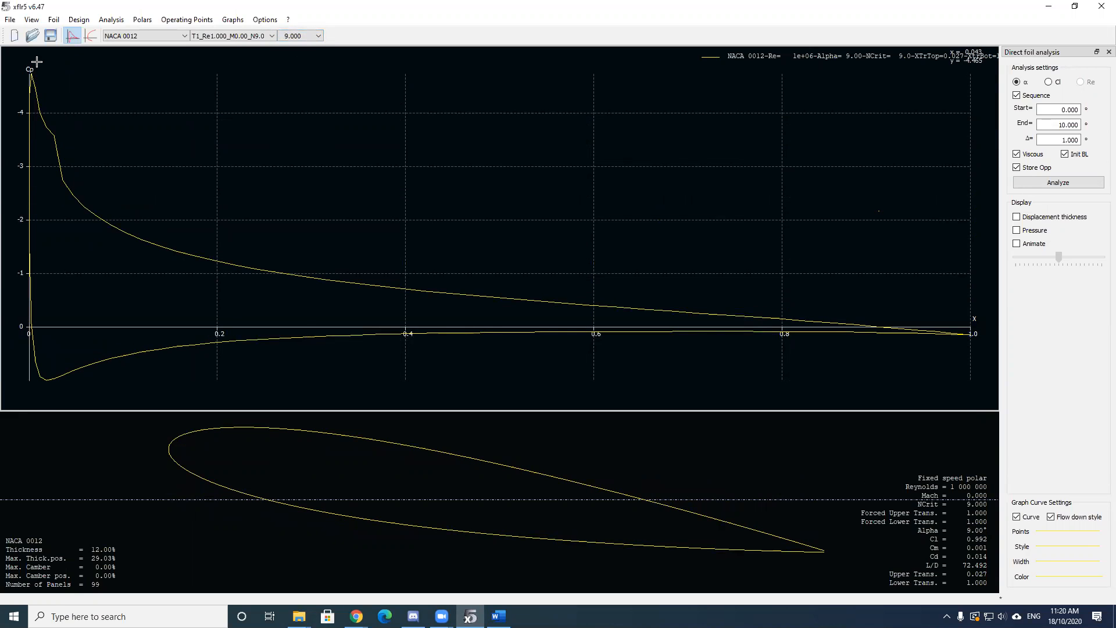
- Display the 10° operating point and frame its whole Cp curve with room around the leading-edge peak
{"action": "left_click", "coordinate": [298, 36]}
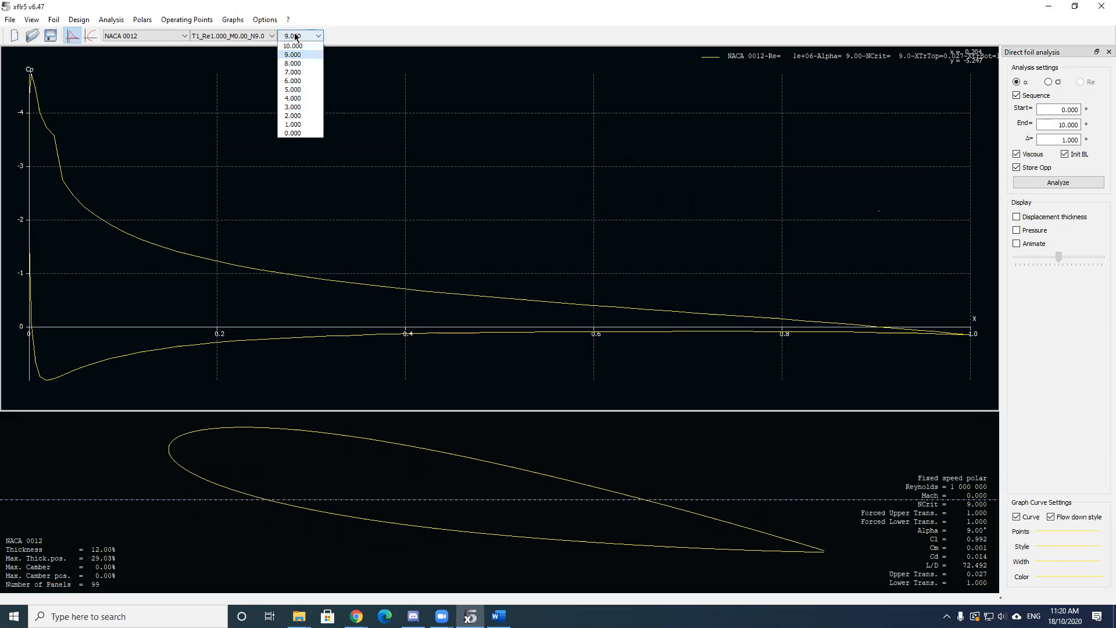
{"action": "left_click", "coordinate": [297, 48]}
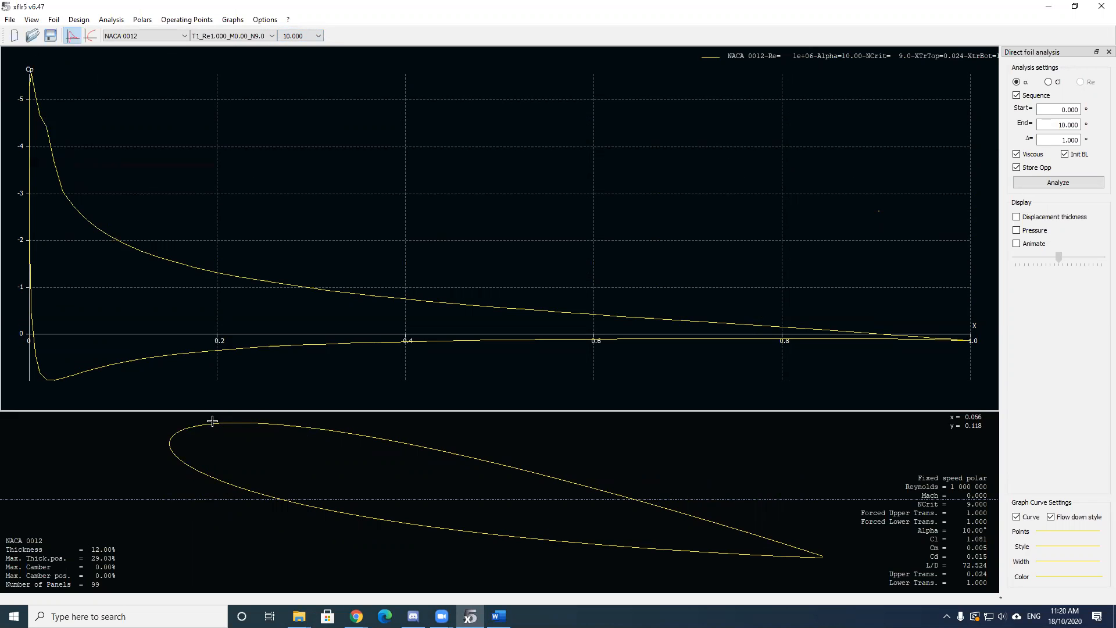
{"action": "left_click_drag", "start_coordinate": [25, 67], "coordinate": [116, 63]}
{"action": "left_click_drag", "start_coordinate": [135, 156], "coordinate": [138, 145]}
{"action": "scroll", "coordinate": [279, 319], "scroll_direction": "down", "scroll_amount": 3}
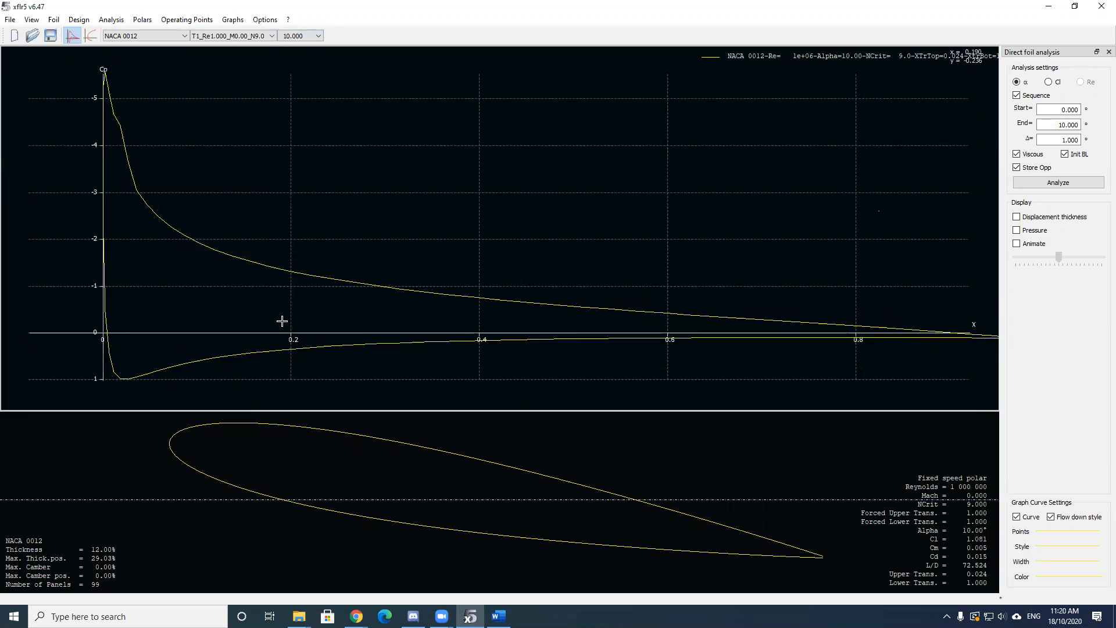
{"action": "scroll", "coordinate": [400, 351], "scroll_direction": "down", "scroll_amount": 1}
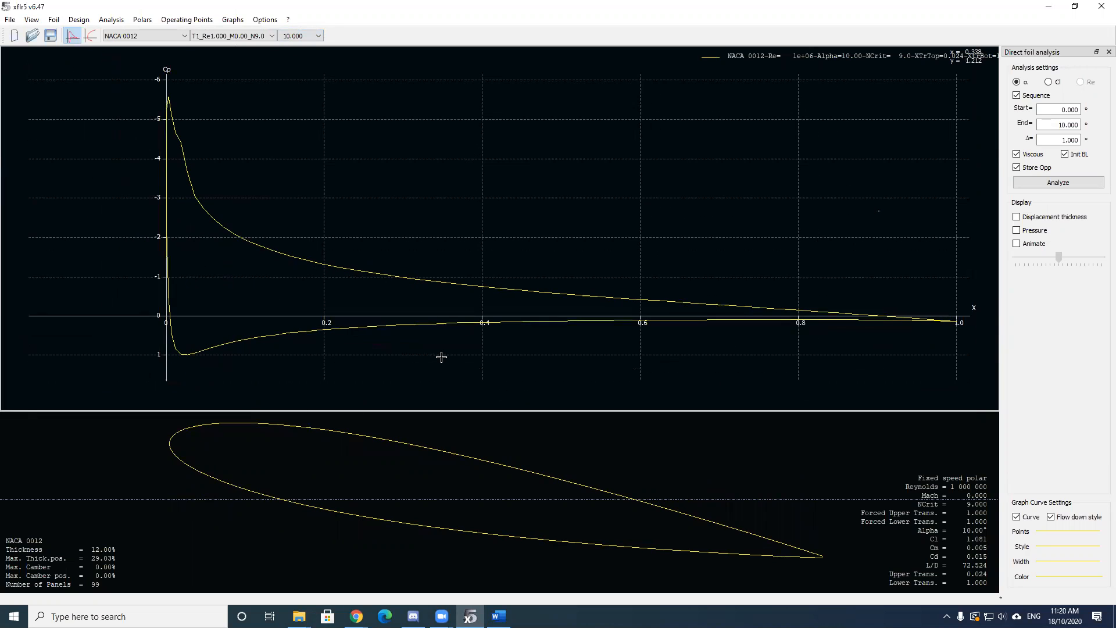
{"action": "left_click_drag", "start_coordinate": [442, 356], "coordinate": [432, 356]}
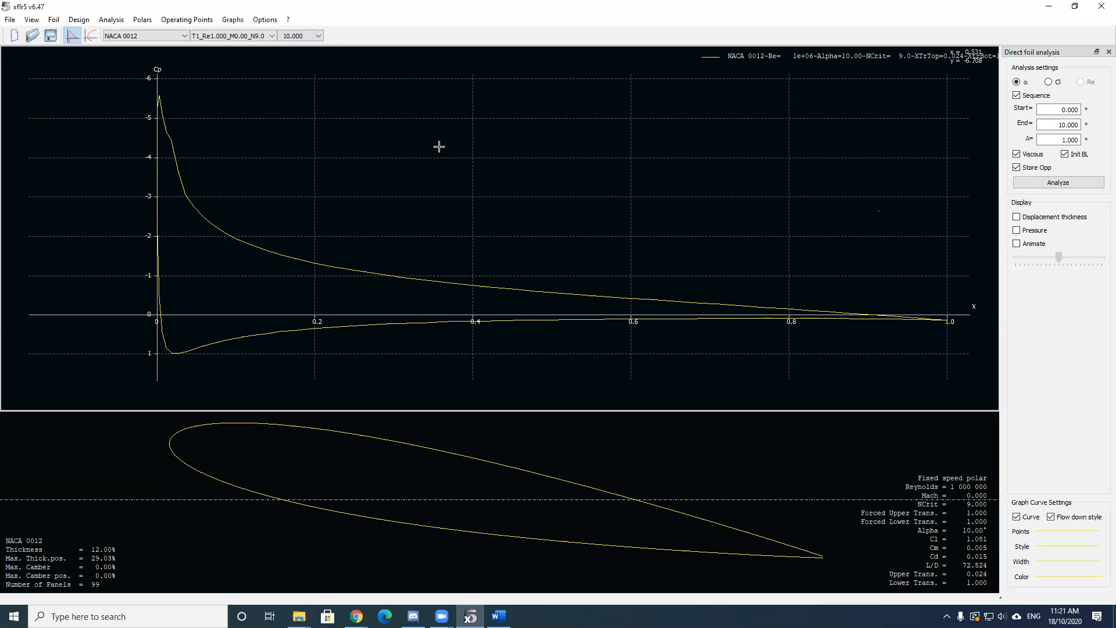
- Switch to the browser to check the SI viscosity table for water, and return to the 10° Cp graph in XFLR5
{"action": "mouse_move", "coordinate": [357, 616]}
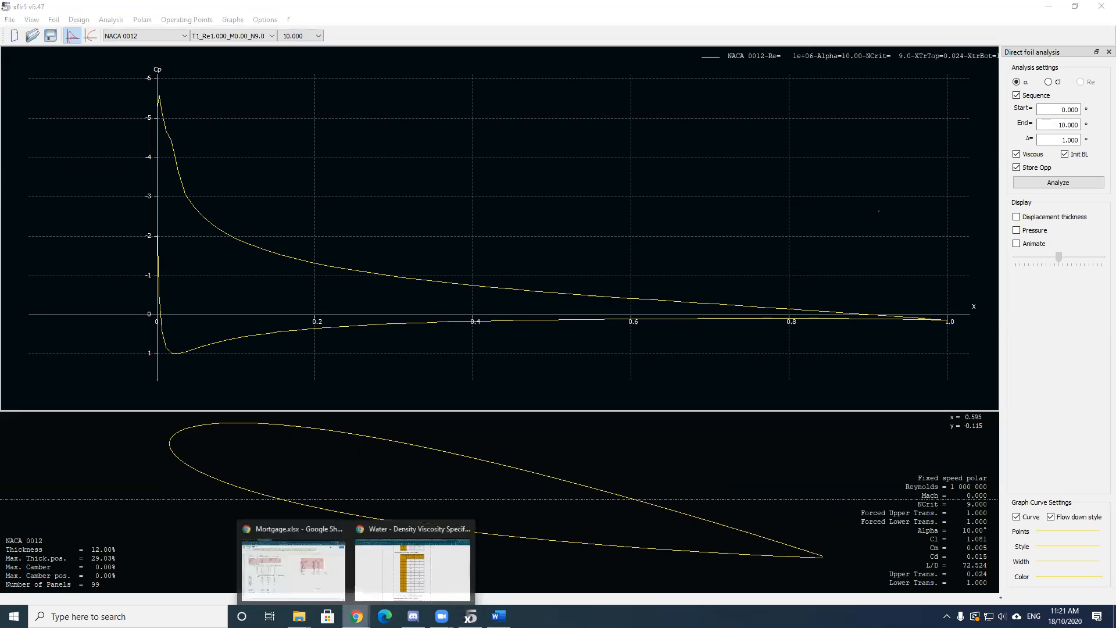
{"action": "left_click", "coordinate": [412, 575]}
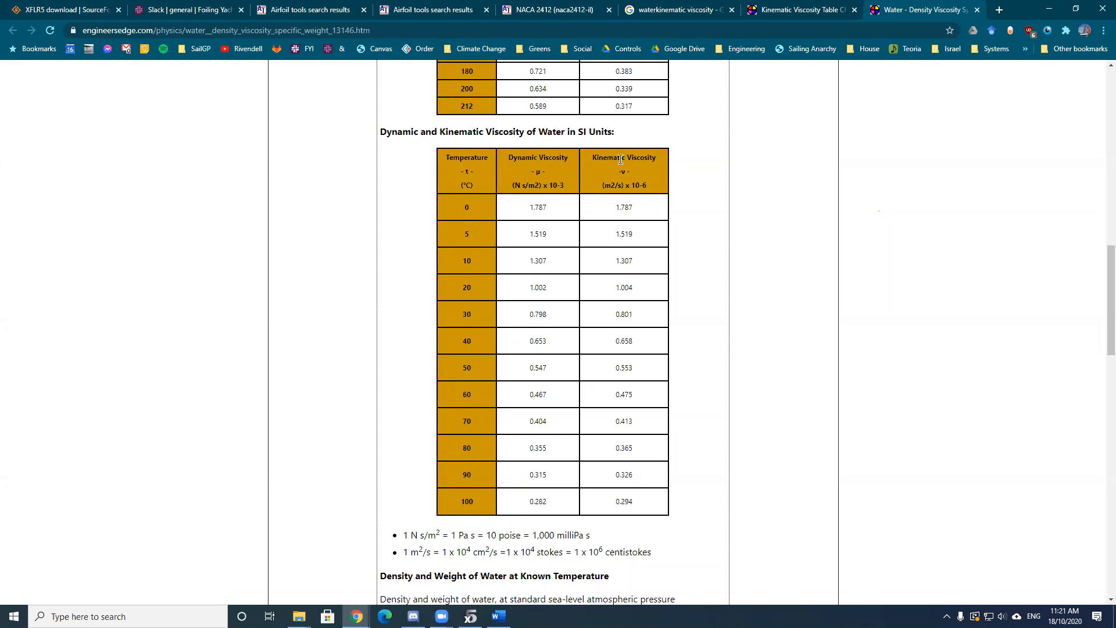
{"action": "right_click", "coordinate": [620, 204]}
{"action": "left_click", "coordinate": [610, 215]}
{"action": "mouse_move", "coordinate": [470, 616]}
{"action": "left_click", "coordinate": [474, 574]}
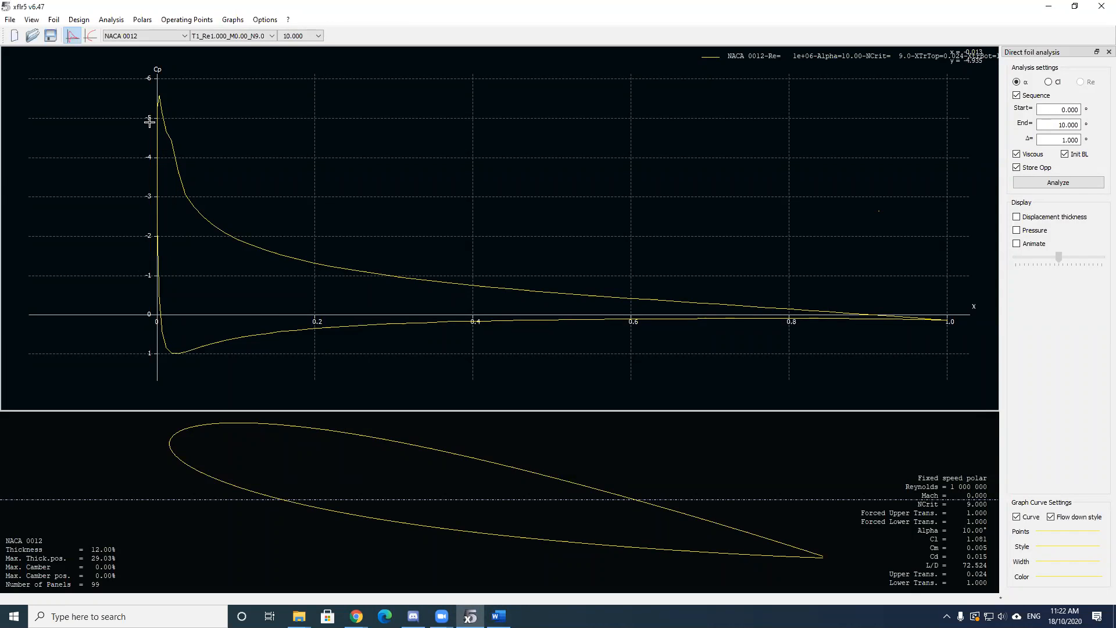
{"action": "double_click", "coordinate": [162, 159]}
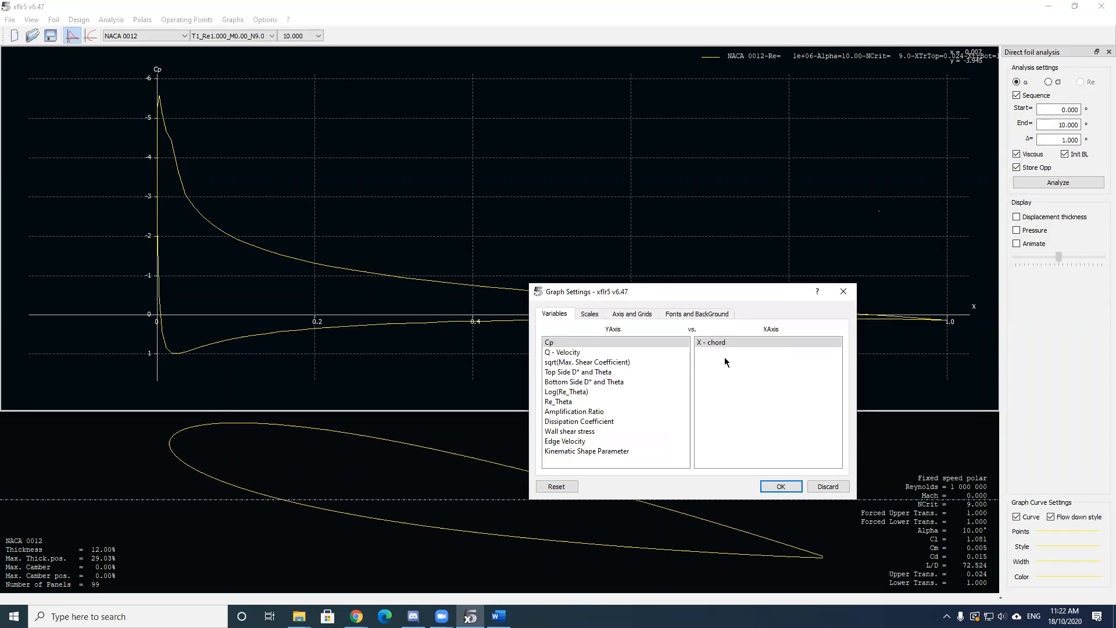
{"action": "left_click", "coordinate": [843, 292]}
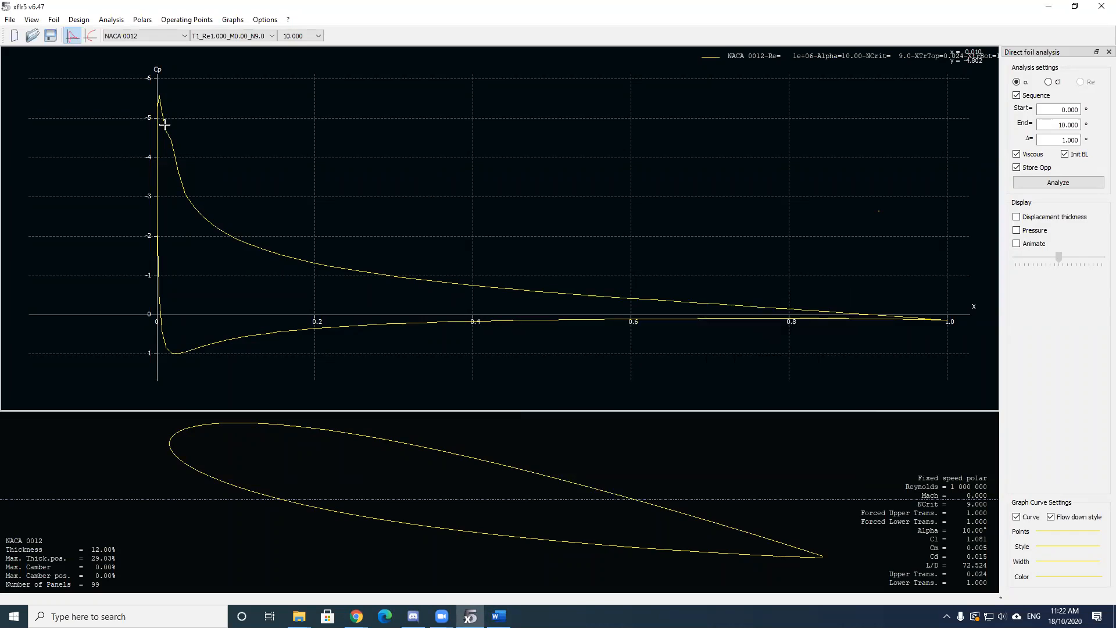
- Switch to the YouTube video "Cavitation on hydrofoil", mute it and skip ahead through the footage
{"action": "left_click", "coordinate": [64, 9]}
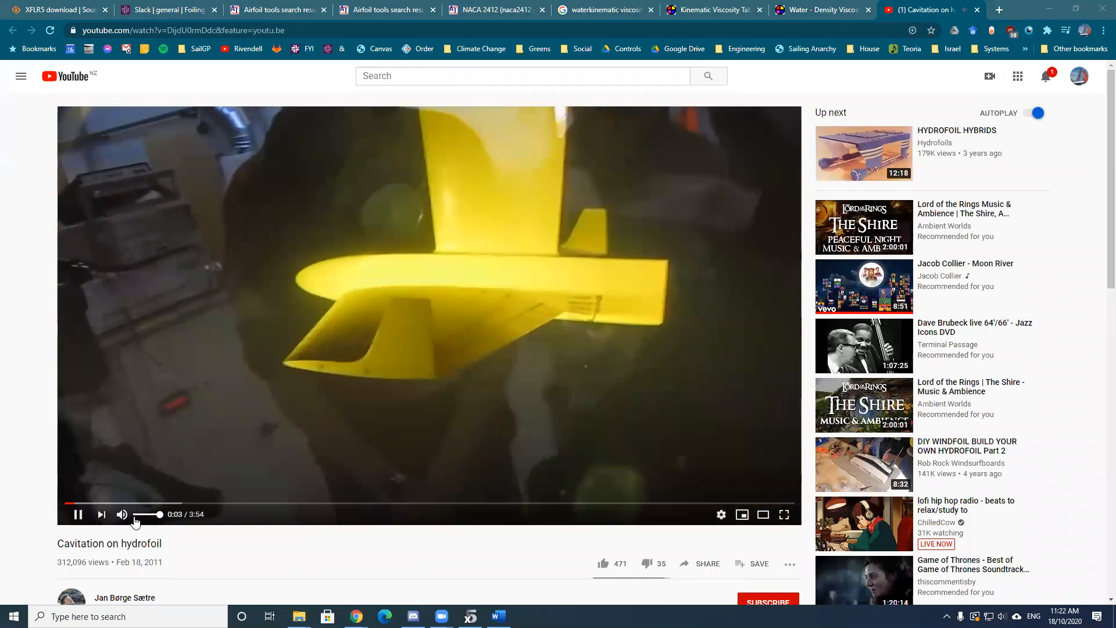
{"action": "left_click", "coordinate": [121, 514]}
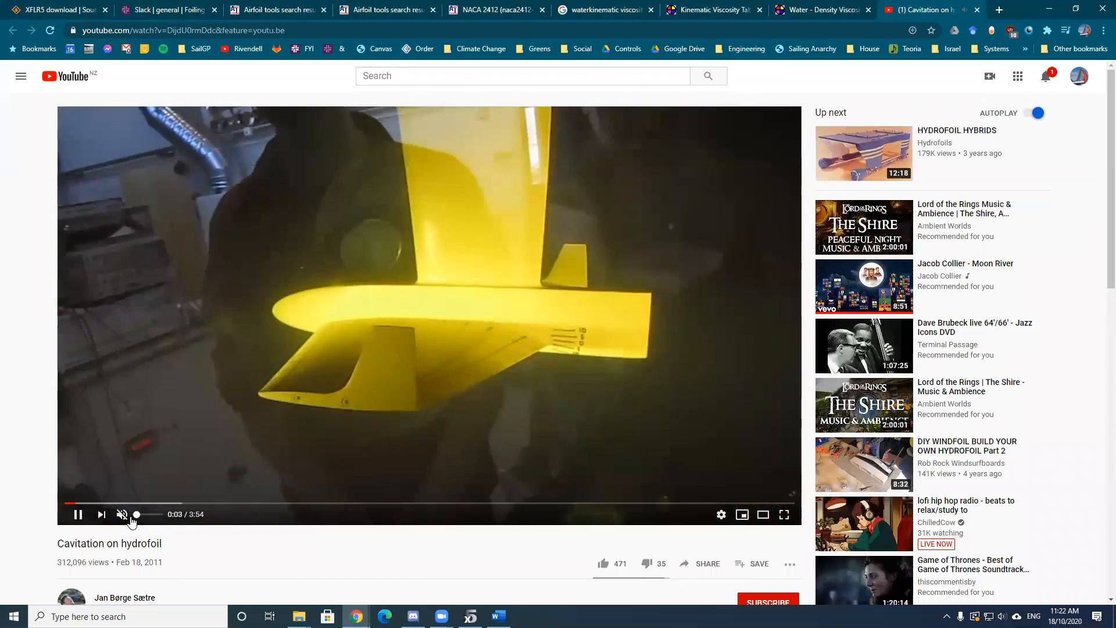
{"action": "left_click", "coordinate": [182, 503]}
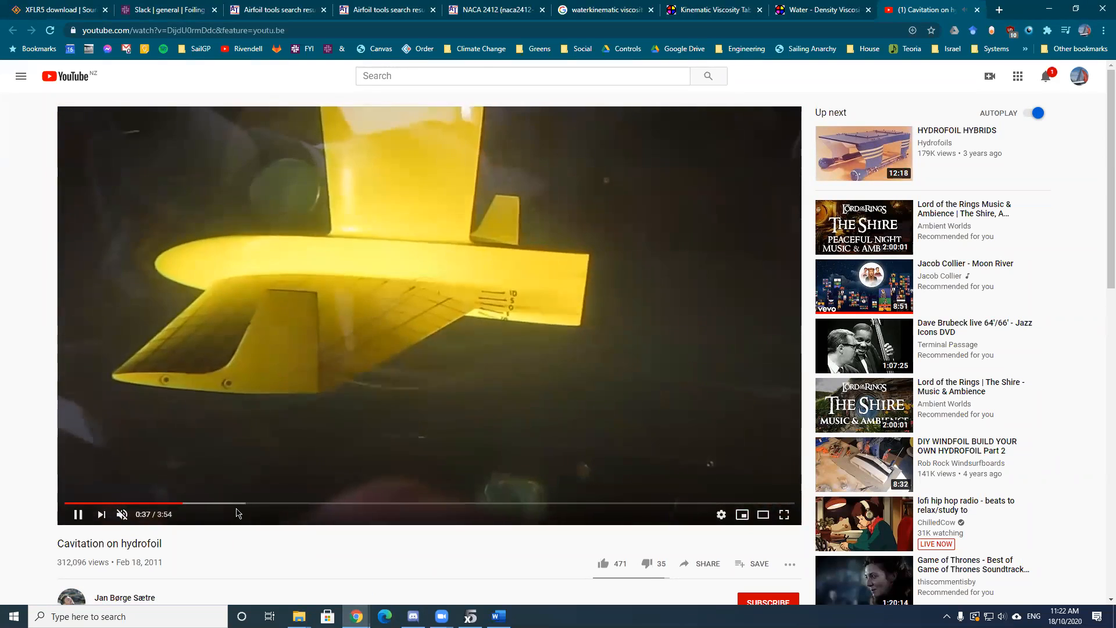
{"action": "left_click", "coordinate": [244, 503]}
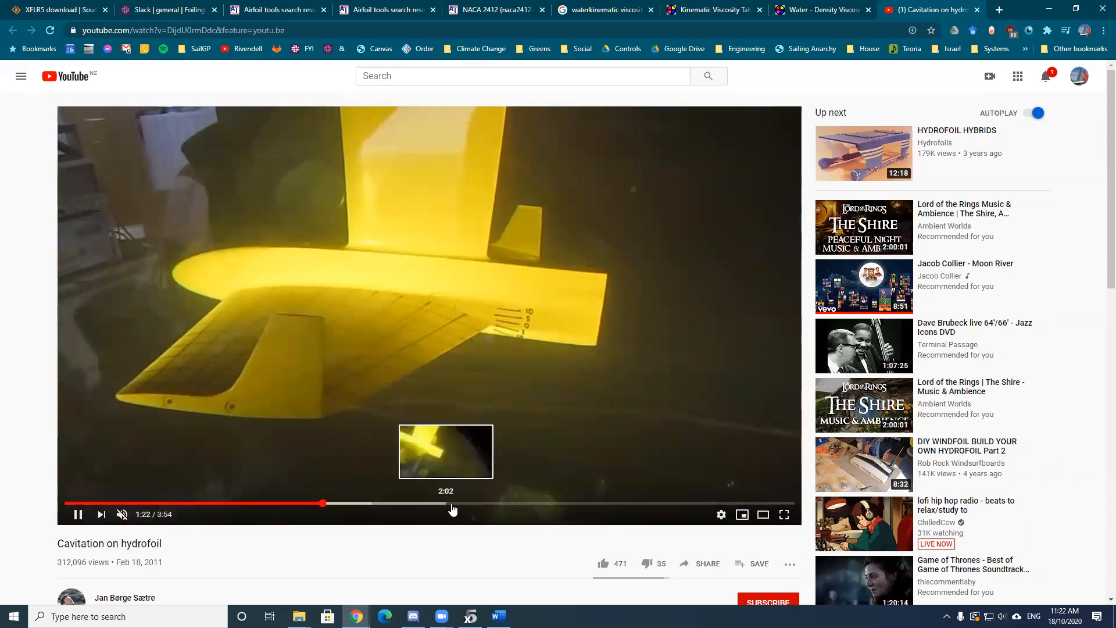
- Skip the hydrofoil cavitation video ahead to about 2:02 and pause it after a few seconds of playback
{"action": "left_click", "coordinate": [456, 504]}
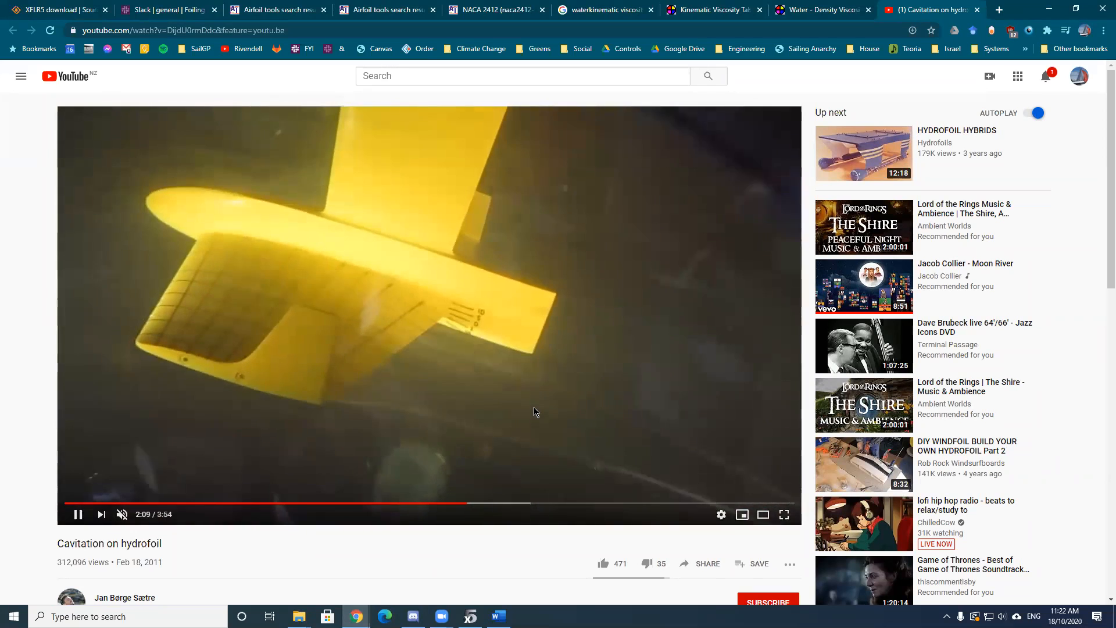
{"action": "left_click", "coordinate": [535, 412]}
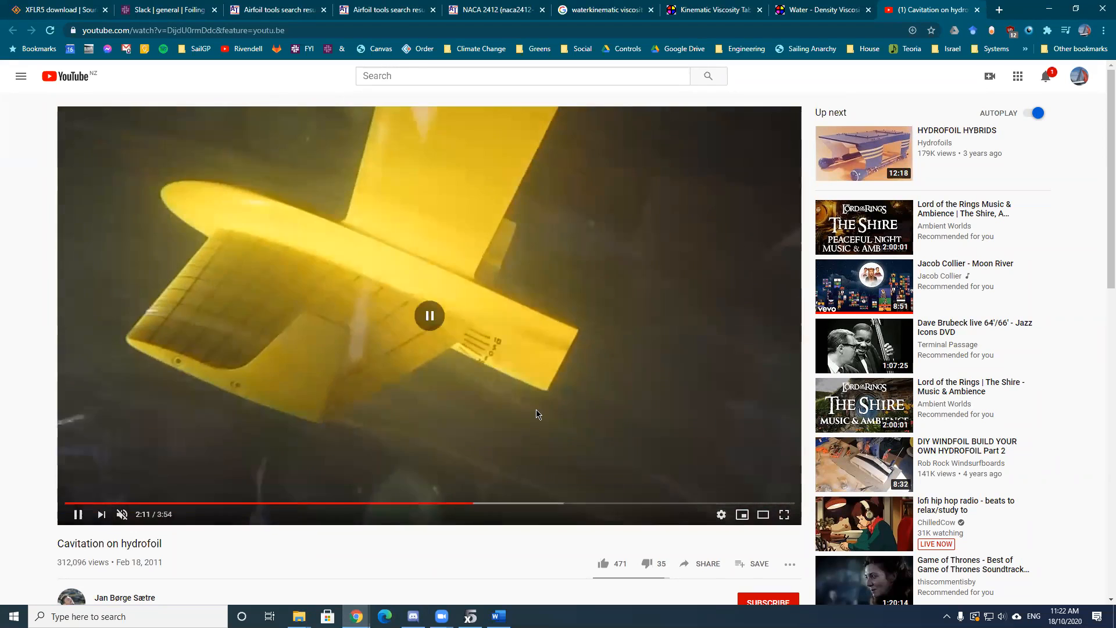
- Switch to XFLR5 and handwrite the dynamic pressure equation ½ρV² = q over the Cp graph, boxing the ½ρV² term
{"action": "left_click", "coordinate": [470, 615]}
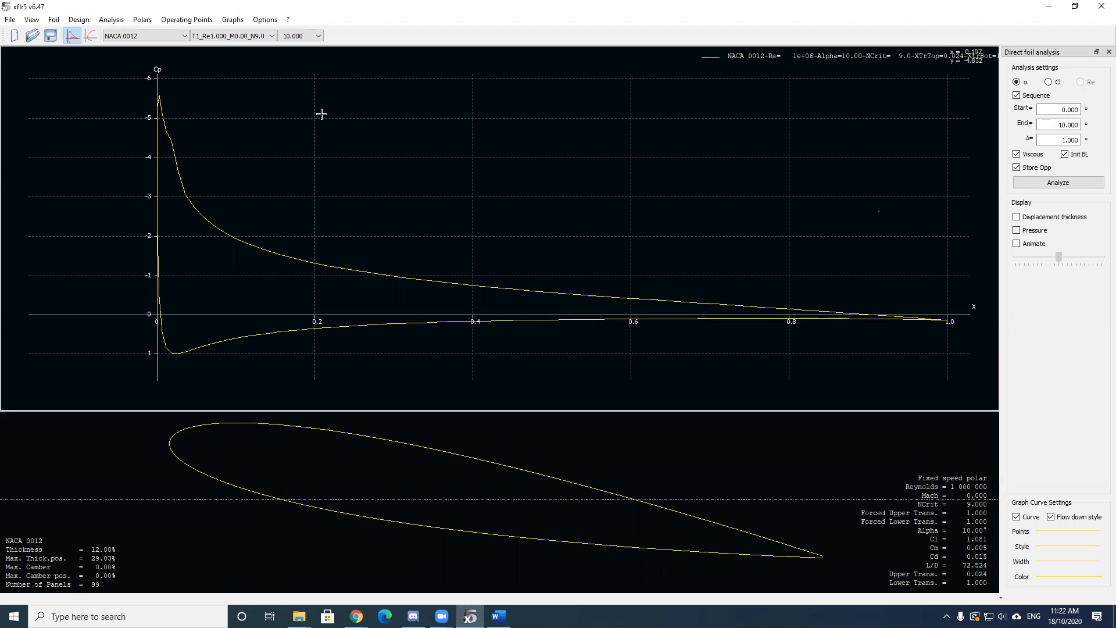
{"action": "left_click", "coordinate": [495, 21]}
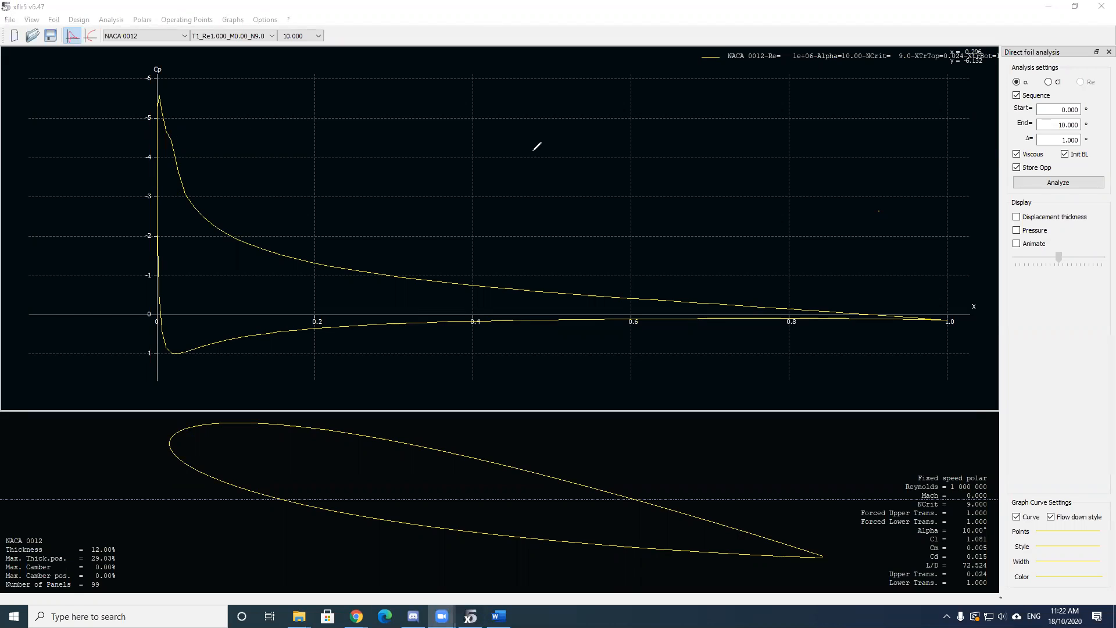
{"action": "mouse_move", "coordinate": [584, 132]}
{"action": "left_mouse_down"}
{"action": "mouse_move", "coordinate": [601, 130]}
{"action": "mouse_move", "coordinate": [610, 149]}
{"action": "mouse_move", "coordinate": [638, 119]}
{"action": "mouse_move", "coordinate": [662, 119]}
{"action": "left_mouse_up"}
{"action": "left_click_drag", "start_coordinate": [666, 110], "coordinate": [676, 114]}
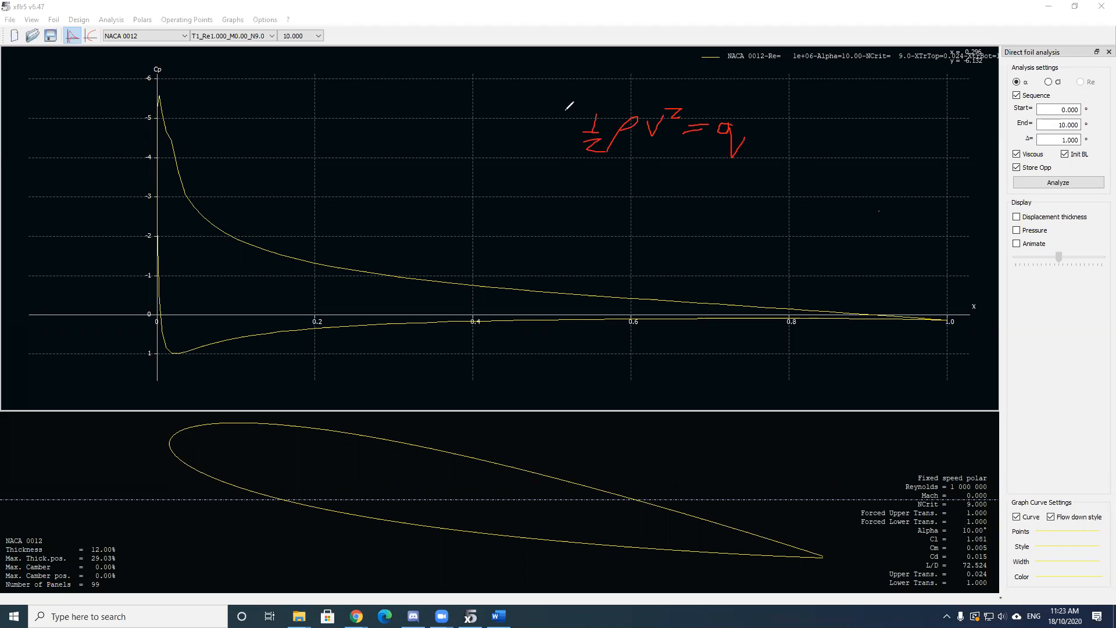
{"action": "mouse_move", "coordinate": [684, 101]}
{"action": "left_mouse_down"}
{"action": "mouse_move", "coordinate": [684, 152]}
{"action": "mouse_move", "coordinate": [581, 153]}
{"action": "mouse_move", "coordinate": [572, 106]}
{"action": "mouse_move", "coordinate": [655, 104]}
{"action": "left_mouse_up"}
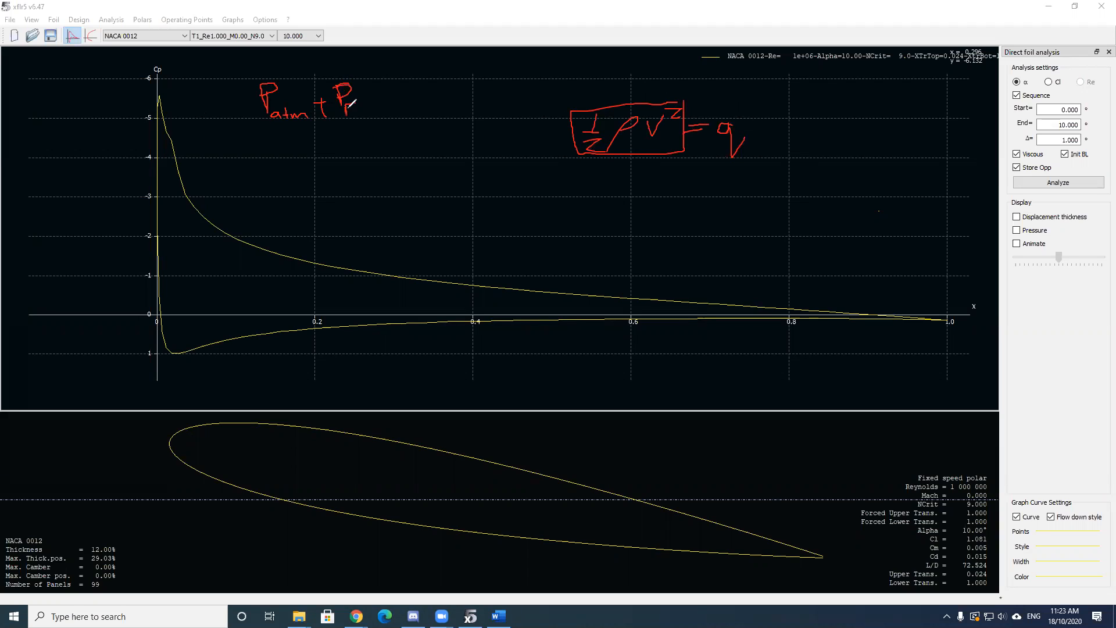
- Handwrite the boxed sum P atm + P foil divided by q beside the equation, and erase the annotations
{"action": "left_click_drag", "start_coordinate": [279, 139], "coordinate": [419, 125]}
{"action": "mouse_move", "coordinate": [257, 112]}
{"action": "left_mouse_down"}
{"action": "mouse_move", "coordinate": [396, 120]}
{"action": "mouse_move", "coordinate": [366, 80]}
{"action": "mouse_move", "coordinate": [268, 79]}
{"action": "left_mouse_up"}
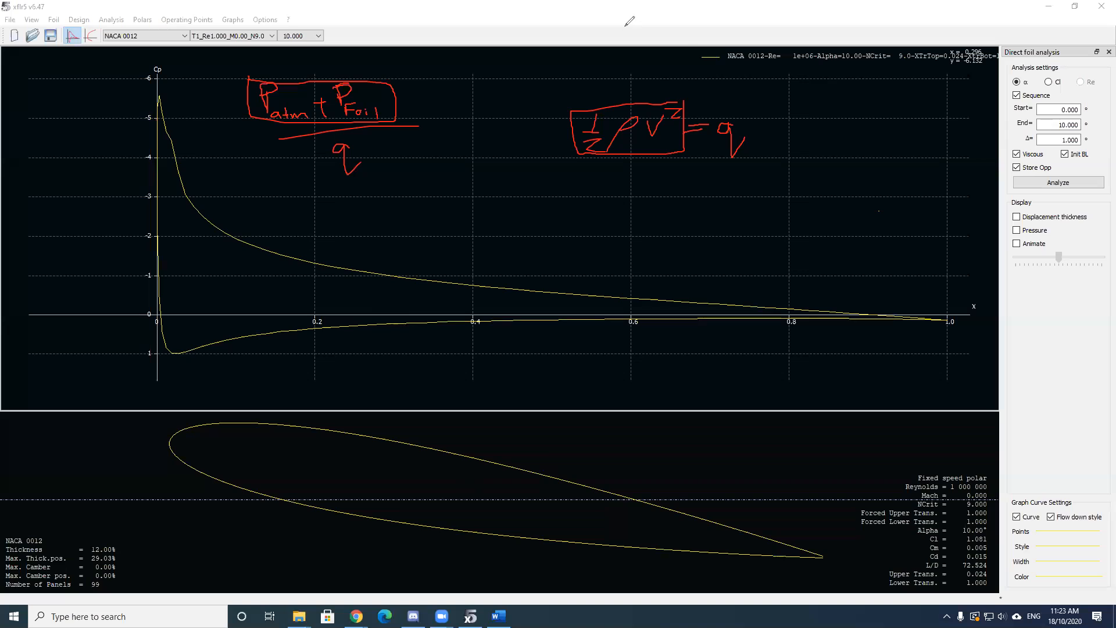
{"action": "mouse_move", "coordinate": [659, 123]}
{"action": "left_mouse_down"}
{"action": "mouse_move", "coordinate": [673, 117]}
{"action": "mouse_move", "coordinate": [577, 142]}
{"action": "mouse_move", "coordinate": [535, 127]}
{"action": "mouse_move", "coordinate": [245, 129]}
{"action": "mouse_move", "coordinate": [265, 108]}
{"action": "mouse_move", "coordinate": [375, 122]}
{"action": "left_mouse_up"}
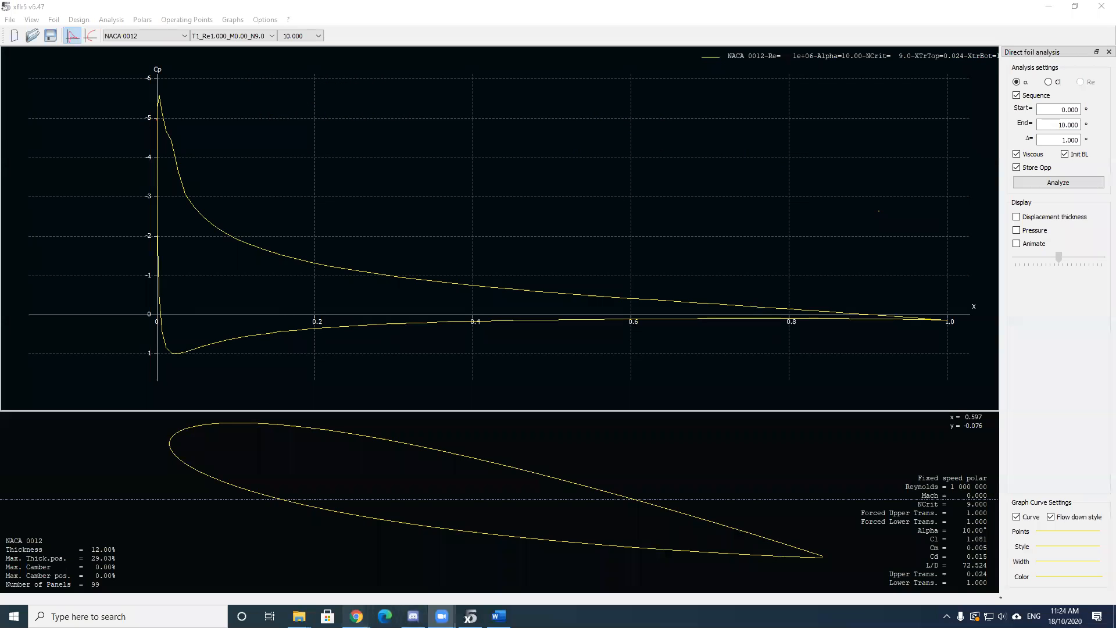
- Switch back to the cavitation video in Chrome and play it full screen
{"action": "mouse_move", "coordinate": [356, 616]}
{"action": "left_click", "coordinate": [414, 584]}
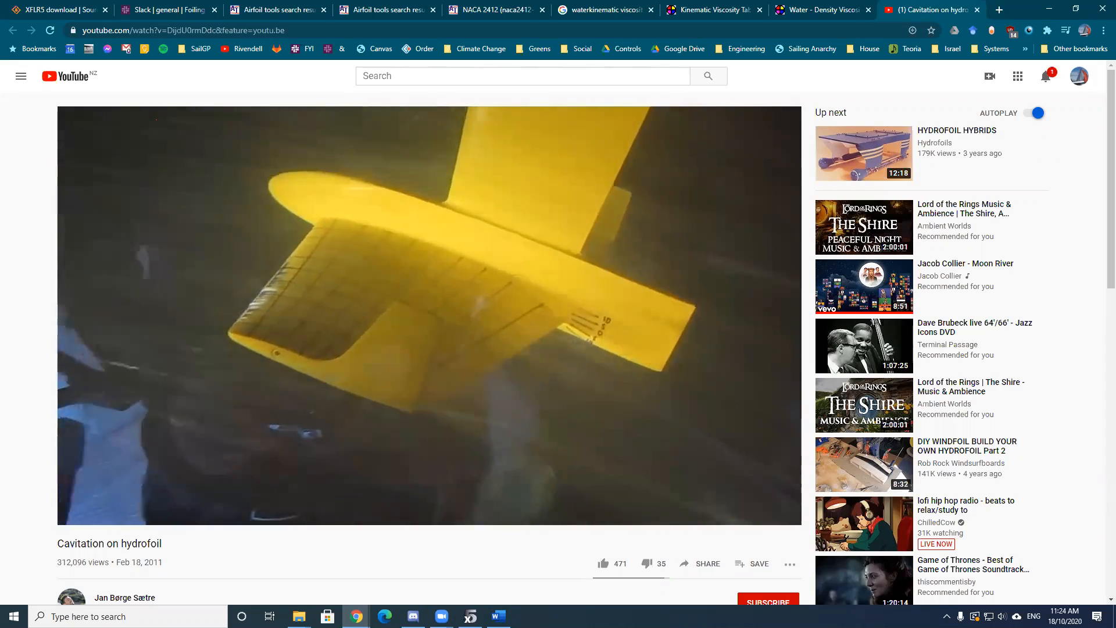
{"action": "double_click", "coordinate": [486, 264]}
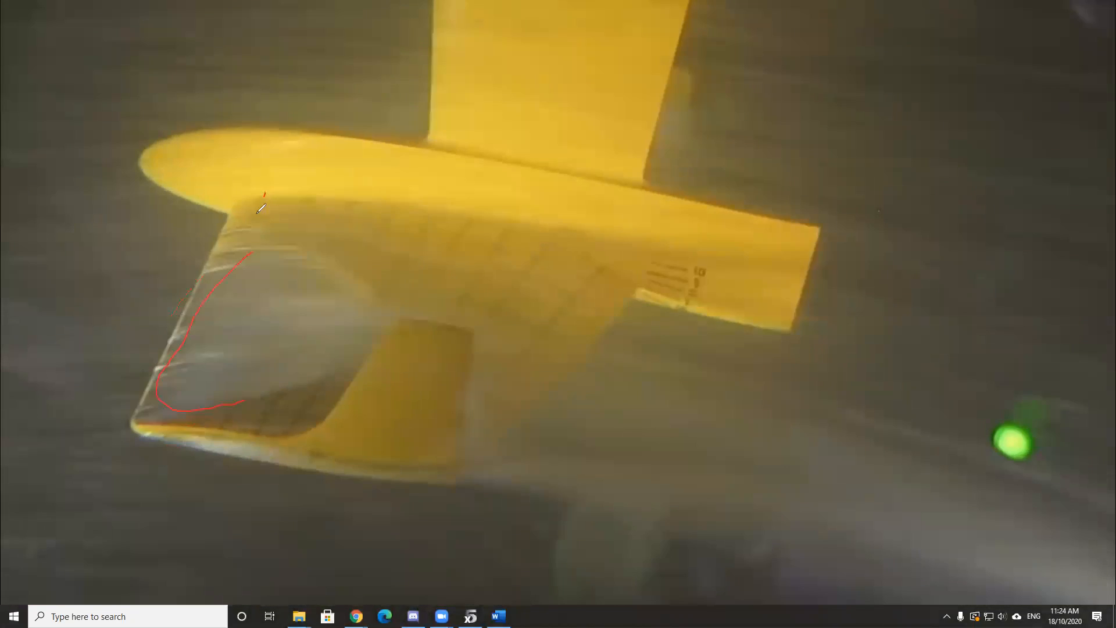
- Outline the cavitating region along the foil's leading edge with freehand red strokes over the video
{"action": "left_click_drag", "start_coordinate": [266, 193], "coordinate": [190, 386]}
{"action": "mouse_move", "coordinate": [218, 464]}
{"action": "left_mouse_down"}
{"action": "mouse_move", "coordinate": [319, 422]}
{"action": "mouse_move", "coordinate": [404, 408]}
{"action": "left_mouse_up"}
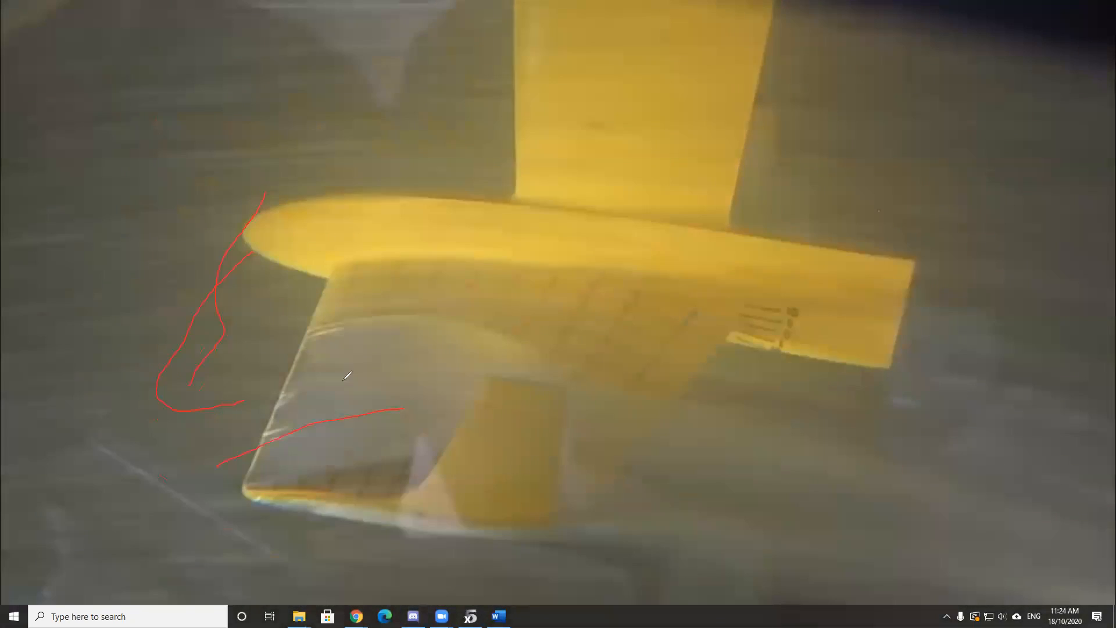
{"action": "mouse_move", "coordinate": [245, 418]}
{"action": "left_mouse_down"}
{"action": "mouse_move", "coordinate": [406, 380]}
{"action": "mouse_move", "coordinate": [462, 325]}
{"action": "mouse_move", "coordinate": [422, 245]}
{"action": "mouse_move", "coordinate": [307, 202]}
{"action": "mouse_move", "coordinate": [228, 375]}
{"action": "left_mouse_up"}
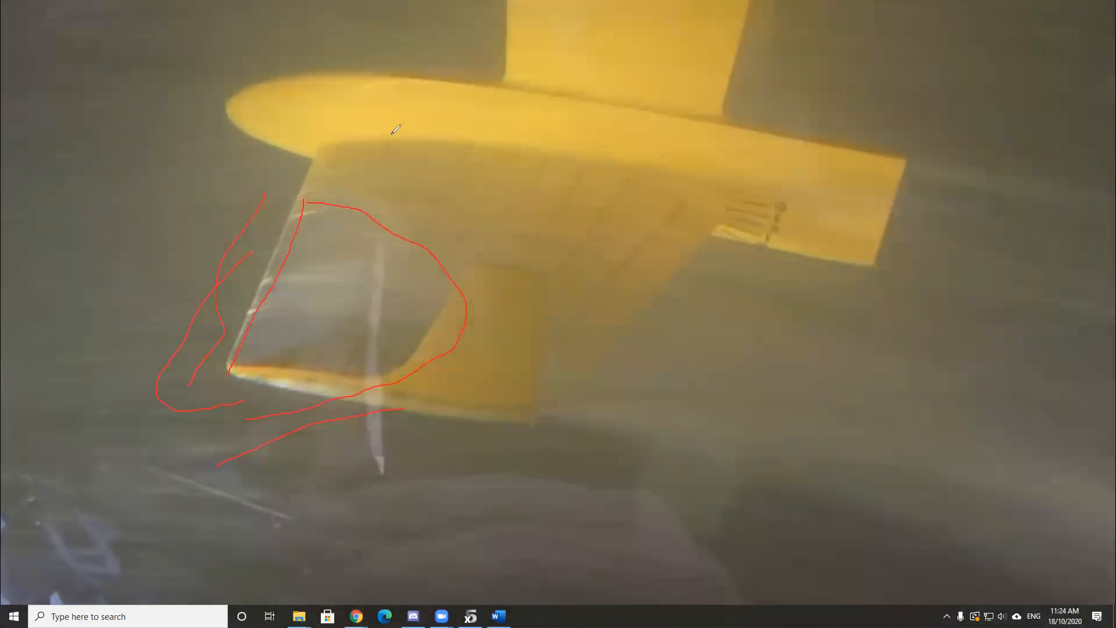
- Erase the red strokes over the video and exit full screen
{"action": "mouse_move", "coordinate": [200, 312]}
{"action": "left_mouse_down"}
{"action": "mouse_move", "coordinate": [199, 399]}
{"action": "mouse_move", "coordinate": [249, 466]}
{"action": "left_mouse_up"}
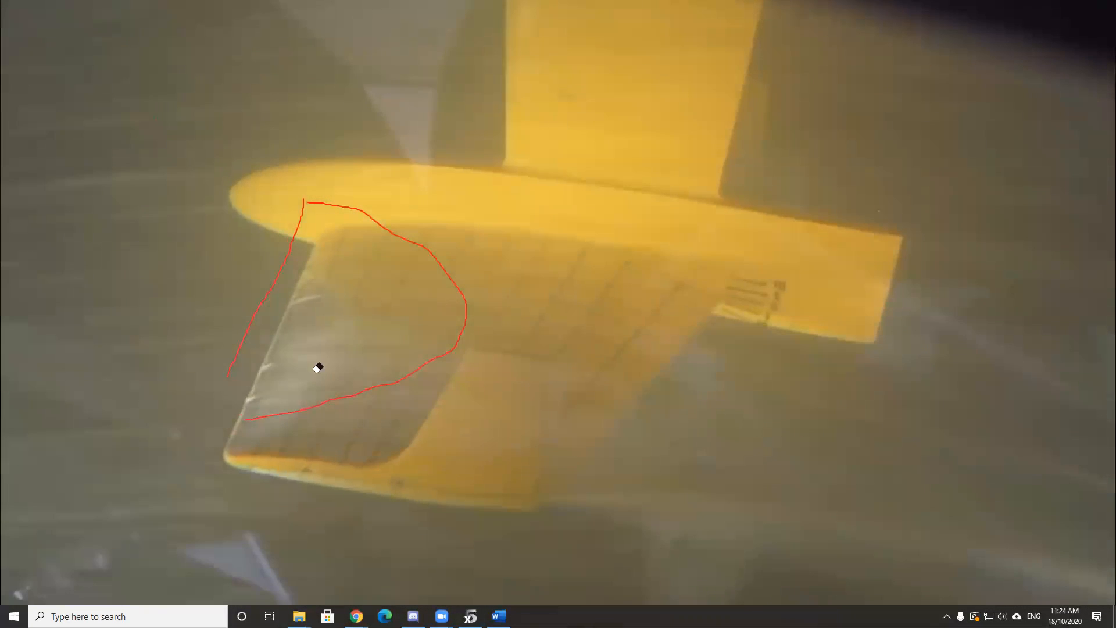
{"action": "left_click_drag", "start_coordinate": [264, 386], "coordinate": [411, 244]}
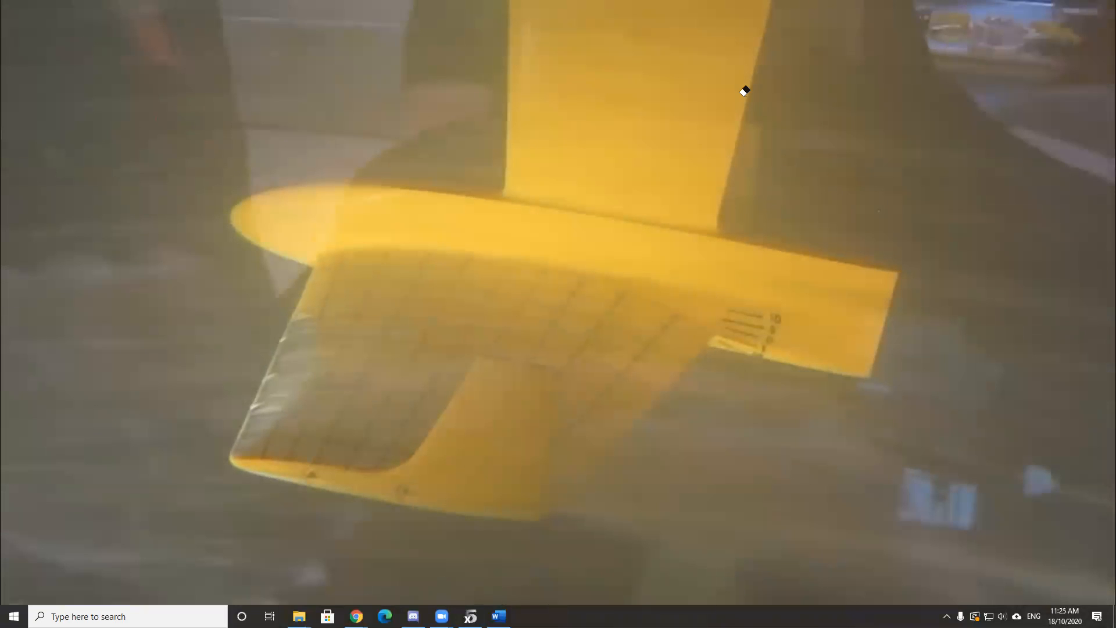
{"action": "double_click", "coordinate": [594, 275]}
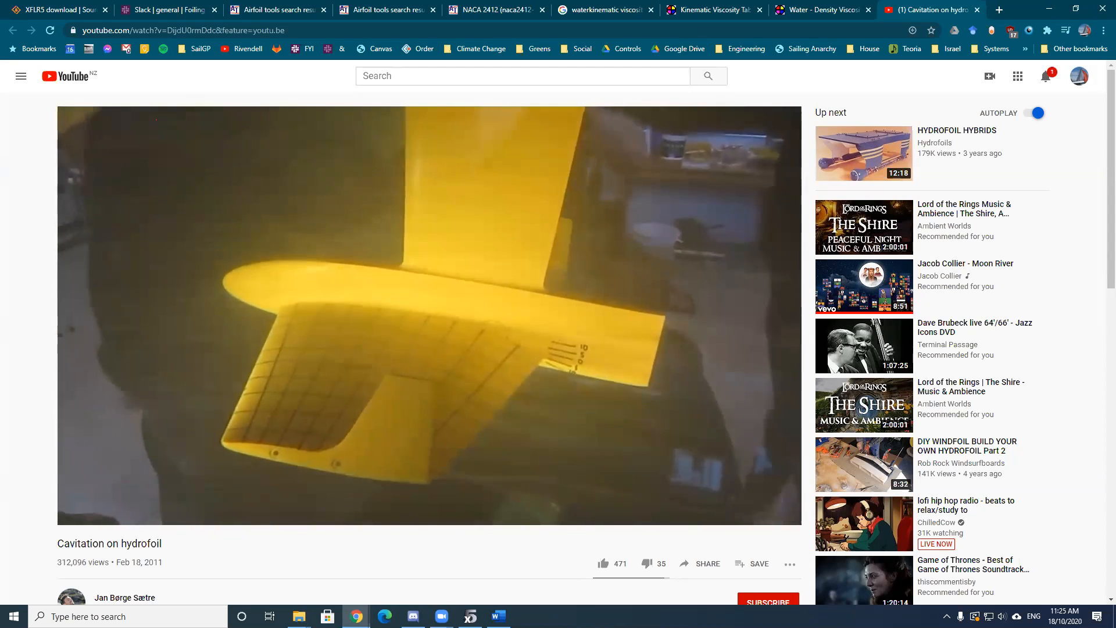
- Switch to XFLR5 and change from the Cp plot to the polar view for NACA 0012
{"action": "mouse_move", "coordinate": [240, 348]}
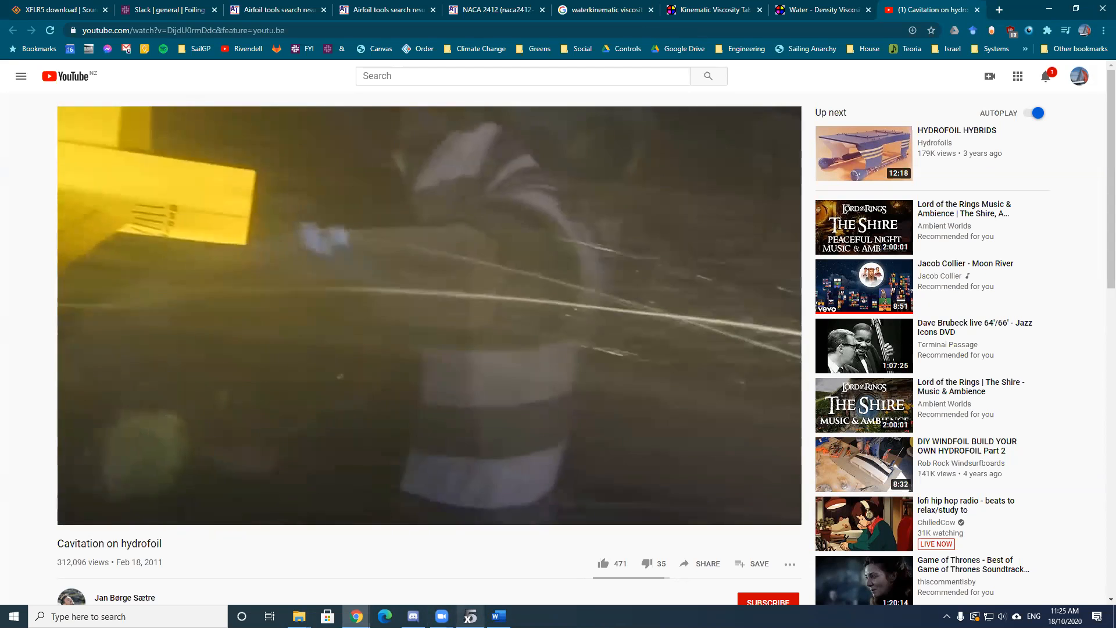
{"action": "left_click", "coordinate": [470, 616]}
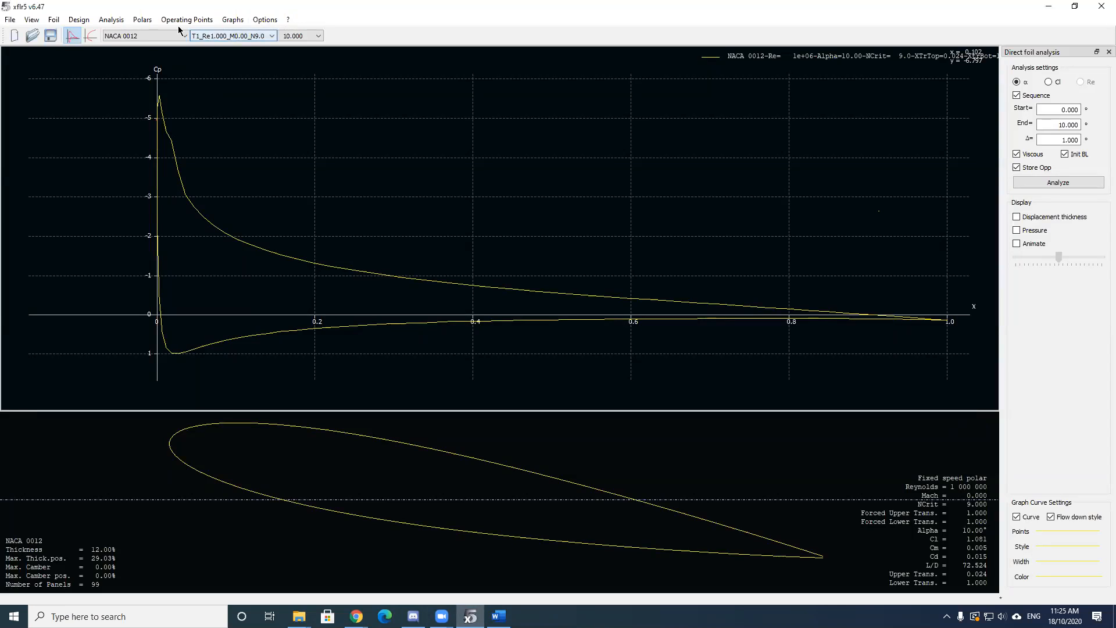
{"action": "left_click", "coordinate": [90, 38]}
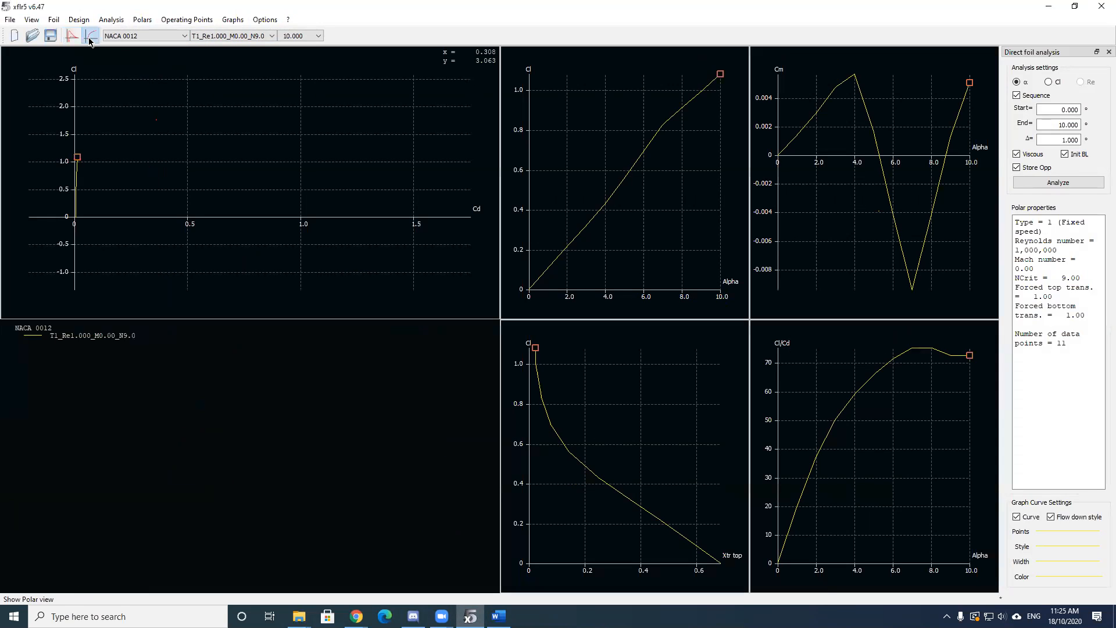
{"action": "left_click", "coordinate": [73, 37]}
{"action": "left_click", "coordinate": [91, 39]}
{"action": "left_click", "coordinate": [297, 36]}
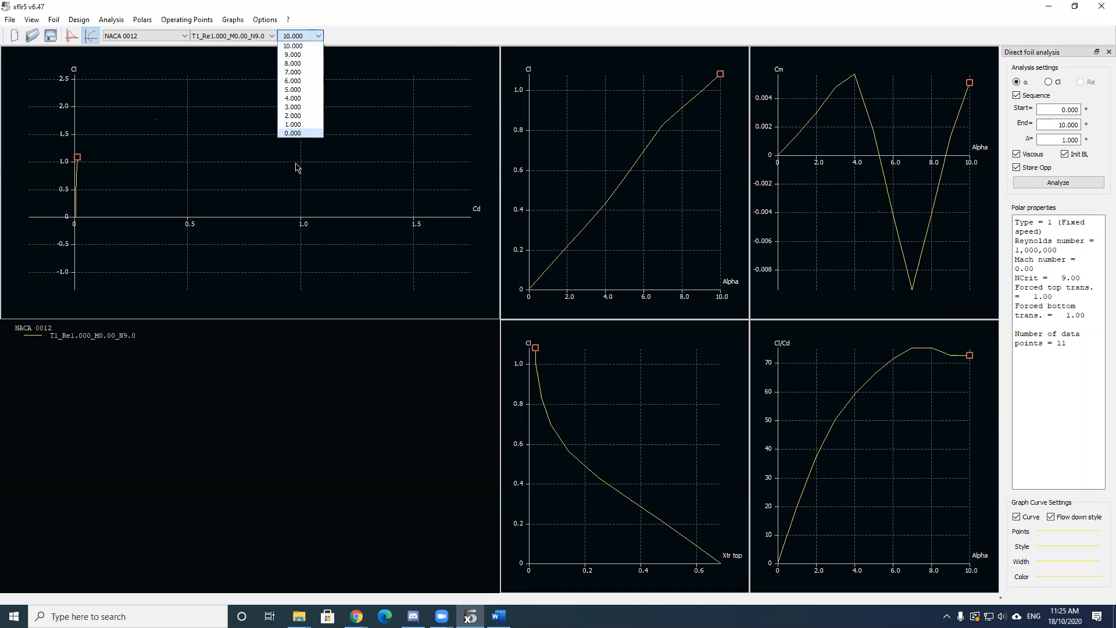
{"action": "left_click", "coordinate": [314, 36]}
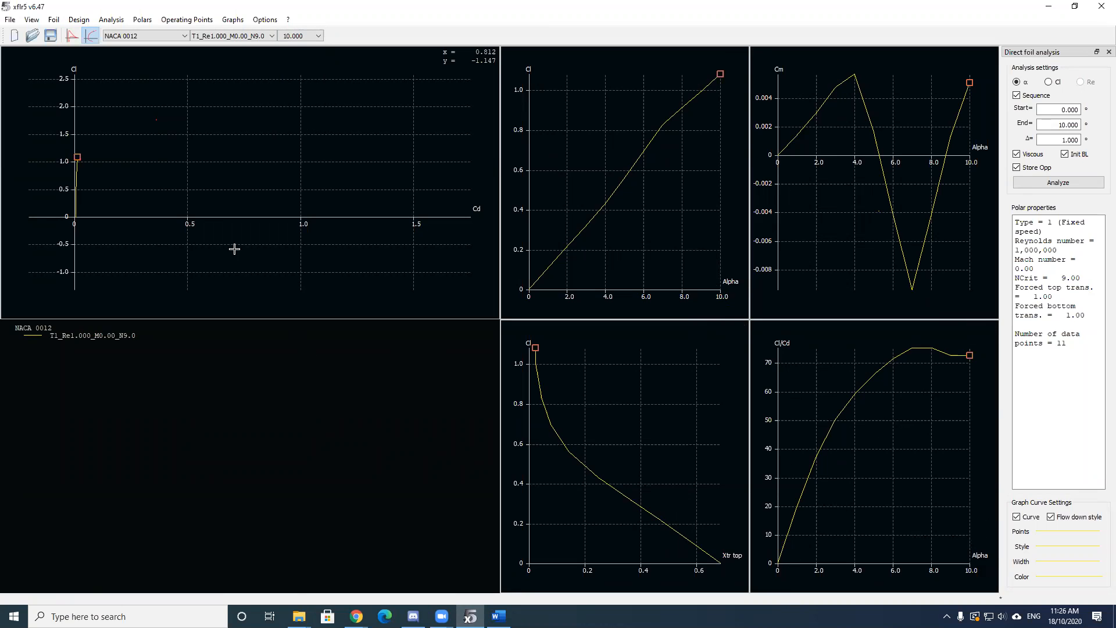
{"action": "right_click", "coordinate": [217, 389]}
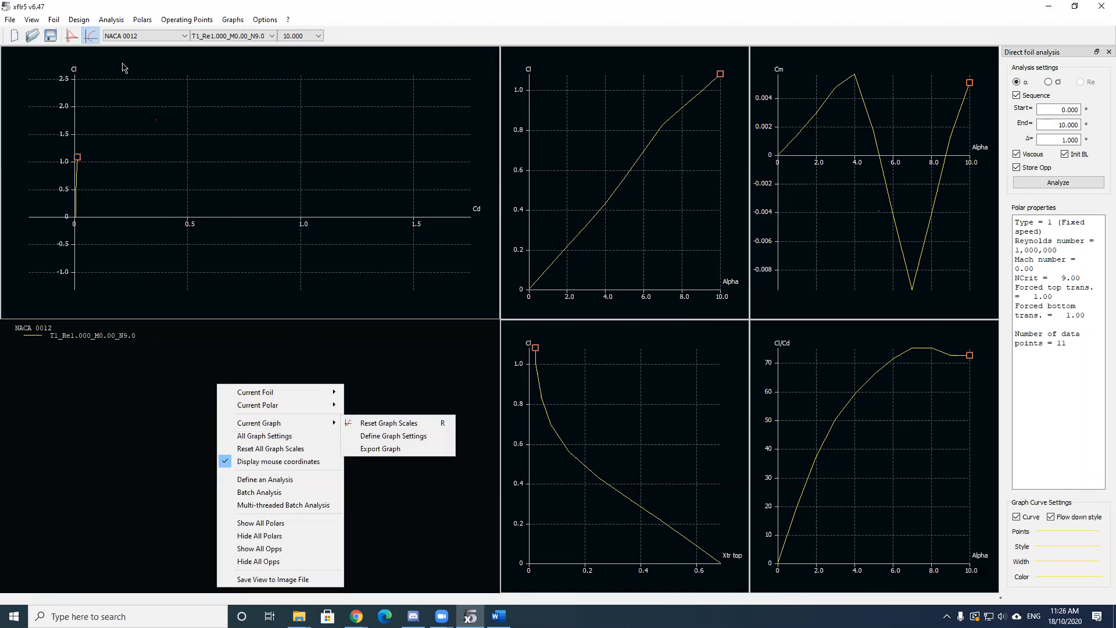
- Display the four-graph polar layout after viewing Graph 5 on its own
{"action": "left_click", "coordinate": [223, 19]}
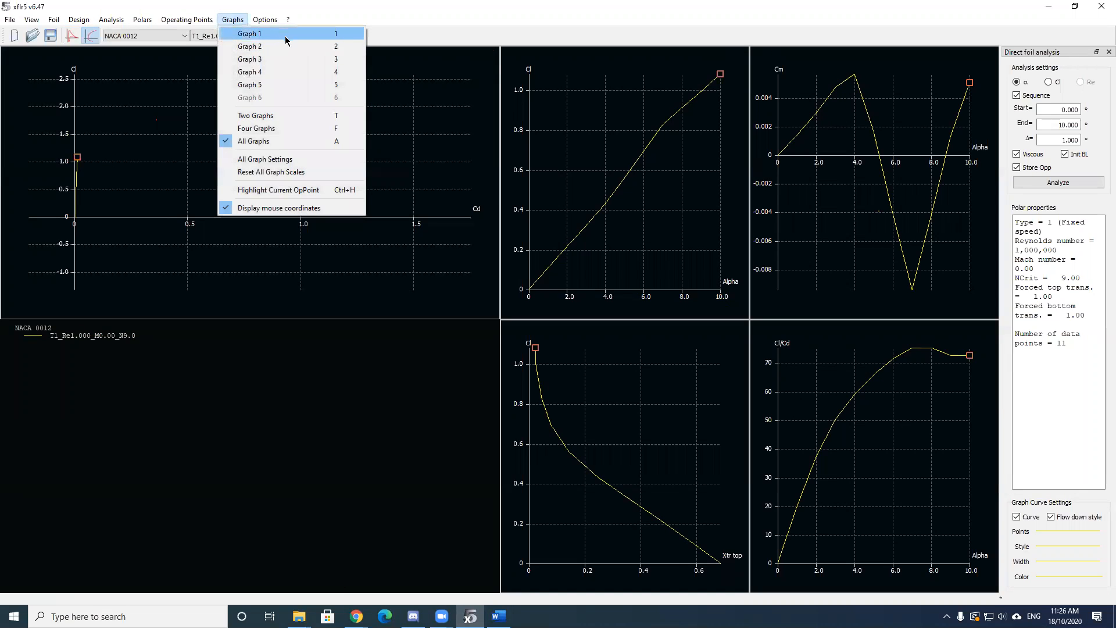
{"action": "left_click", "coordinate": [289, 86]}
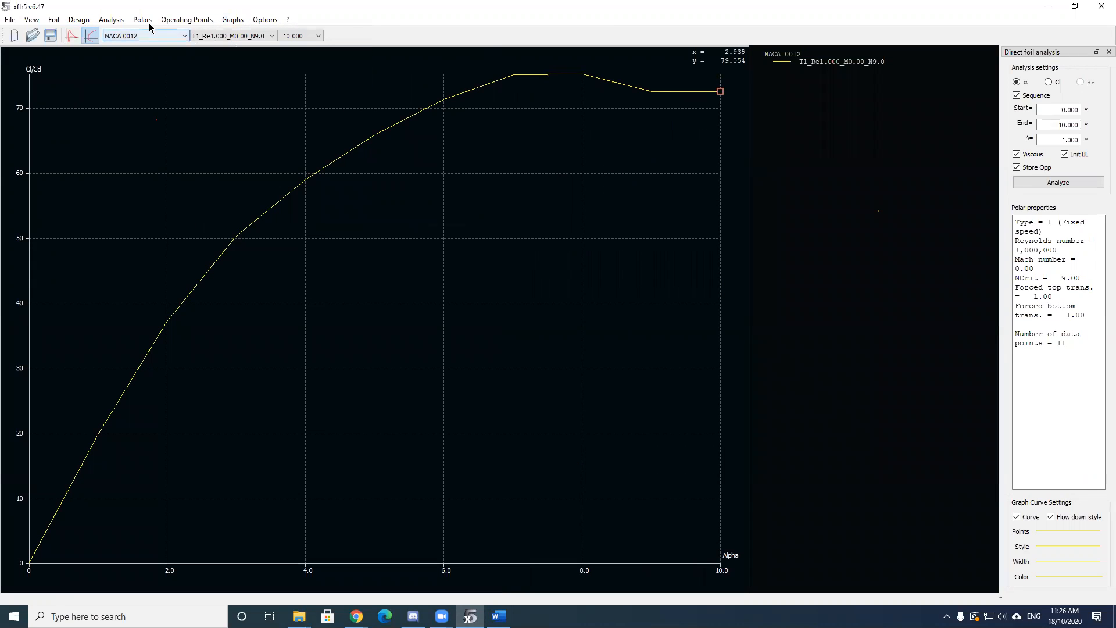
{"action": "left_click", "coordinate": [224, 22]}
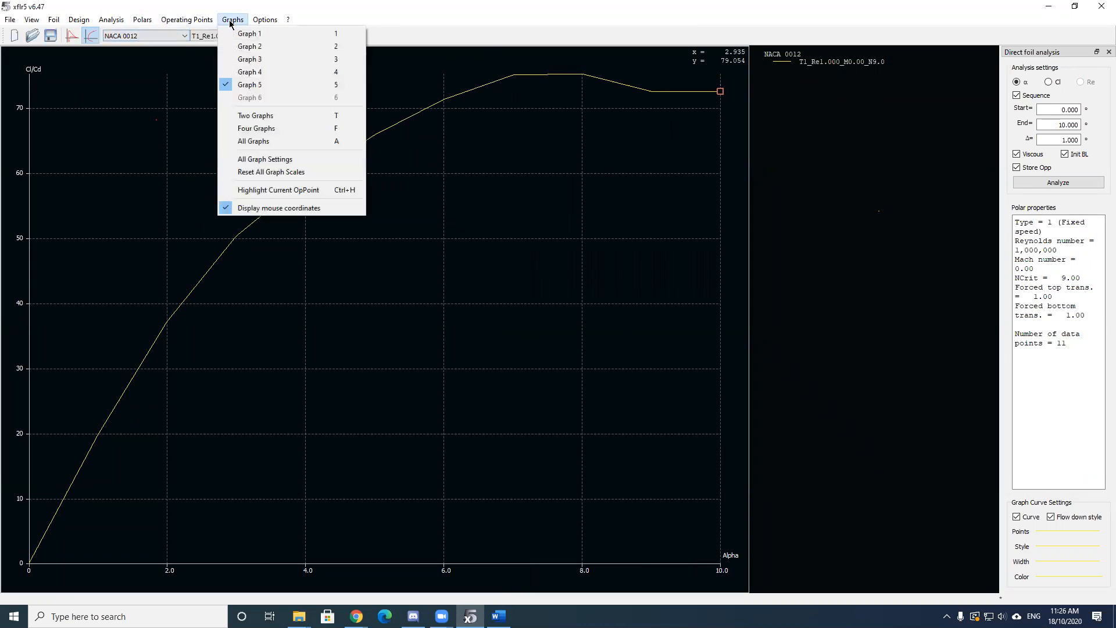
{"action": "left_click", "coordinate": [287, 130]}
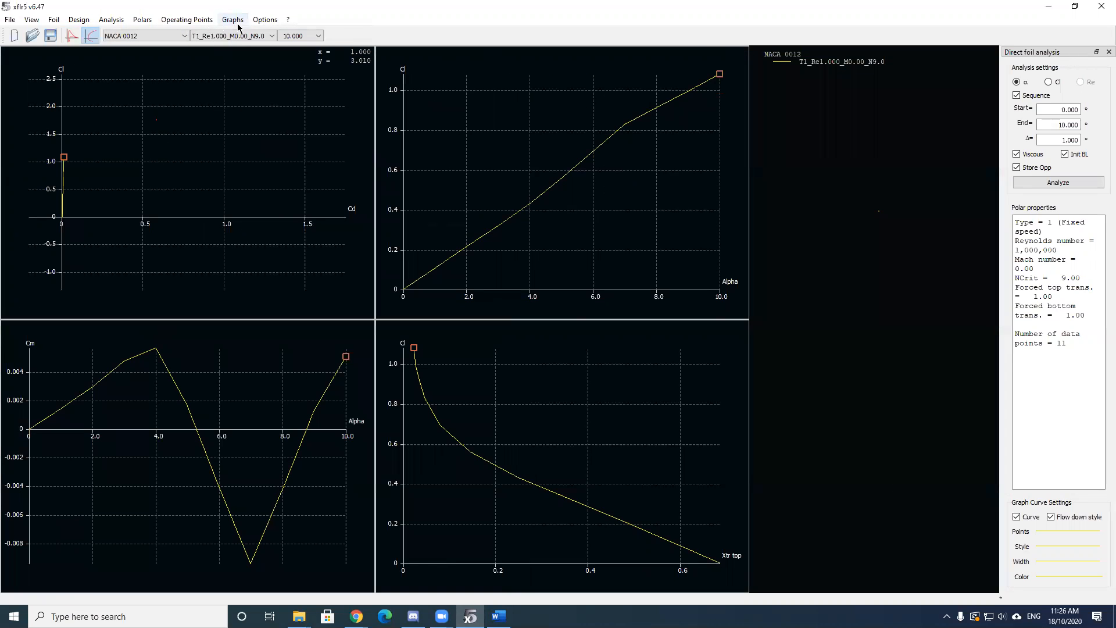
- Change the Y-axis variable of the Cm versus Alpha graph to Cd in its graph settings
{"action": "right_click", "coordinate": [249, 392]}
{"action": "mouse_move", "coordinate": [306, 418]}
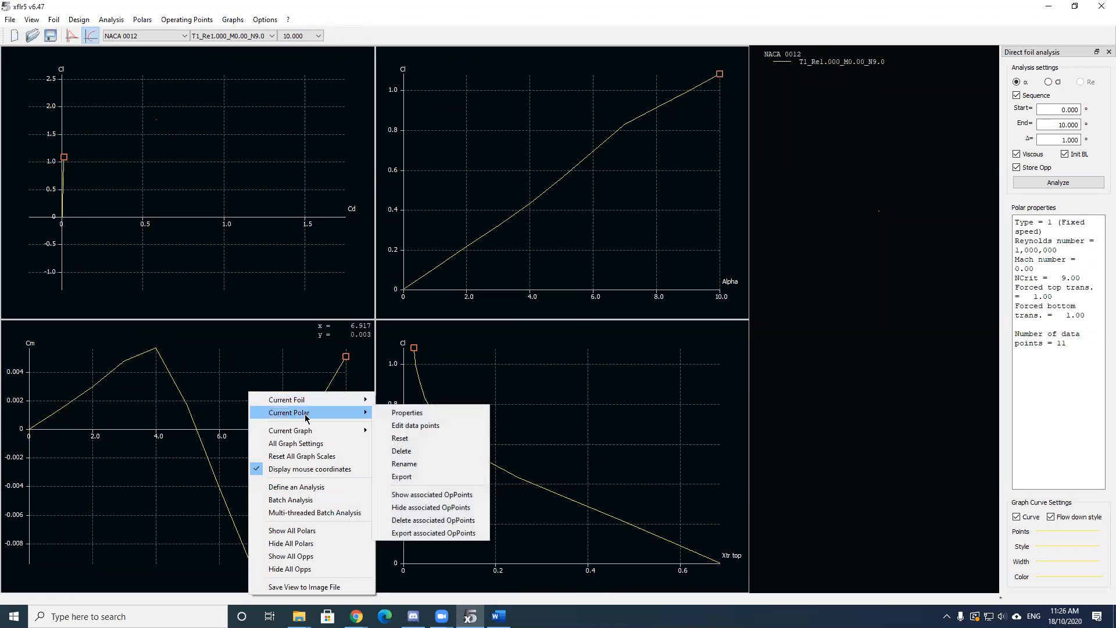
{"action": "mouse_move", "coordinate": [322, 438]}
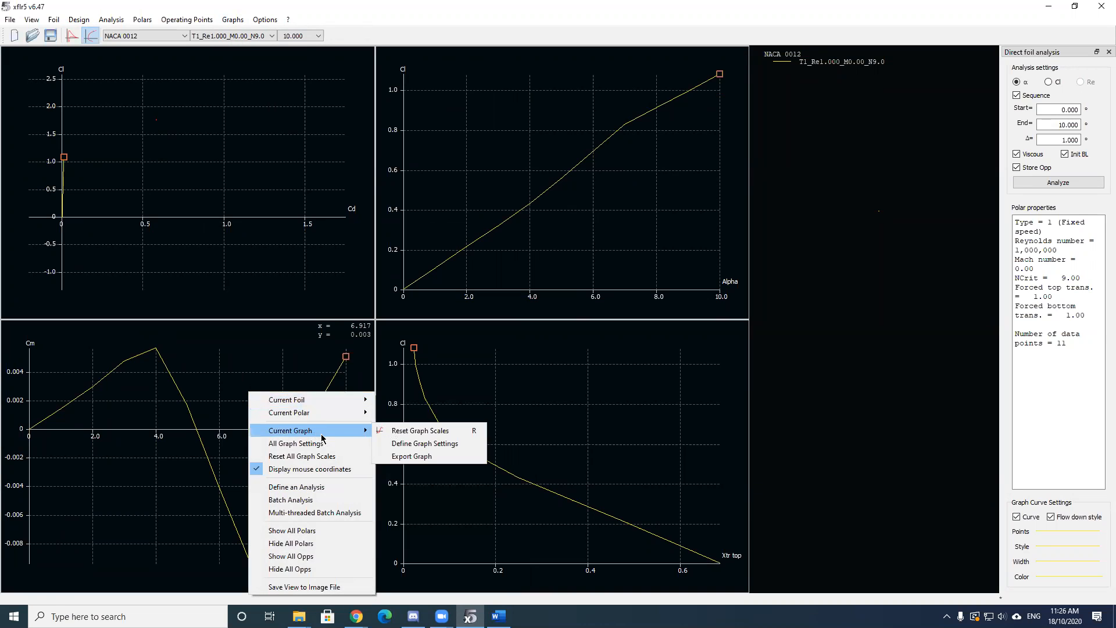
{"action": "left_click", "coordinate": [418, 444]}
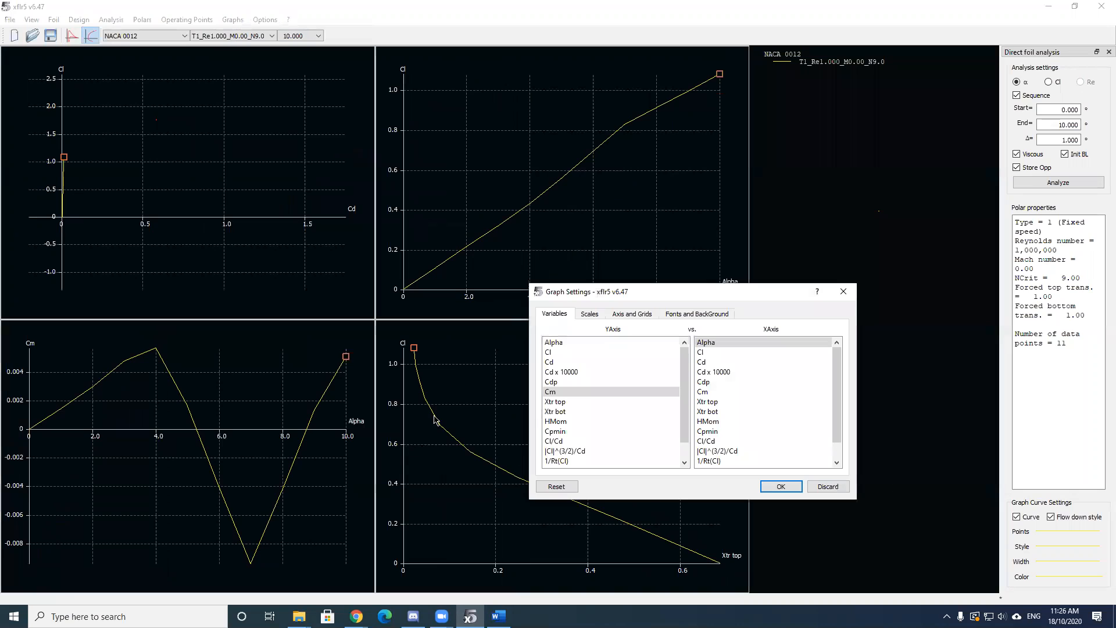
{"action": "left_click", "coordinate": [567, 361]}
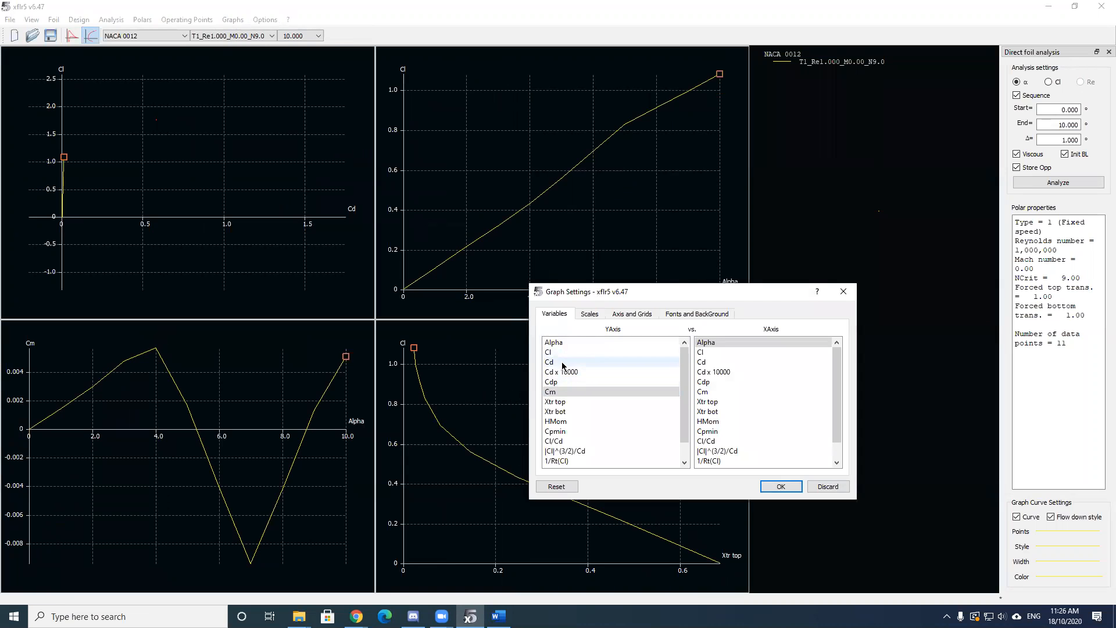
{"action": "left_click", "coordinate": [780, 486]}
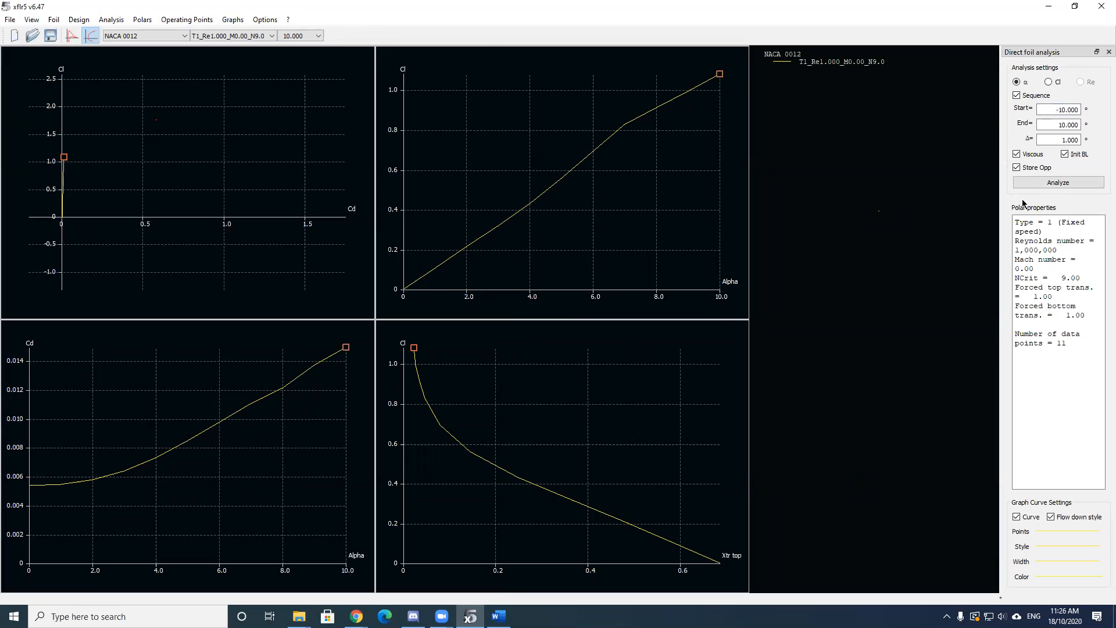
- Set the analysis start angle to -10° and analyze the foil up to 10°
{"action": "left_click", "coordinate": [1058, 182]}
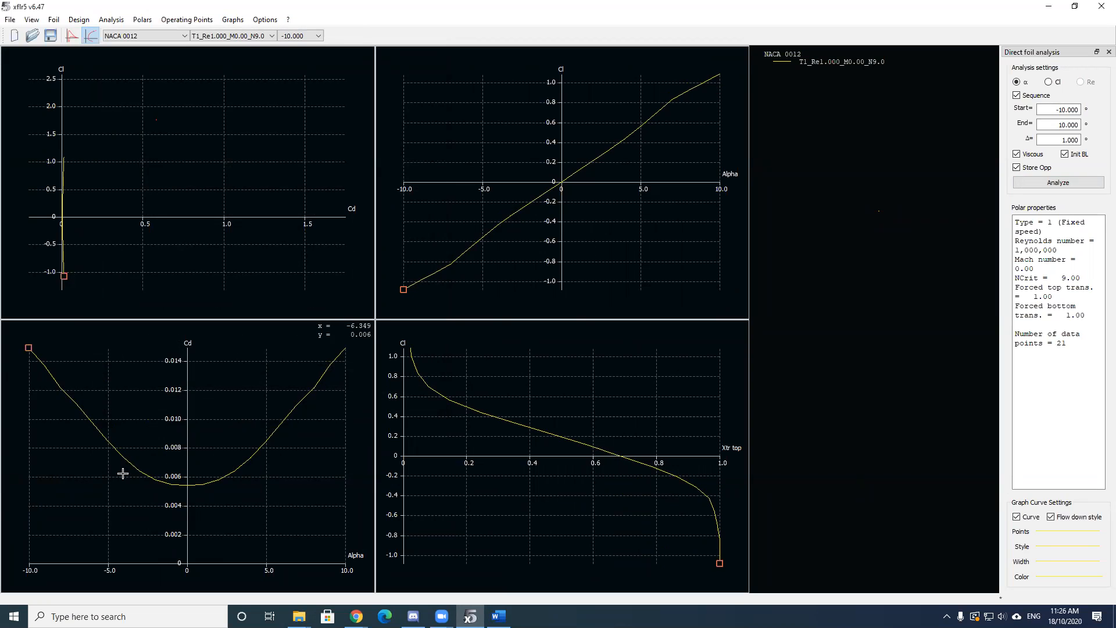
- Set the analysis end angle to 18° and run the foil analysis again over the extended range
{"action": "scroll", "coordinate": [47, 208], "scroll_direction": "up", "scroll_amount": 5}
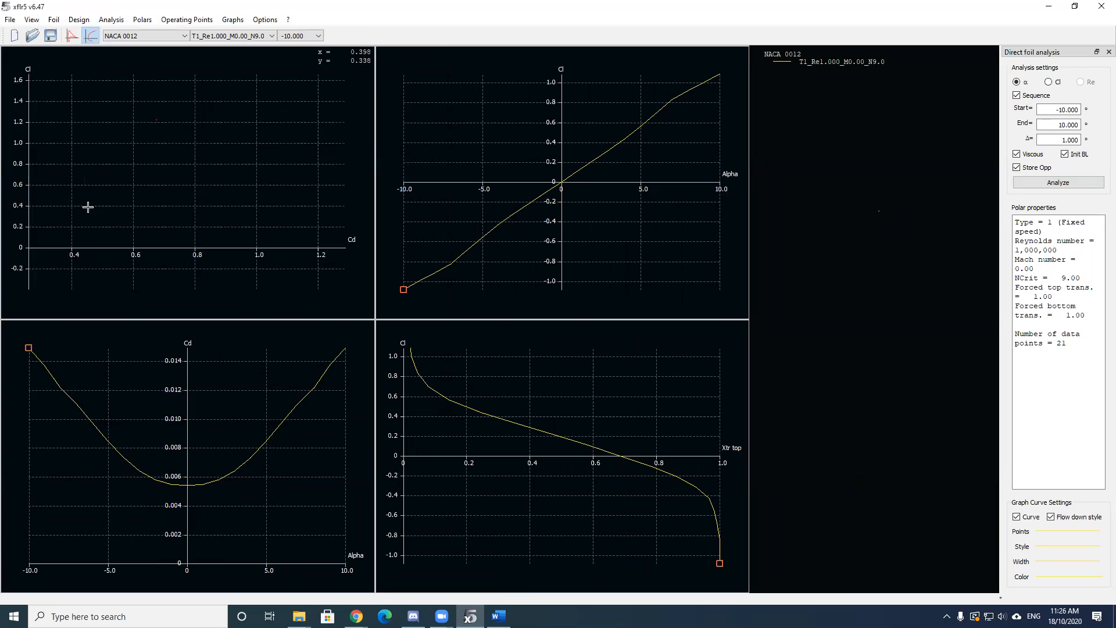
{"action": "right_click", "coordinate": [241, 207]}
{"action": "left_click_drag", "start_coordinate": [111, 205], "coordinate": [196, 197]}
{"action": "left_click_drag", "start_coordinate": [242, 164], "coordinate": [237, 216]}
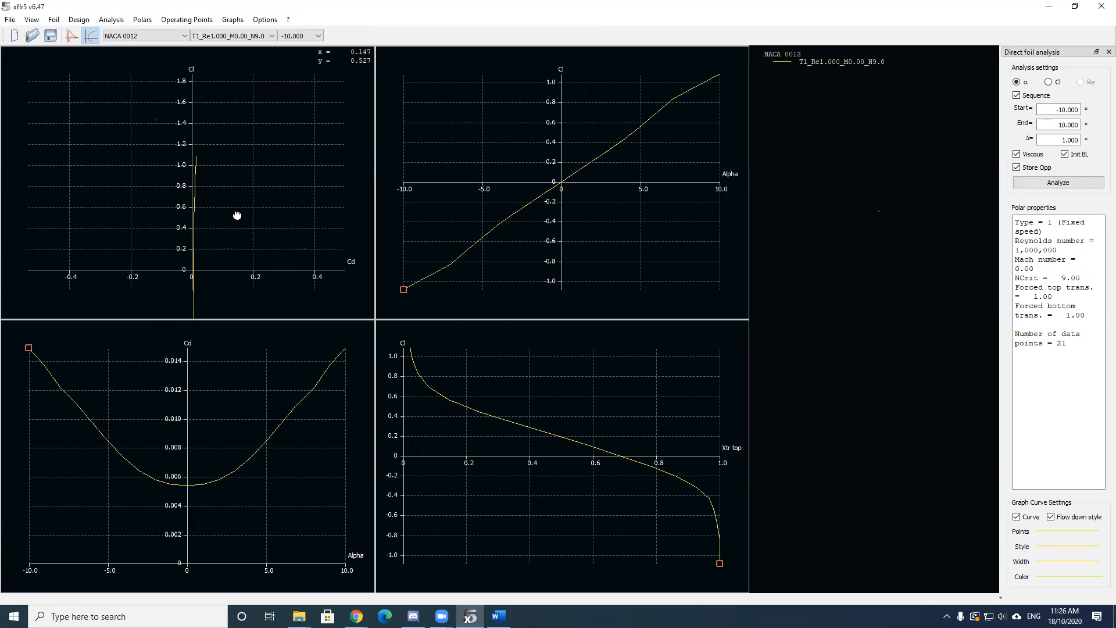
{"action": "left_click_drag", "start_coordinate": [661, 152], "coordinate": [559, 230]}
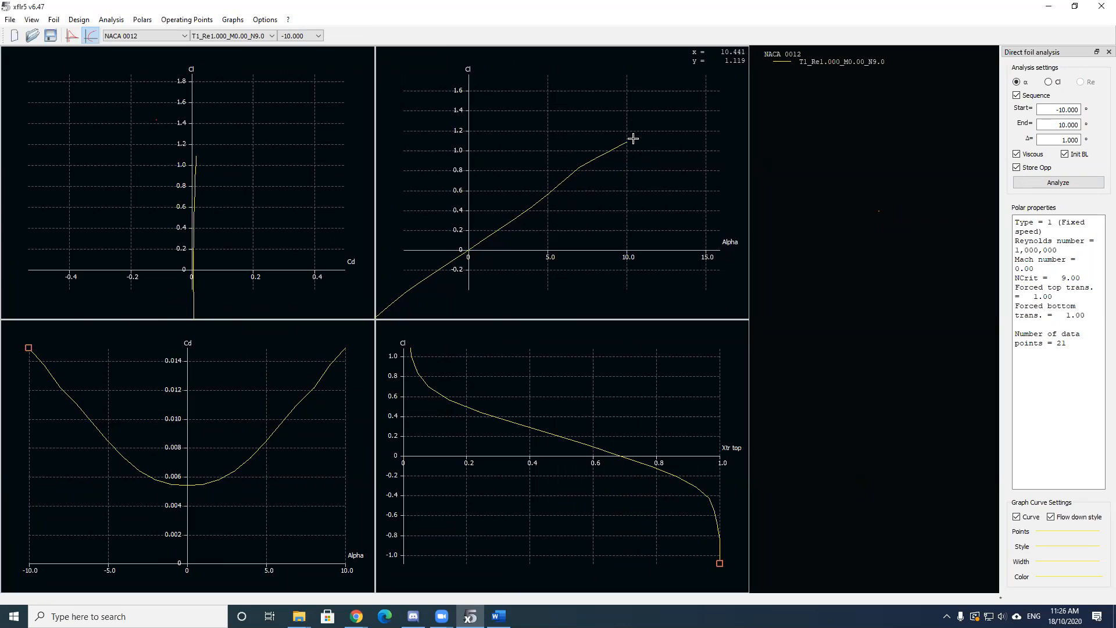
{"action": "left_click", "coordinate": [1060, 124]}
{"action": "double_click", "coordinate": [1060, 125]}
{"action": "left_click", "coordinate": [1057, 182]}
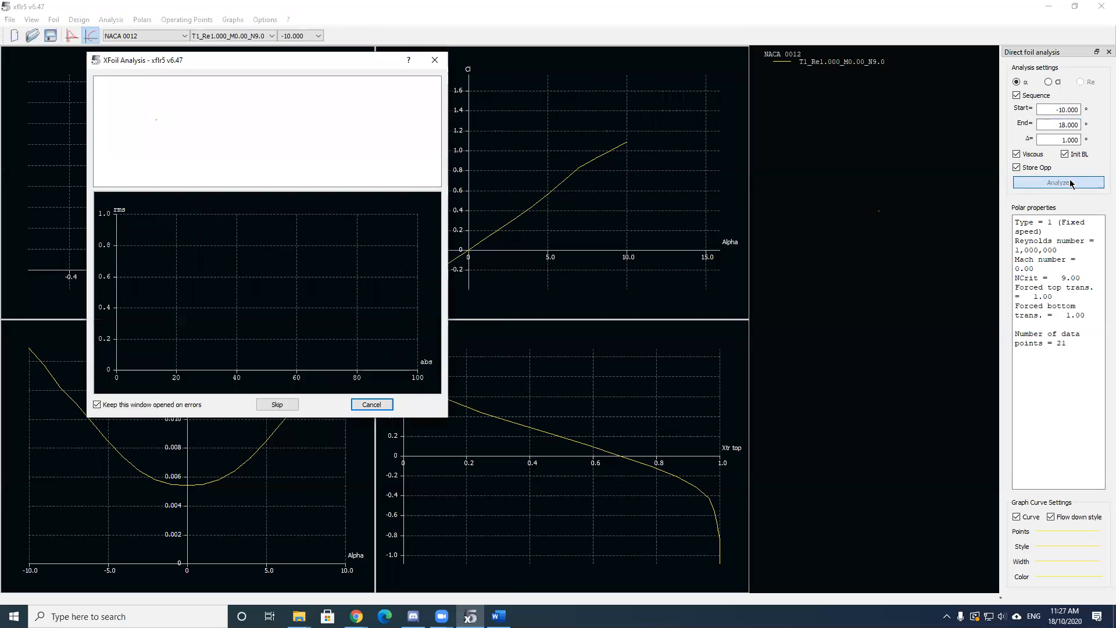
- Examine the peak, stall region and negative-angle part of the lift curve in the Cl versus Alpha graph
{"action": "left_click_drag", "start_coordinate": [652, 207], "coordinate": [576, 213]}
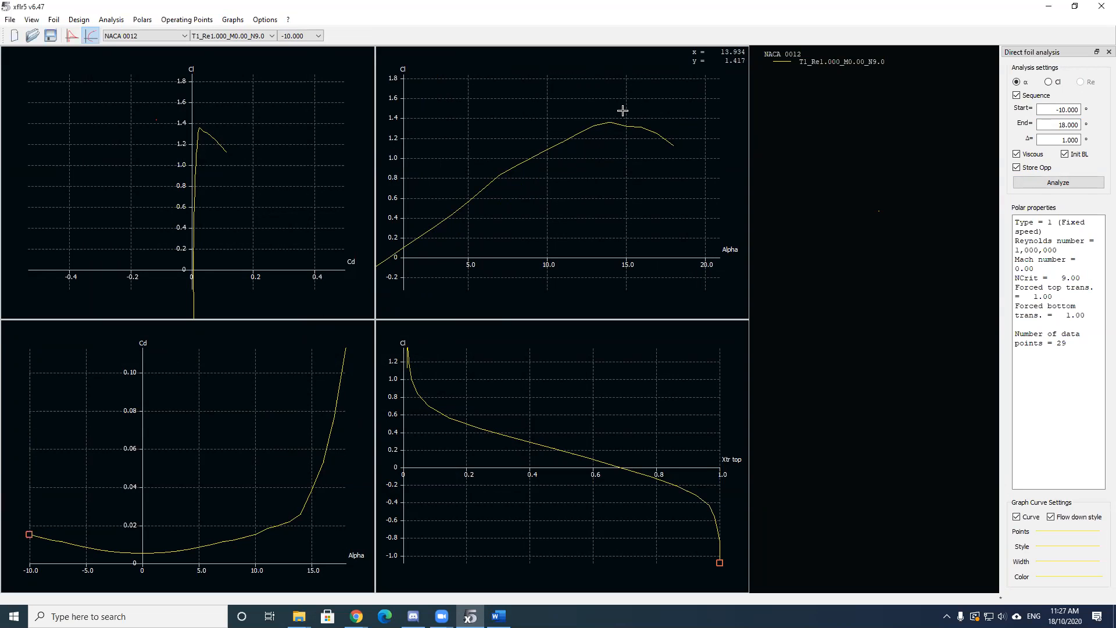
{"action": "left_click_drag", "start_coordinate": [608, 122], "coordinate": [652, 136]}
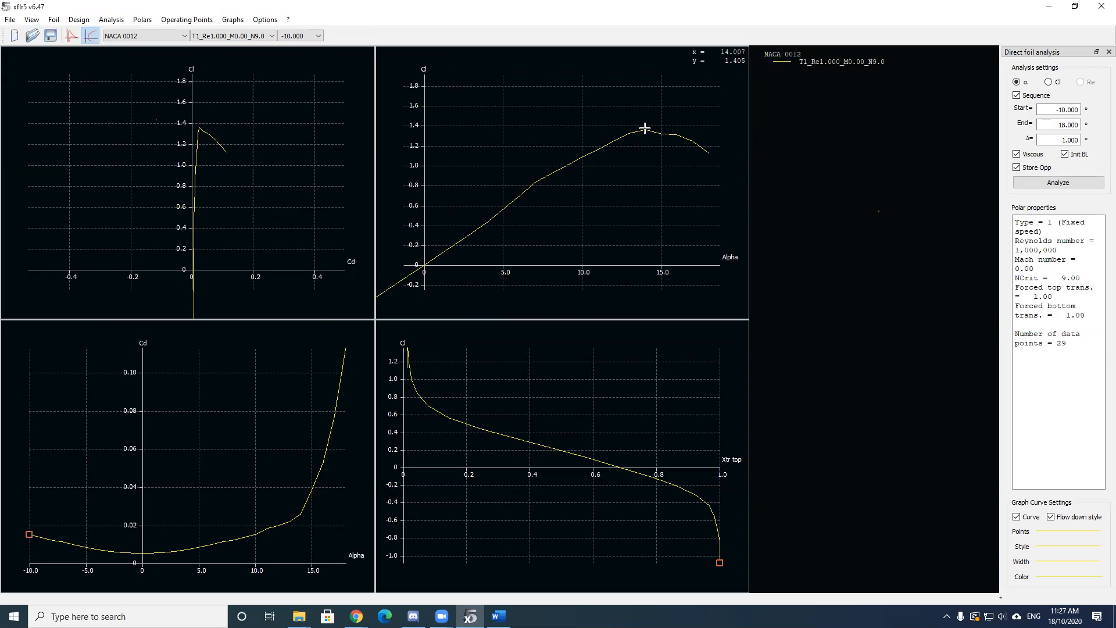
{"action": "mouse_move", "coordinate": [588, 216]}
{"action": "left_mouse_down"}
{"action": "mouse_move", "coordinate": [692, 203]}
{"action": "mouse_move", "coordinate": [593, 223]}
{"action": "mouse_move", "coordinate": [633, 234]}
{"action": "mouse_move", "coordinate": [576, 225]}
{"action": "left_mouse_up"}
{"action": "scroll", "coordinate": [605, 210], "scroll_direction": "down", "scroll_amount": 4}
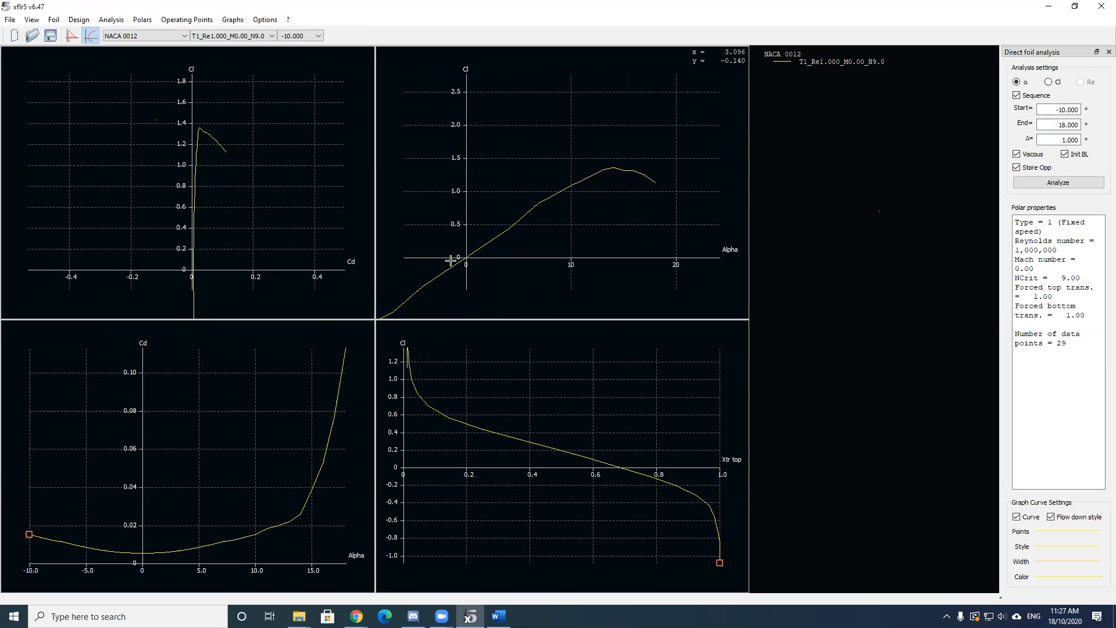
{"action": "left_click_drag", "start_coordinate": [541, 275], "coordinate": [566, 264]}
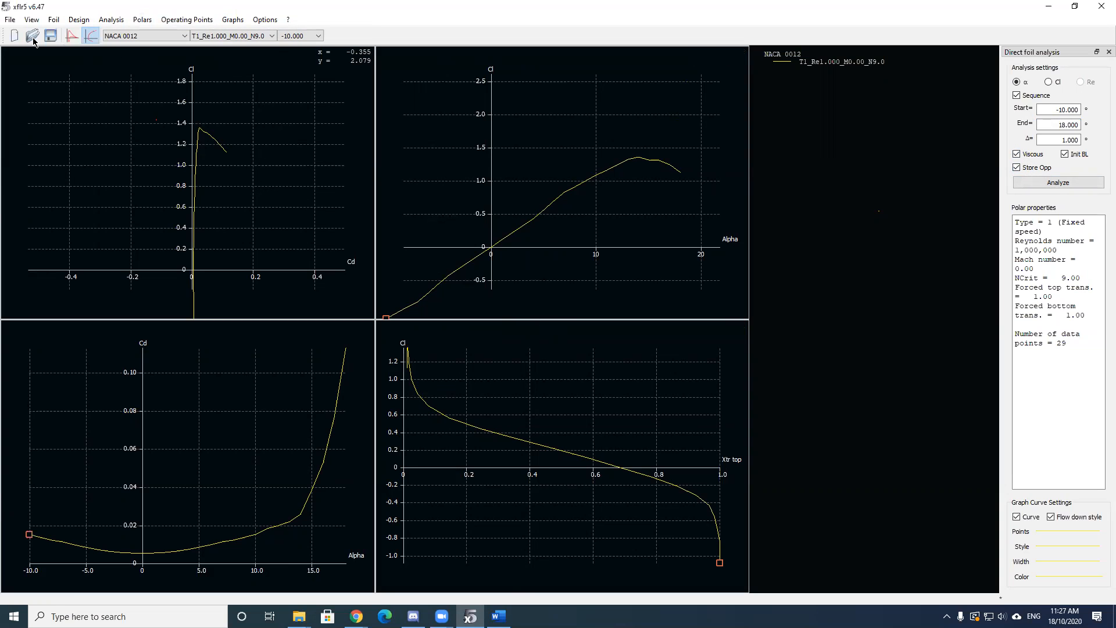
- Switch to Direct Foil Design and open the flap settings for the NACA 0012 foil
{"action": "left_click", "coordinate": [10, 19]}
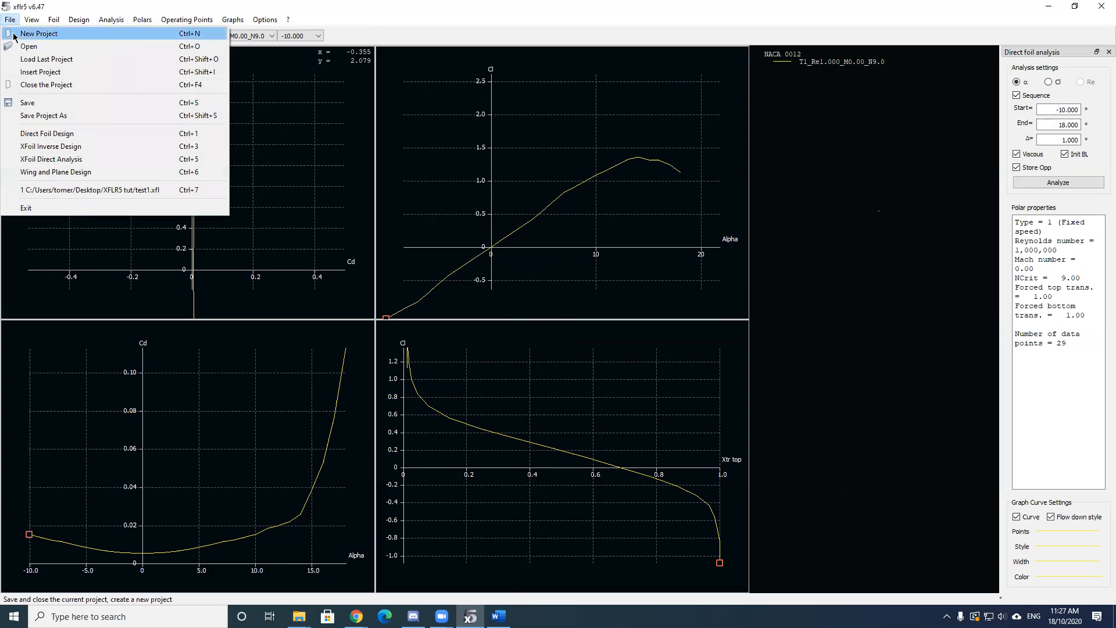
{"action": "left_click", "coordinate": [56, 137]}
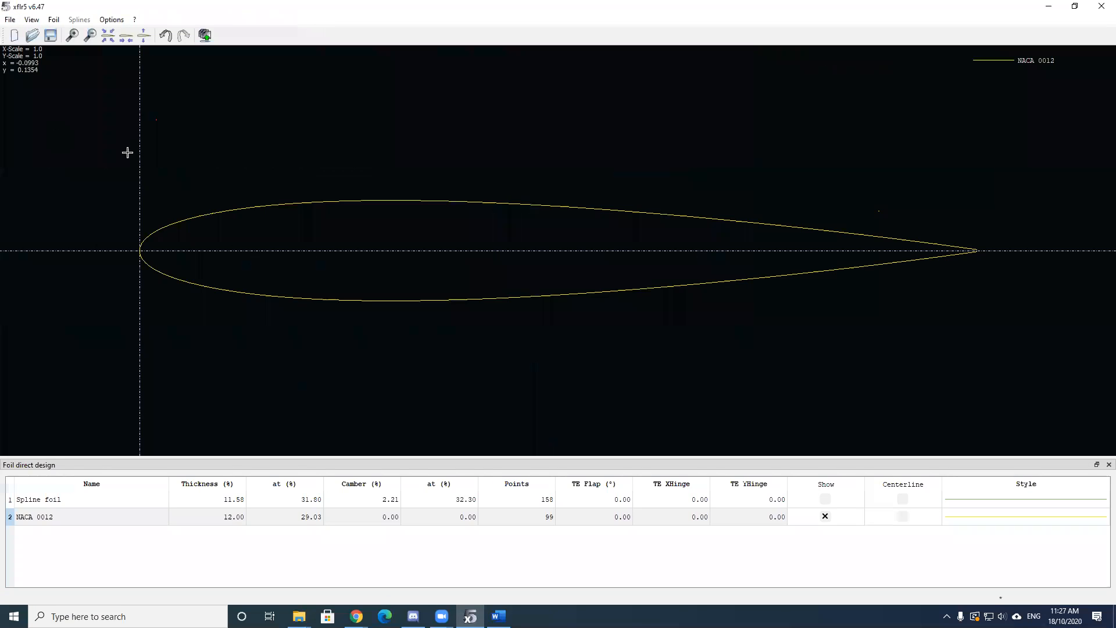
{"action": "right_click", "coordinate": [510, 278]}
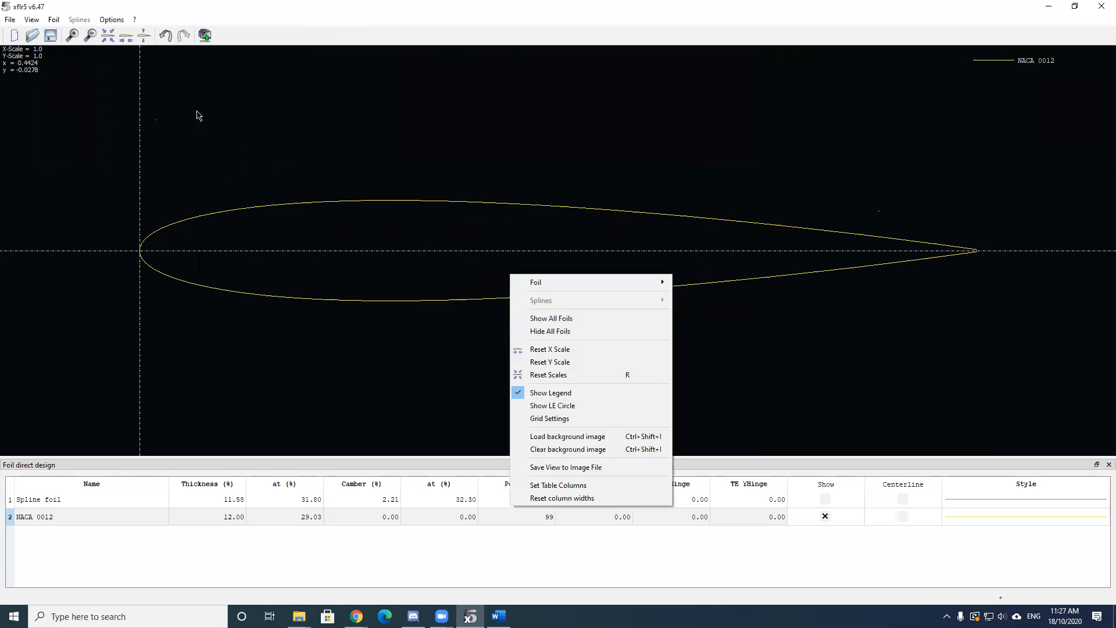
{"action": "left_click", "coordinate": [57, 5]}
{"action": "left_click", "coordinate": [54, 19]}
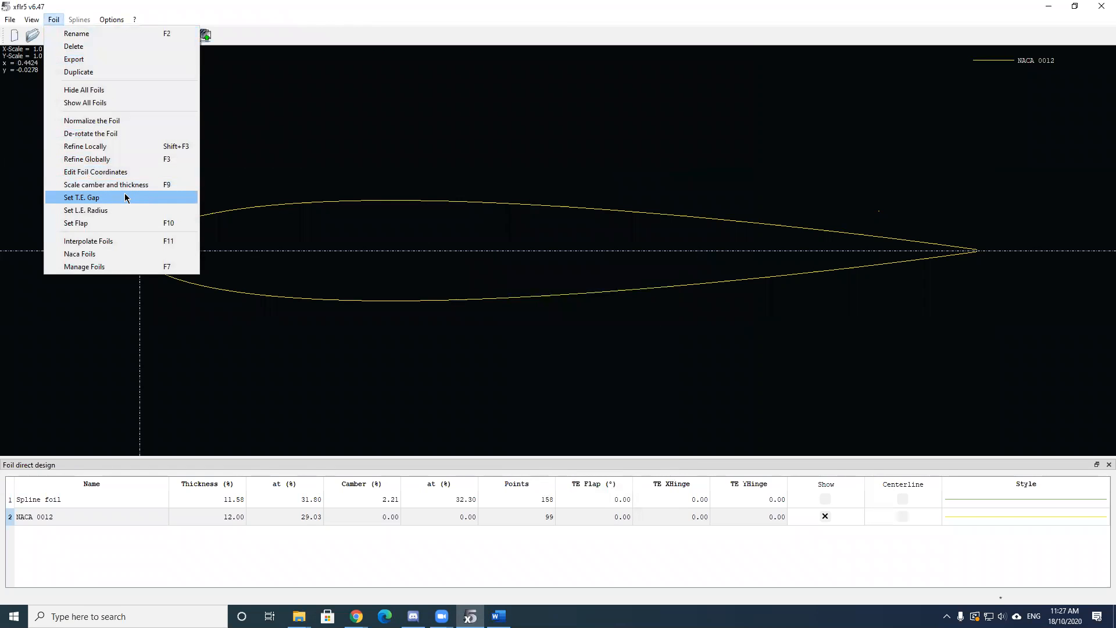
{"action": "left_click", "coordinate": [114, 224]}
- Add a trailing-edge flap with a 5° flap angle and its hinge X position at 70% chord
{"action": "left_click", "coordinate": [568, 280]}
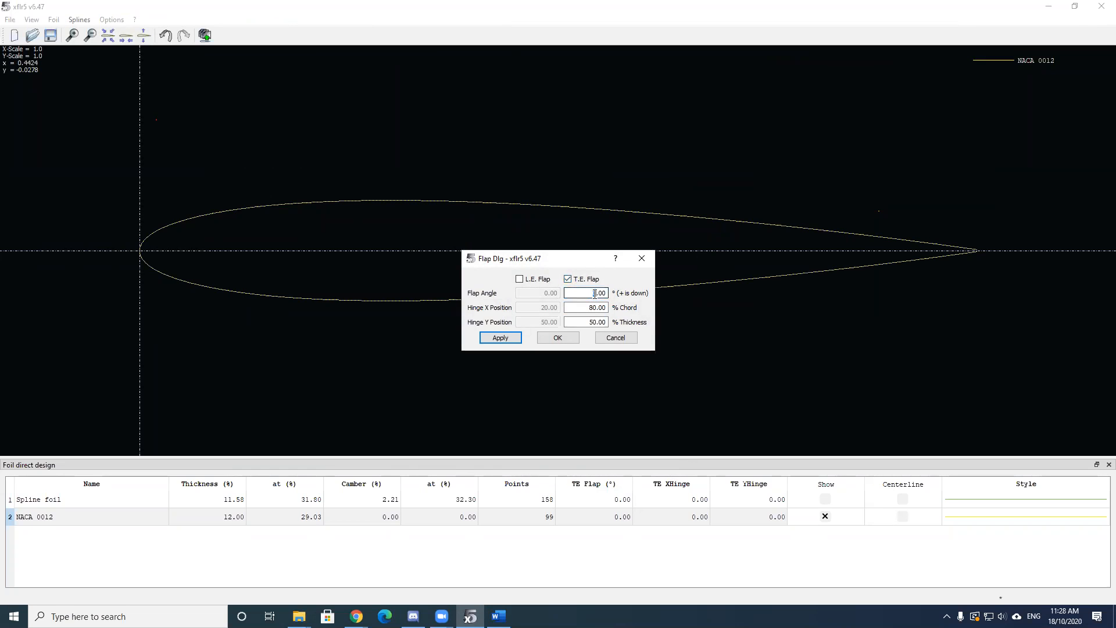
{"action": "left_click", "coordinate": [590, 308]}
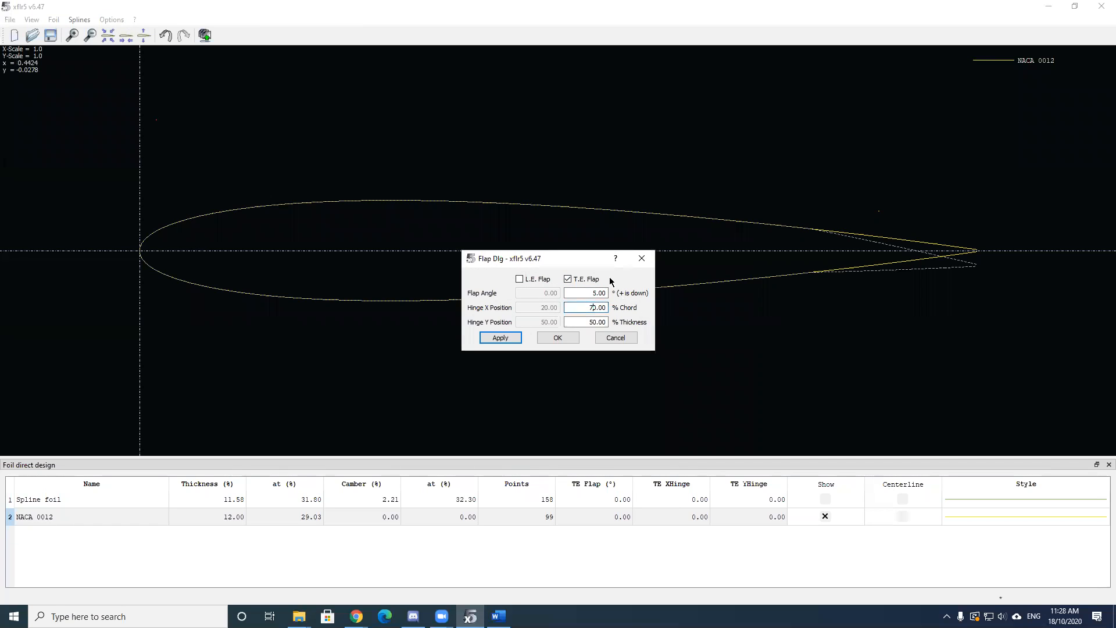
{"action": "left_click", "coordinate": [577, 320]}
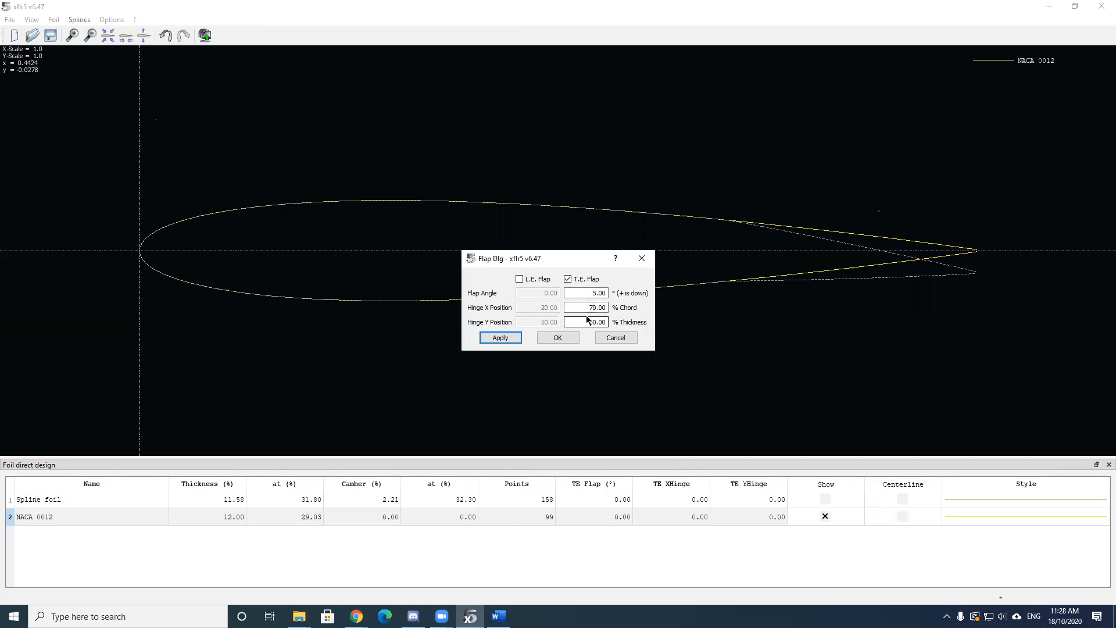
{"action": "left_click", "coordinate": [500, 341]}
{"action": "left_click", "coordinate": [556, 339]}
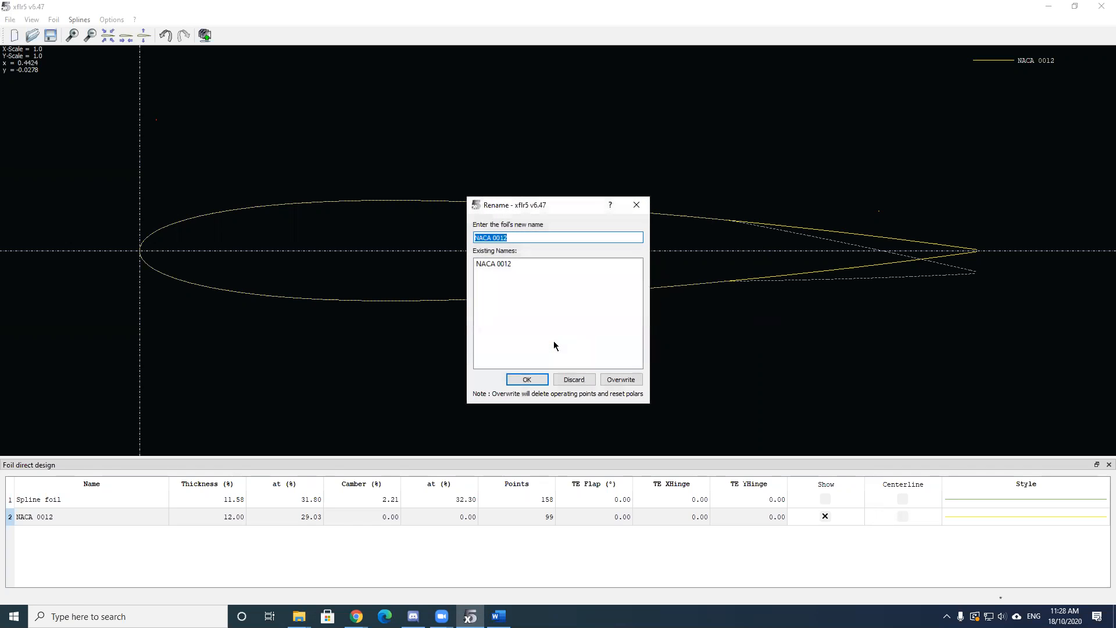
- Save the flapped foil under the new name NACA 0012_F5
{"action": "left_click", "coordinate": [518, 237]}
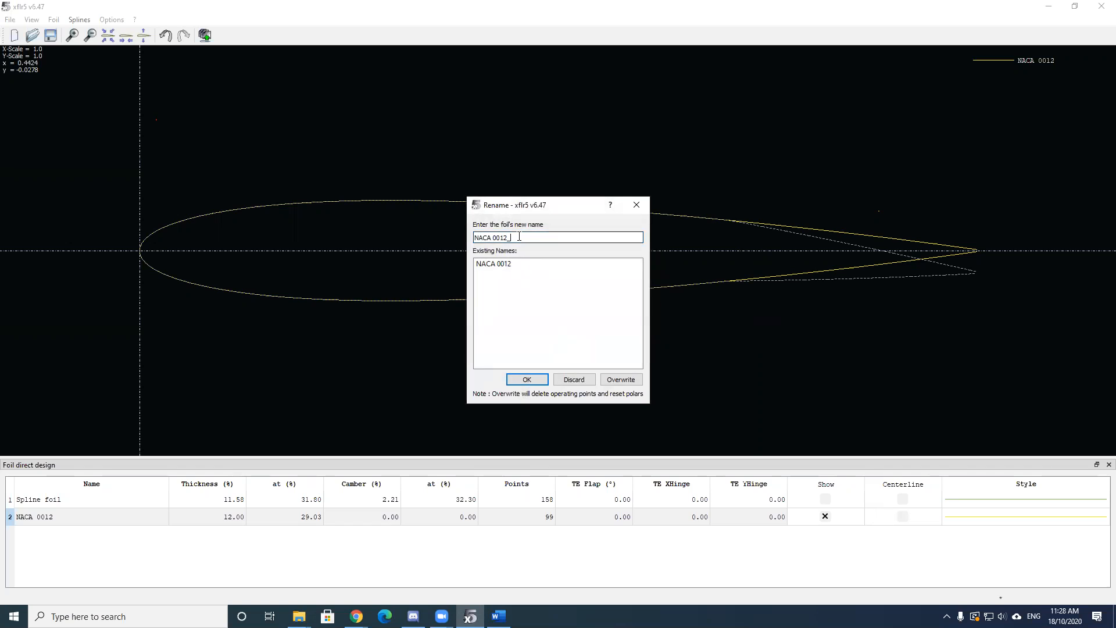
{"action": "type", "text": "_F5"}
{"action": "left_click", "coordinate": [529, 380]}
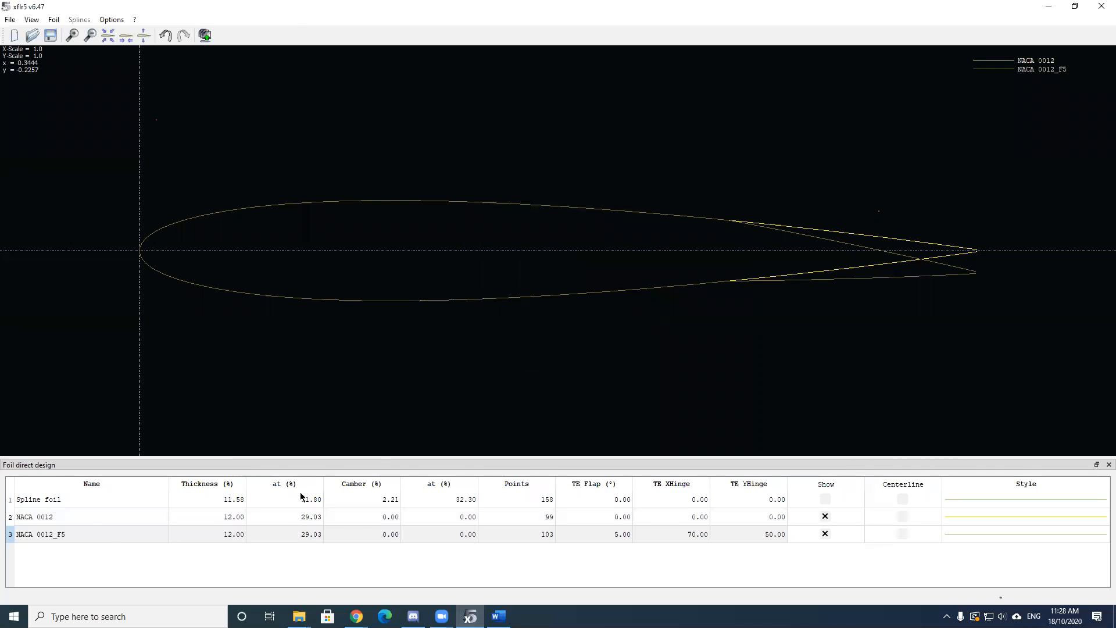
- Change the line color of the NACA 0012_F5 foil to orange-red
{"action": "left_click", "coordinate": [110, 536]}
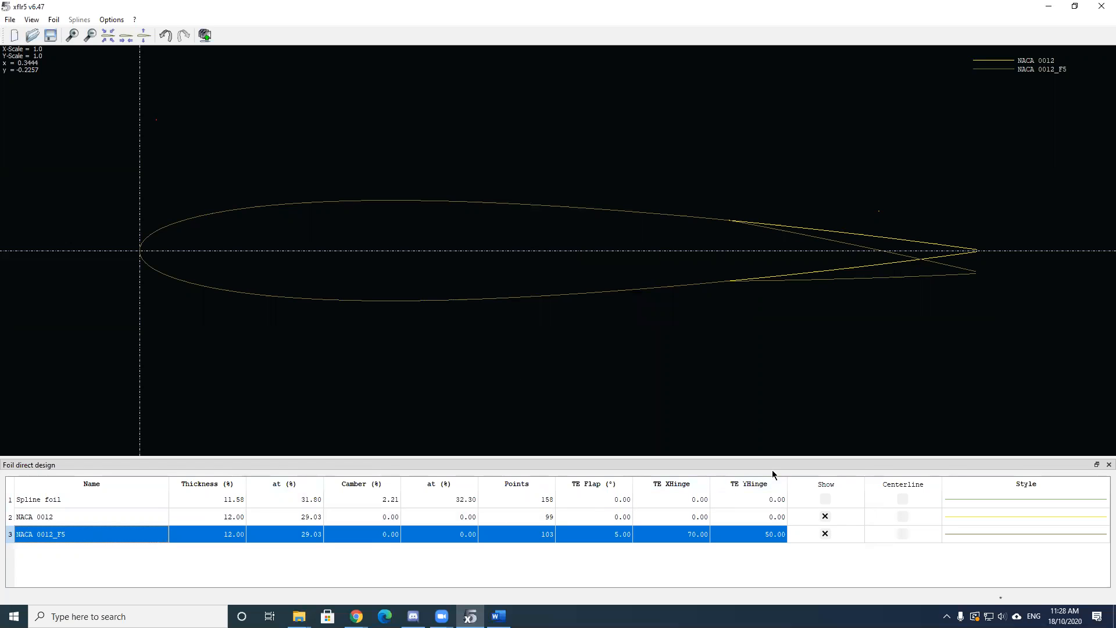
{"action": "left_click", "coordinate": [998, 534]}
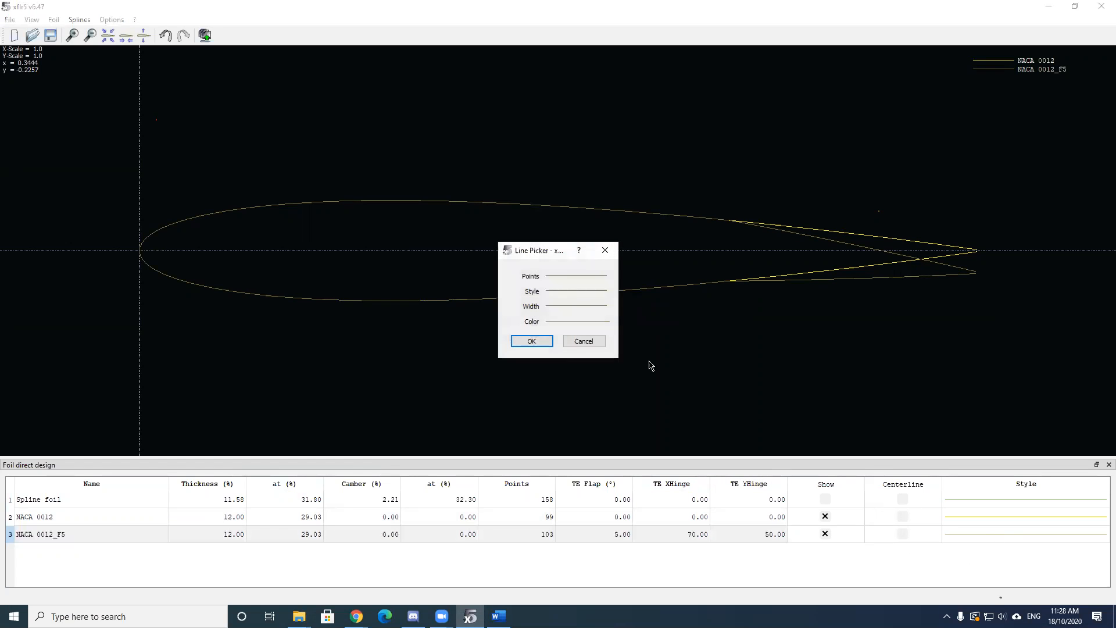
{"action": "left_click", "coordinate": [553, 323]}
{"action": "left_click", "coordinate": [591, 215]}
{"action": "left_click_drag", "start_coordinate": [591, 215], "coordinate": [669, 199]}
{"action": "left_click_drag", "start_coordinate": [698, 256], "coordinate": [692, 194]}
{"action": "left_click", "coordinate": [628, 422]}
{"action": "left_click", "coordinate": [524, 342]}
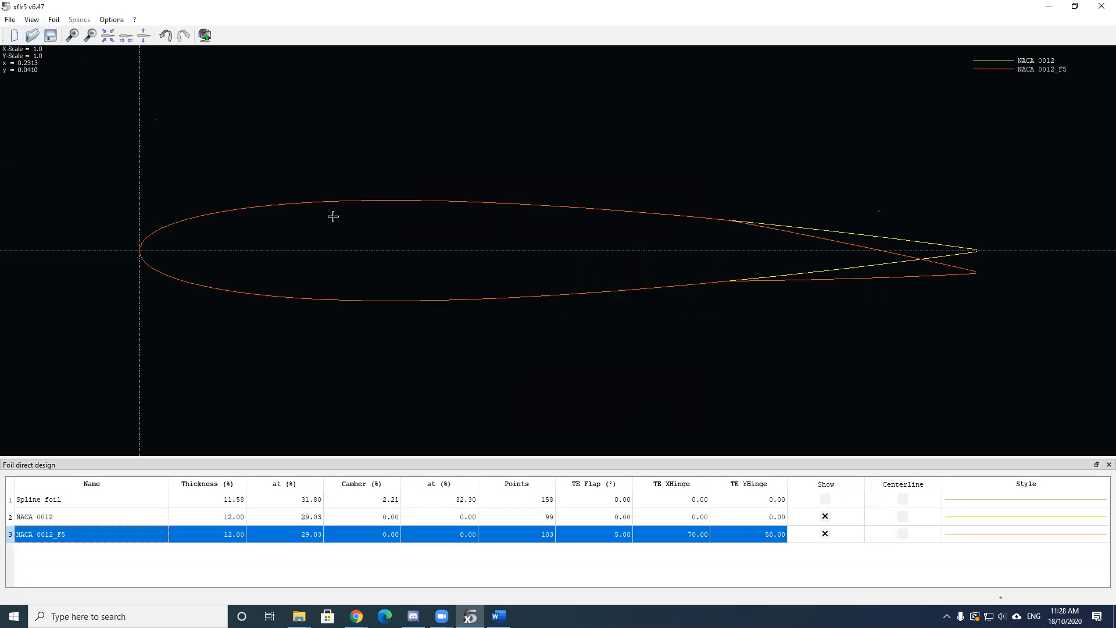
- Return to XFoil Direct Analysis and select the NACA 0012_F5 foil in the operating point view
{"action": "left_click", "coordinate": [10, 19]}
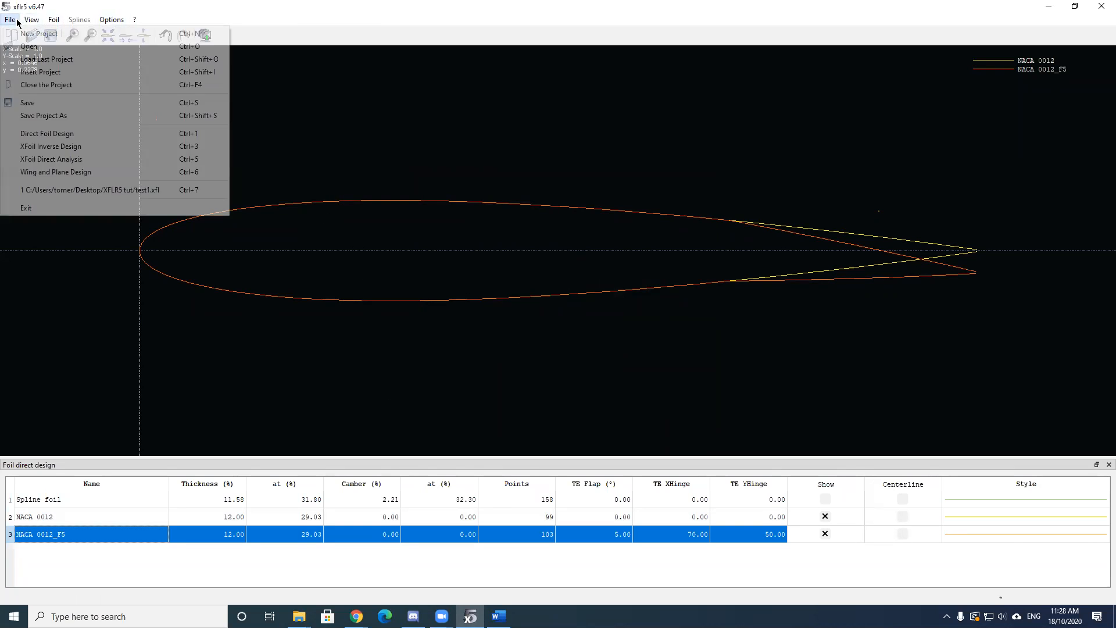
{"action": "left_click", "coordinate": [46, 154]}
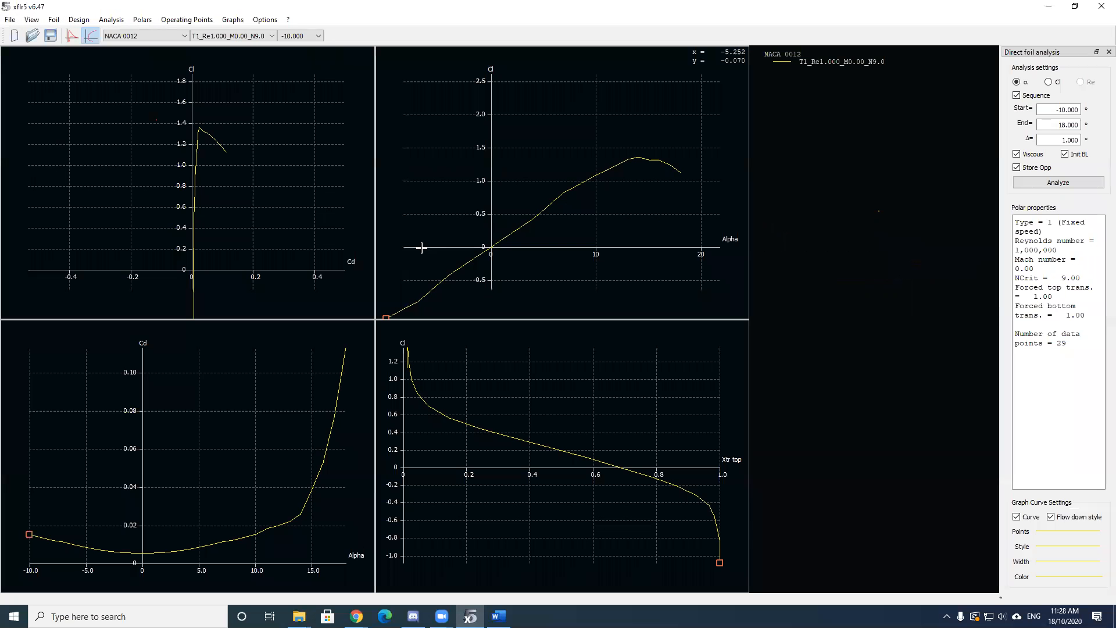
{"action": "left_click", "coordinate": [72, 36]}
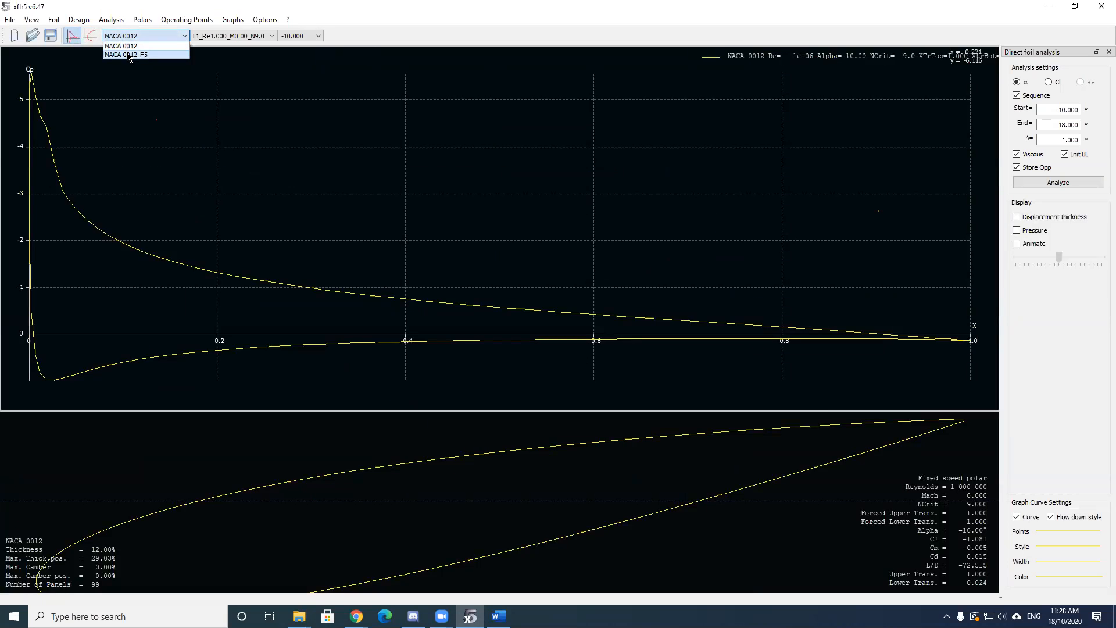
{"action": "left_click", "coordinate": [128, 55]}
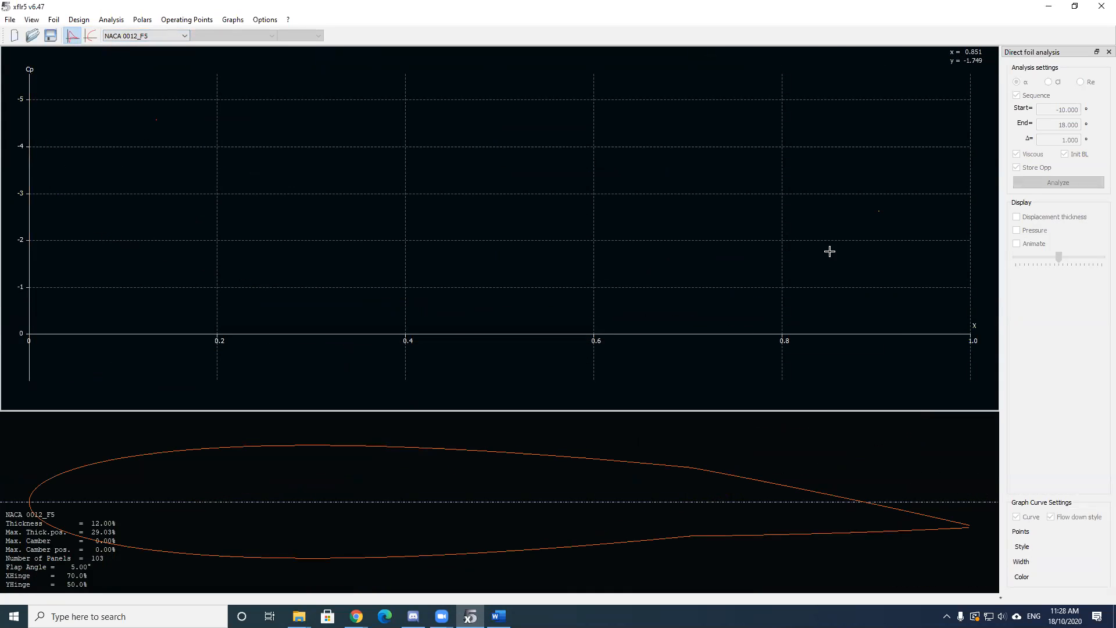
- Define a Type 1 analysis at Reynolds number 1,000,000 for NACA 0012_F5 and run it from -10° to 18°
{"action": "left_click", "coordinate": [111, 20]}
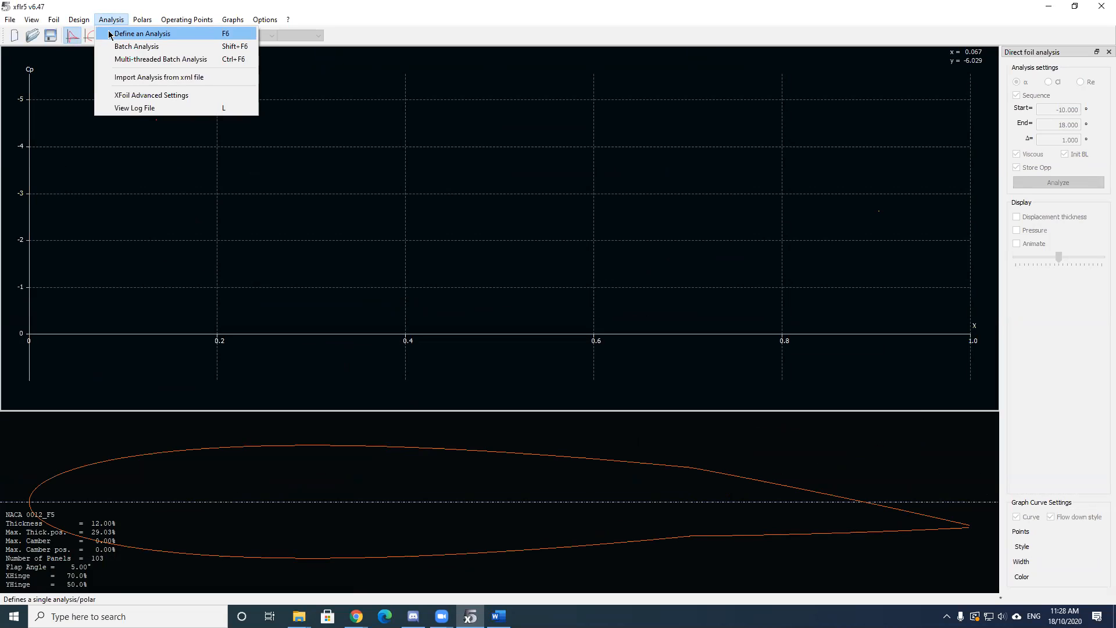
{"action": "left_click", "coordinate": [109, 34]}
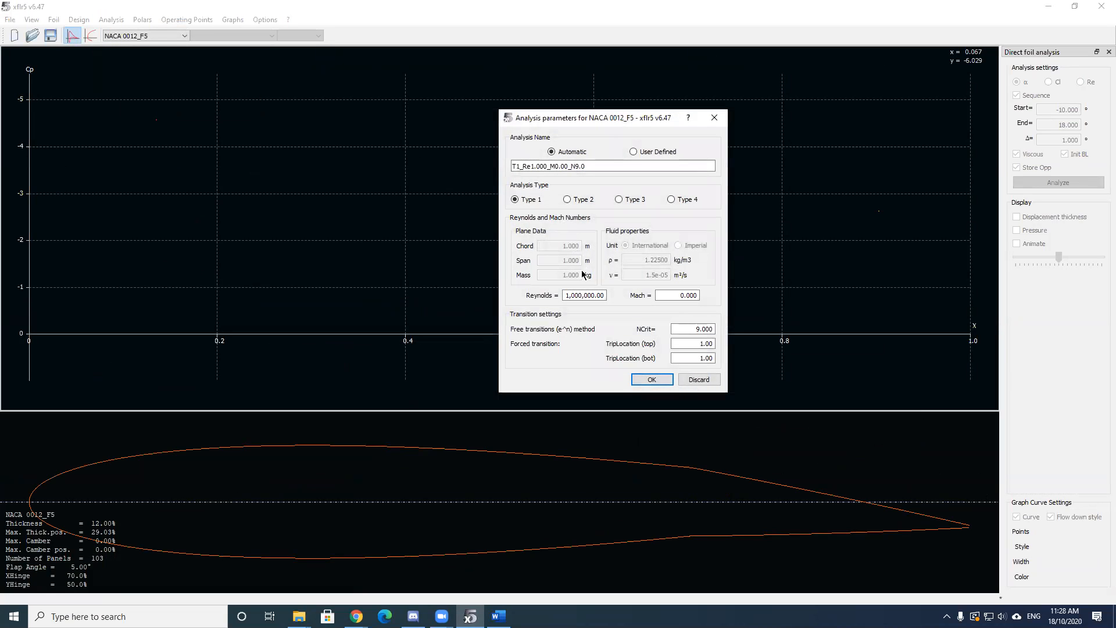
{"action": "left_click", "coordinate": [575, 293]}
{"action": "left_click", "coordinate": [651, 379]}
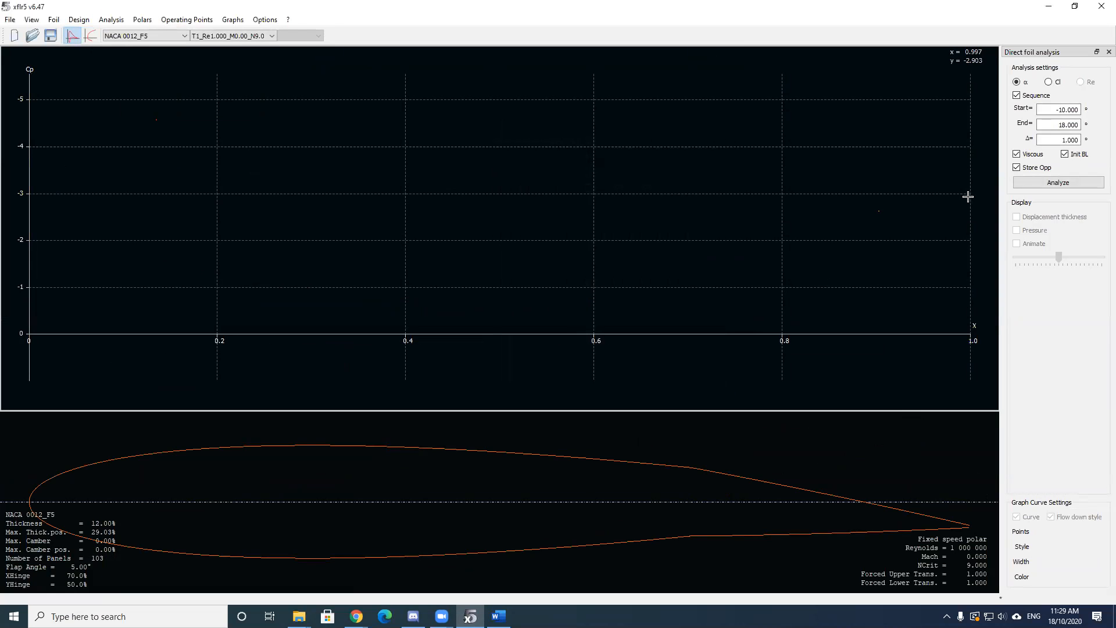
{"action": "left_click", "coordinate": [1058, 185]}
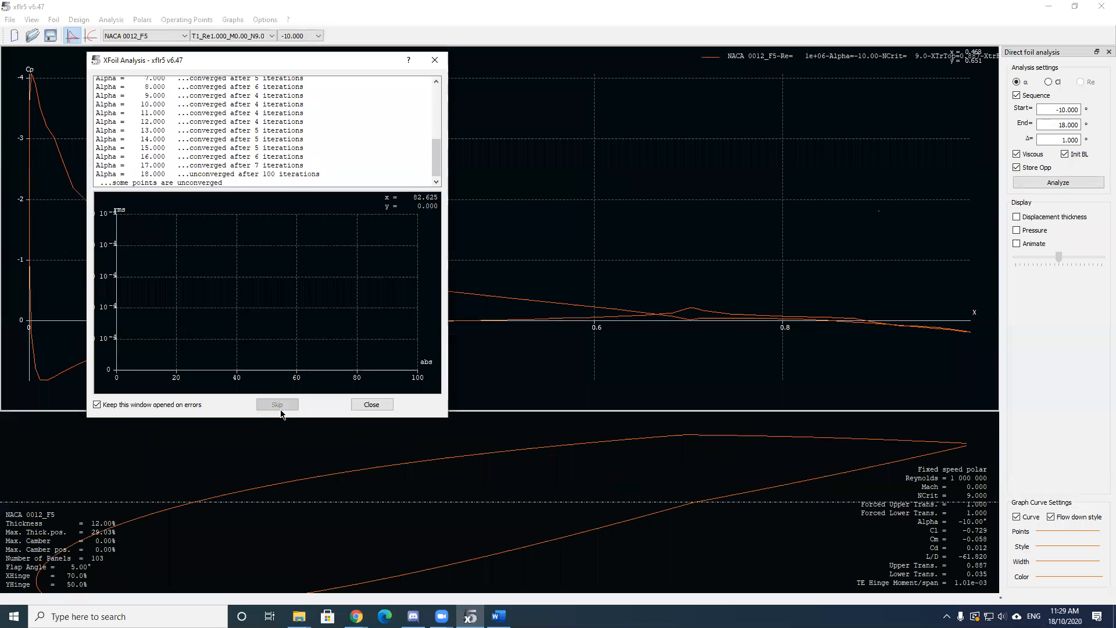
{"action": "left_click", "coordinate": [381, 404]}
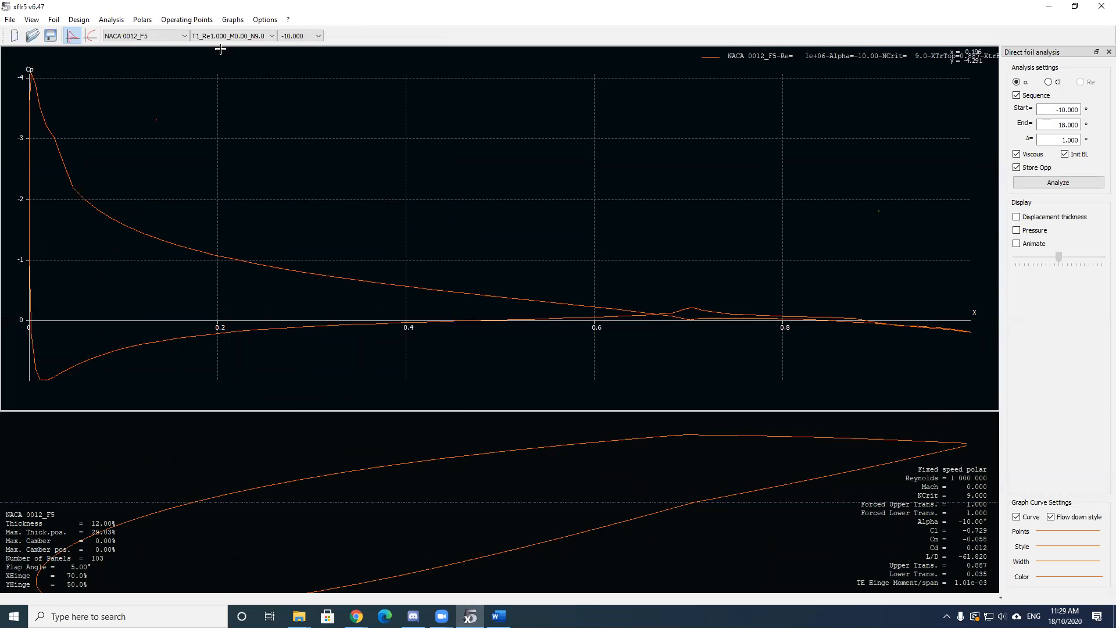
- View the flapped foil's Cp distribution at 10° and at 8° angle of attack
{"action": "left_click", "coordinate": [299, 36]}
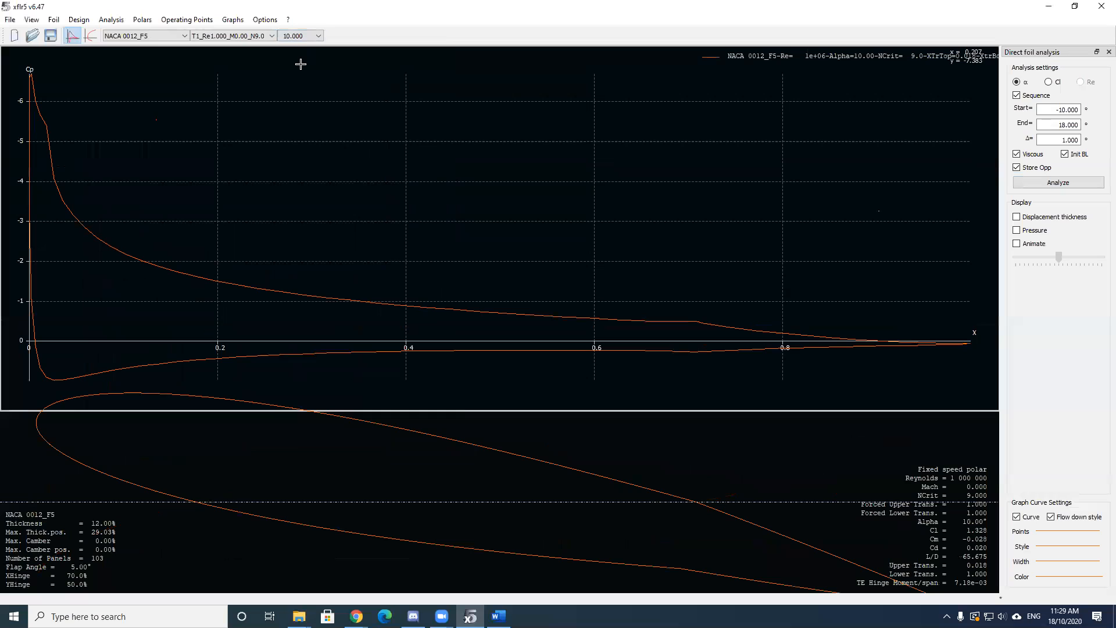
{"action": "left_click", "coordinate": [213, 38]}
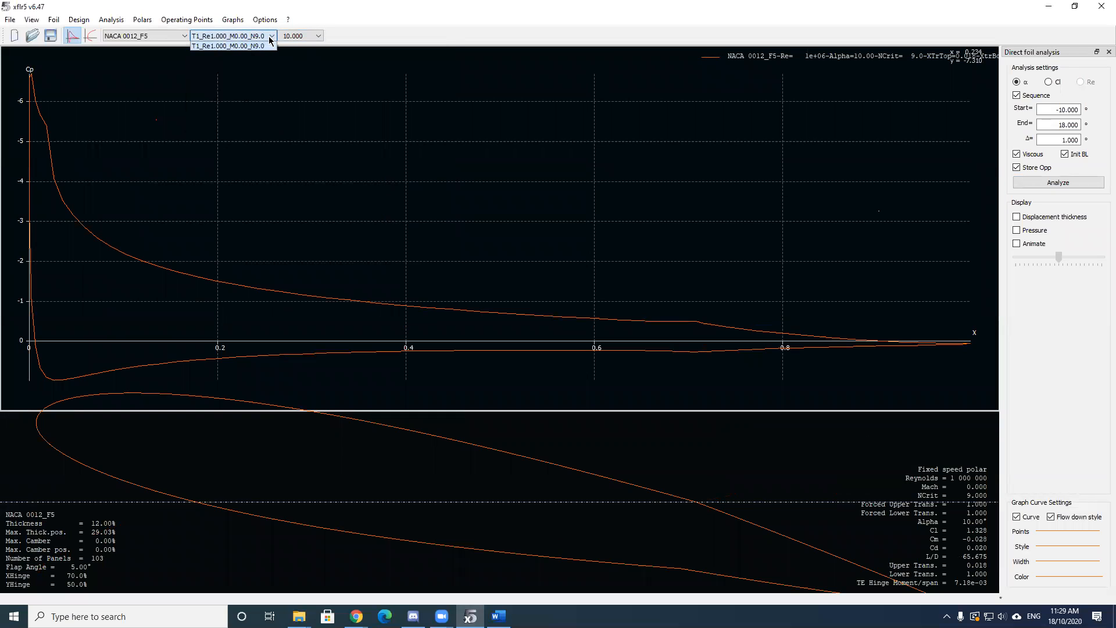
{"action": "left_click", "coordinate": [294, 37]}
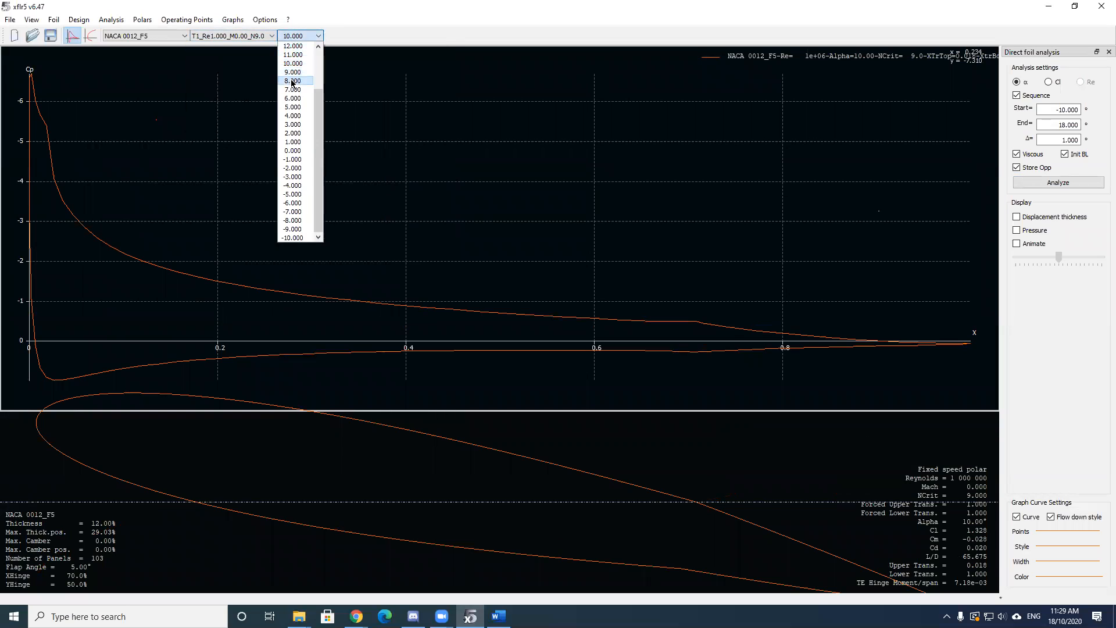
{"action": "left_click", "coordinate": [292, 82]}
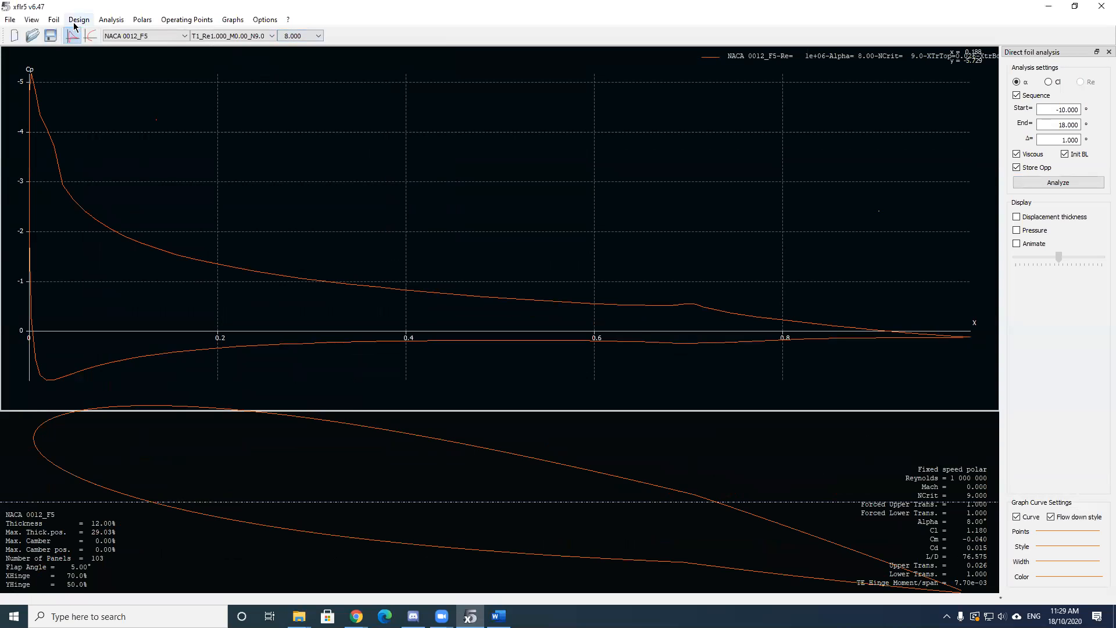
- Display the polar graphs and compare the lift curves of NACA 0012 and NACA 0012_F5 close up
{"action": "left_click", "coordinate": [91, 35]}
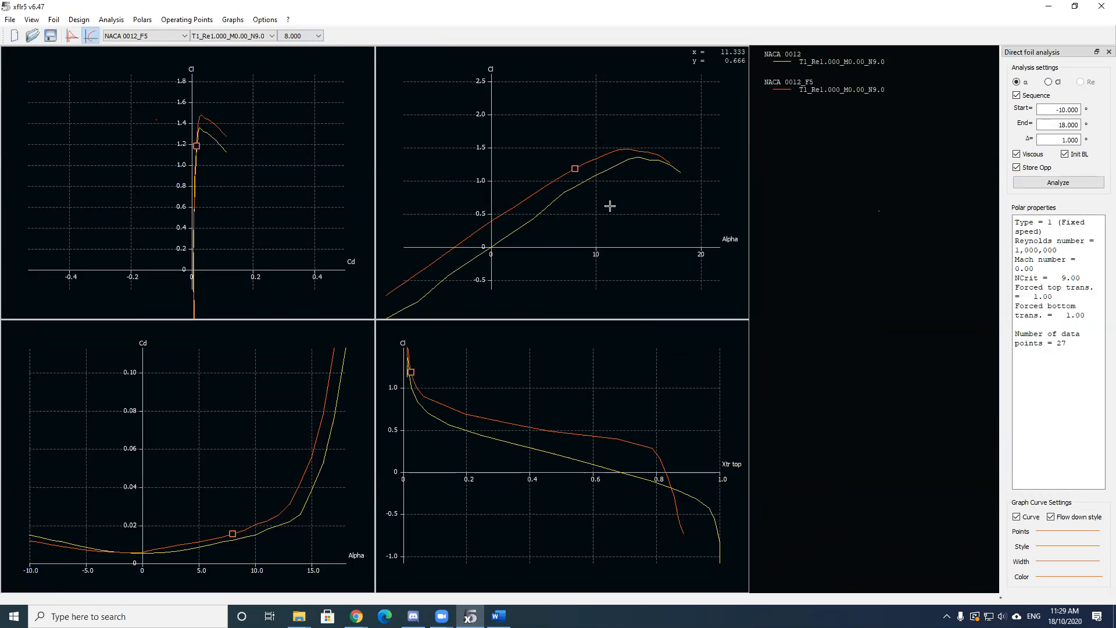
{"action": "left_click_drag", "start_coordinate": [613, 212], "coordinate": [639, 206]}
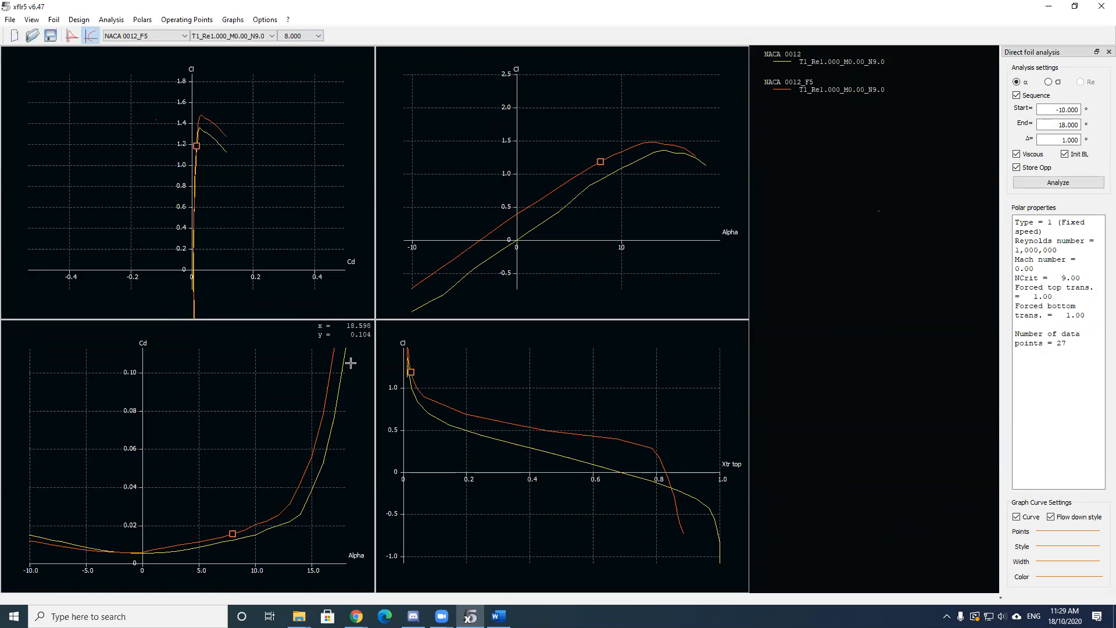
{"action": "scroll", "coordinate": [686, 145], "scroll_direction": "up", "scroll_amount": 3}
{"action": "scroll", "coordinate": [649, 187], "scroll_direction": "up", "scroll_amount": 1}
{"action": "left_click_drag", "start_coordinate": [658, 210], "coordinate": [595, 212]}
{"action": "left_click_drag", "start_coordinate": [451, 243], "coordinate": [516, 204]}
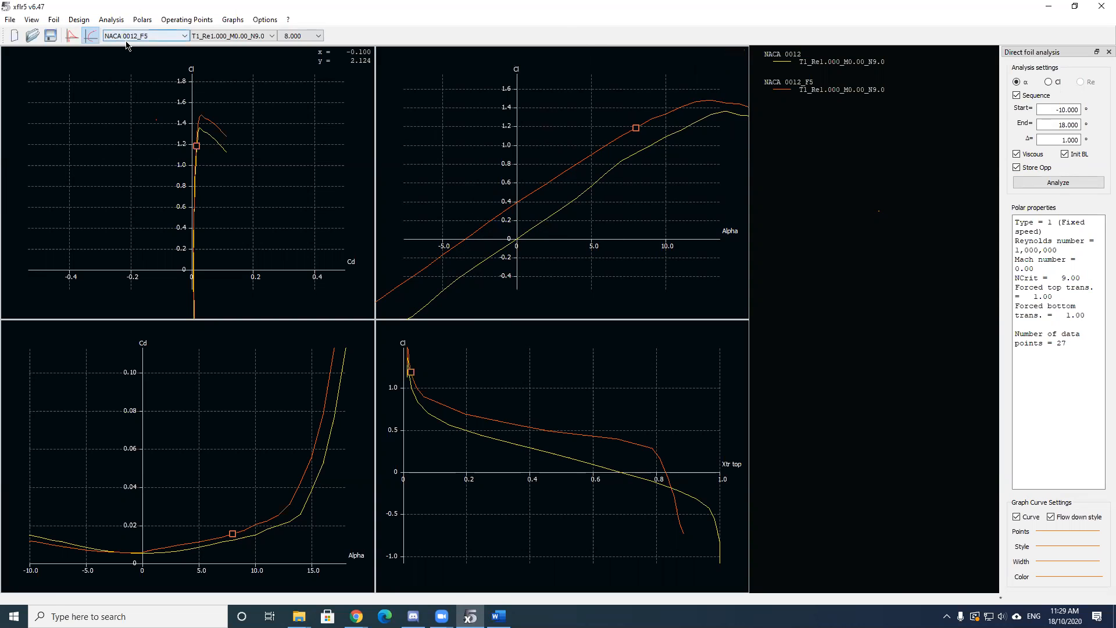
- Show the Cp distribution of NACA 0012_F5 at 0° angle of attack in the operating point view
{"action": "left_click", "coordinate": [72, 35]}
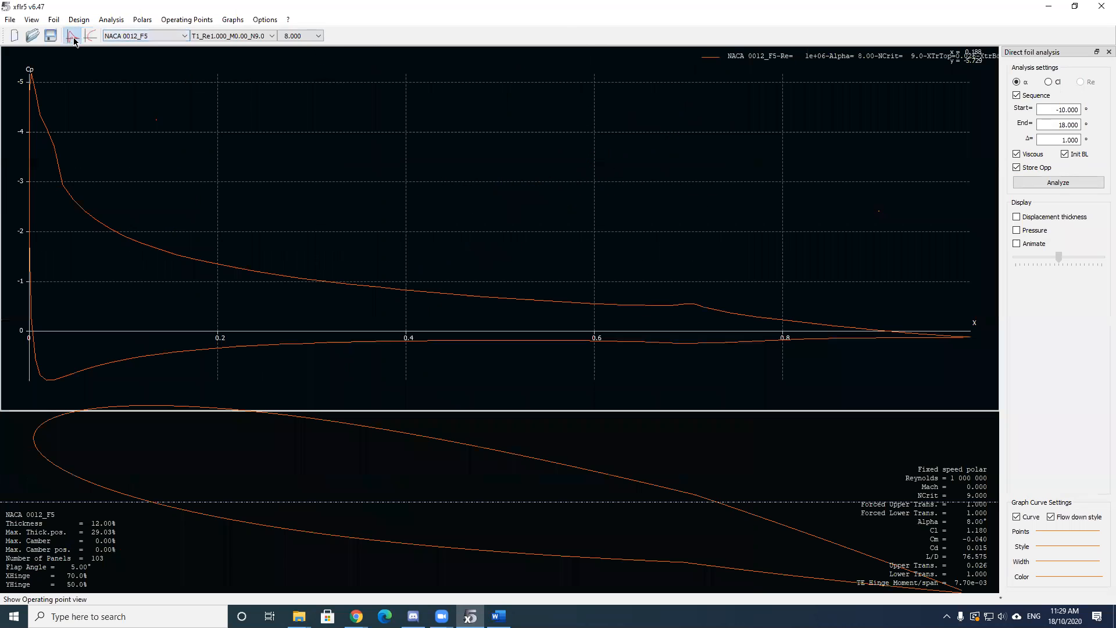
{"action": "left_click", "coordinate": [297, 36]}
{"action": "left_click", "coordinate": [298, 157]}
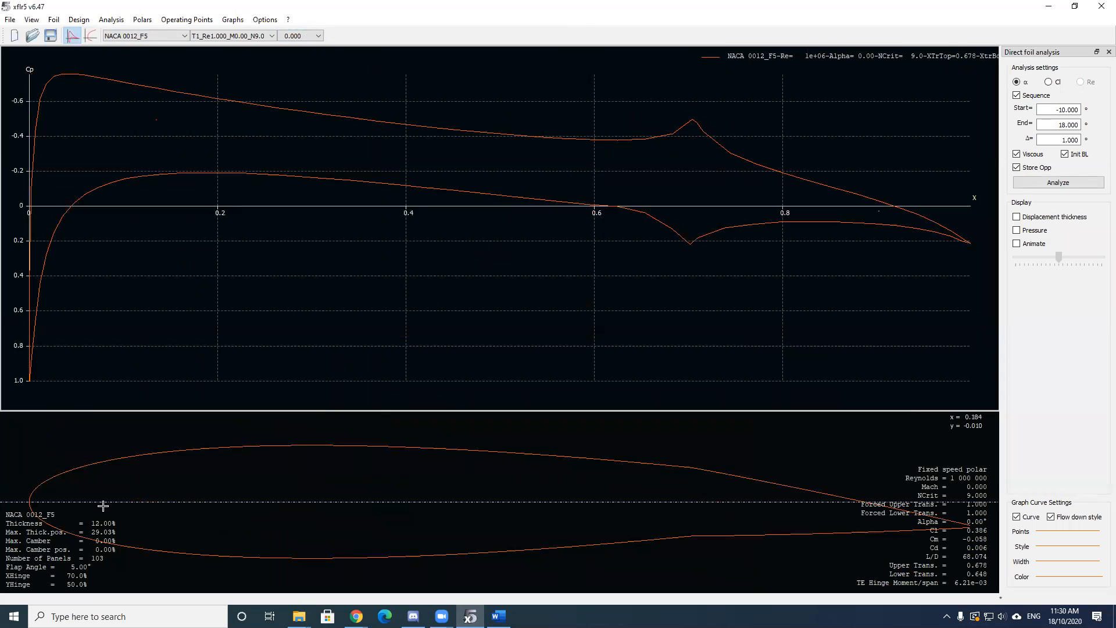
- Examine the NACA 0012_F5 profile and its Cp curve around the flap hinge at 0° angle of attack
{"action": "scroll", "coordinate": [287, 480], "scroll_direction": "down", "scroll_amount": 4}
{"action": "scroll", "coordinate": [335, 514], "scroll_direction": "down", "scroll_amount": 1}
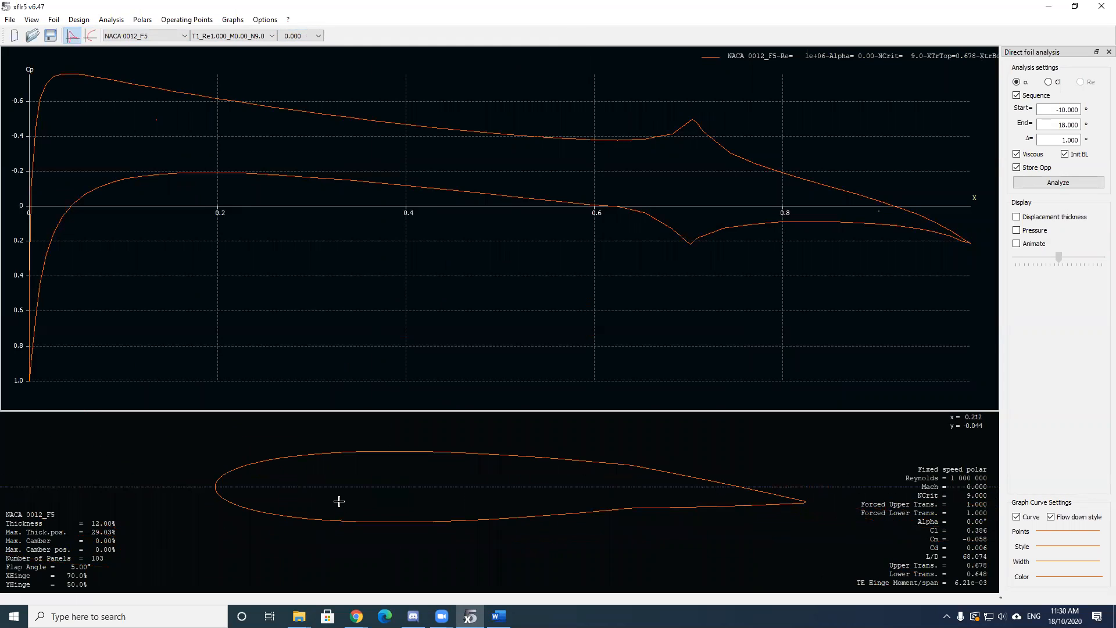
{"action": "left_click_drag", "start_coordinate": [701, 111], "coordinate": [661, 141]}
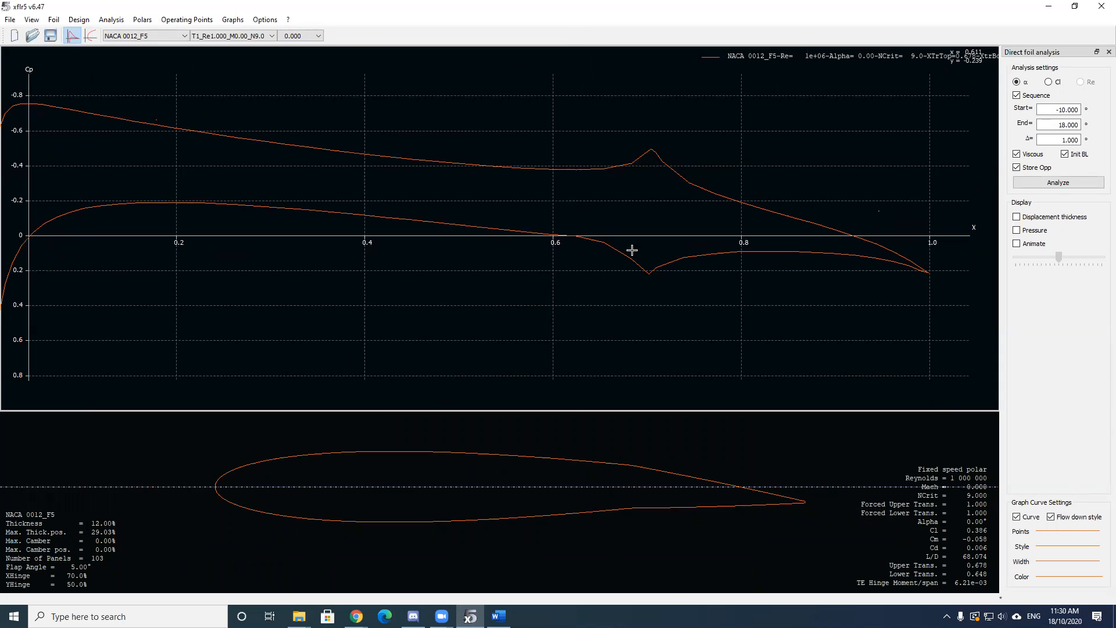
{"action": "left_click_drag", "start_coordinate": [622, 299], "coordinate": [692, 286]}
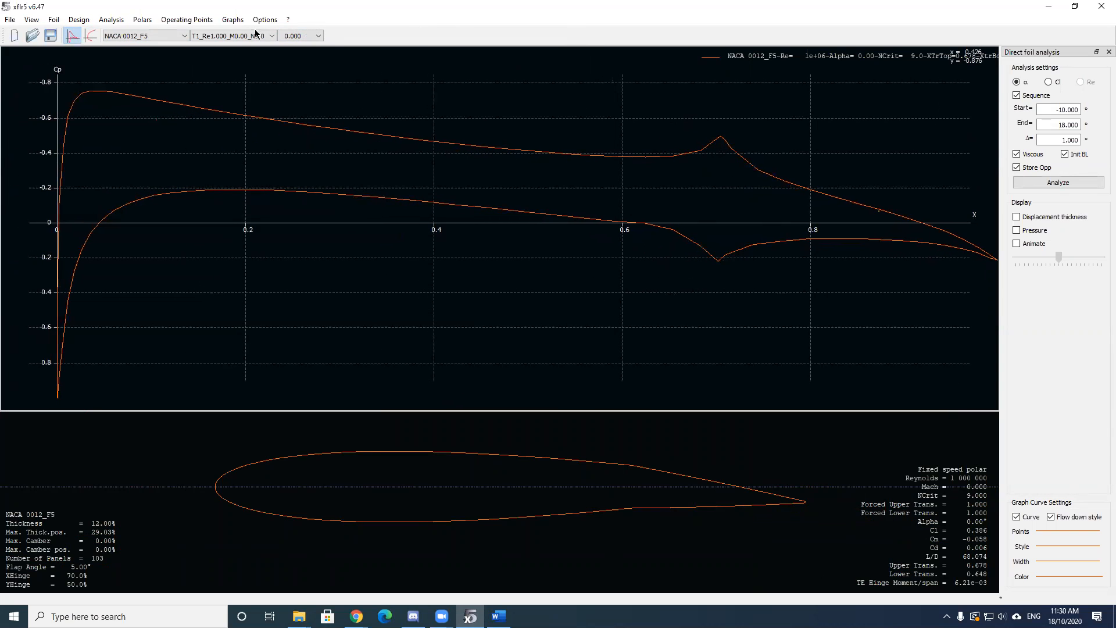
- Display the polar graphs and compare the lift curves of NACA 0012 and NACA 0012_F5 around 0° alpha
{"action": "left_click", "coordinate": [90, 36]}
{"action": "left_click_drag", "start_coordinate": [704, 210], "coordinate": [655, 233]}
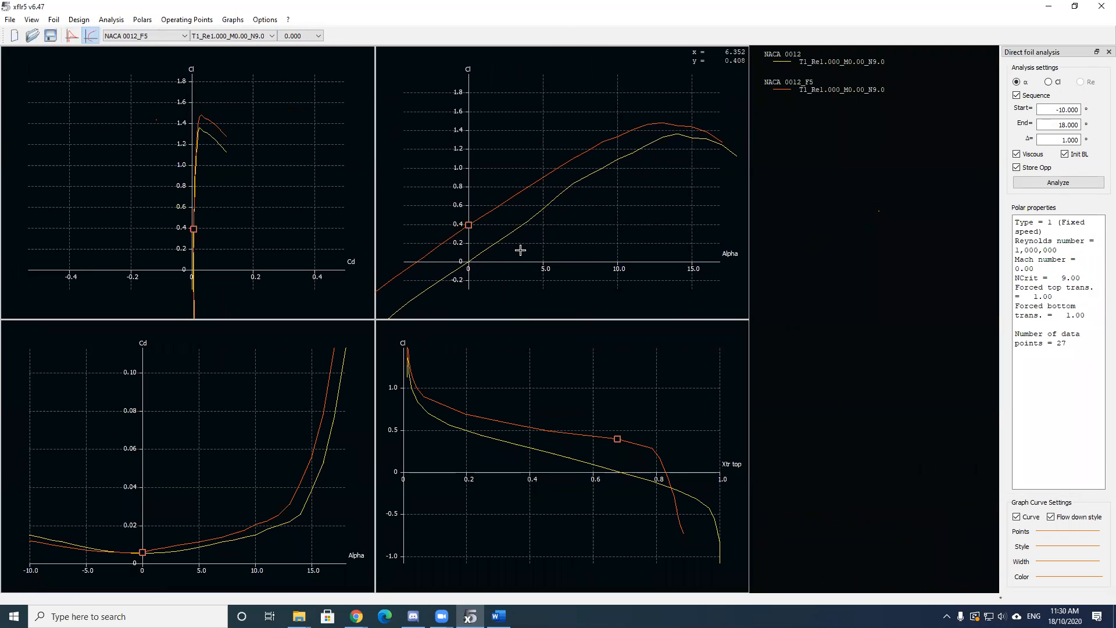
{"action": "mouse_move", "coordinate": [468, 224]}
{"action": "left_mouse_down"}
{"action": "mouse_move", "coordinate": [504, 204]}
{"action": "mouse_move", "coordinate": [478, 223]}
{"action": "left_mouse_up"}
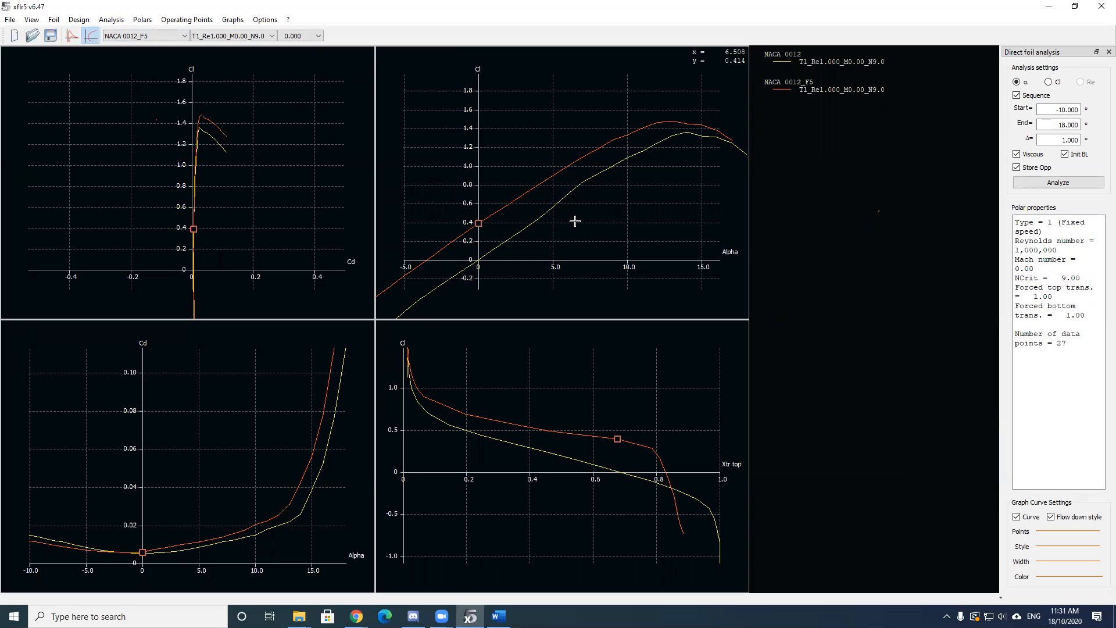
- Switch to direct foil design and set a trailing-edge flap angle of 10° on NACA 0012_F5
{"action": "left_click", "coordinate": [10, 20]}
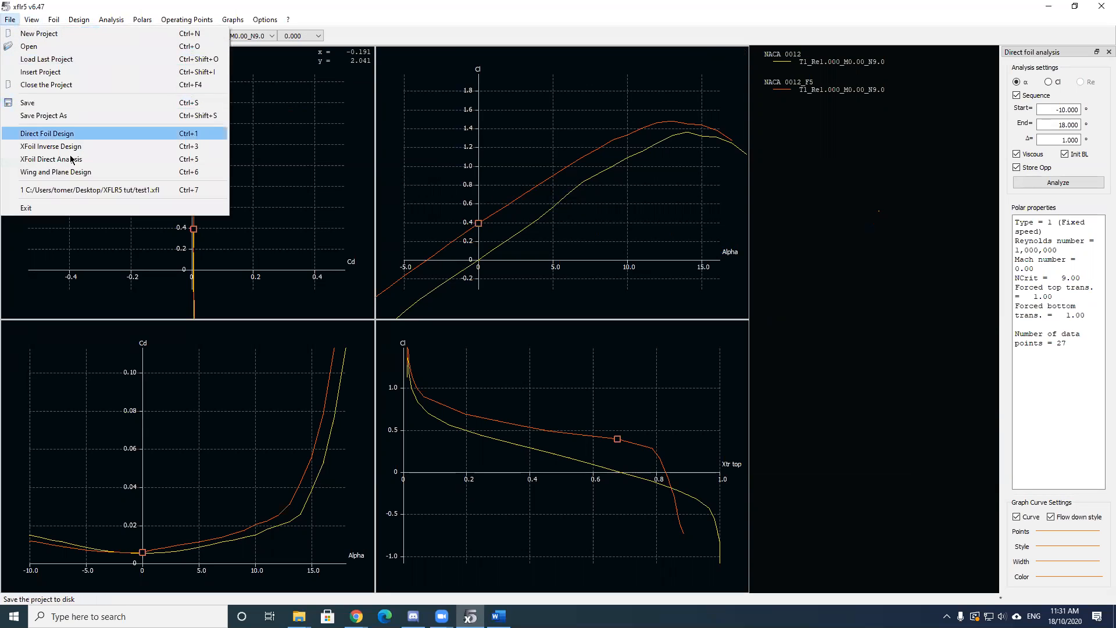
{"action": "left_click", "coordinate": [68, 134]}
{"action": "left_click_drag", "start_coordinate": [842, 265], "coordinate": [815, 274]}
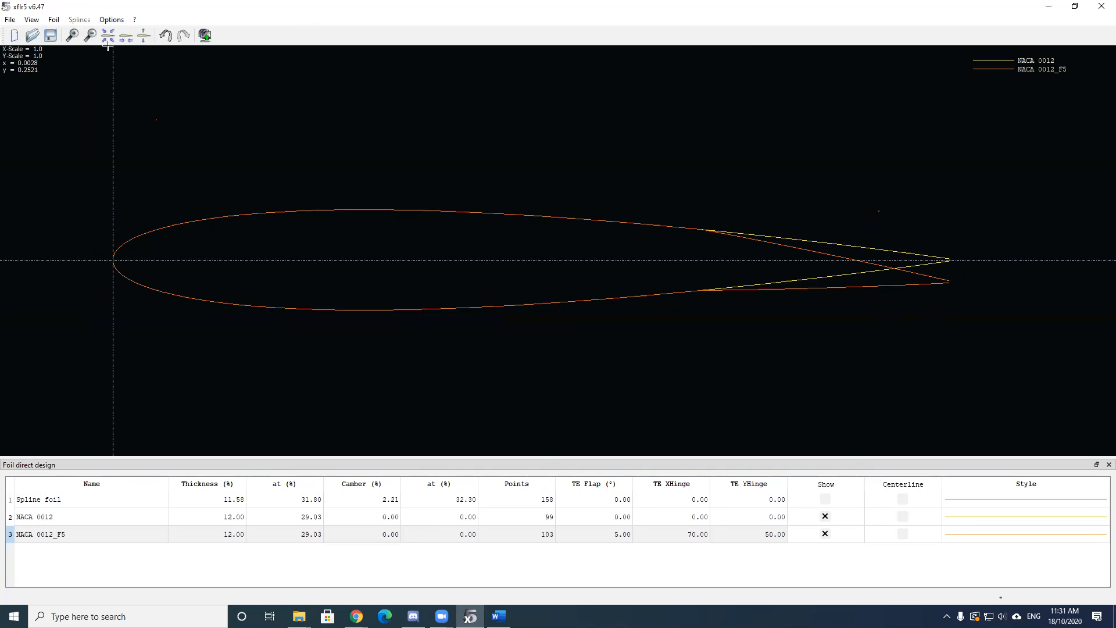
{"action": "left_click", "coordinate": [54, 22]}
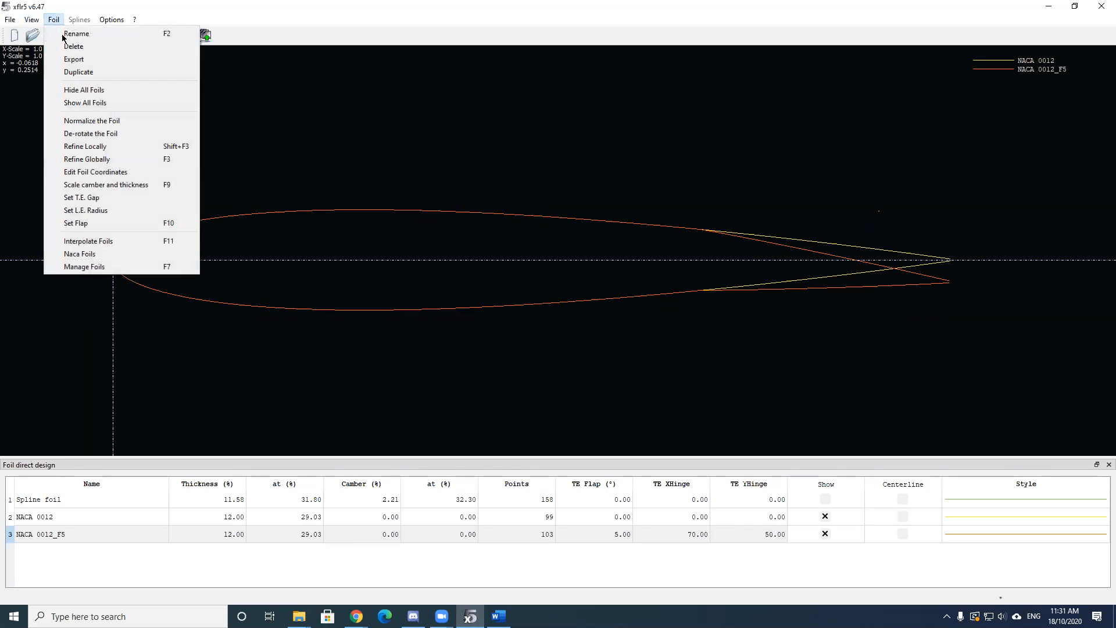
{"action": "left_click", "coordinate": [324, 192]}
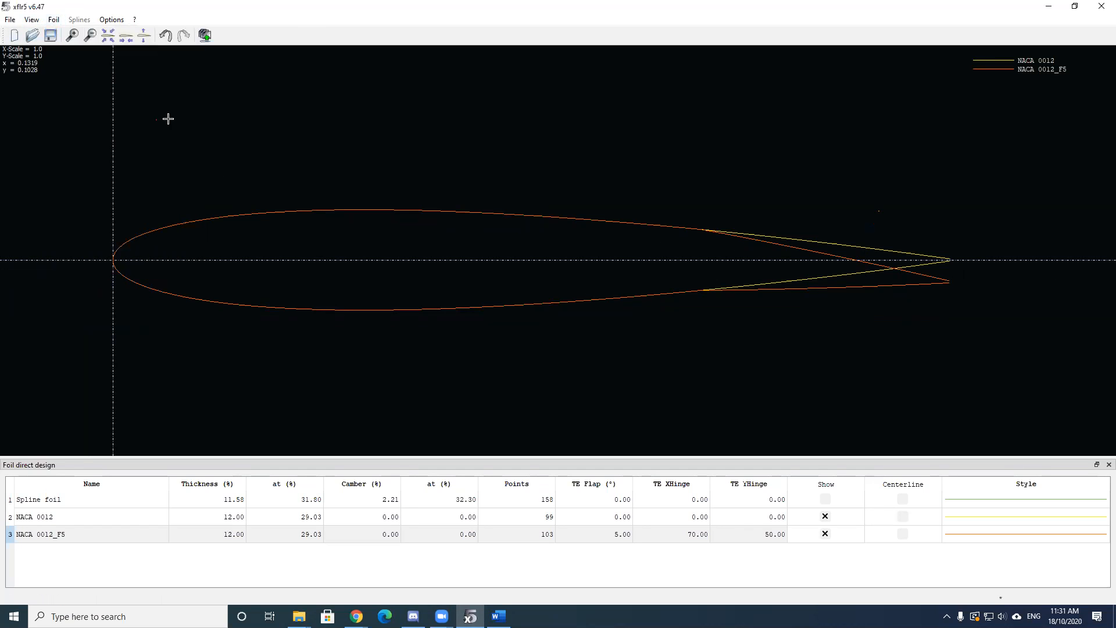
{"action": "left_click", "coordinate": [62, 22]}
{"action": "left_click", "coordinate": [174, 224]}
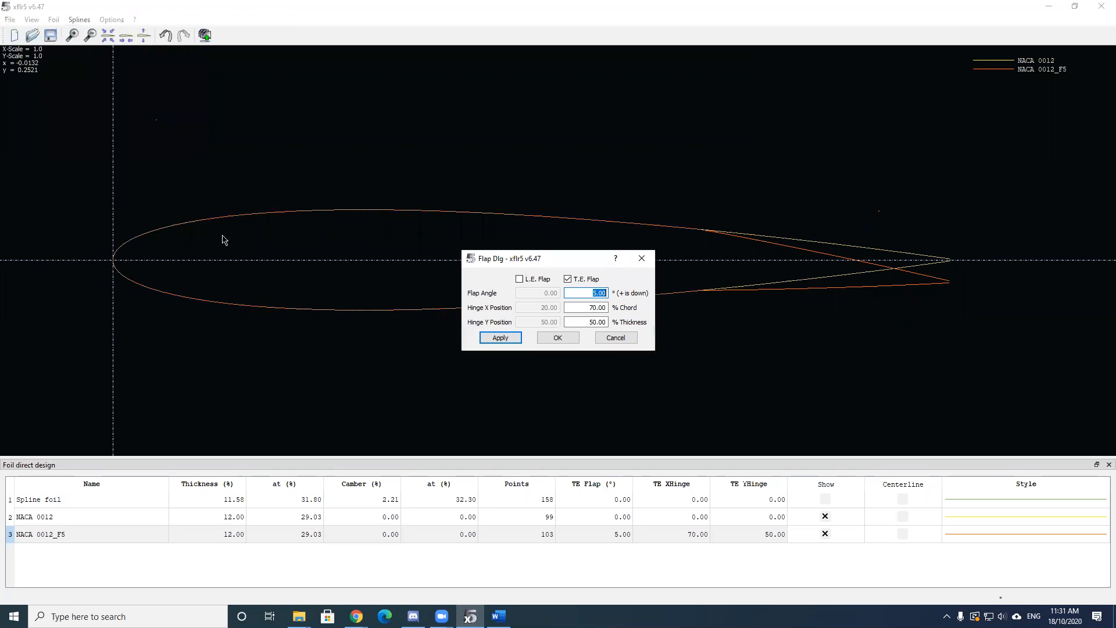
{"action": "left_click", "coordinate": [593, 295]}
{"action": "type", "text": "10"}
{"action": "left_click", "coordinate": [500, 338]}
{"action": "left_click", "coordinate": [556, 339]}
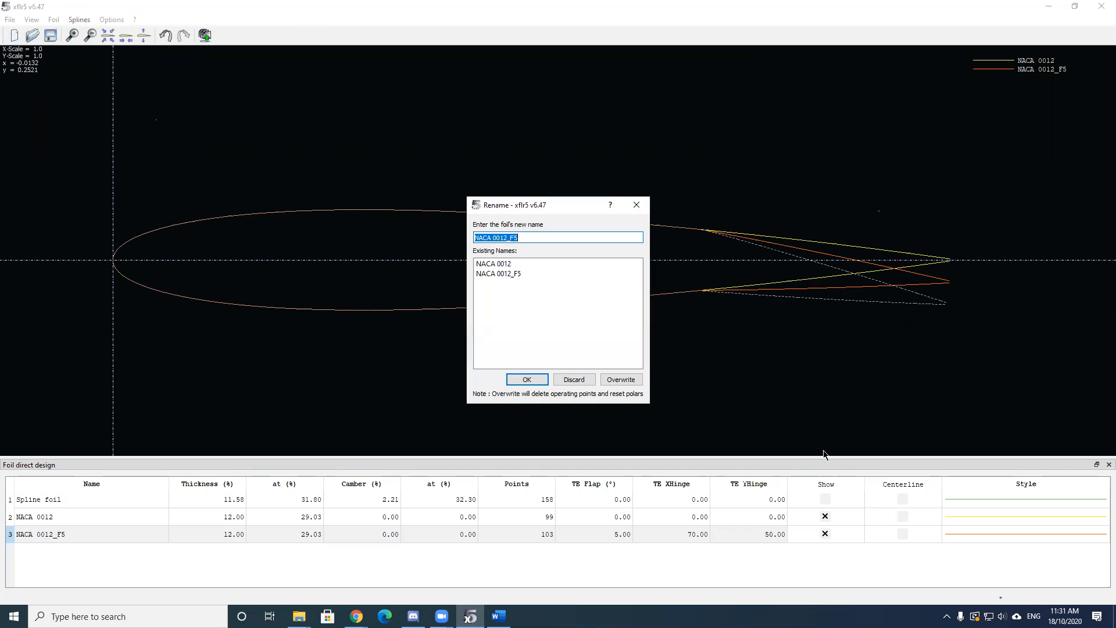
- Save the modified foil under the new name NACA 0012_F10
{"action": "left_click", "coordinate": [519, 237]}
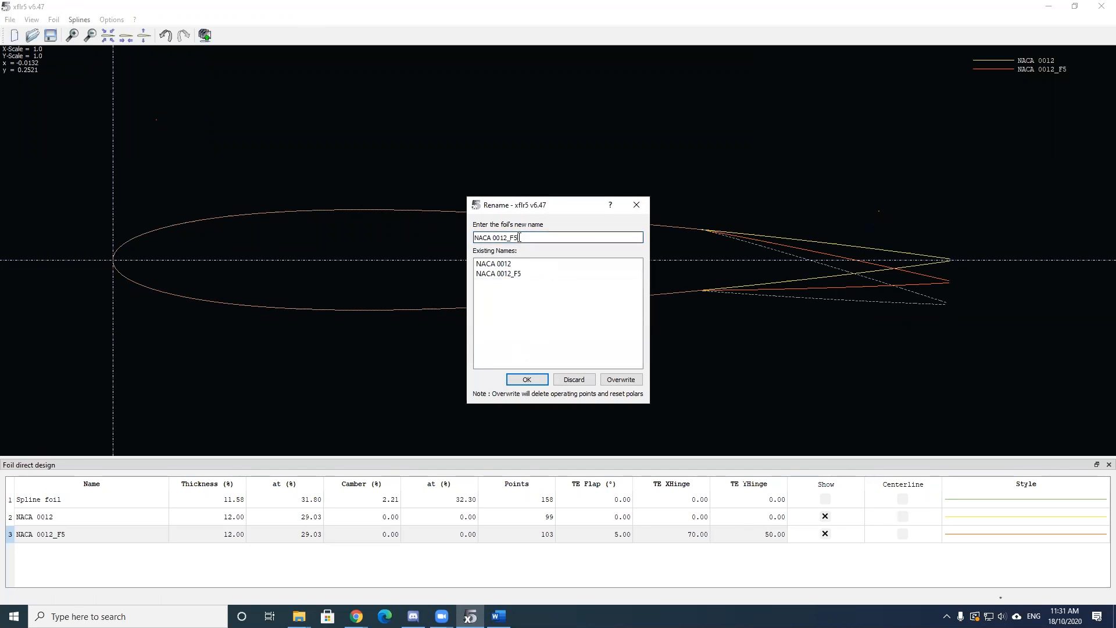
{"action": "type", "text": "10"}
{"action": "left_click", "coordinate": [526, 379]}
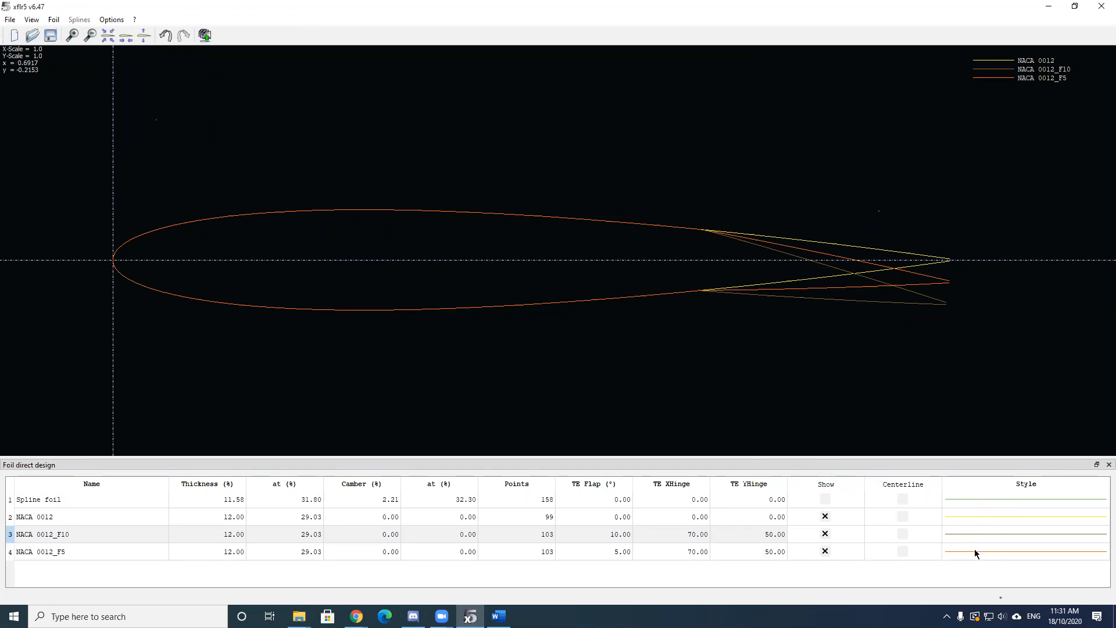
- Set the line colour of NACA 0012_F10 to magenta (#ff00dd)
{"action": "left_click", "coordinate": [980, 535]}
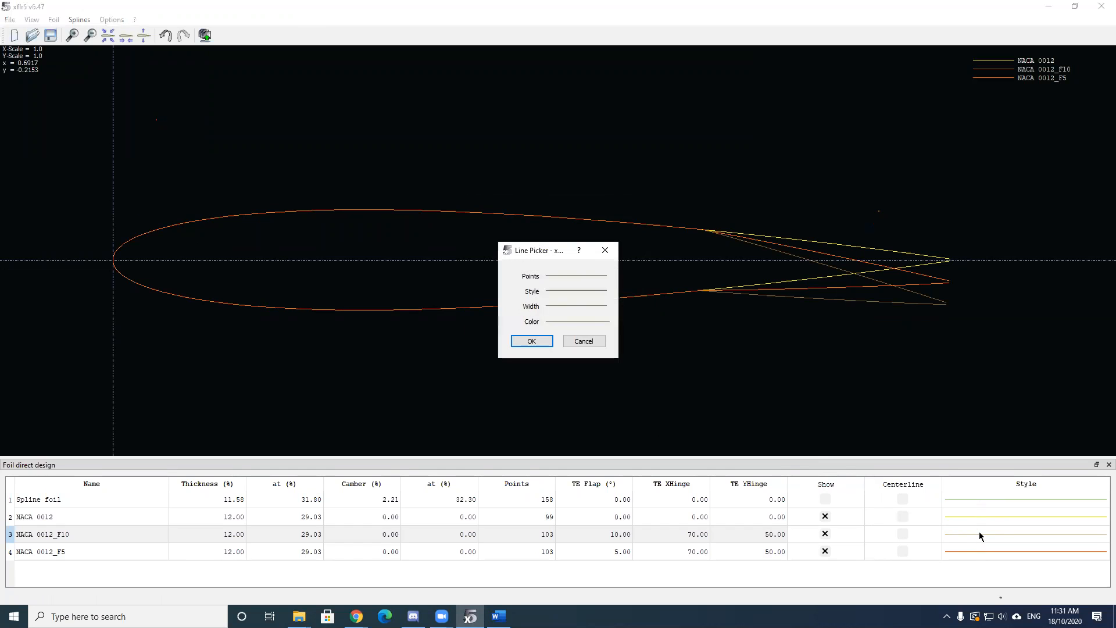
{"action": "left_click", "coordinate": [565, 319]}
{"action": "left_click_drag", "start_coordinate": [639, 244], "coordinate": [628, 192]}
{"action": "left_click", "coordinate": [692, 221]}
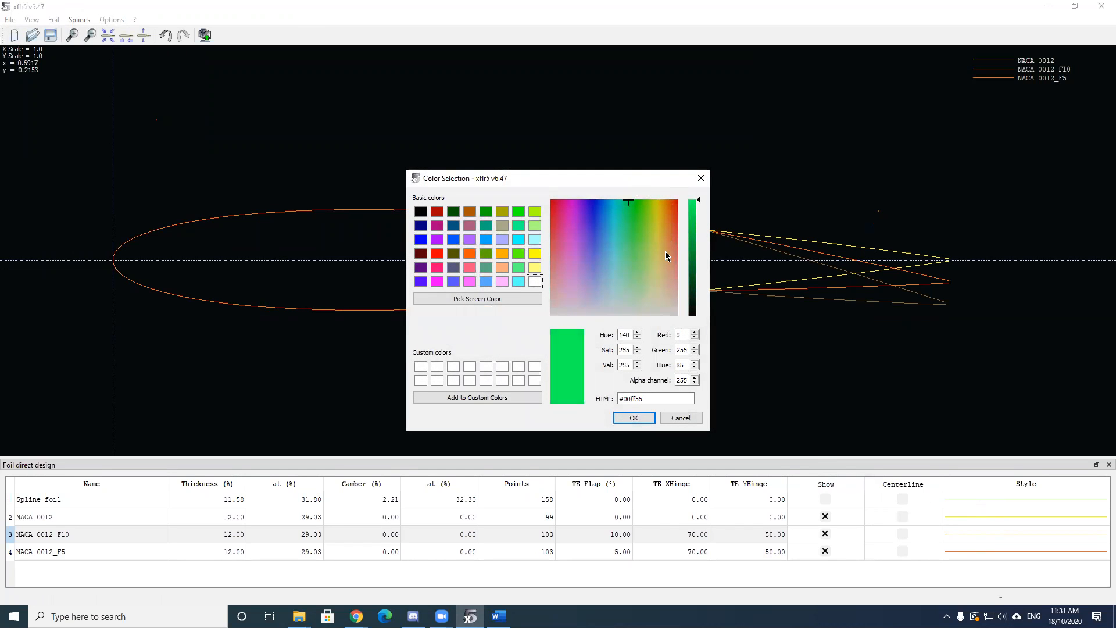
{"action": "left_click", "coordinate": [633, 418]}
{"action": "left_click", "coordinate": [569, 321]}
{"action": "left_click", "coordinate": [572, 207]}
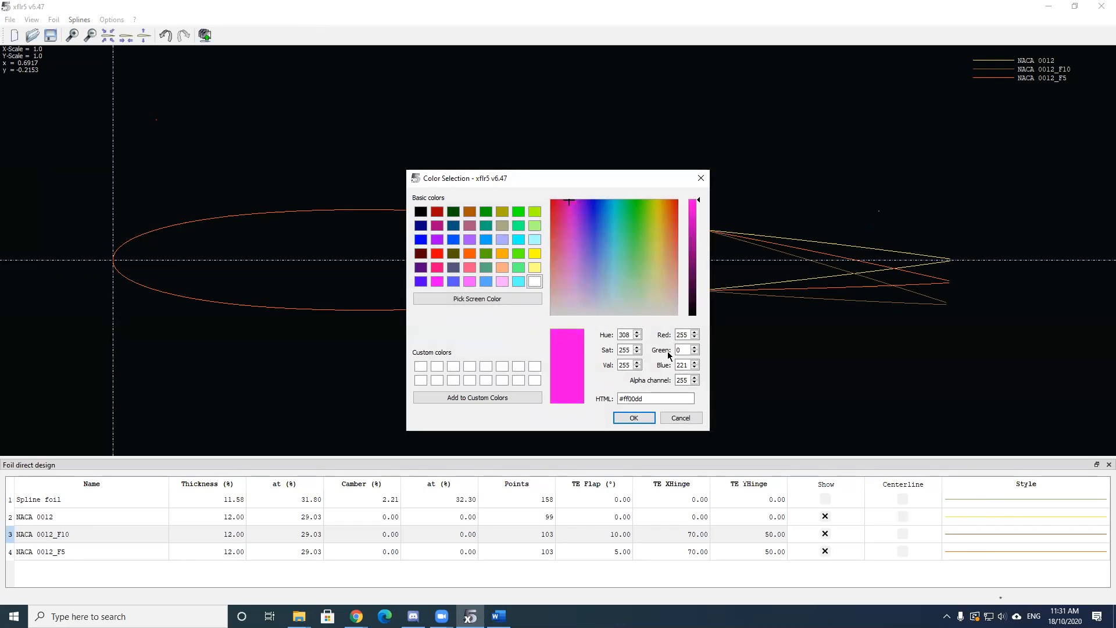
{"action": "left_click", "coordinate": [650, 419]}
{"action": "left_click", "coordinate": [531, 343]}
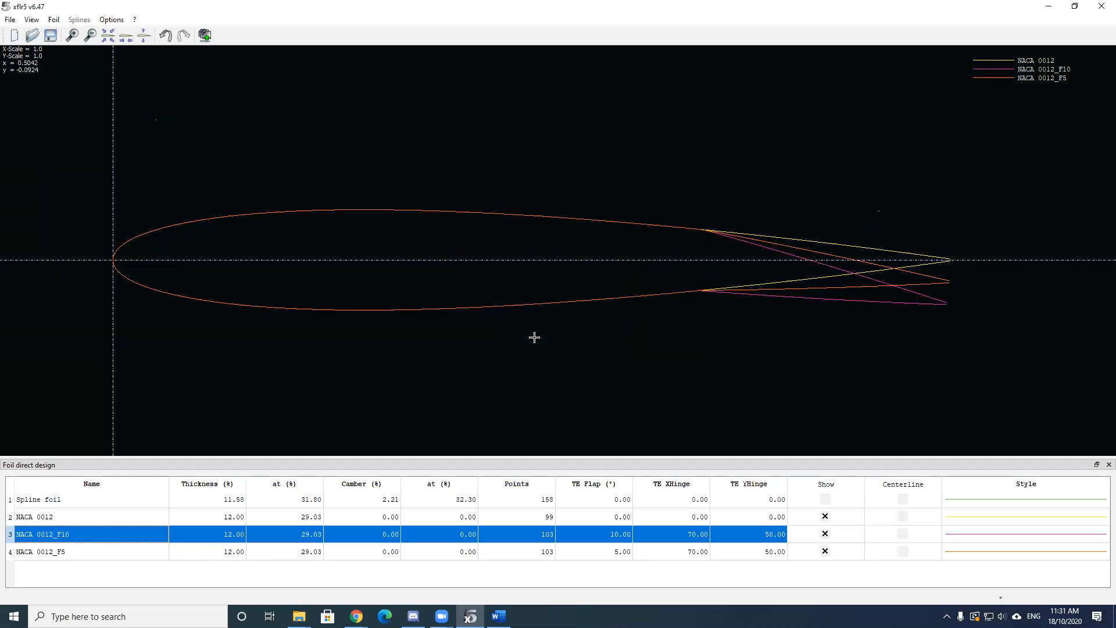
- Return to XFoil direct analysis and make NACA 0012_F10 the current foil
{"action": "left_click", "coordinate": [9, 19]}
{"action": "left_click", "coordinate": [79, 159]}
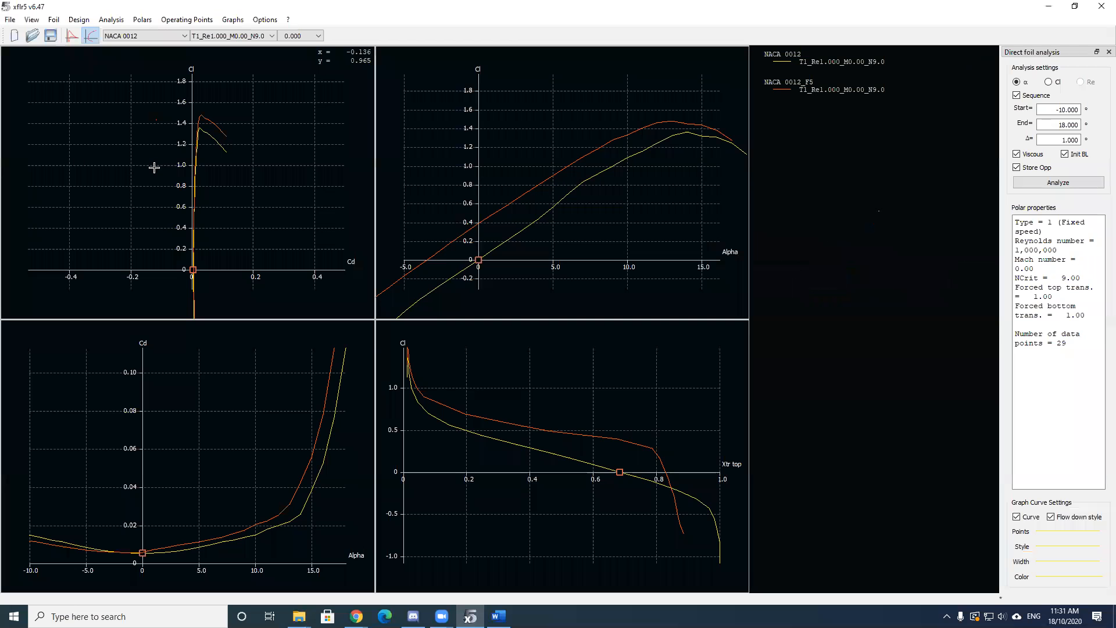
{"action": "left_click", "coordinate": [117, 36]}
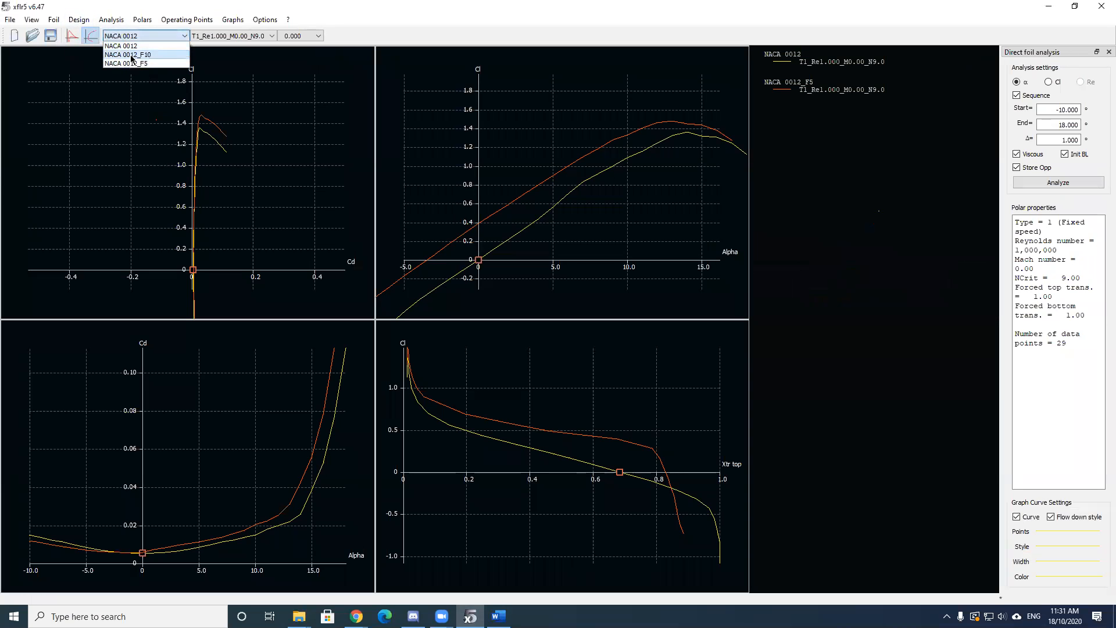
{"action": "left_click", "coordinate": [132, 55]}
- Define a Type 1 analysis at Reynolds number 1,000,000 for NACA 0012_F10 and run it from -10° to 18°
{"action": "left_click", "coordinate": [111, 19]}
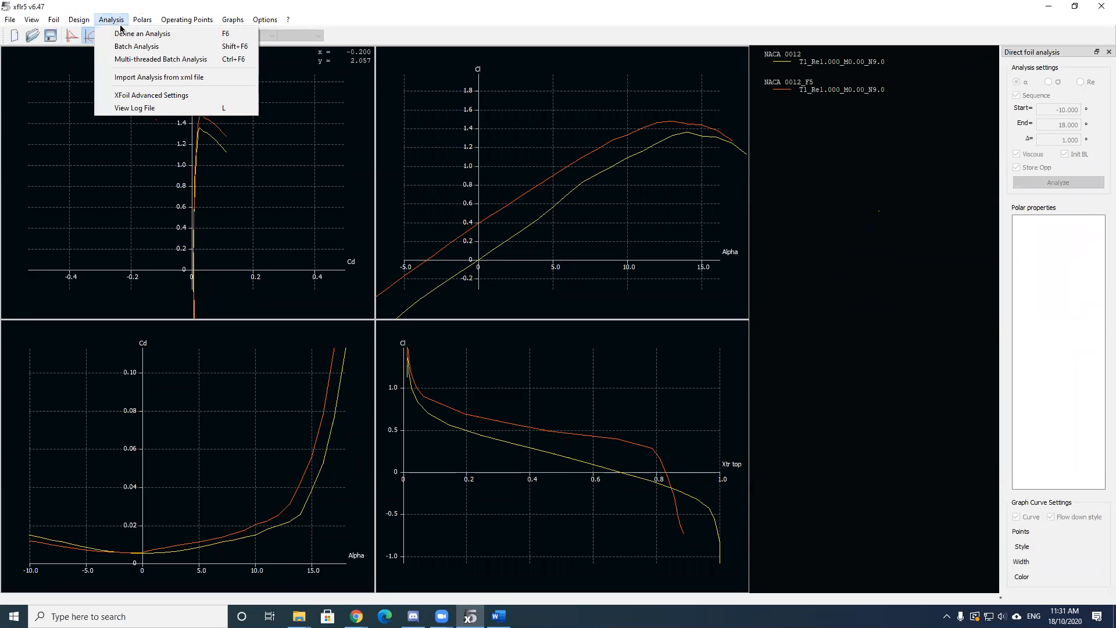
{"action": "left_click", "coordinate": [152, 36]}
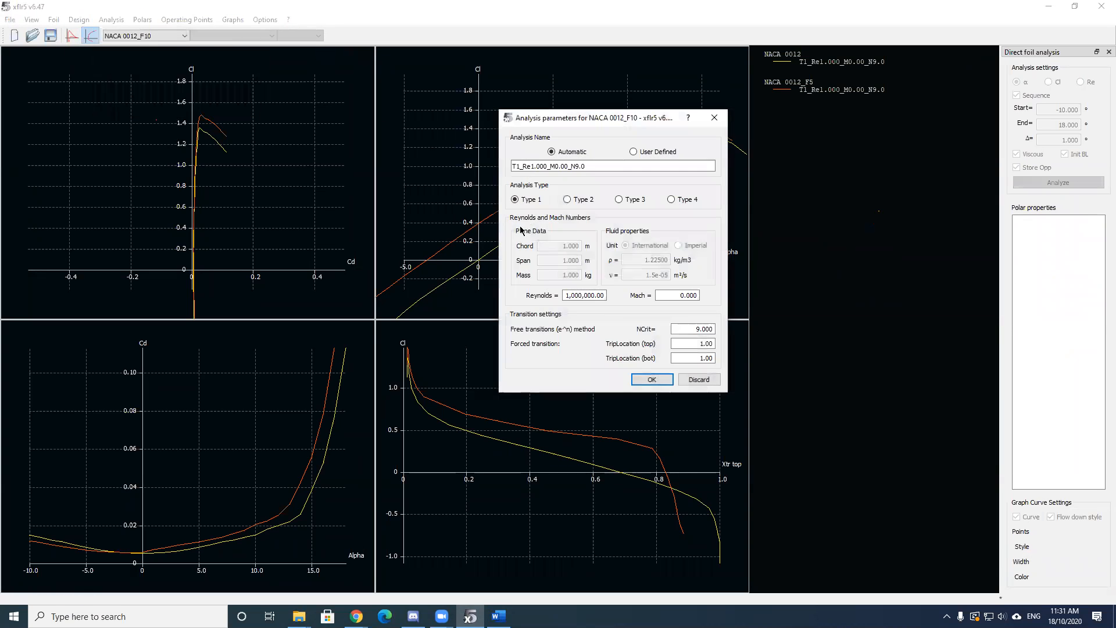
{"action": "double_click", "coordinate": [581, 295]}
{"action": "left_click", "coordinate": [652, 378]}
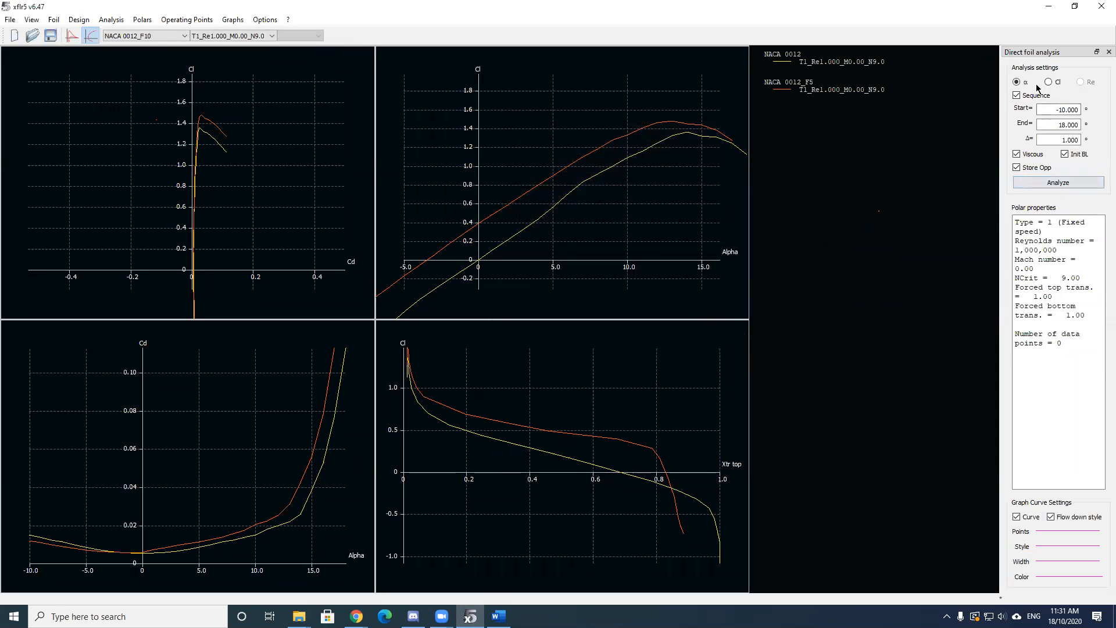
{"action": "left_click", "coordinate": [1057, 182]}
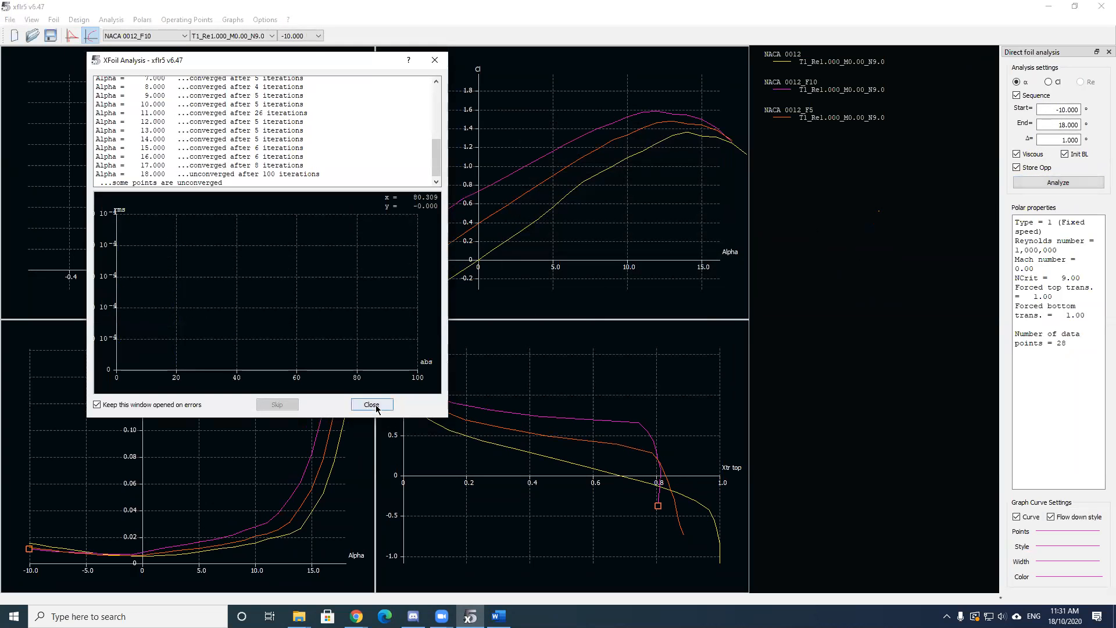
{"action": "left_click", "coordinate": [372, 405]}
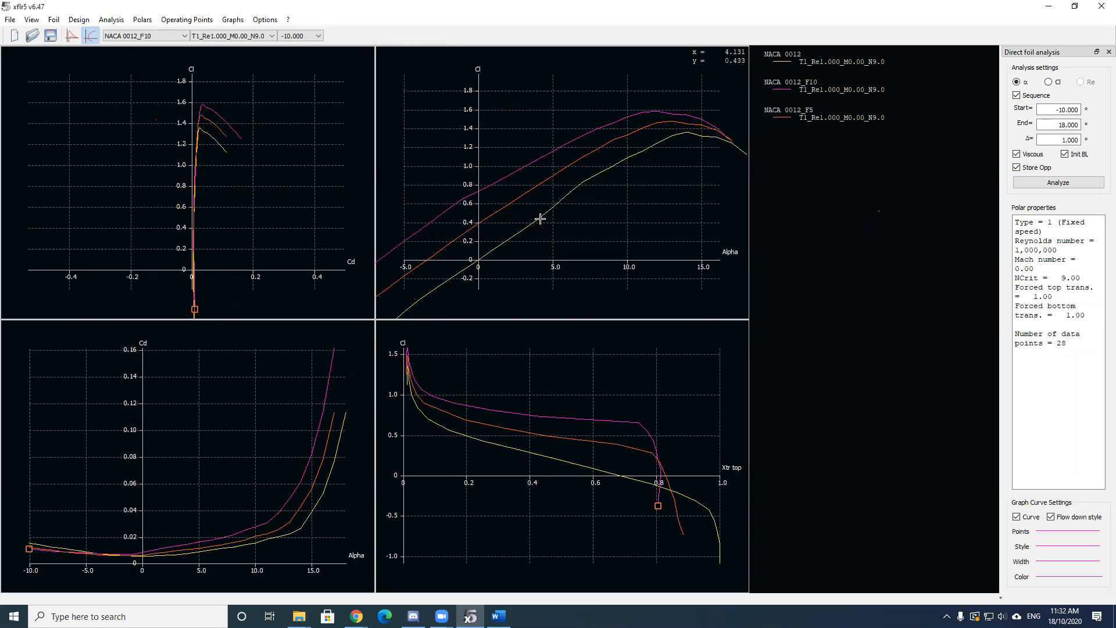
- Compare the drag and lift curves of the three foils, and show the Cp distribution of NACA 0012_F10 at -10°
{"action": "mouse_move", "coordinate": [285, 461]}
{"action": "left_mouse_down"}
{"action": "mouse_move", "coordinate": [291, 428]}
{"action": "mouse_move", "coordinate": [276, 443]}
{"action": "left_mouse_up"}
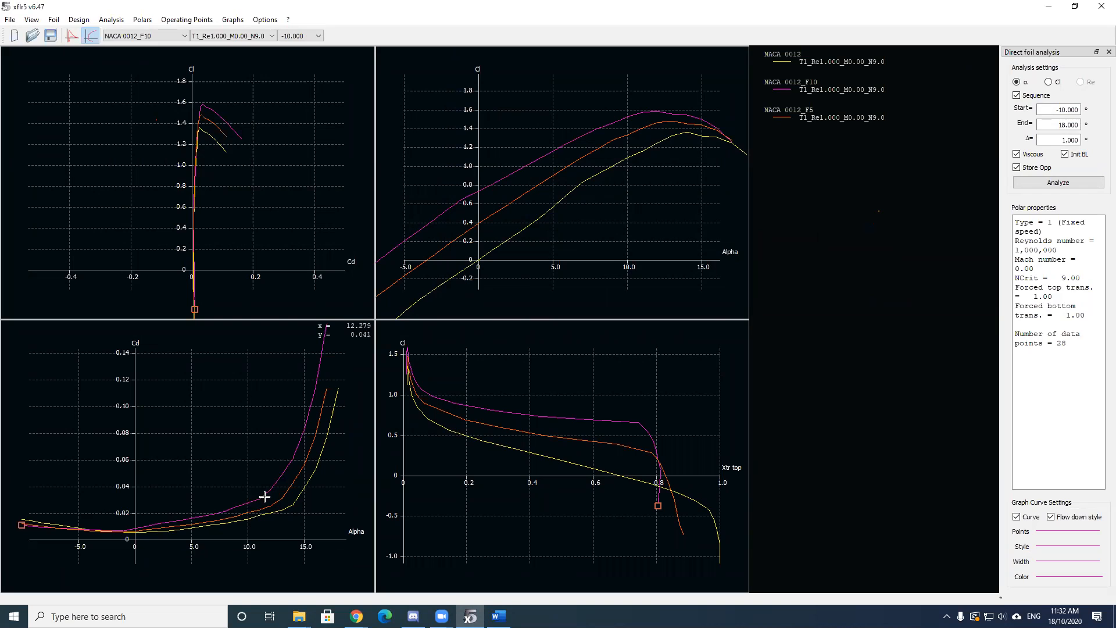
{"action": "left_click_drag", "start_coordinate": [285, 490], "coordinate": [285, 501]}
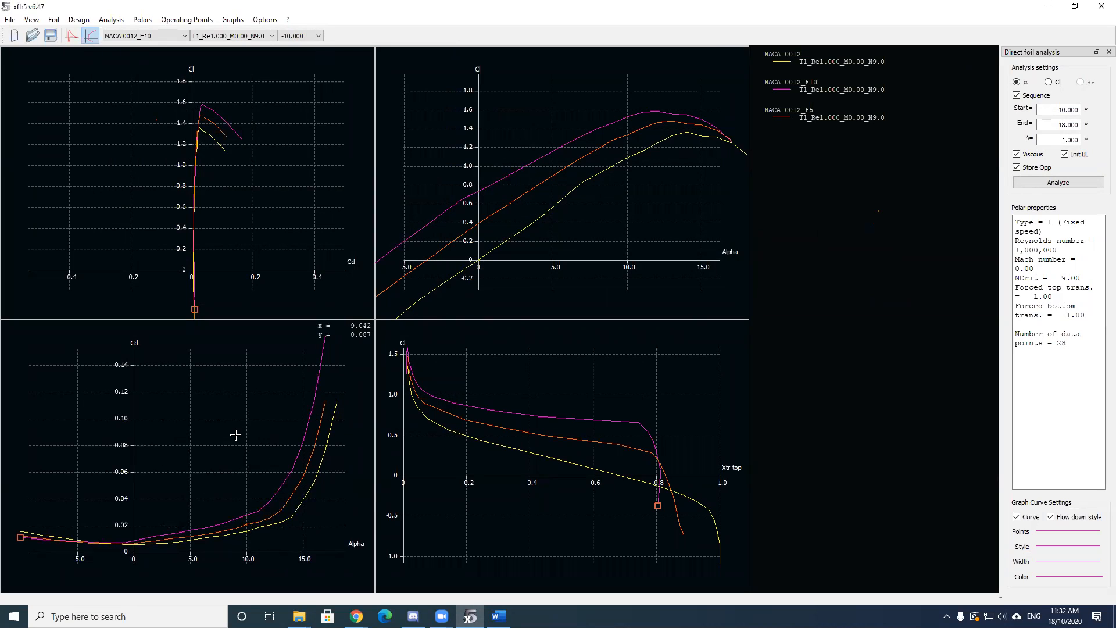
{"action": "mouse_move", "coordinate": [264, 529]}
{"action": "left_mouse_down"}
{"action": "mouse_move", "coordinate": [286, 528]}
{"action": "mouse_move", "coordinate": [286, 514]}
{"action": "mouse_move", "coordinate": [269, 512]}
{"action": "left_mouse_up"}
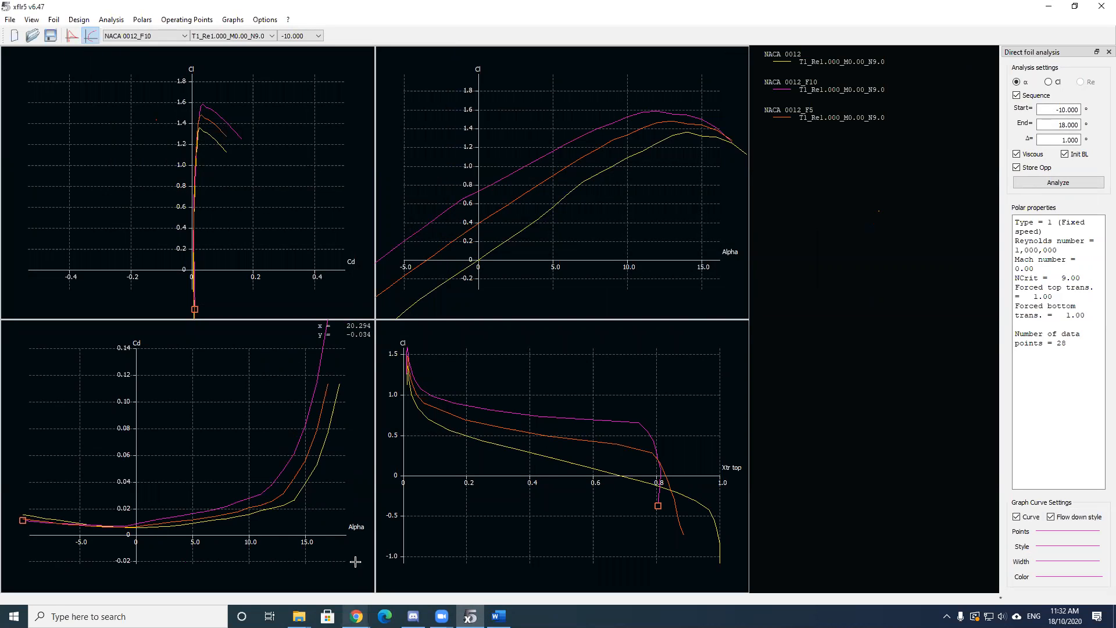
{"action": "left_click_drag", "start_coordinate": [558, 229], "coordinate": [520, 247]}
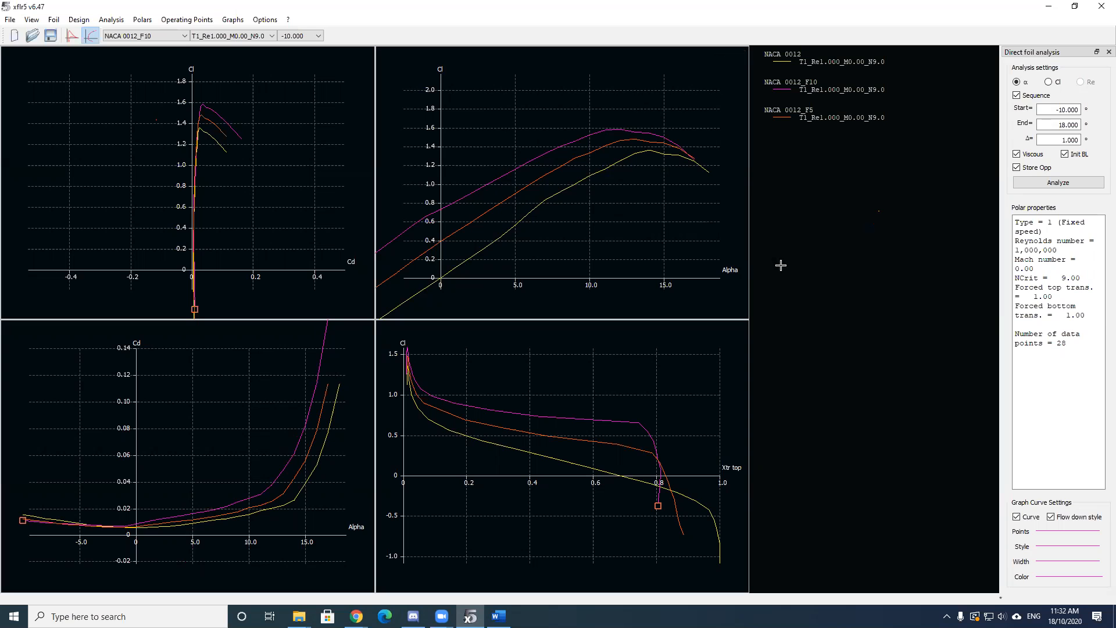
{"action": "left_click", "coordinate": [72, 36]}
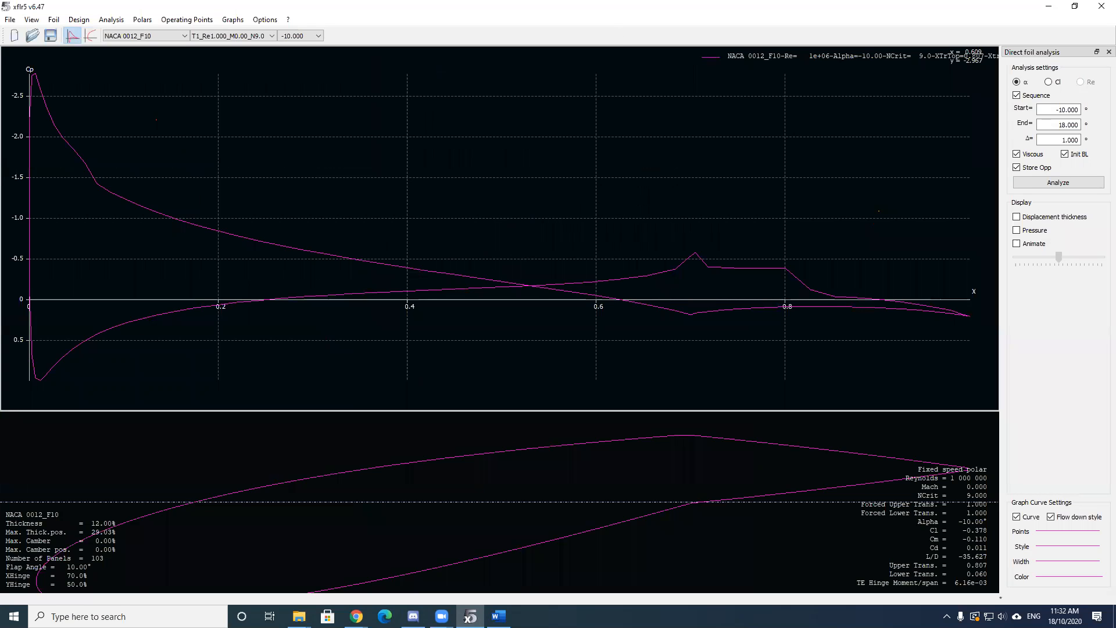
- Switch to the Word document and duplicate the lift equation on a new line directly below the original
{"action": "key", "text": "alt+Tab"}
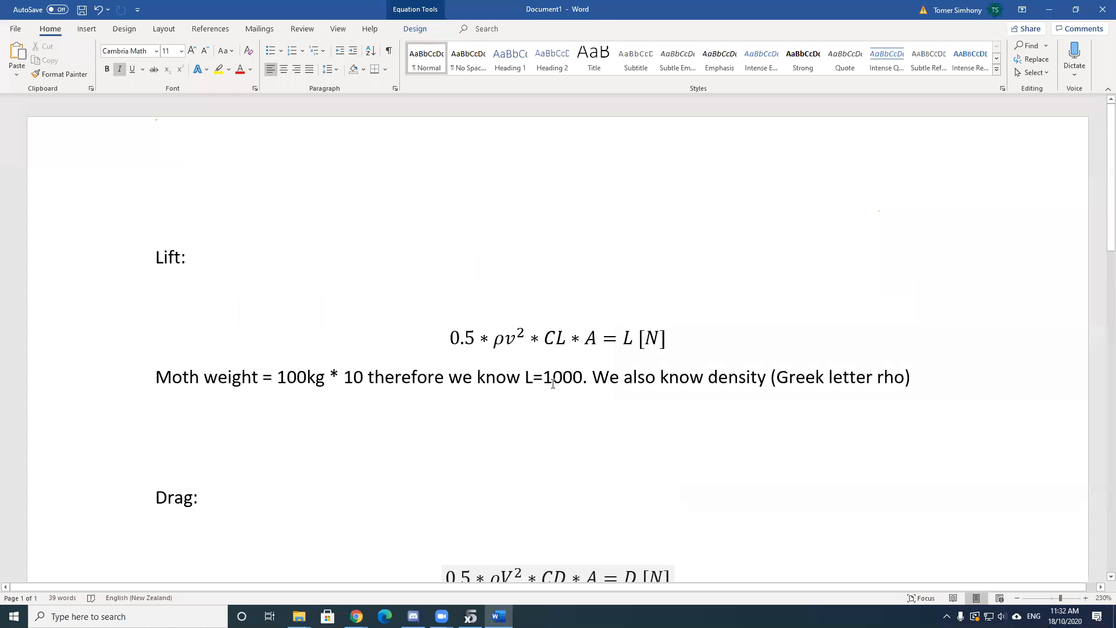
{"action": "double_click", "coordinate": [583, 379]}
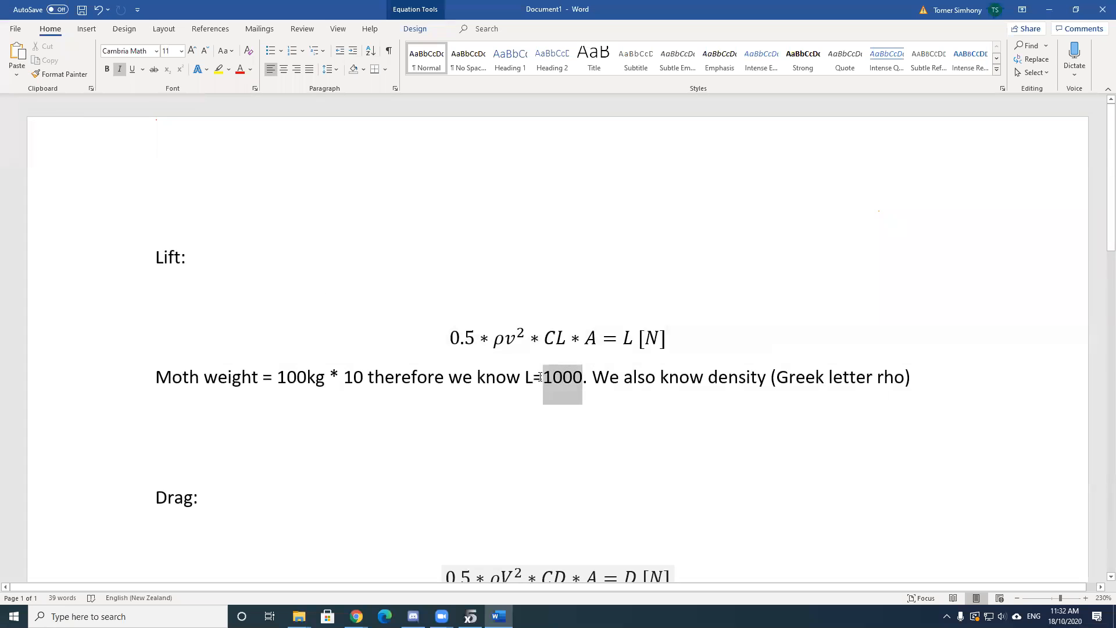
{"action": "left_click", "coordinate": [742, 311]}
{"action": "left_click", "coordinate": [668, 340]}
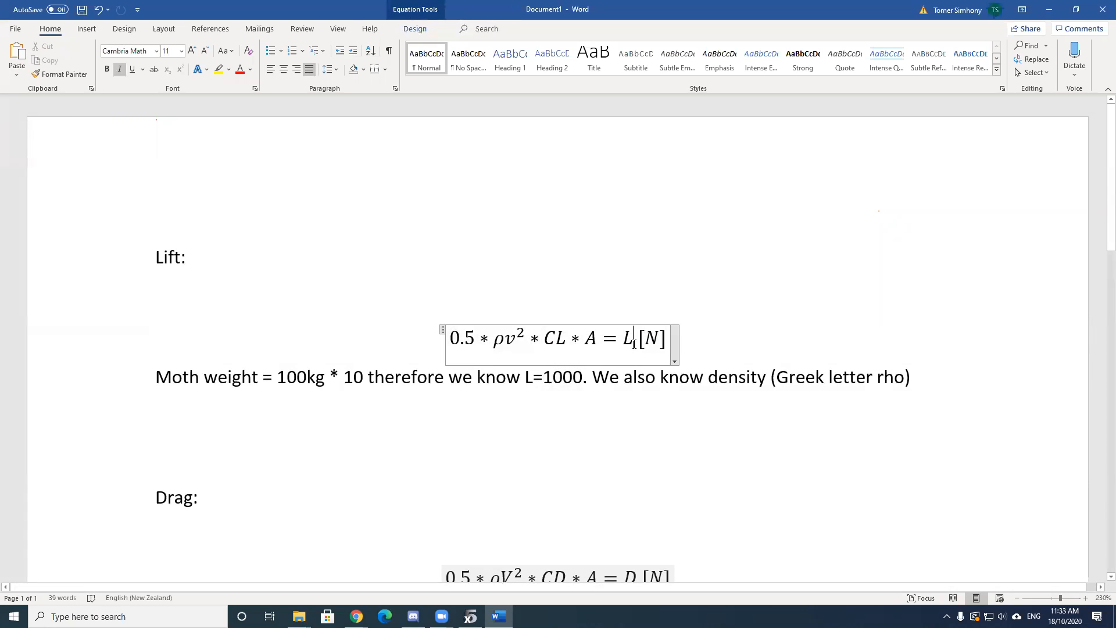
{"action": "left_click_drag", "start_coordinate": [668, 340], "coordinate": [448, 332]}
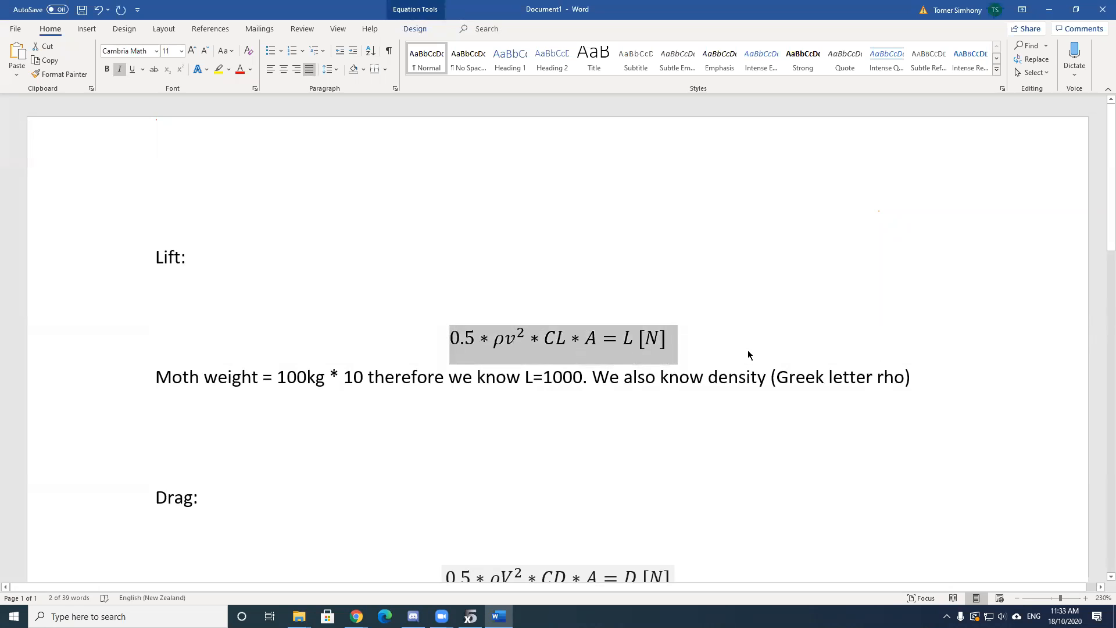
{"action": "left_click", "coordinate": [703, 344]}
{"action": "key", "text": "Return"}
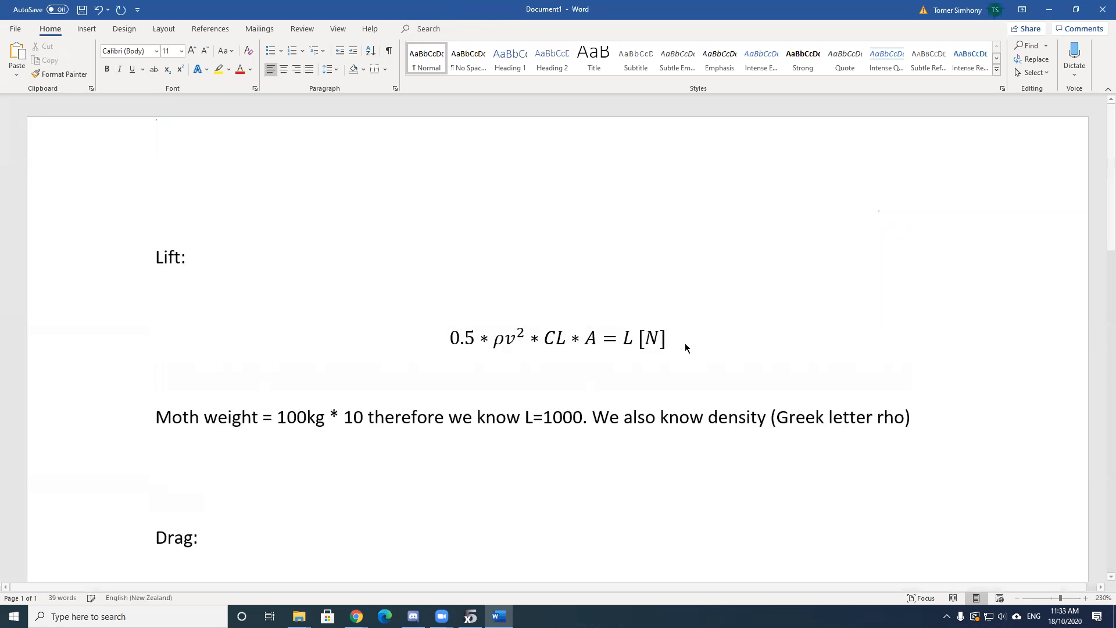
{"action": "key", "text": "ctrl+v"}
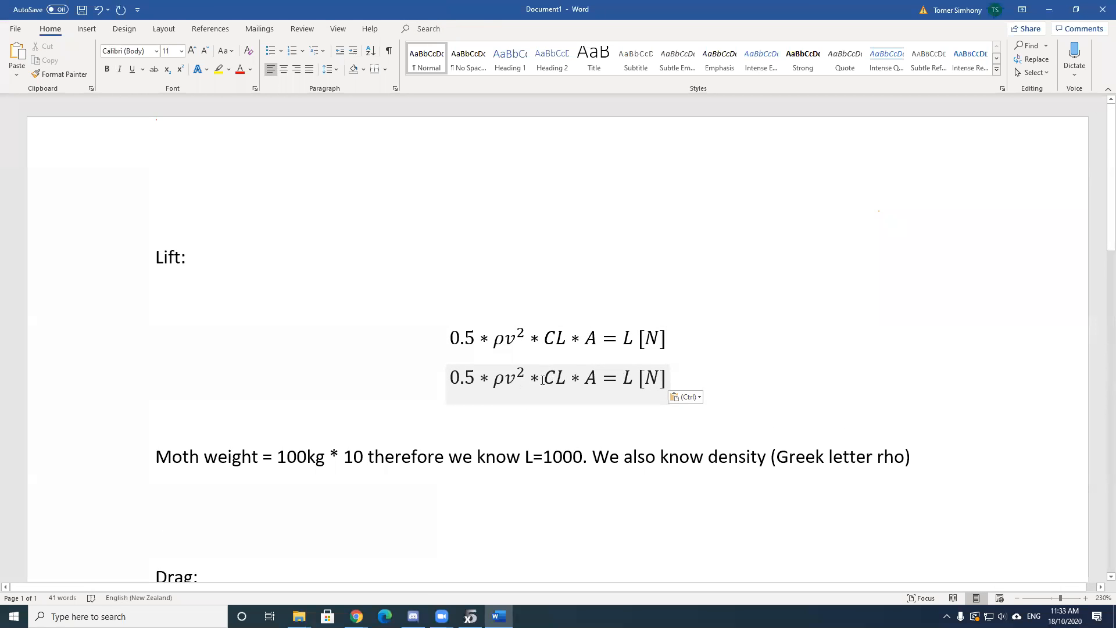
- Rearrange the duplicated lift equation to solve for CL, so it reads L/(0.5 * ρv² * A) = CL [N]
{"action": "left_click", "coordinate": [623, 381]}
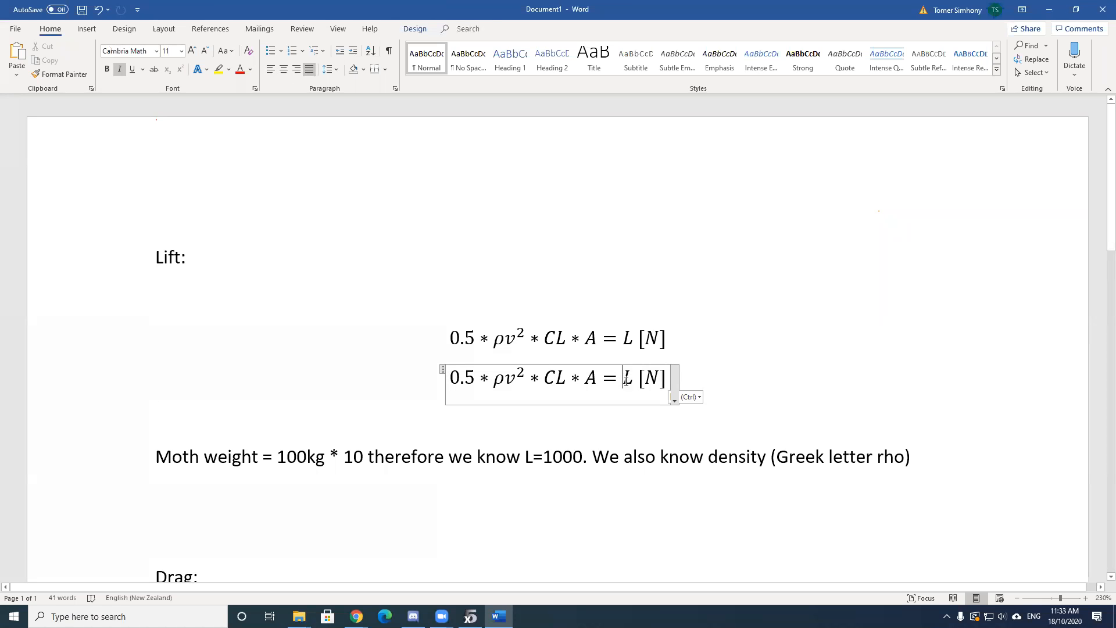
{"action": "type", "text": "C"}
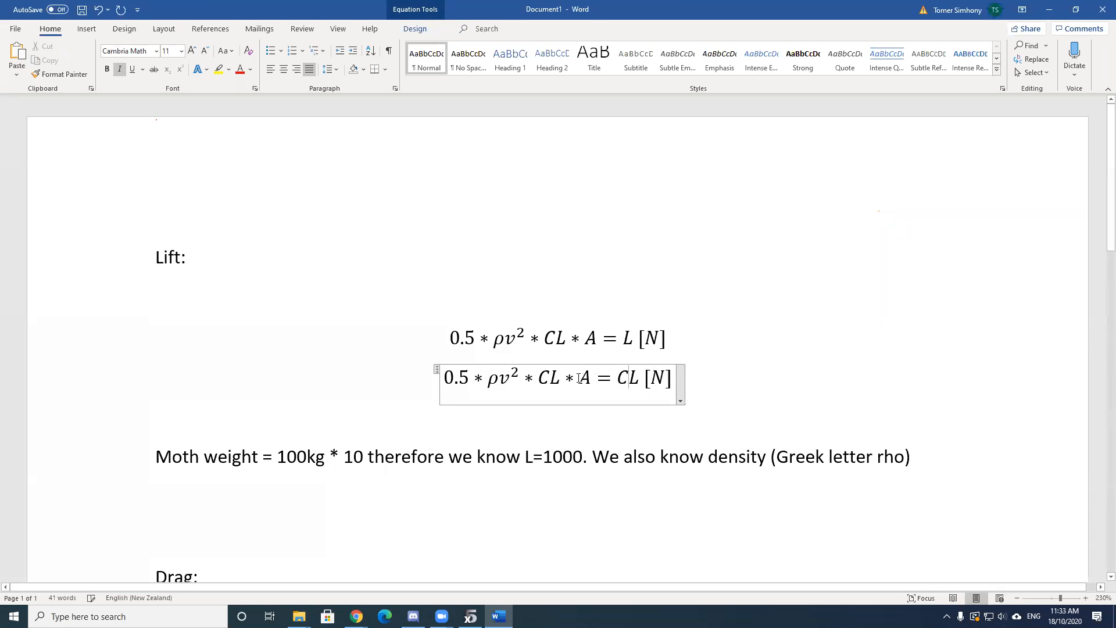
{"action": "left_click_drag", "start_coordinate": [550, 379], "coordinate": [541, 379]}
{"action": "key", "text": "BackSpace"}
{"action": "key", "text": "BackSpace"}
{"action": "key", "text": "BackSpace"}
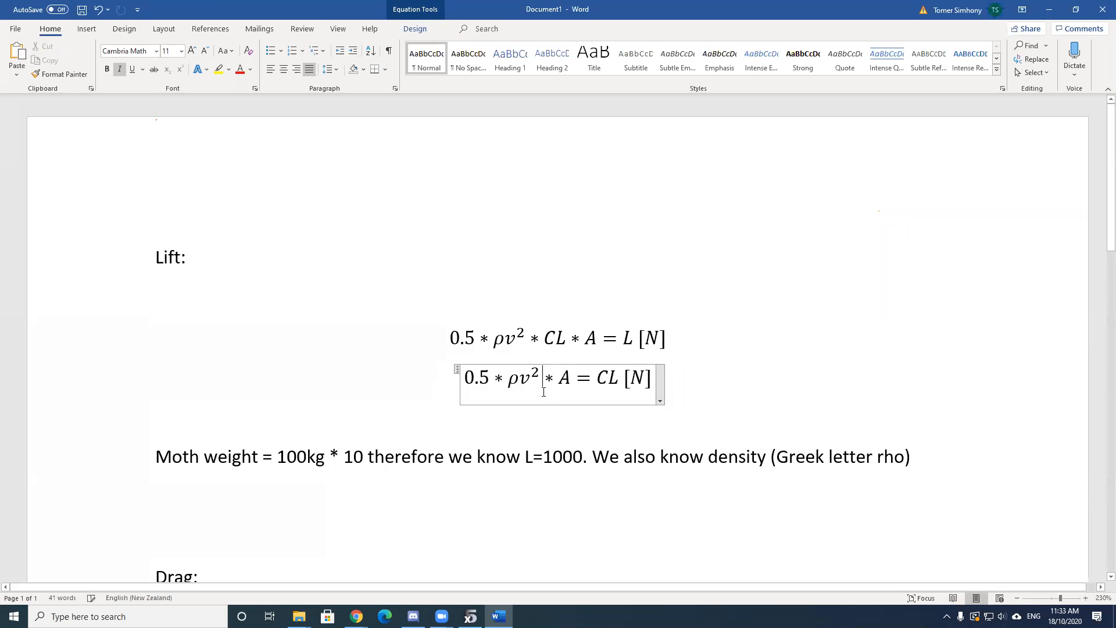
{"action": "left_click", "coordinate": [464, 377]}
{"action": "type", "text": "L/("}
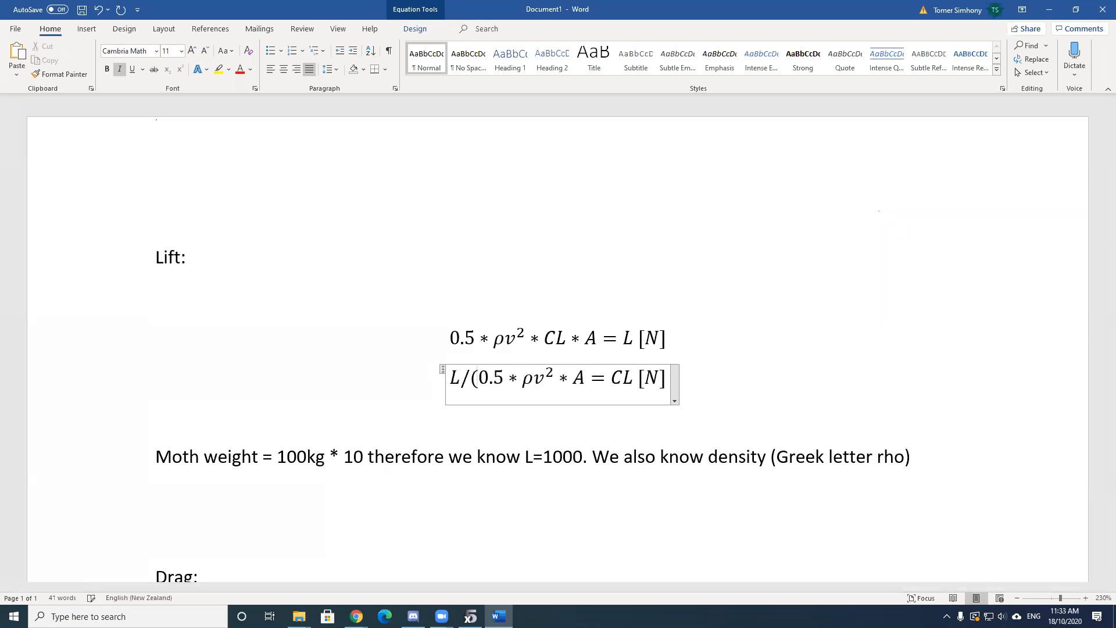
{"action": "left_click", "coordinate": [584, 379]}
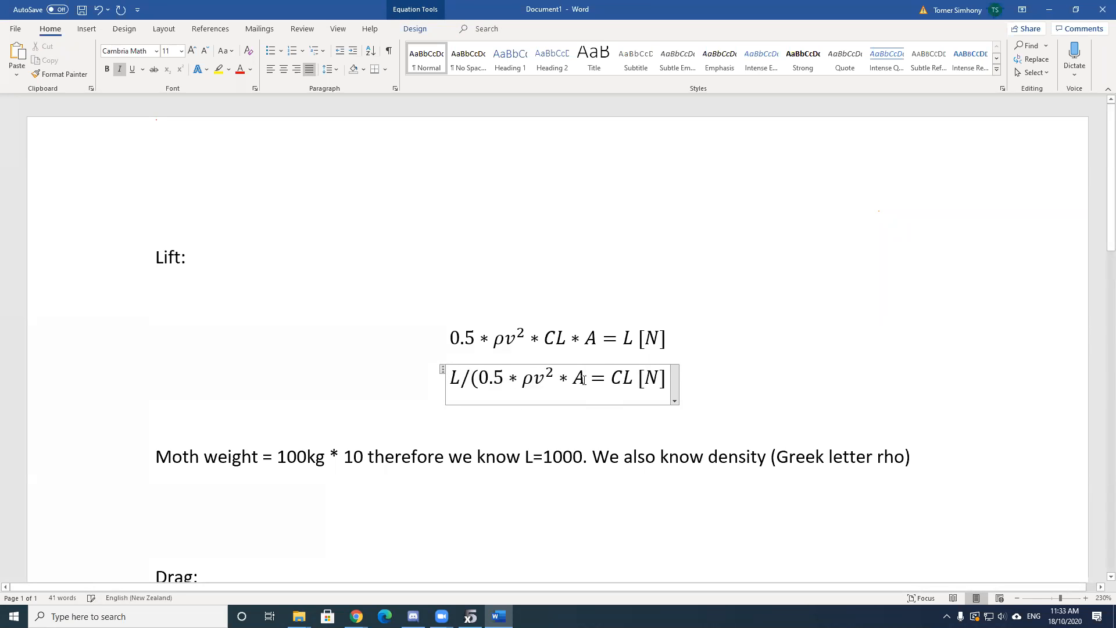
{"action": "type", "text": ")"}
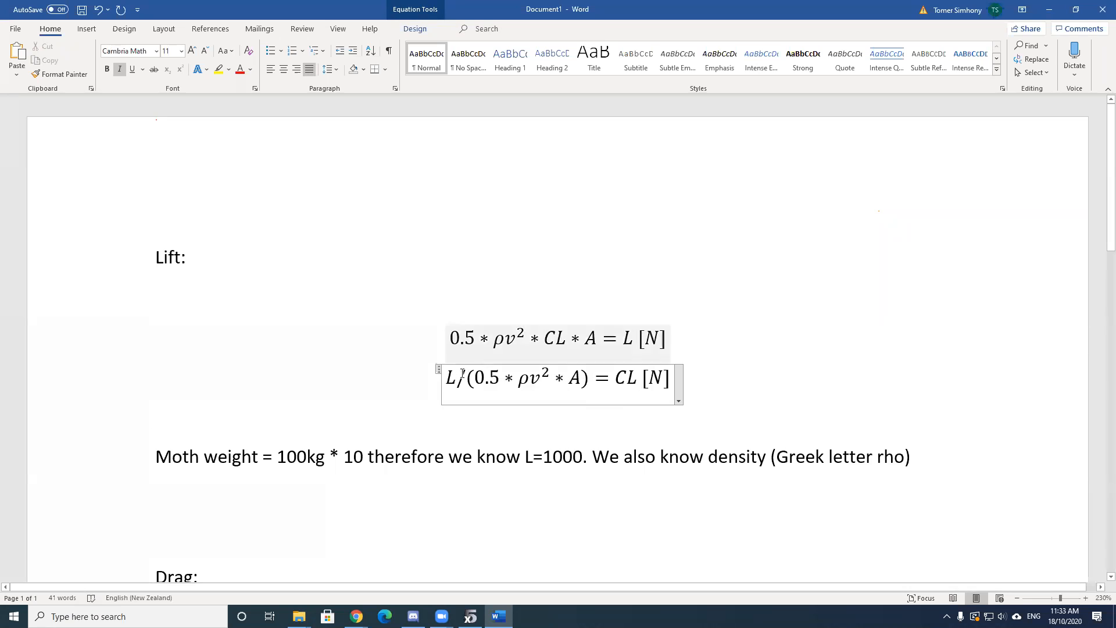
{"action": "left_click_drag", "start_coordinate": [638, 375], "coordinate": [615, 381]}
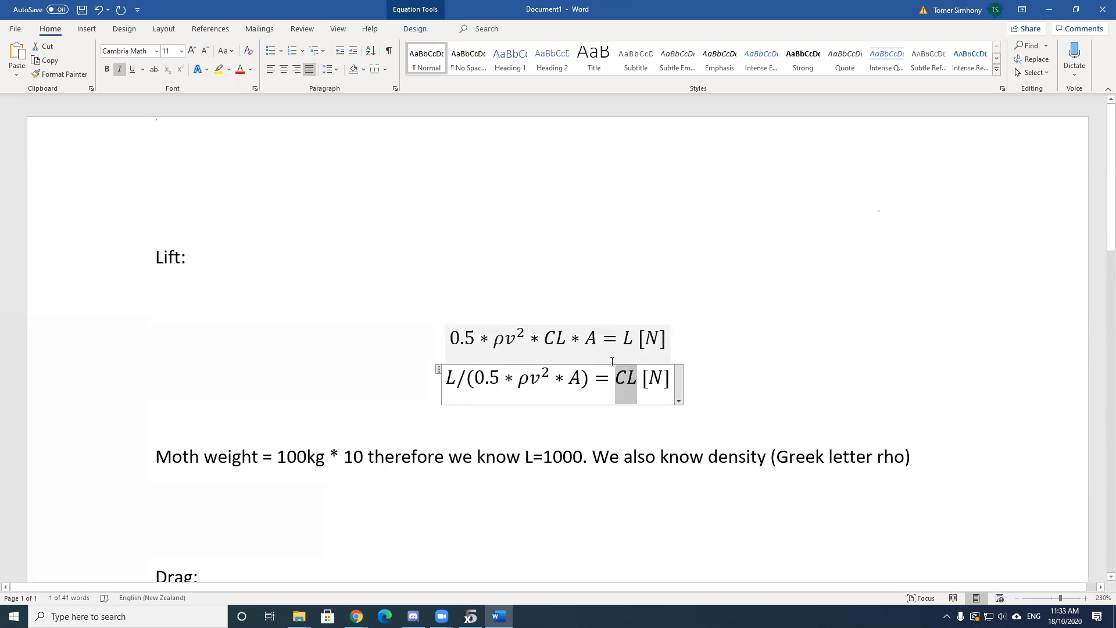
{"action": "left_click_drag", "start_coordinate": [445, 381], "coordinate": [633, 377]}
{"action": "left_click", "coordinate": [447, 379]}
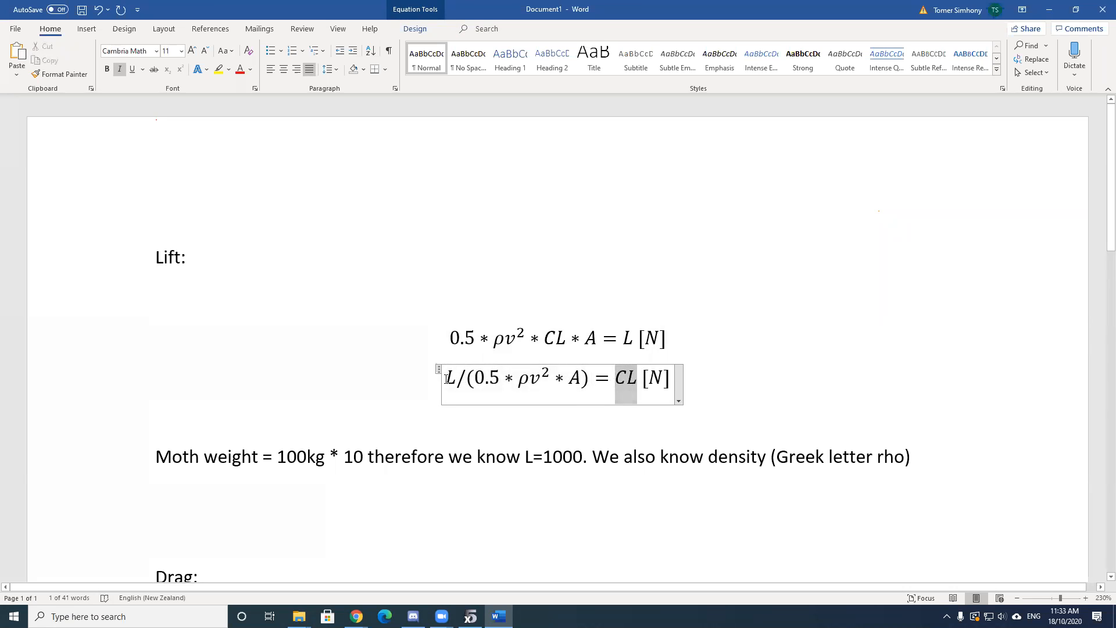
{"action": "left_click", "coordinate": [710, 391]}
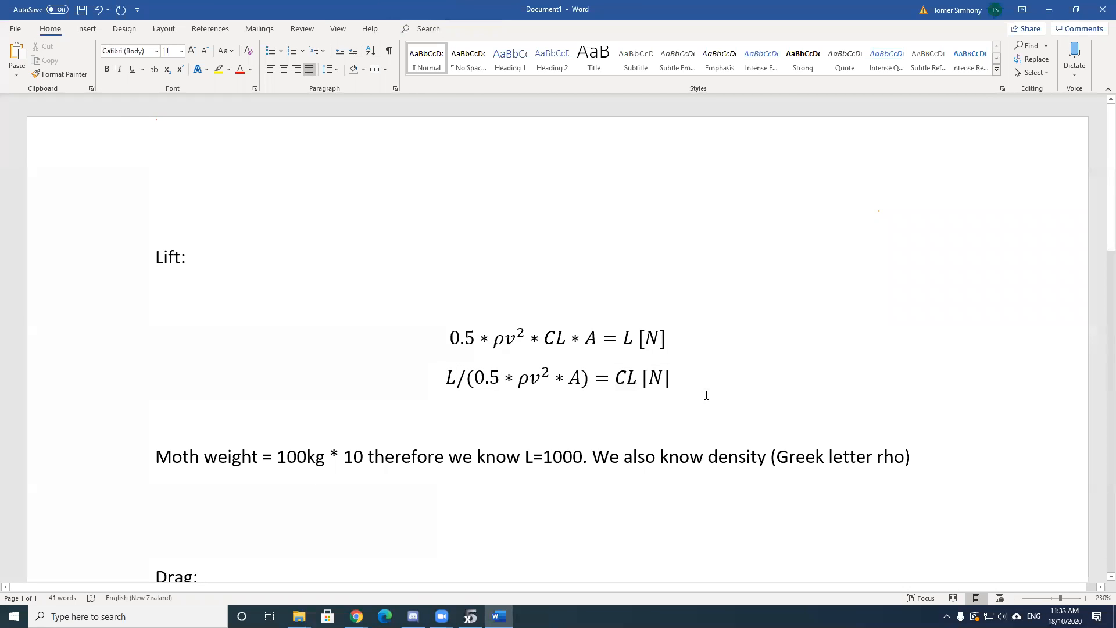
- Duplicate the rearranged CL equation on a new line directly below it
{"action": "left_click", "coordinate": [664, 378]}
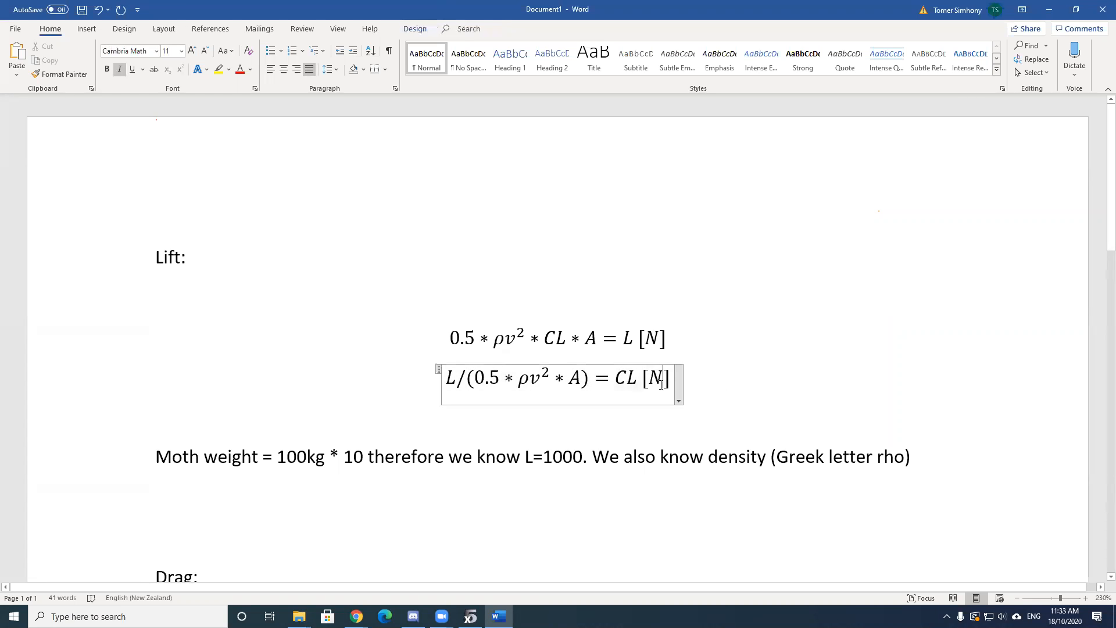
{"action": "key", "text": "ctrl+a"}
{"action": "left_click", "coordinate": [628, 379]}
{"action": "triple_click", "coordinate": [633, 381]}
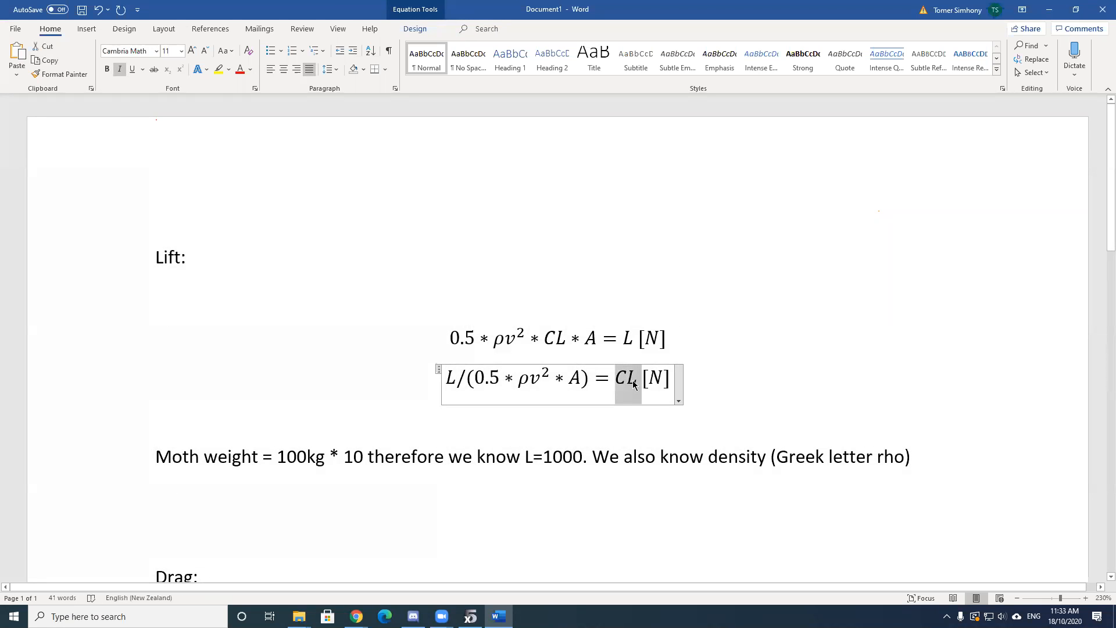
{"action": "left_click", "coordinate": [710, 381]}
{"action": "key", "text": "Return"}
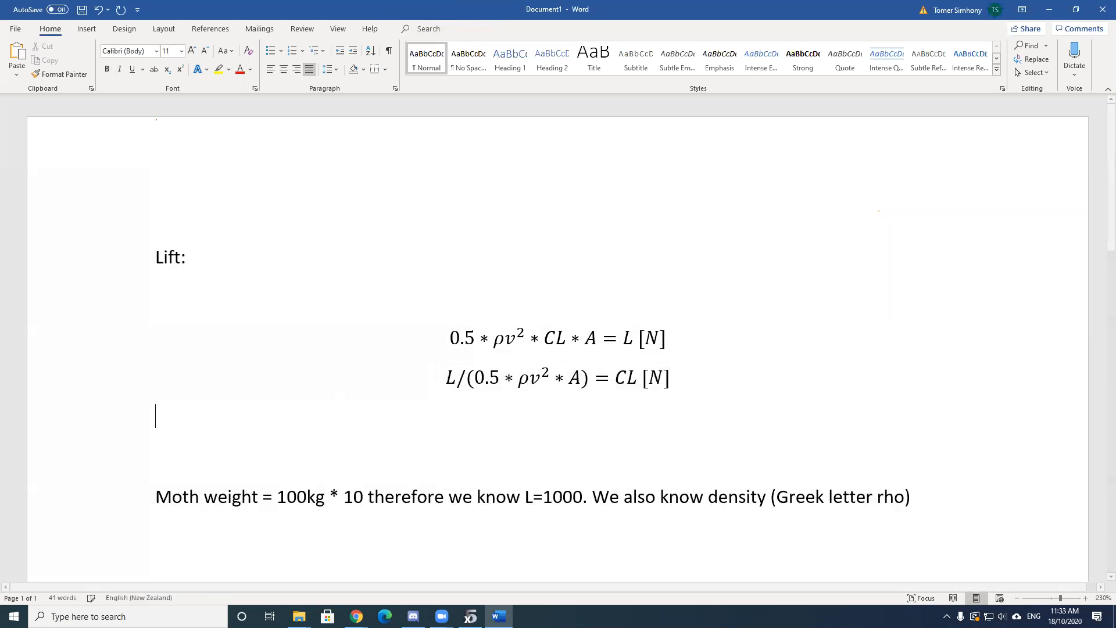
{"action": "key", "text": "ctrl+v"}
- Replace L in the numerator of the third equation with 2000
{"action": "left_click", "coordinate": [457, 422]}
{"action": "type", "text": "00"}
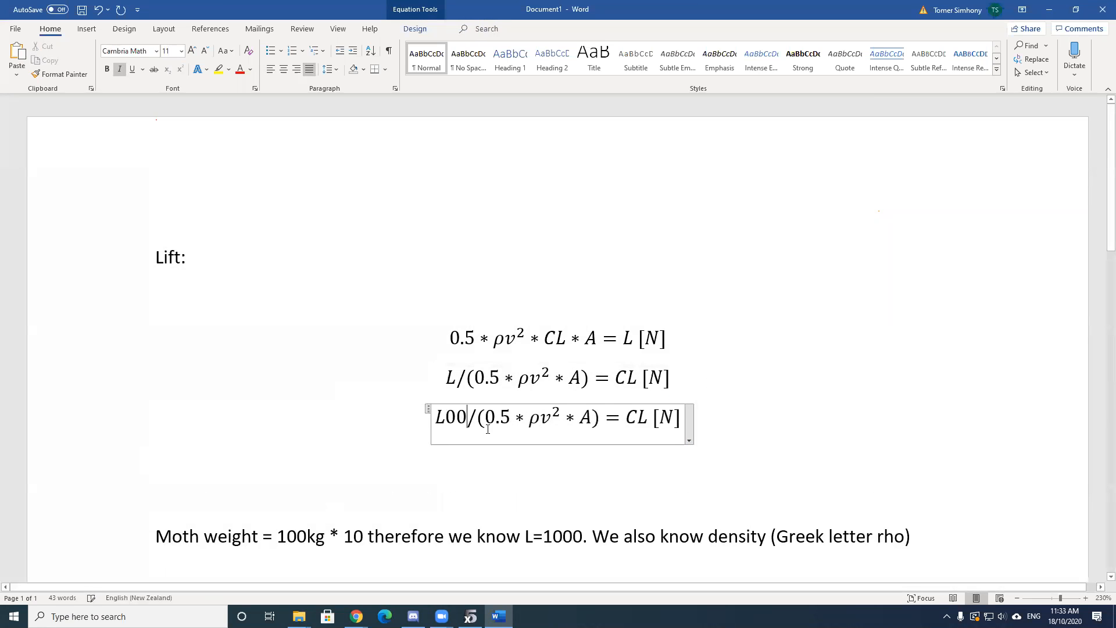
{"action": "left_click", "coordinate": [445, 411]}
{"action": "key", "text": "BackSpace"}
{"action": "type", "text": "1"}
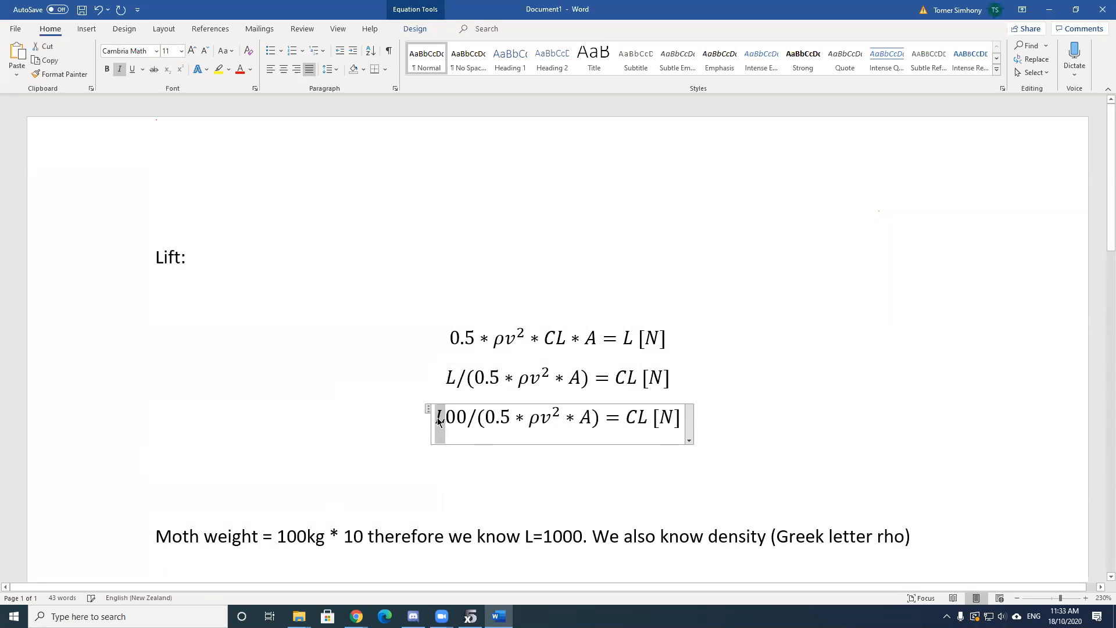
{"action": "type", "text": "0"}
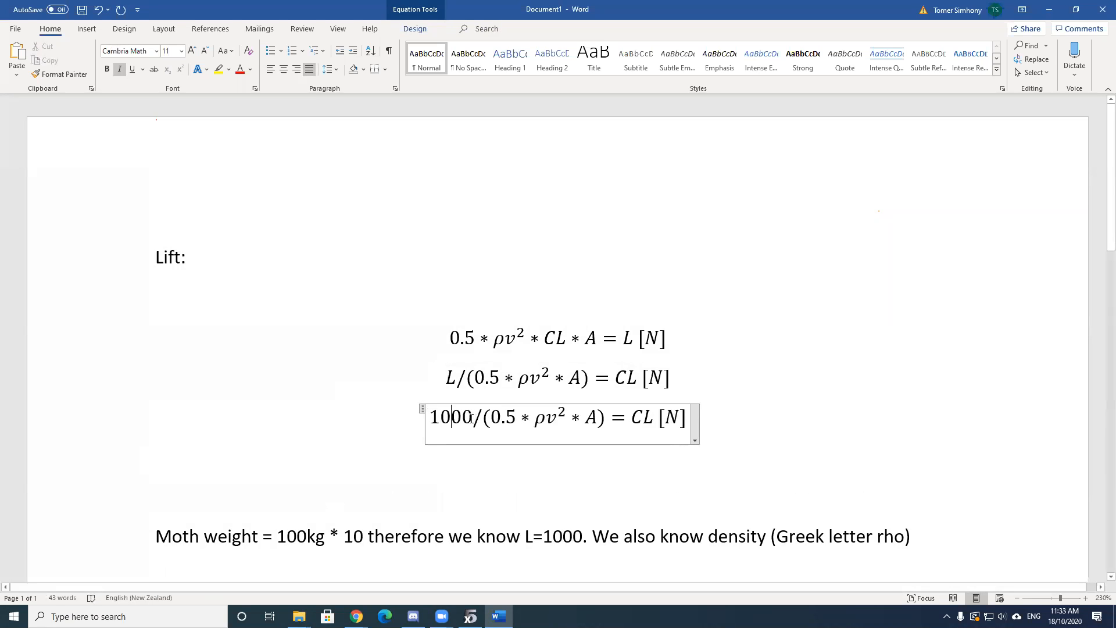
{"action": "key", "text": "shift+Right"}
{"action": "type", "text": "2"}
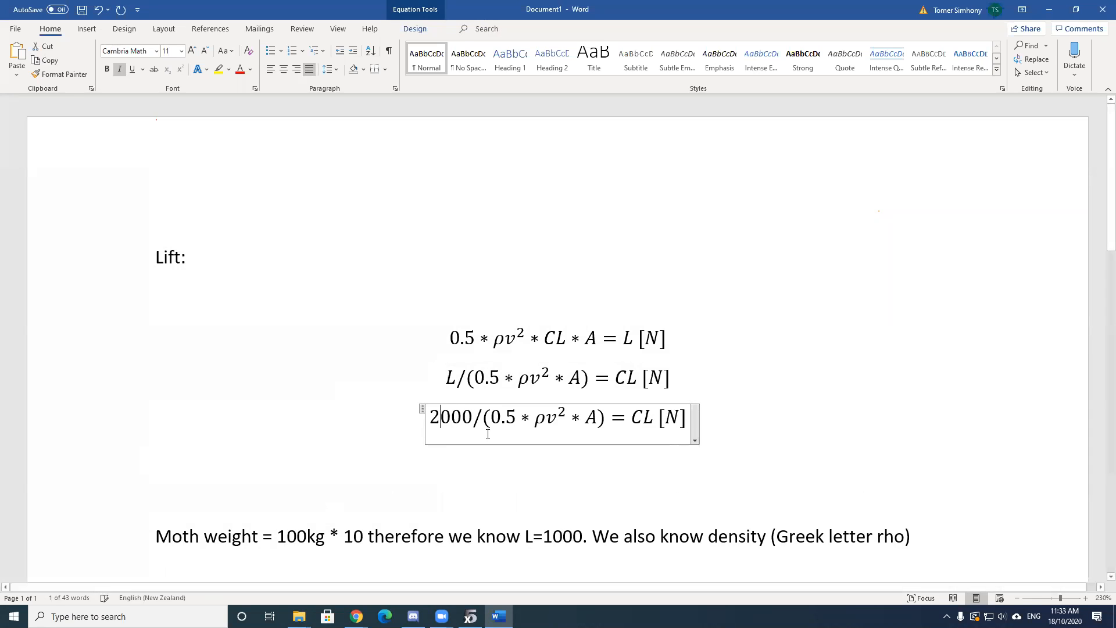
- Replace 0.5 * ρ in the third equation's denominator with 1000, followed by a multiplication sign before v²
{"action": "left_click_drag", "start_coordinate": [516, 415], "coordinate": [492, 415]}
{"action": "key", "text": "Delete"}
{"action": "key", "text": "Delete"}
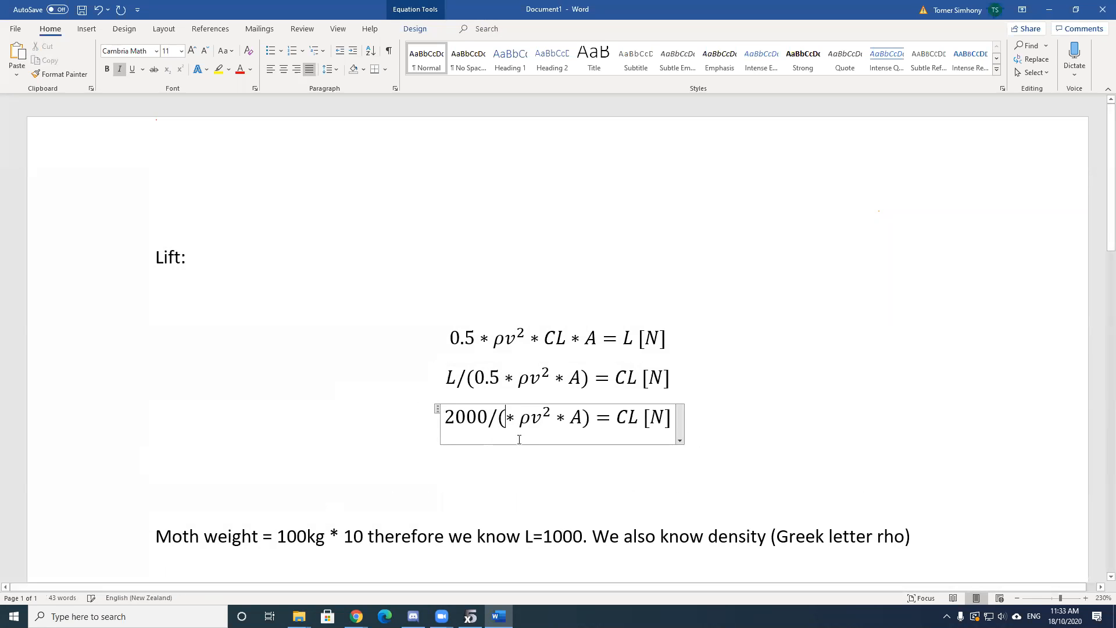
{"action": "key", "text": "shift+Right"}
{"action": "type", "text": "1000"}
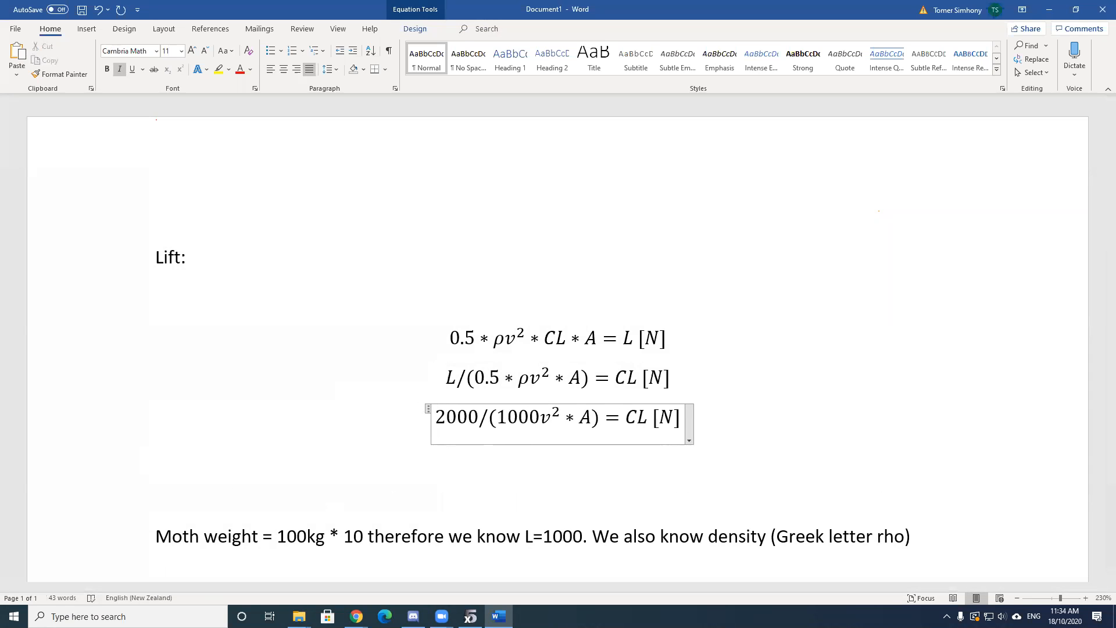
{"action": "type", "text": "*"}
- Substitute 100 for v² and 0.04 for A in the third equation's denominator
{"action": "left_click_drag", "start_coordinate": [547, 419], "coordinate": [566, 423]}
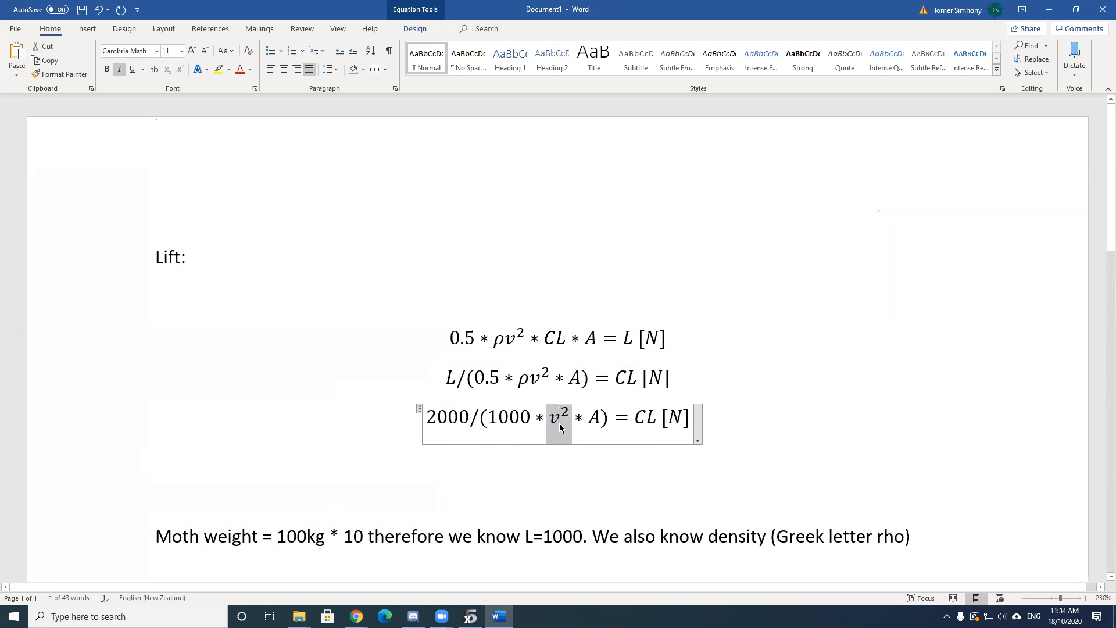
{"action": "type", "text": "100"}
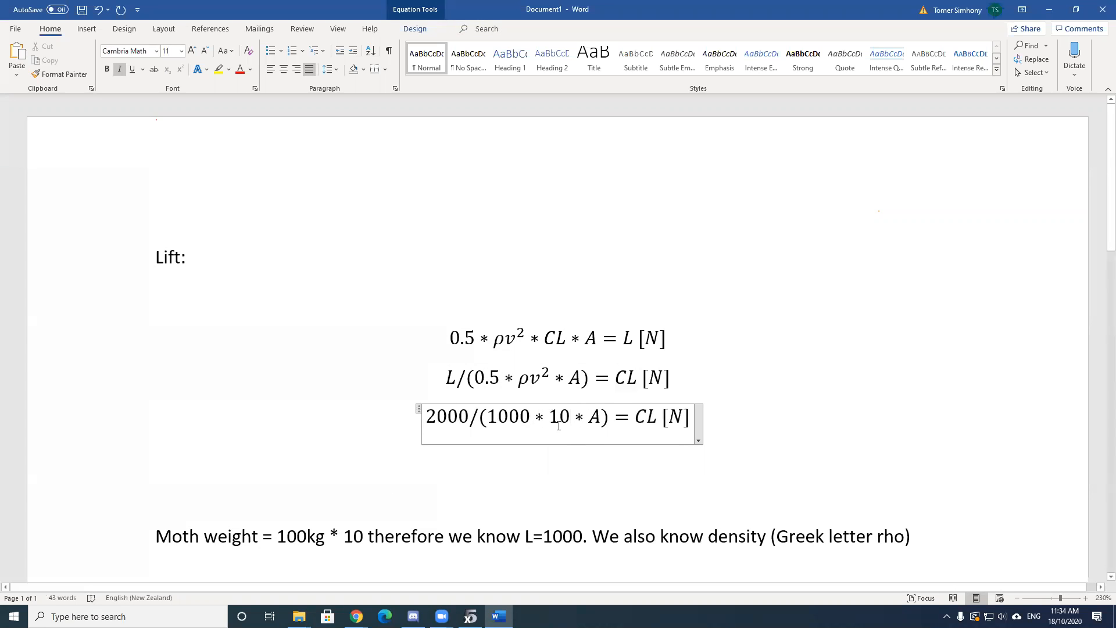
{"action": "left_click_drag", "start_coordinate": [604, 417], "coordinate": [594, 418]}
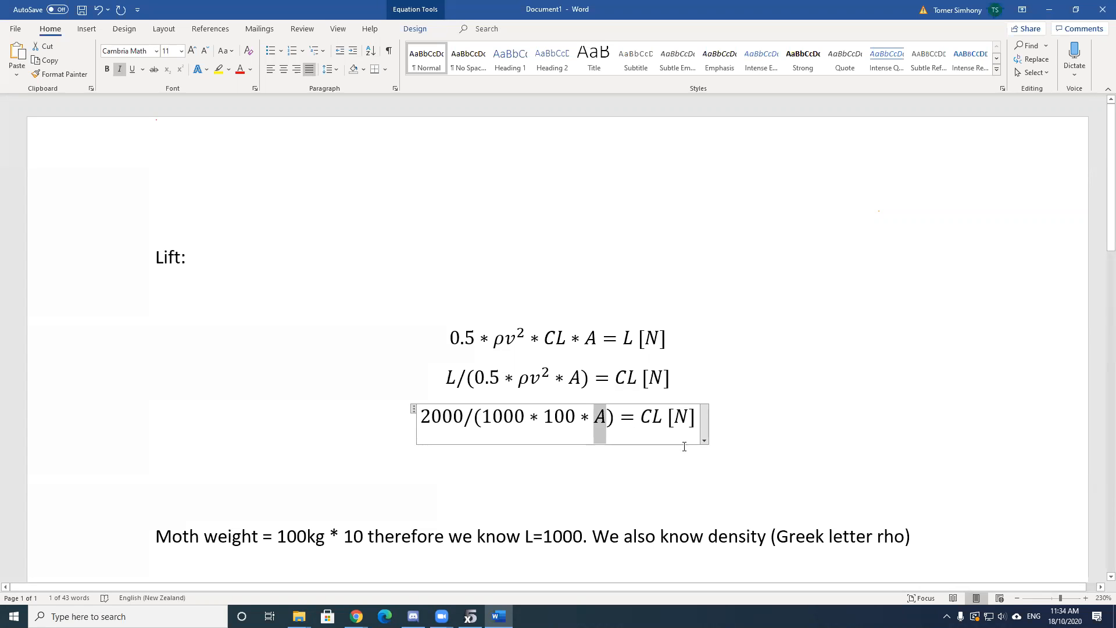
{"action": "type", "text": "0.04"}
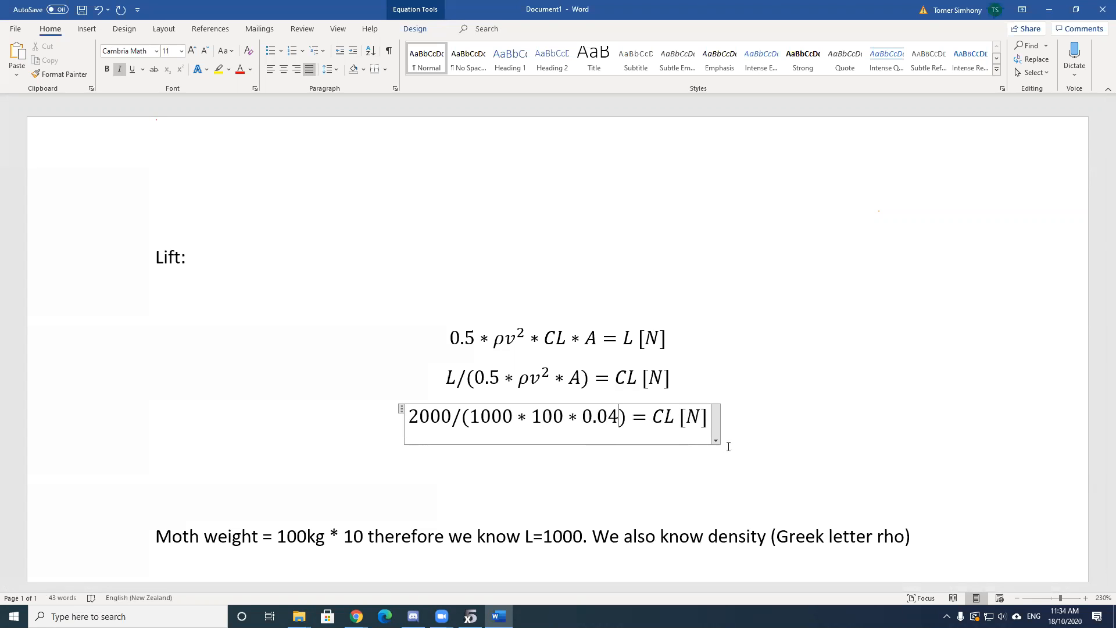
{"action": "key", "text": "super"}
{"action": "type", "text": "calc"}
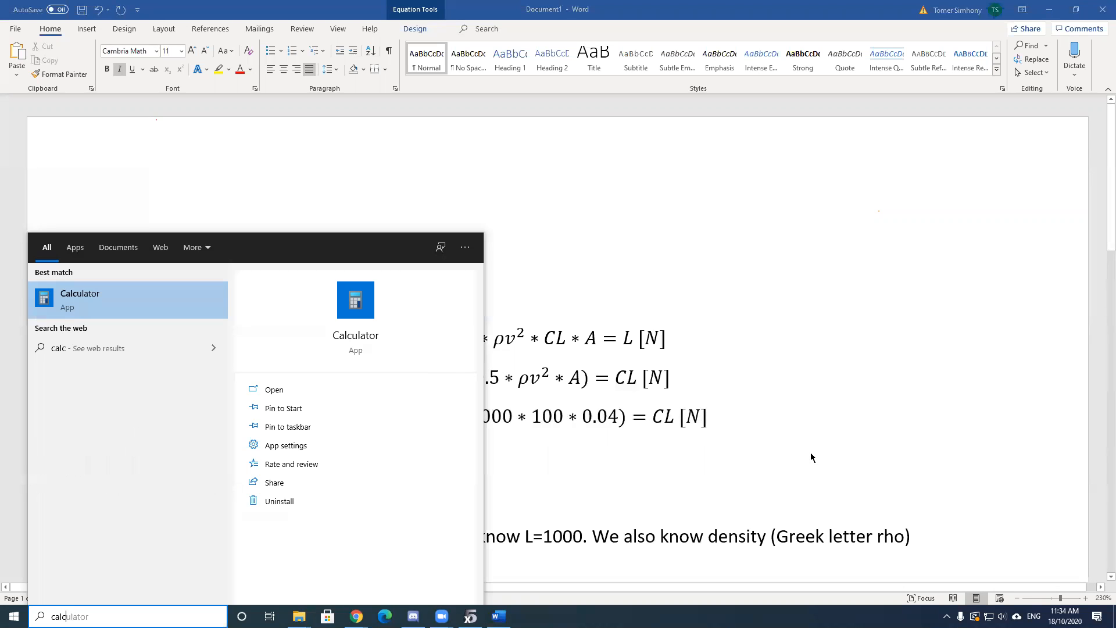
{"action": "key", "text": "Return"}
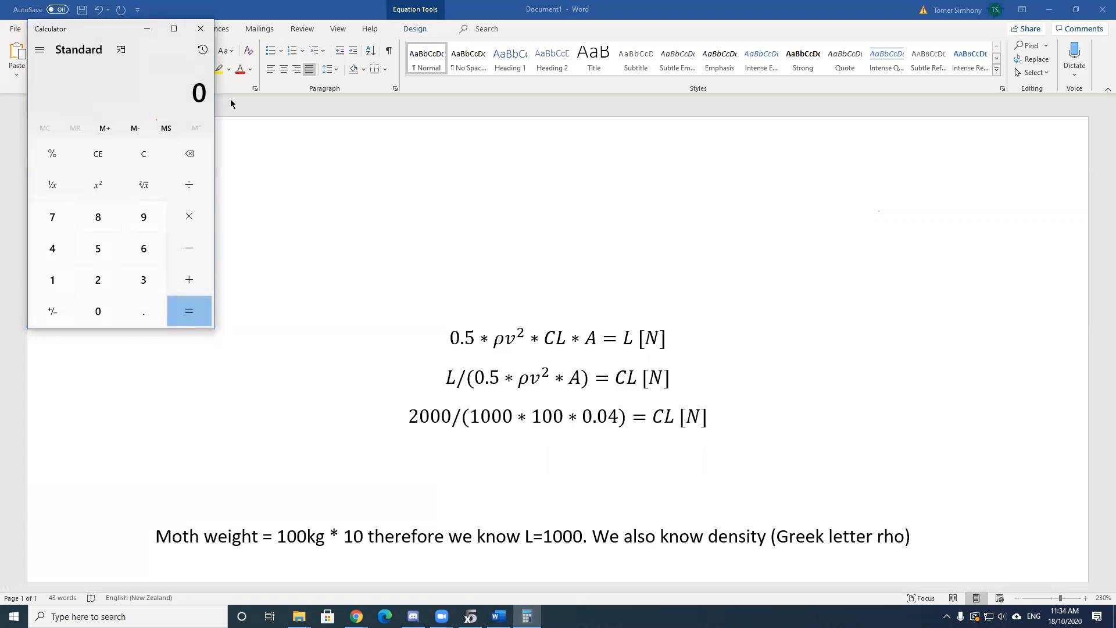
{"action": "left_click", "coordinate": [40, 50]}
{"action": "left_click", "coordinate": [358, 186]}
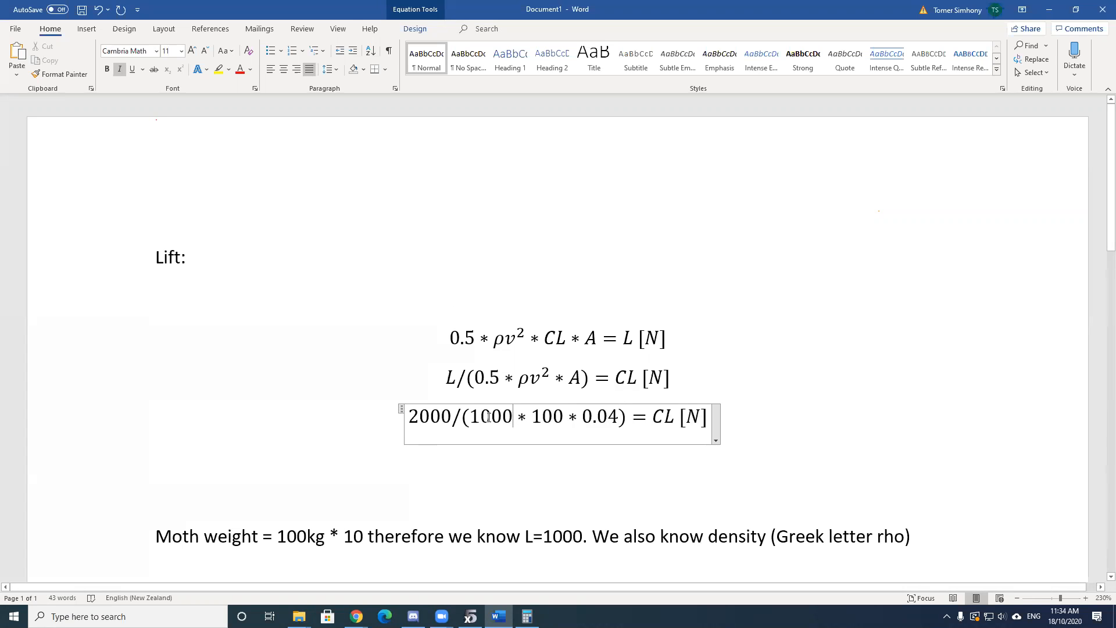
- Try simplifying the third equation by cancelling the thousands and reducing the denominator, so it reads 2/(4) = CL [N]
{"action": "key", "text": "shift+Left"}
{"action": "key", "text": "shift+Left"}
{"action": "key", "text": "shift+Left"}
{"action": "key", "text": "shift+Left"}
{"action": "key", "text": "shift+Right"}
{"action": "key", "text": "BackSpace"}
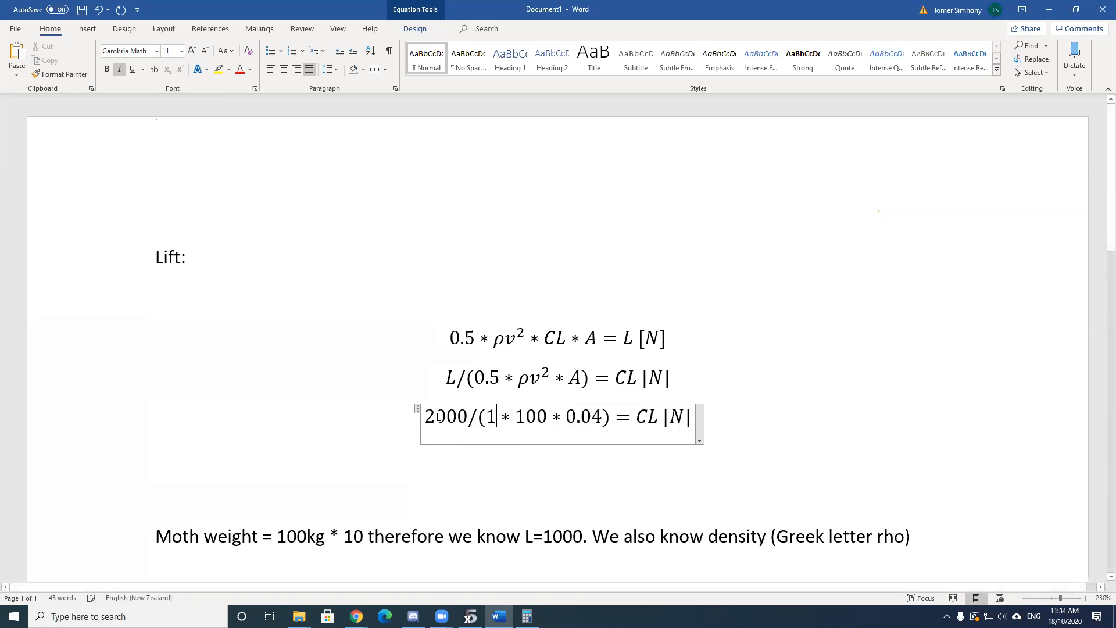
{"action": "left_click_drag", "start_coordinate": [466, 419], "coordinate": [435, 418]}
{"action": "key", "text": "ctrl+c"}
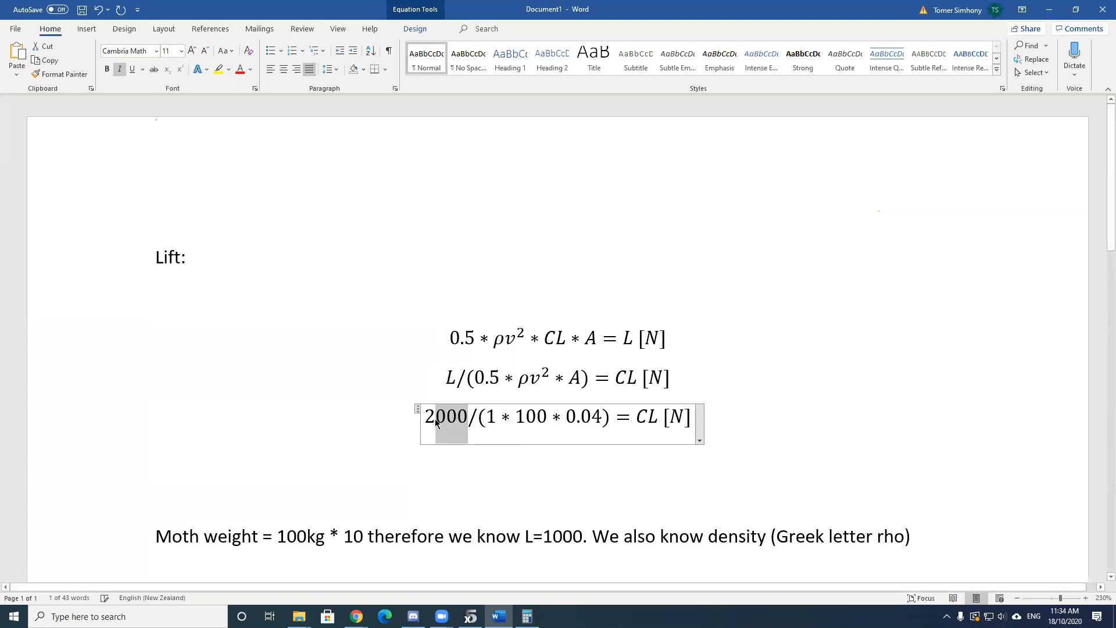
{"action": "key", "text": "BackSpace"}
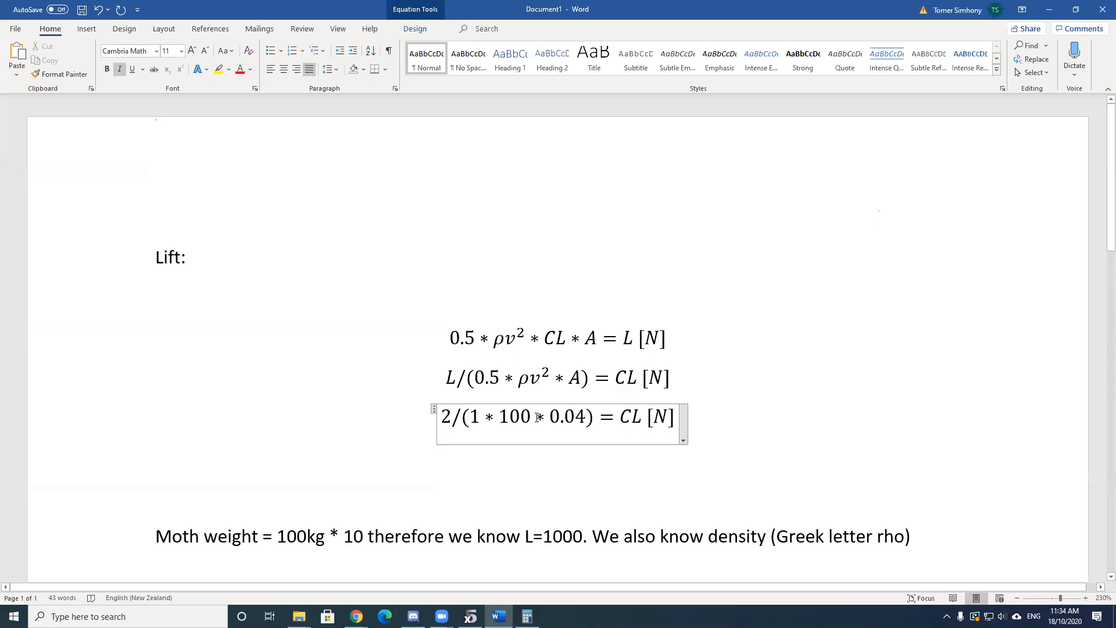
{"action": "left_click_drag", "start_coordinate": [584, 419], "coordinate": [480, 423]}
{"action": "type", "text": "4"}
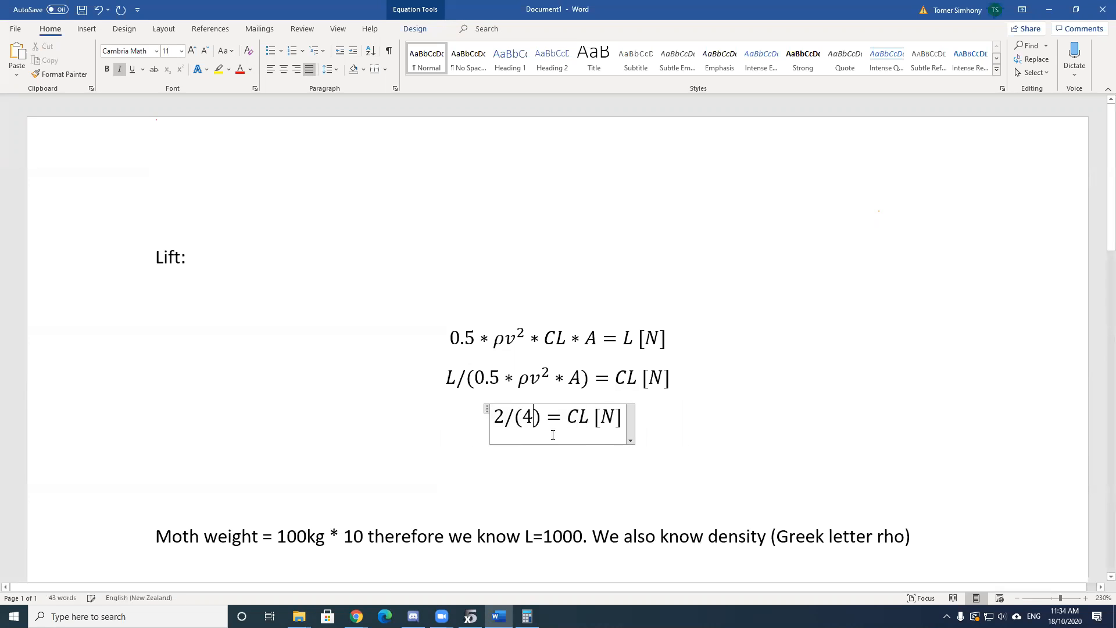
- Undo the simplification of the third equation, back to 2000/(1000 * 100 * 0.04)
{"action": "left_click", "coordinate": [587, 419]}
{"action": "key", "text": "ctrl+z"}
{"action": "key", "text": "ctrl+z"}
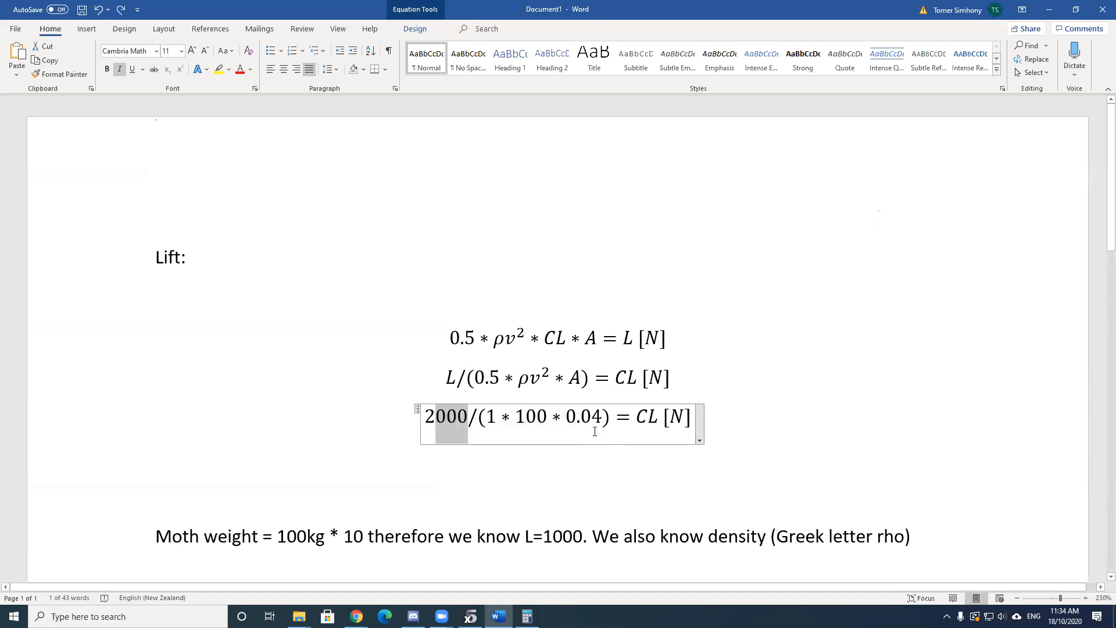
{"action": "key", "text": "ctrl+v"}
{"action": "left_click", "coordinate": [529, 428]}
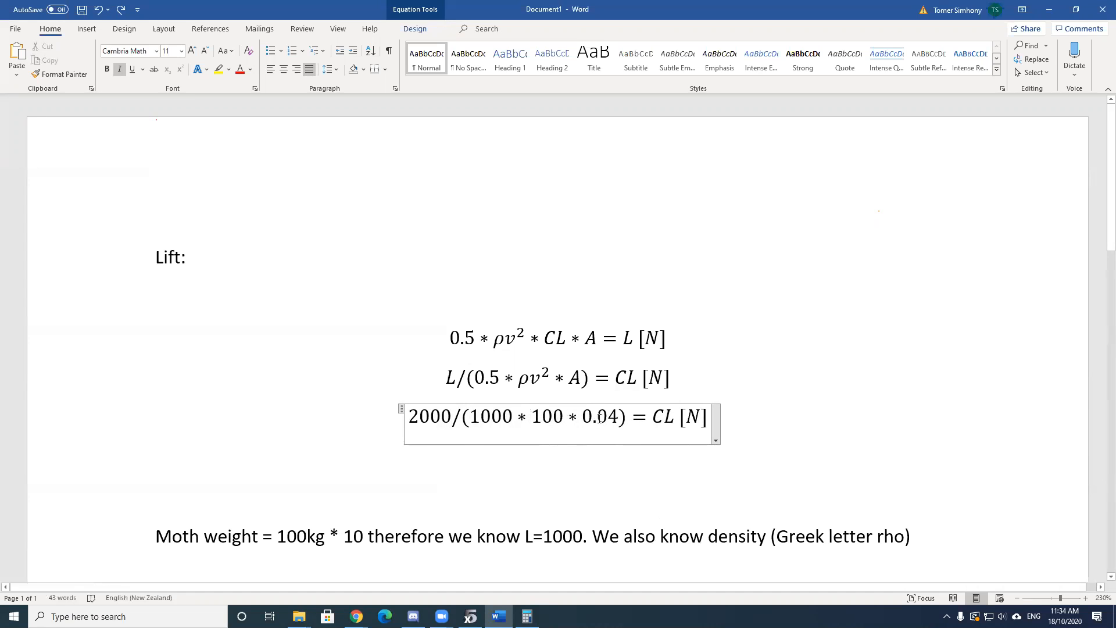
- Switch to xflr5, show the polar graphs, and make NACA 0012 the current foil
{"action": "left_click", "coordinate": [527, 616]}
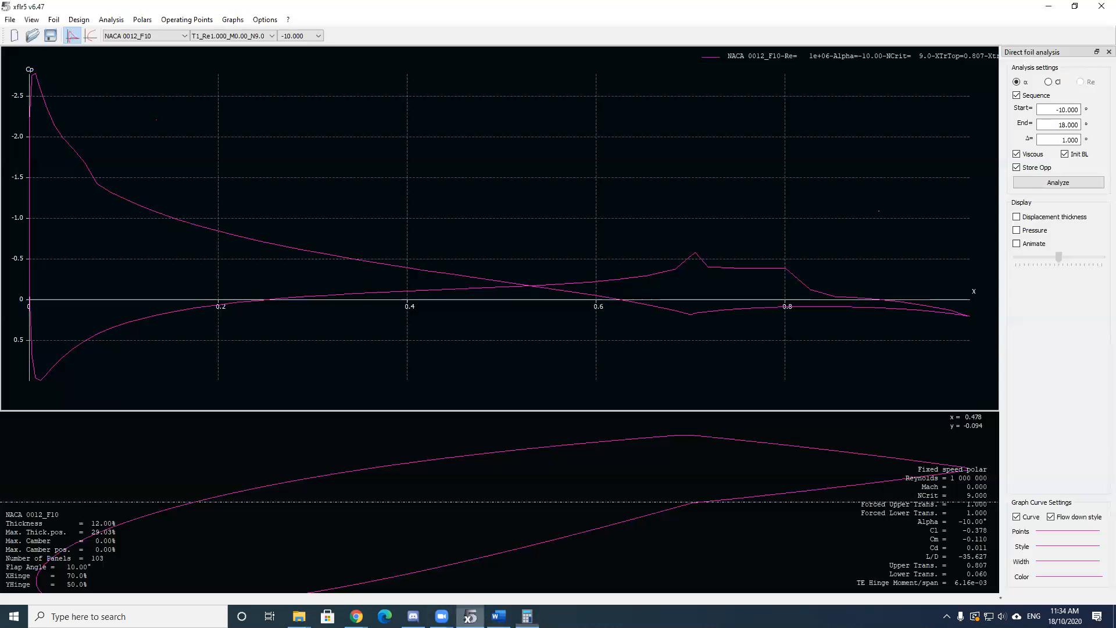
{"action": "left_click", "coordinate": [470, 616]}
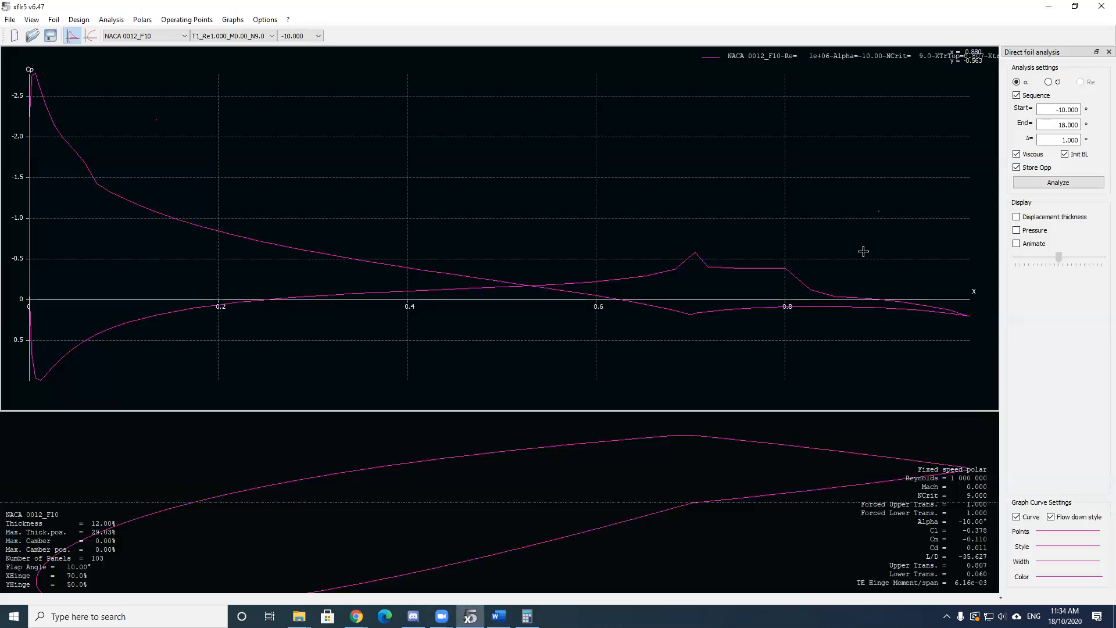
{"action": "left_click", "coordinate": [90, 36]}
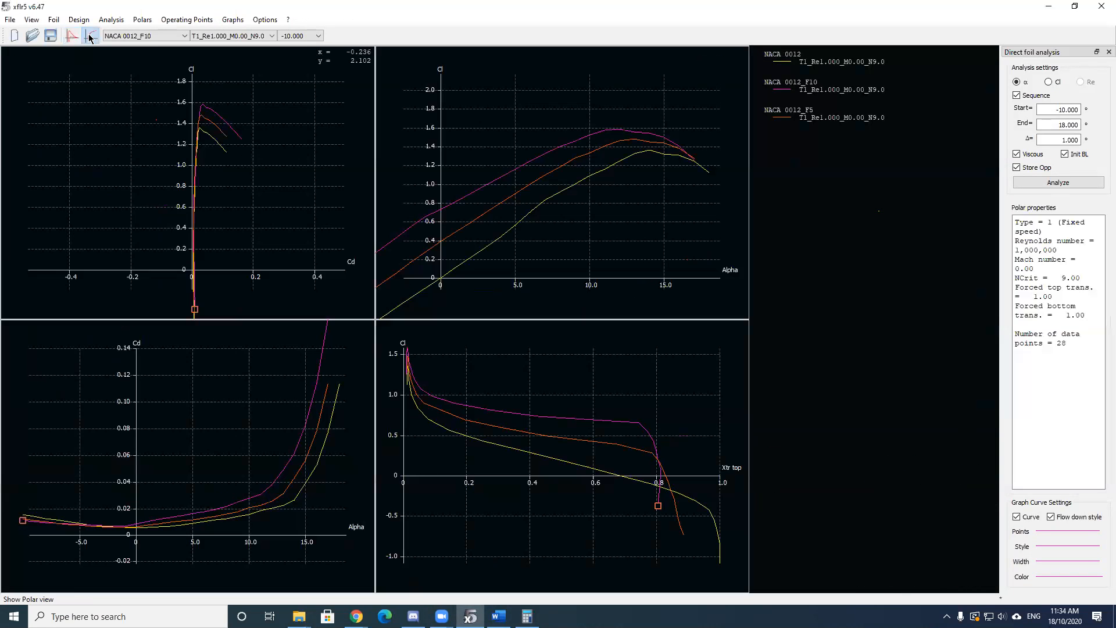
{"action": "left_click", "coordinate": [129, 36]}
{"action": "left_click", "coordinate": [129, 48]}
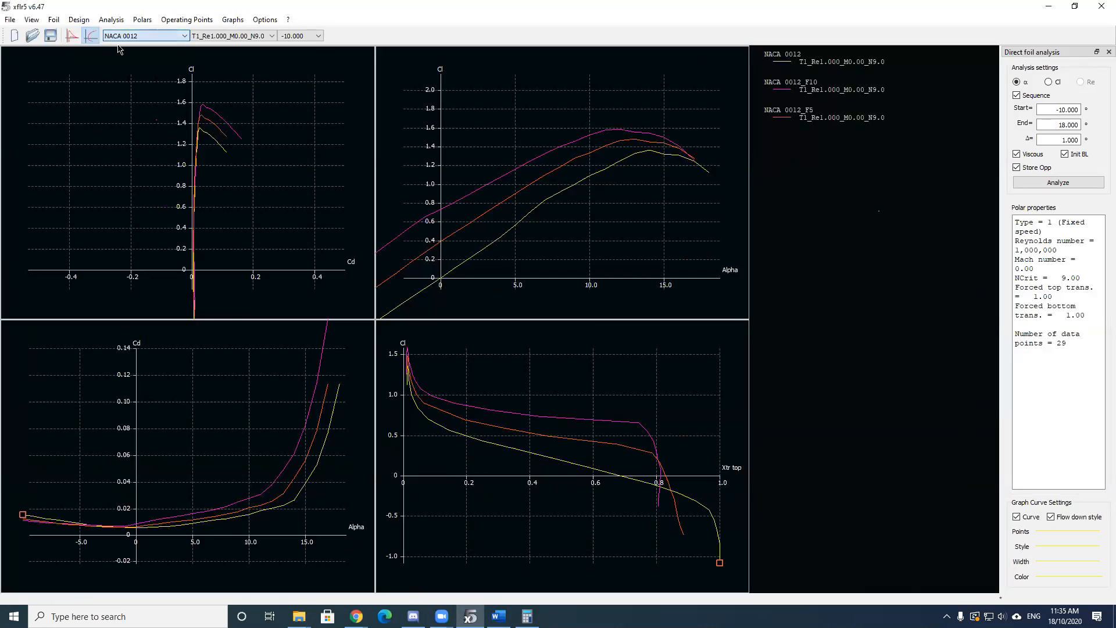
- Show the operating point view and make the 8.000° operating point of NACA 0012 current
{"action": "left_click", "coordinate": [74, 37]}
{"action": "scroll", "coordinate": [549, 483], "scroll_direction": "down", "scroll_amount": 3}
{"action": "scroll", "coordinate": [541, 486], "scroll_direction": "up", "scroll_amount": 10}
{"action": "left_click", "coordinate": [311, 40]}
{"action": "left_click", "coordinate": [300, 82]}
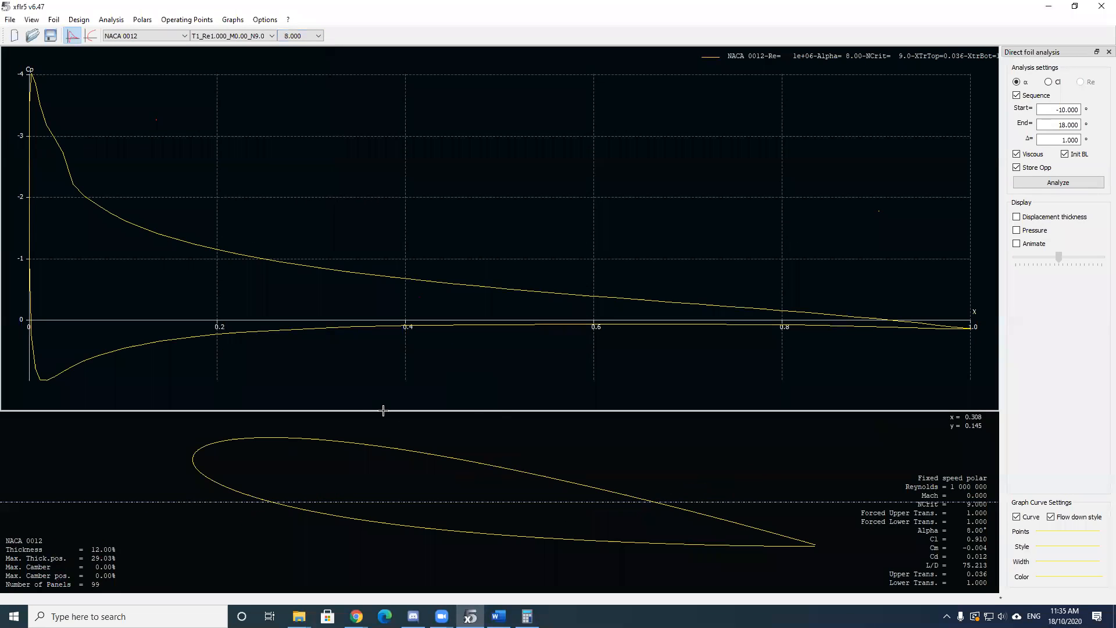
- Analyze NACA 0012 by lift coefficient, with a Cl sequence from 0.2 to 0.6 in increments of 0.5, and check the operating point list
{"action": "left_click", "coordinate": [1048, 82]}
{"action": "left_click", "coordinate": [1016, 82]}
{"action": "left_click_drag", "start_coordinate": [1054, 109], "coordinate": [1093, 136]}
{"action": "type", "text": "0.2"}
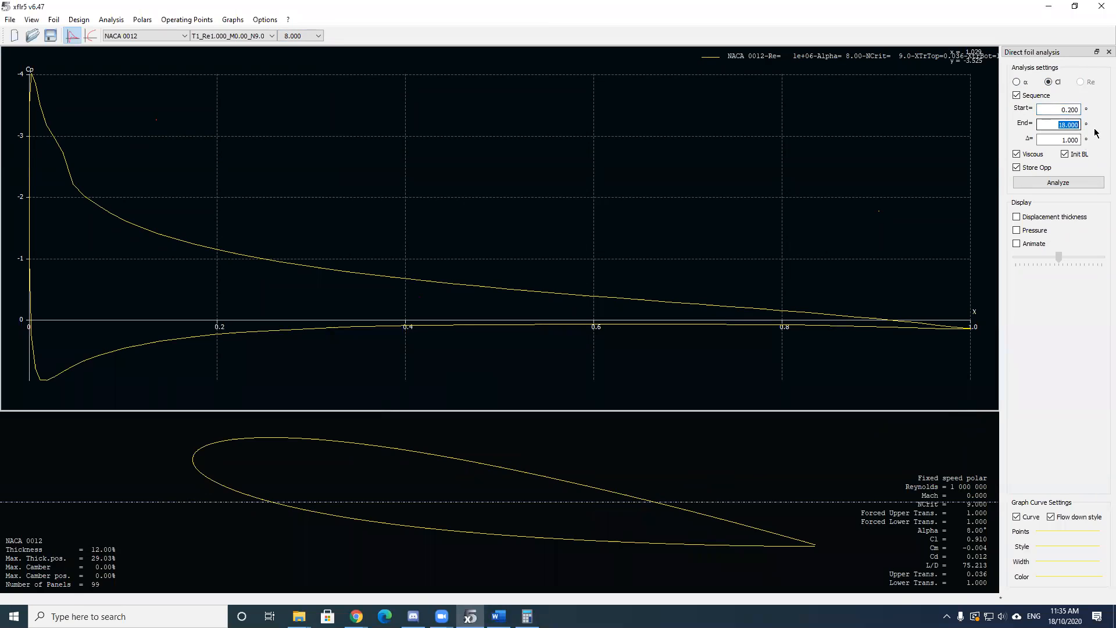
{"action": "type", "text": "0.6"}
{"action": "left_click", "coordinate": [1061, 140]}
{"action": "type", "text": "5"}
{"action": "left_click", "coordinate": [1050, 183]}
{"action": "left_click", "coordinate": [305, 35]}
{"action": "left_click_drag", "start_coordinate": [320, 122], "coordinate": [320, 163]}
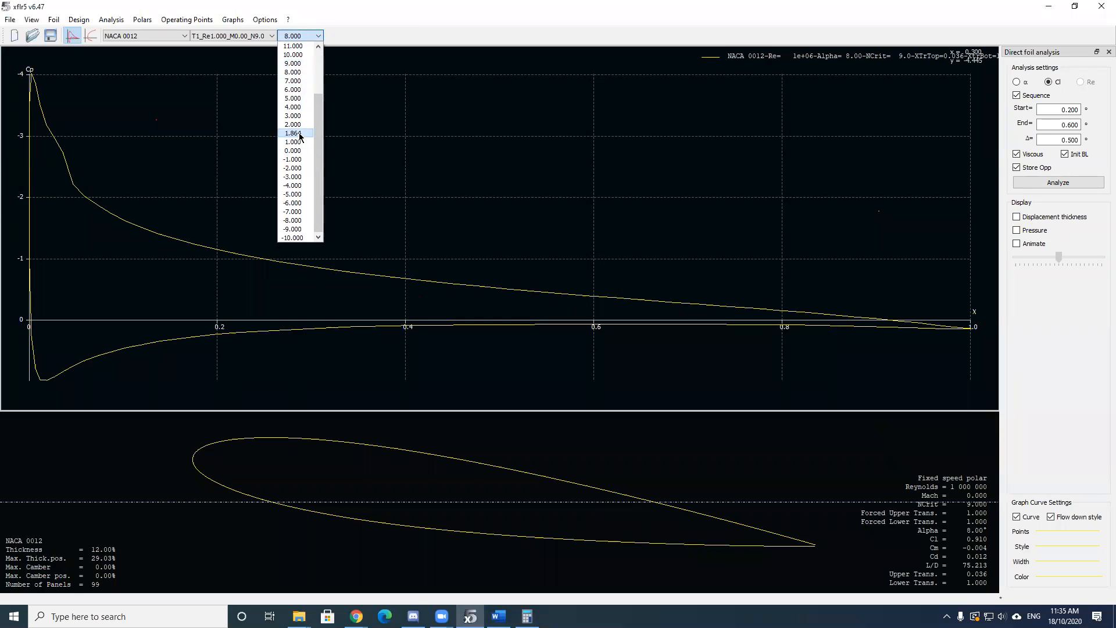
{"action": "left_click", "coordinate": [375, 138]}
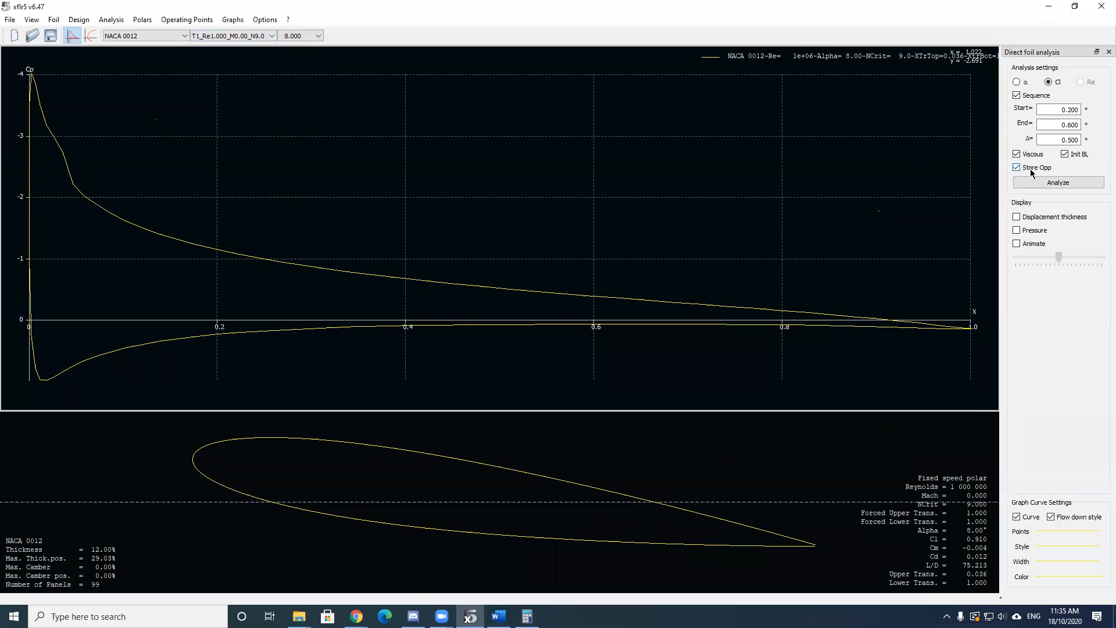
- Display the displacement thickness and pressure arrows on the foil and inspect them for the 6.000° operating point
{"action": "left_click", "coordinate": [1041, 217]}
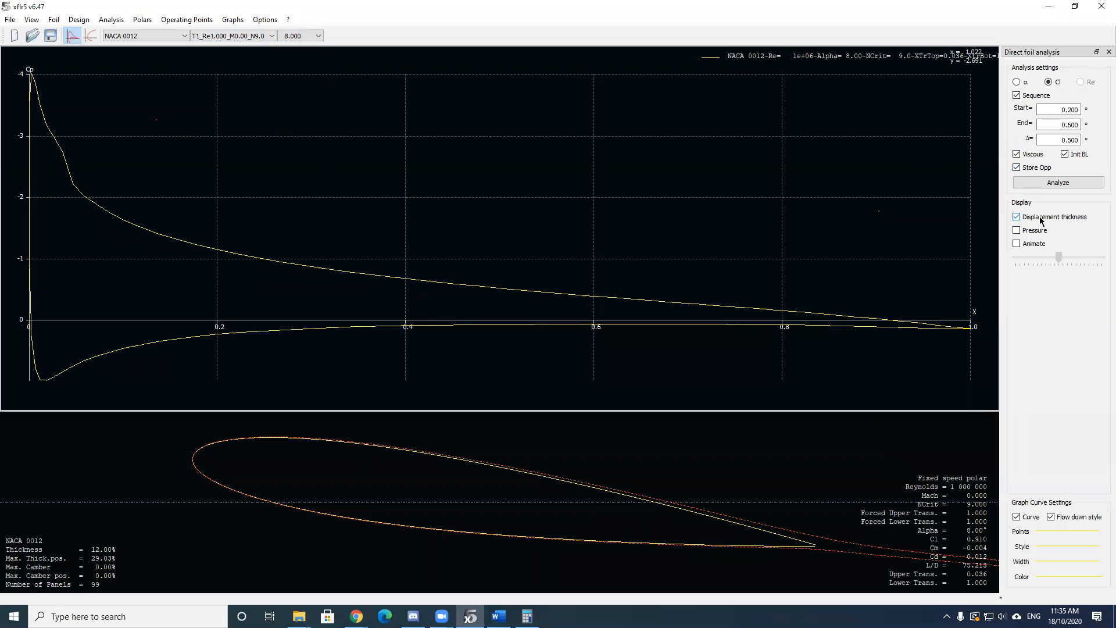
{"action": "left_click", "coordinate": [1032, 232]}
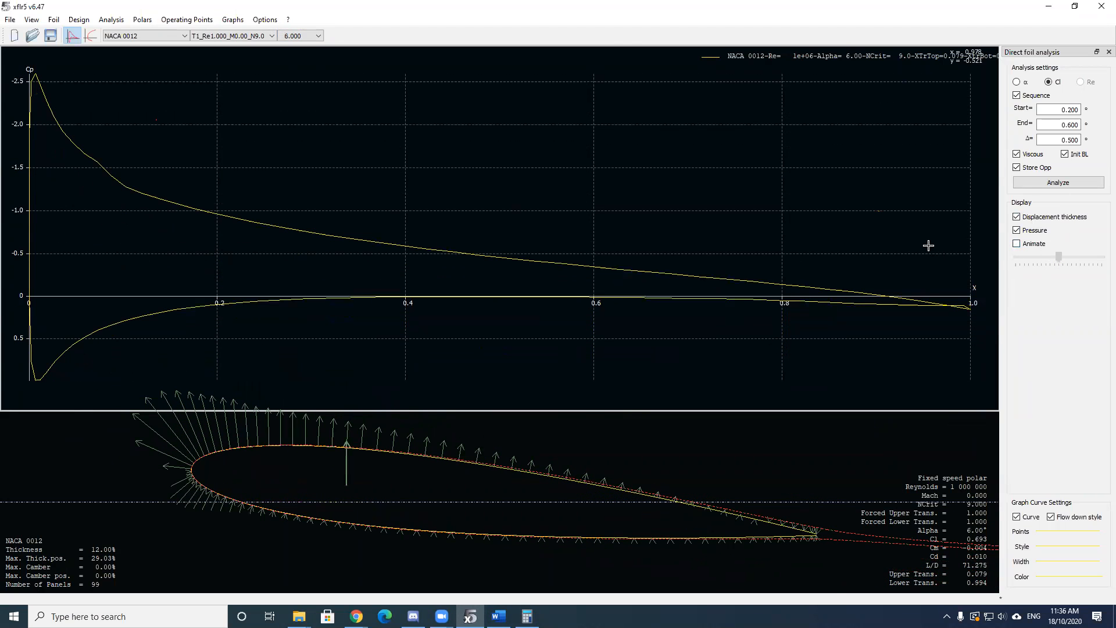
{"action": "scroll", "coordinate": [378, 468], "scroll_direction": "up", "scroll_amount": 3}
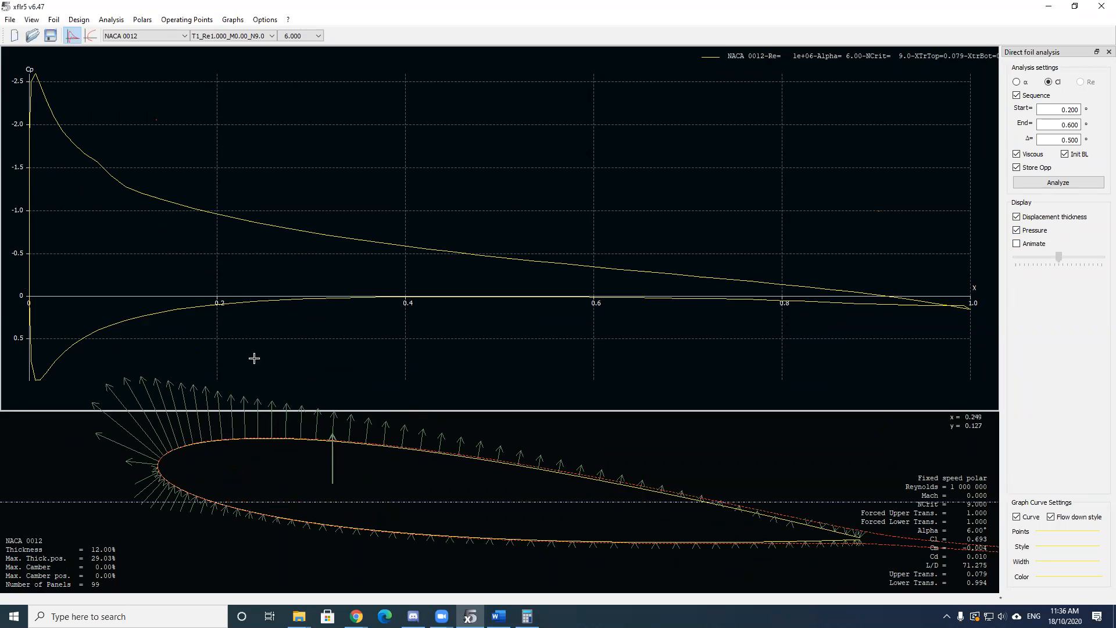
{"action": "left_click_drag", "start_coordinate": [121, 208], "coordinate": [238, 215]}
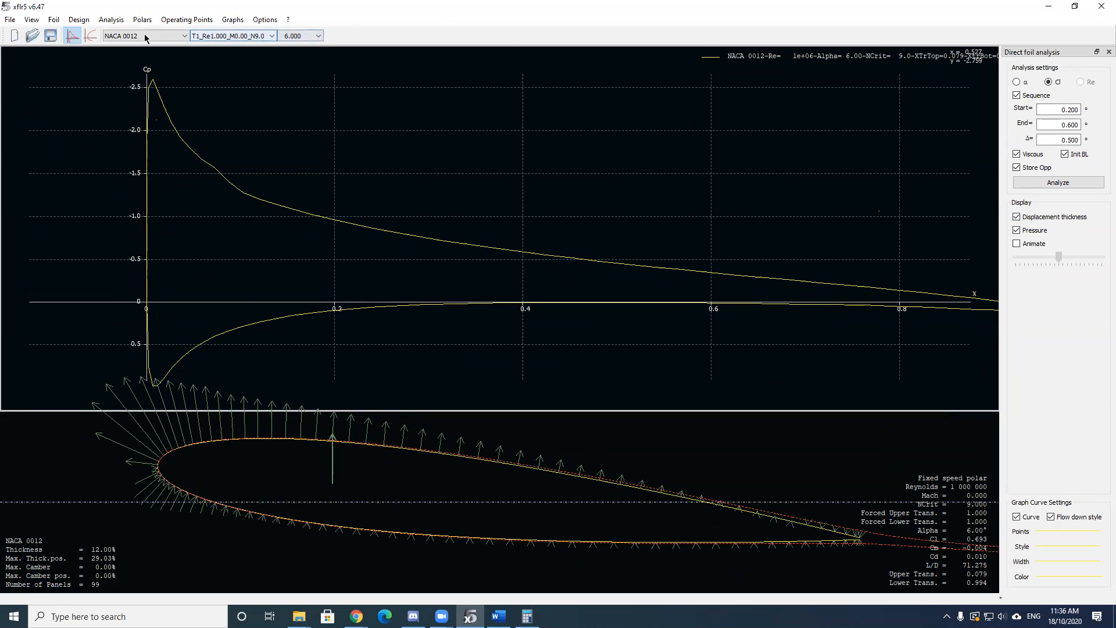
- Check the available polars and foils, and look at where the 6.000° operating point lies on the polar graphs
{"action": "left_click", "coordinate": [268, 36]}
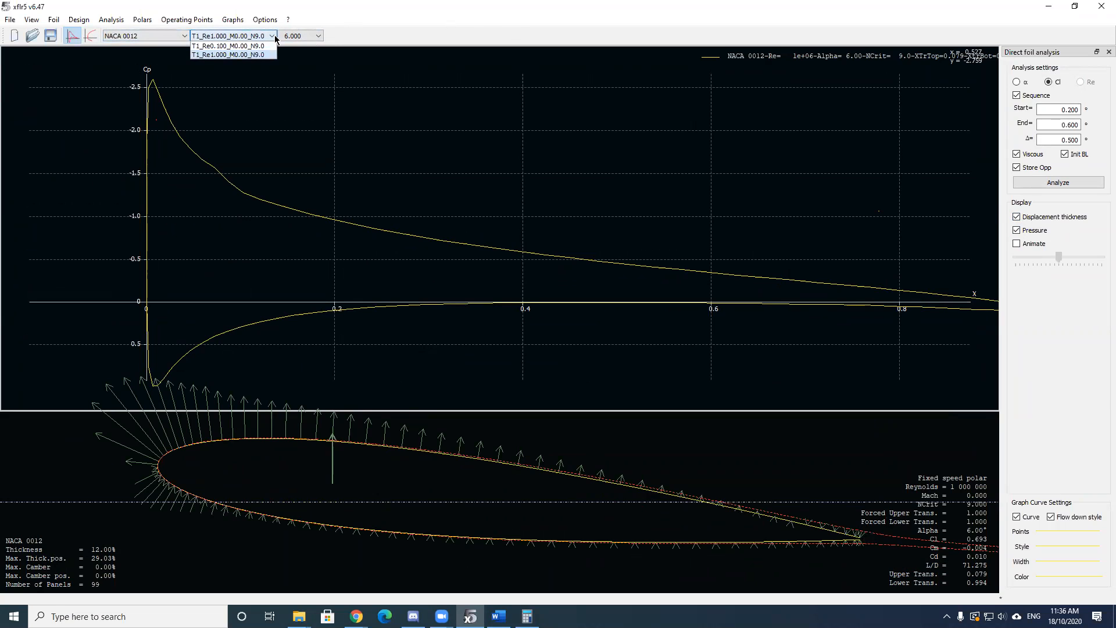
{"action": "left_click", "coordinate": [293, 36]}
{"action": "scroll", "coordinate": [294, 52], "scroll_direction": "up", "scroll_amount": 3}
{"action": "left_click", "coordinate": [130, 37]}
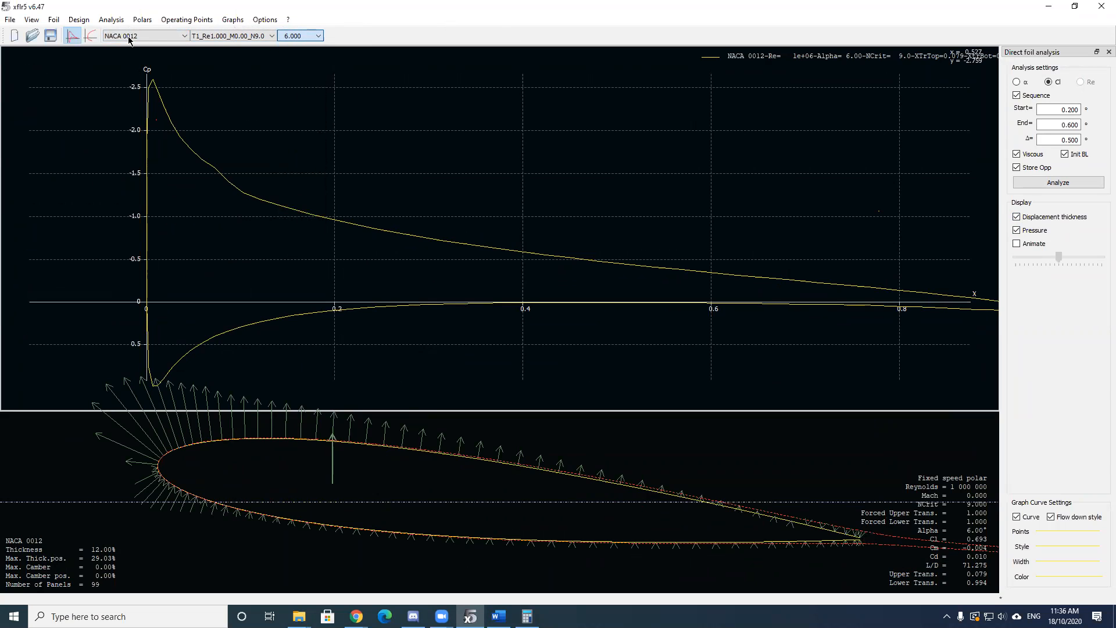
{"action": "left_click", "coordinate": [131, 36]}
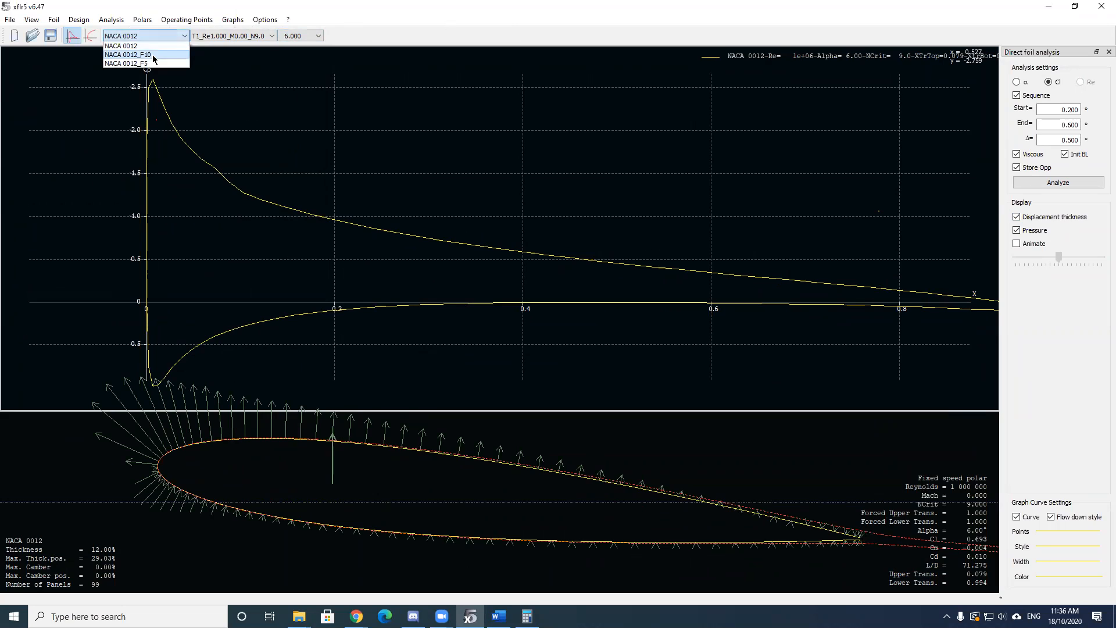
{"action": "left_click", "coordinate": [92, 37]}
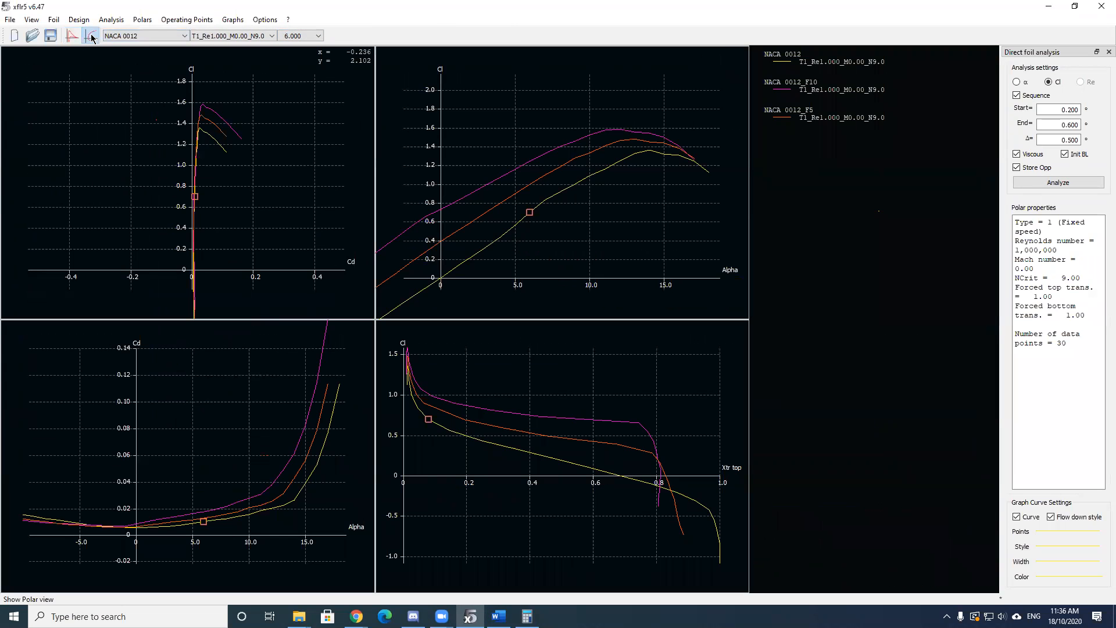
{"action": "left_click", "coordinate": [72, 36]}
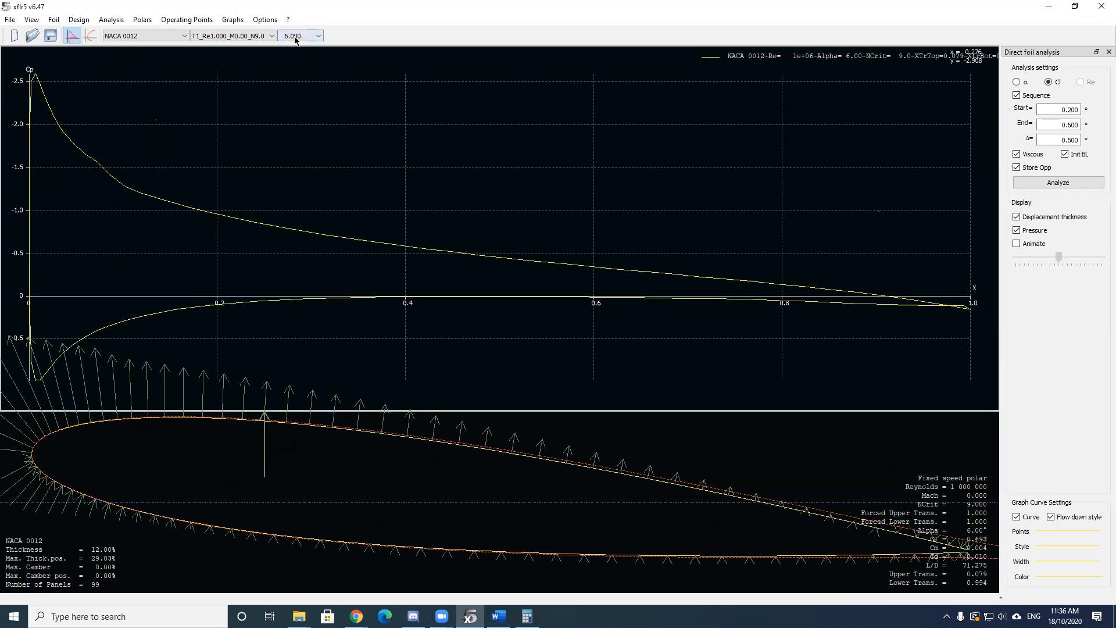
- Delete NACA 0012's current polar T1_Re1.000_M0.00_N9.0 together with its operating points
{"action": "right_click", "coordinate": [342, 134]}
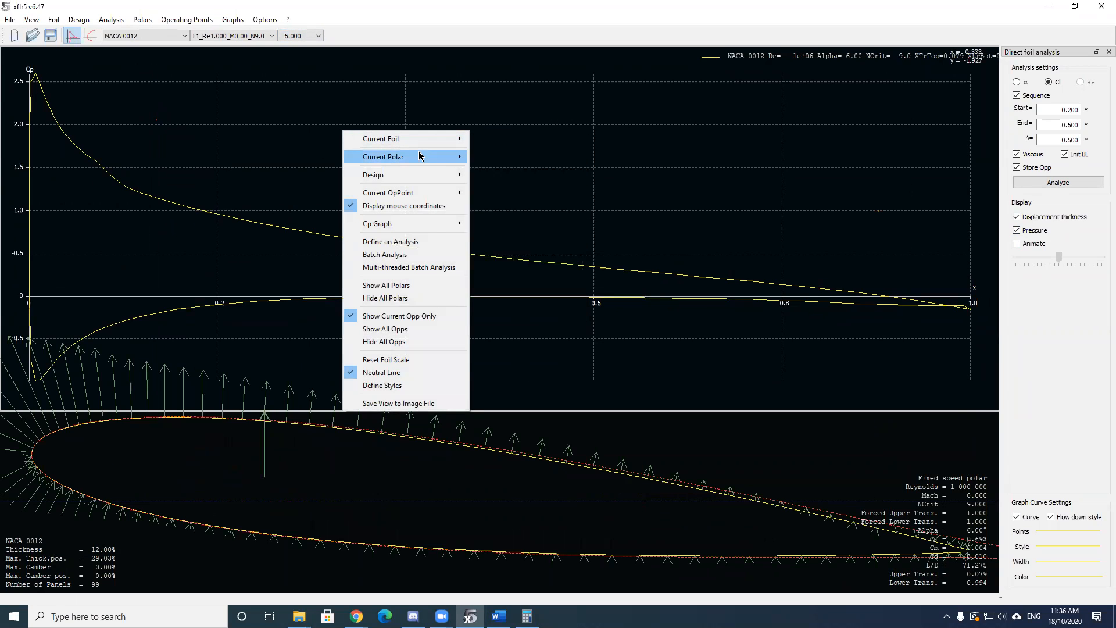
{"action": "mouse_move", "coordinate": [418, 152]}
{"action": "left_click", "coordinate": [549, 201]}
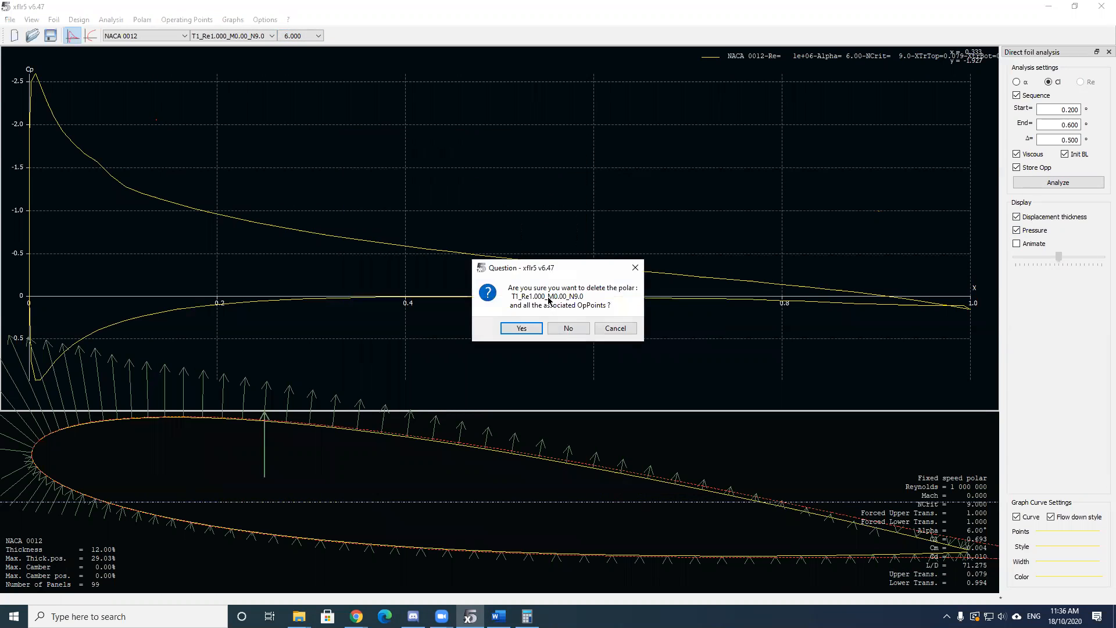
{"action": "left_click", "coordinate": [521, 328]}
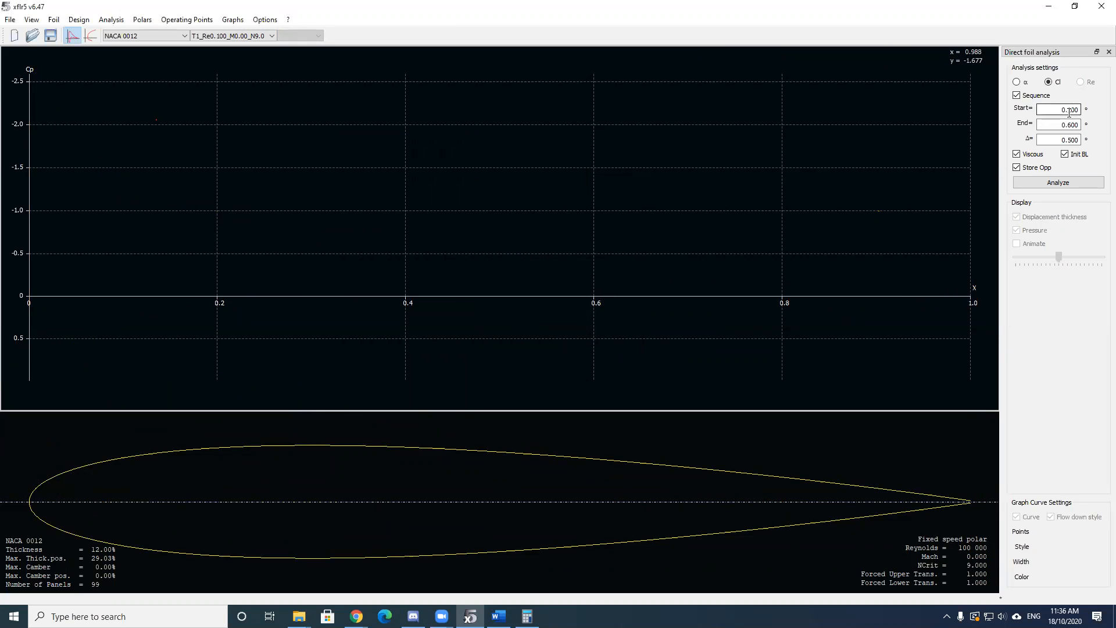
- Analyze NACA 0012 on the Re 0.100 polar over a Cl sequence from 0 to 1 in increments of 0.05
{"action": "key", "text": "Delete"}
{"action": "type", "text": "0"}
{"action": "left_click", "coordinate": [1069, 127]}
{"action": "key", "text": "Delete"}
{"action": "left_click", "coordinate": [1070, 141]}
{"action": "left_click", "coordinate": [1065, 182]}
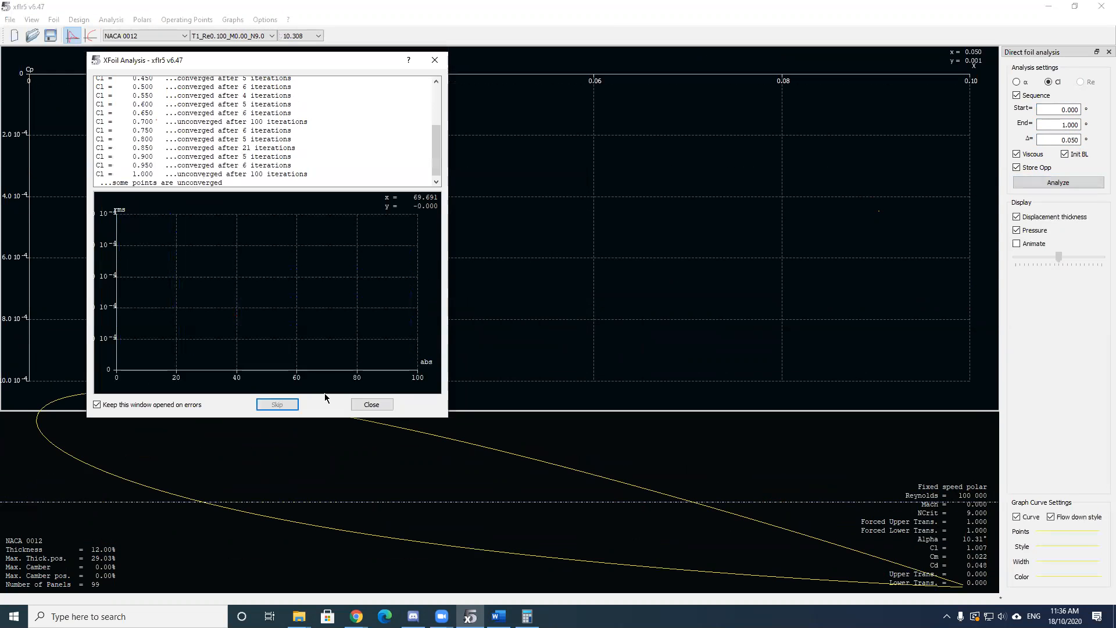
{"action": "left_click", "coordinate": [368, 404]}
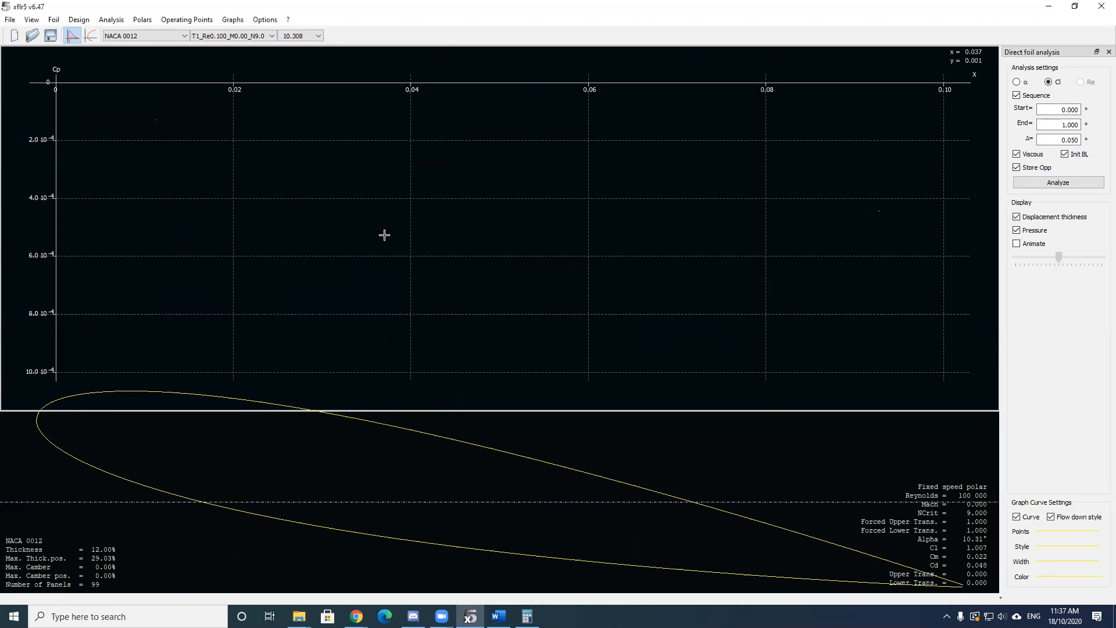
- Compare the pressure distributions of the 0.961°, 4.168° and 6.844° operating points
{"action": "left_click", "coordinate": [302, 36]}
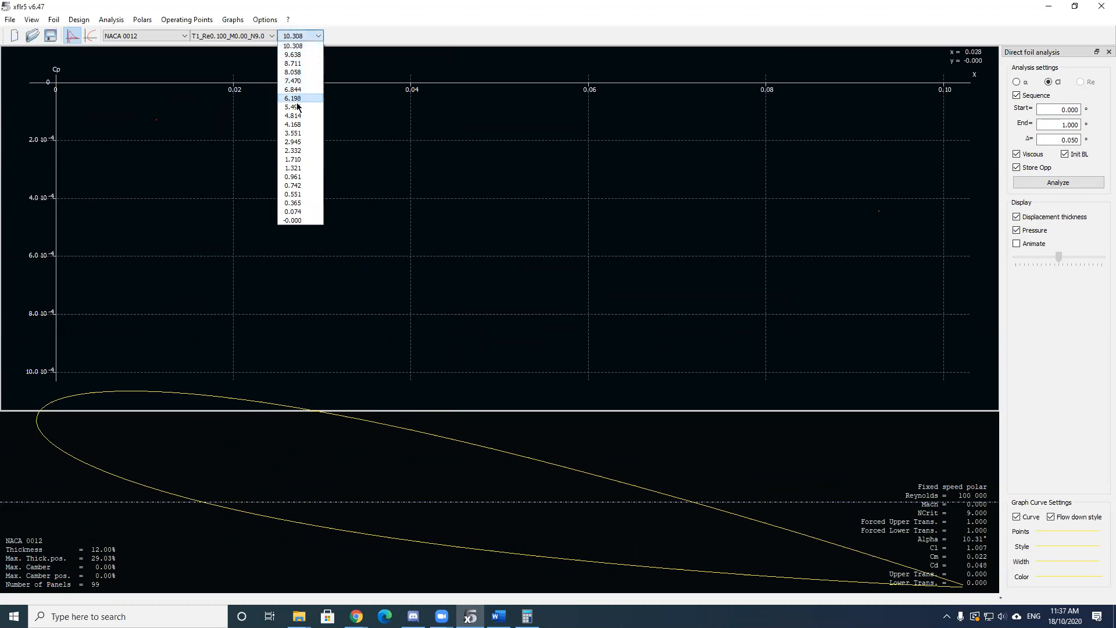
{"action": "left_click", "coordinate": [293, 176]}
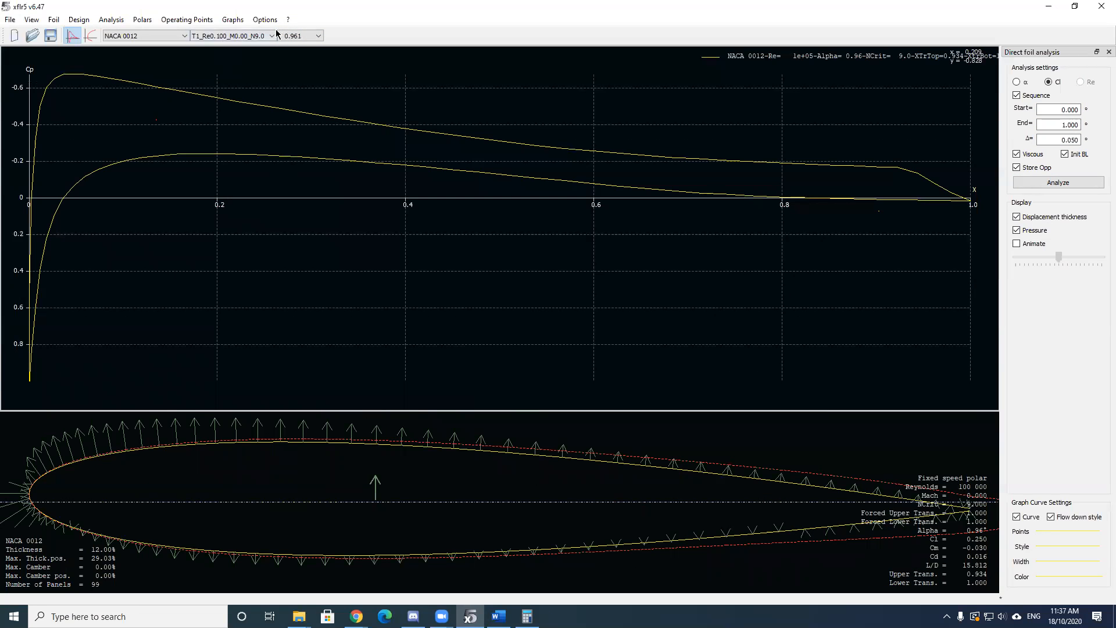
{"action": "left_click", "coordinate": [299, 36]}
{"action": "left_click", "coordinate": [301, 120]}
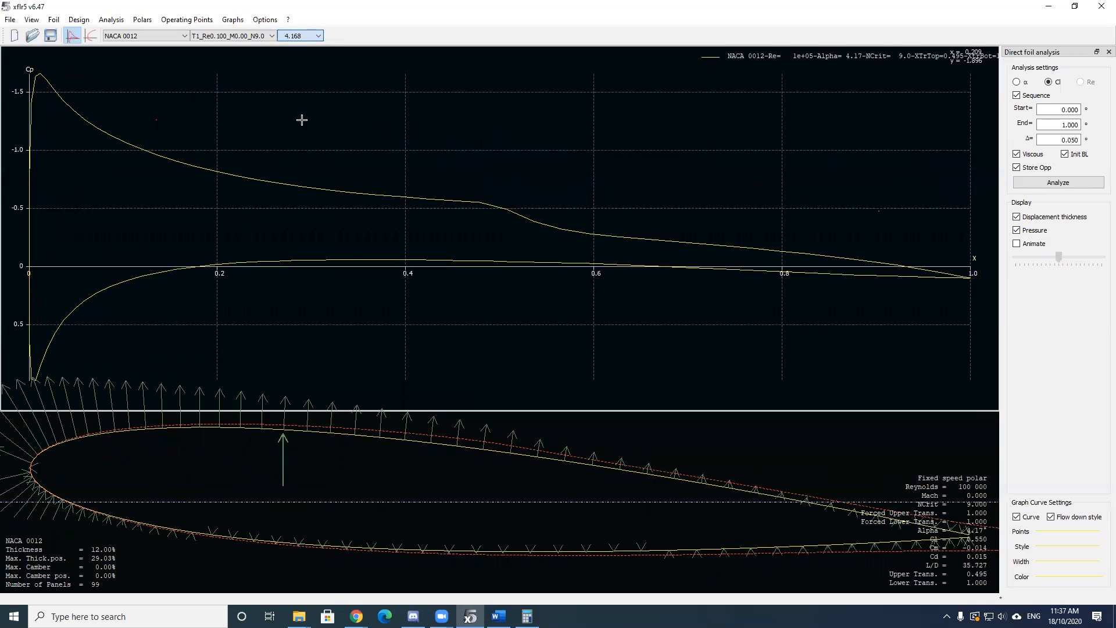
{"action": "left_click", "coordinate": [308, 35]}
{"action": "left_click", "coordinate": [302, 91]}
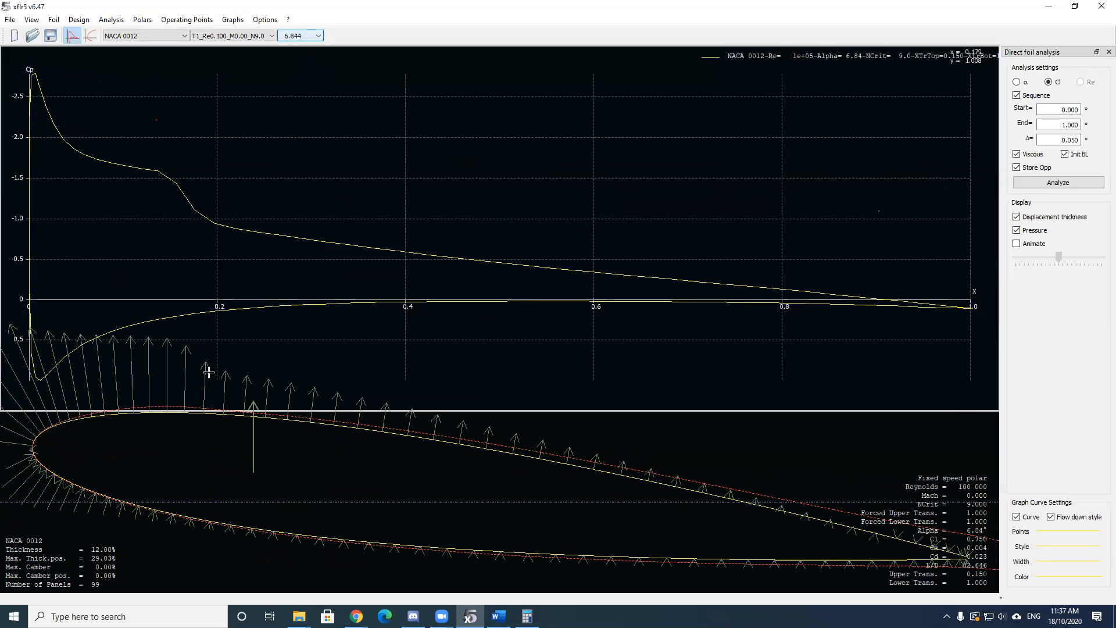
- Hide the displacement thickness and fit the Cp curve and the foil's pressure arrows fully in view
{"action": "left_click", "coordinate": [1016, 217]}
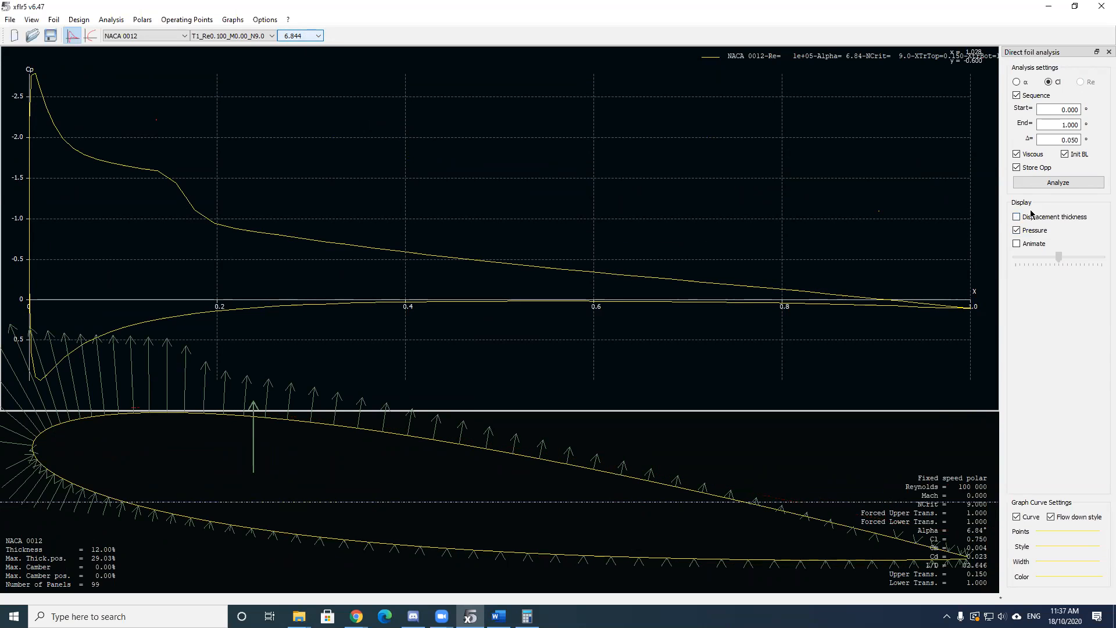
{"action": "scroll", "coordinate": [231, 350], "scroll_direction": "down", "scroll_amount": 2}
{"action": "scroll", "coordinate": [234, 347], "scroll_direction": "up", "scroll_amount": 5}
{"action": "scroll", "coordinate": [275, 296], "scroll_direction": "up", "scroll_amount": 3}
{"action": "scroll", "coordinate": [324, 252], "scroll_direction": "down", "scroll_amount": 3}
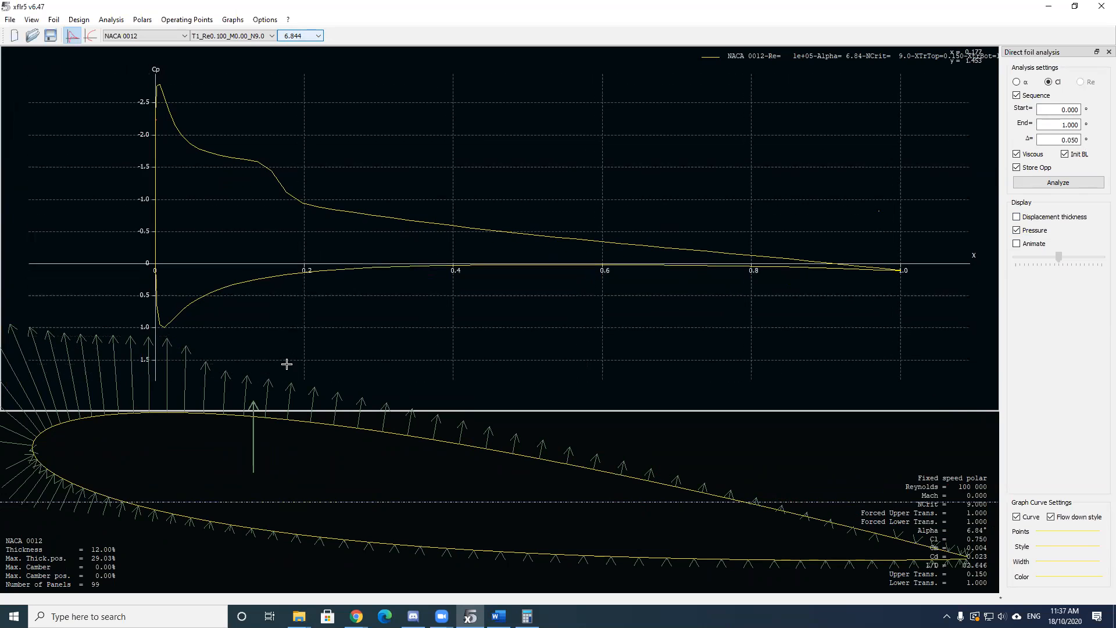
{"action": "scroll", "coordinate": [333, 472], "scroll_direction": "up", "scroll_amount": 1}
{"action": "scroll", "coordinate": [331, 459], "scroll_direction": "up", "scroll_amount": 2}
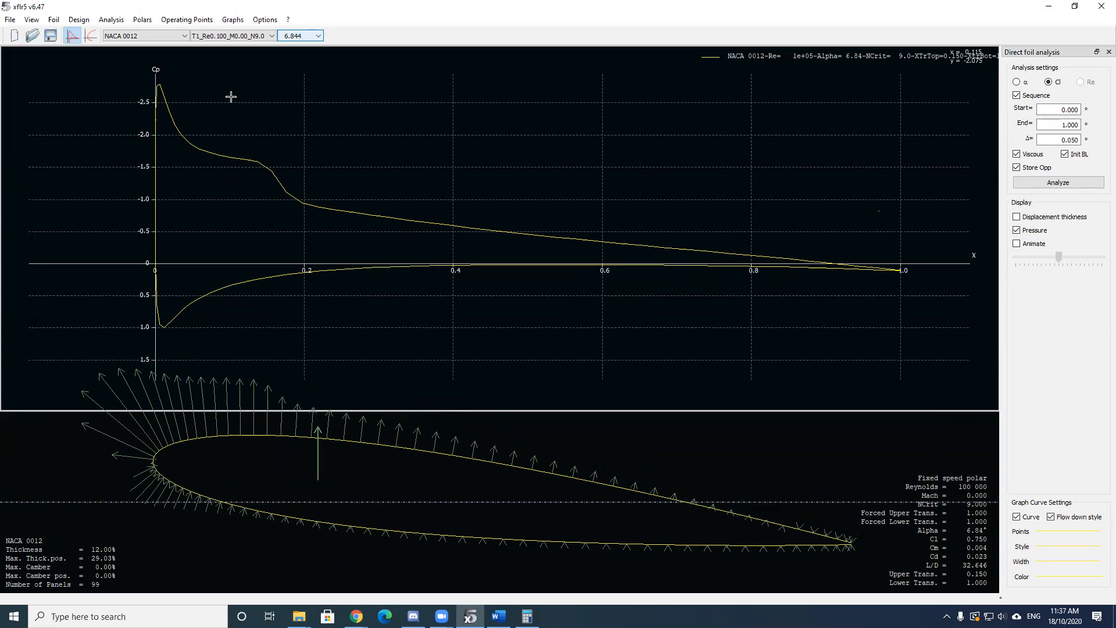
- Make the 0.742° operating point current and examine its position on the enlarged Cl–Alpha polar graph
{"action": "left_click", "coordinate": [297, 39]}
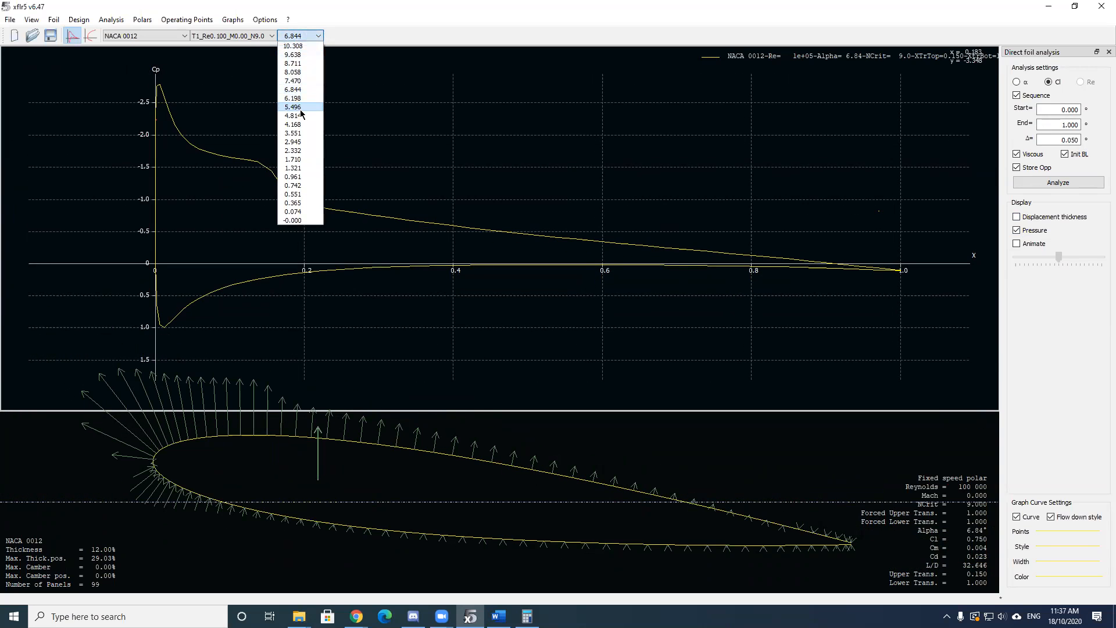
{"action": "left_click", "coordinate": [306, 184]}
{"action": "left_click", "coordinate": [90, 35]}
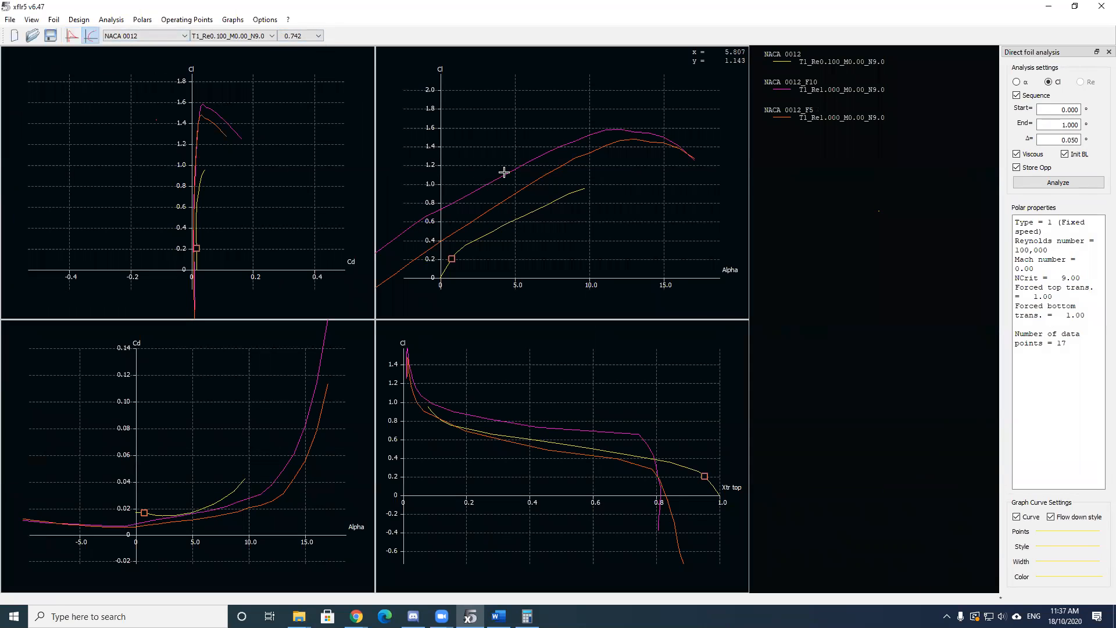
{"action": "left_click_drag", "start_coordinate": [491, 184], "coordinate": [533, 177]}
{"action": "scroll", "coordinate": [533, 177], "scroll_direction": "up", "scroll_amount": 4}
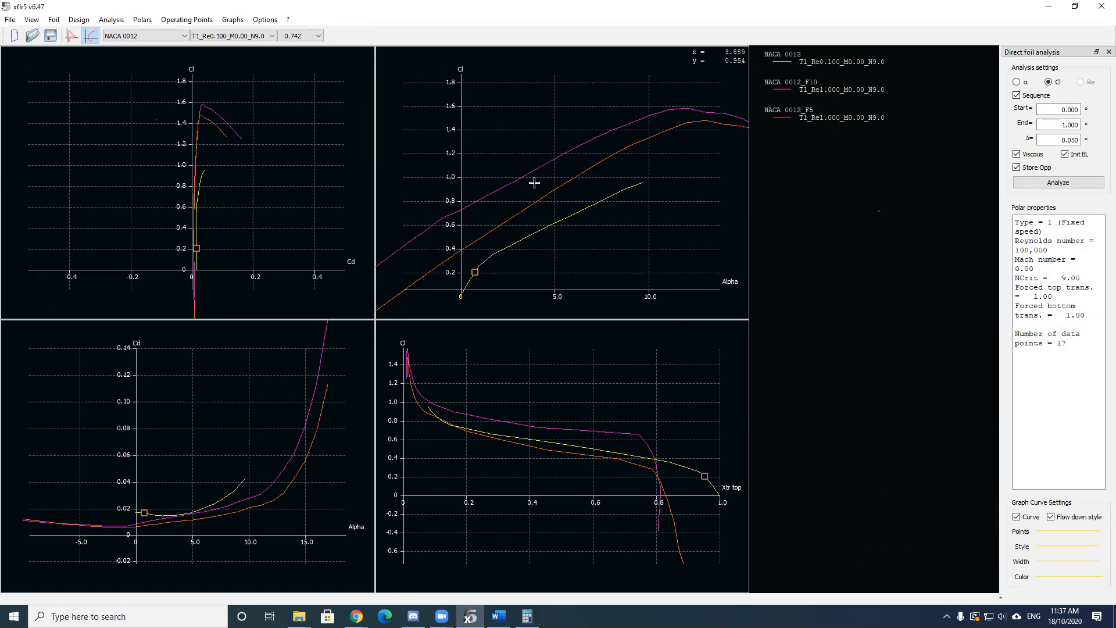
{"action": "left_click_drag", "start_coordinate": [552, 256], "coordinate": [560, 235]}
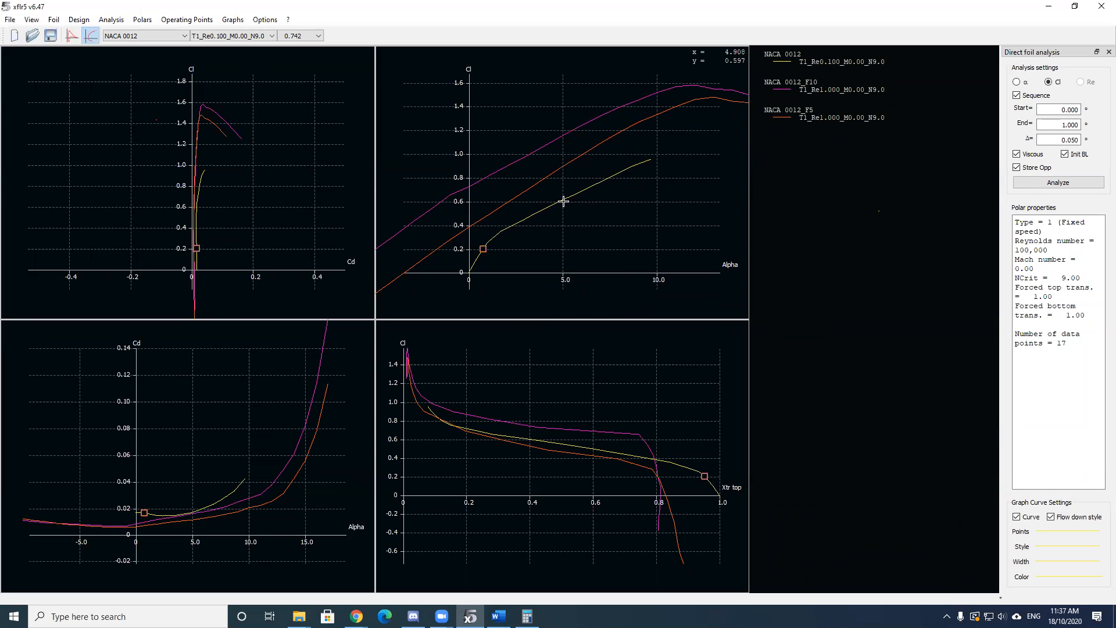
{"action": "scroll", "coordinate": [562, 200], "scroll_direction": "up", "scroll_amount": 5}
{"action": "left_click_drag", "start_coordinate": [563, 202], "coordinate": [584, 171]}
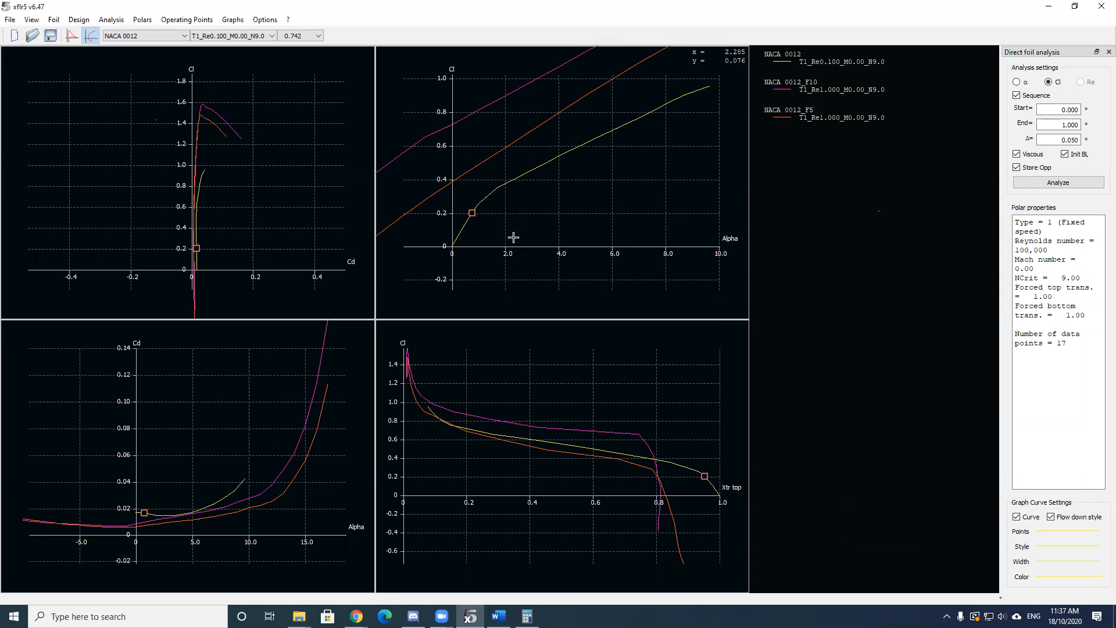
- Make the 2.332° operating point current and inspect its Cp curve and pressure arrows in the operating point view
{"action": "left_click", "coordinate": [297, 37]}
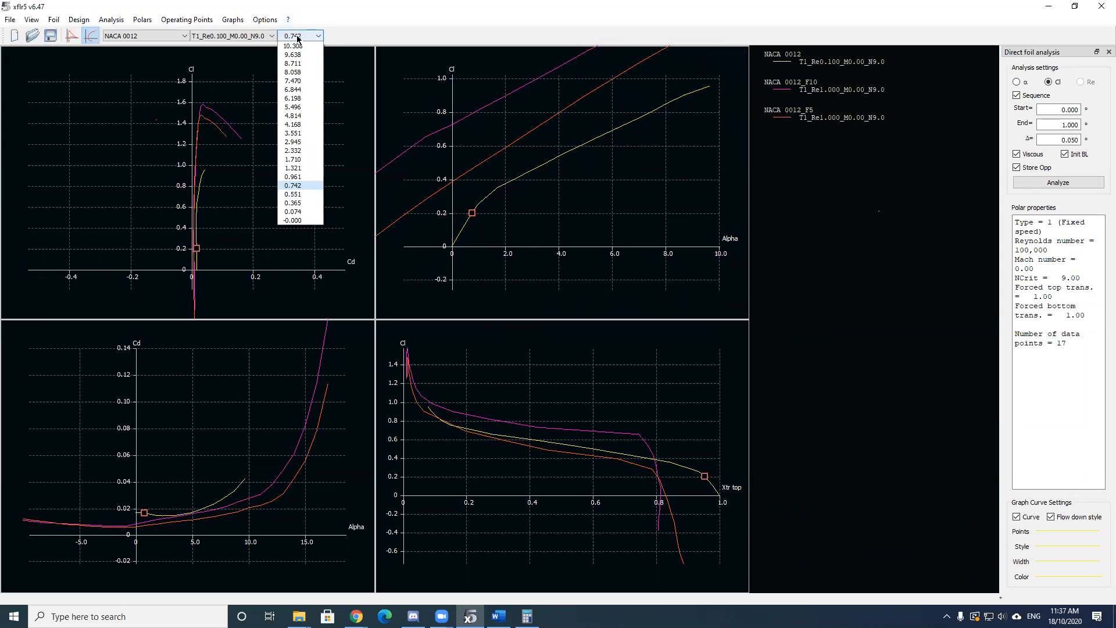
{"action": "left_click", "coordinate": [313, 151]}
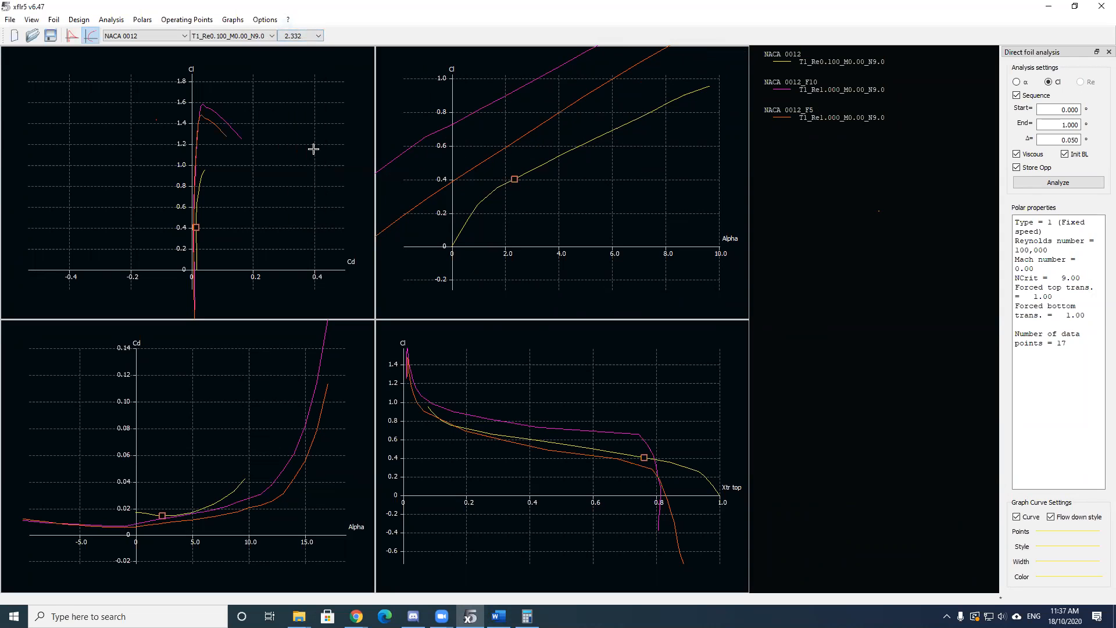
{"action": "left_click", "coordinate": [72, 35]}
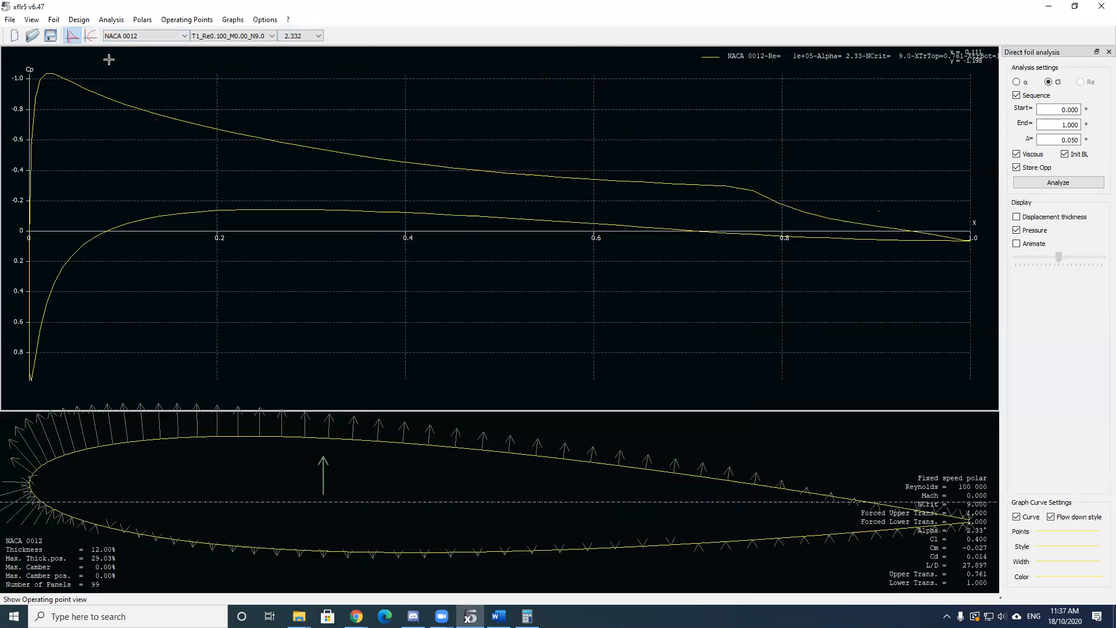
{"action": "scroll", "coordinate": [296, 172], "scroll_direction": "down", "scroll_amount": 4}
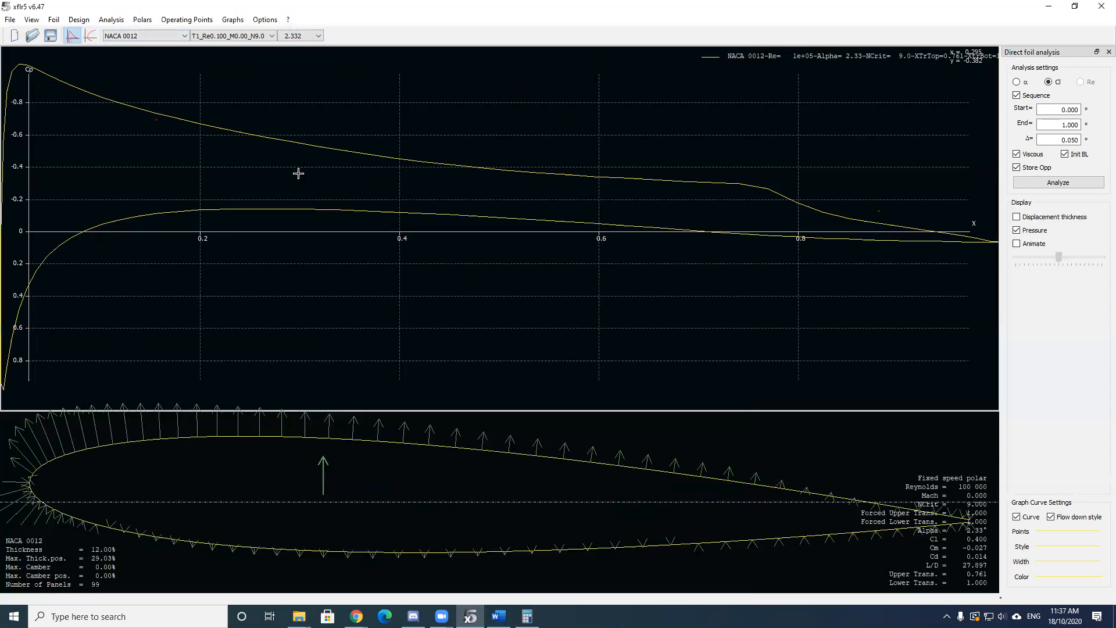
{"action": "scroll", "coordinate": [363, 217], "scroll_direction": "down", "scroll_amount": 1}
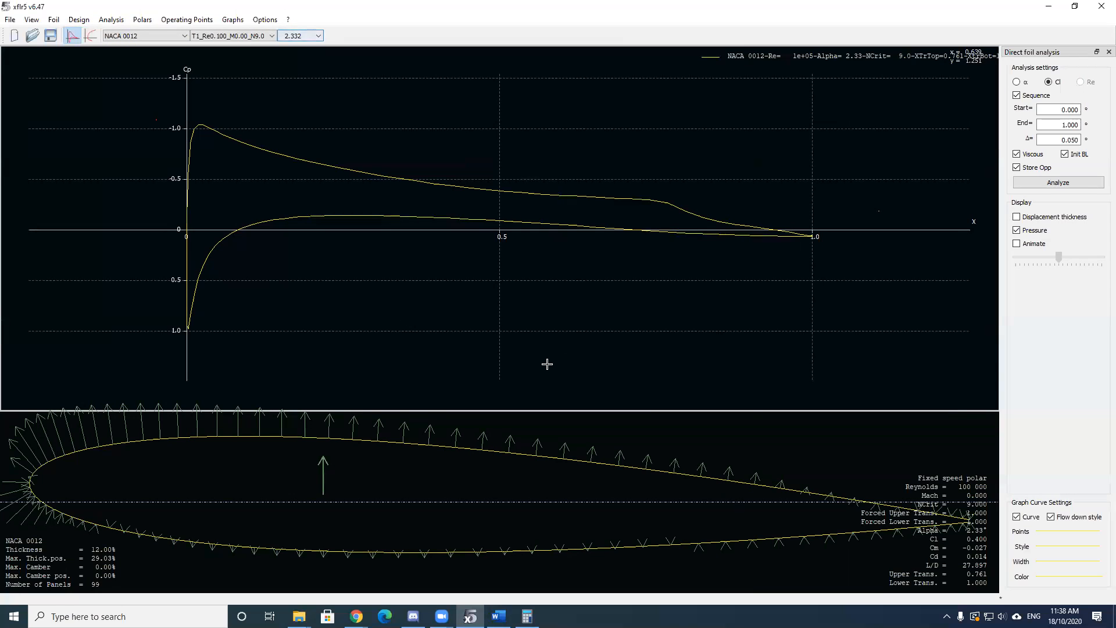
- Make NACA 0012_F5 the current foil and run its analysis over Cl 0 to 1 in increments of 0.05
{"action": "scroll", "coordinate": [407, 517], "scroll_direction": "down", "scroll_amount": 4}
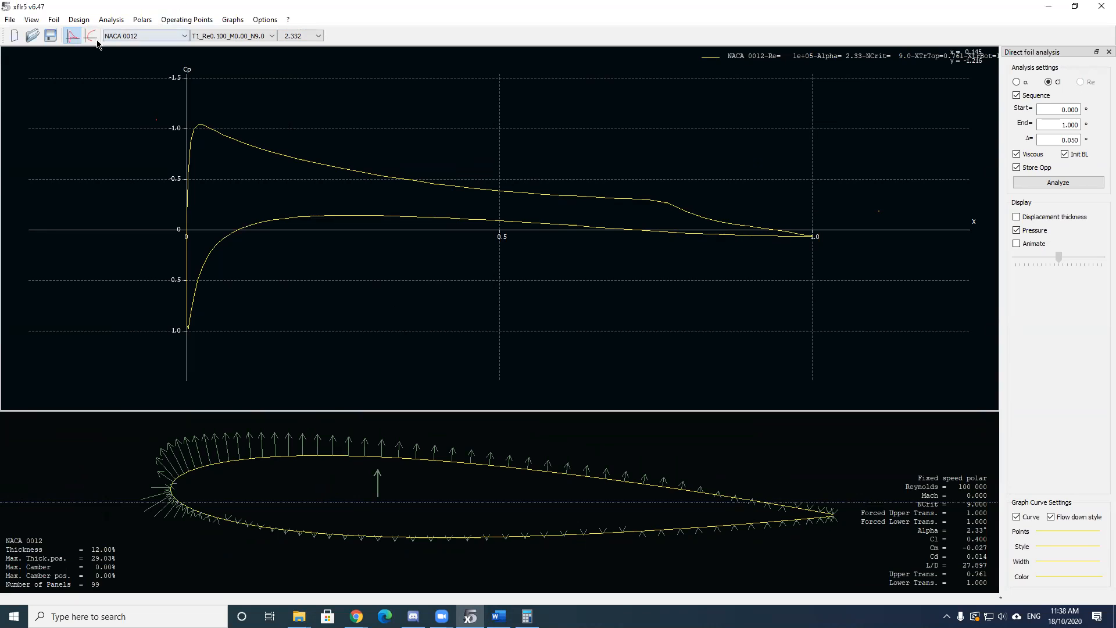
{"action": "left_click", "coordinate": [118, 35]}
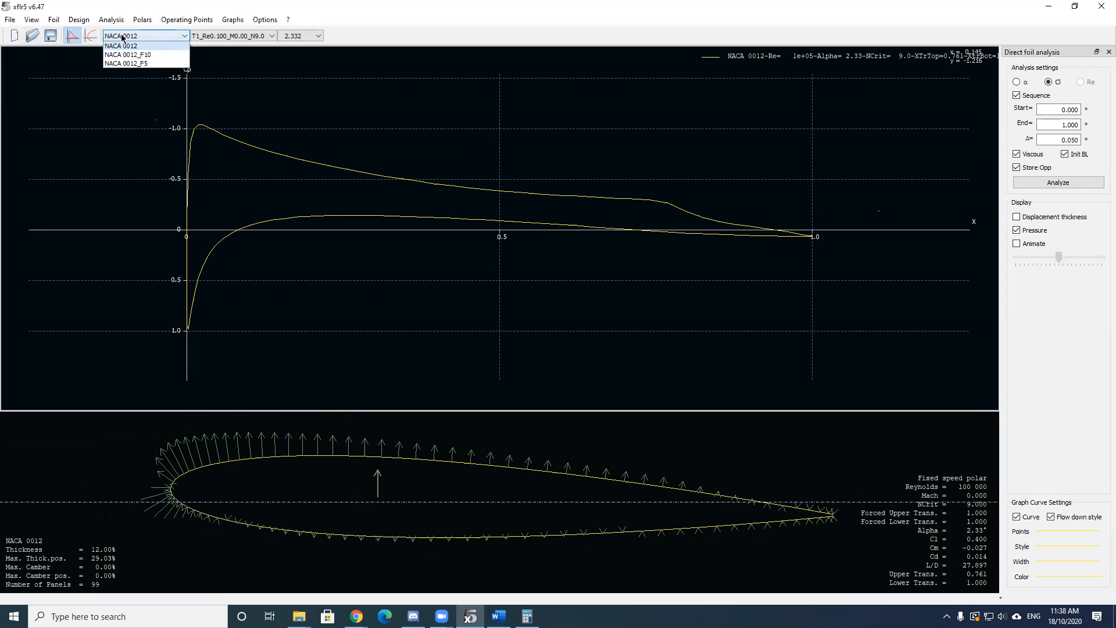
{"action": "left_click", "coordinate": [131, 63]}
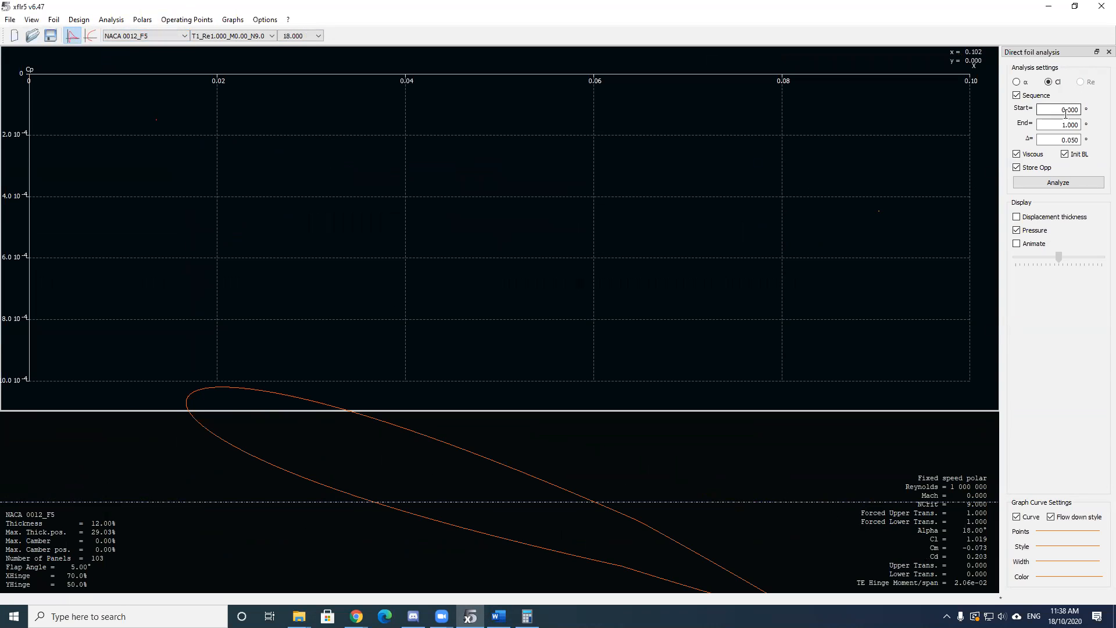
{"action": "left_click", "coordinate": [1058, 183]}
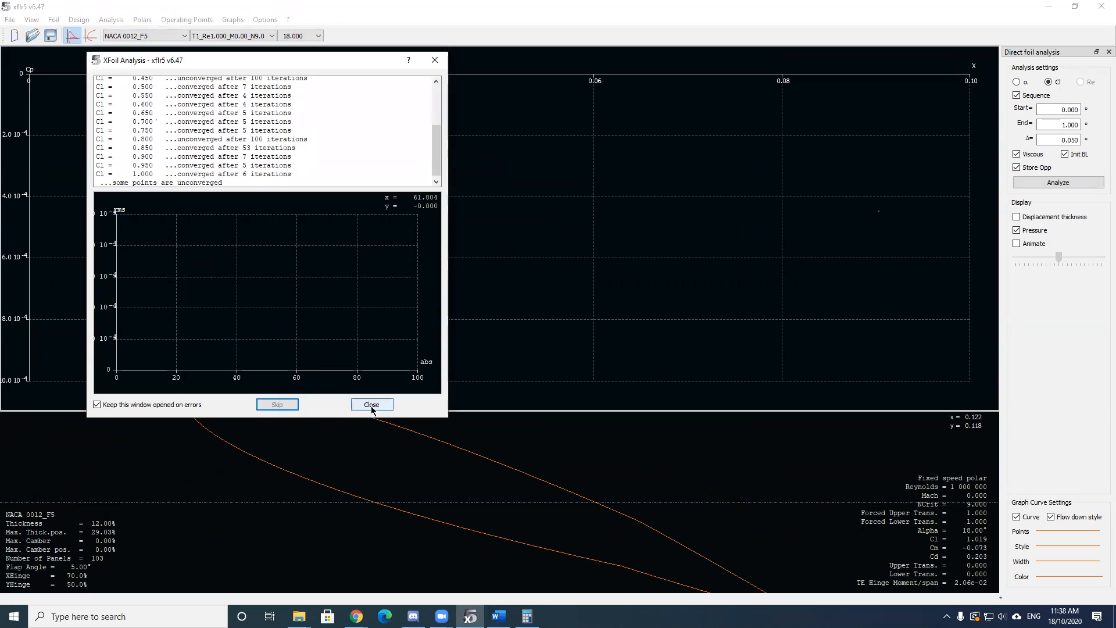
{"action": "left_click", "coordinate": [371, 405]}
- Make the 3.000° operating point of NACA 0012_F5 current and locate it on the polar graphs
{"action": "left_click", "coordinate": [306, 35]}
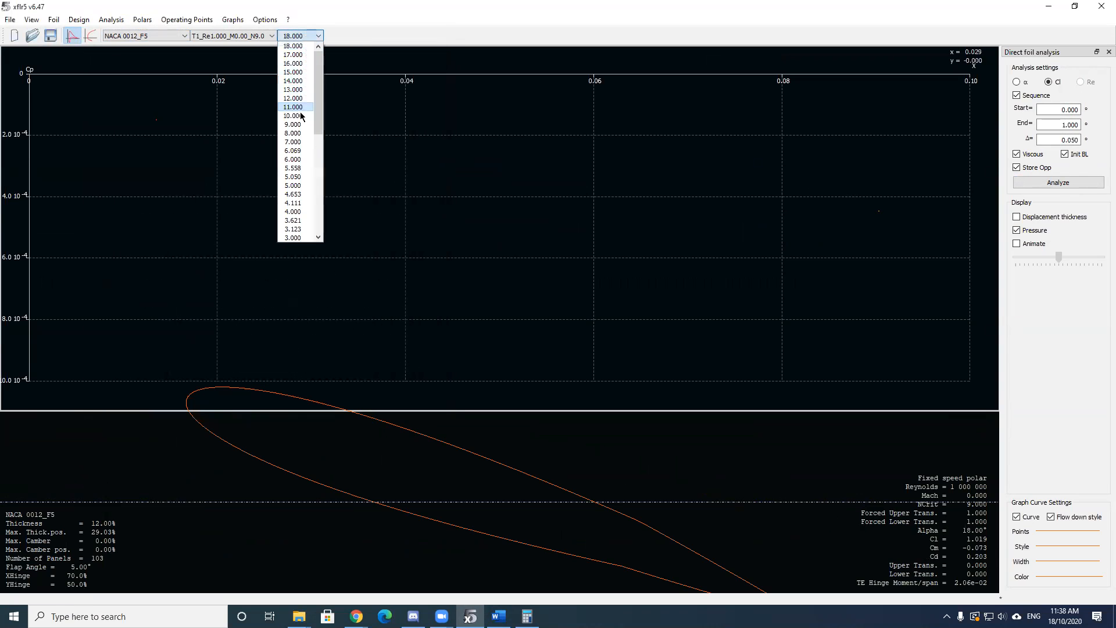
{"action": "left_click", "coordinate": [292, 237]}
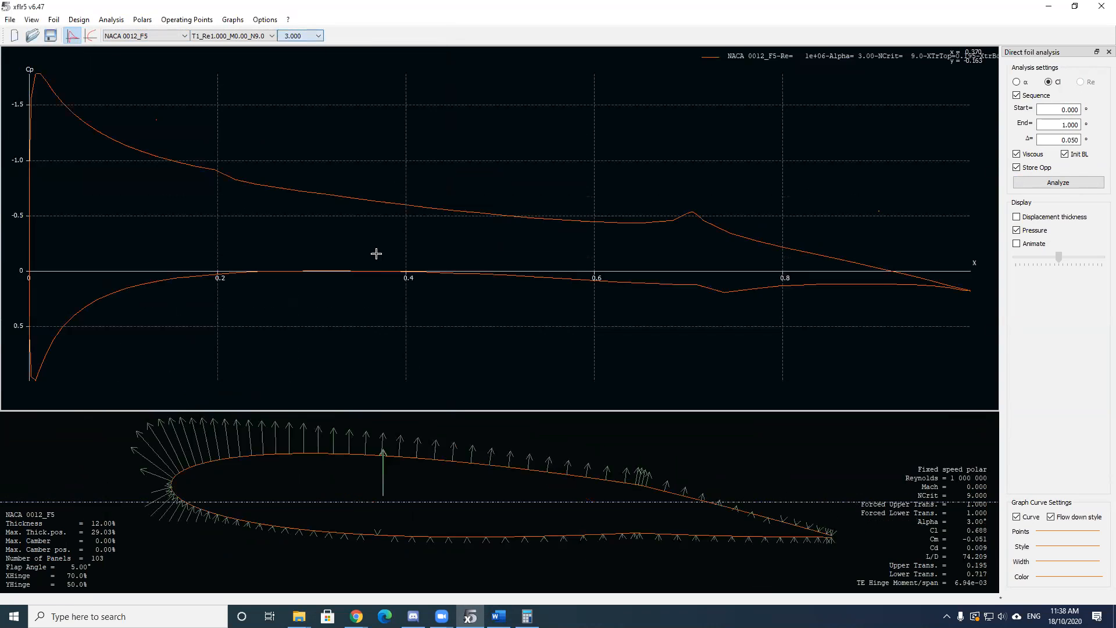
{"action": "left_click", "coordinate": [90, 36]}
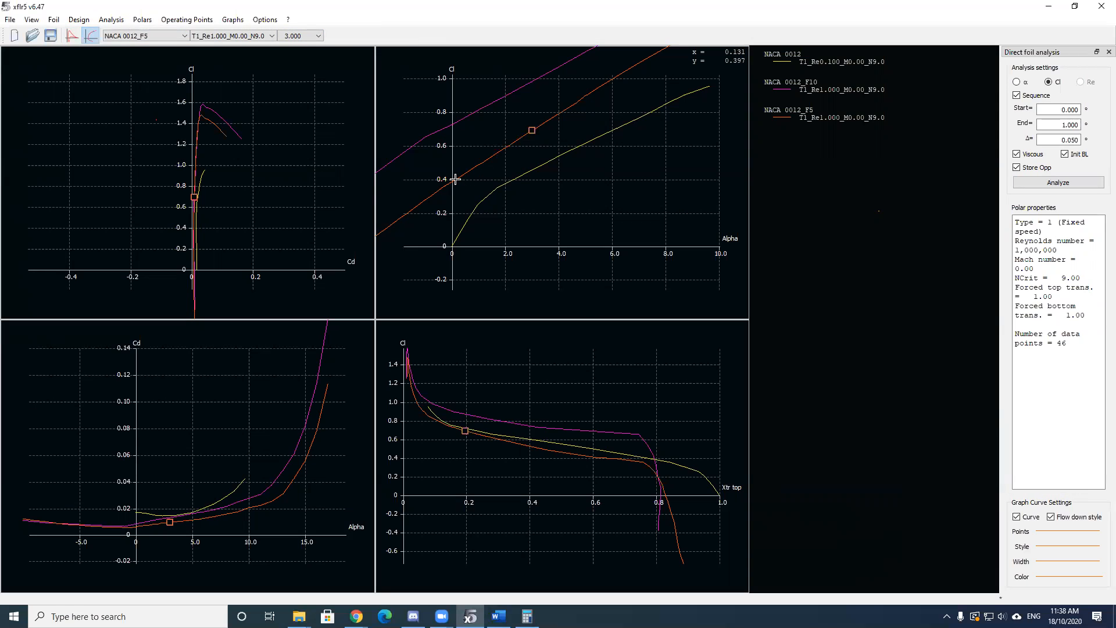
- Make the 0.169° operating point of NACA 0012_F5 current and inspect its Cp curve and pressure arrows
{"action": "left_click", "coordinate": [297, 36]}
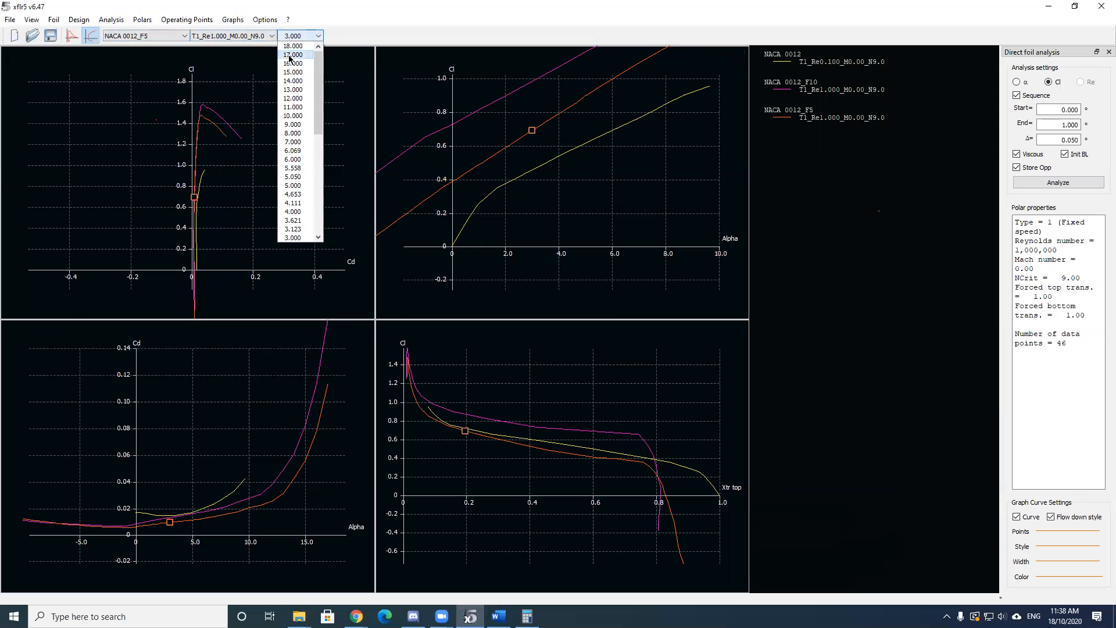
{"action": "scroll", "coordinate": [296, 198], "scroll_direction": "down", "scroll_amount": 2}
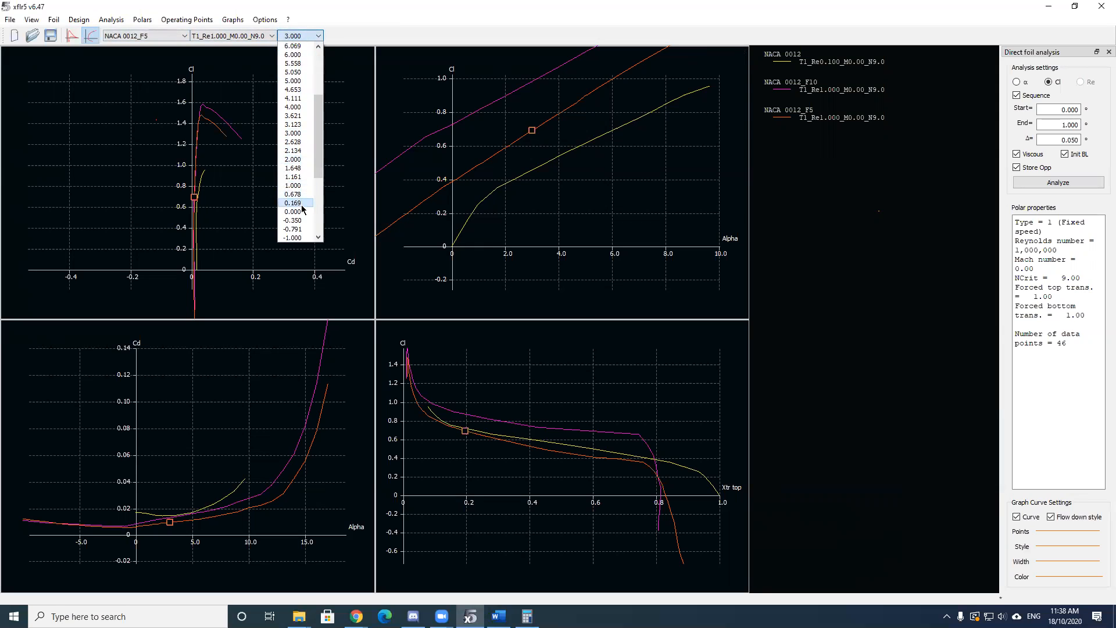
{"action": "left_click", "coordinate": [294, 202]}
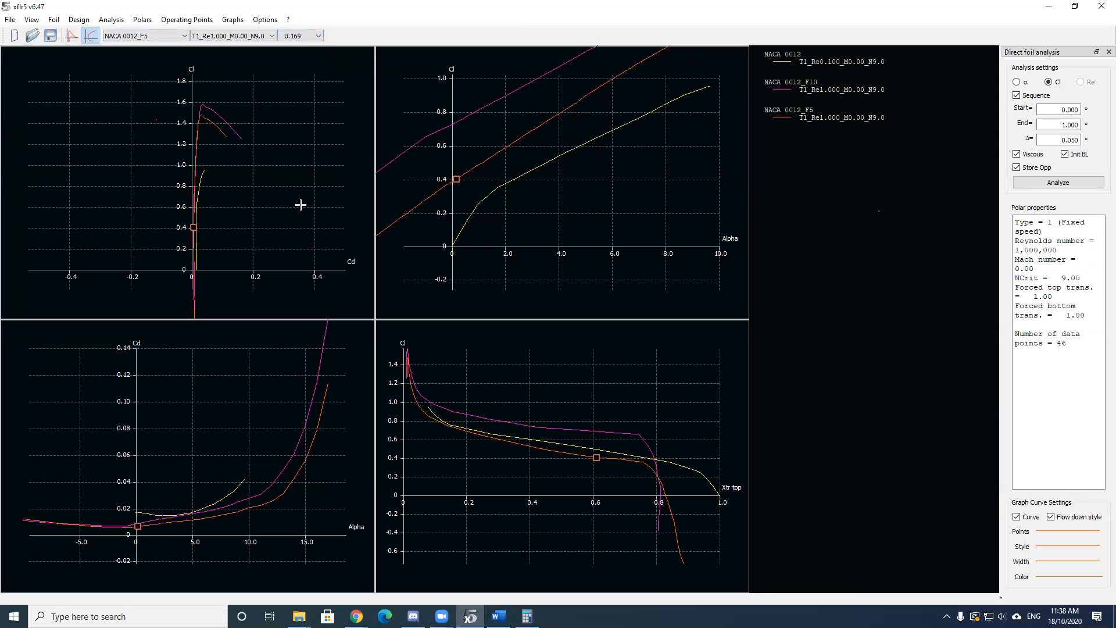
{"action": "left_click", "coordinate": [71, 36]}
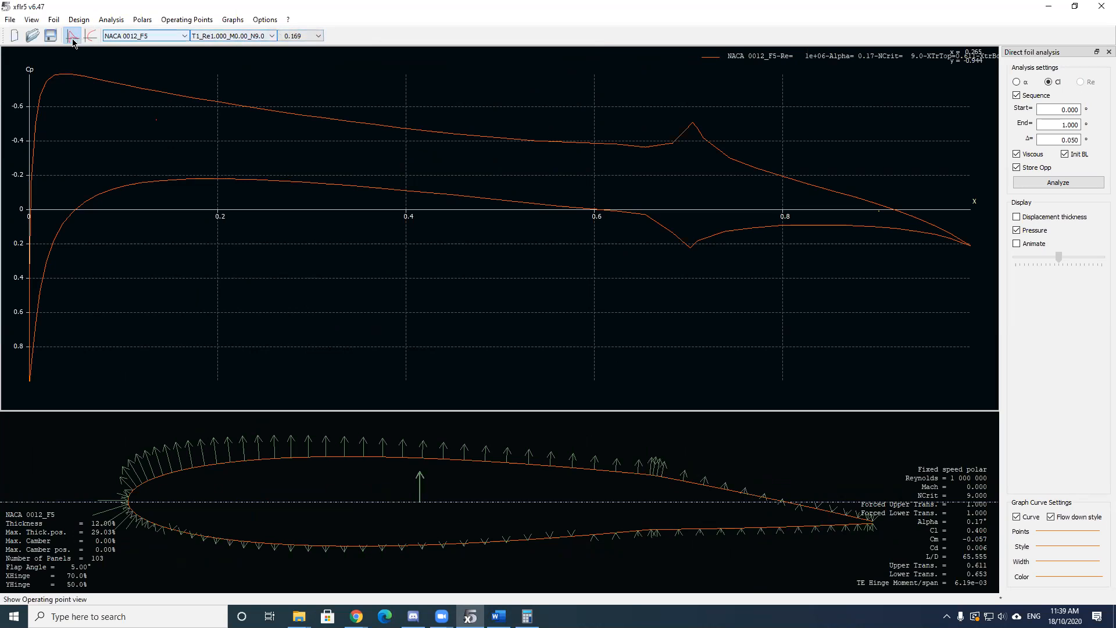
- In the settings for all polar graphs, choose Cl/Cd as the Y-axis variable and Alpha as the X-axis variable
{"action": "left_click", "coordinate": [90, 35]}
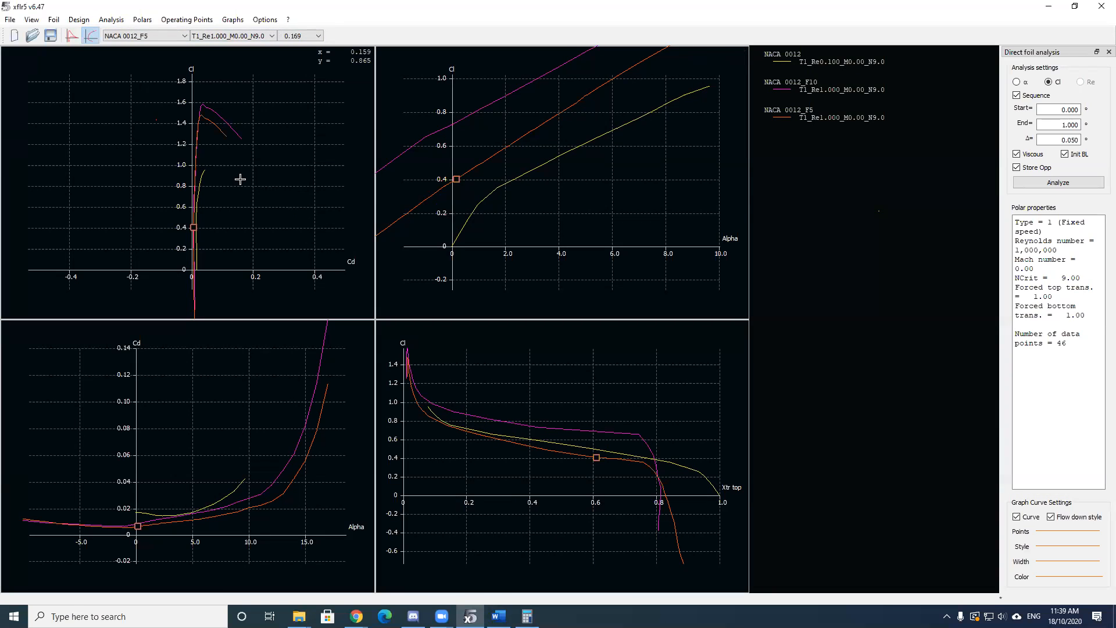
{"action": "right_click", "coordinate": [250, 153]}
{"action": "mouse_move", "coordinate": [253, 164]}
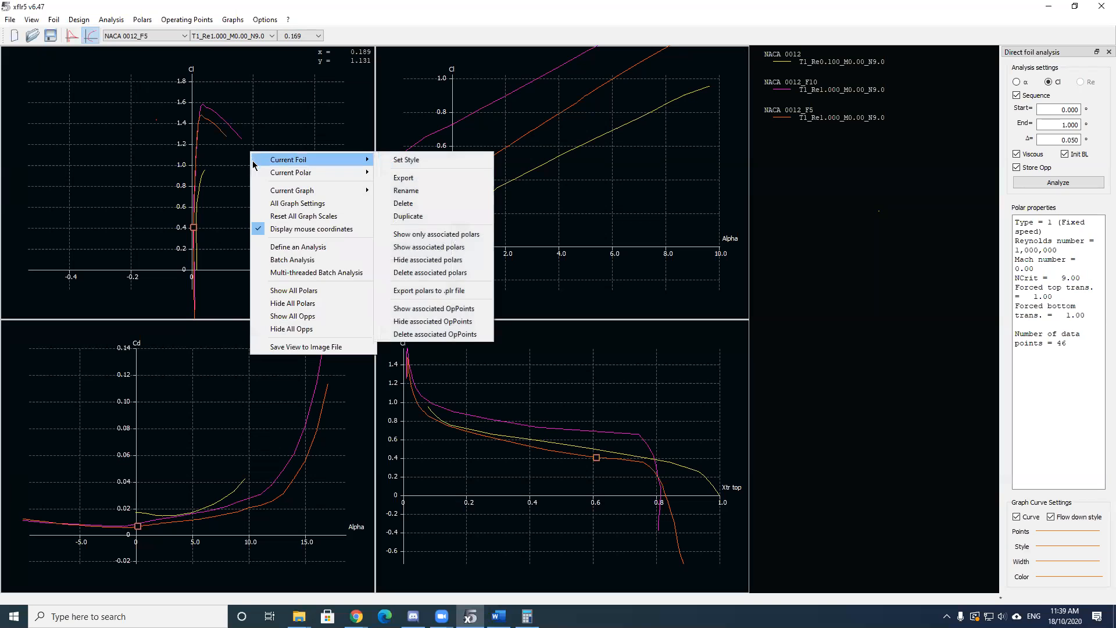
{"action": "left_click", "coordinate": [293, 204]}
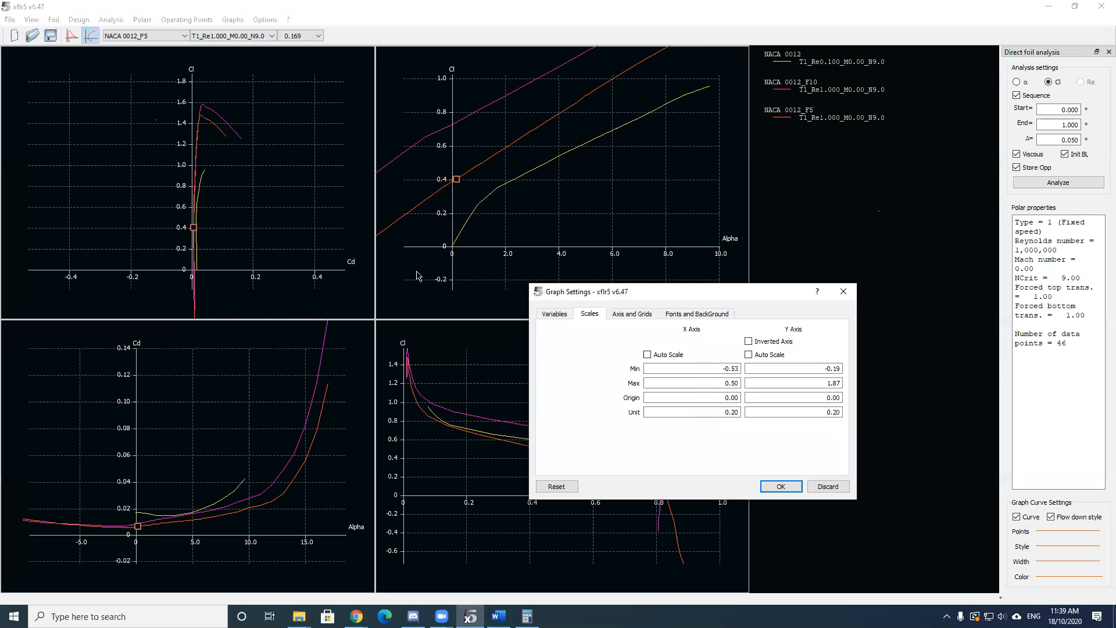
{"action": "left_click", "coordinate": [558, 317]}
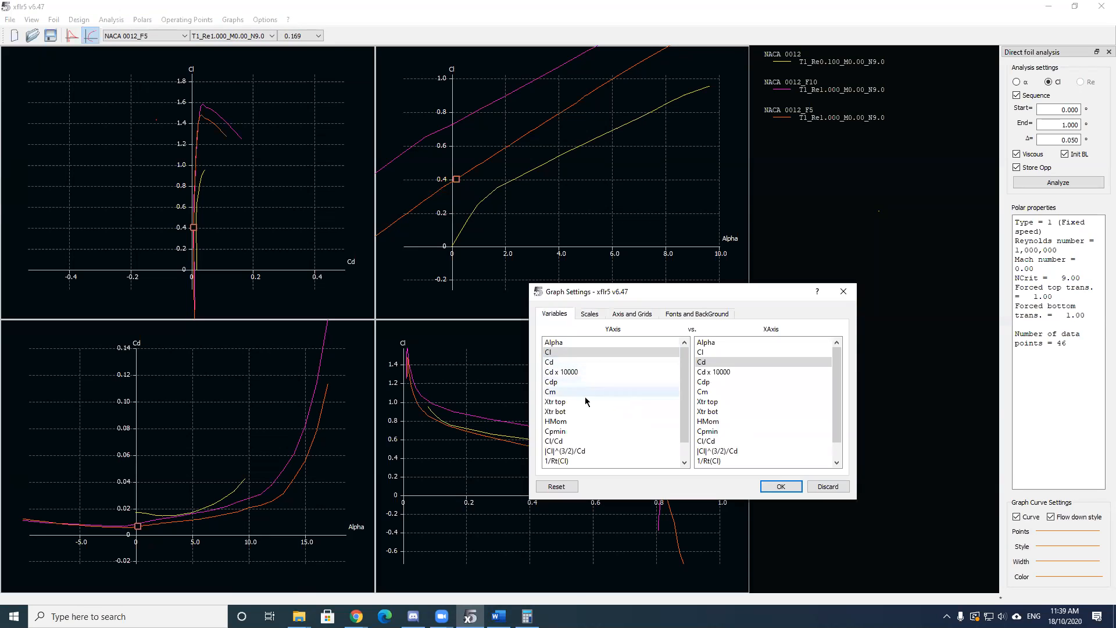
{"action": "left_click", "coordinate": [582, 443]}
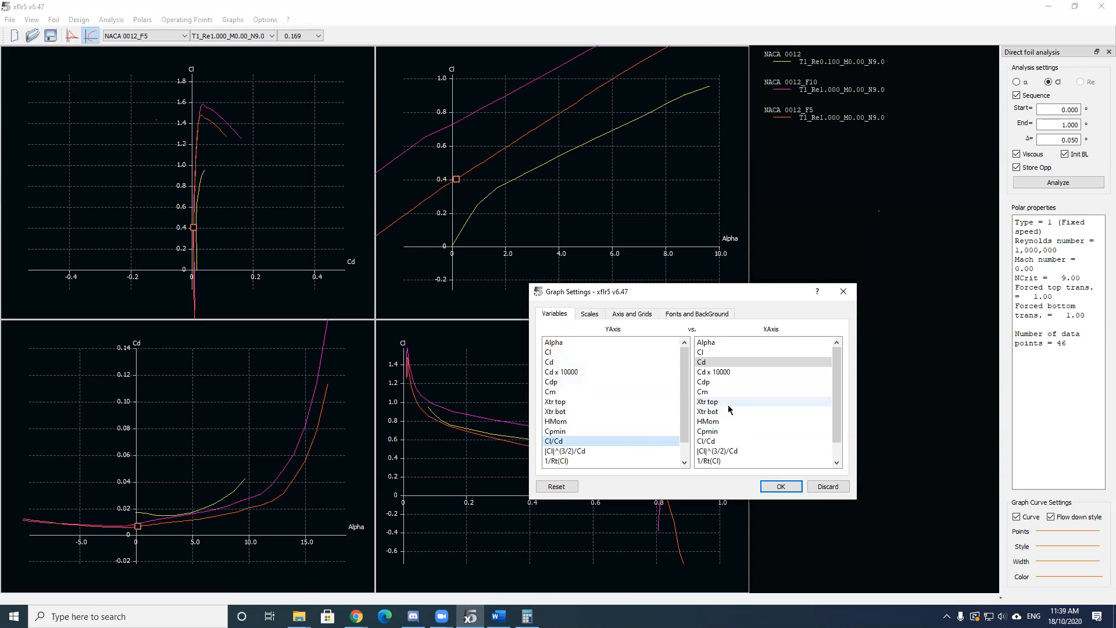
{"action": "left_click", "coordinate": [715, 342]}
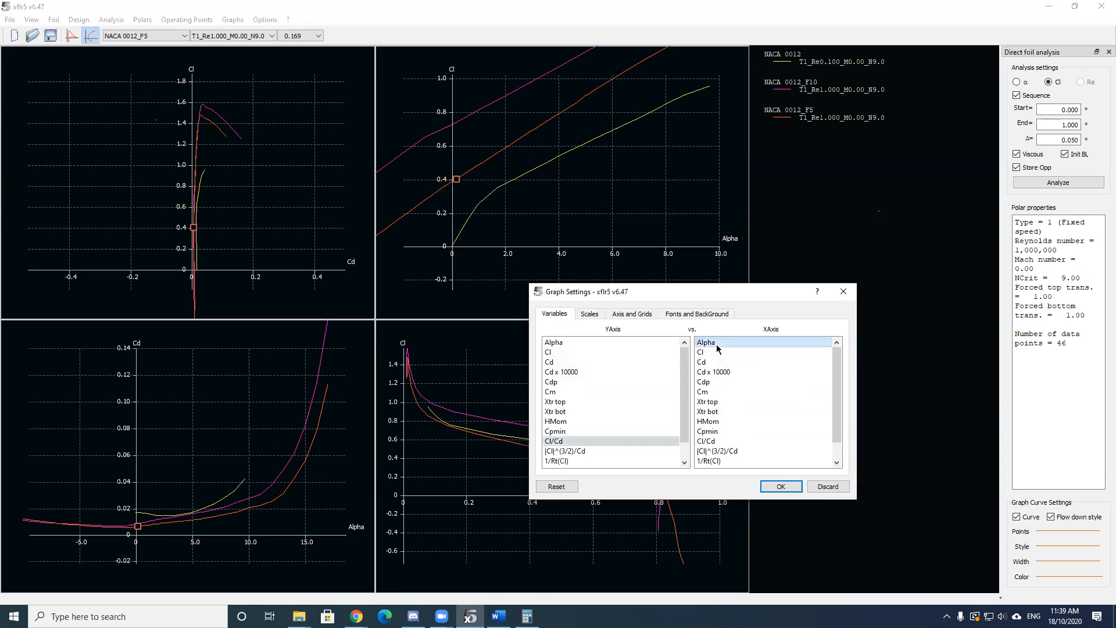
{"action": "left_click", "coordinate": [781, 486]}
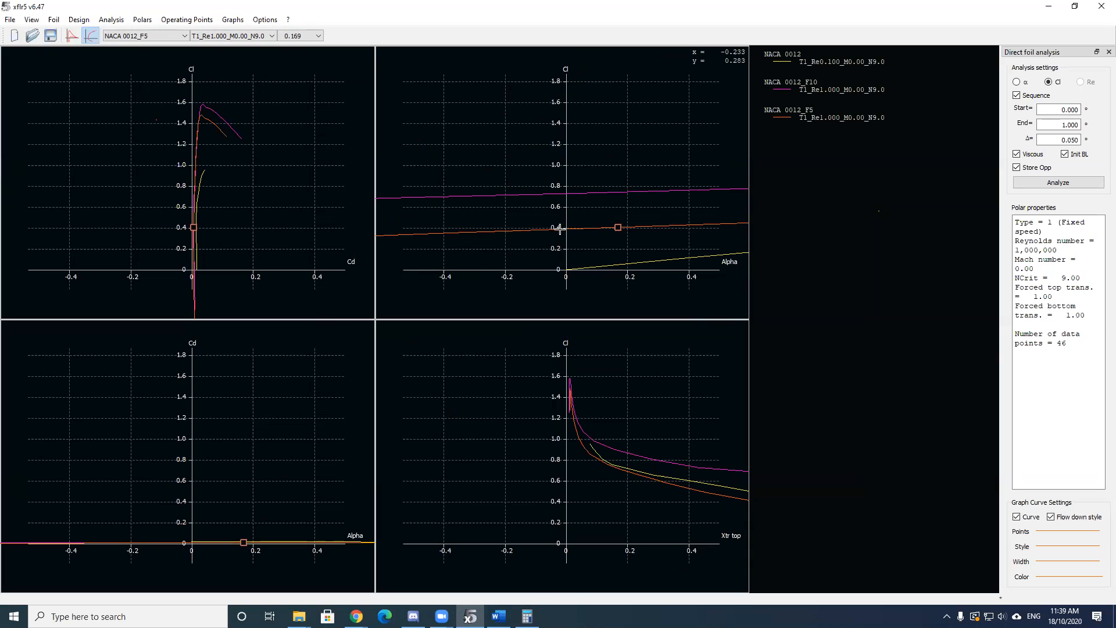
- Examine the 0.169° operating point and the three foil curves around zero angle on the Cl–Alpha graph
{"action": "left_click_drag", "start_coordinate": [641, 239], "coordinate": [540, 247]}
{"action": "scroll", "coordinate": [543, 238], "scroll_direction": "up", "scroll_amount": 4}
{"action": "scroll", "coordinate": [543, 239], "scroll_direction": "down", "scroll_amount": 5}
{"action": "scroll", "coordinate": [543, 242], "scroll_direction": "down", "scroll_amount": 2}
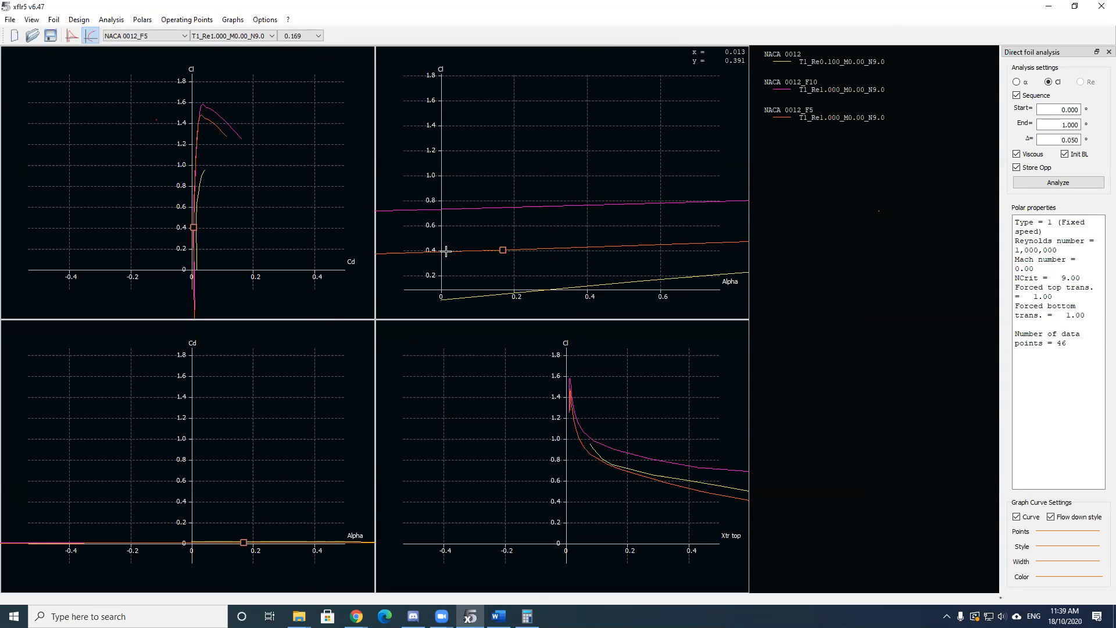
{"action": "left_click", "coordinate": [302, 39]}
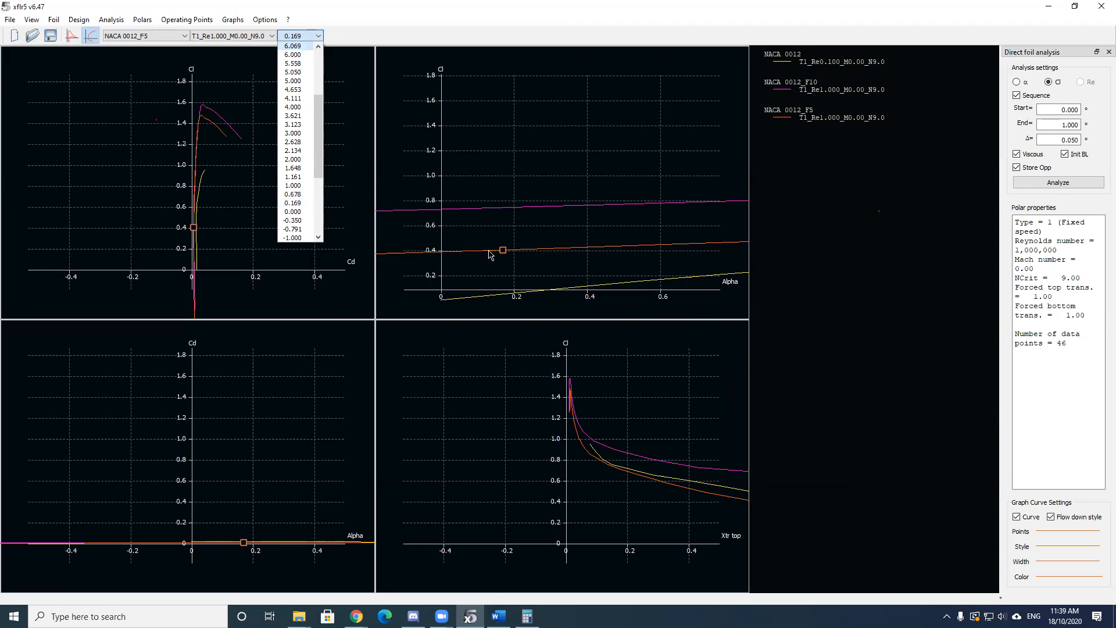
{"action": "left_click_drag", "start_coordinate": [502, 251], "coordinate": [541, 187]}
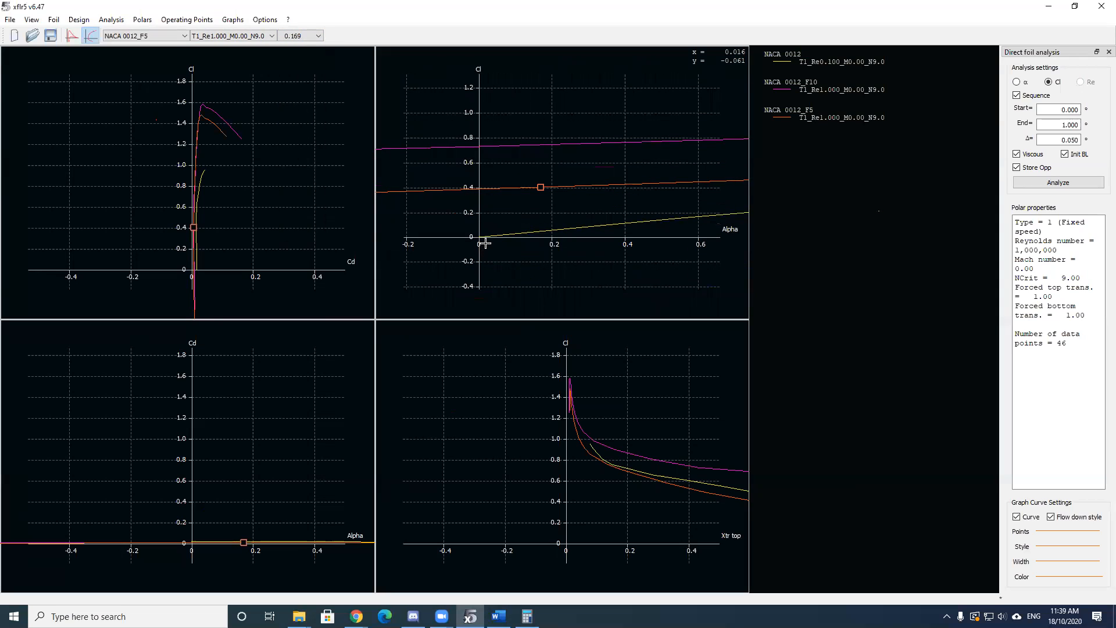
- Switch to Wing and Plane Design and dock the Plane analysis panel in the main window
{"action": "left_click", "coordinate": [10, 19]}
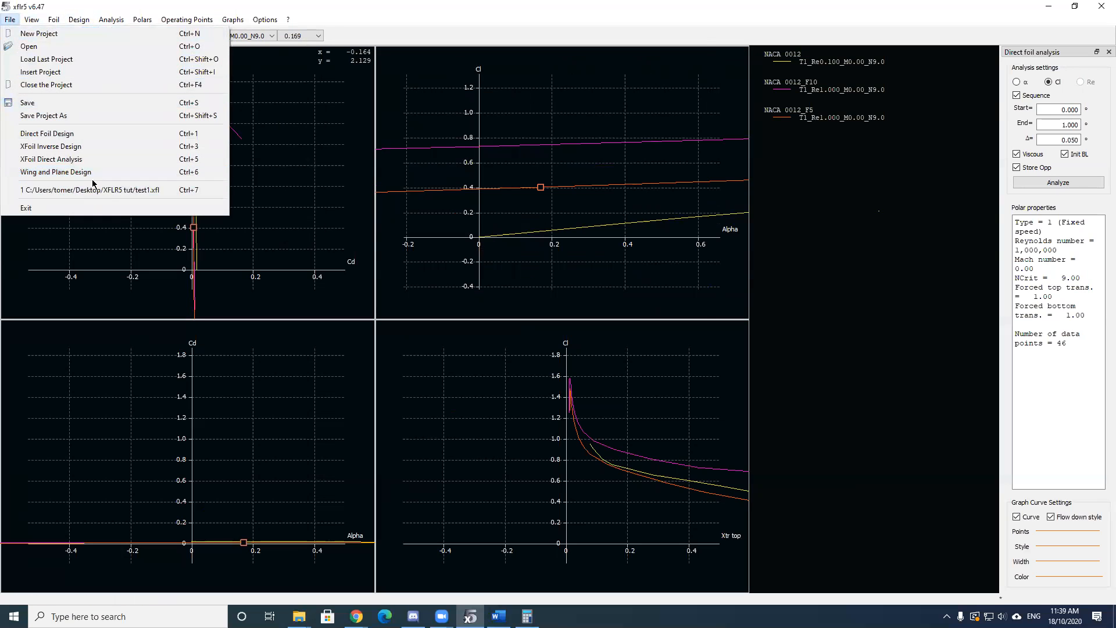
{"action": "left_click", "coordinate": [70, 172]}
{"action": "left_click", "coordinate": [660, 47]}
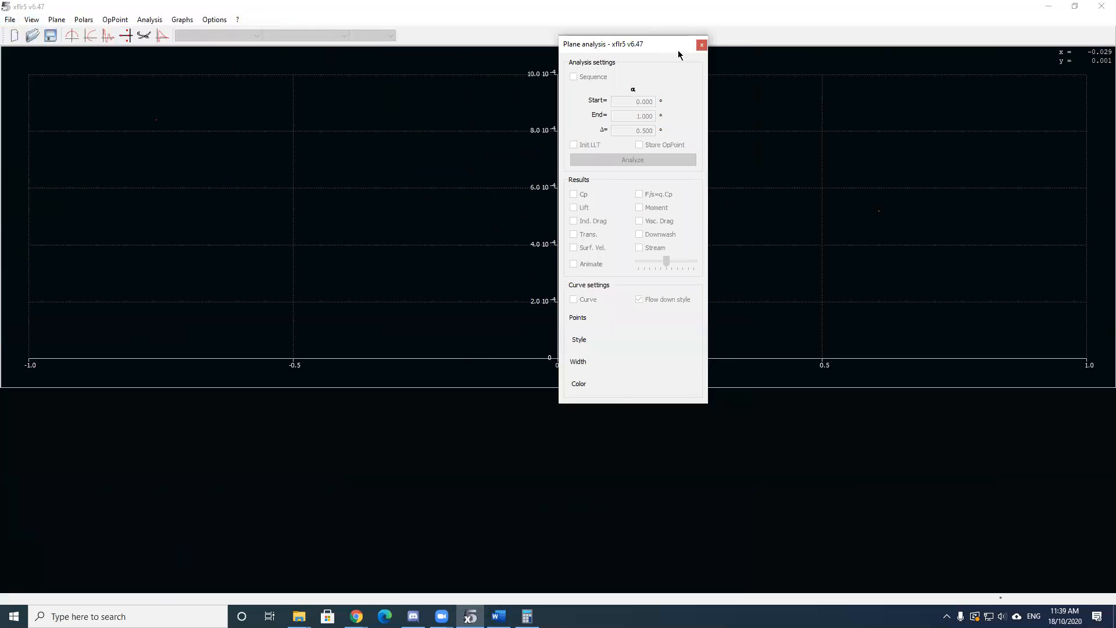
{"action": "double_click", "coordinate": [678, 52]}
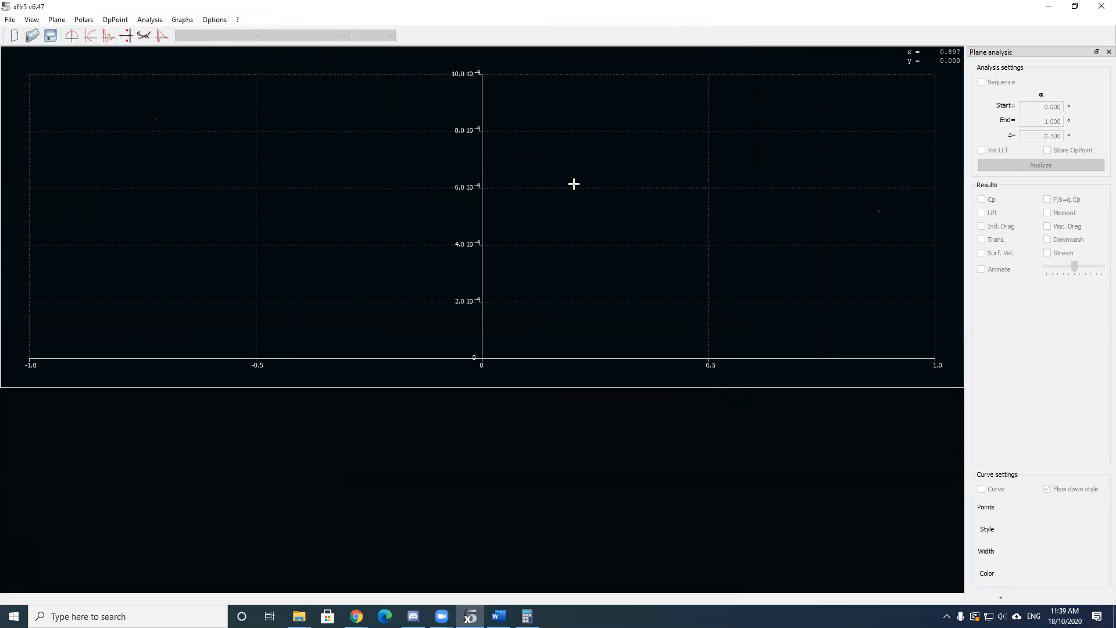
- Start defining a new plane, include a body in it, and look at its inertia properties form
{"action": "left_click", "coordinate": [56, 20]}
{"action": "left_click", "coordinate": [69, 31]}
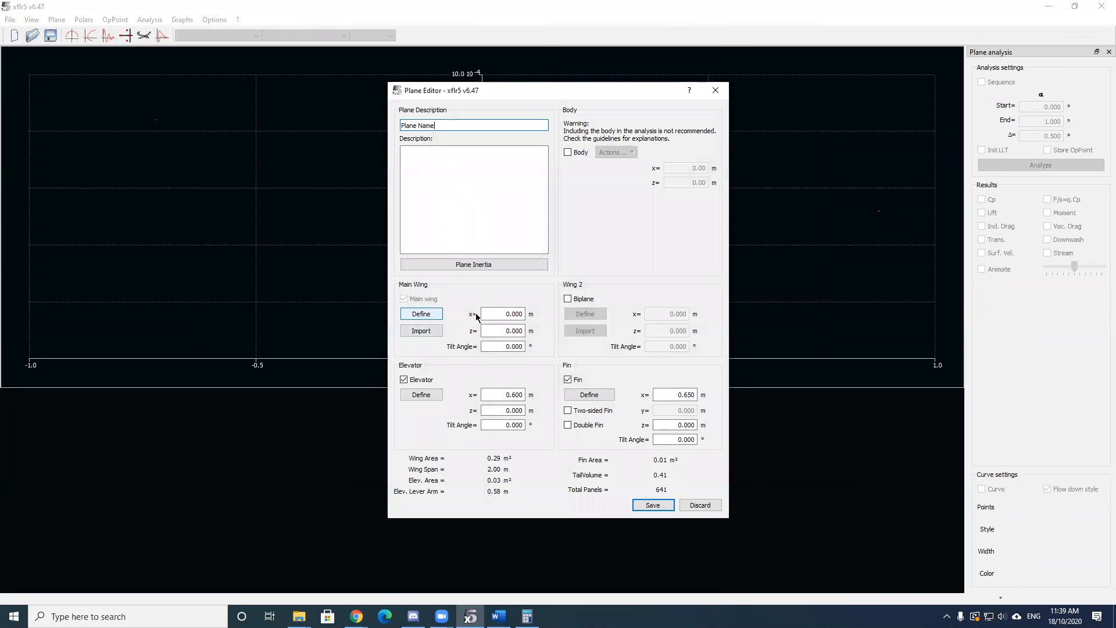
{"action": "left_click", "coordinate": [499, 314]}
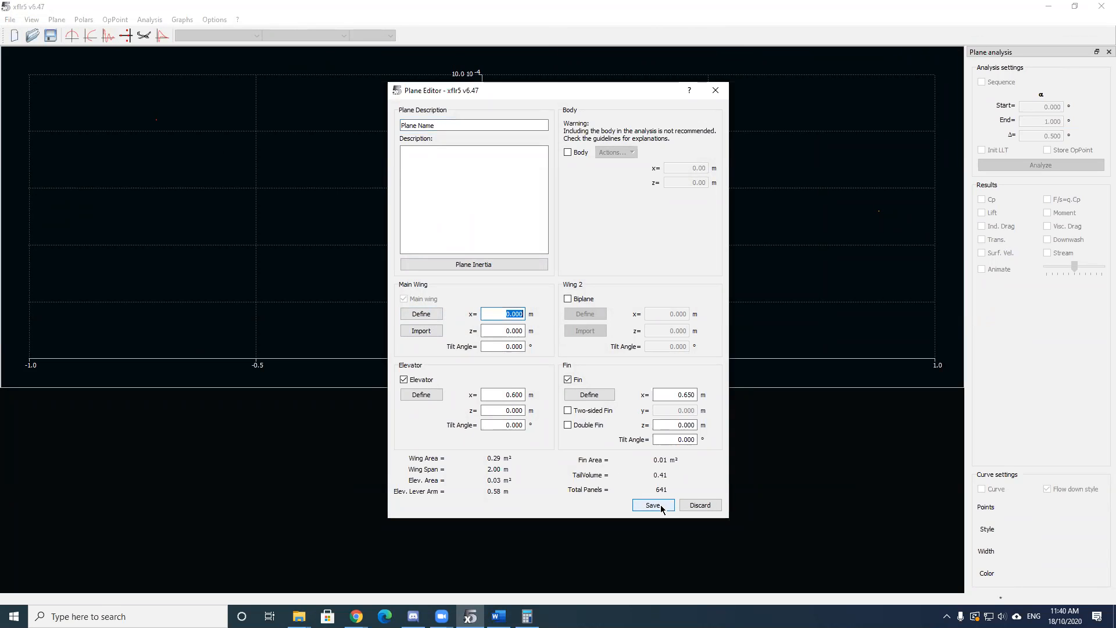
{"action": "left_click", "coordinate": [567, 153]}
{"action": "left_click", "coordinate": [498, 265]}
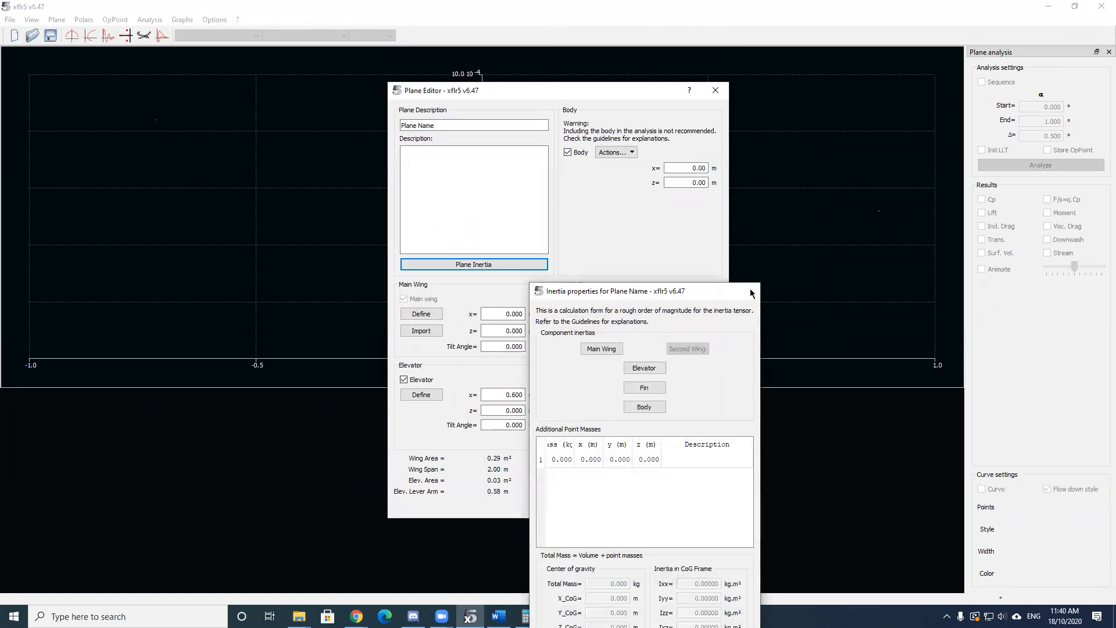
{"action": "left_click", "coordinate": [747, 290]}
- Set the main wing's x position to 1 m and save the plane under its default name
{"action": "left_click", "coordinate": [519, 313]}
{"action": "left_click", "coordinate": [507, 315]}
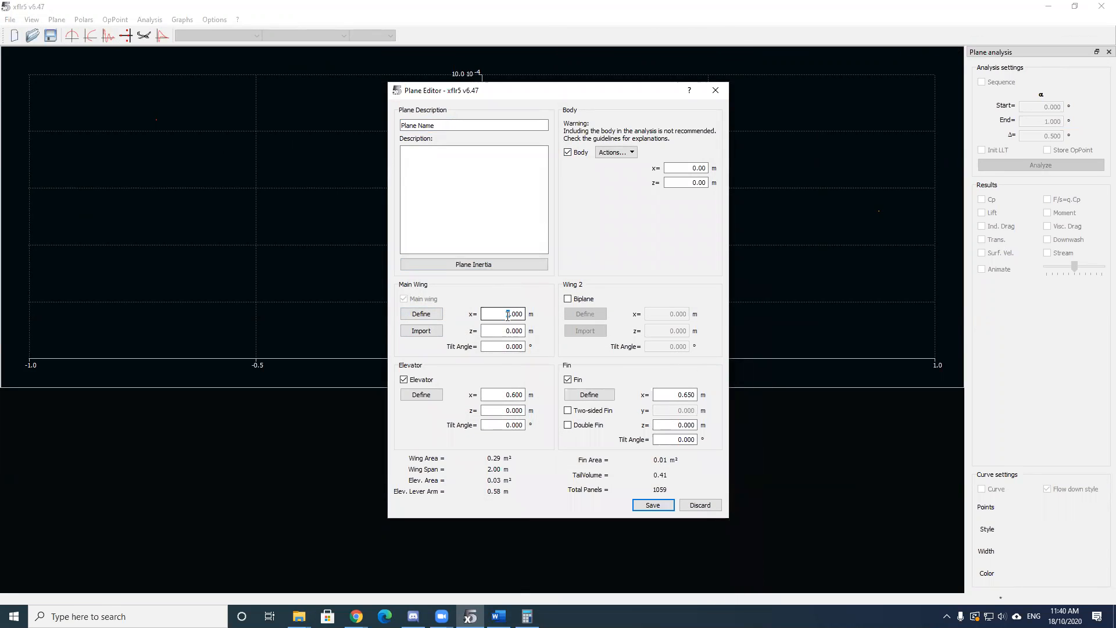
{"action": "key", "text": "Delete"}
{"action": "type", "text": "1"}
{"action": "left_click", "coordinate": [505, 330]}
{"action": "left_click", "coordinate": [652, 504]}
- Display the plane in 3D and examine the placement of the wing, body, elevator and fin
{"action": "scroll", "coordinate": [402, 244], "scroll_direction": "down", "scroll_amount": 5}
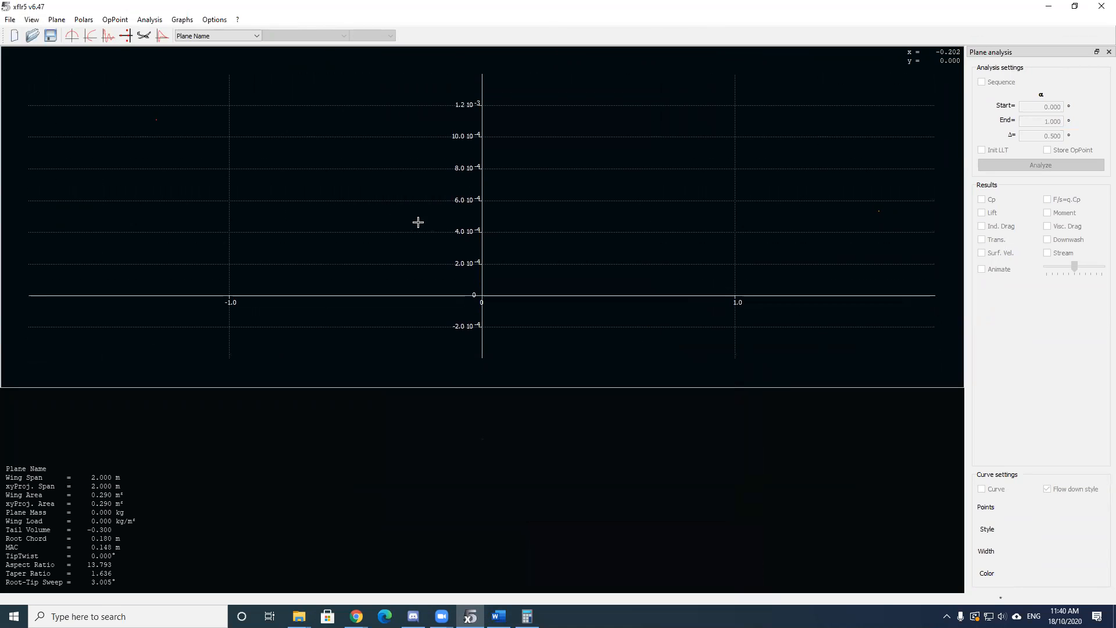
{"action": "left_click", "coordinate": [219, 39]}
{"action": "left_click", "coordinate": [288, 38]}
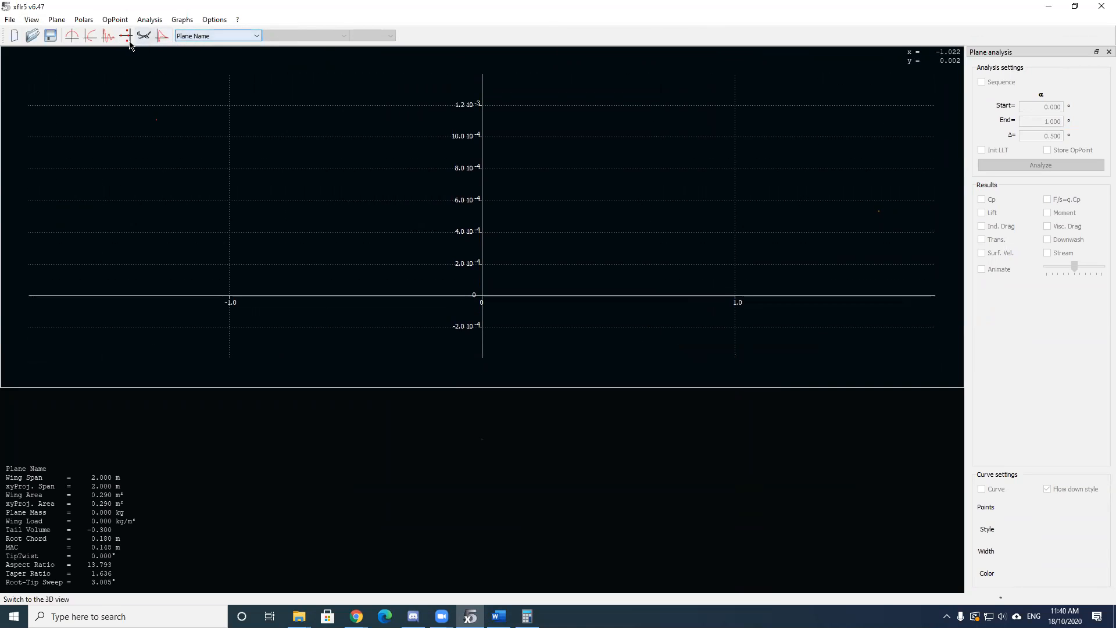
{"action": "left_click", "coordinate": [144, 36]}
{"action": "left_click_drag", "start_coordinate": [395, 374], "coordinate": [494, 338]}
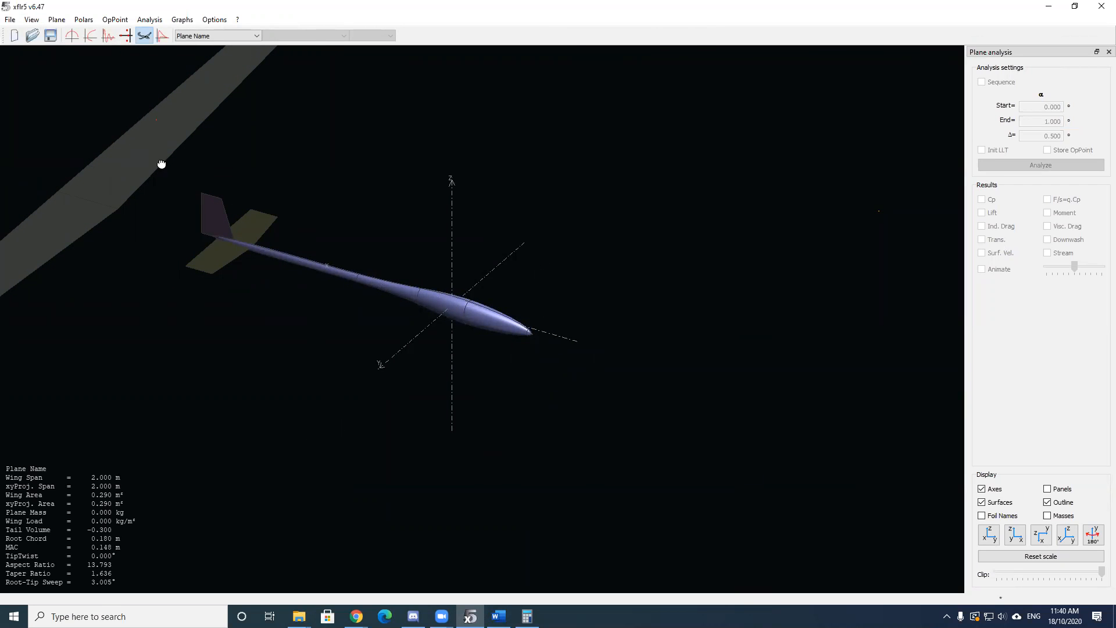
{"action": "left_click_drag", "start_coordinate": [161, 165], "coordinate": [323, 164]}
{"action": "left_click_drag", "start_coordinate": [318, 242], "coordinate": [282, 168]}
{"action": "left_click_drag", "start_coordinate": [508, 307], "coordinate": [445, 320]}
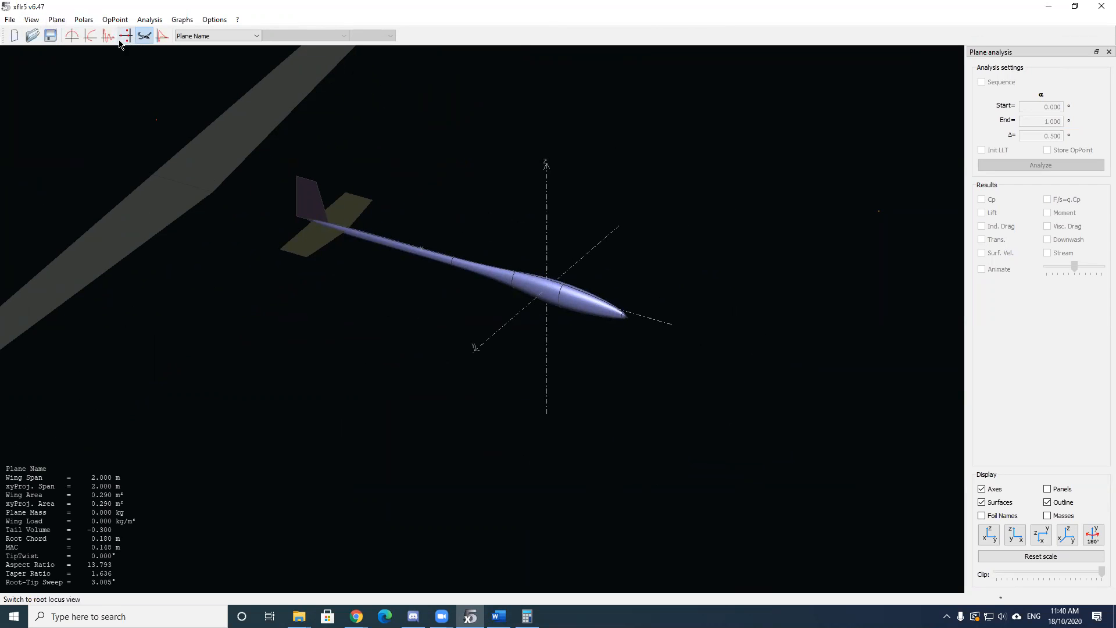
- Look at the stability time response view, close its Stability panel, and return to XFoil Direct Analysis
{"action": "left_click", "coordinate": [102, 38]}
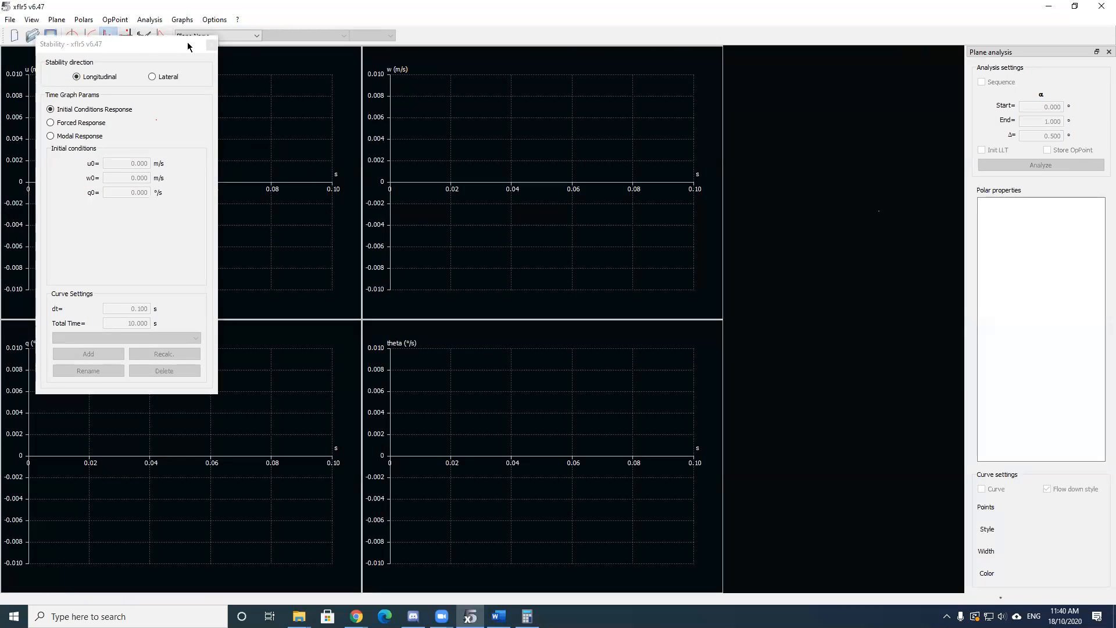
{"action": "left_click", "coordinate": [210, 46]}
{"action": "left_click", "coordinate": [10, 19]}
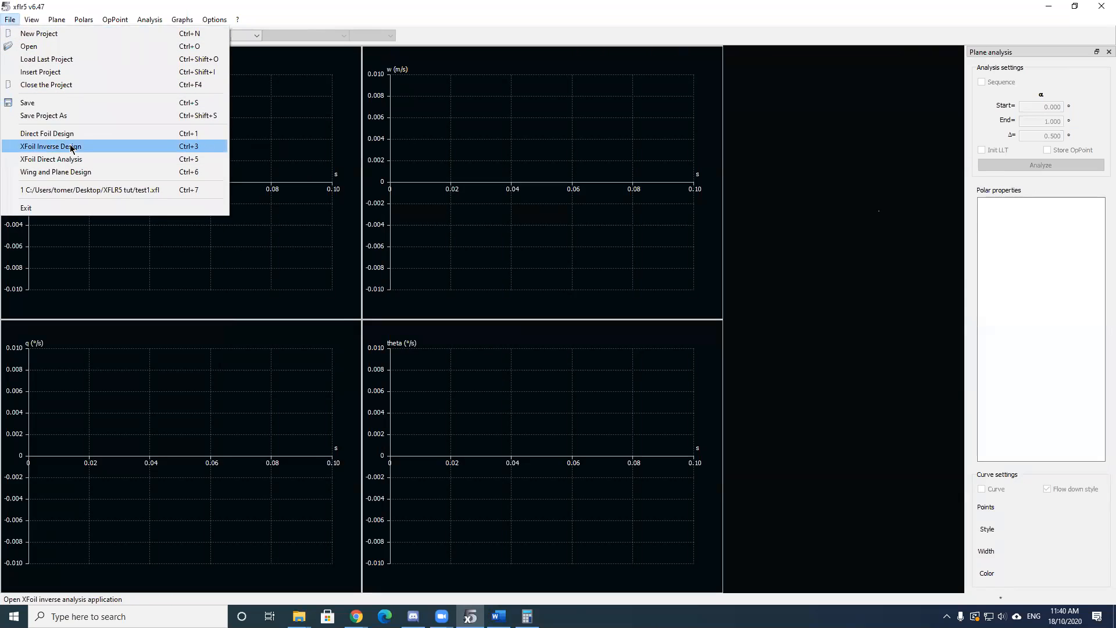
{"action": "left_click", "coordinate": [76, 160]}
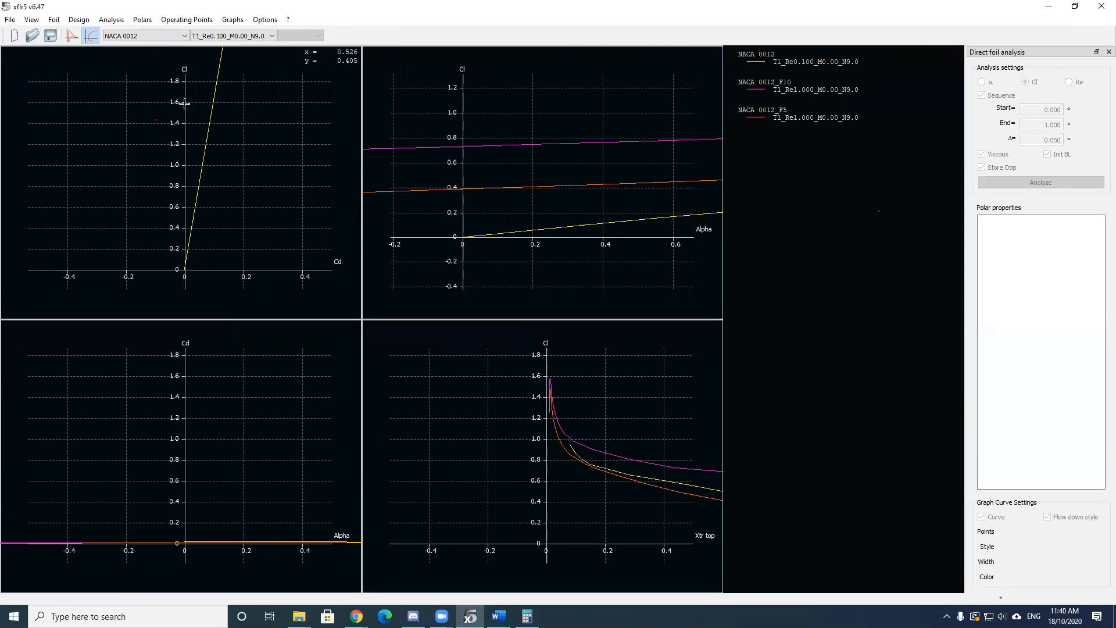
- Show the operating point view for NACA 0012's T1_Re0.100_M0.00_N9.0 polar and run its Cl analysis from 0 to 1 in 0.05 increments
{"action": "left_click", "coordinate": [72, 35]}
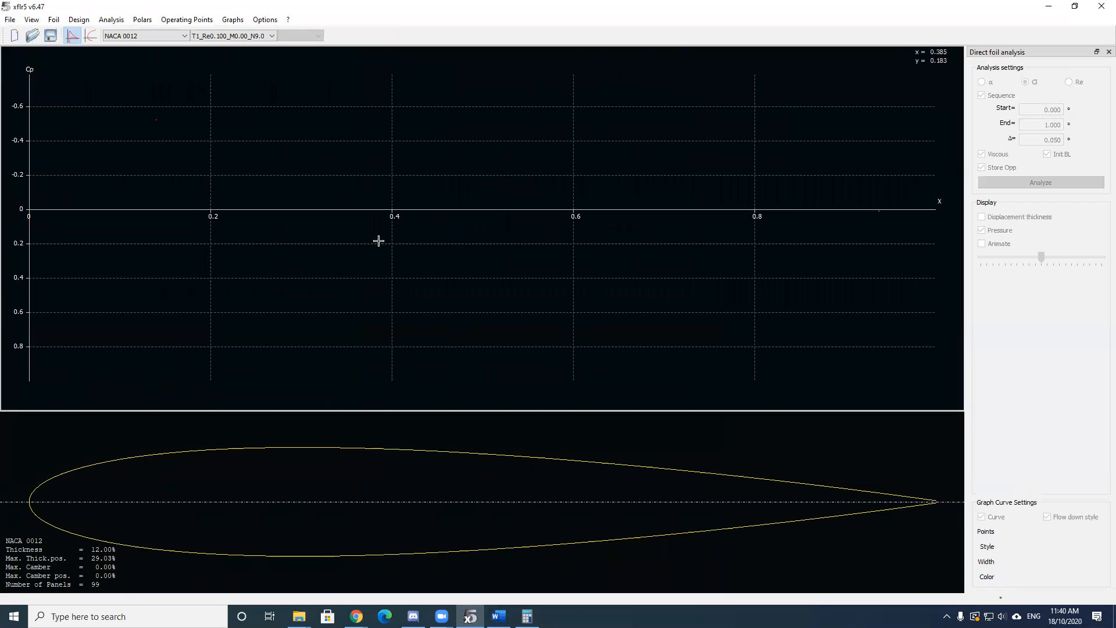
{"action": "left_click", "coordinate": [257, 39]}
{"action": "left_click", "coordinate": [267, 46]}
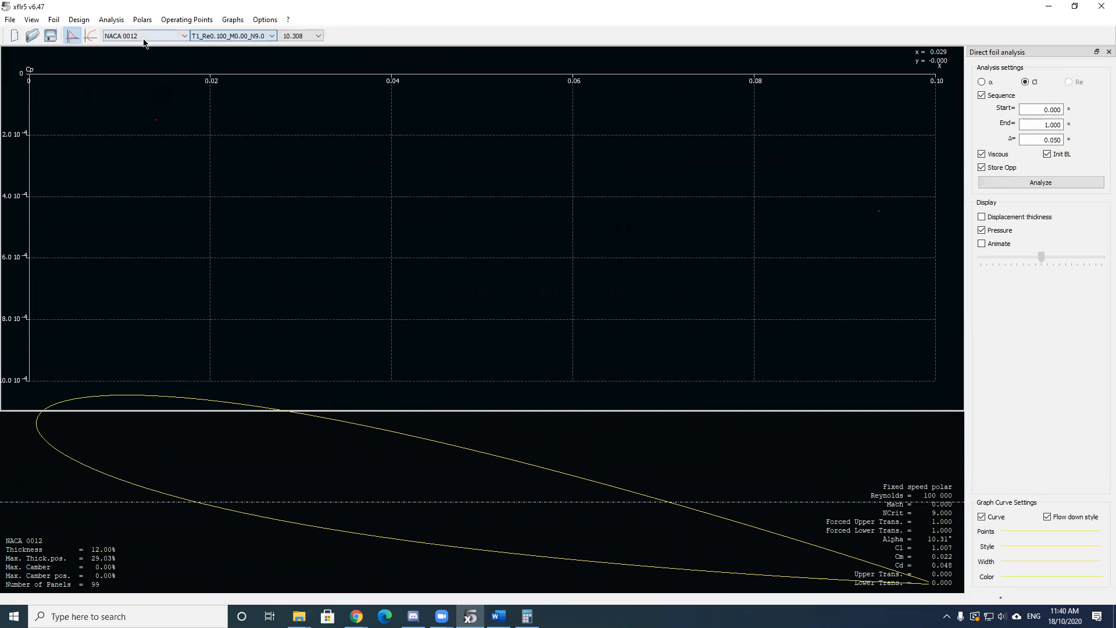
{"action": "left_click", "coordinate": [1039, 181]}
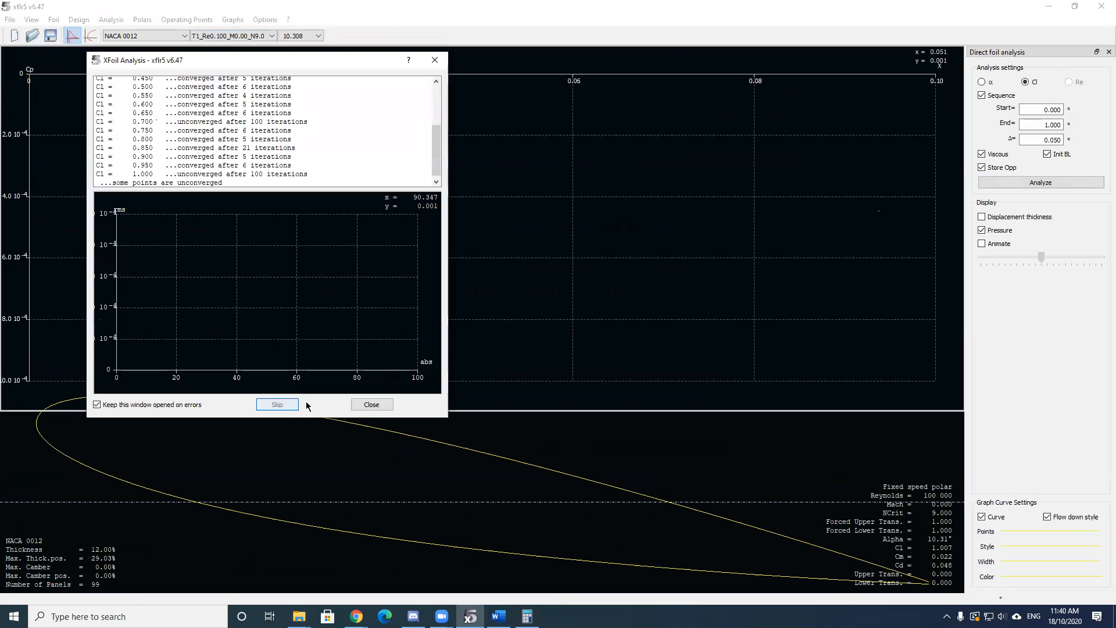
{"action": "left_click", "coordinate": [372, 404]}
- Display the 5.496° operating point and examine the Cp curve and the pressure vectors around the foil
{"action": "left_click", "coordinate": [305, 36]}
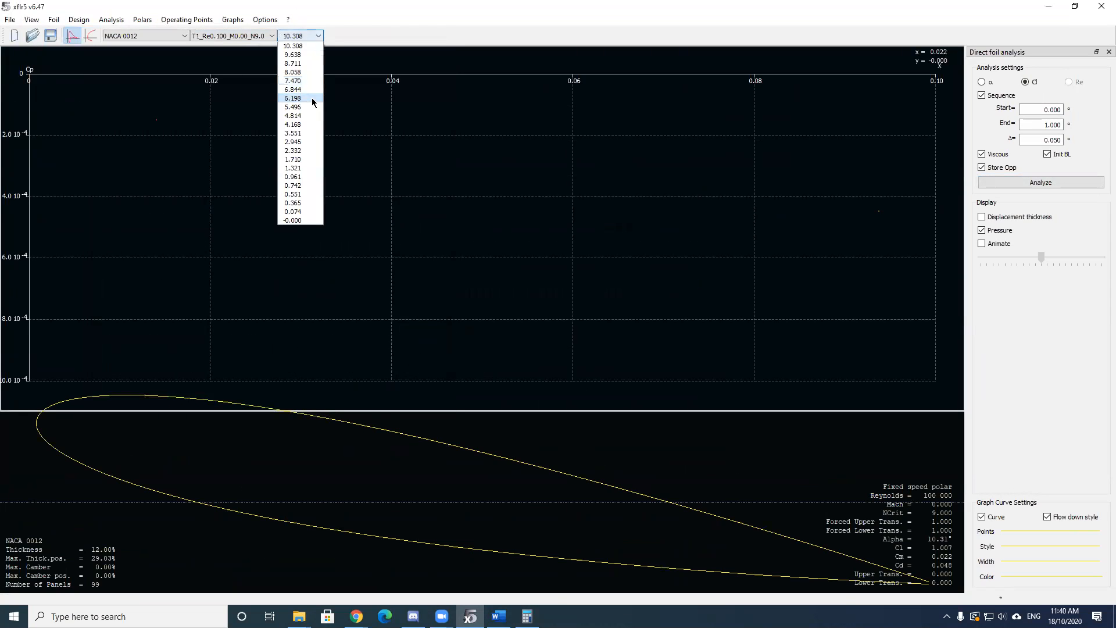
{"action": "left_click", "coordinate": [307, 107]}
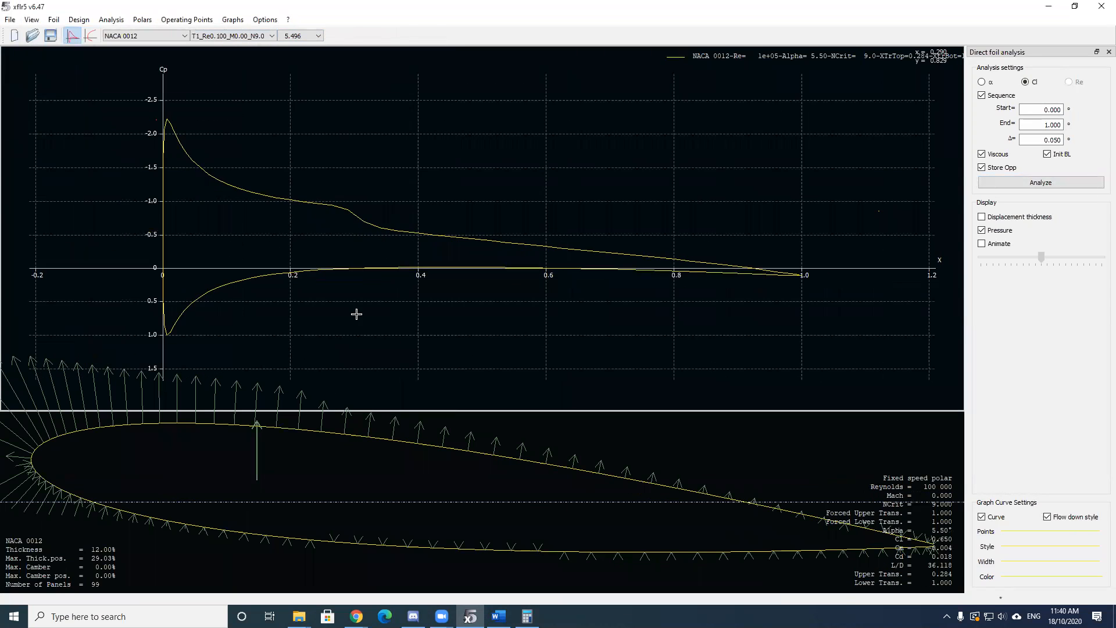
{"action": "scroll", "coordinate": [356, 314], "scroll_direction": "up", "scroll_amount": 3}
{"action": "scroll", "coordinate": [411, 453], "scroll_direction": "down", "scroll_amount": 2}
{"action": "scroll", "coordinate": [409, 447], "scroll_direction": "up", "scroll_amount": 4}
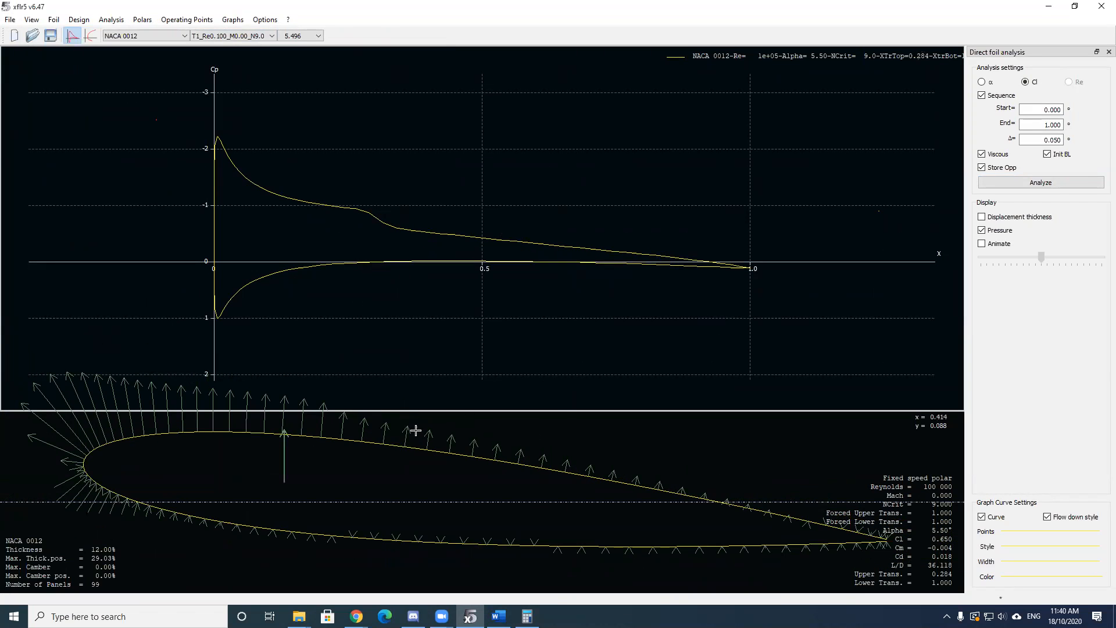
{"action": "scroll", "coordinate": [415, 430], "scroll_direction": "up", "scroll_amount": 3}
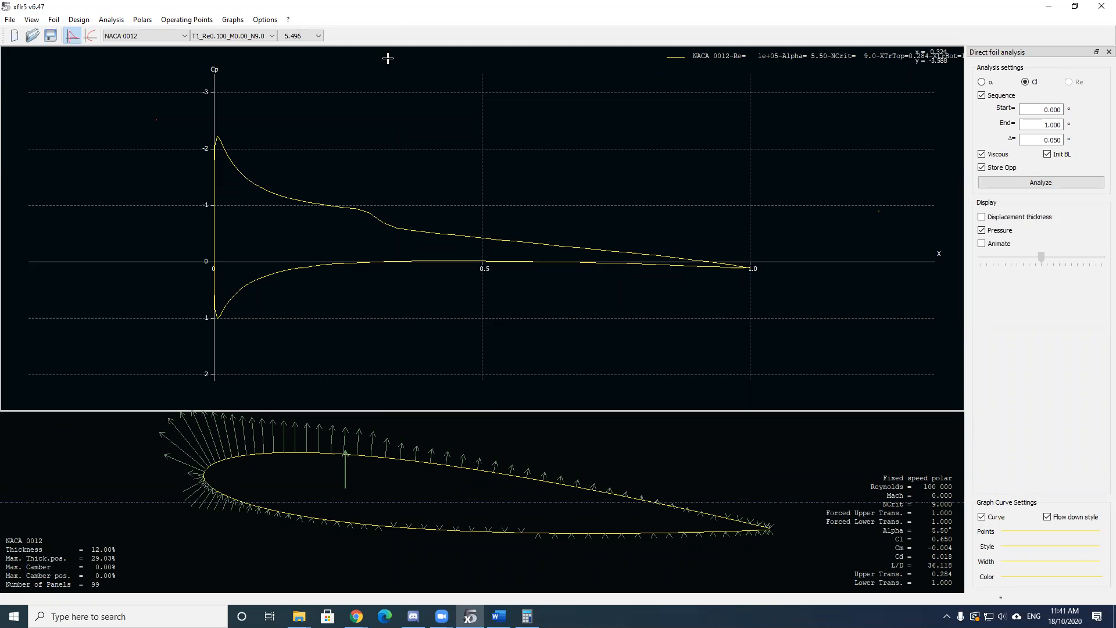
- Switch to the RELENTLESS video in Chrome, pause it and close its tab, and return to xflr5
{"action": "mouse_move", "coordinate": [356, 617]}
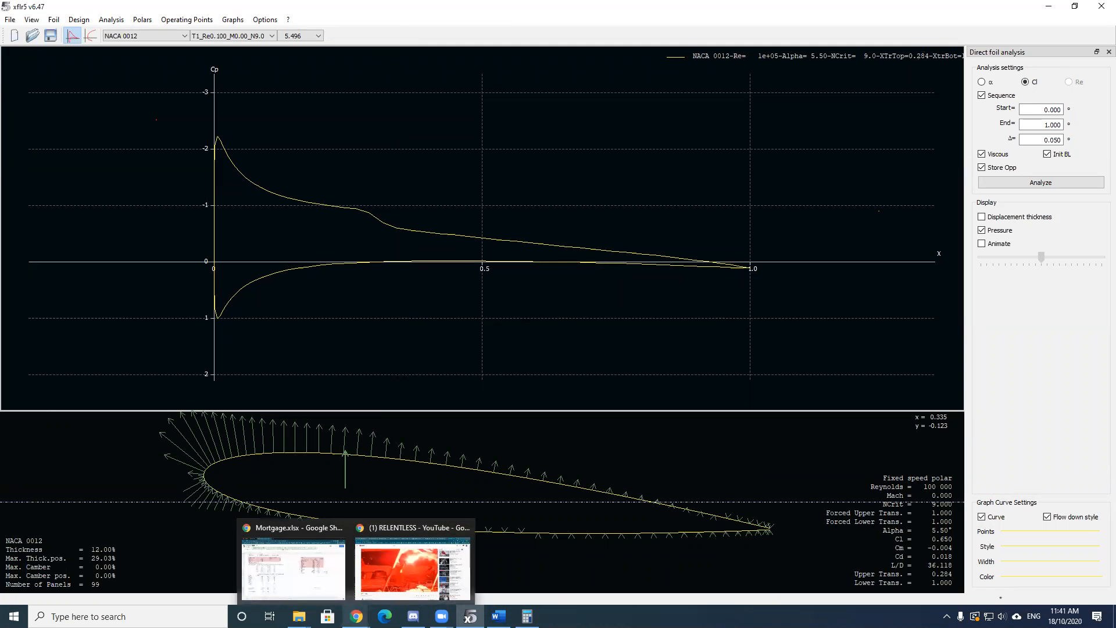
{"action": "left_click", "coordinate": [401, 566]}
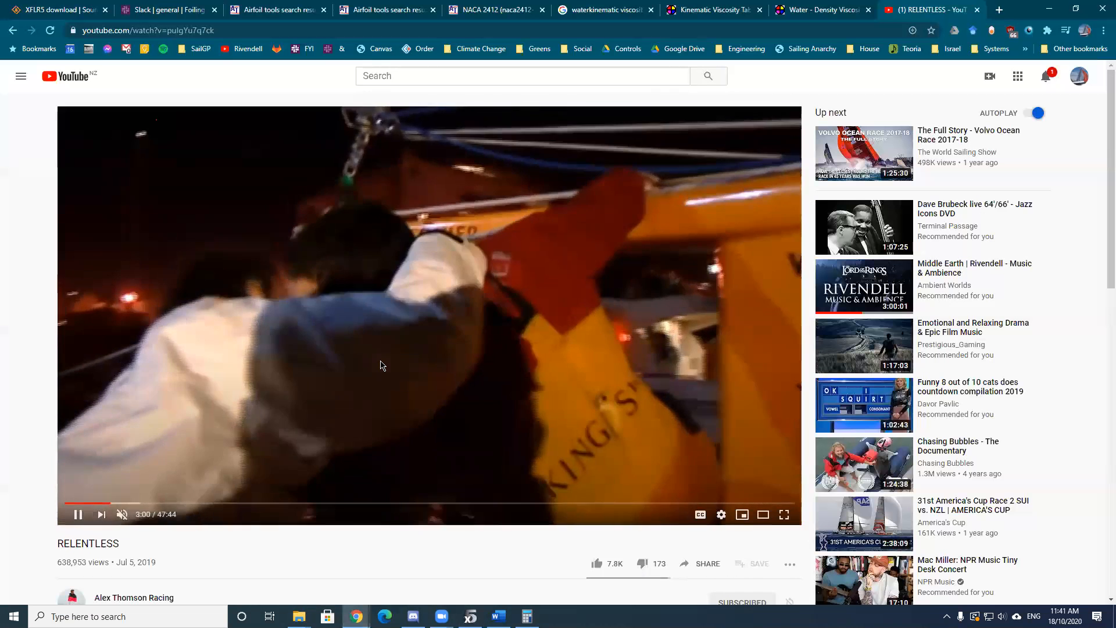
{"action": "left_click", "coordinate": [382, 365]}
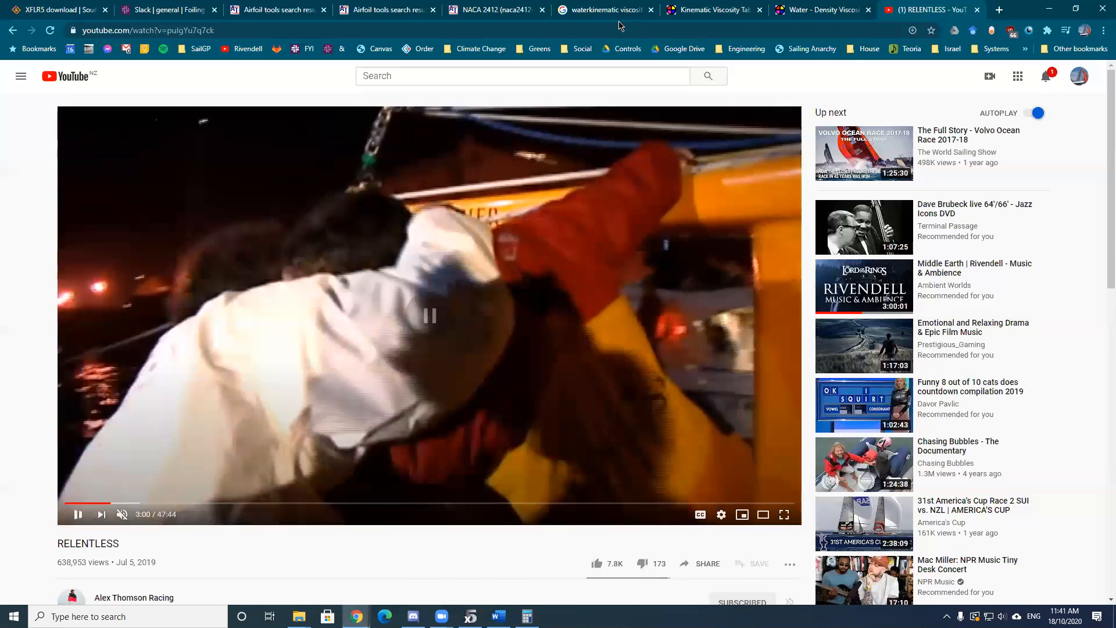
{"action": "left_click", "coordinate": [977, 10]}
{"action": "left_click", "coordinate": [1049, 9]}
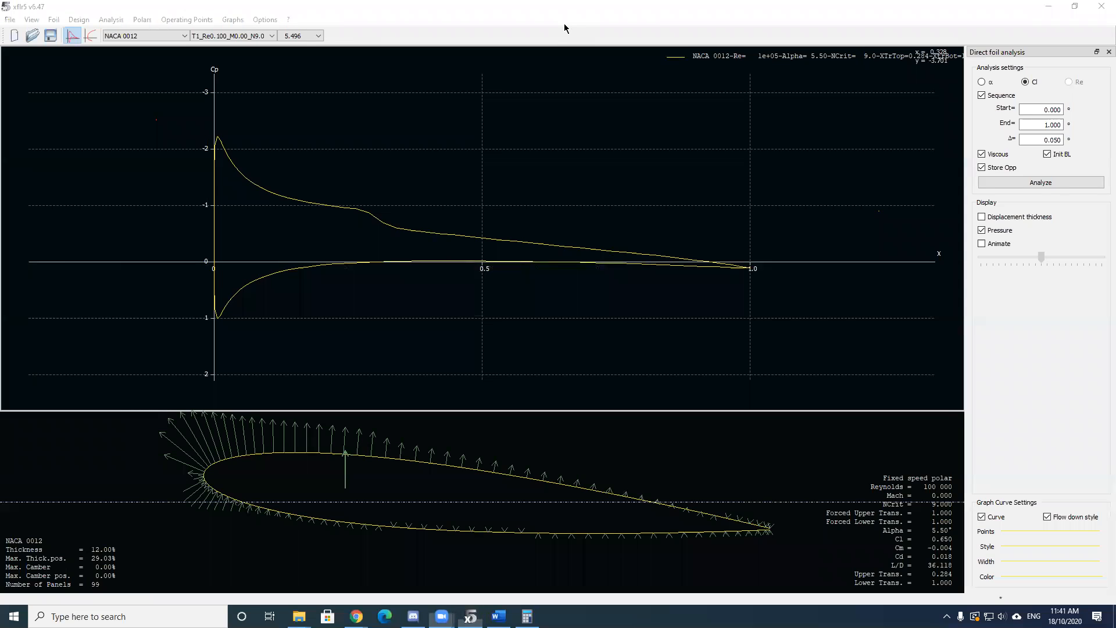
- Circle the kink in the upper-surface Cp curve, and launch xfoil.exe in a maximized window
{"action": "mouse_move", "coordinate": [375, 191]}
{"action": "left_mouse_down"}
{"action": "mouse_move", "coordinate": [372, 233]}
{"action": "mouse_move", "coordinate": [401, 190]}
{"action": "mouse_move", "coordinate": [363, 202]}
{"action": "left_mouse_up"}
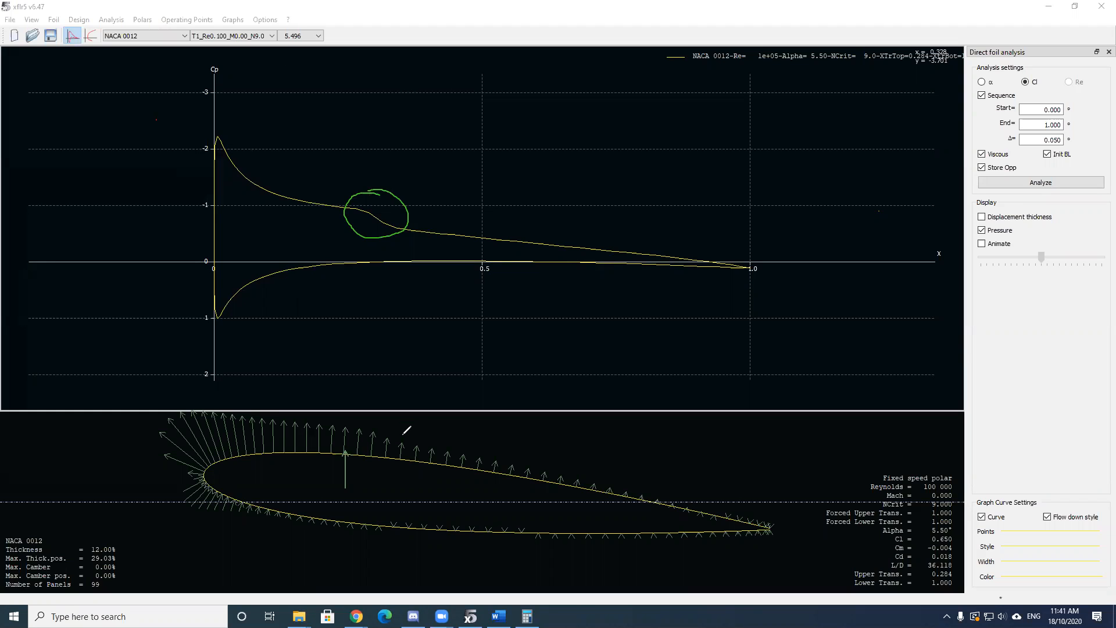
{"action": "key", "text": "super"}
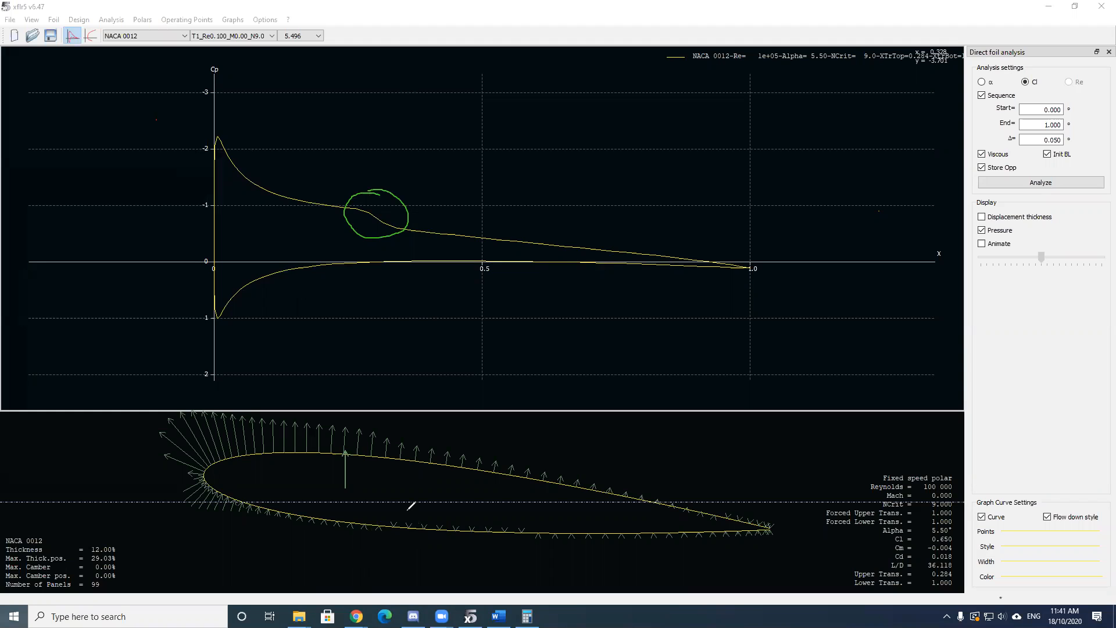
{"action": "type", "text": "xfoi"}
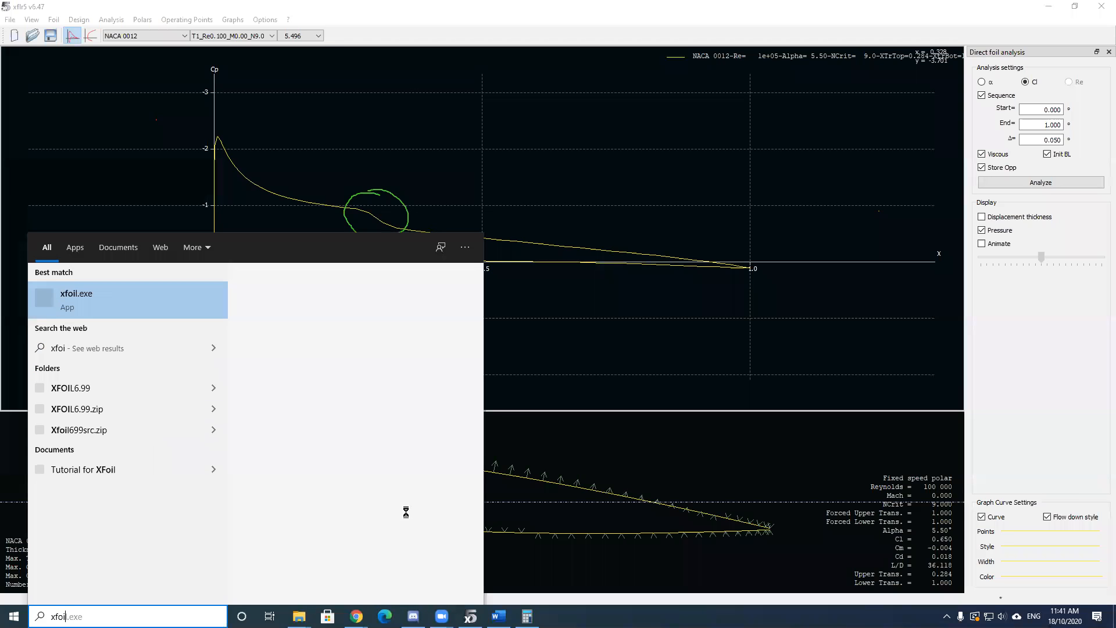
{"action": "key", "text": "Return"}
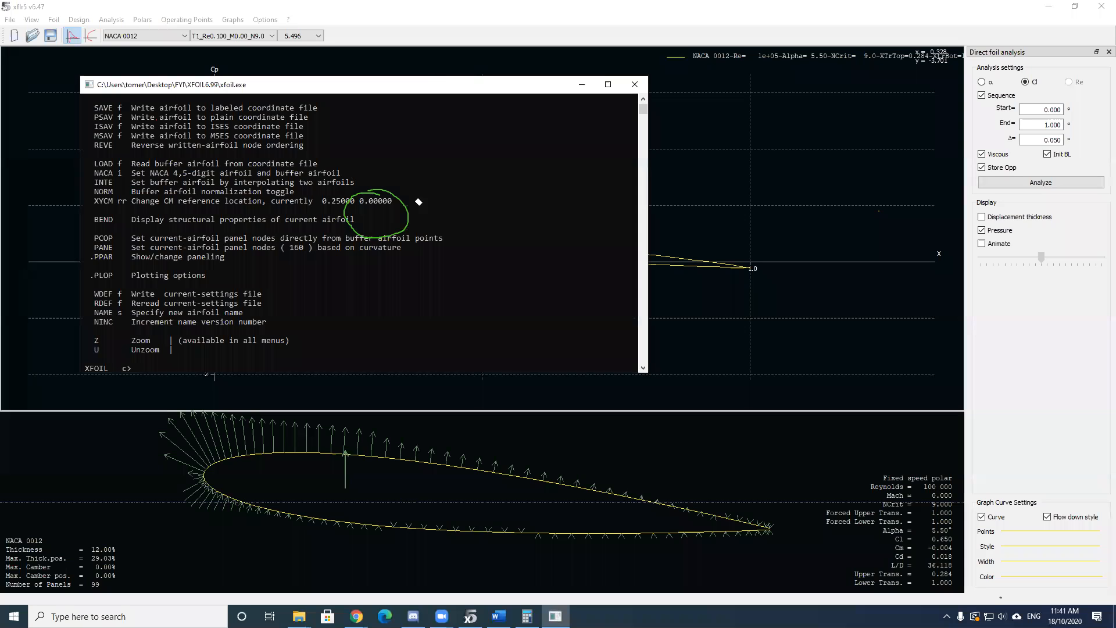
{"action": "left_click_drag", "start_coordinate": [419, 202], "coordinate": [392, 211]}
{"action": "left_click", "coordinate": [435, 91]}
{"action": "left_click_drag", "start_coordinate": [406, 85], "coordinate": [546, 123]}
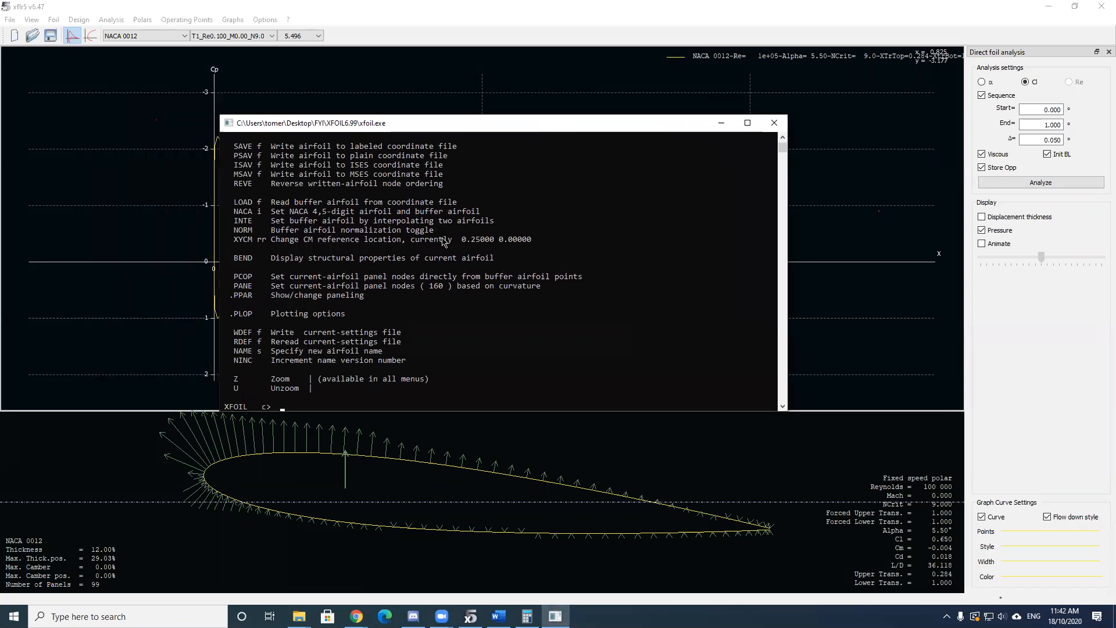
{"action": "double_click", "coordinate": [488, 123]}
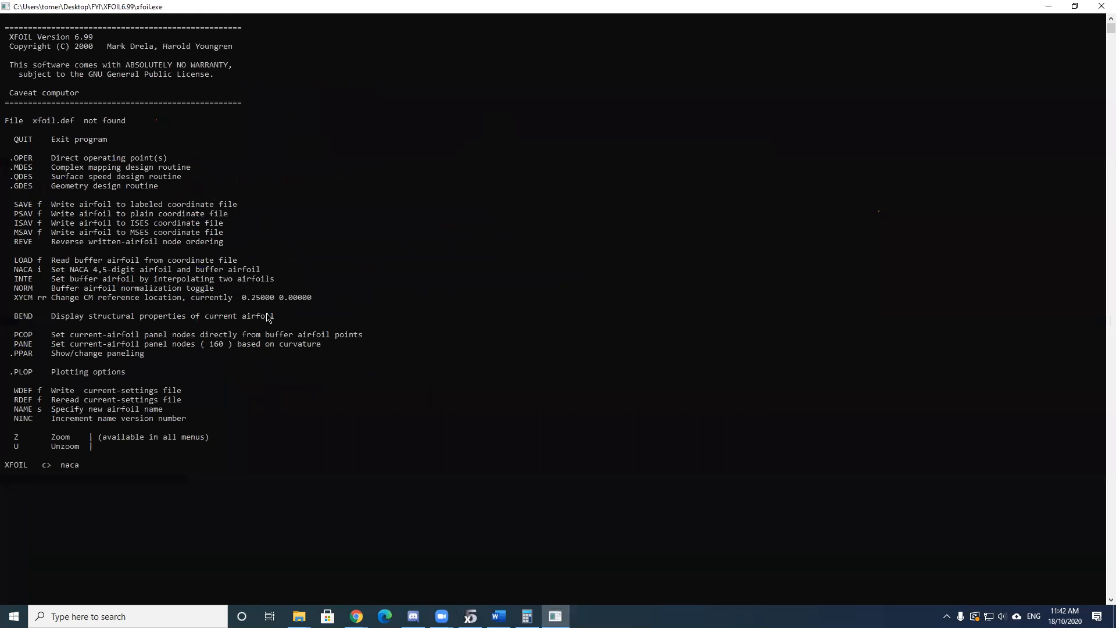
- Load the NACA 0012 airfoil in XFOIL and view its shape in the GDES geometry design routine
{"action": "type", "text": "0012"}
{"action": "key", "text": "Return"}
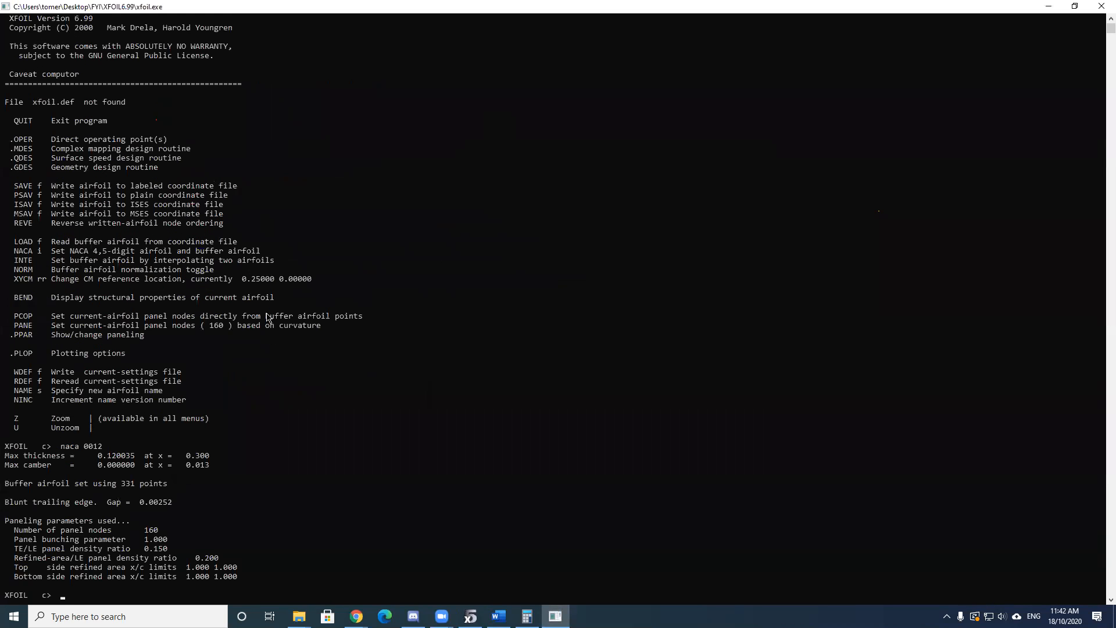
{"action": "type", "text": "gdes"}
{"action": "key", "text": "Return"}
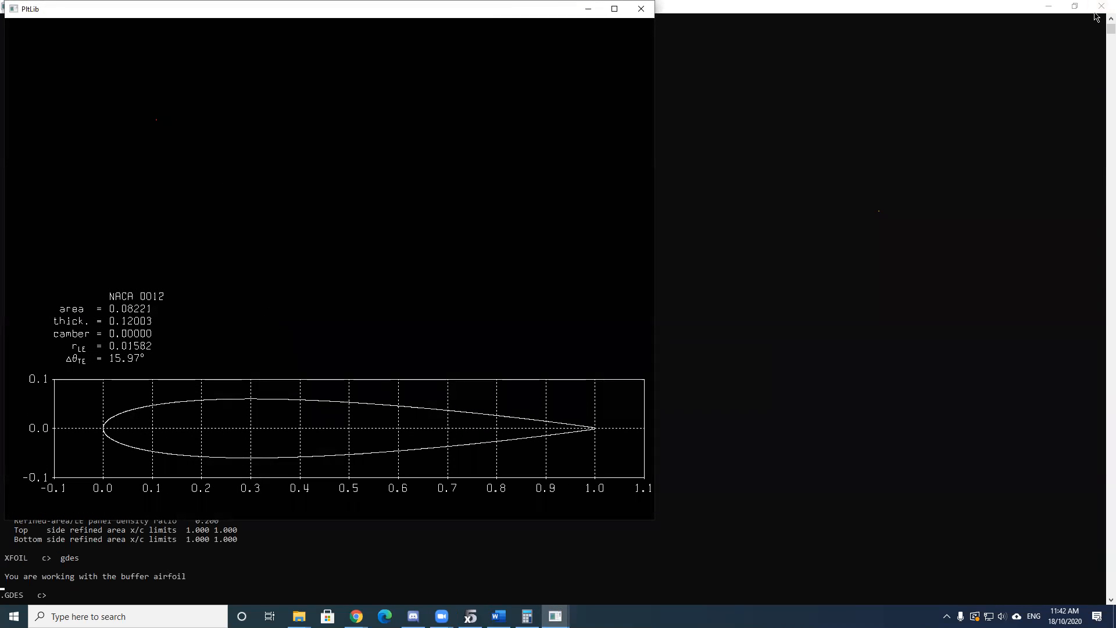
{"action": "left_click_drag", "start_coordinate": [993, 8], "coordinate": [0, 182]}
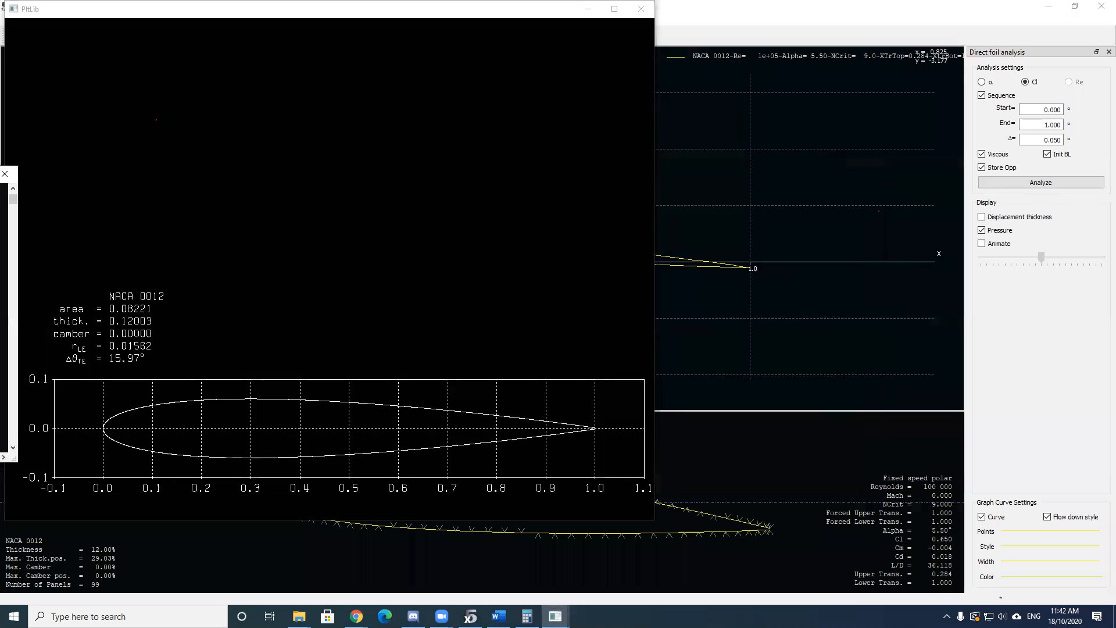
{"action": "left_click", "coordinate": [349, 375]}
{"action": "left_click_drag", "start_coordinate": [0, 116], "coordinate": [363, 0]}
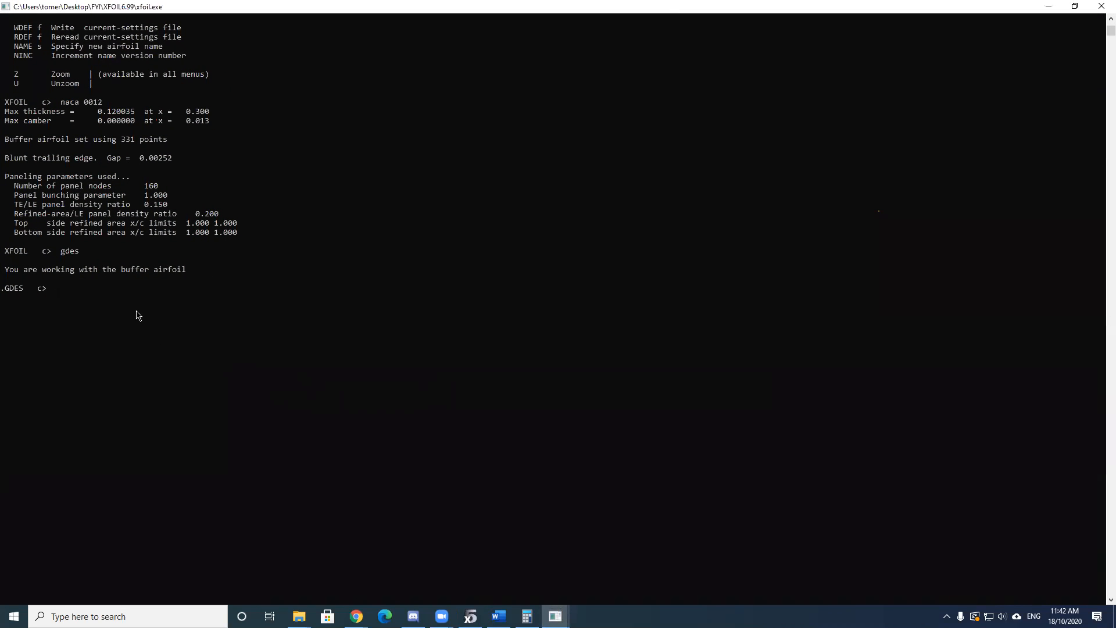
- Leave GDES, enter OPER, set the Reynolds number to 1000000 and run an alpha sequence from -10 to 10 in increments of 1
{"action": "key", "text": "Return"}
{"action": "type", "text": "oper"}
{"action": "key", "text": "Return"}
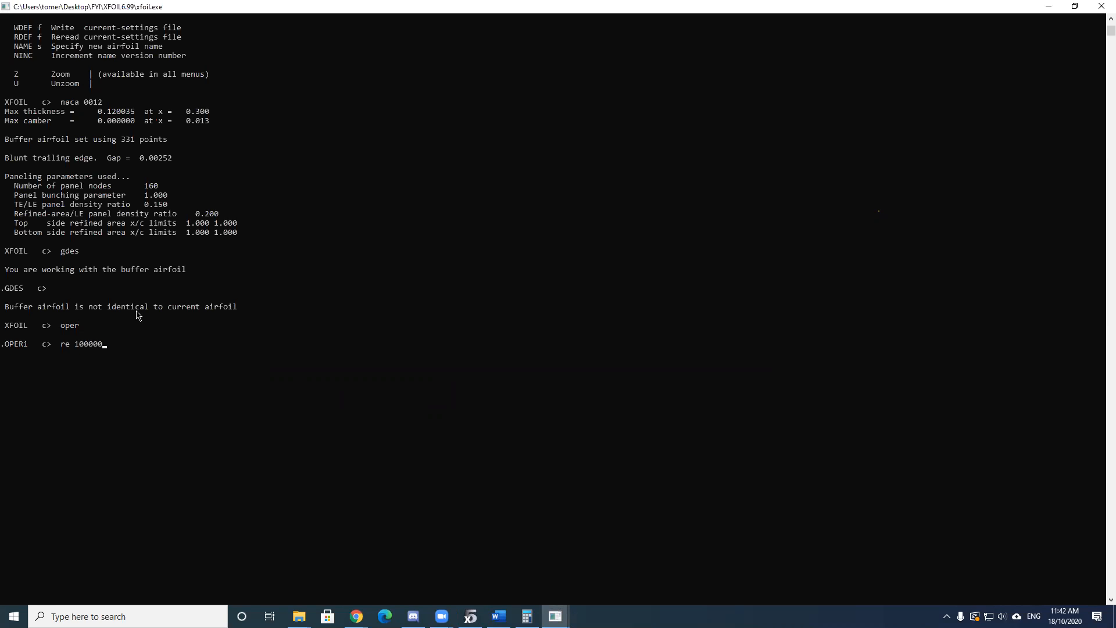
{"action": "key", "text": "Return"}
{"action": "type", "text": "10 10"}
{"action": "key", "text": "Return"}
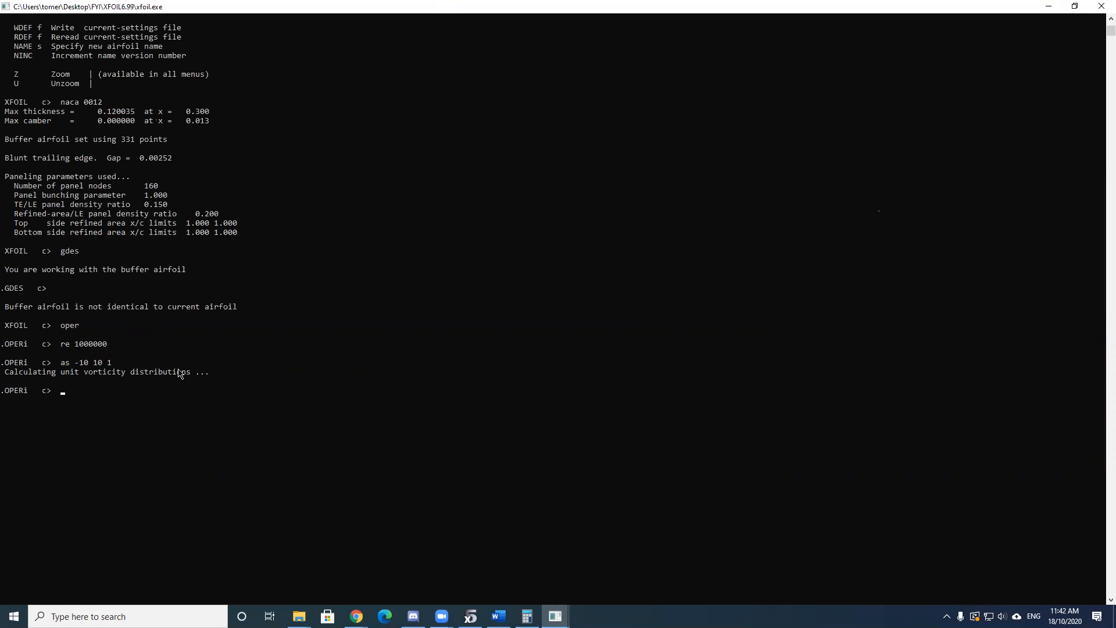
- Issue the re v command and enter 1000000 as the Reynolds number
{"action": "type", "text": "re v"}
{"action": "key", "text": "Return"}
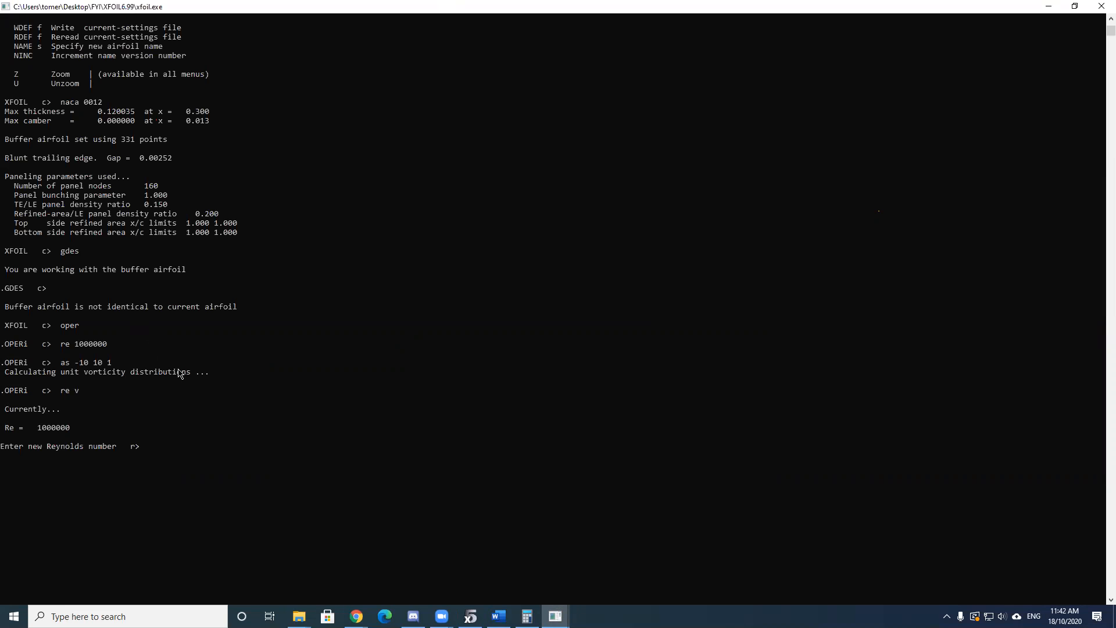
{"action": "key", "text": "Return"}
- List the available OPER commands and read through them
{"action": "type", "text": "?"}
{"action": "key", "text": "Return"}
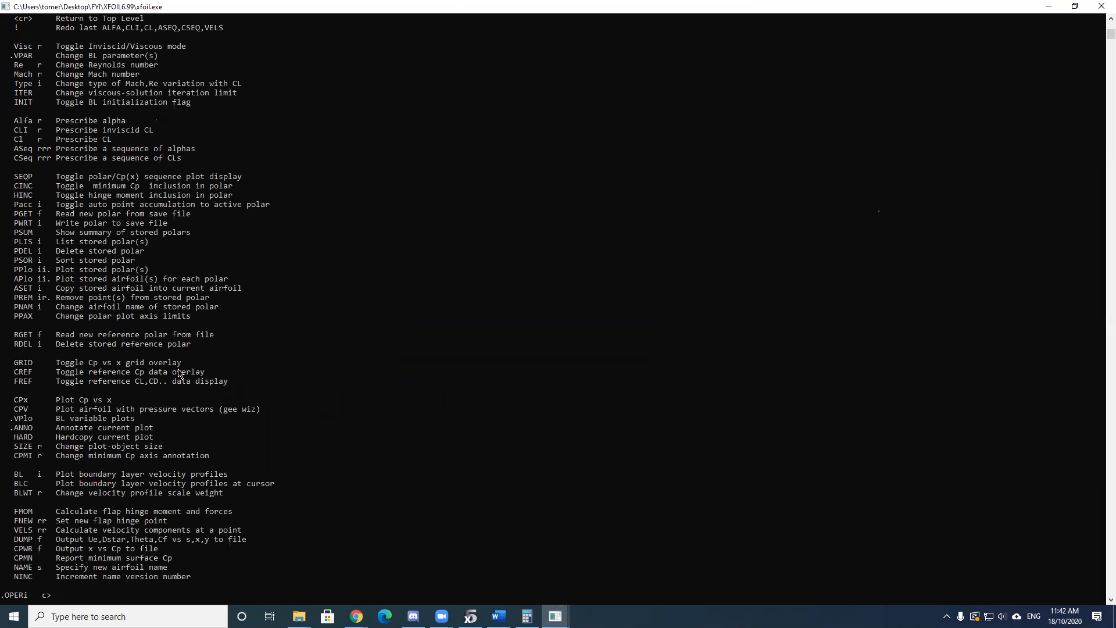
{"action": "scroll", "coordinate": [239, 397], "scroll_direction": "down", "scroll_amount": 2}
{"action": "scroll", "coordinate": [244, 395], "scroll_direction": "up", "scroll_amount": 3}
{"action": "scroll", "coordinate": [248, 396], "scroll_direction": "up", "scroll_amount": 5}
{"action": "scroll", "coordinate": [248, 395], "scroll_direction": "down", "scroll_amount": 7}
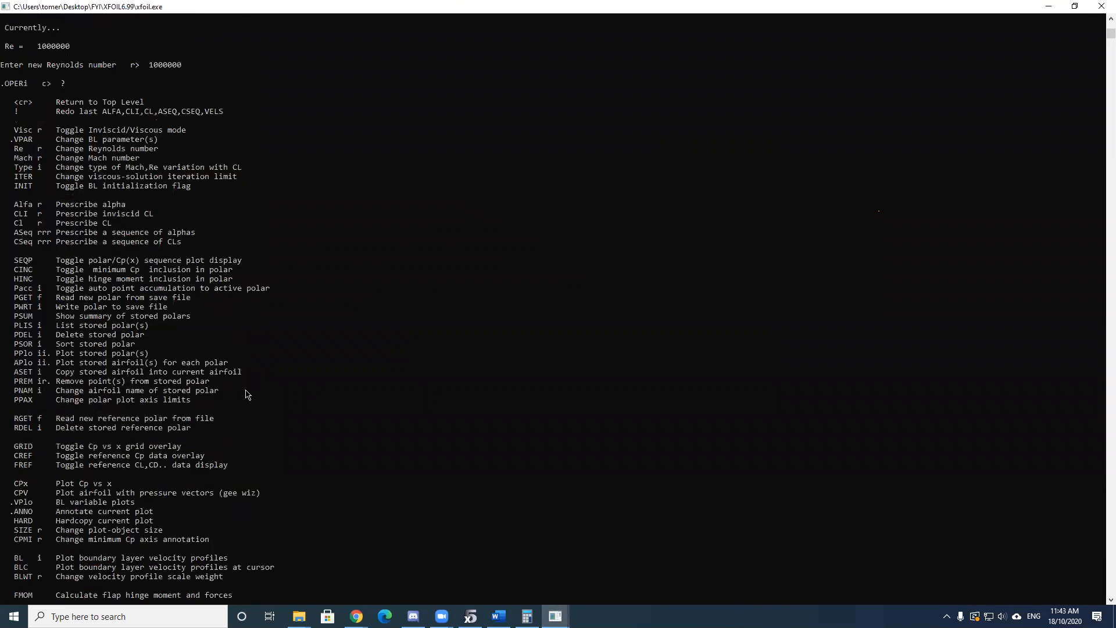
- Restore the XFOIL console to a smaller window and examine the plotted NACA 0012 Cp curves and coefficients table
{"action": "double_click", "coordinate": [316, 24]}
{"action": "left_click", "coordinate": [615, 90]}
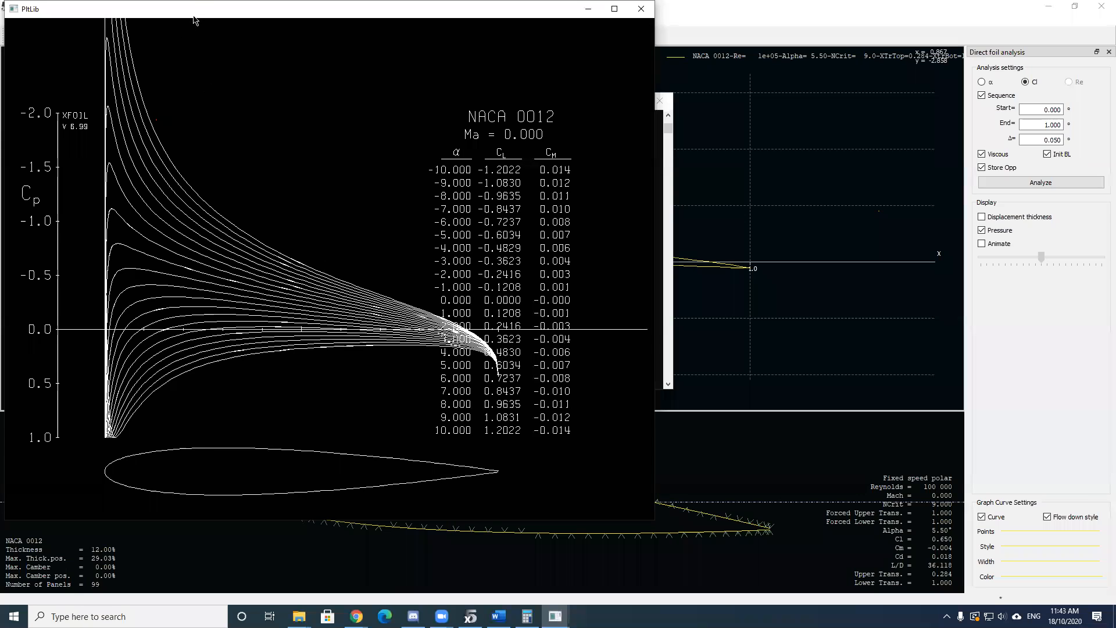
{"action": "left_click_drag", "start_coordinate": [203, 17], "coordinate": [278, 55]}
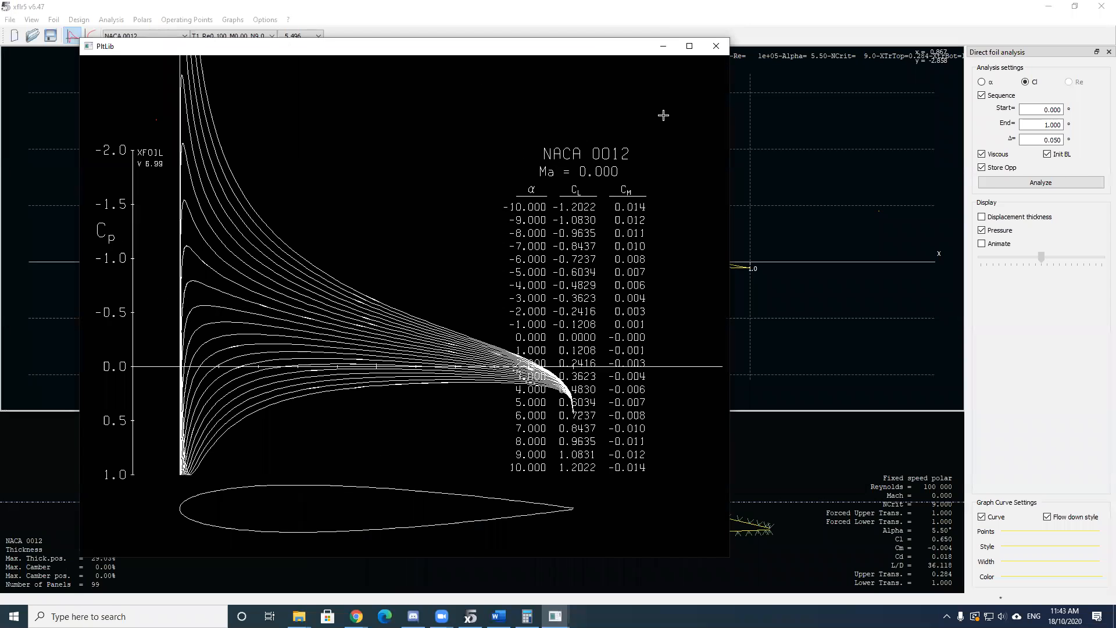
{"action": "left_click", "coordinate": [721, 50]}
- Bring the XFOIL console forward and move the Cp plot window aside so the command list and the plot can be viewed together
{"action": "left_click", "coordinate": [527, 616]}
{"action": "left_click", "coordinate": [555, 616]}
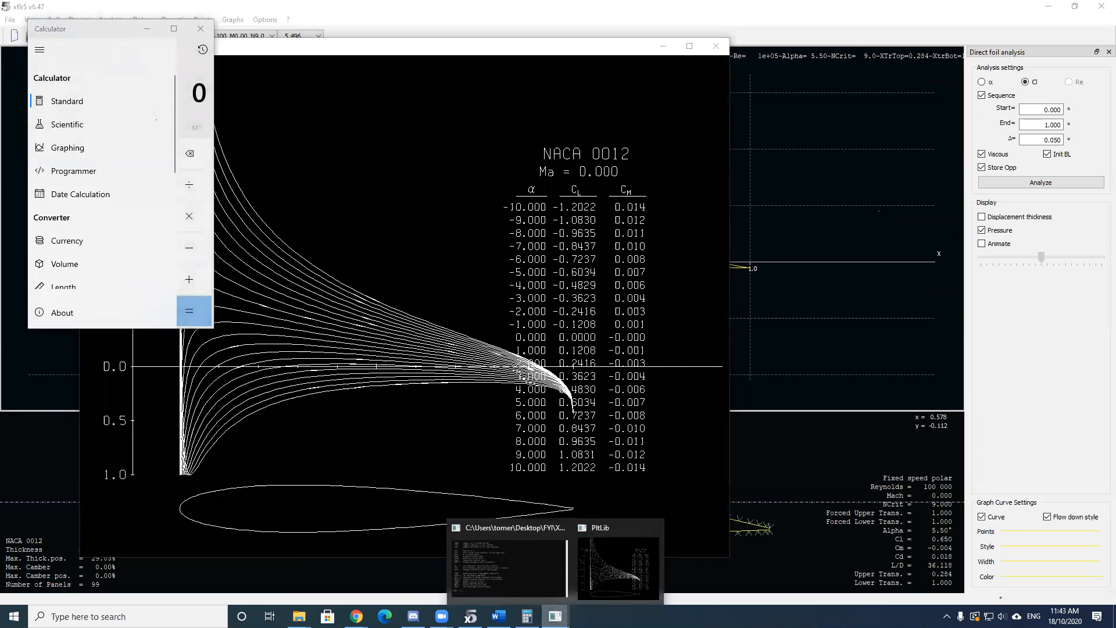
{"action": "left_click", "coordinate": [523, 575]}
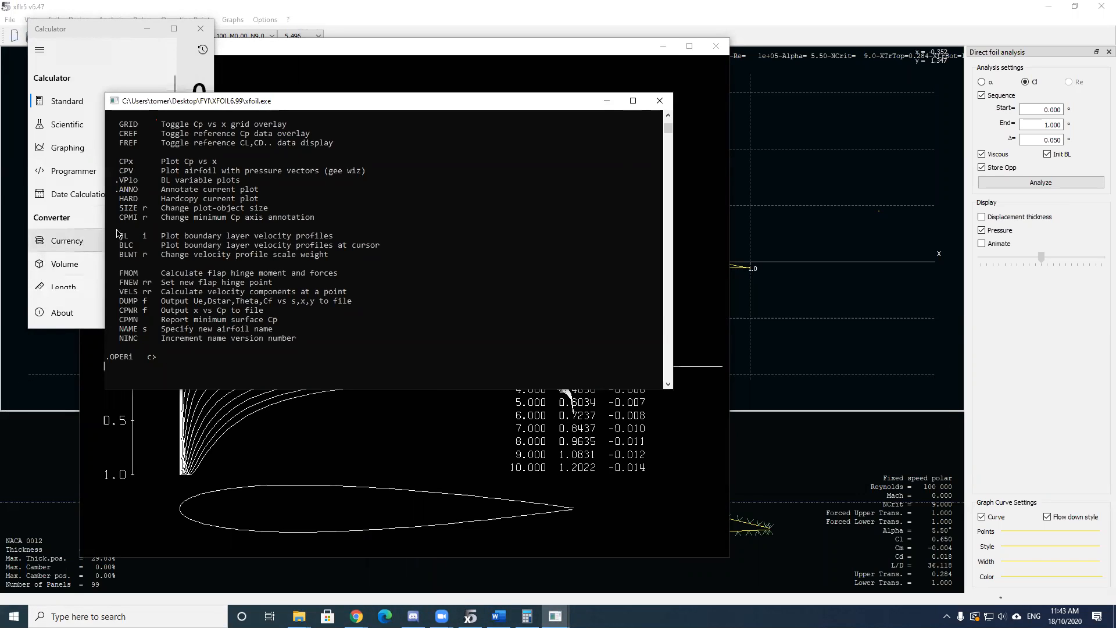
{"action": "left_click", "coordinate": [312, 264]}
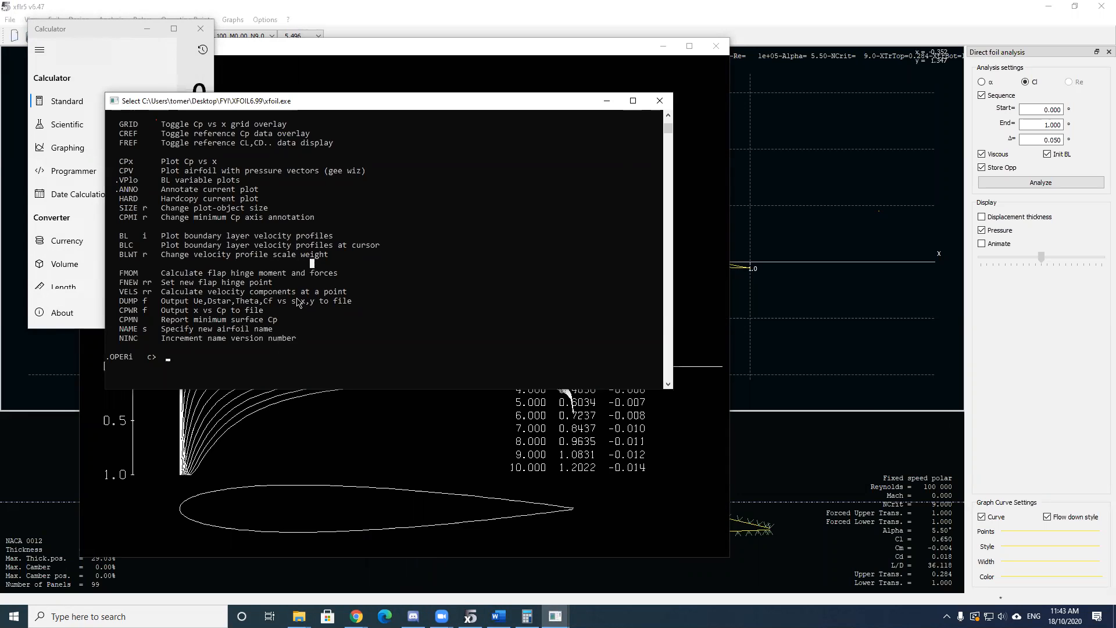
{"action": "left_click", "coordinate": [676, 256]}
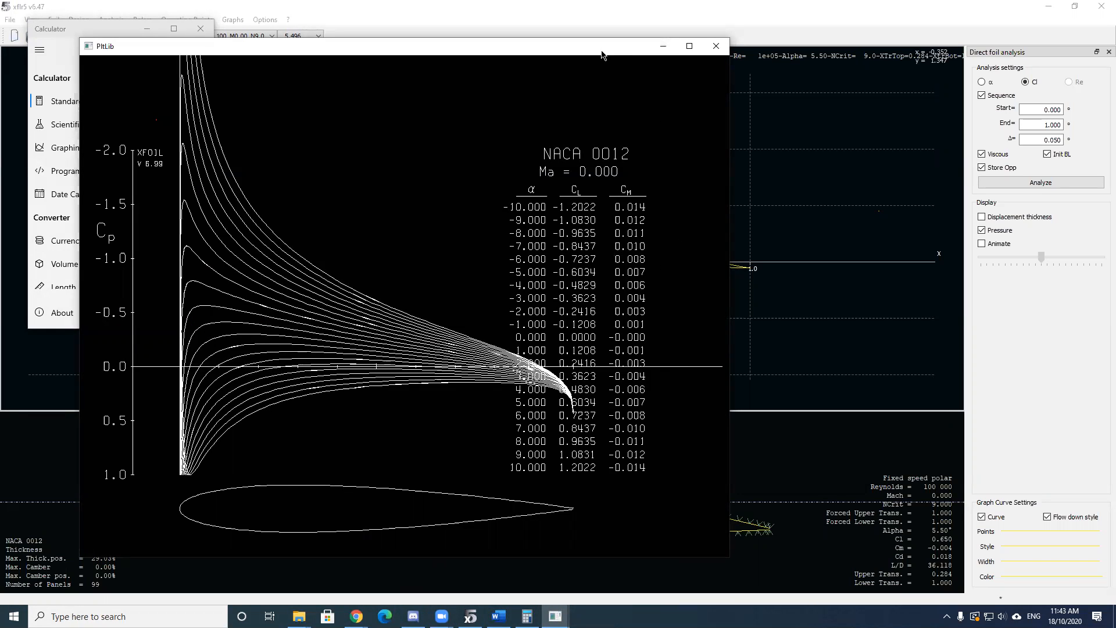
{"action": "left_click_drag", "start_coordinate": [604, 51], "coordinate": [933, 66]}
{"action": "left_click", "coordinate": [270, 283]}
{"action": "left_click", "coordinate": [269, 357]}
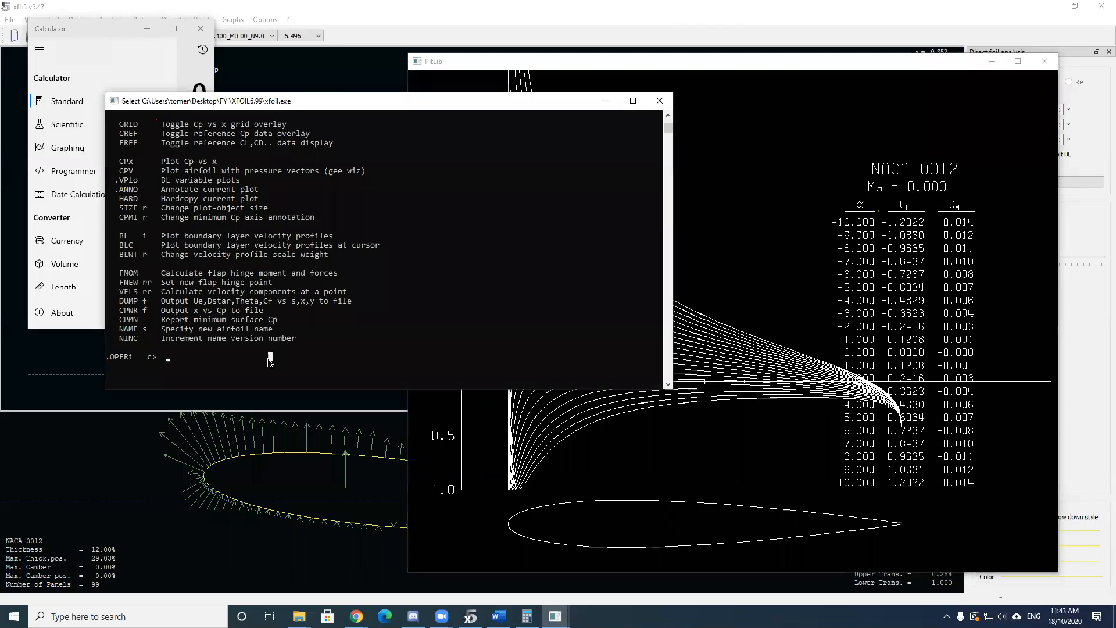
- Try to leave OPER with the exit command, and list its available commands again
{"action": "type", "text": "exit"}
{"action": "key", "text": "Return"}
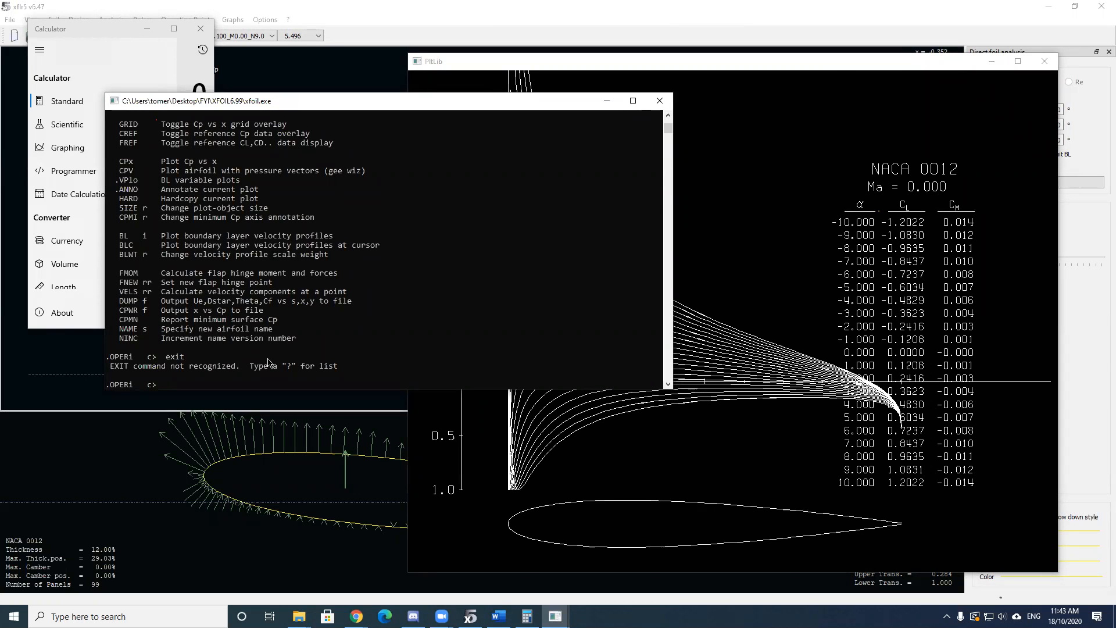
{"action": "type", "text": "?"}
{"action": "key", "text": "Return"}
{"action": "key", "text": "Return"}
{"action": "key", "text": "Return"}
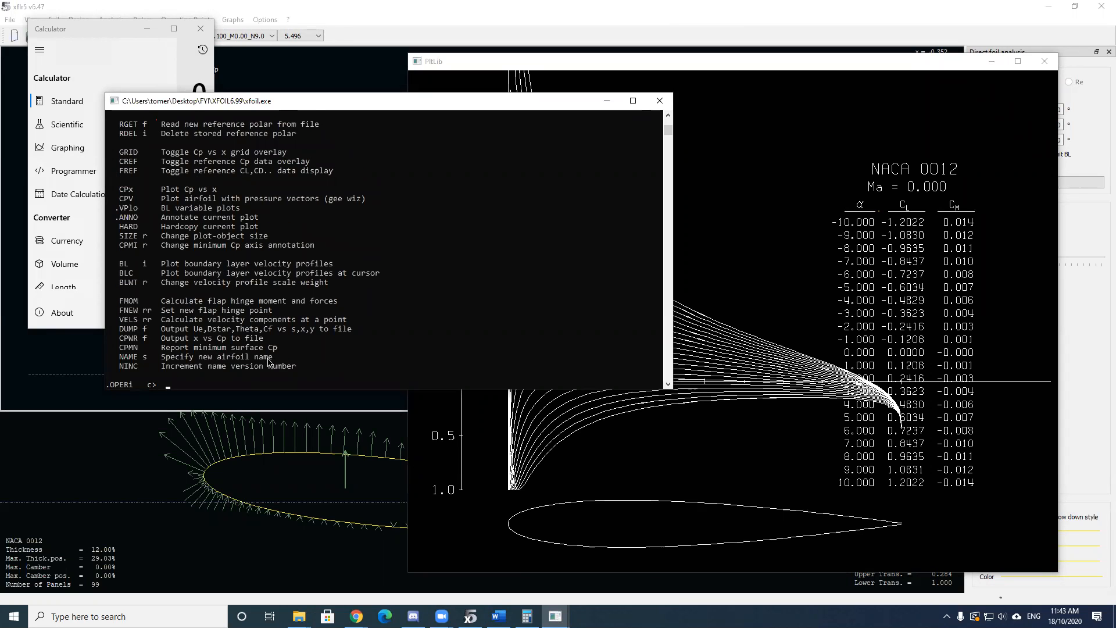
- List the top-level XFOIL commands, leave XFOIL, and close the Calculator window
{"action": "type", "text": "?"}
{"action": "key", "text": "Return"}
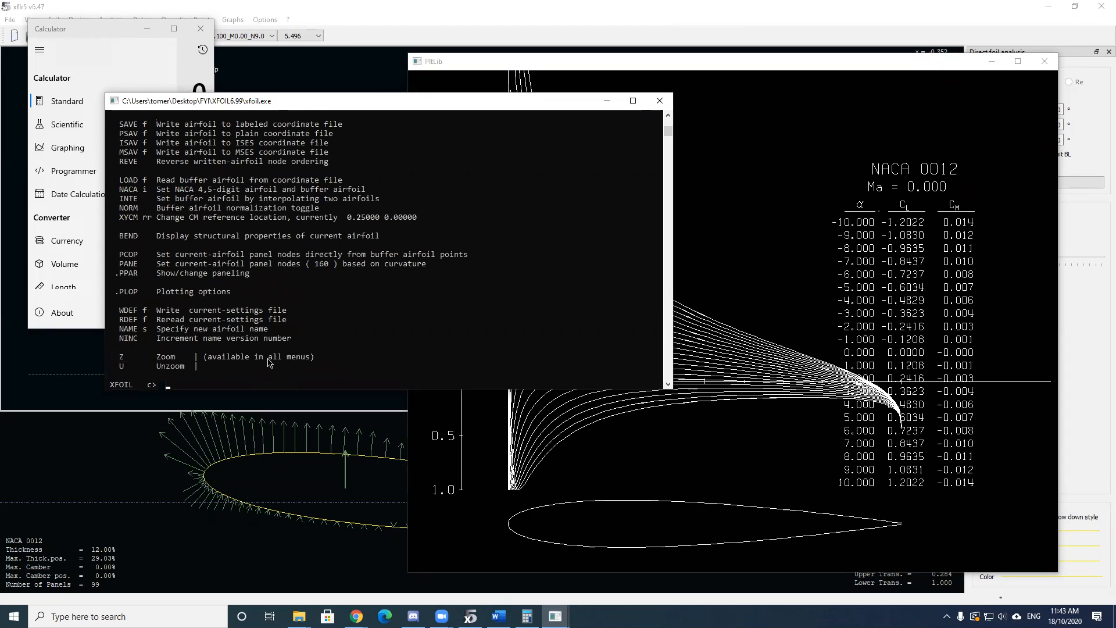
{"action": "key", "text": "Return"}
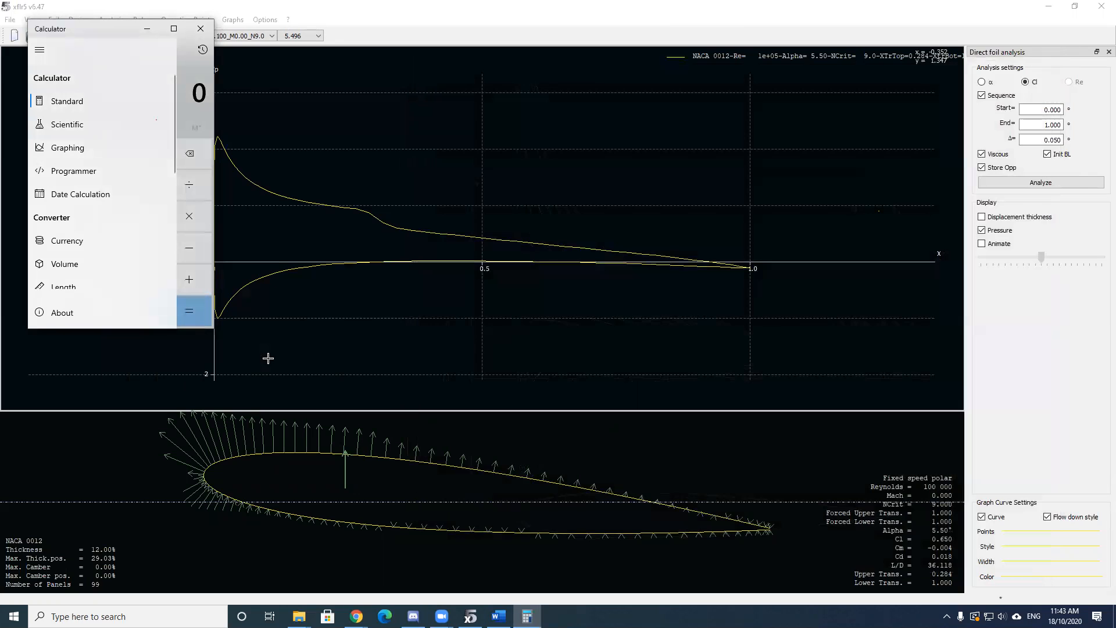
{"action": "left_click", "coordinate": [200, 28]}
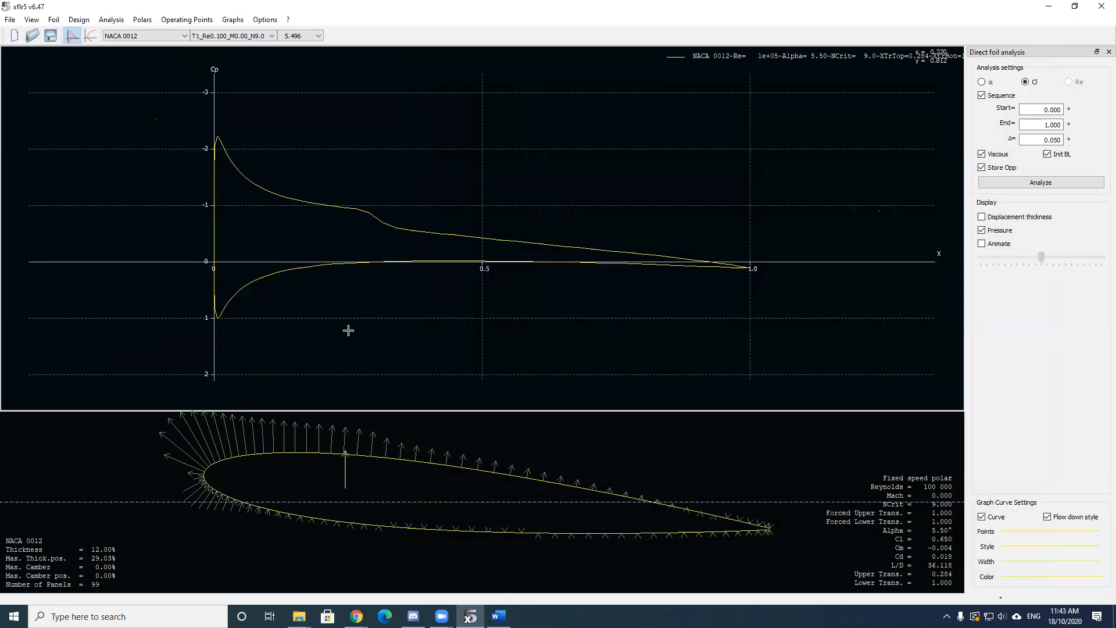
{"action": "left_click", "coordinate": [161, 38]}
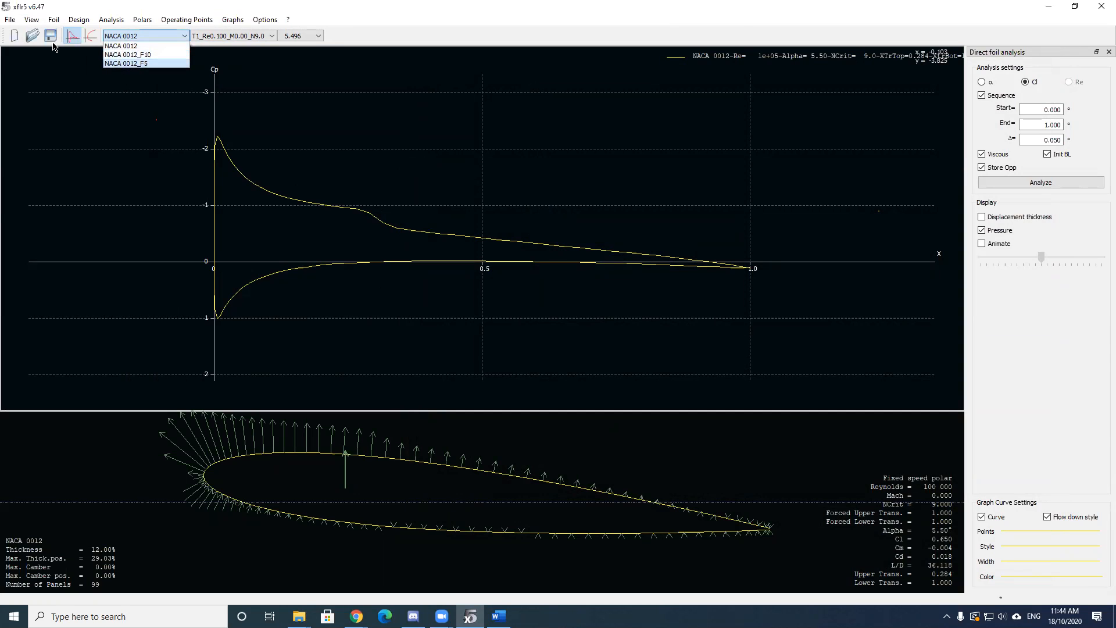
{"action": "left_click", "coordinate": [10, 20]}
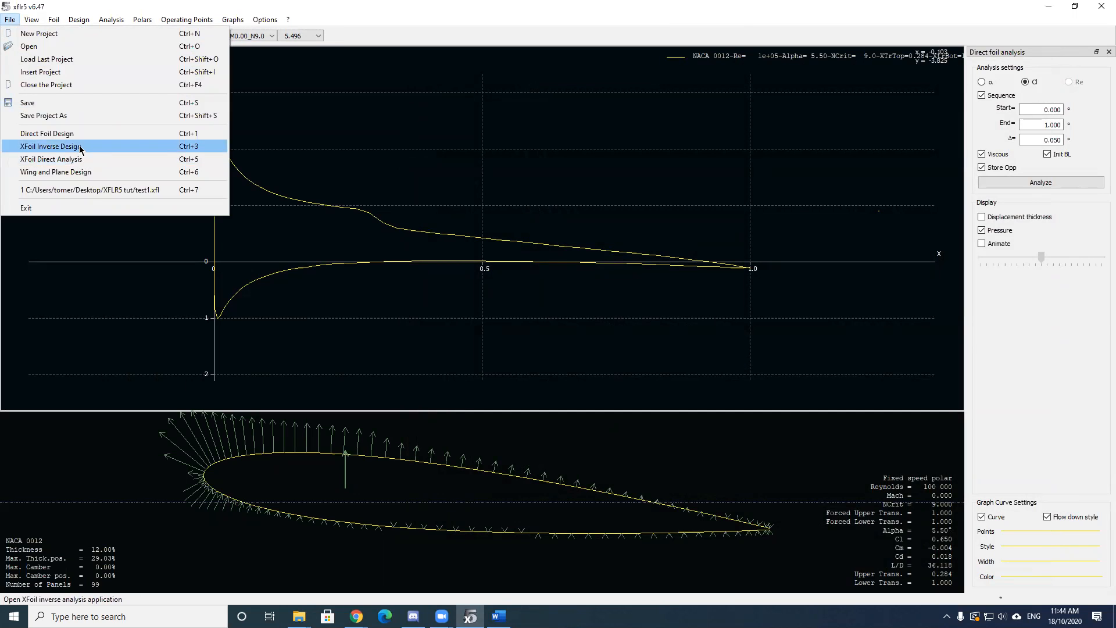
{"action": "left_click", "coordinate": [314, 175]}
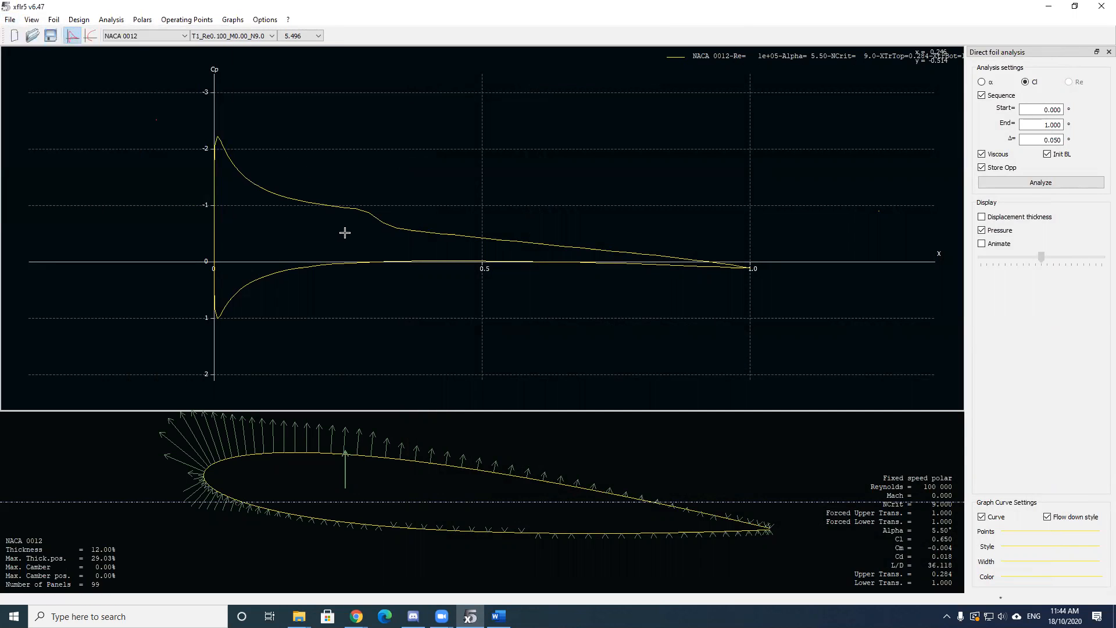
{"action": "left_click_drag", "start_coordinate": [345, 232], "coordinate": [269, 229]}
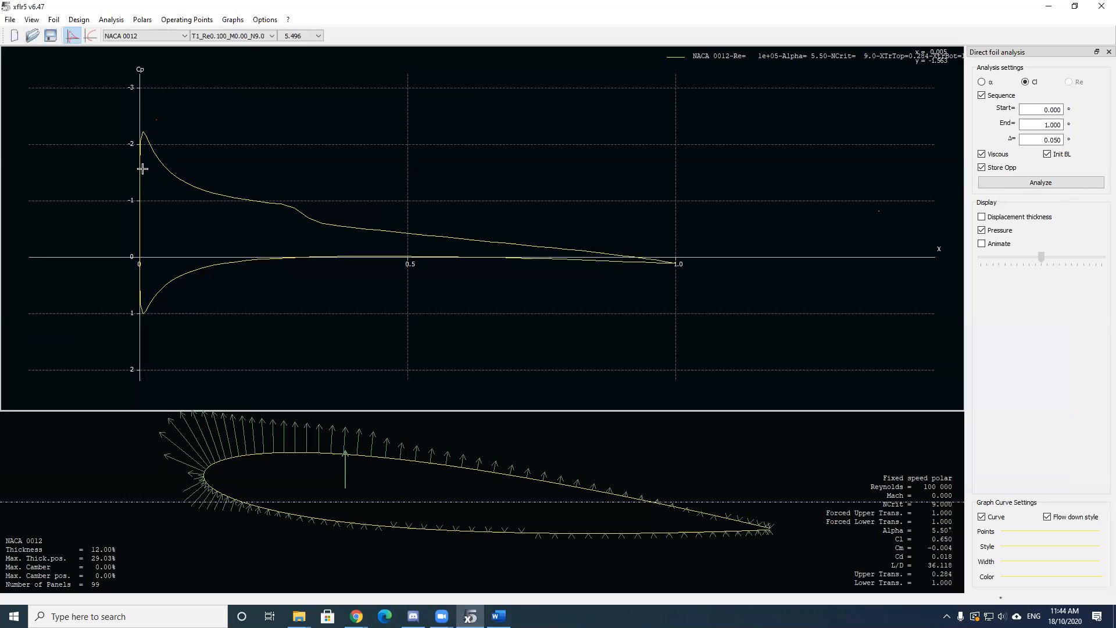
{"action": "left_click_drag", "start_coordinate": [157, 168], "coordinate": [221, 196]}
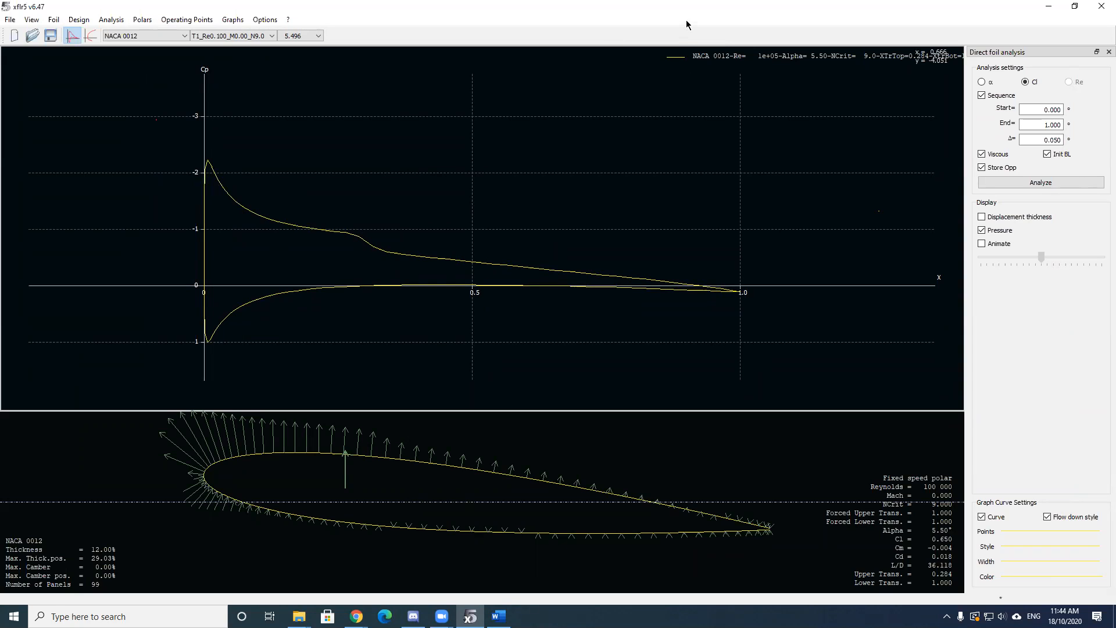
- Sketch freehand foil outlines over the Cp graph and the NACA 0012 foil view as annotations
{"action": "mouse_move", "coordinate": [203, 226]}
{"action": "left_mouse_down"}
{"action": "mouse_move", "coordinate": [210, 199]}
{"action": "mouse_move", "coordinate": [294, 179]}
{"action": "mouse_move", "coordinate": [391, 182]}
{"action": "mouse_move", "coordinate": [503, 201]}
{"action": "mouse_move", "coordinate": [743, 289]}
{"action": "mouse_move", "coordinate": [539, 313]}
{"action": "mouse_move", "coordinate": [301, 322]}
{"action": "mouse_move", "coordinate": [227, 305]}
{"action": "mouse_move", "coordinate": [202, 270]}
{"action": "mouse_move", "coordinate": [197, 230]}
{"action": "left_mouse_up"}
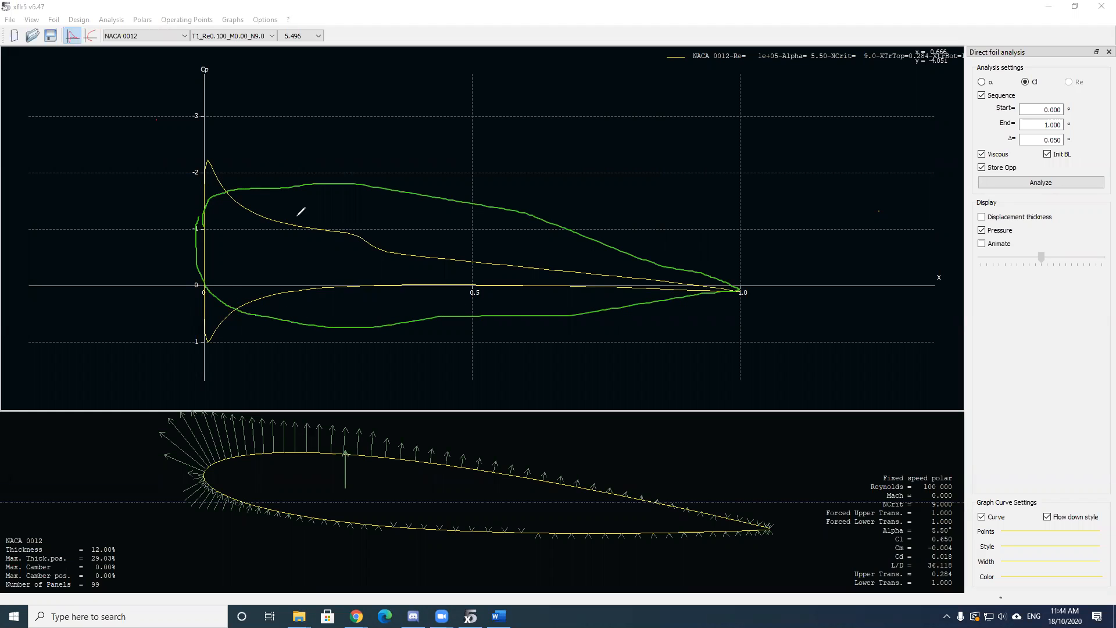
{"action": "mouse_move", "coordinate": [224, 492]}
{"action": "left_mouse_down"}
{"action": "mouse_move", "coordinate": [239, 462]}
{"action": "mouse_move", "coordinate": [323, 449]}
{"action": "left_mouse_up"}
{"action": "mouse_move", "coordinate": [242, 502]}
{"action": "left_mouse_down"}
{"action": "mouse_move", "coordinate": [590, 539]}
{"action": "mouse_move", "coordinate": [760, 516]}
{"action": "mouse_move", "coordinate": [373, 438]}
{"action": "mouse_move", "coordinate": [249, 451]}
{"action": "left_mouse_up"}
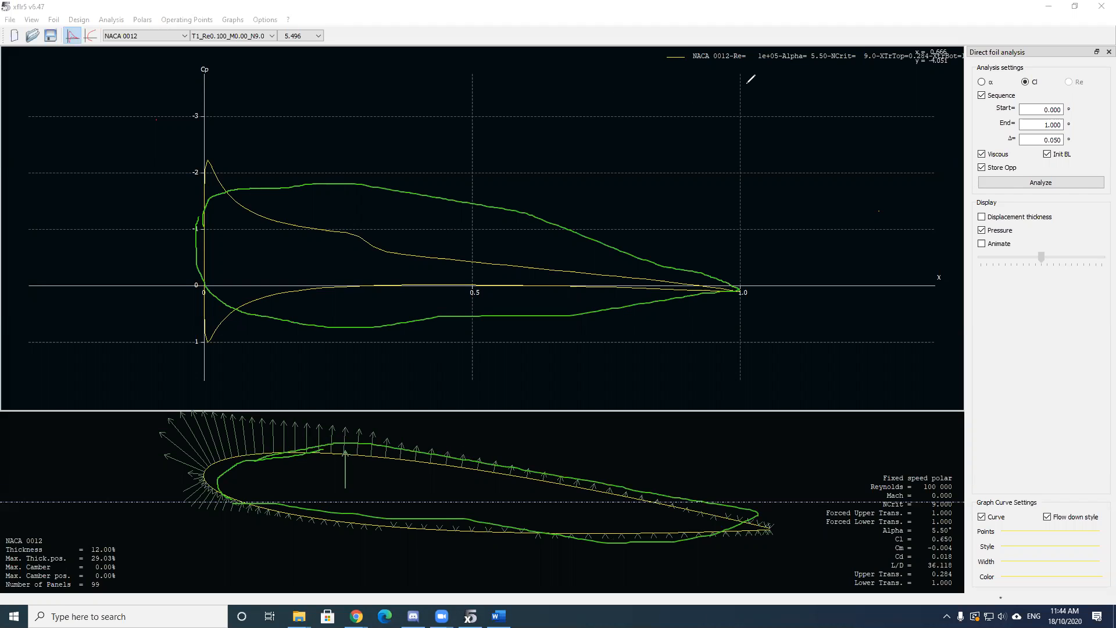
{"action": "left_click", "coordinate": [67, 3]}
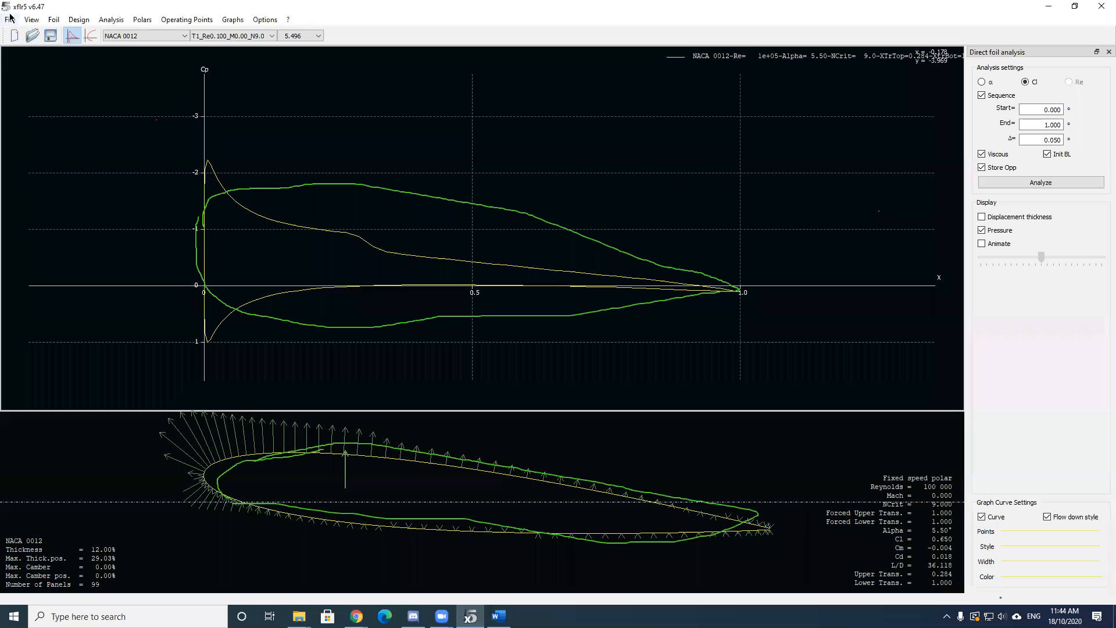
- Switch to XFoil Inverse Design and reposition the floating Inverse foil design window over the velocity graph
{"action": "left_click", "coordinate": [6, 19]}
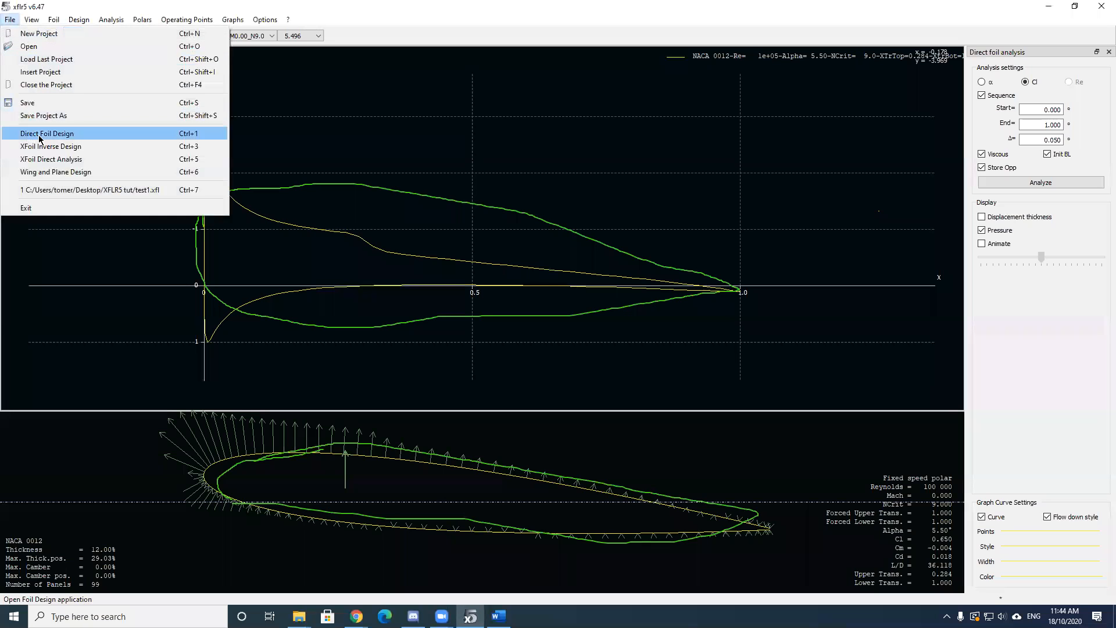
{"action": "left_click", "coordinate": [77, 145]}
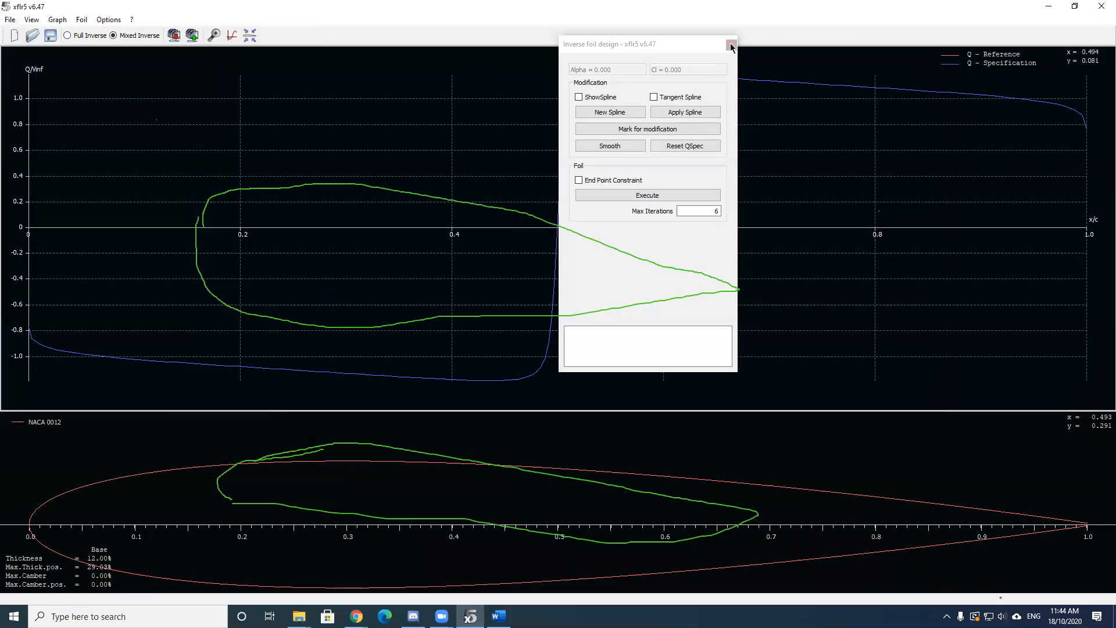
{"action": "left_click", "coordinate": [658, 49]}
{"action": "left_click_drag", "start_coordinate": [656, 48], "coordinate": [514, 137]}
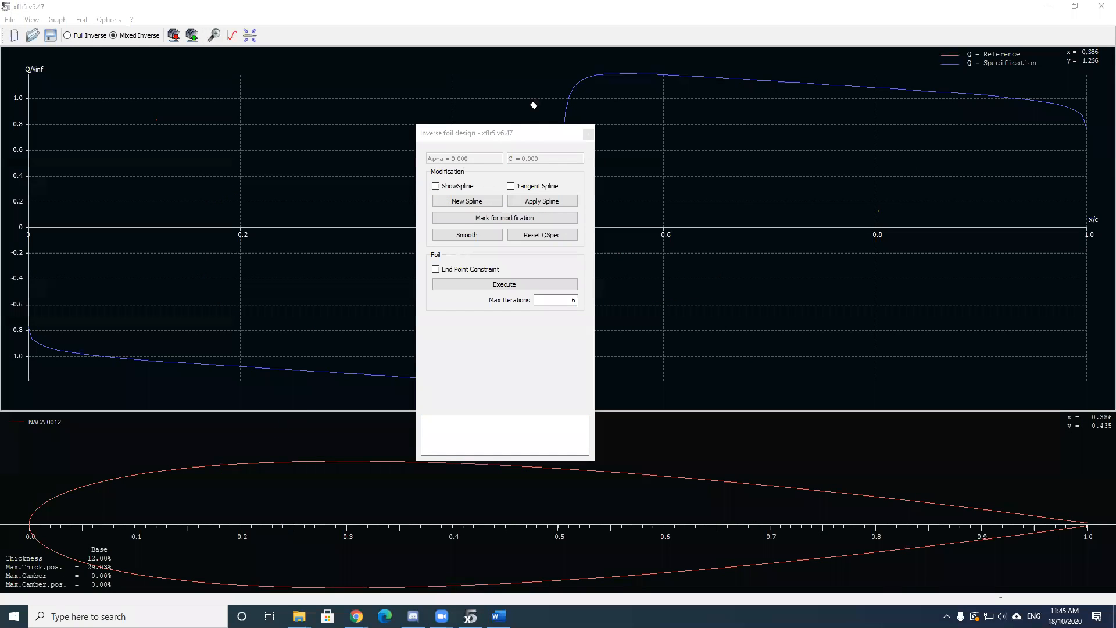
{"action": "left_click_drag", "start_coordinate": [503, 132], "coordinate": [496, 103]}
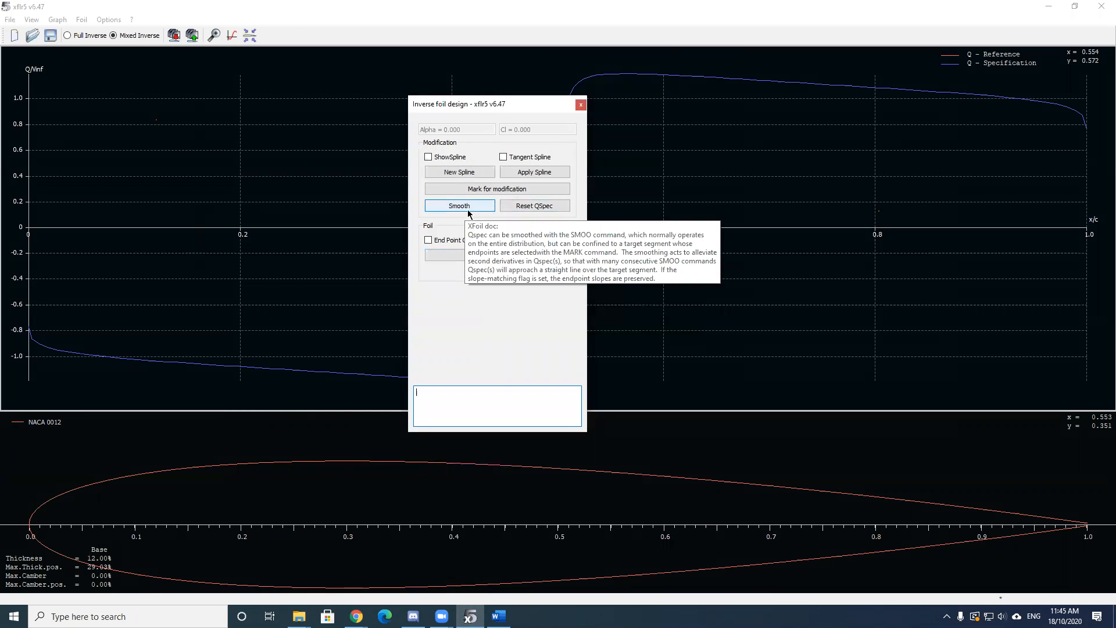
- Enable ShowSpline and Tangent Spline, start a new spline, and dock the Inverse foil design window
{"action": "left_click", "coordinate": [450, 161]}
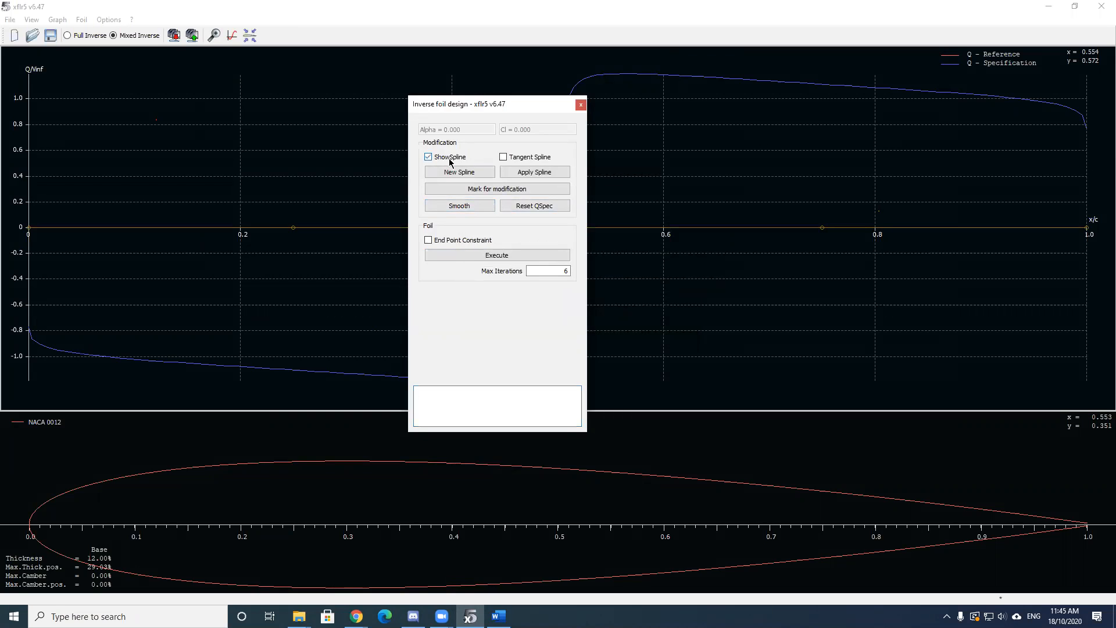
{"action": "left_click", "coordinate": [450, 160]}
{"action": "left_click", "coordinate": [461, 172]}
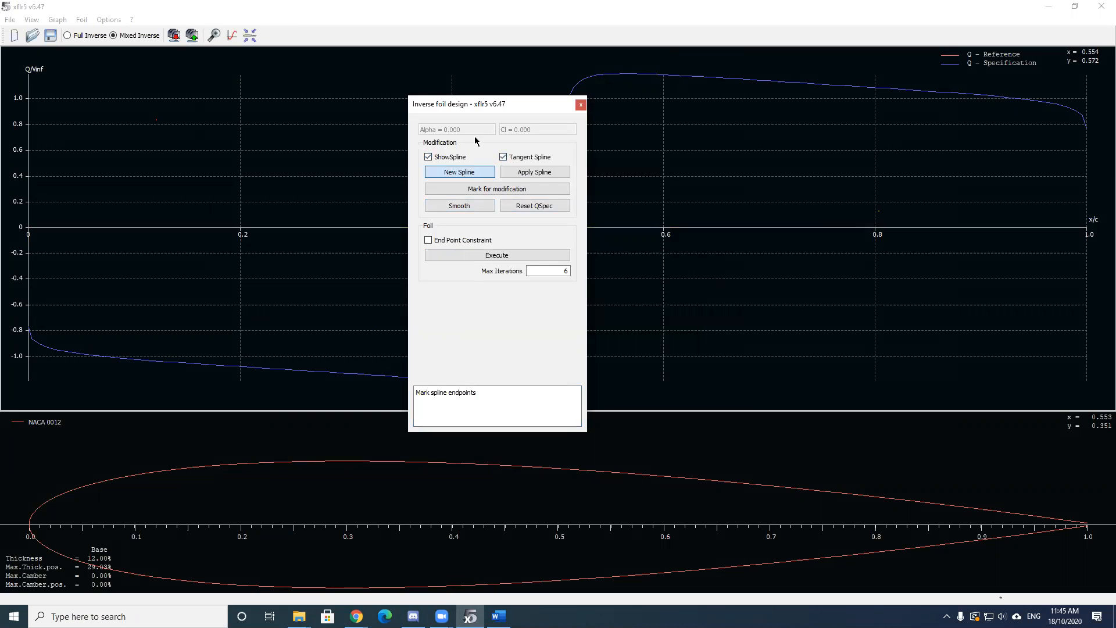
{"action": "double_click", "coordinate": [509, 103]}
- Mark spline endpoints on the Q curve near x 0.5 and 0.24, then reshape it with the middle control point and lower endpoint at x about 0.31
{"action": "left_click", "coordinate": [481, 227]}
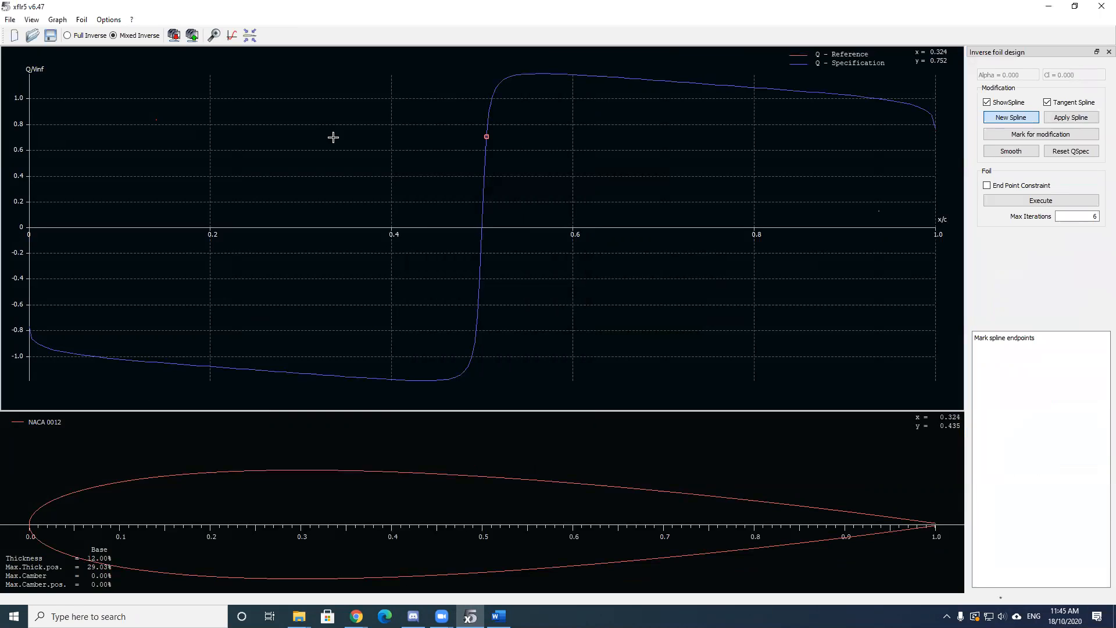
{"action": "left_click", "coordinate": [250, 368]}
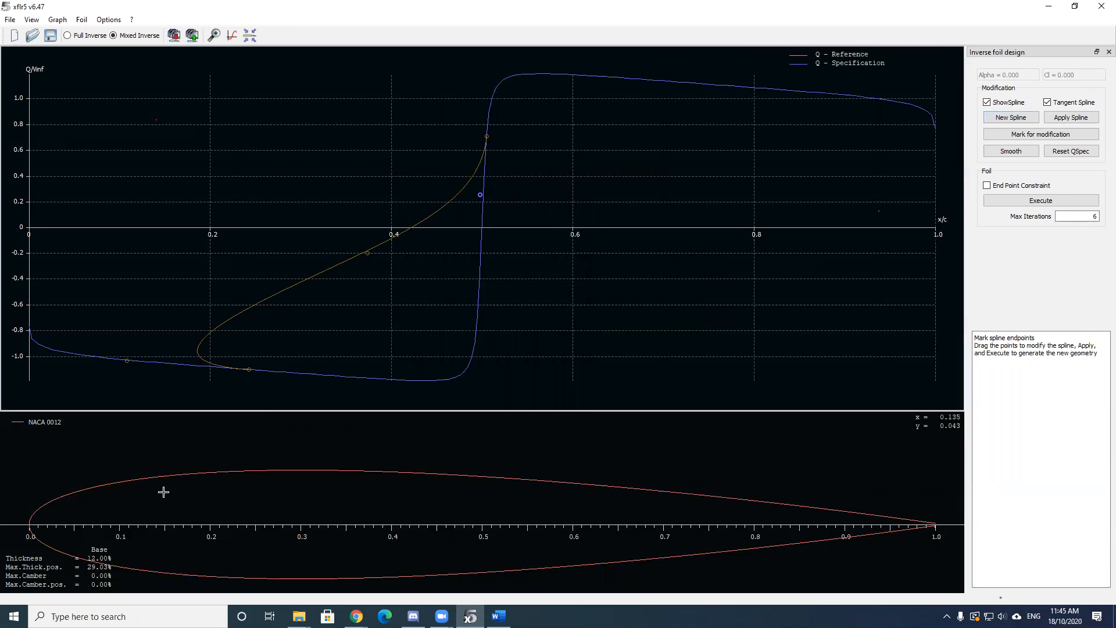
{"action": "left_click_drag", "start_coordinate": [370, 251], "coordinate": [117, 88]}
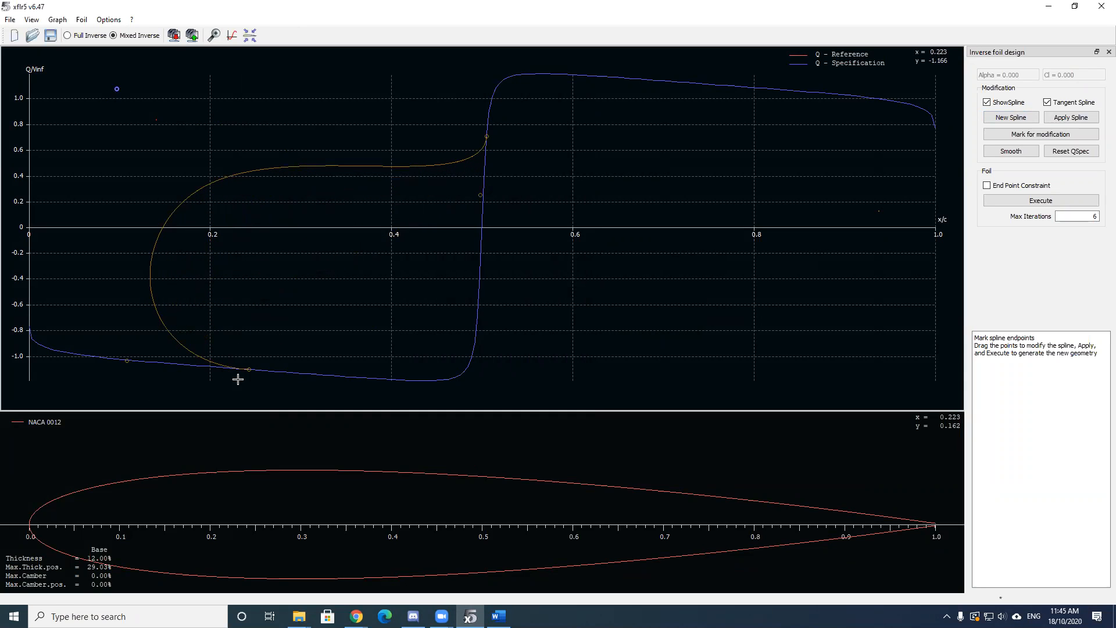
{"action": "left_click_drag", "start_coordinate": [250, 368], "coordinate": [306, 339]}
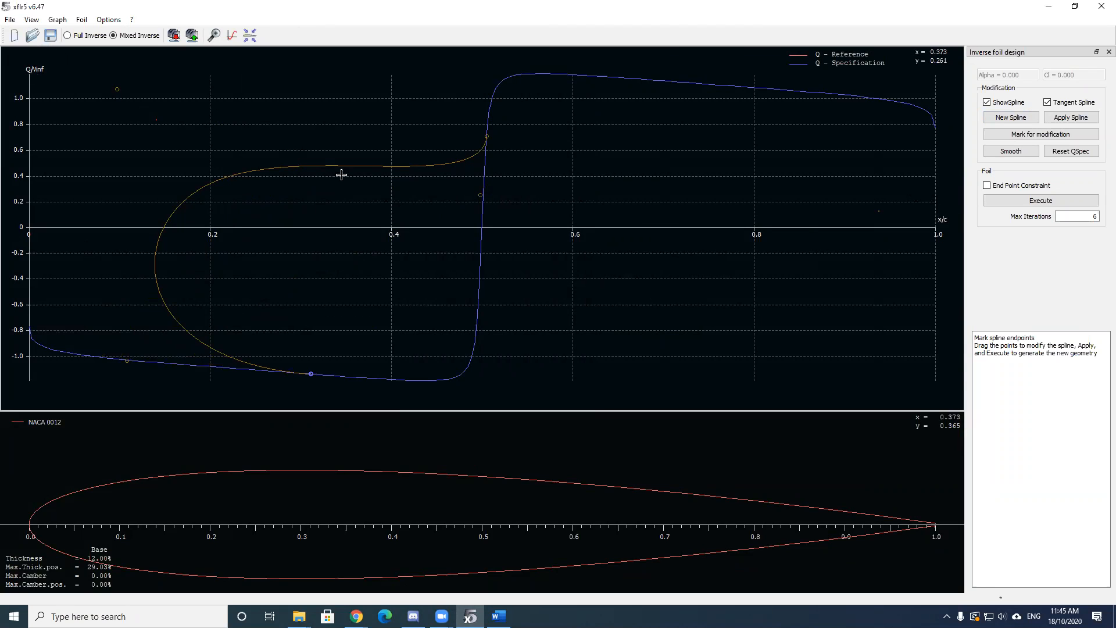
- Review the velocity graph's settings for variables, scales, axes and grids, and fonts, and close them without changes
{"action": "right_click", "coordinate": [295, 155]}
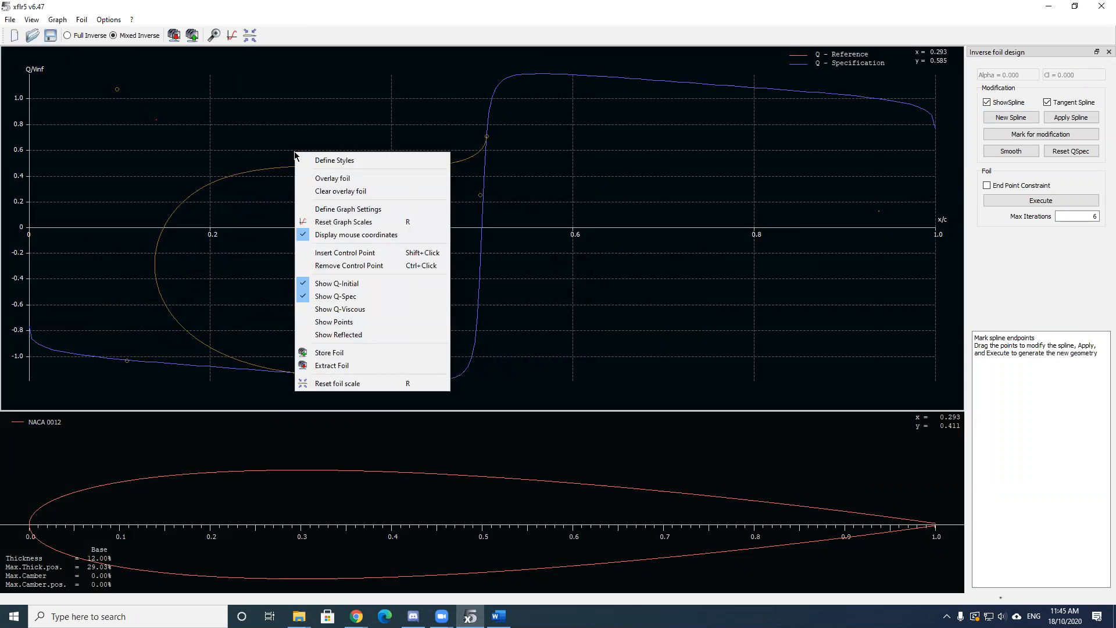
{"action": "left_click", "coordinate": [395, 209]}
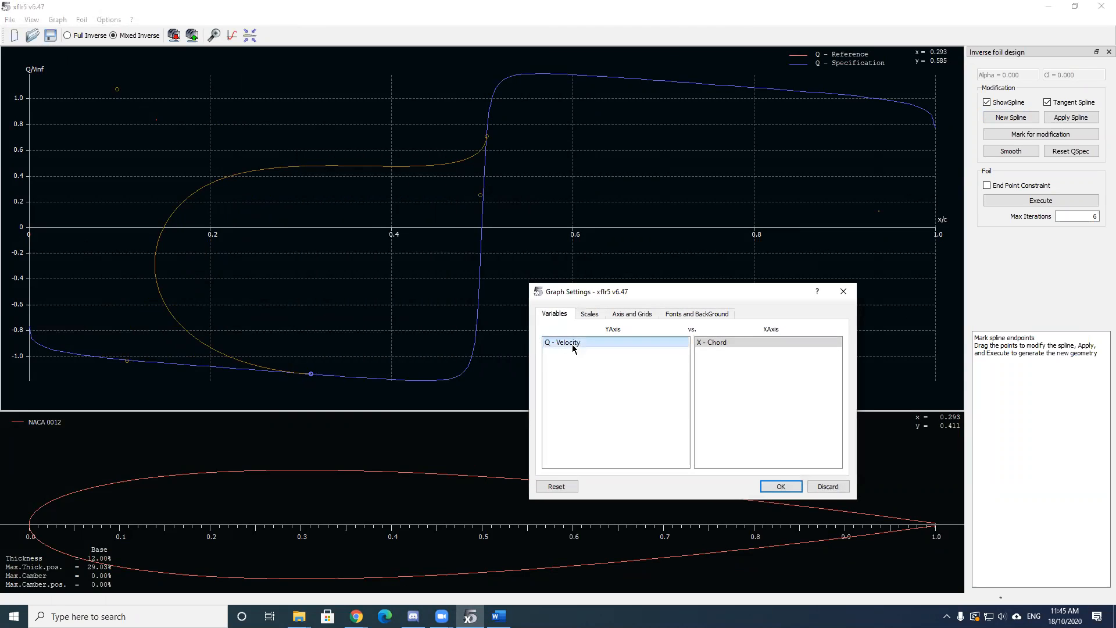
{"action": "left_click", "coordinate": [599, 317]}
{"action": "left_click", "coordinate": [634, 314]}
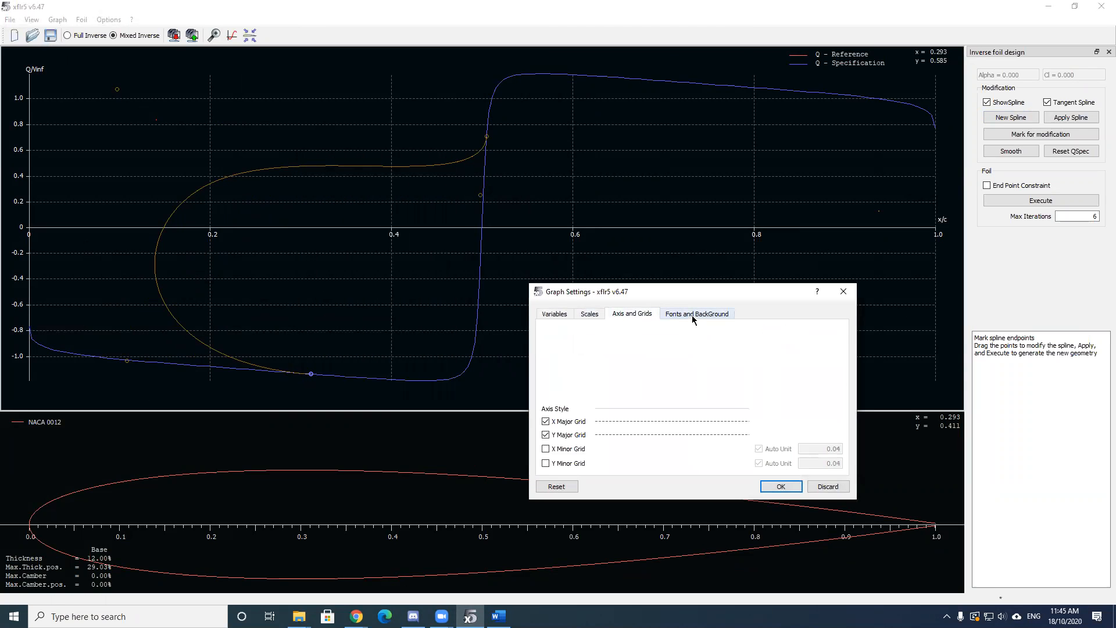
{"action": "left_click", "coordinate": [694, 317]}
{"action": "left_click", "coordinate": [632, 314]}
{"action": "left_click", "coordinate": [590, 315]}
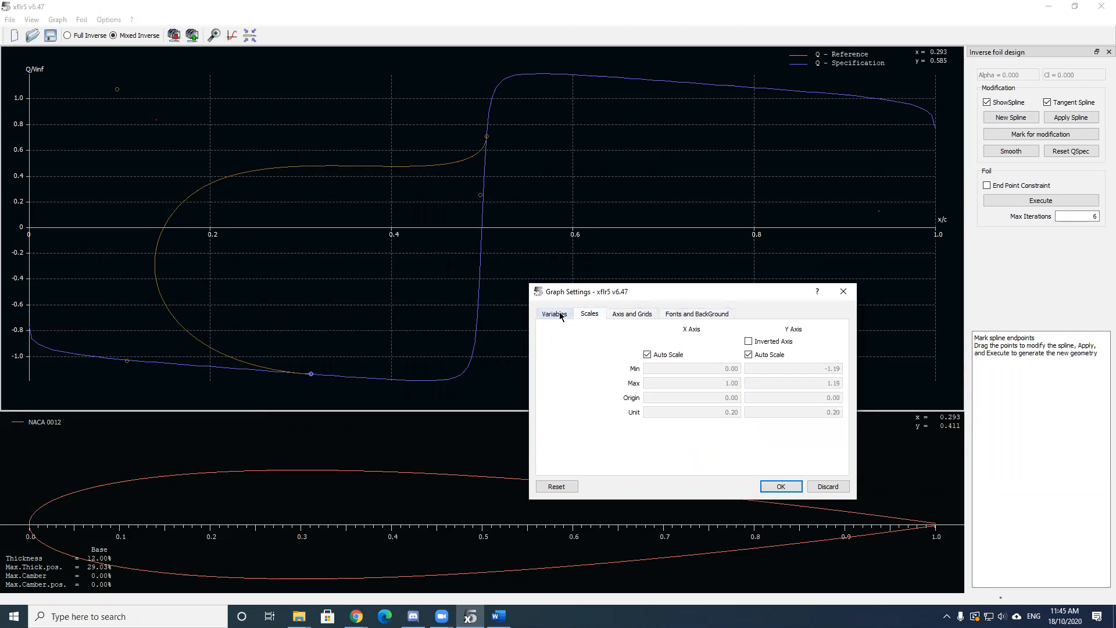
{"action": "left_click", "coordinate": [554, 315]}
{"action": "left_click", "coordinate": [843, 292]}
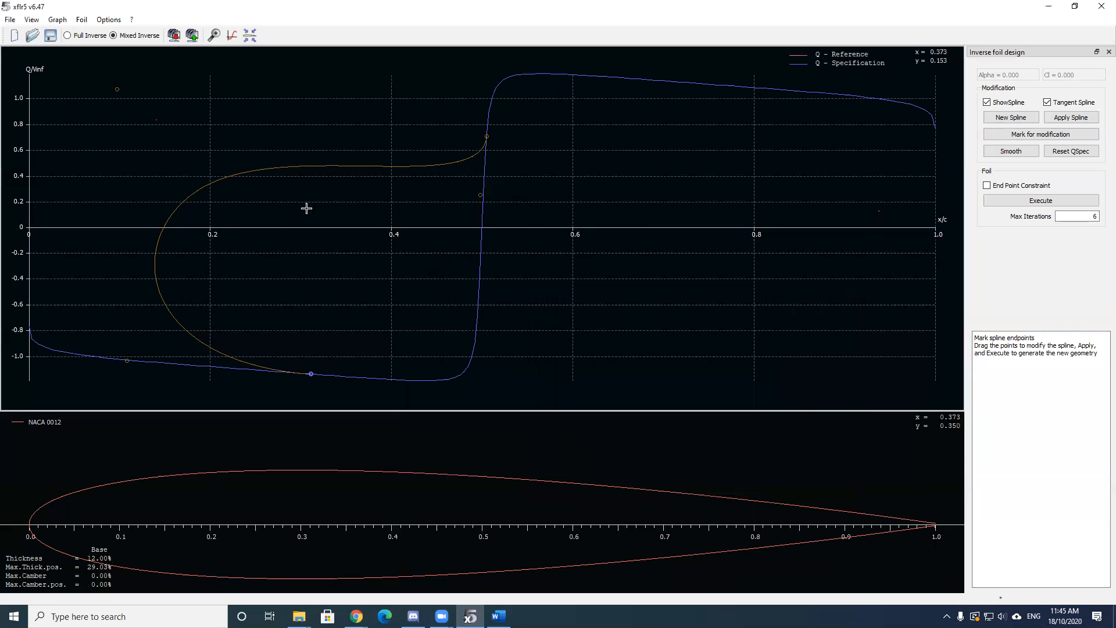
- Move the spline's lower endpoint to x about 0.11 on the Q curve and try to execute the inverse design
{"action": "left_click_drag", "start_coordinate": [313, 373], "coordinate": [130, 349]}
{"action": "left_click_drag", "start_coordinate": [236, 169], "coordinate": [246, 109]}
{"action": "left_click", "coordinate": [1008, 117]}
{"action": "left_click", "coordinate": [1023, 206]}
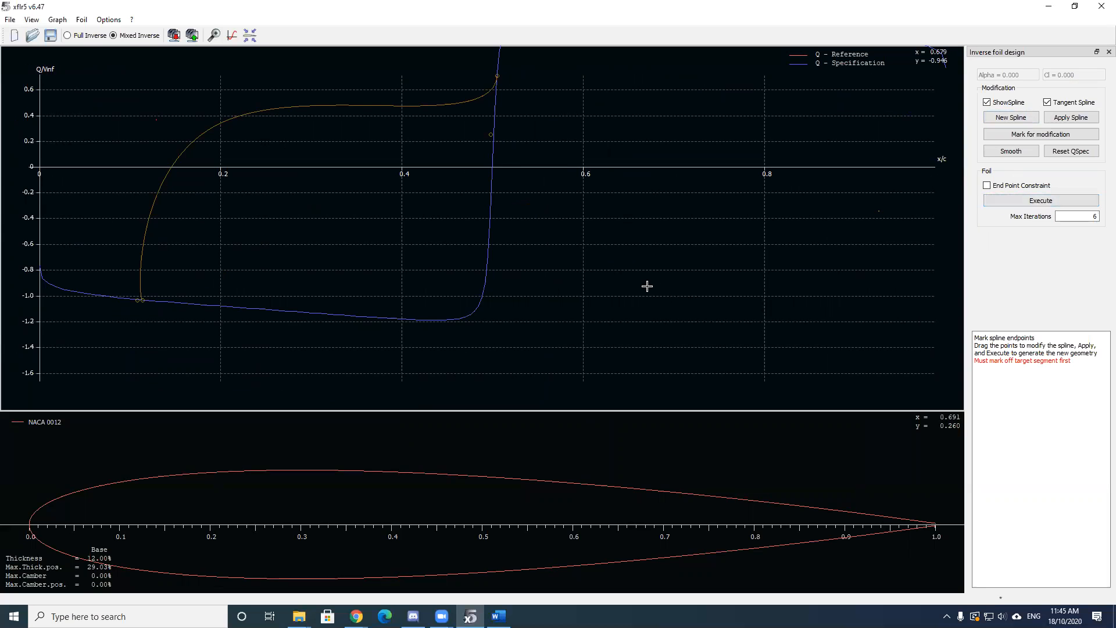
- Raise the spline's tangent control point near x 0.5 to Q about 0.9 and apply the spline
{"action": "scroll", "coordinate": [525, 256], "scroll_direction": "up", "scroll_amount": 2}
{"action": "scroll", "coordinate": [522, 256], "scroll_direction": "down", "scroll_amount": 3}
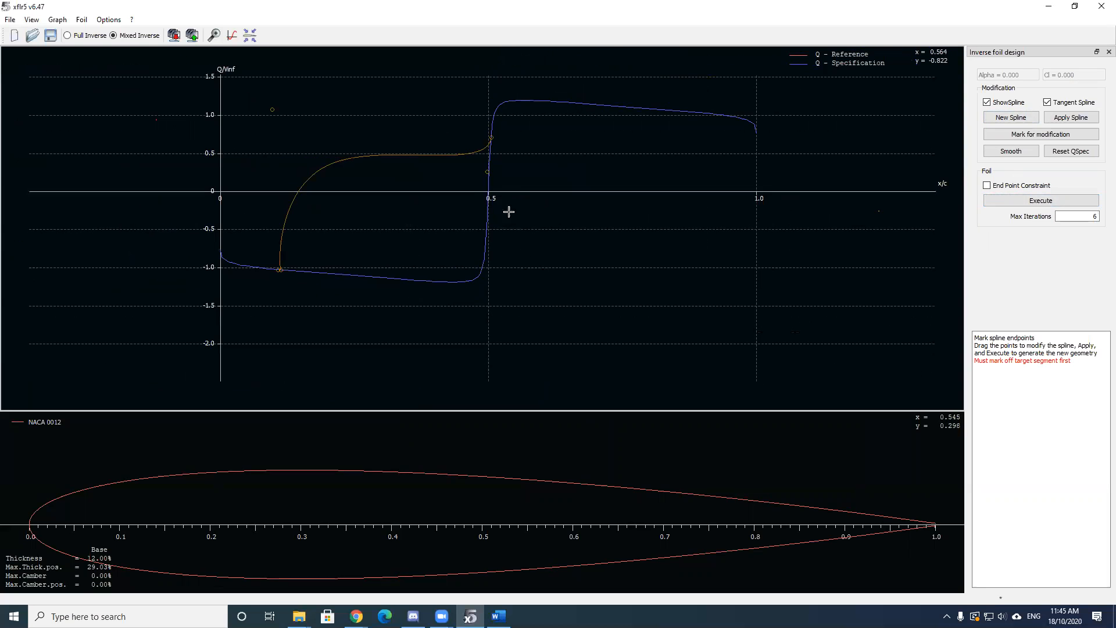
{"action": "left_click_drag", "start_coordinate": [523, 169], "coordinate": [587, 128]}
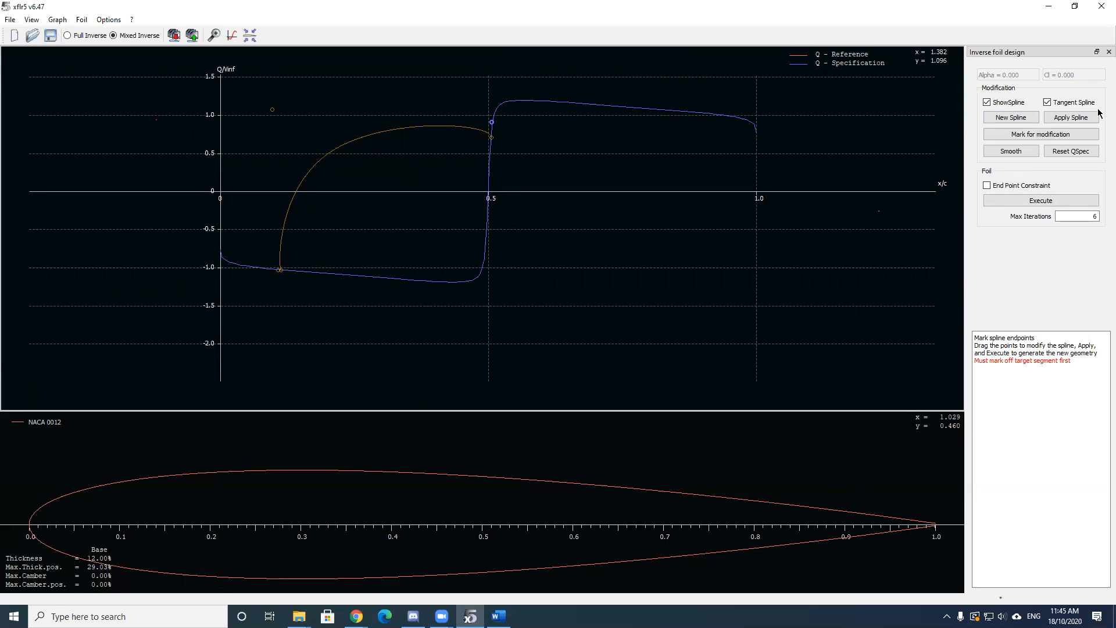
{"action": "left_click", "coordinate": [1071, 117]}
- Try to execute the mixed inverse design, enable End Point Constraint, and try executing again
{"action": "left_click", "coordinate": [1027, 202]}
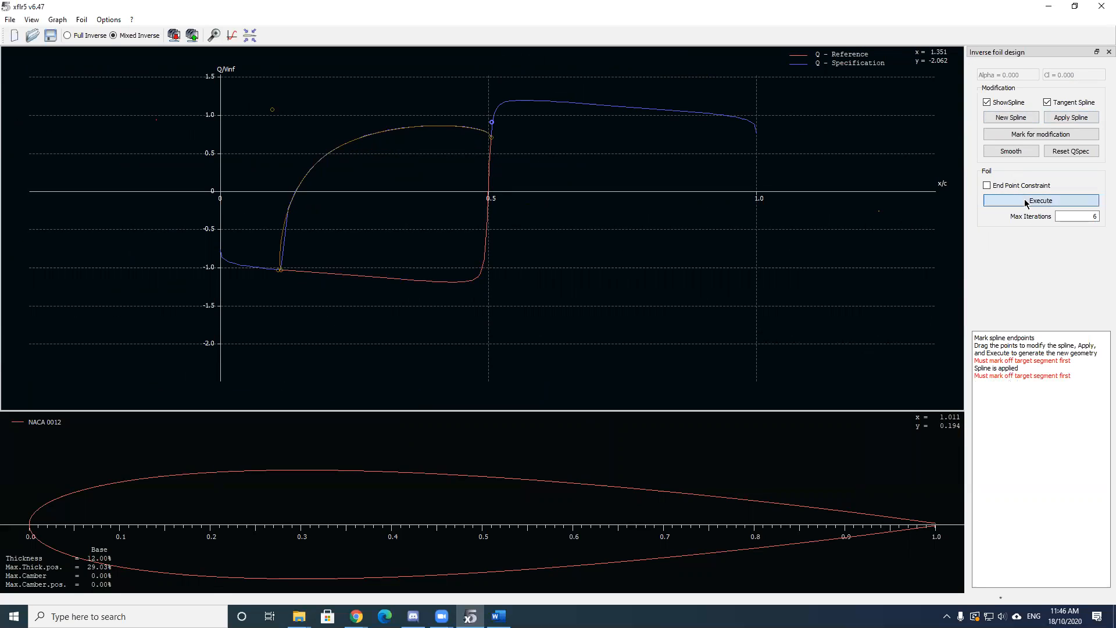
{"action": "left_click", "coordinate": [999, 187]}
{"action": "left_click", "coordinate": [1003, 202]}
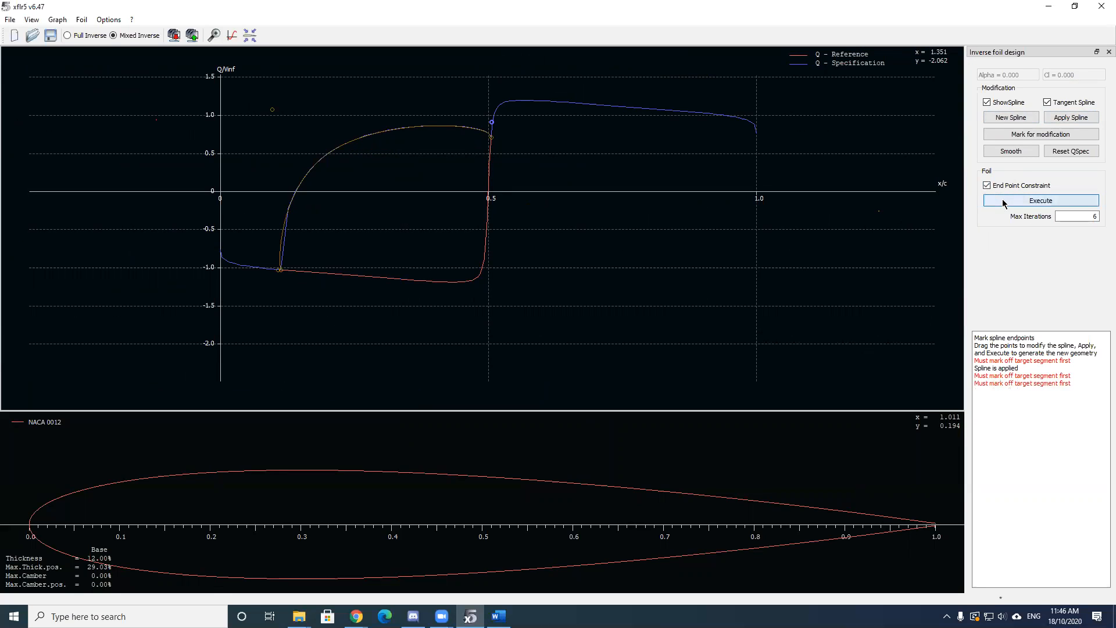
- Switch to Full Inverse and reshape the spline, moving the upper control point to x about 0.29 and the right endpoint to x 1.0
{"action": "left_click", "coordinate": [79, 36]}
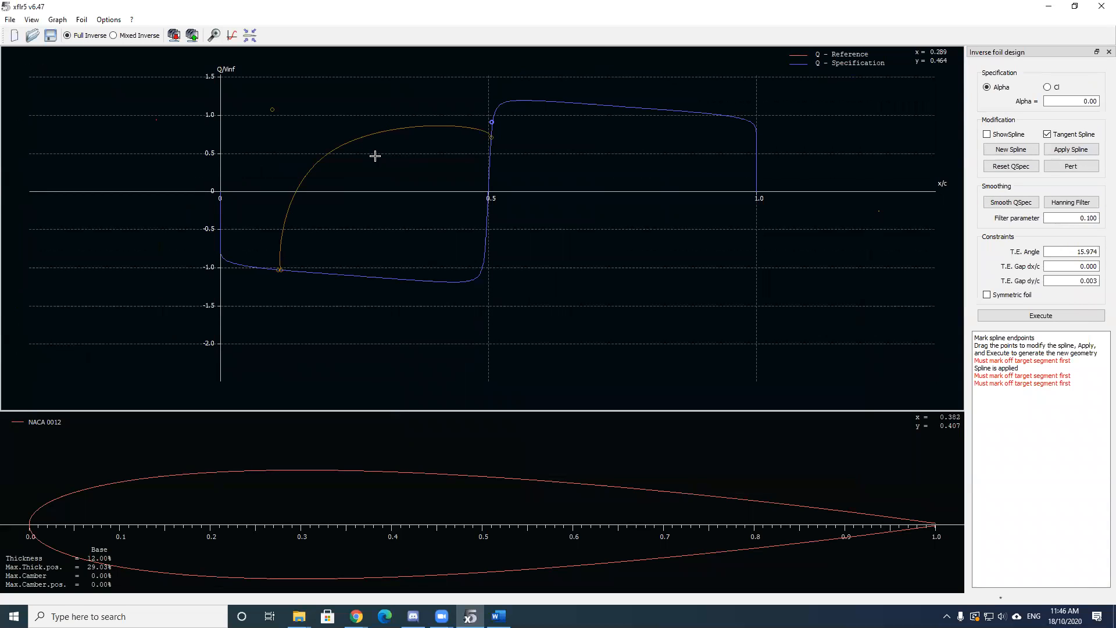
{"action": "mouse_move", "coordinate": [375, 156]}
{"action": "left_mouse_down"}
{"action": "mouse_move", "coordinate": [456, 254]}
{"action": "mouse_move", "coordinate": [643, 349]}
{"action": "mouse_move", "coordinate": [461, 319]}
{"action": "mouse_move", "coordinate": [366, 115]}
{"action": "mouse_move", "coordinate": [498, 284]}
{"action": "mouse_move", "coordinate": [463, 296]}
{"action": "mouse_move", "coordinate": [389, 259]}
{"action": "mouse_move", "coordinate": [432, 165]}
{"action": "mouse_move", "coordinate": [476, 229]}
{"action": "mouse_move", "coordinate": [411, 251]}
{"action": "mouse_move", "coordinate": [413, 211]}
{"action": "mouse_move", "coordinate": [374, 167]}
{"action": "left_mouse_up"}
{"action": "scroll", "coordinate": [469, 466], "scroll_direction": "down", "scroll_amount": 4}
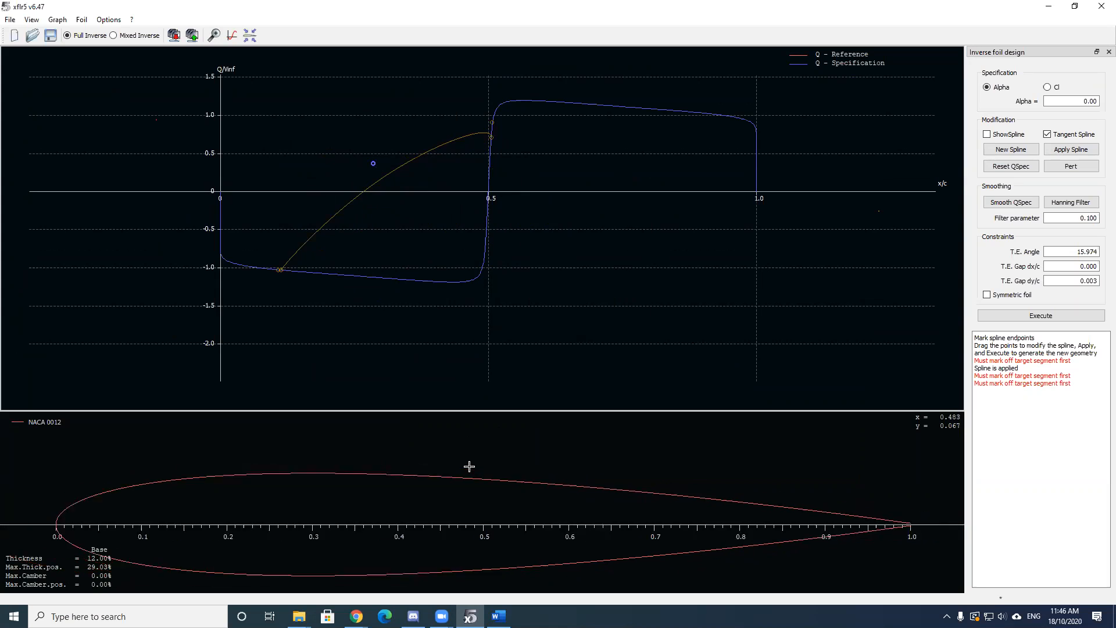
{"action": "left_click_drag", "start_coordinate": [467, 510], "coordinate": [444, 452]}
{"action": "scroll", "coordinate": [456, 464], "scroll_direction": "down", "scroll_amount": 12}
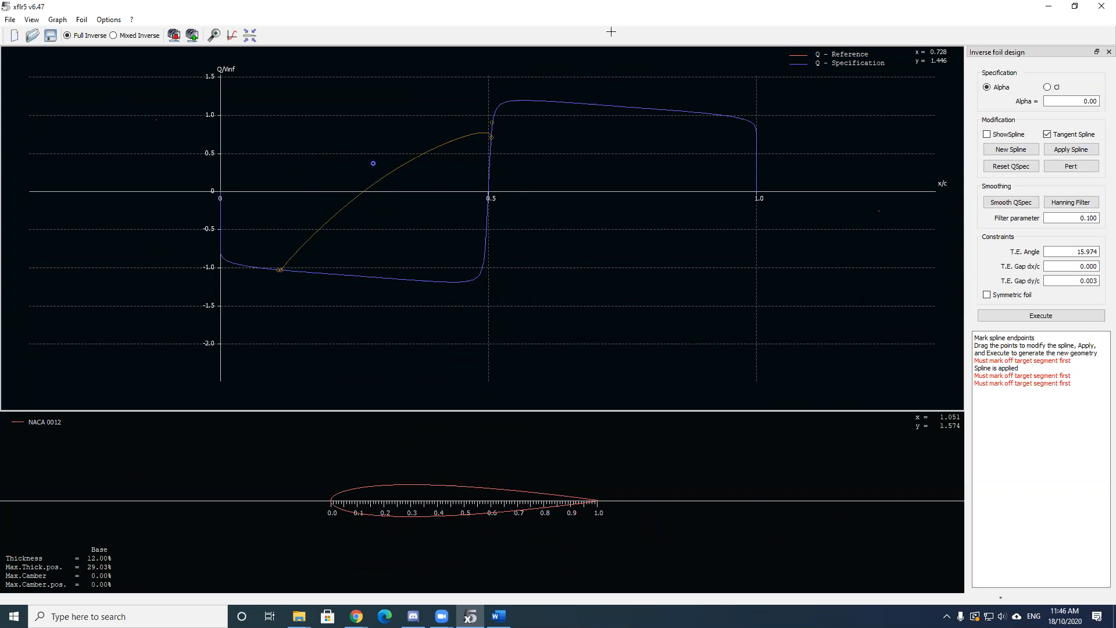
{"action": "left_click_drag", "start_coordinate": [491, 137], "coordinate": [798, 243]}
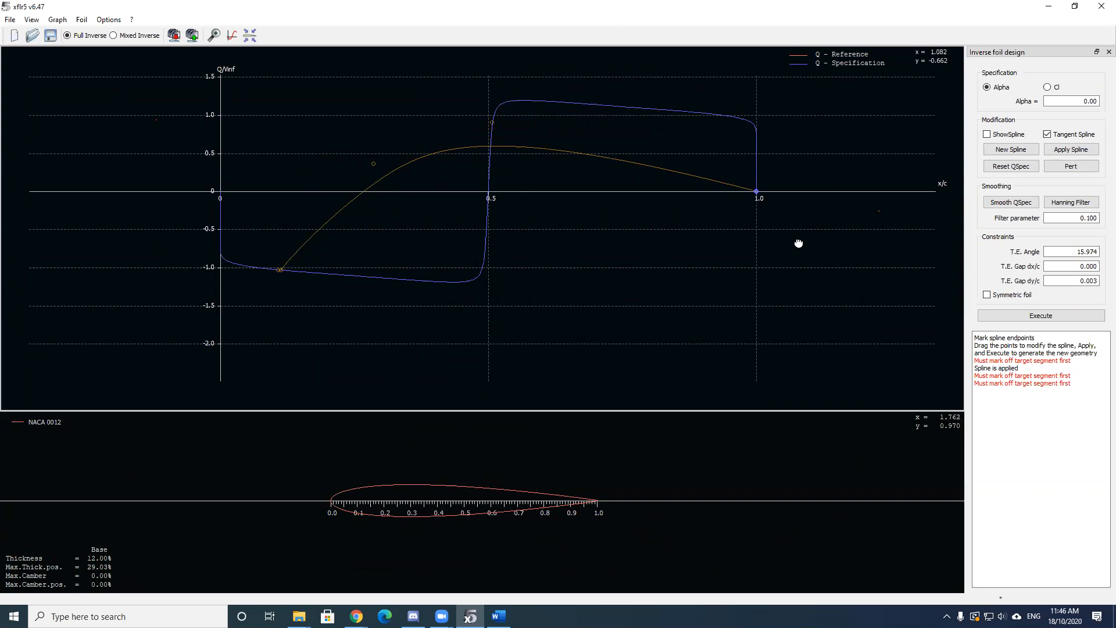
- Move the spline's left endpoint to x 0 and its upper control point to x about 0.35, Q about 0.1
{"action": "left_click_drag", "start_coordinate": [280, 269], "coordinate": [221, 203]}
{"action": "left_click_drag", "start_coordinate": [279, 270], "coordinate": [299, 155]}
{"action": "left_click", "coordinate": [408, 183]}
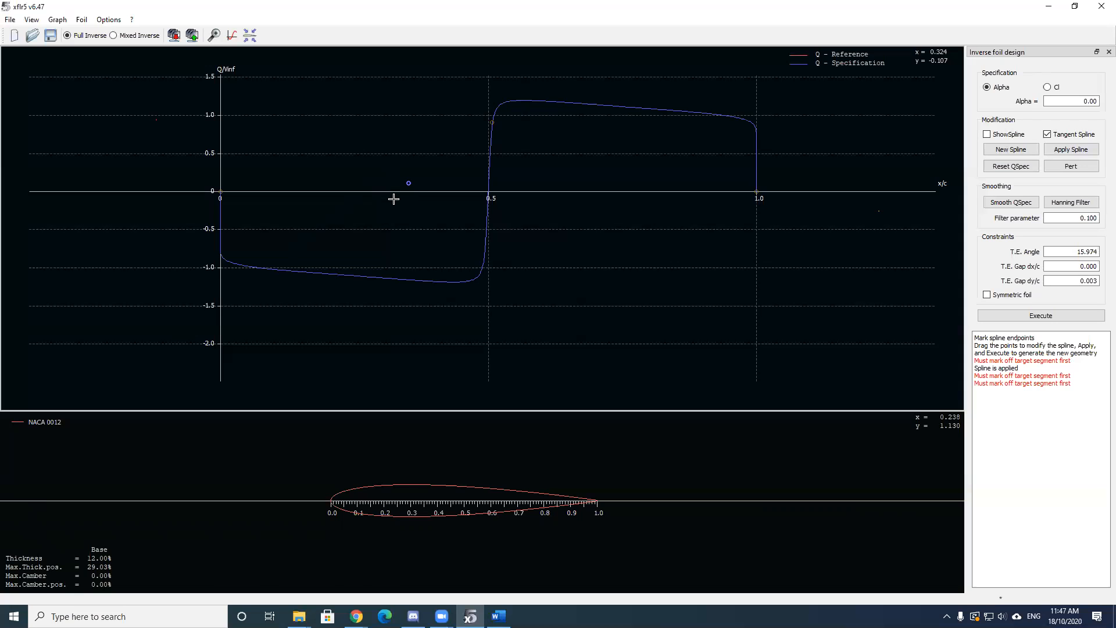
- Leave inverse design for Direct Foil Design, go on to XFoil Direct Analysis and display the polar graphs
{"action": "left_click", "coordinate": [10, 19]}
{"action": "left_click", "coordinate": [65, 135]}
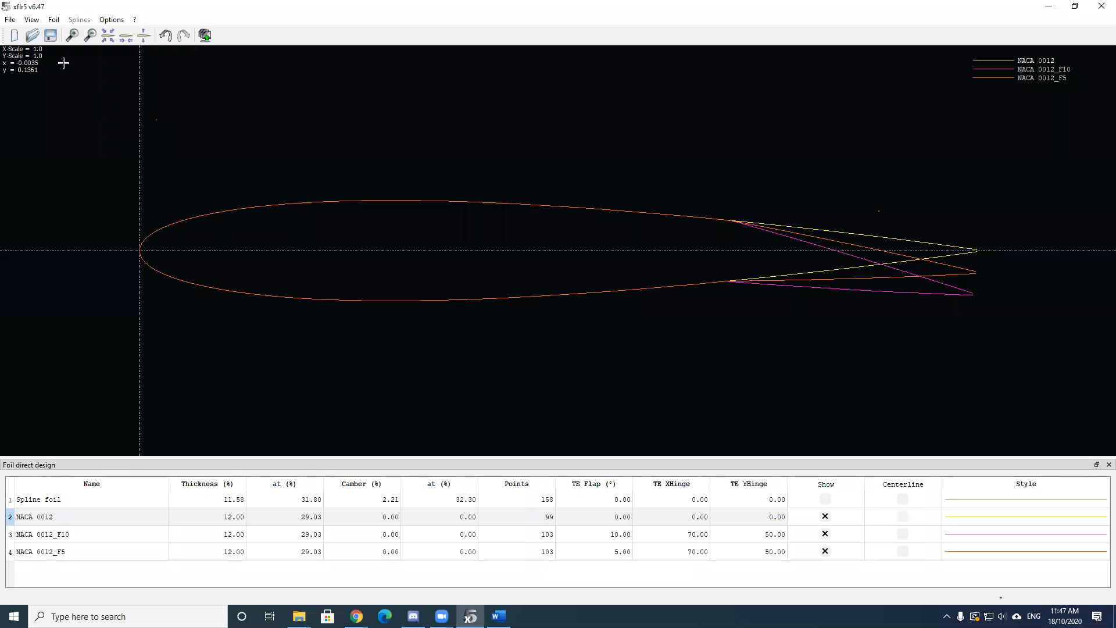
{"action": "left_click", "coordinate": [10, 20]}
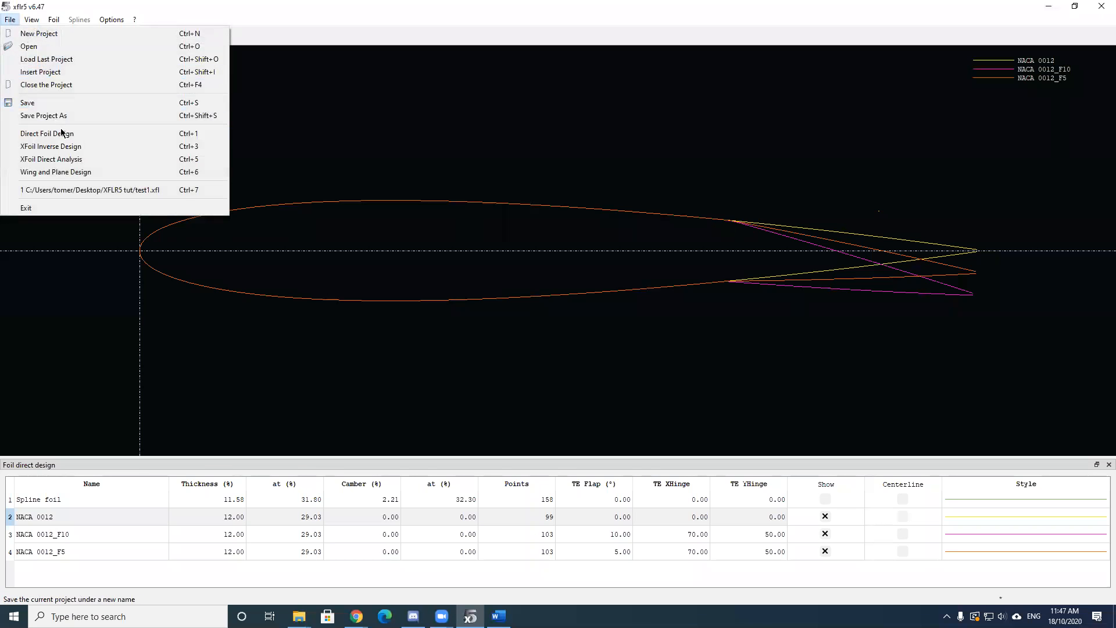
{"action": "left_click", "coordinate": [82, 160]}
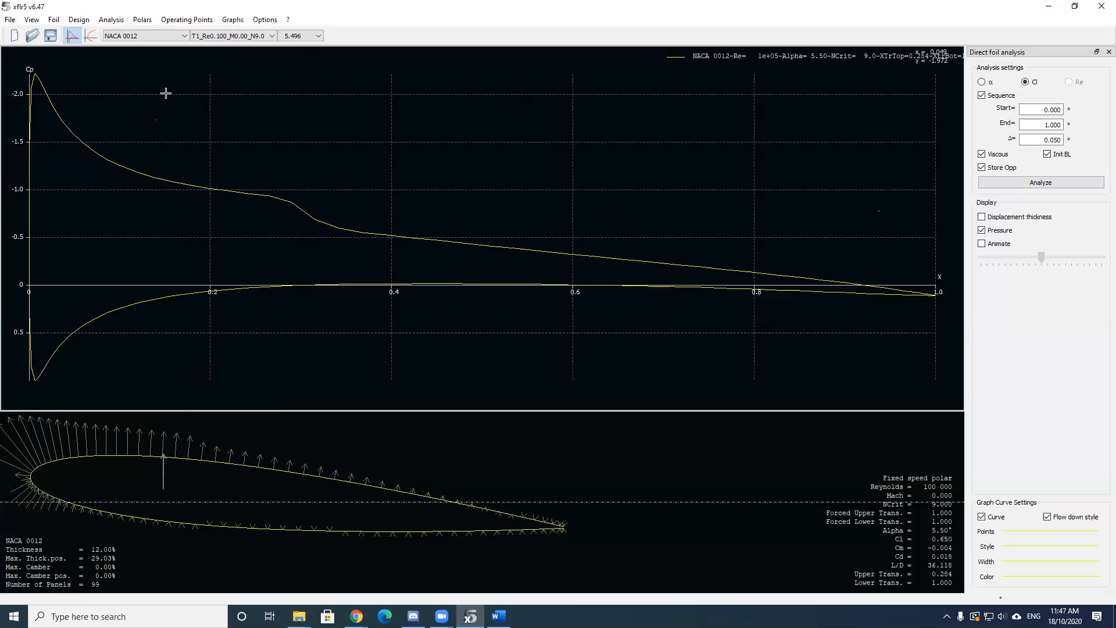
{"action": "left_click", "coordinate": [91, 36]}
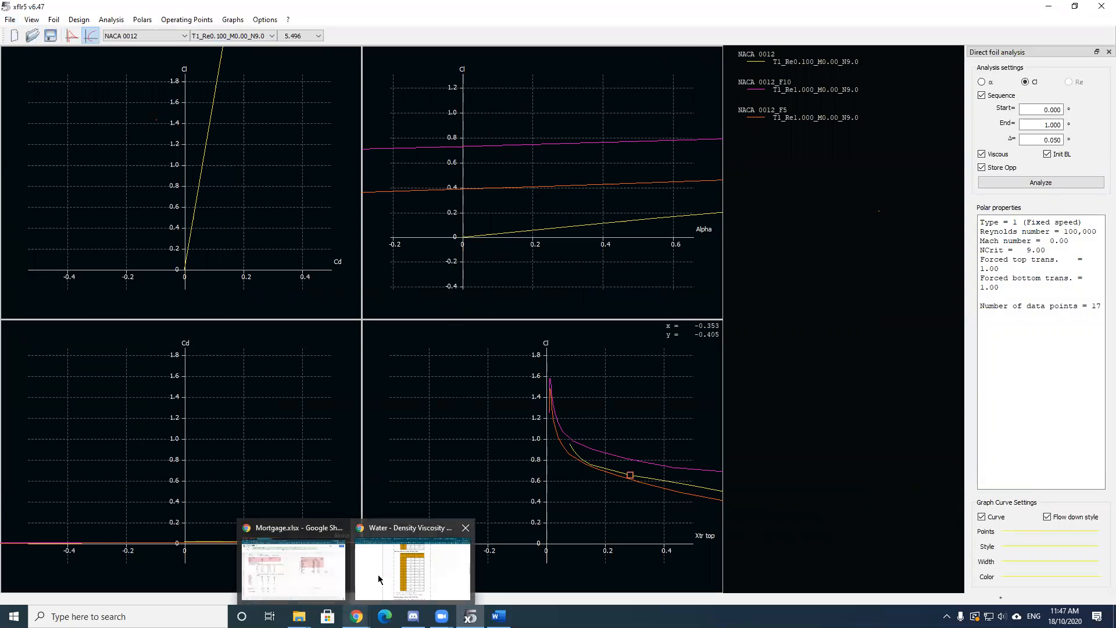
- Switch to Chrome and open the N-13 airfoil's details from the N list of the Airfoil Tools database
{"action": "key", "text": "alt+Tab"}
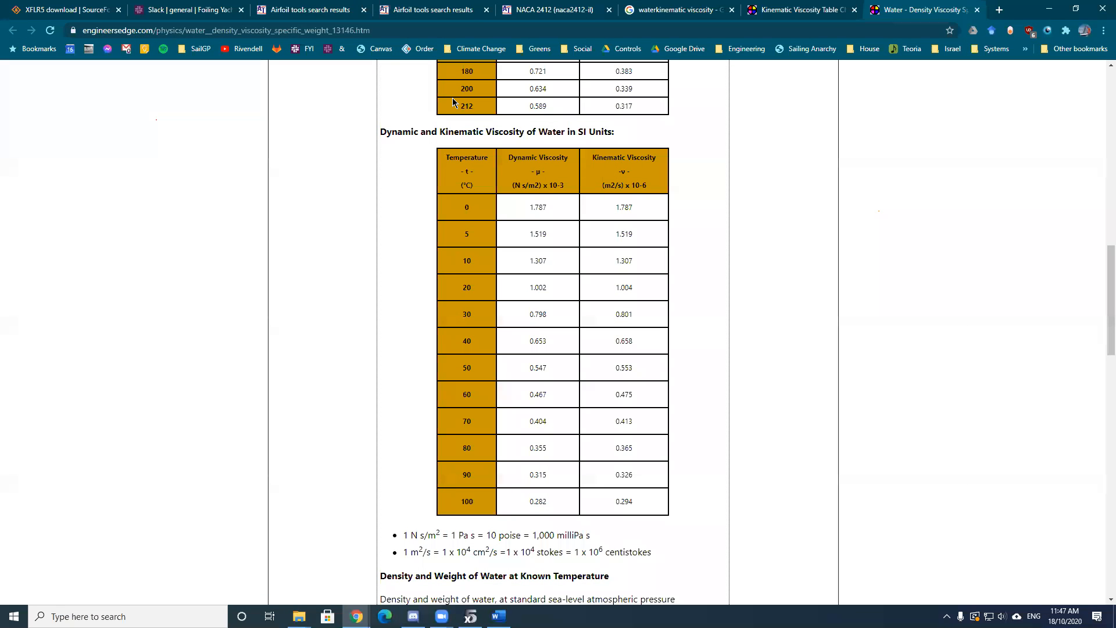
{"action": "left_click", "coordinate": [838, 15]}
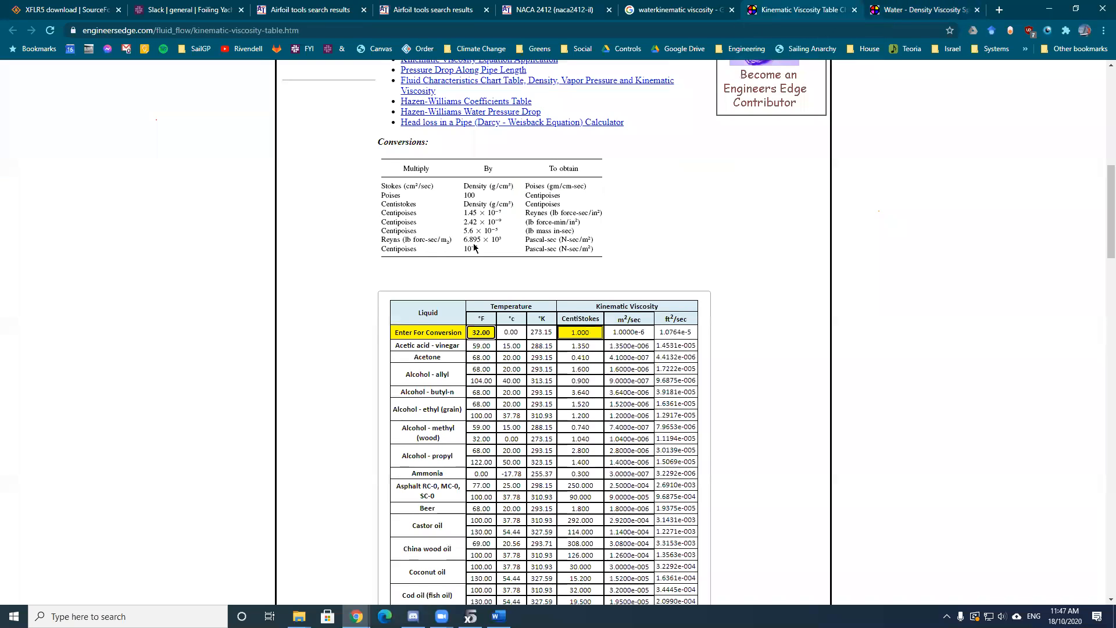
{"action": "left_click", "coordinate": [285, 11]}
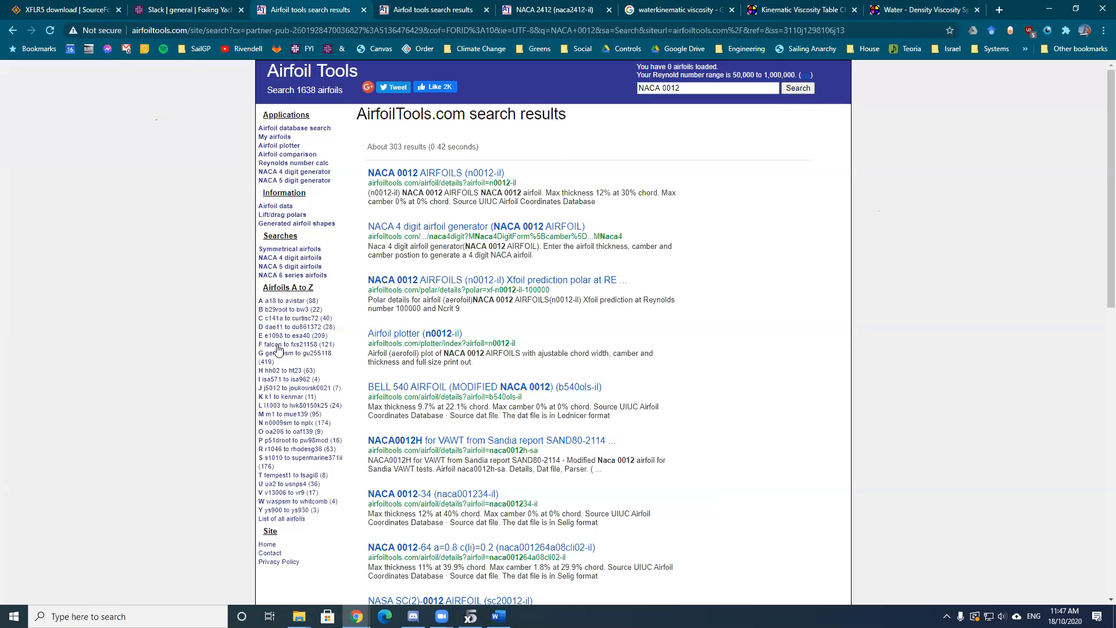
{"action": "left_click", "coordinate": [301, 421]}
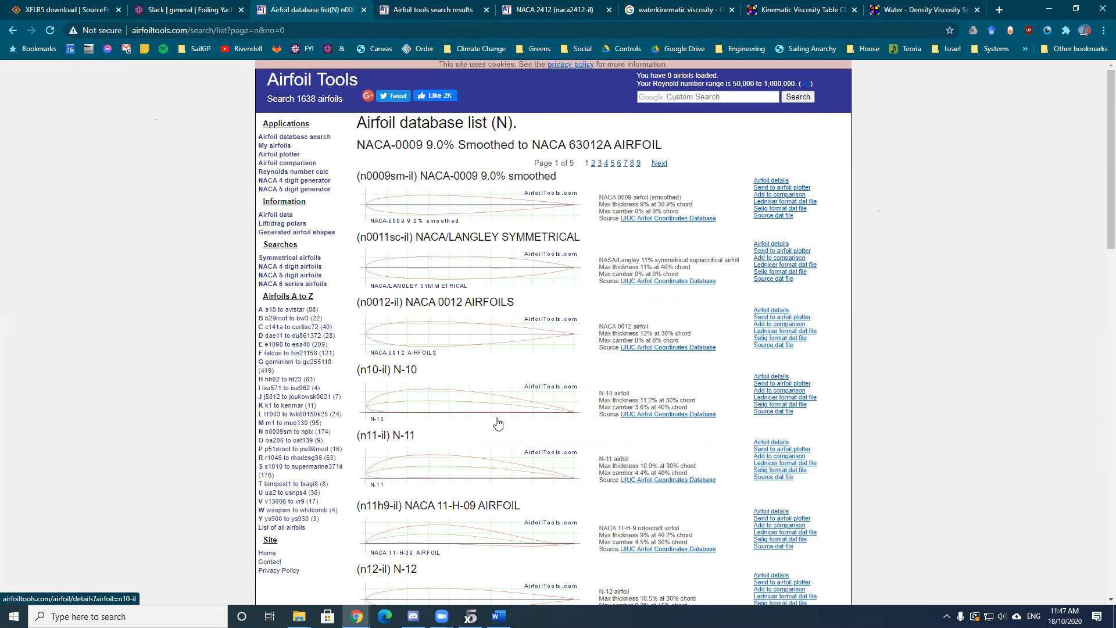
{"action": "scroll", "coordinate": [497, 421], "scroll_direction": "down", "scroll_amount": 5}
{"action": "left_click", "coordinate": [476, 384]}
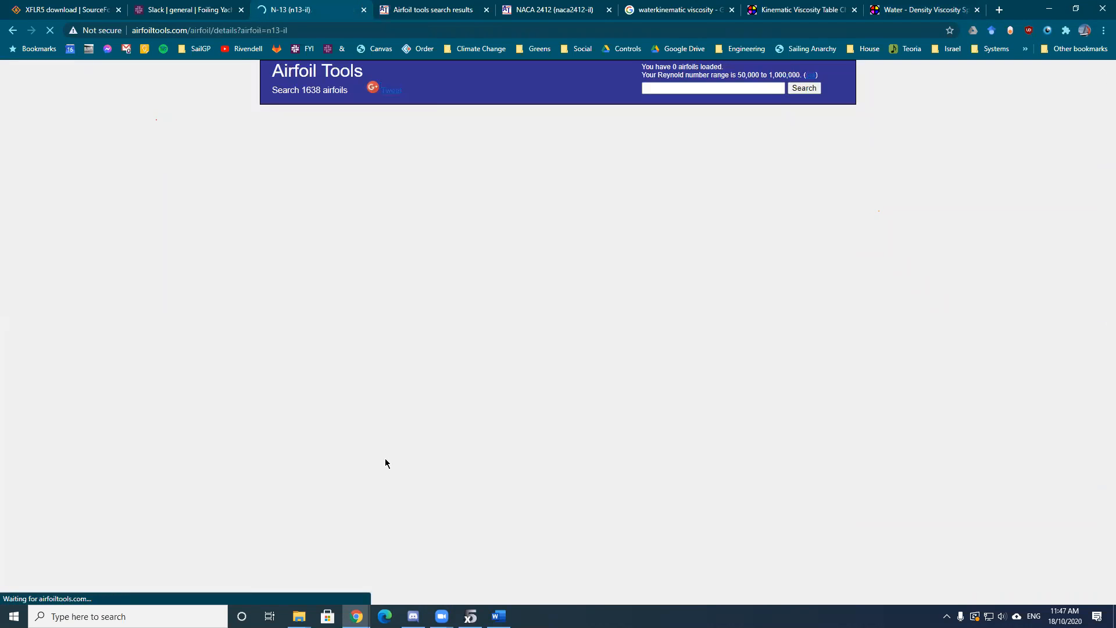
- Exclude the N-13 polar at Reynolds 50,000, Ncrit 9 from the plots, update them and review the curves
{"action": "scroll", "coordinate": [608, 509], "scroll_direction": "down", "scroll_amount": 4}
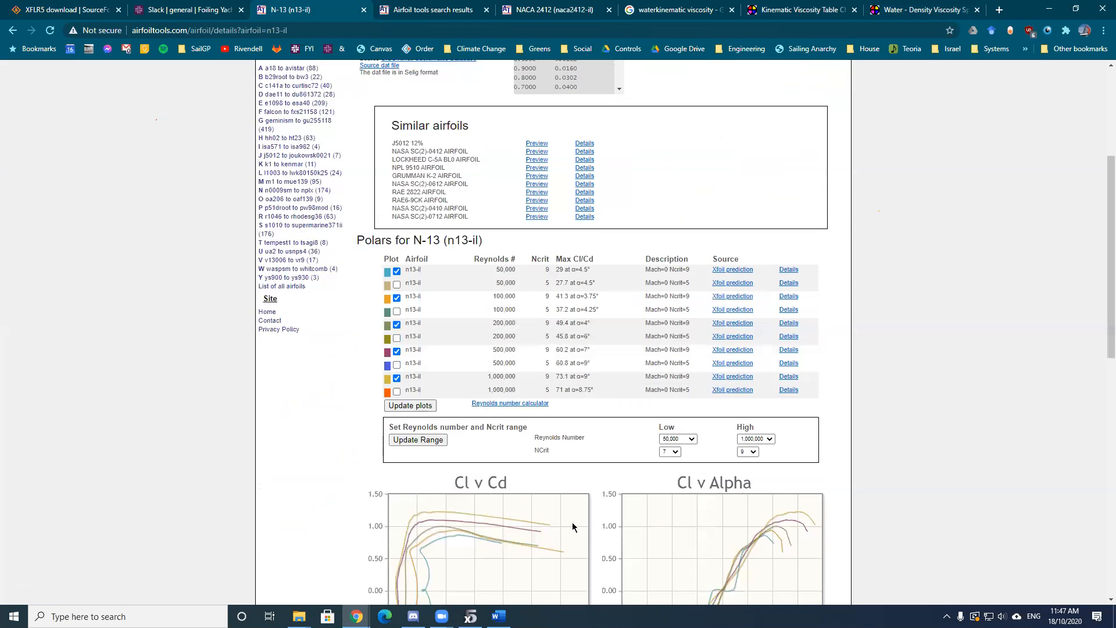
{"action": "left_click", "coordinate": [397, 271]}
{"action": "left_click", "coordinate": [410, 405]}
{"action": "scroll", "coordinate": [764, 533], "scroll_direction": "down", "scroll_amount": 5}
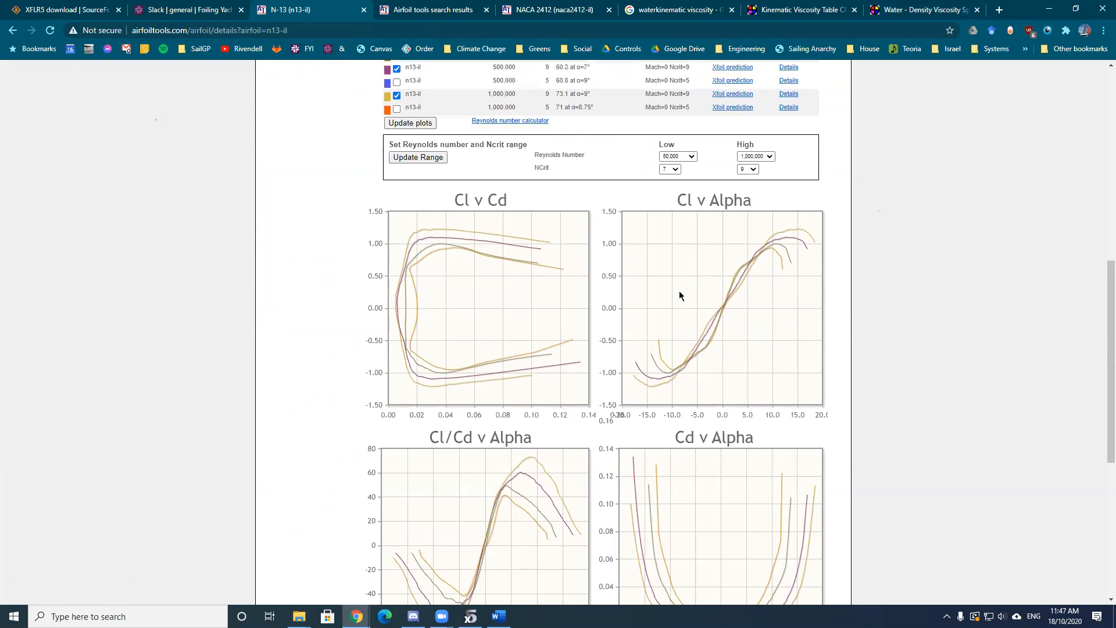
{"action": "scroll", "coordinate": [679, 290], "scroll_direction": "up", "scroll_amount": 5}
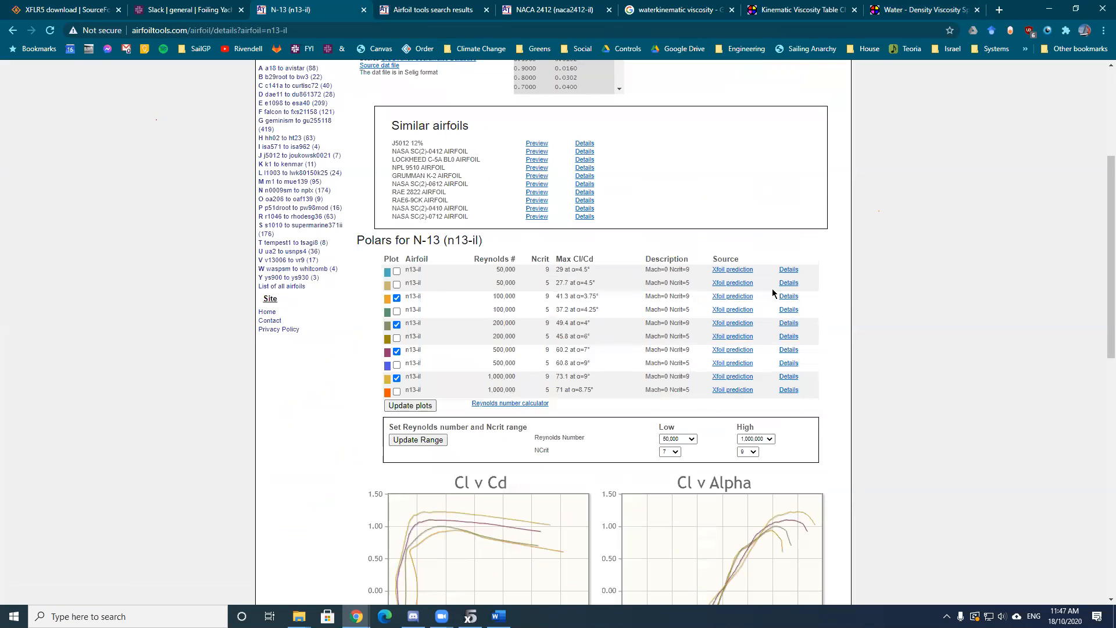
- Open the details of the N-13 polar at Reynolds 500,000, Ncrit 5 and browse to the end of its polar file
{"action": "scroll", "coordinate": [755, 398], "scroll_direction": "up", "scroll_amount": 5}
{"action": "scroll", "coordinate": [756, 397], "scroll_direction": "down", "scroll_amount": 6}
{"action": "right_click", "coordinate": [713, 452]}
{"action": "left_click", "coordinate": [892, 420]}
{"action": "scroll", "coordinate": [821, 316], "scroll_direction": "up", "scroll_amount": 6}
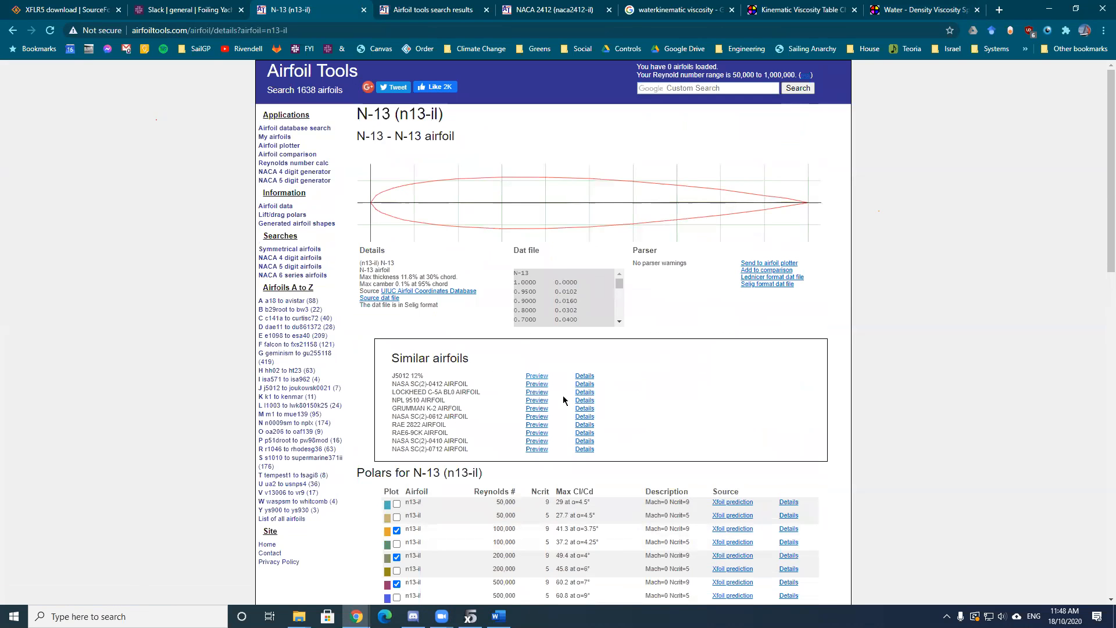
{"action": "scroll", "coordinate": [789, 523], "scroll_direction": "down", "scroll_amount": 4}
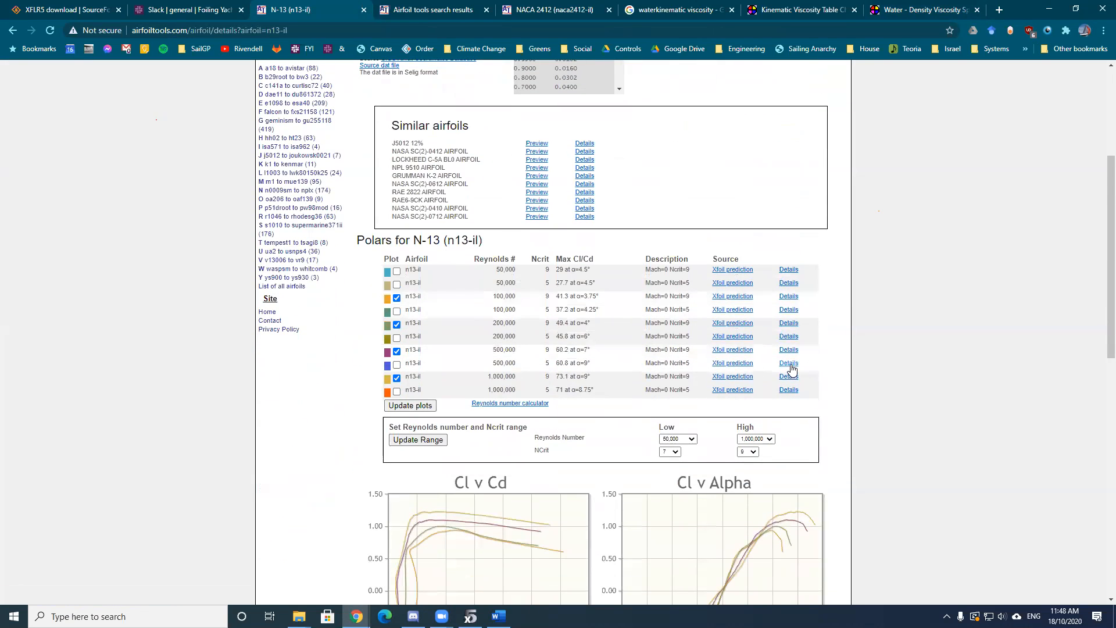
{"action": "left_click", "coordinate": [788, 363]}
{"action": "left_click_drag", "start_coordinate": [545, 212], "coordinate": [727, 292]}
{"action": "left_click", "coordinate": [723, 292]}
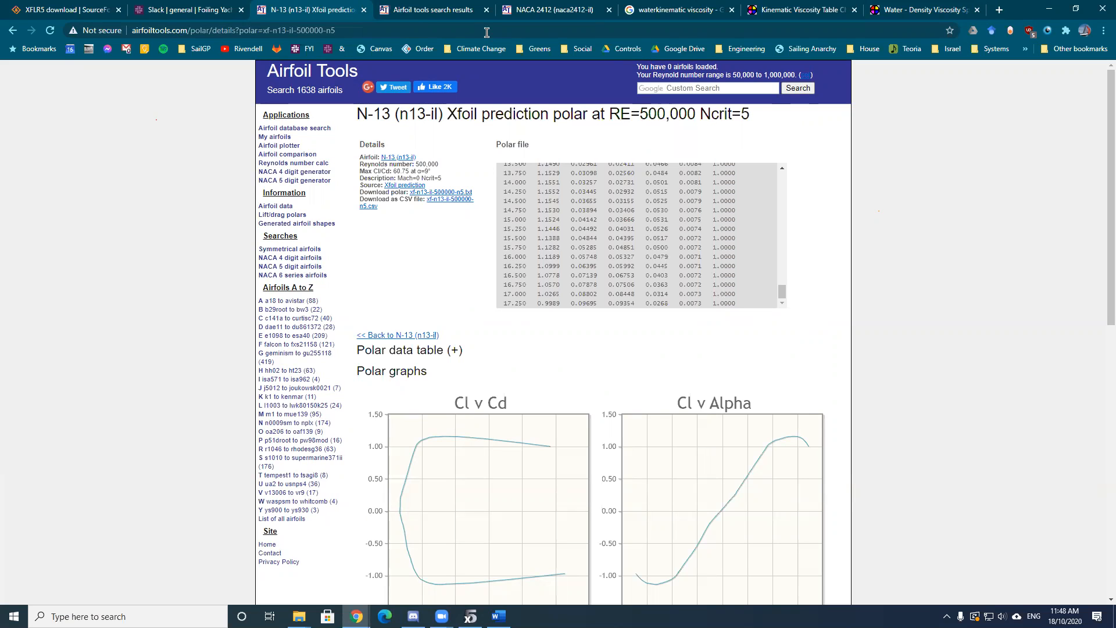
- Annotate the screen beside the polar file in red with the word RANS and a tilted foil outline below it
{"action": "left_click", "coordinate": [487, 32]}
{"action": "mouse_move", "coordinate": [843, 197]}
{"action": "left_mouse_down"}
{"action": "mouse_move", "coordinate": [864, 156]}
{"action": "mouse_move", "coordinate": [878, 199]}
{"action": "mouse_move", "coordinate": [917, 205]}
{"action": "mouse_move", "coordinate": [903, 183]}
{"action": "mouse_move", "coordinate": [967, 186]}
{"action": "mouse_move", "coordinate": [968, 156]}
{"action": "mouse_move", "coordinate": [991, 178]}
{"action": "mouse_move", "coordinate": [988, 199]}
{"action": "left_mouse_up"}
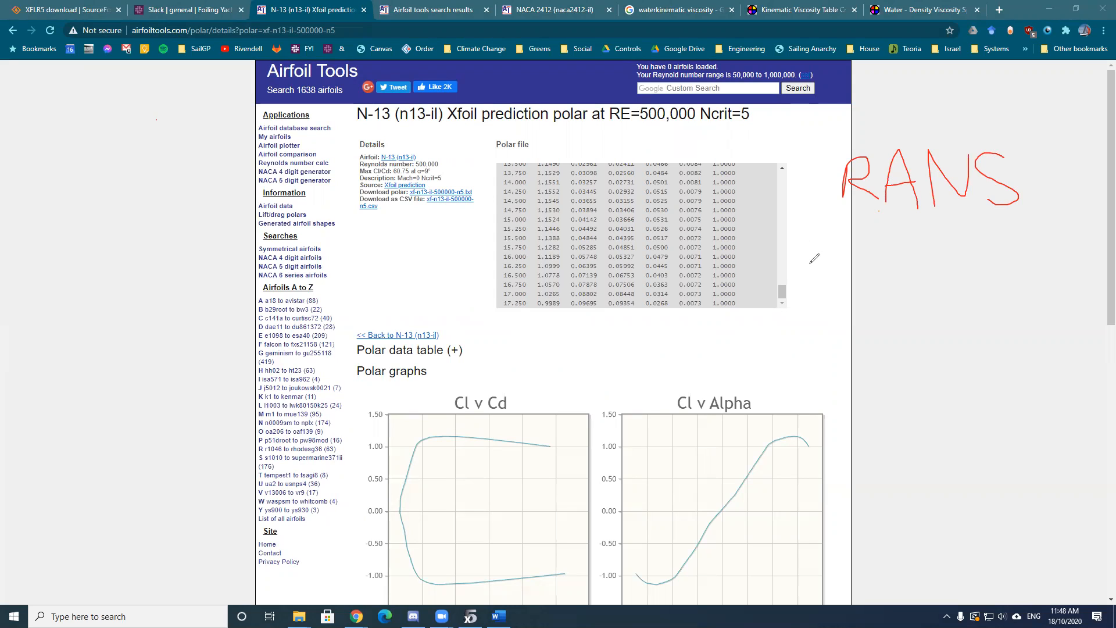
{"action": "mouse_move", "coordinate": [831, 302]}
{"action": "left_mouse_down"}
{"action": "mouse_move", "coordinate": [1006, 329]}
{"action": "mouse_move", "coordinate": [992, 352]}
{"action": "mouse_move", "coordinate": [836, 301]}
{"action": "left_mouse_up"}
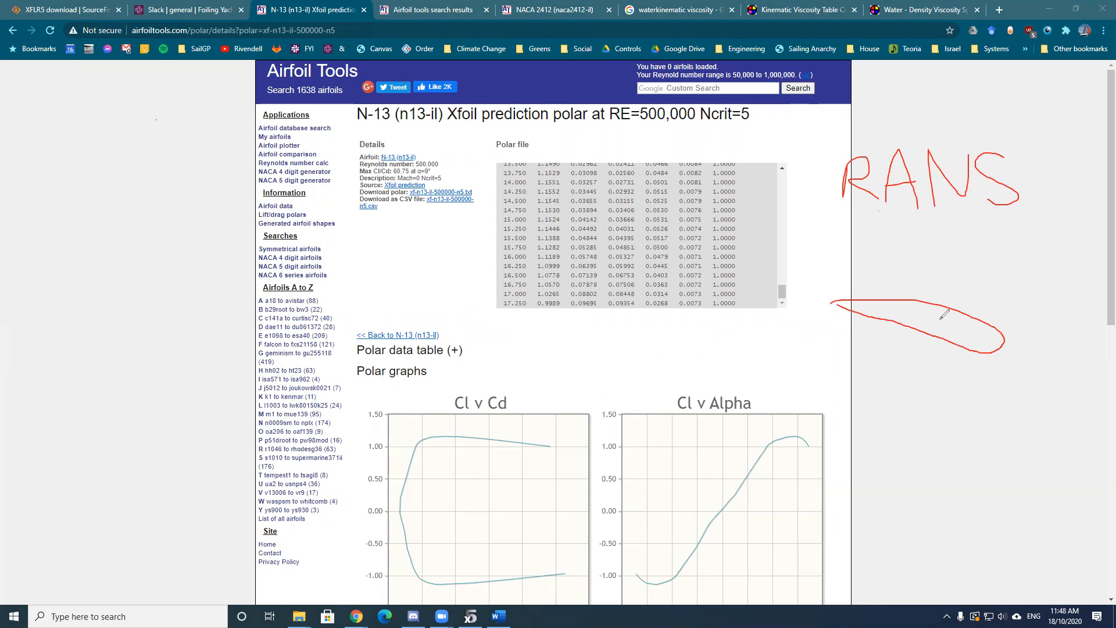
- Draw a series of roughly vertical red mesh lines across the foil sketch and the space around it
{"action": "mouse_move", "coordinate": [1073, 265]}
{"action": "left_mouse_down"}
{"action": "mouse_move", "coordinate": [1087, 423]}
{"action": "mouse_move", "coordinate": [1058, 324]}
{"action": "mouse_move", "coordinate": [1067, 466]}
{"action": "left_mouse_up"}
{"action": "left_click_drag", "start_coordinate": [1032, 270], "coordinate": [1035, 480]}
{"action": "left_click_drag", "start_coordinate": [988, 278], "coordinate": [992, 495]}
{"action": "left_click_drag", "start_coordinate": [951, 269], "coordinate": [954, 479]}
{"action": "left_click_drag", "start_coordinate": [913, 240], "coordinate": [963, 531]}
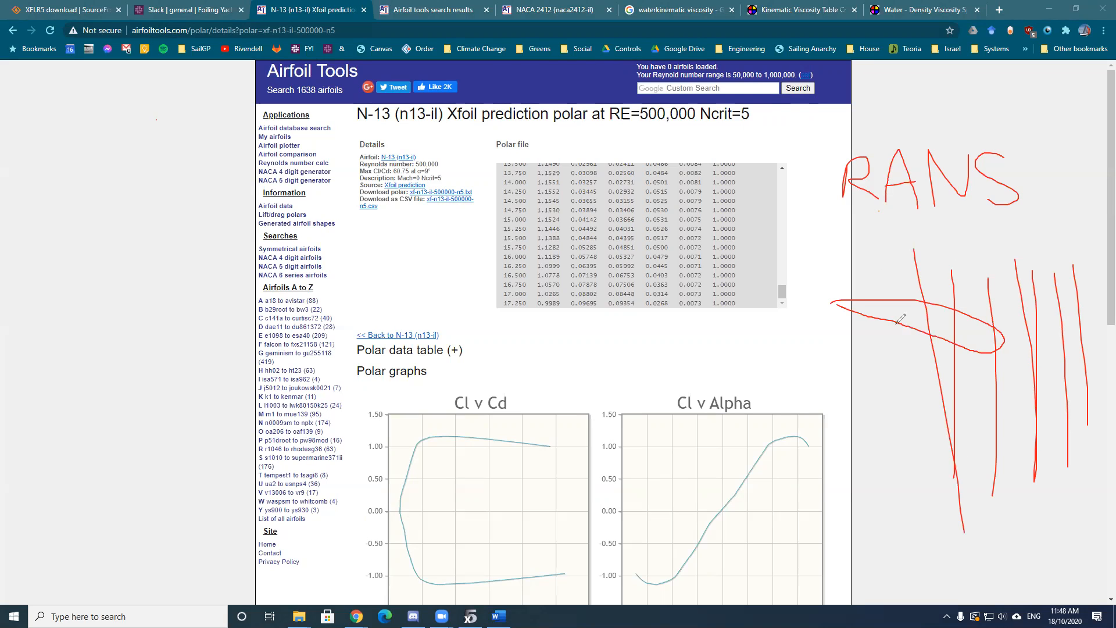
{"action": "left_click_drag", "start_coordinate": [882, 247], "coordinate": [877, 482]}
{"action": "left_click_drag", "start_coordinate": [842, 251], "coordinate": [840, 467]}
{"action": "left_click_drag", "start_coordinate": [784, 226], "coordinate": [786, 463]}
- Draw roughly horizontal red lines across the vertical ones to complete a mesh grid around the foil sketch
{"action": "left_click_drag", "start_coordinate": [785, 245], "coordinate": [1115, 289]}
{"action": "left_click_drag", "start_coordinate": [1003, 269], "coordinate": [1082, 269]}
{"action": "left_click_drag", "start_coordinate": [785, 257], "coordinate": [1064, 301]}
{"action": "left_click_drag", "start_coordinate": [783, 303], "coordinate": [1082, 348]}
{"action": "left_click_drag", "start_coordinate": [809, 358], "coordinate": [1055, 387]}
{"action": "left_click_drag", "start_coordinate": [808, 397], "coordinate": [1087, 428]}
{"action": "left_click_drag", "start_coordinate": [829, 432], "coordinate": [1084, 433]}
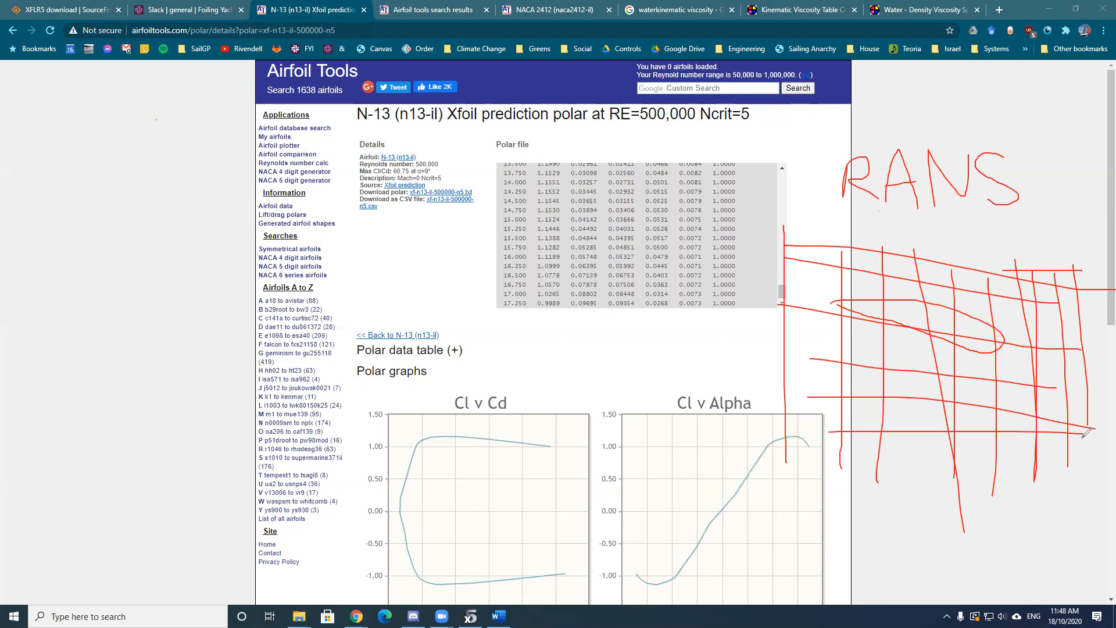